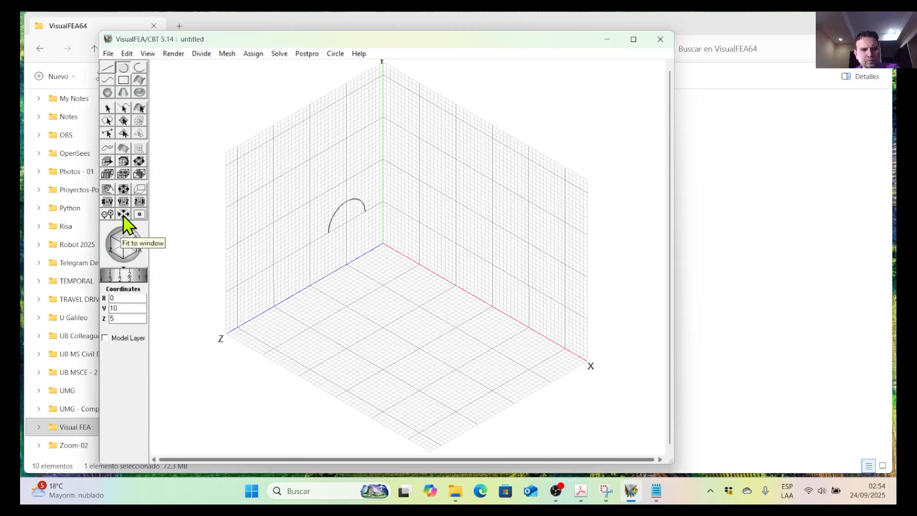
Move the XY grid plane along the Z axis to Z = 31.
{"action": "left_click", "coordinate": [109, 190]}
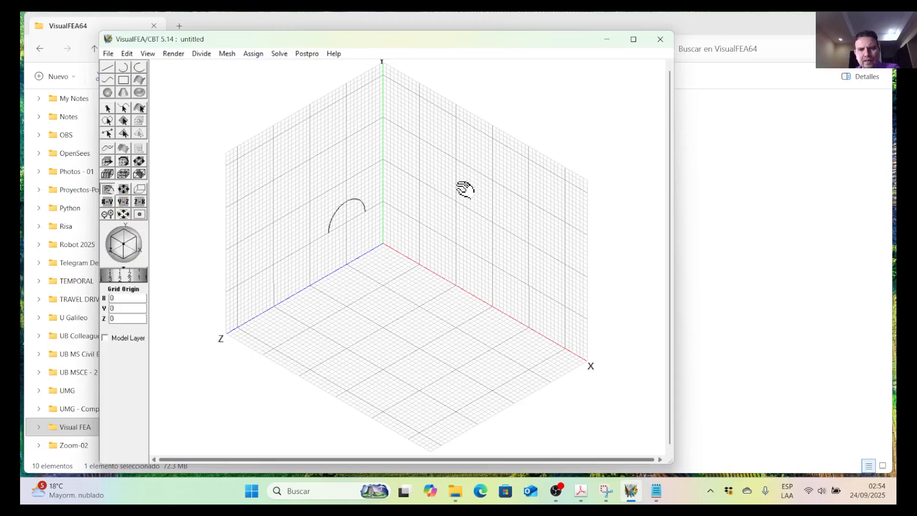
{"action": "left_click_drag", "start_coordinate": [471, 180], "coordinate": [351, 238]}
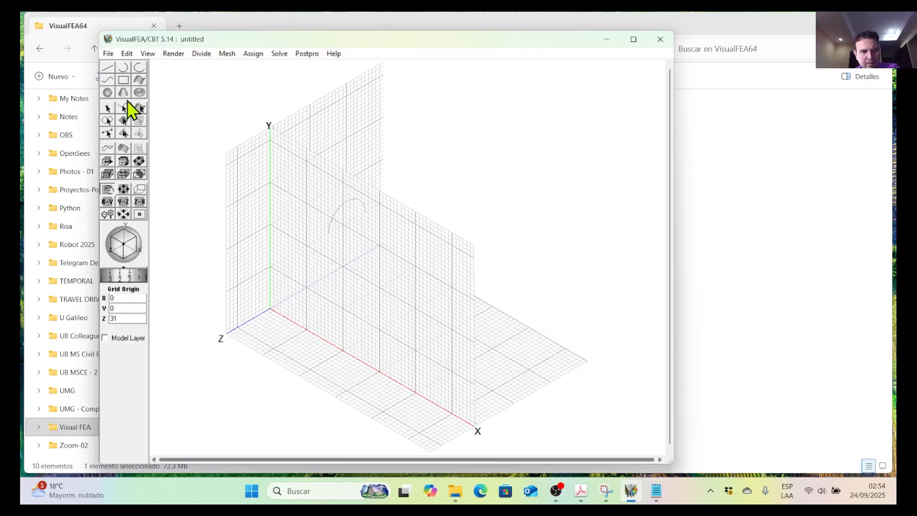
Check the 3-D four-edge curve example in the Mesh Generation PDF in Acrobat and return to VisualFEA.
{"action": "left_click", "coordinate": [124, 68]}
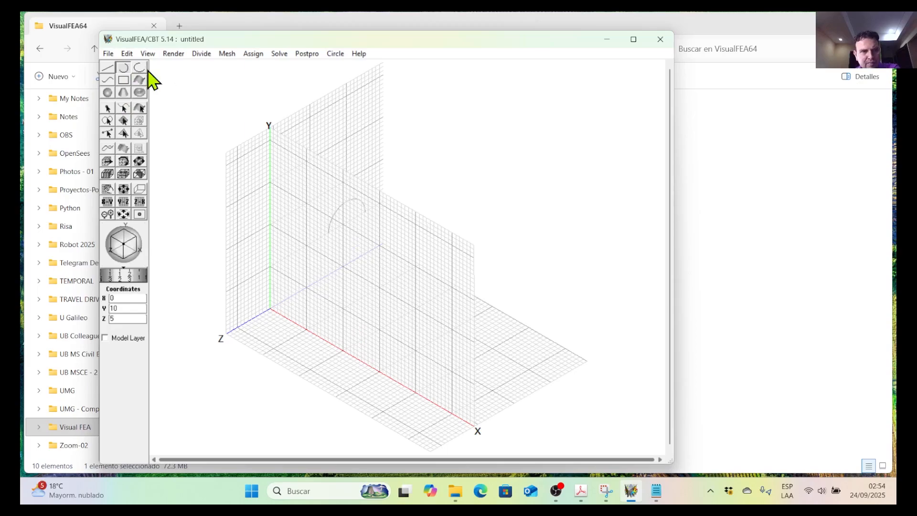
{"action": "left_click_drag", "start_coordinate": [897, 267], "coordinate": [318, 13]}
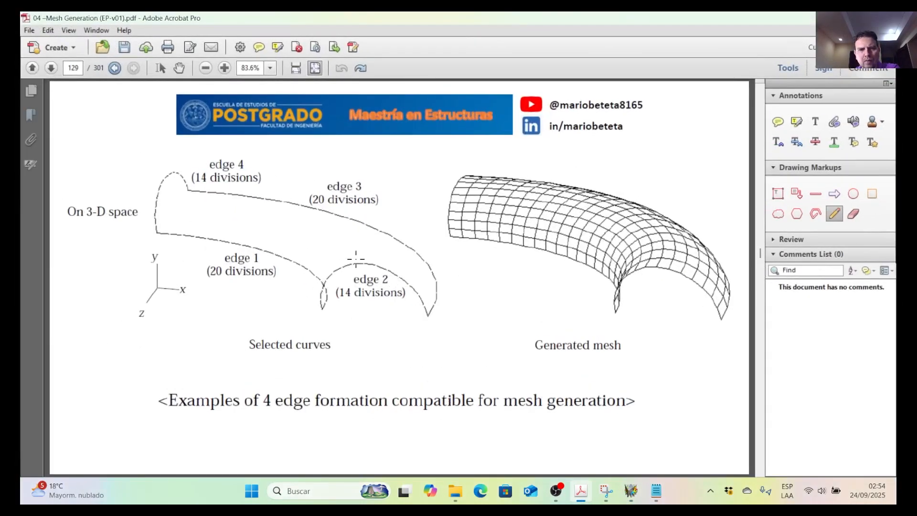
{"action": "left_click_drag", "start_coordinate": [412, 15], "coordinate": [896, 144]}
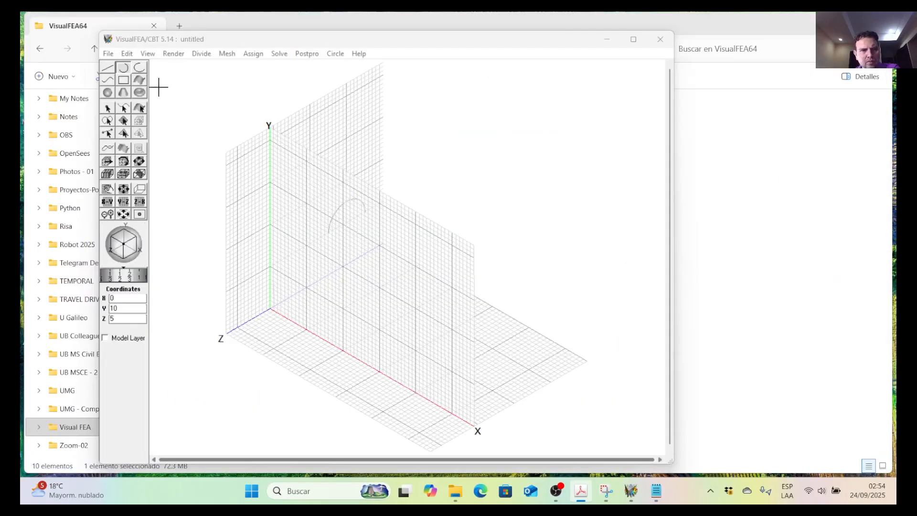
Draw a half ellipse on the XY grid plane centred at 40,20,31, from 33,20,31 to 47,20,31.
{"action": "left_click", "coordinate": [139, 68]}
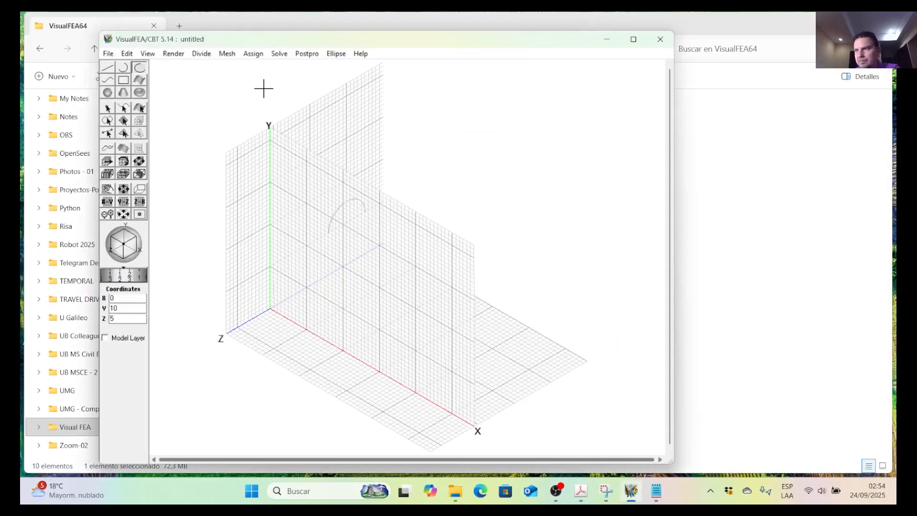
{"action": "left_click", "coordinate": [338, 58]}
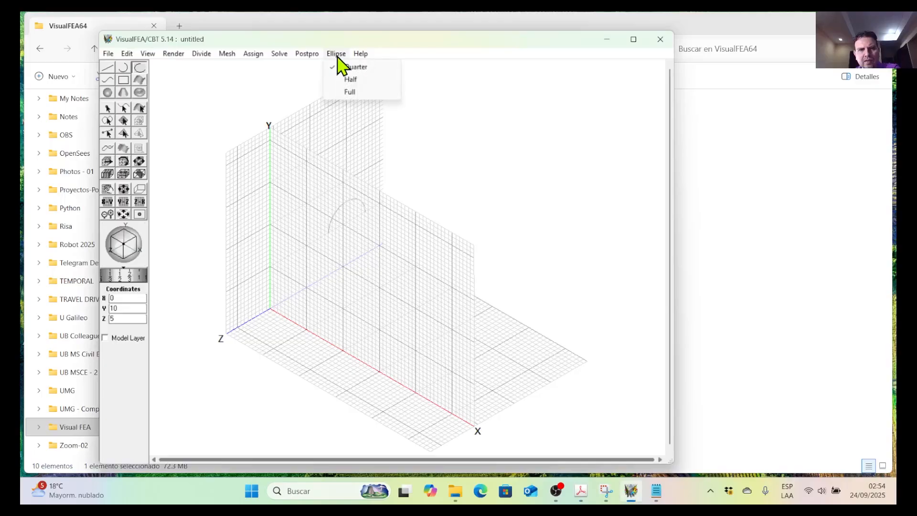
{"action": "left_click", "coordinate": [357, 81]}
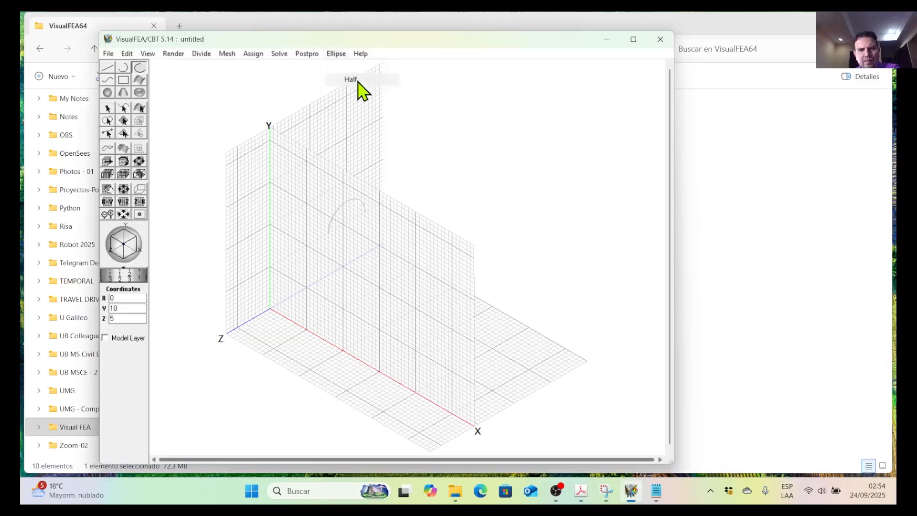
{"action": "left_click", "coordinate": [390, 296]}
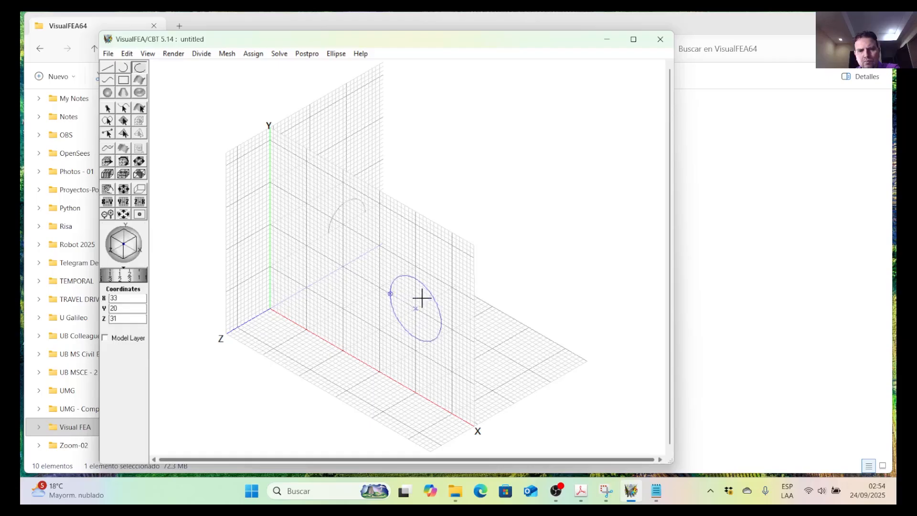
{"action": "left_click", "coordinate": [441, 323]}
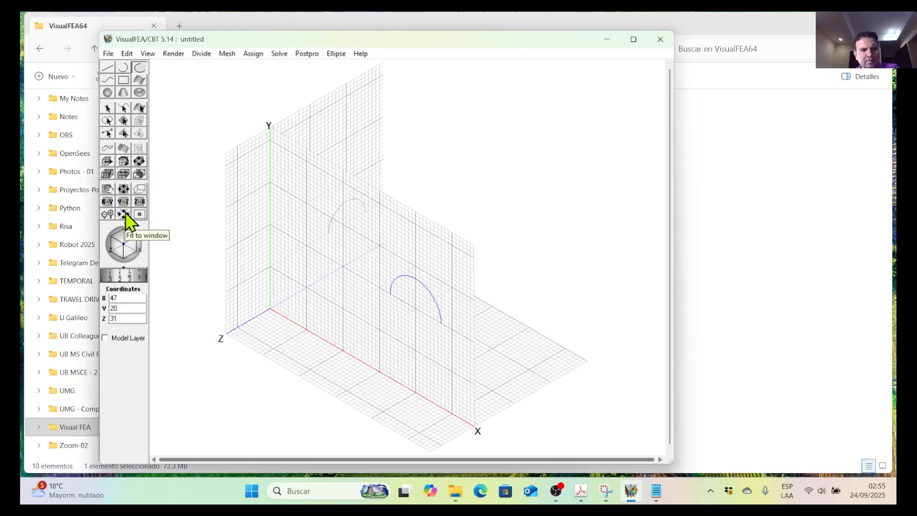
Return the XY grid plane to Z = 0 and raise the horizontal grid plane to Y = 10.
{"action": "left_click", "coordinate": [110, 191]}
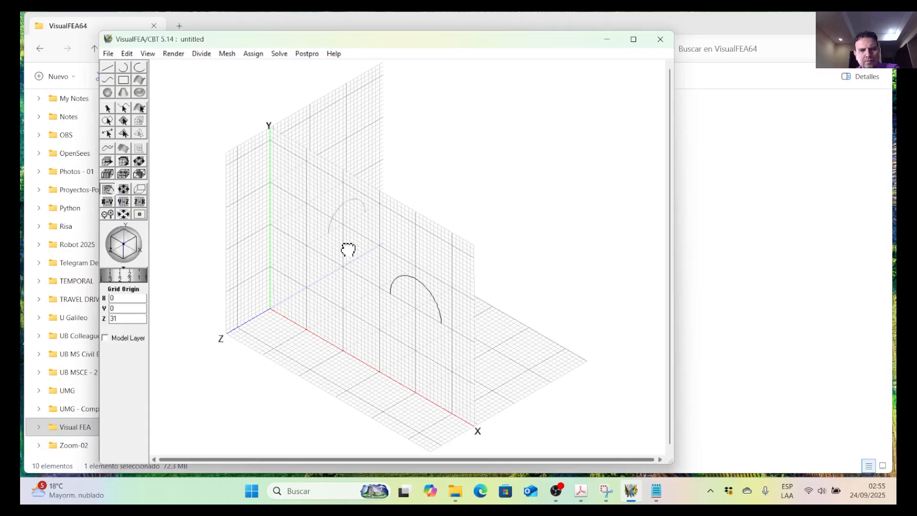
{"action": "left_click_drag", "start_coordinate": [348, 249], "coordinate": [544, 201]}
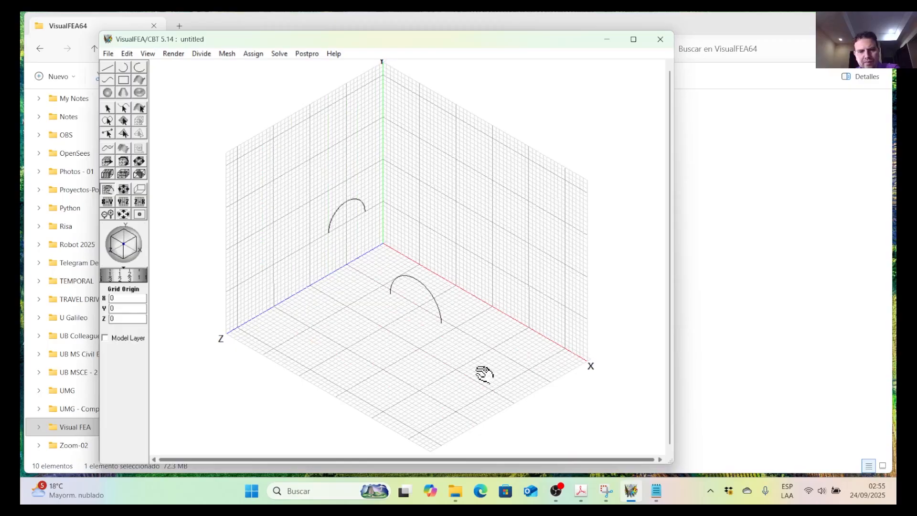
{"action": "left_click_drag", "start_coordinate": [275, 354], "coordinate": [272, 326]}
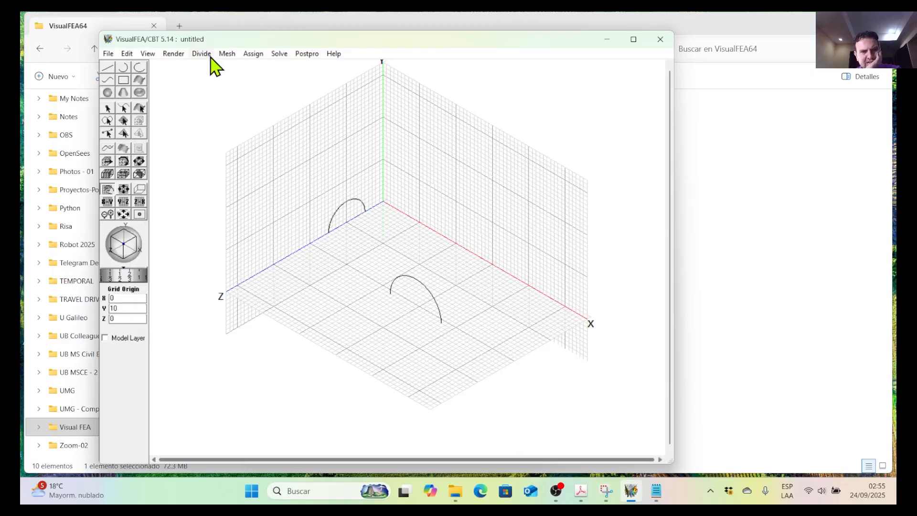
Draw a curve from the small arch's end at 0,10,15 through 9,10,13 and 18,10,14 to the large arch's end at 33,20,31.
{"action": "left_click", "coordinate": [107, 80]}
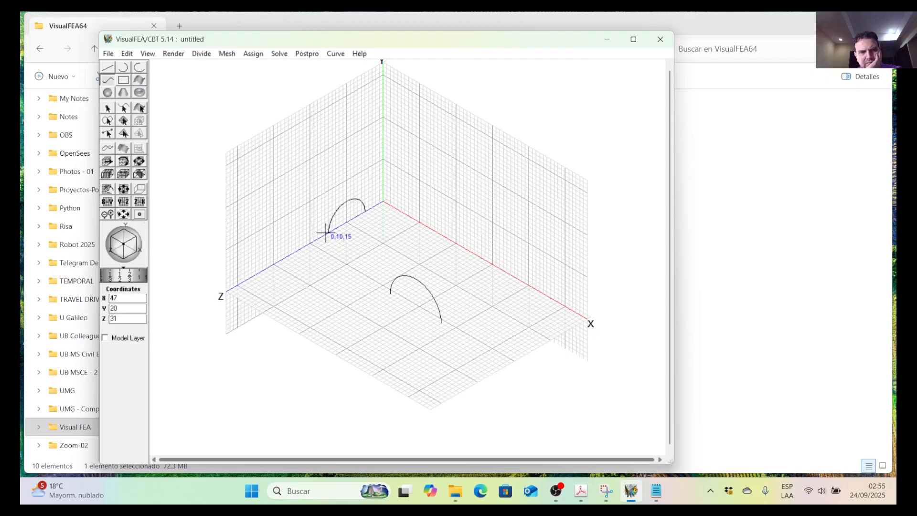
{"action": "left_click", "coordinate": [126, 54]}
{"action": "left_click", "coordinate": [140, 67]}
{"action": "scroll", "coordinate": [336, 231], "scroll_direction": "up", "scroll_amount": 5}
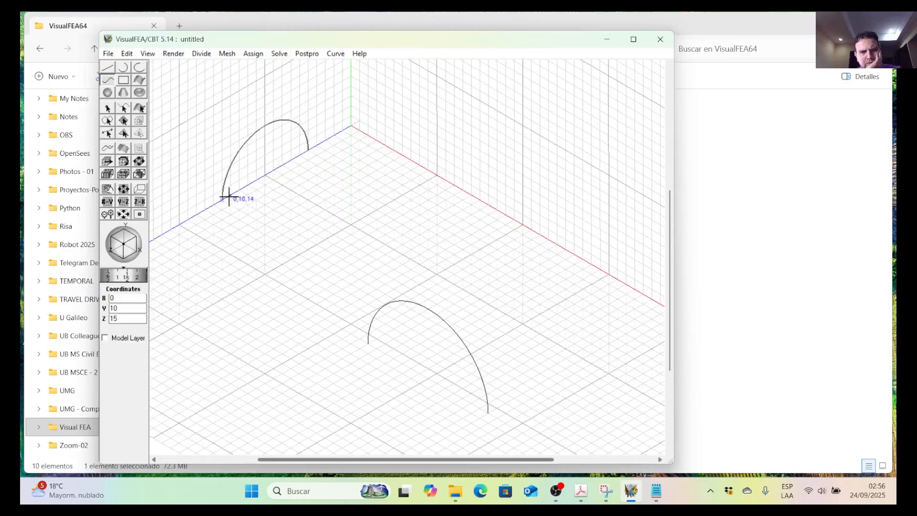
{"action": "scroll", "coordinate": [229, 197], "scroll_direction": "up", "scroll_amount": 1}
{"action": "scroll", "coordinate": [278, 236], "scroll_direction": "down", "scroll_amount": 2}
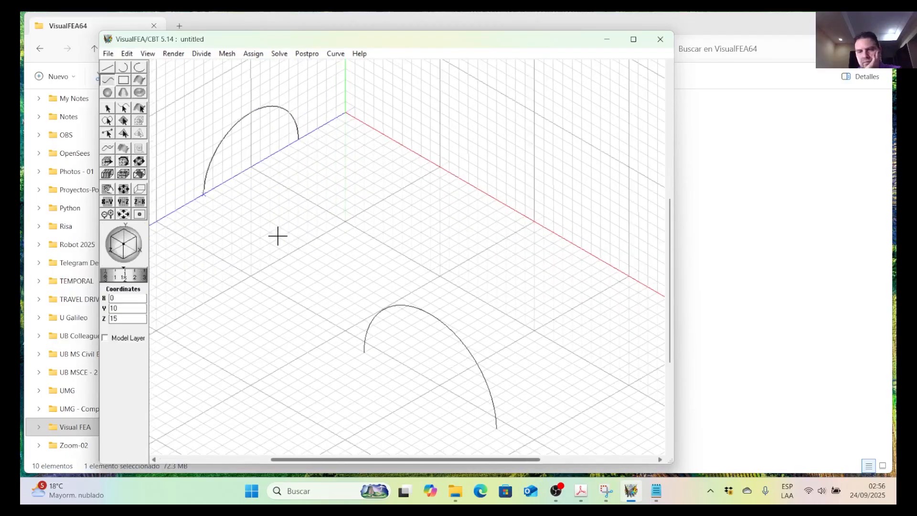
{"action": "left_click", "coordinate": [316, 236]}
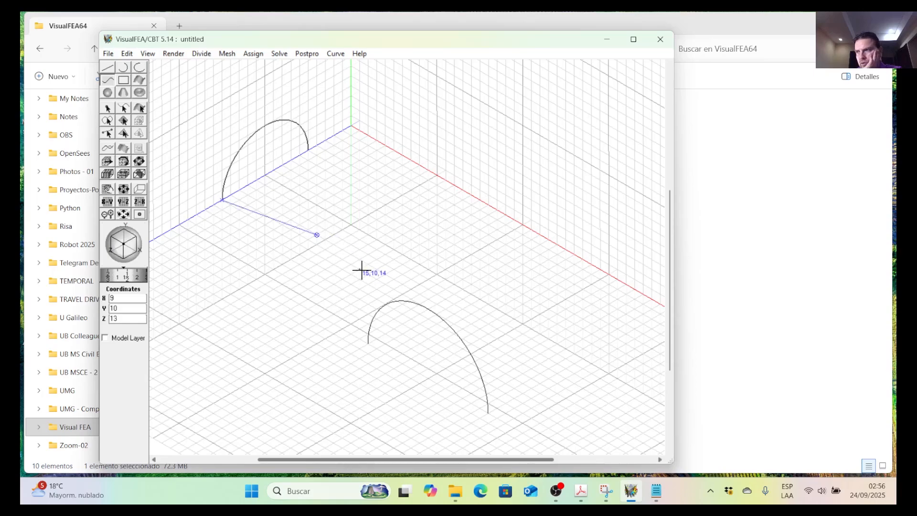
{"action": "left_click", "coordinate": [385, 284]}
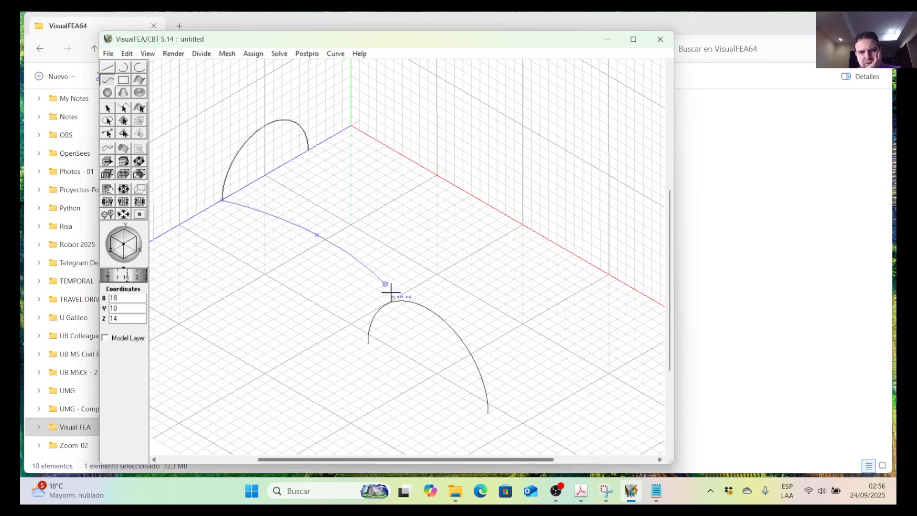
{"action": "left_click", "coordinate": [369, 343]}
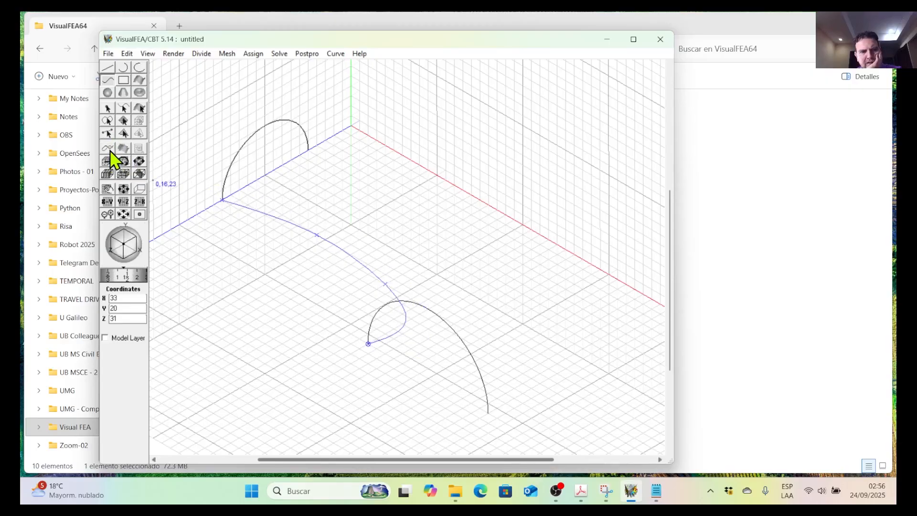
Reshape the new connecting curve by moving its control point nearest the large arch to 15,10,14.
{"action": "left_click", "coordinate": [109, 150]}
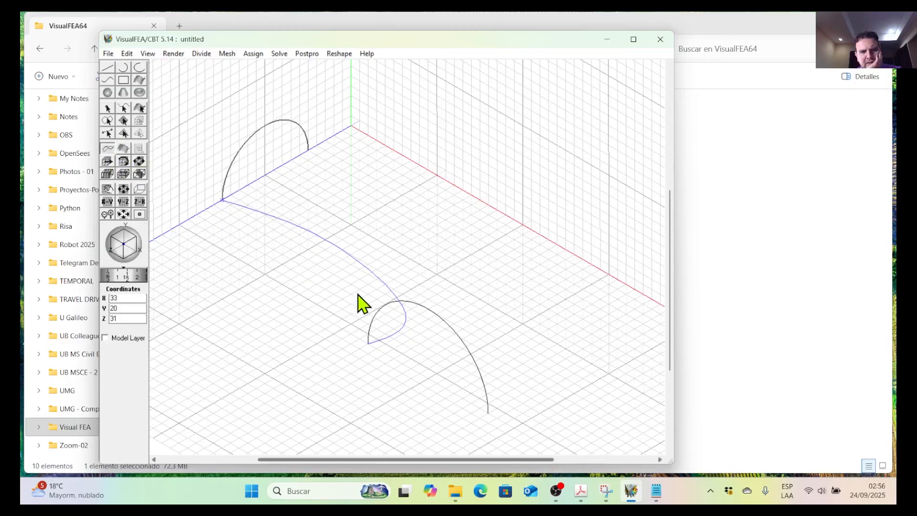
{"action": "left_click", "coordinate": [383, 283]}
{"action": "left_click_drag", "start_coordinate": [386, 286], "coordinate": [362, 271]}
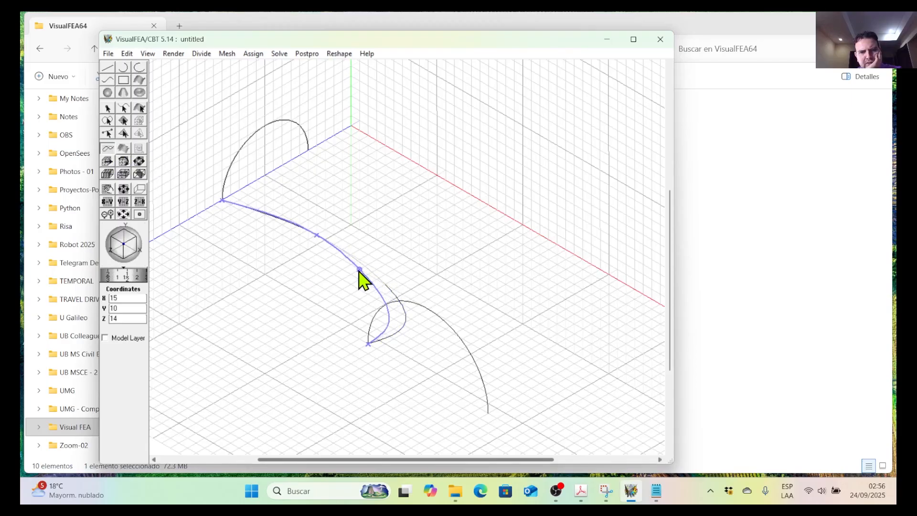
{"action": "left_click", "coordinate": [410, 258]}
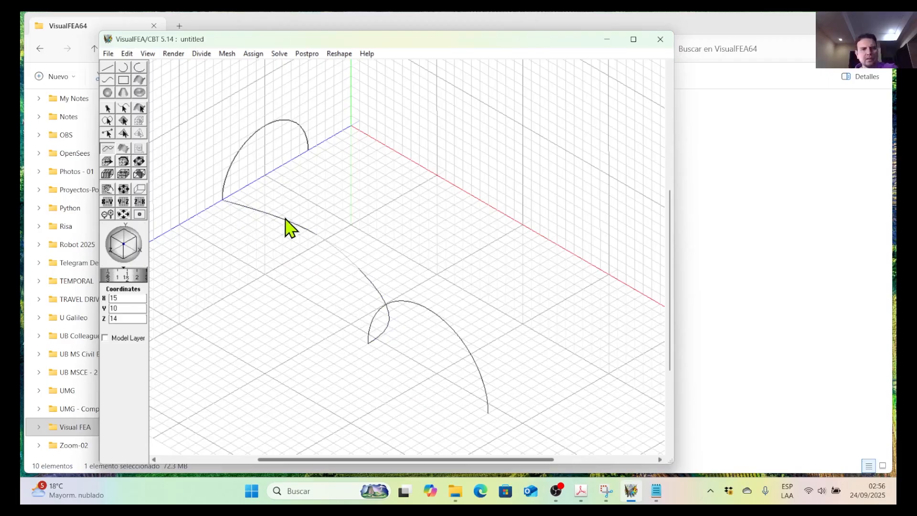
Draw a second connecting curve from 0,10,5 through three points on the horizontal grid, the last at 34,10,12, to the large arch's end at 47,20,31.
{"action": "left_click", "coordinate": [107, 83]}
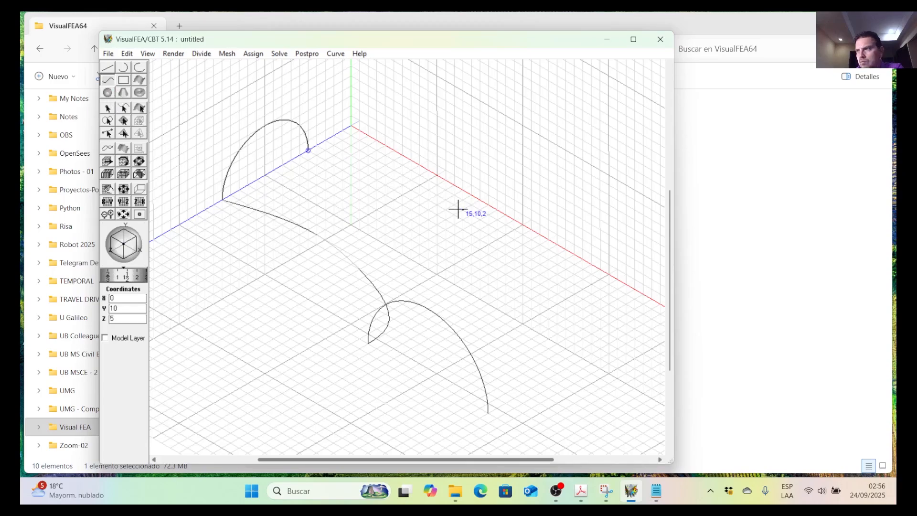
{"action": "left_click", "coordinate": [489, 224]}
{"action": "left_click", "coordinate": [531, 290]}
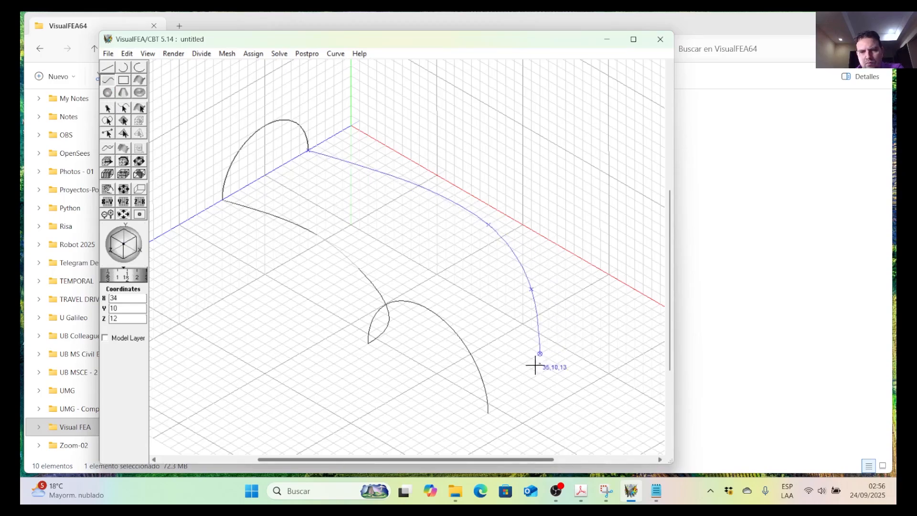
{"action": "left_click", "coordinate": [488, 414]}
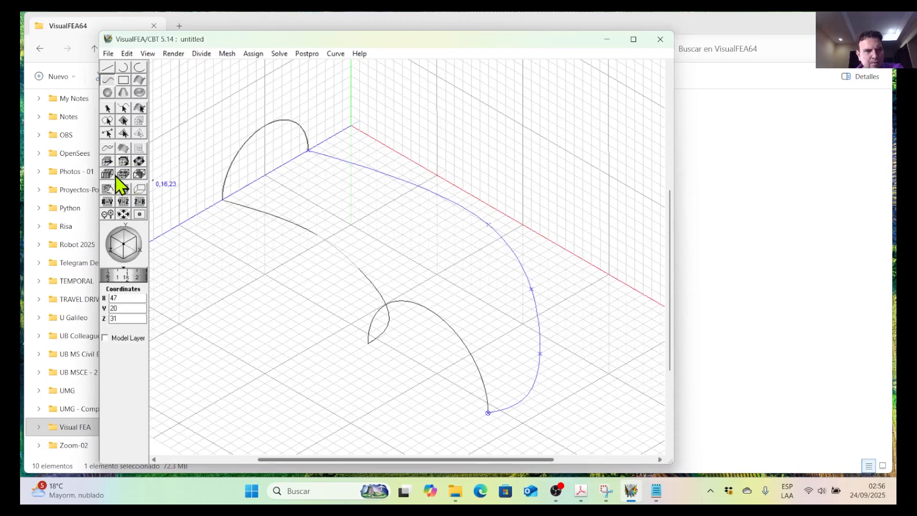
Reshape the second connecting curve by moving its last intermediate point to 32,10,11 and its first intermediate point to 18,10,3.
{"action": "left_click", "coordinate": [109, 148]}
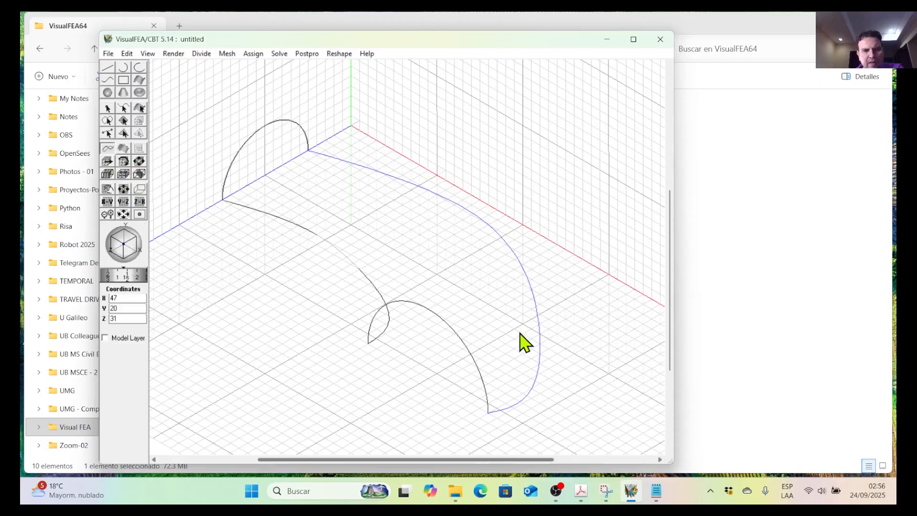
{"action": "left_click", "coordinate": [540, 345]}
{"action": "left_click_drag", "start_coordinate": [539, 350], "coordinate": [530, 340]}
{"action": "left_click", "coordinate": [597, 360]}
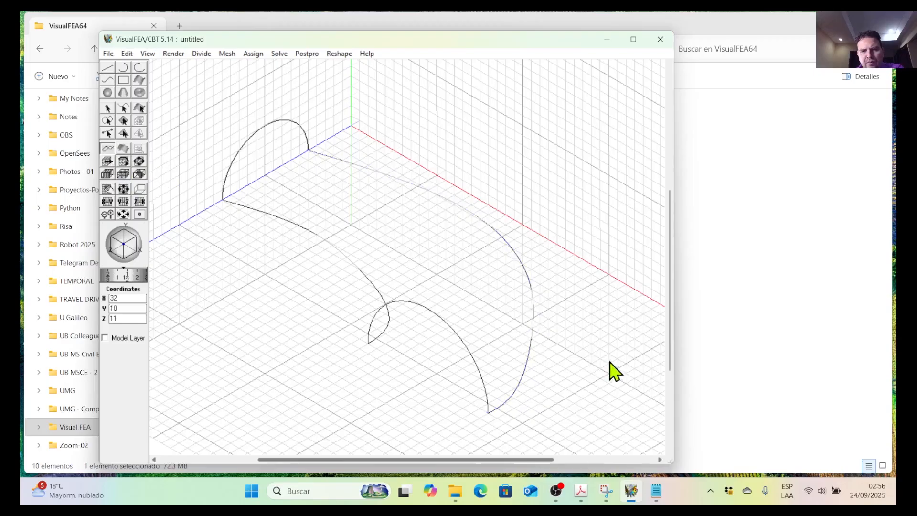
{"action": "left_click", "coordinate": [530, 289]}
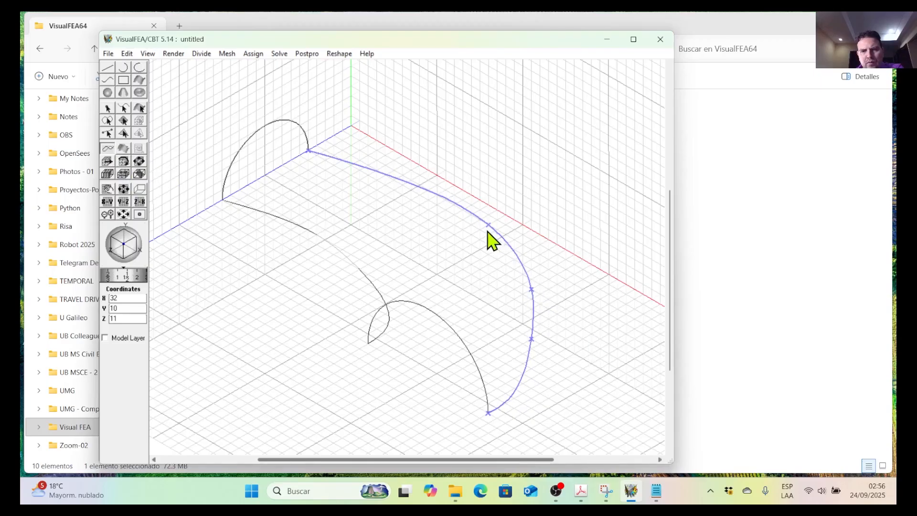
{"action": "left_click_drag", "start_coordinate": [488, 224], "coordinate": [482, 229]}
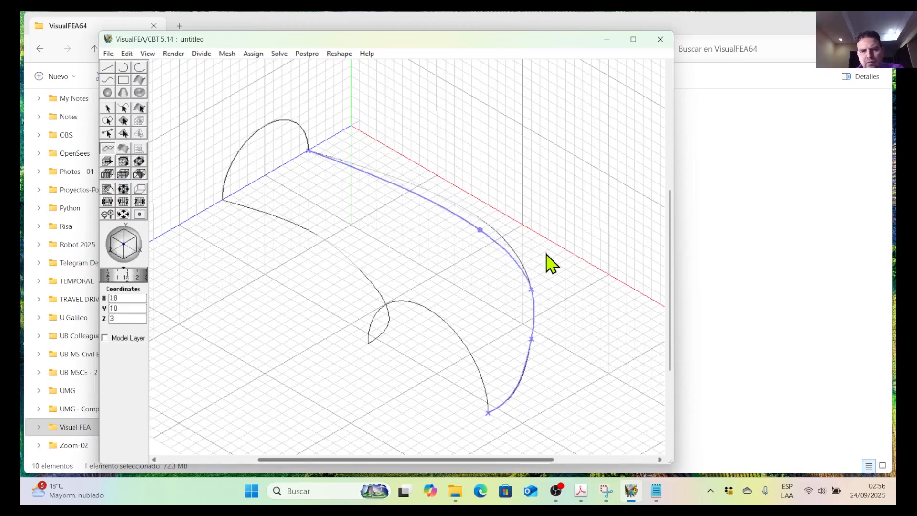
{"action": "left_click", "coordinate": [576, 279]}
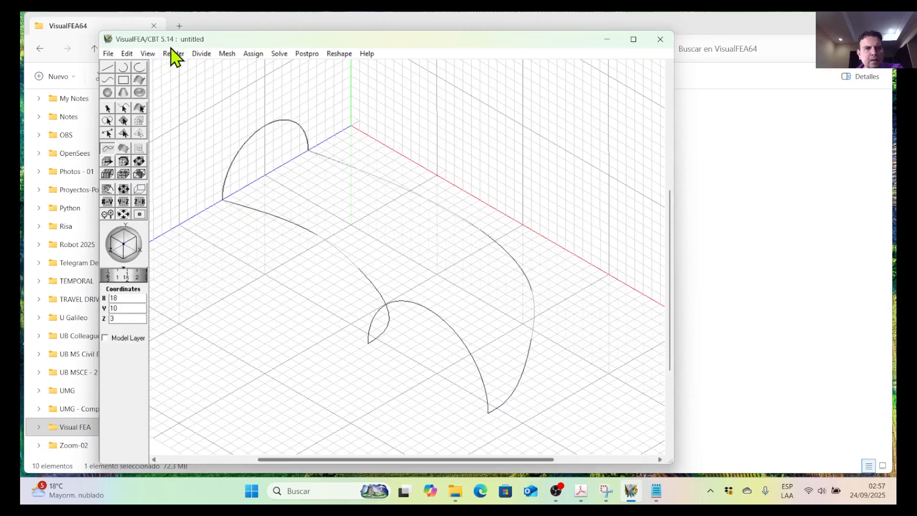
{"action": "left_click_drag", "start_coordinate": [182, 34], "coordinate": [182, 35]}
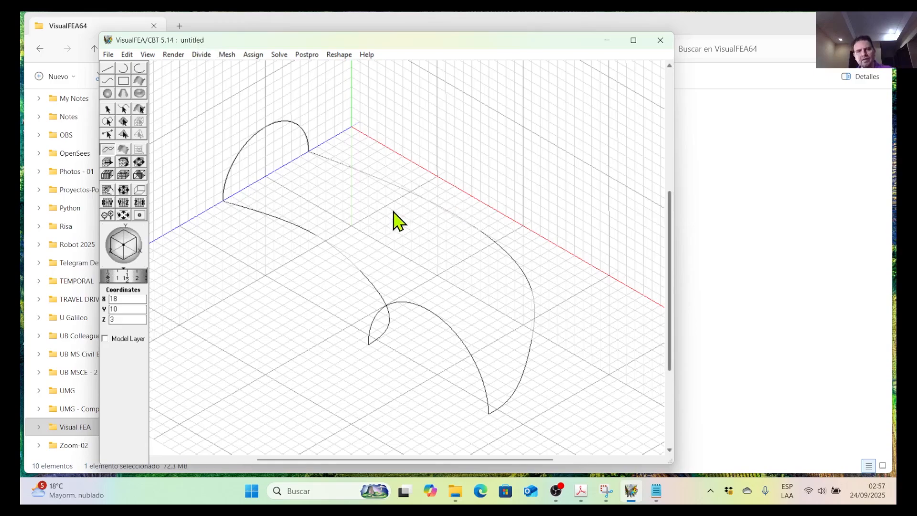
Save the model in the 04.1-Automatic Triangulation folder as 12-Mesh por Mapeo - 4-Bodes-01.mtr.
{"action": "left_click", "coordinate": [108, 55]}
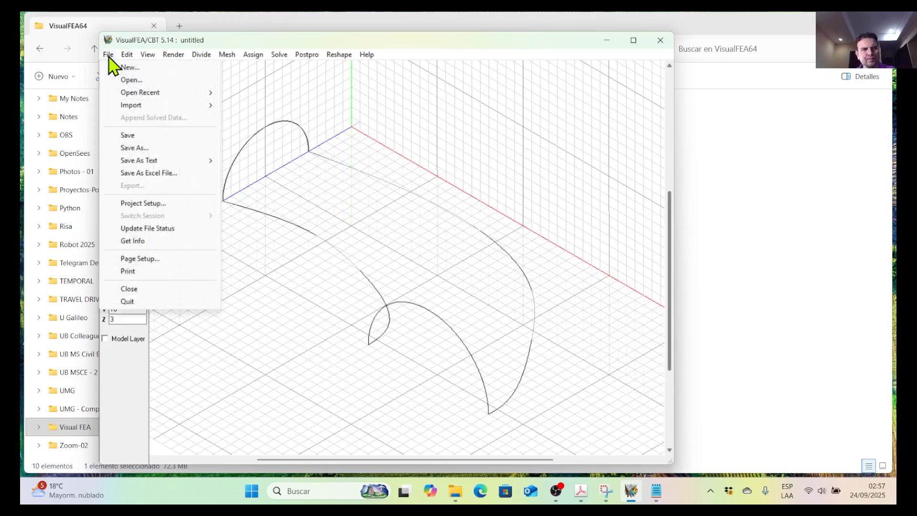
{"action": "left_click", "coordinate": [154, 148]}
{"action": "scroll", "coordinate": [303, 210], "scroll_direction": "down", "scroll_amount": 5}
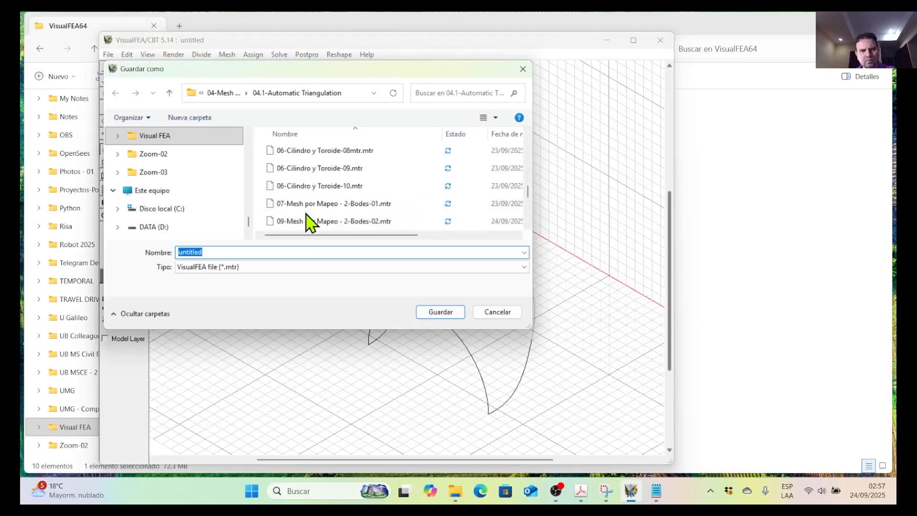
{"action": "left_click", "coordinate": [316, 223]}
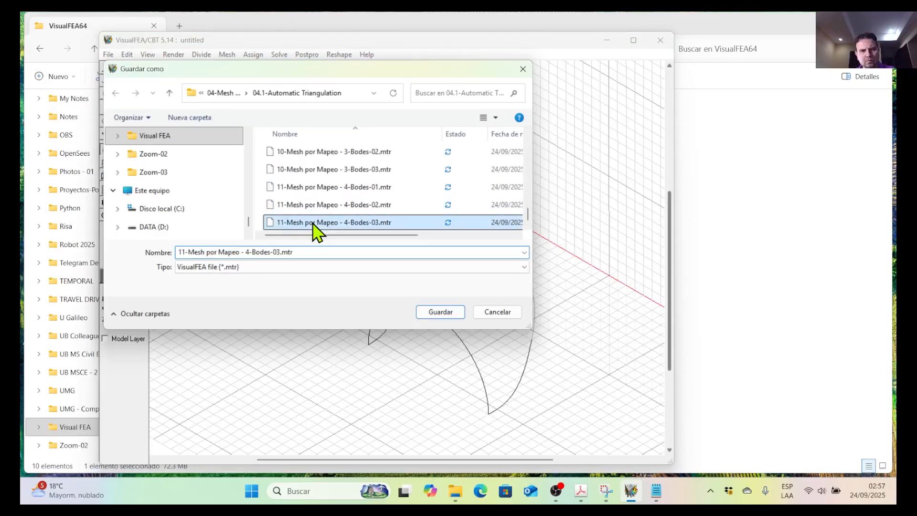
{"action": "left_click", "coordinate": [186, 252]}
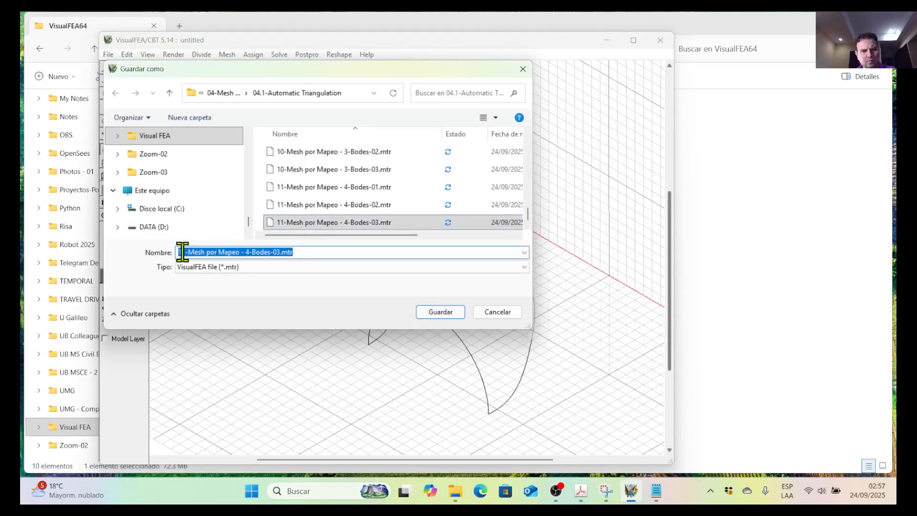
{"action": "left_click", "coordinate": [183, 252]}
{"action": "key", "text": "BackSpace"}
{"action": "type", "text": "2"}
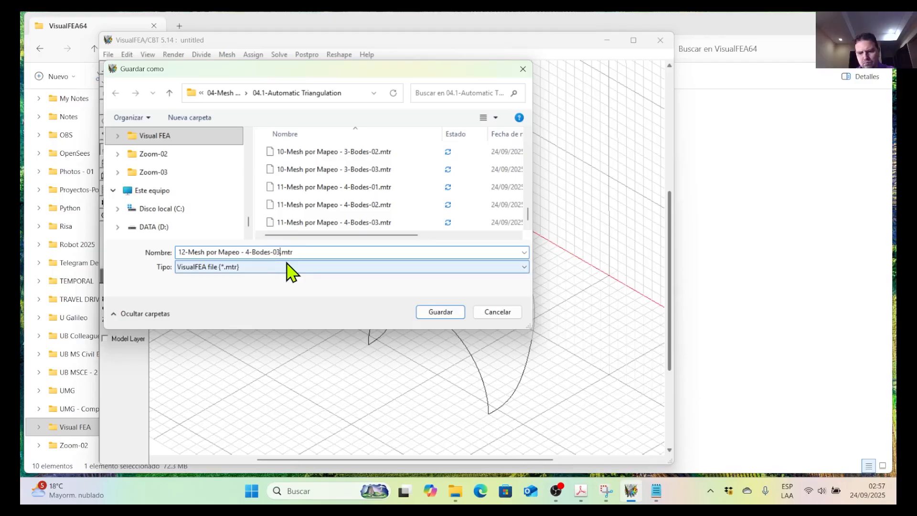
{"action": "key", "text": "BackSpace"}
{"action": "type", "text": "1"}
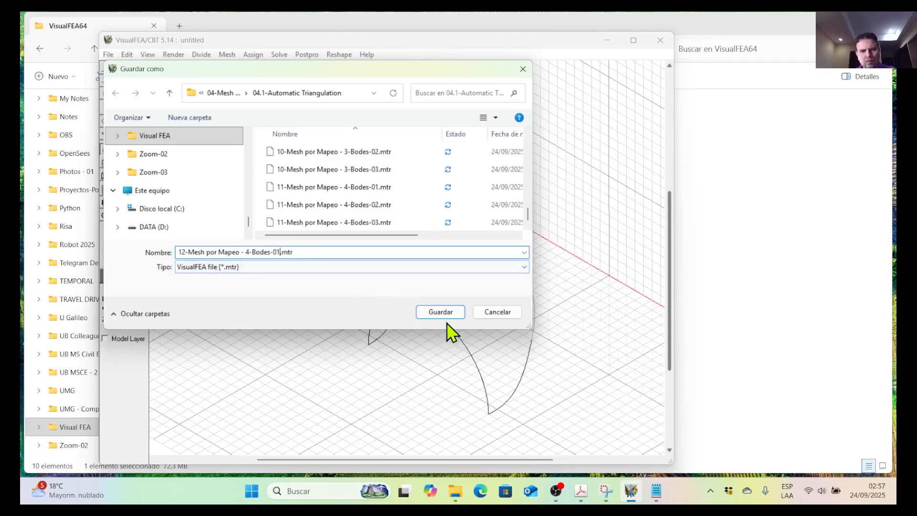
{"action": "left_click", "coordinate": [440, 312]}
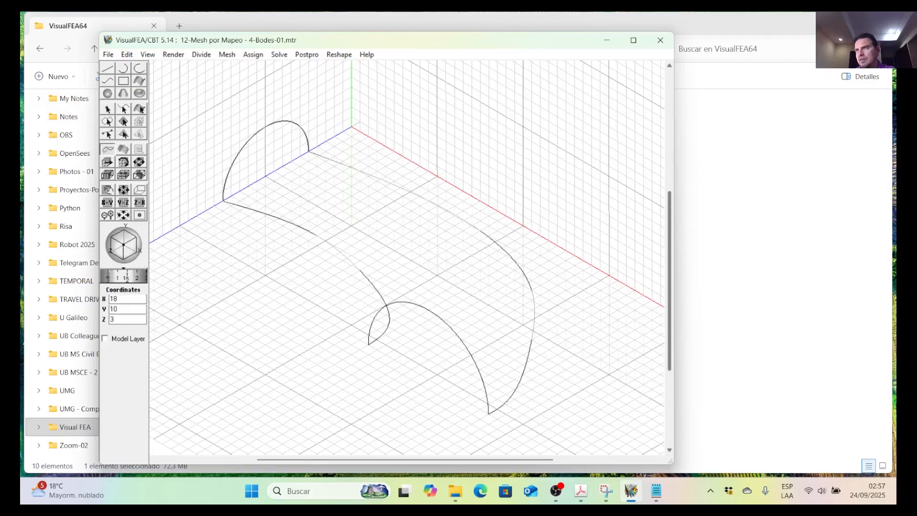
Switch to the Mesh Generation PDF in Adobe Acrobat and check the number of divisions specified for each of the four edges.
{"action": "key", "text": "alt+Tab"}
{"action": "left_click_drag", "start_coordinate": [321, 14], "coordinate": [318, 13]}
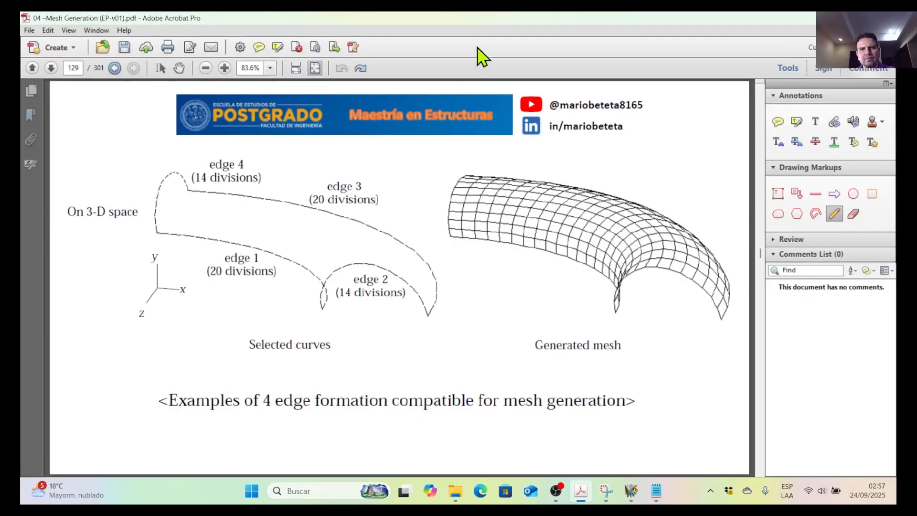
{"action": "left_click_drag", "start_coordinate": [478, 20], "coordinate": [480, 11]}
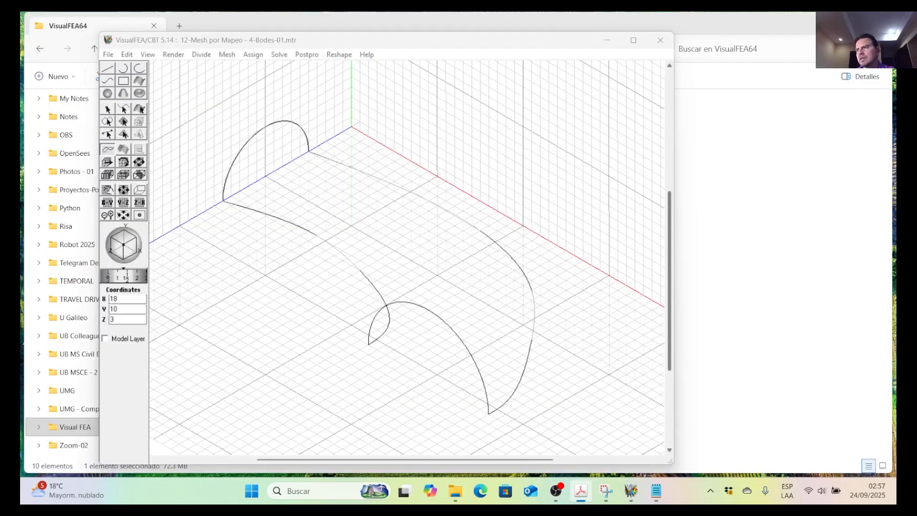
Divide the small and large arches into 14 divisions each, with a division weight of 1:1.
{"action": "left_click", "coordinate": [123, 109]}
{"action": "left_click", "coordinate": [257, 135]}
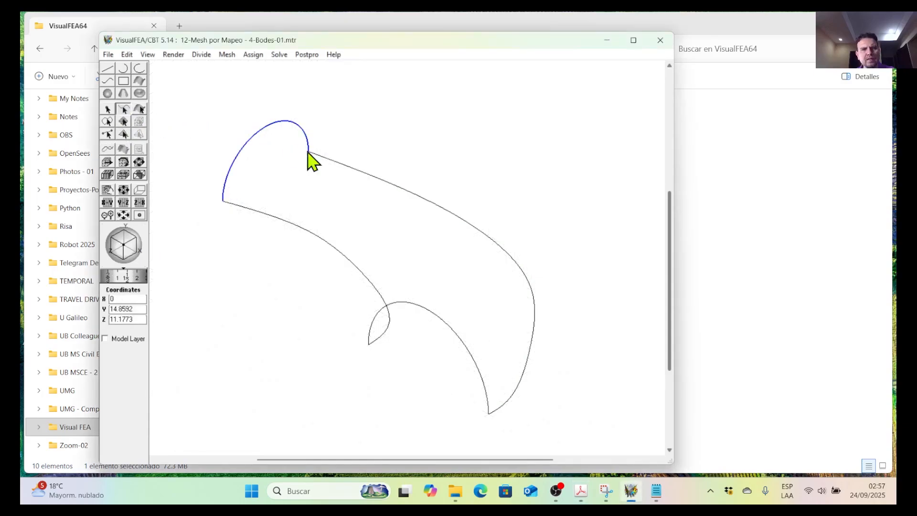
{"action": "left_click", "coordinate": [445, 328]}
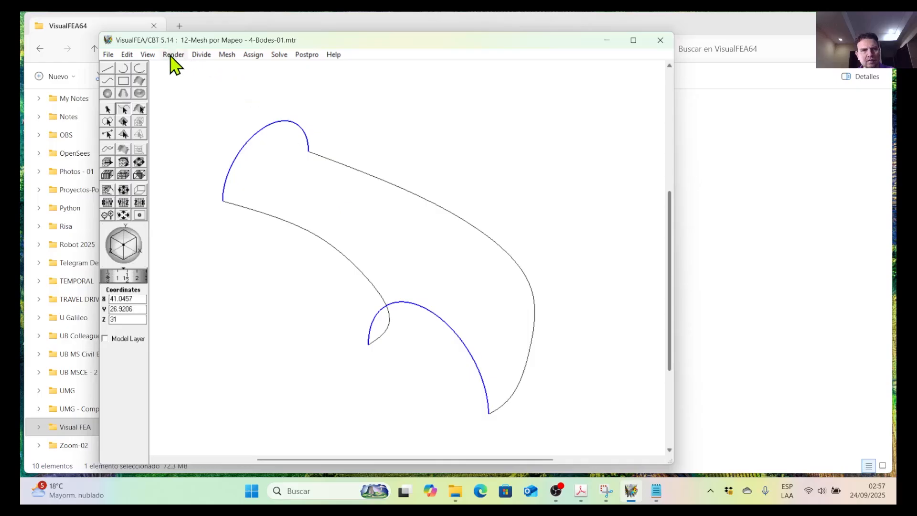
{"action": "left_click", "coordinate": [200, 55]}
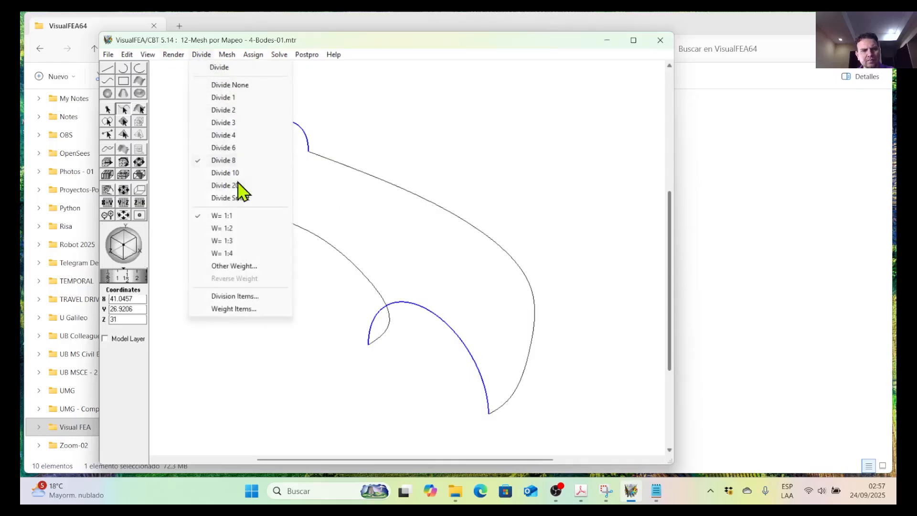
{"action": "left_click", "coordinate": [220, 68]}
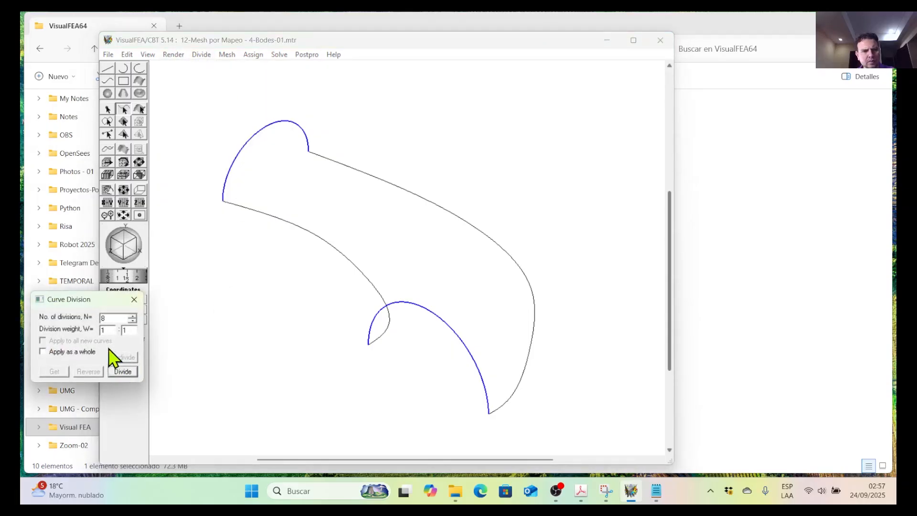
{"action": "double_click", "coordinate": [103, 319]}
{"action": "type", "text": "14"}
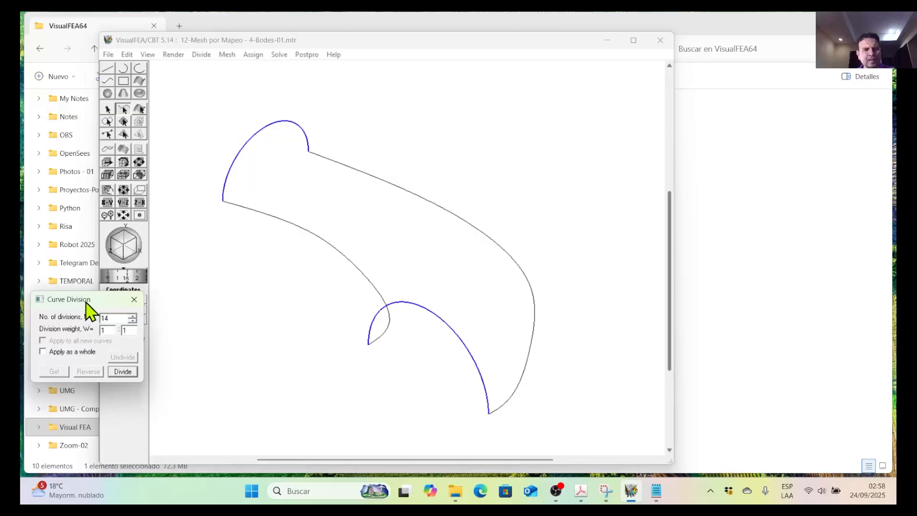
{"action": "left_click_drag", "start_coordinate": [87, 303], "coordinate": [113, 296]}
{"action": "left_click", "coordinate": [266, 214]}
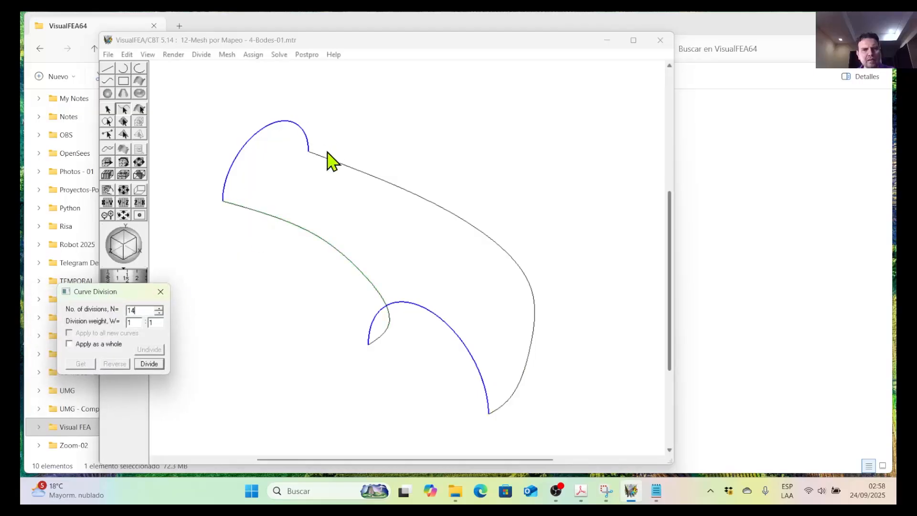
{"action": "left_click", "coordinate": [152, 364]}
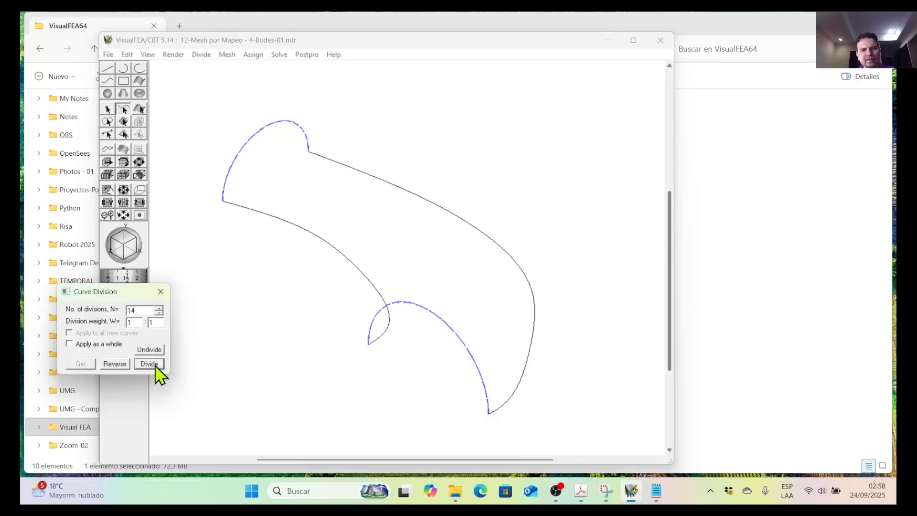
Divide the two long connecting curves into 20 divisions each and close the curve division settings.
{"action": "left_click", "coordinate": [397, 187]}
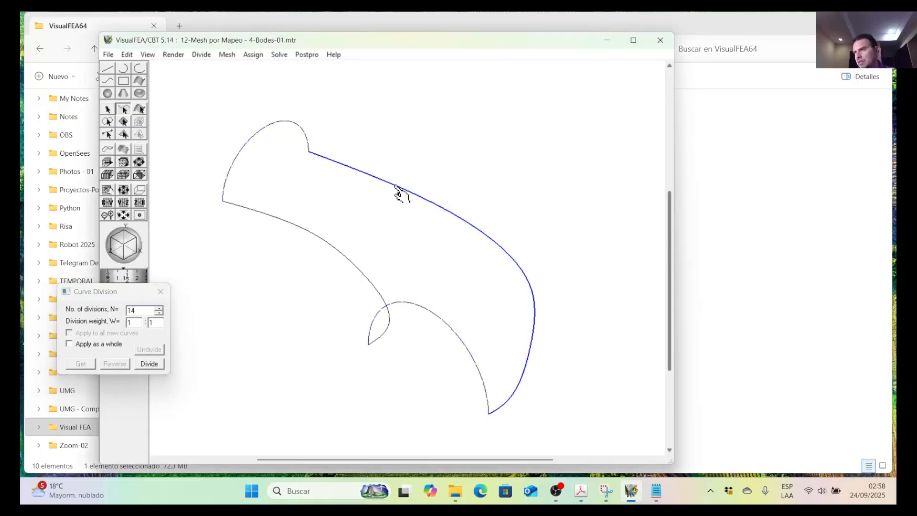
{"action": "left_click", "coordinate": [362, 269]}
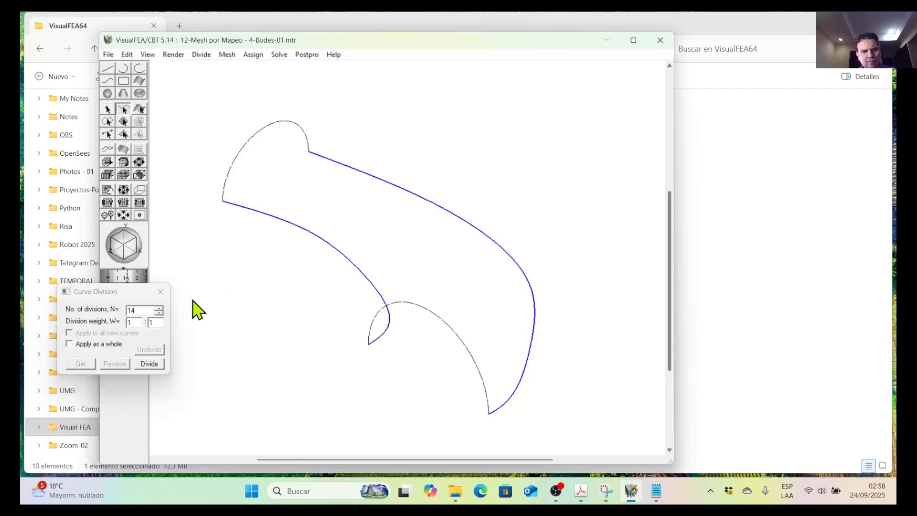
{"action": "double_click", "coordinate": [136, 311]}
{"action": "type", "text": "2"}
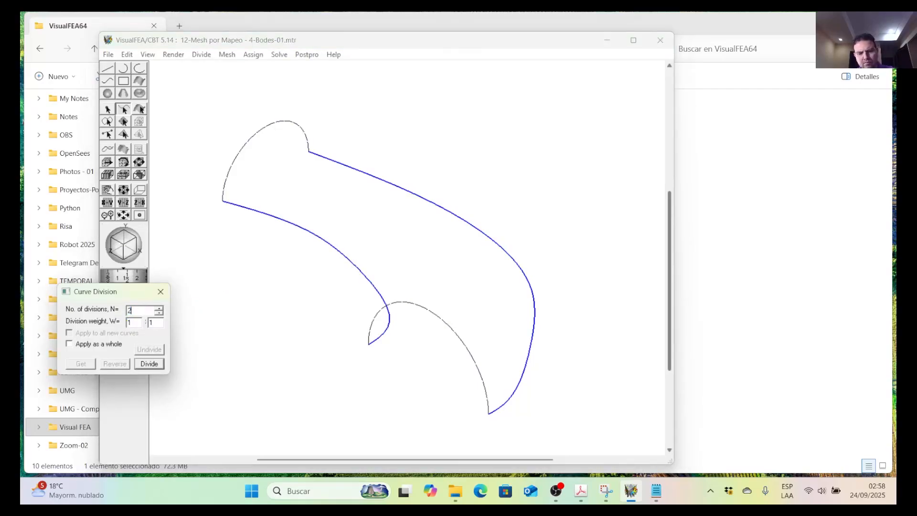
{"action": "type", "text": "0"}
{"action": "left_click", "coordinate": [149, 365]}
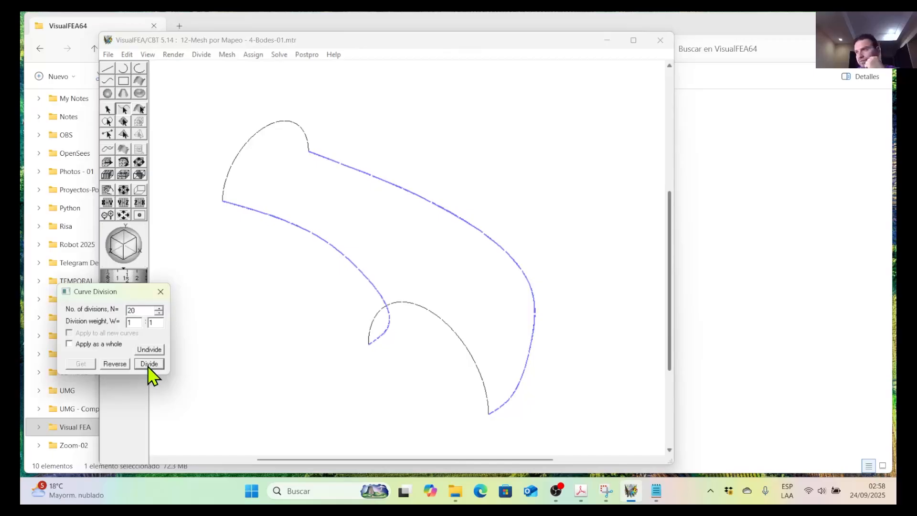
{"action": "left_click", "coordinate": [161, 291]}
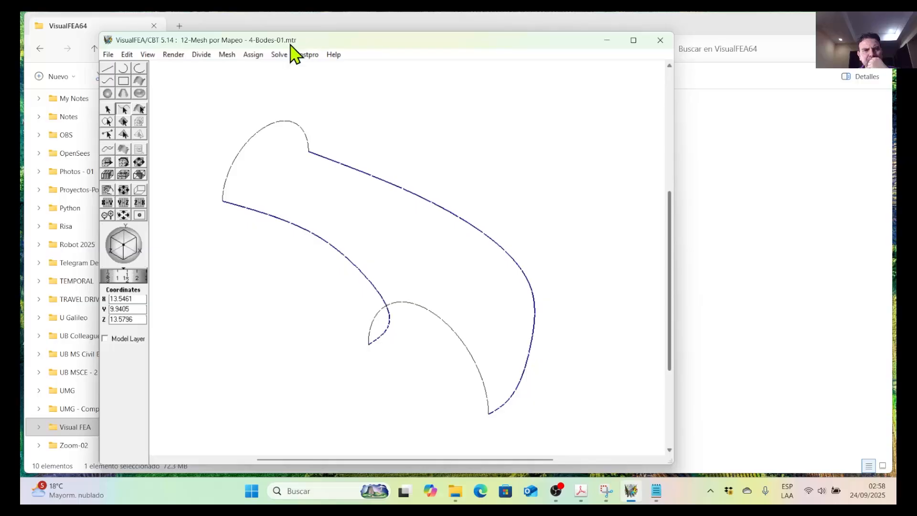
Generate a 4 Edges surface mesh of Quad 4 elements over the region bounded by the two arches and two connecting curves.
{"action": "left_click", "coordinate": [229, 56]}
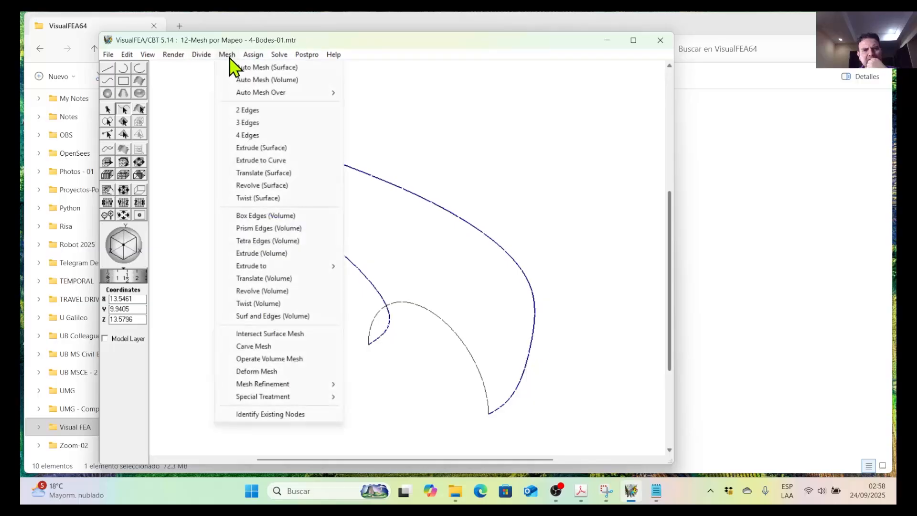
{"action": "left_click", "coordinate": [248, 136]}
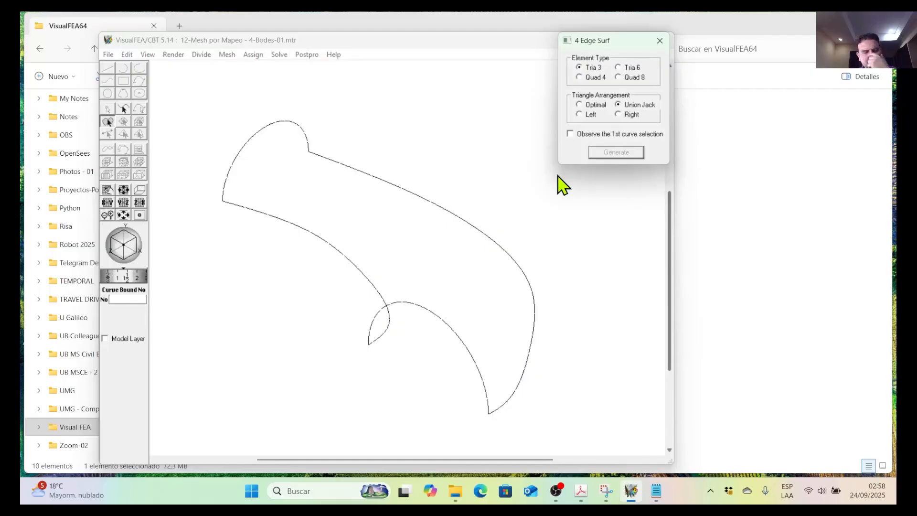
{"action": "left_click", "coordinate": [441, 229]}
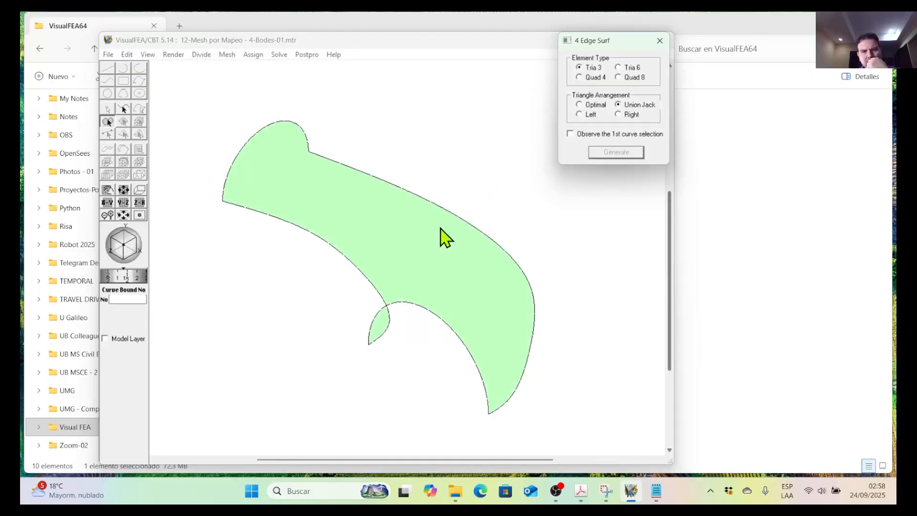
{"action": "left_click", "coordinate": [441, 228]}
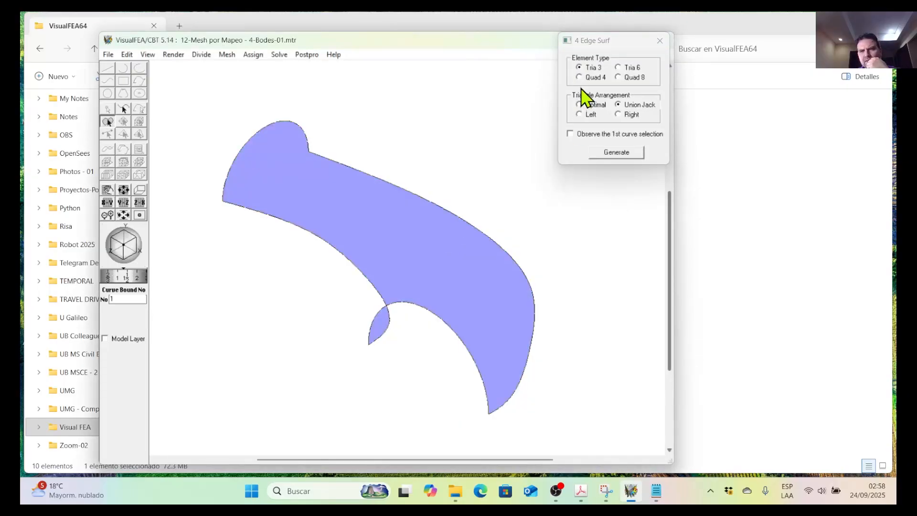
{"action": "left_click", "coordinate": [580, 77]}
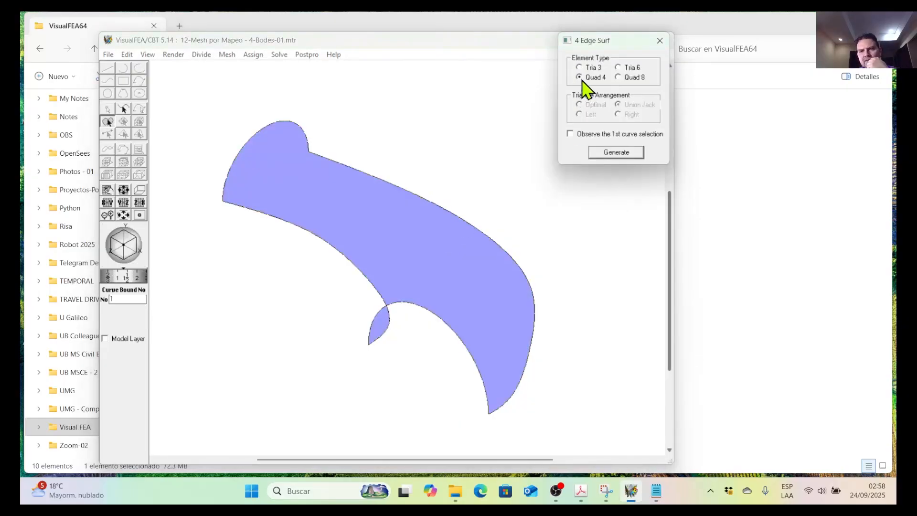
{"action": "left_click", "coordinate": [622, 154]}
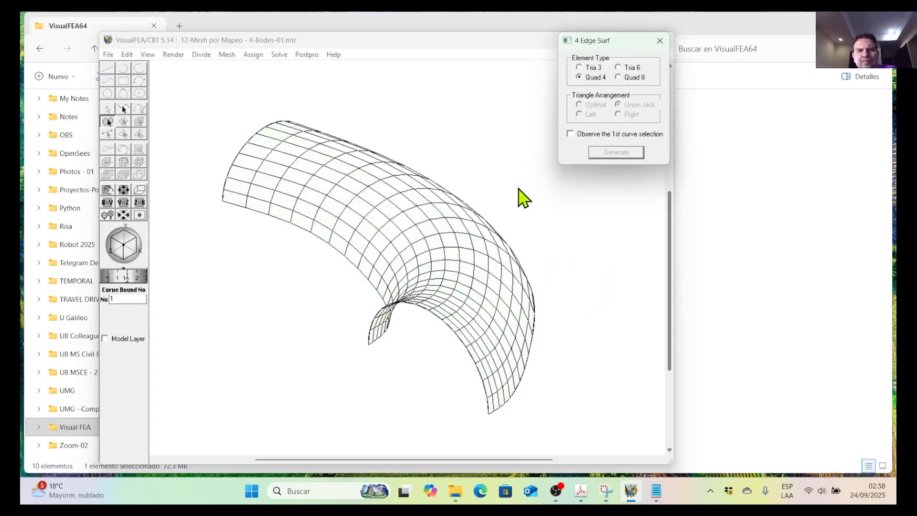
Save a copy of the meshed model as 12-Mesh por Mapeo - 4-Bodes-02.
{"action": "left_click", "coordinate": [109, 55]}
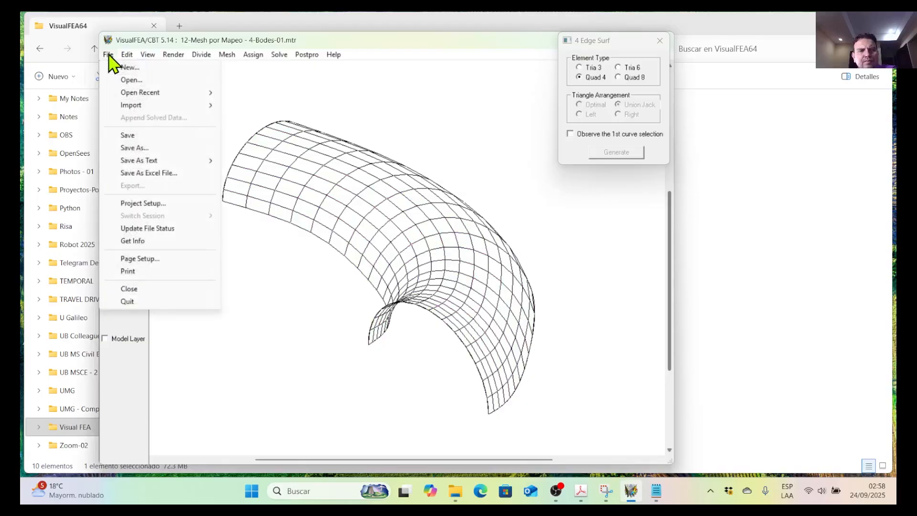
{"action": "left_click", "coordinate": [141, 148]}
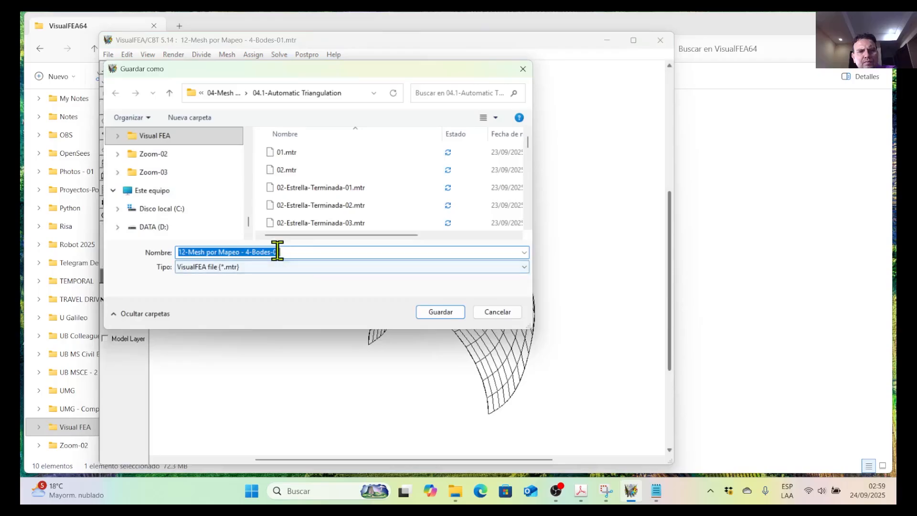
{"action": "left_click_drag", "start_coordinate": [277, 249], "coordinate": [286, 252]}
{"action": "type", "text": "2"}
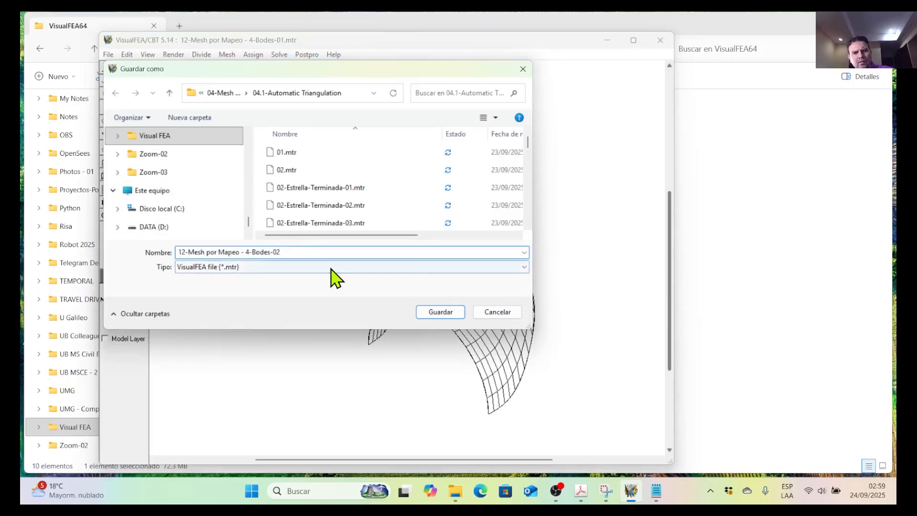
{"action": "left_click", "coordinate": [434, 313]}
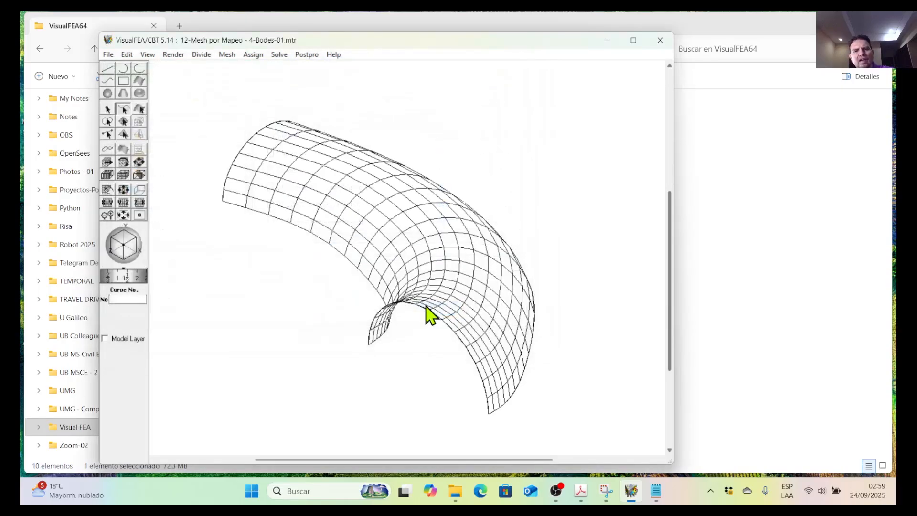
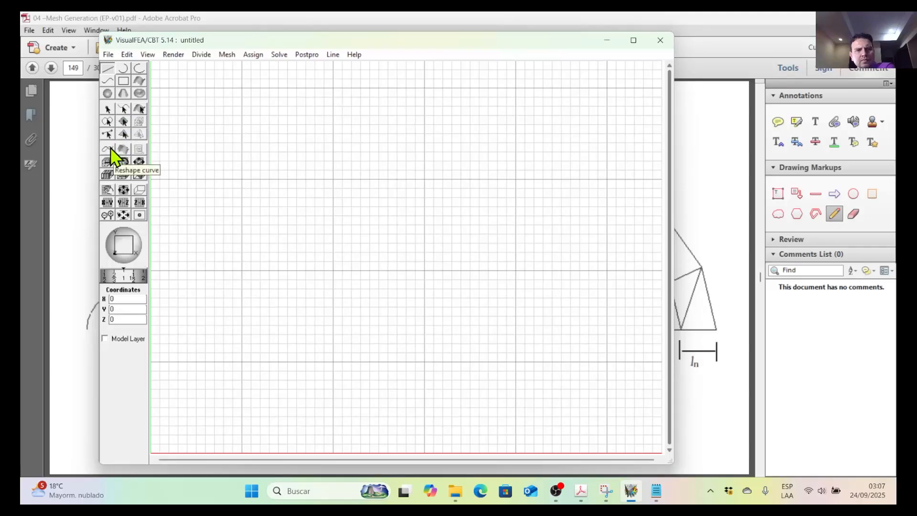
Draw a curve through the points (20,20), (30,24) and (40,20).
{"action": "left_click", "coordinate": [108, 81]}
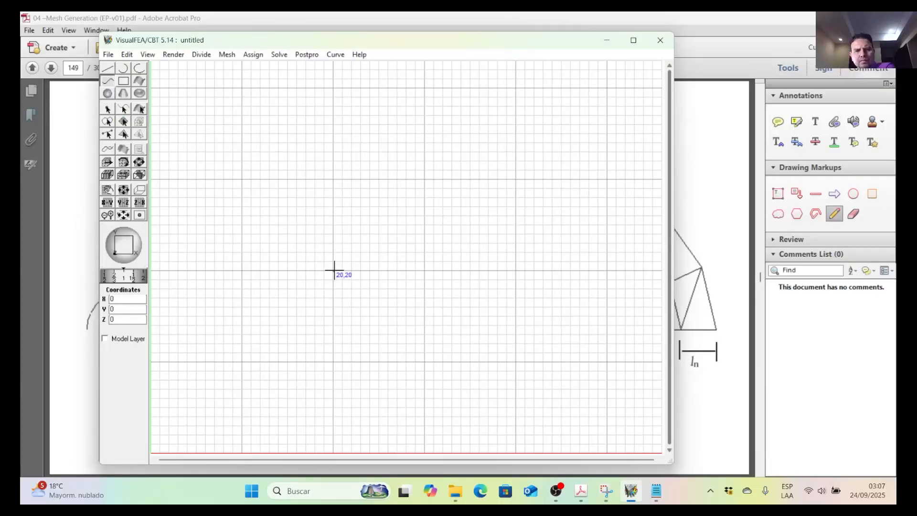
{"action": "left_click", "coordinate": [425, 235]}
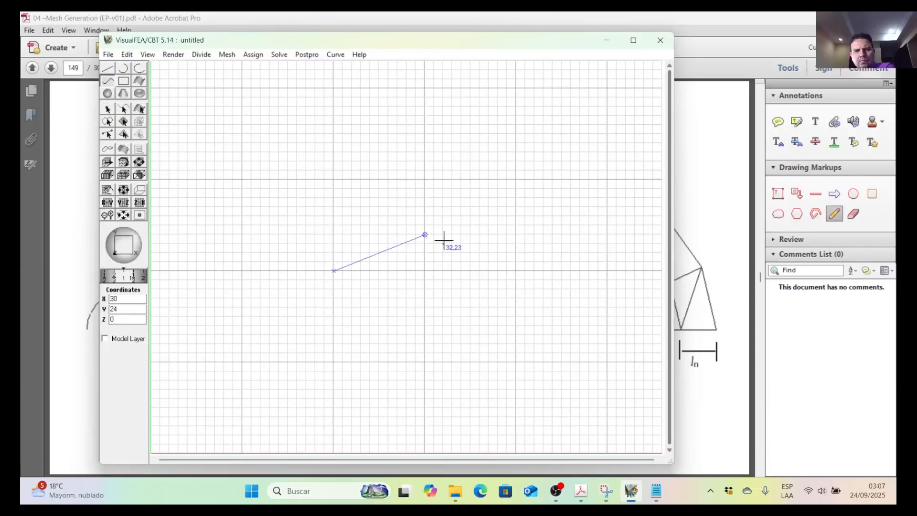
{"action": "left_click", "coordinate": [516, 271]}
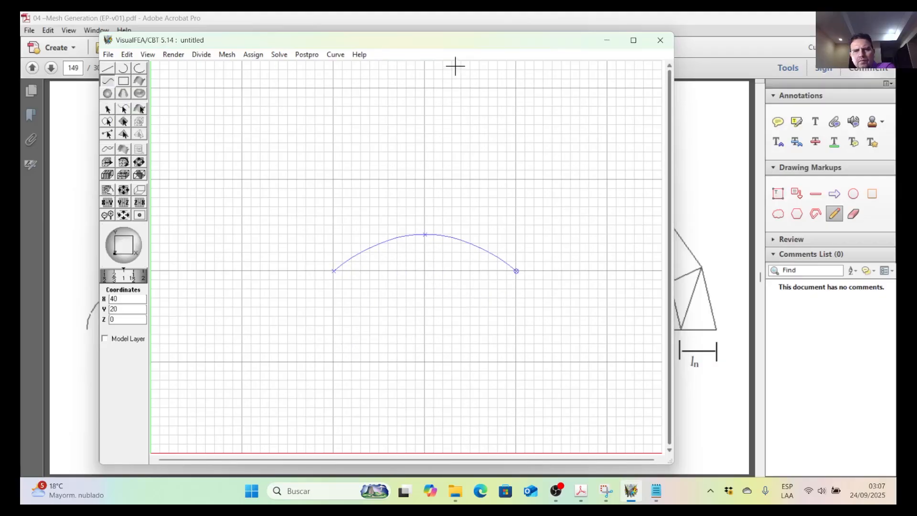
Undo the last two points of the curve, keeping only its starting point.
{"action": "left_click_drag", "start_coordinate": [448, 46], "coordinate": [473, 125]}
{"action": "left_click", "coordinate": [151, 130]}
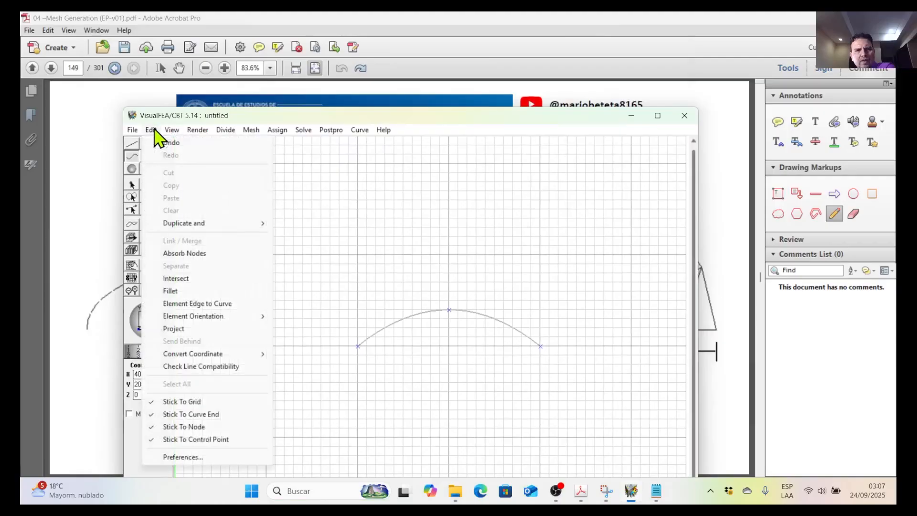
{"action": "left_click", "coordinate": [167, 142]}
{"action": "left_click", "coordinate": [151, 130]}
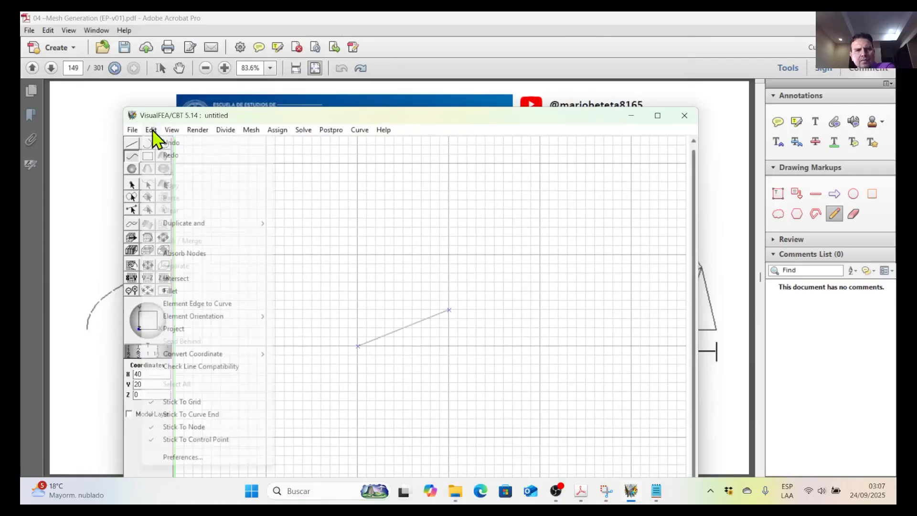
{"action": "left_click", "coordinate": [165, 142]}
Continue the curve from its starting point through (23,23), (30,24), (37,23) and (40,20) to form an arch.
{"action": "left_click", "coordinate": [387, 318]}
{"action": "left_click", "coordinate": [448, 308]}
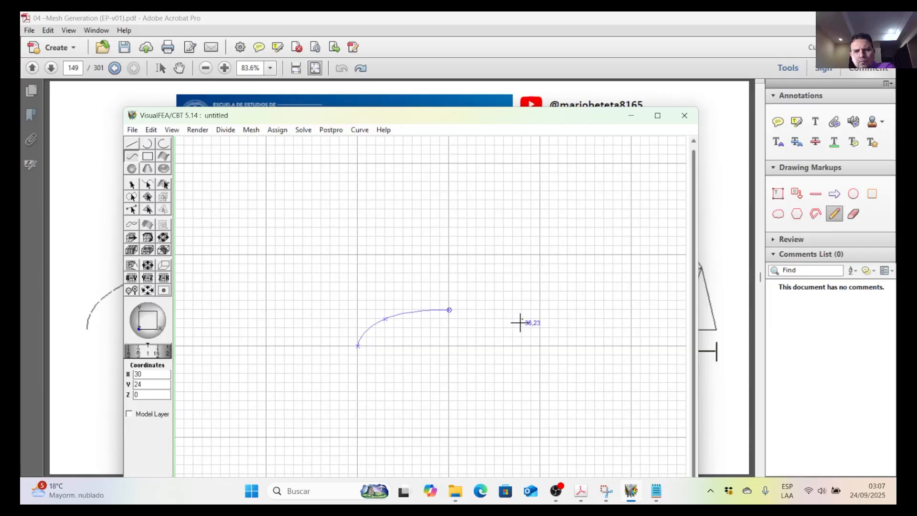
{"action": "left_click", "coordinate": [512, 321]}
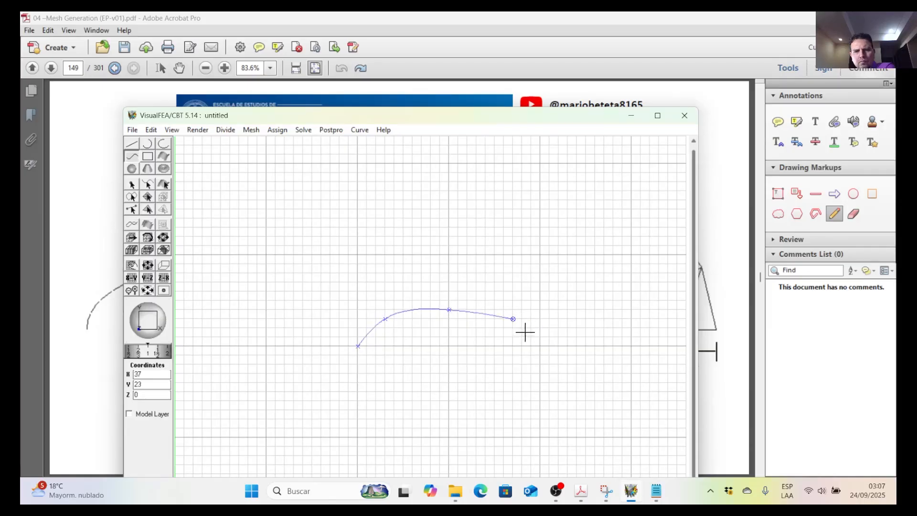
{"action": "left_click", "coordinate": [538, 348]}
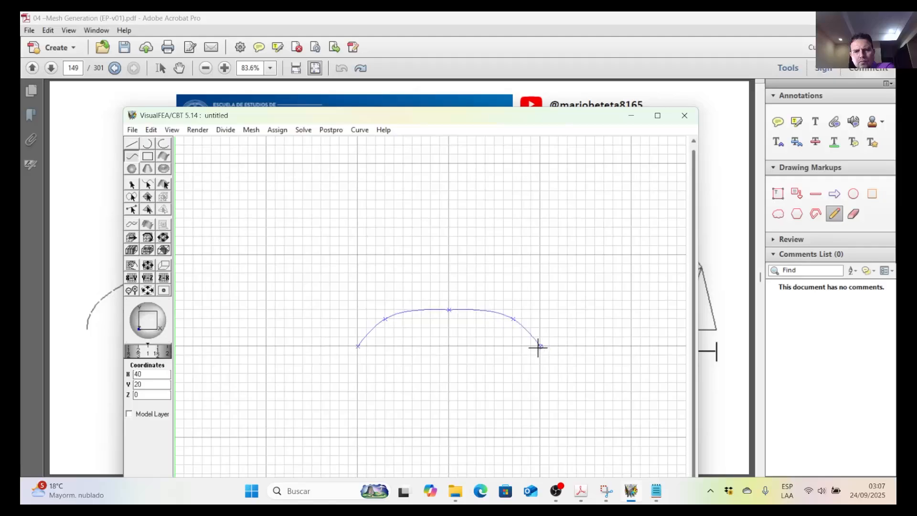
Reshape the arch by raising its middle control point to (30,25).
{"action": "left_click", "coordinate": [133, 227]}
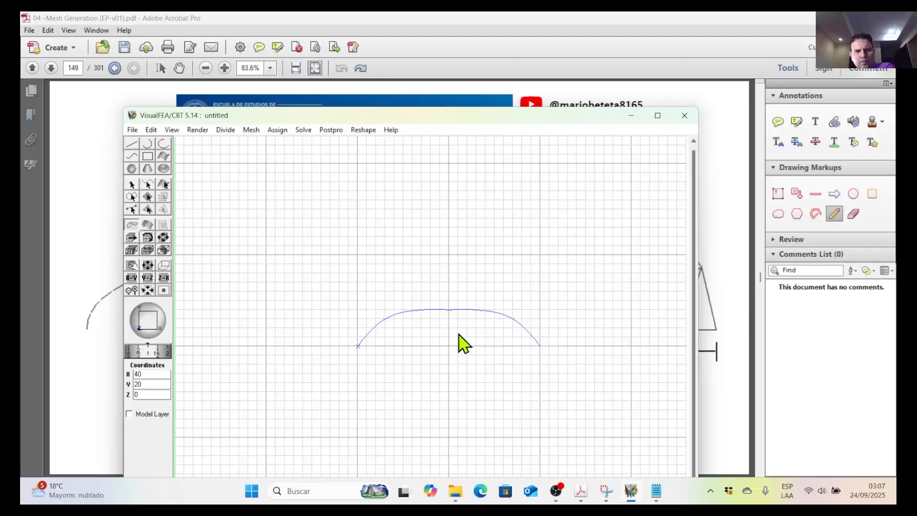
{"action": "left_click", "coordinate": [458, 312]}
{"action": "left_click_drag", "start_coordinate": [449, 311], "coordinate": [451, 306]}
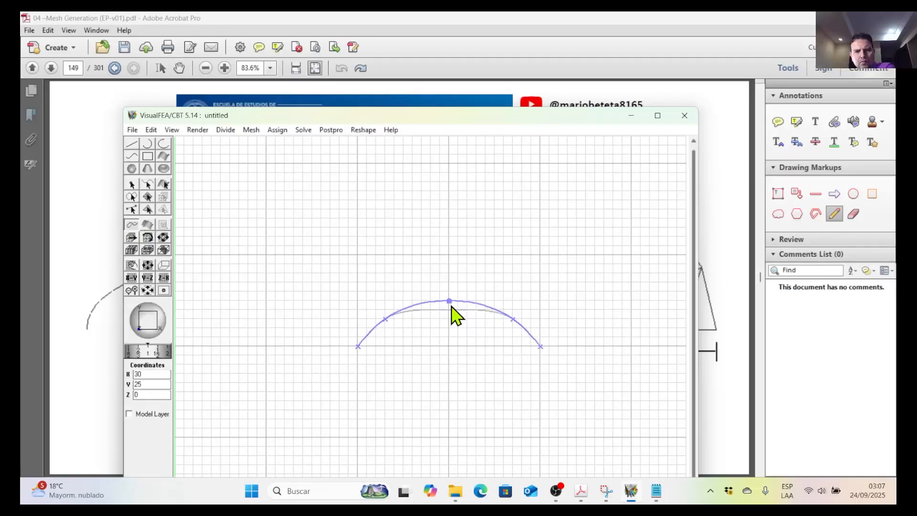
{"action": "left_click", "coordinate": [470, 349]}
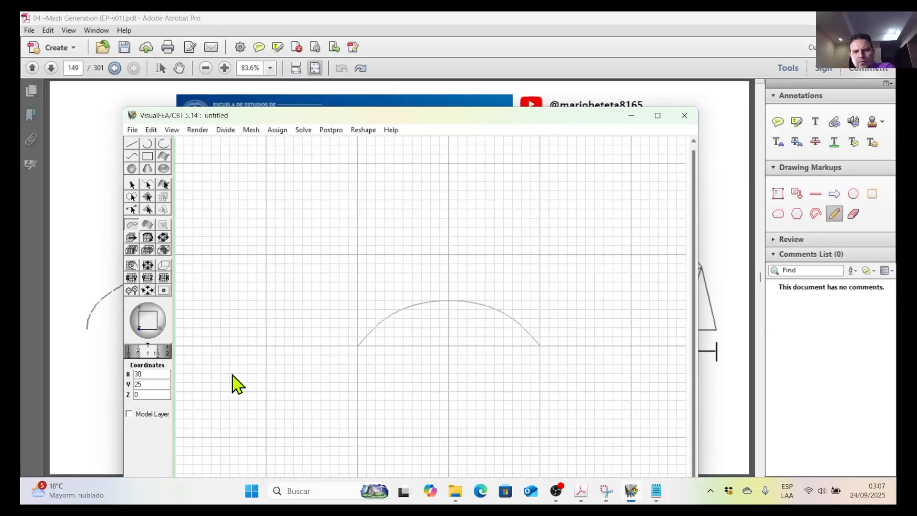
Widen the arch's shoulders by moving its two intermediate control points to (22,23) and (38,23).
{"action": "left_click", "coordinate": [376, 333]}
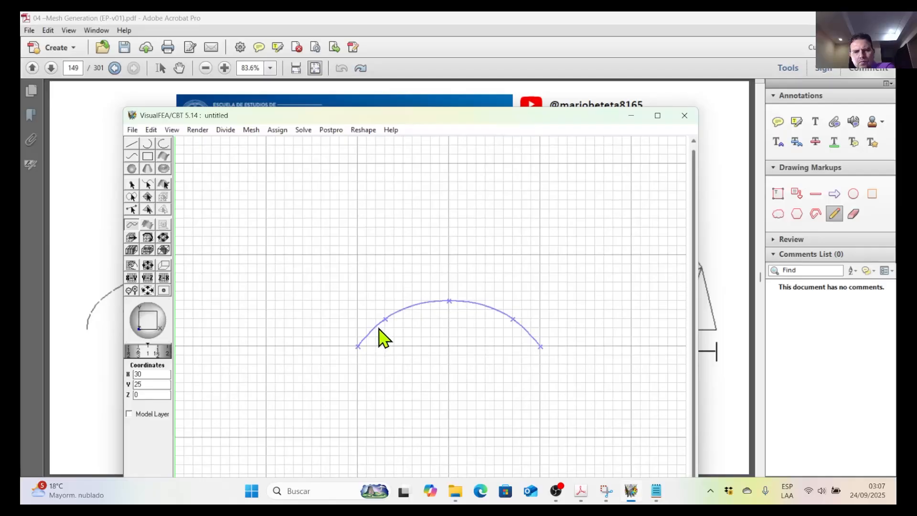
{"action": "left_click_drag", "start_coordinate": [385, 320], "coordinate": [376, 319]}
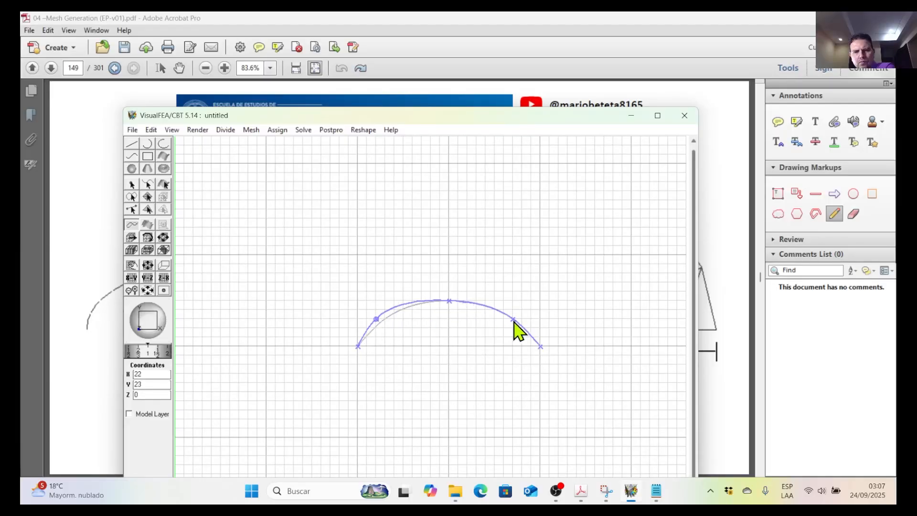
{"action": "left_click_drag", "start_coordinate": [515, 319], "coordinate": [522, 321]}
{"action": "left_click", "coordinate": [507, 350]}
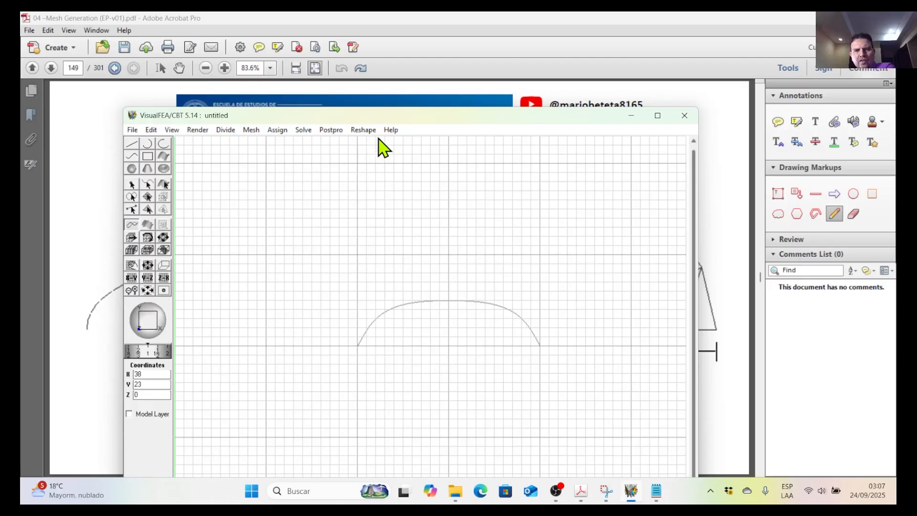
Select the arch curve and divide it into 10 divisions.
{"action": "left_click_drag", "start_coordinate": [381, 119], "coordinate": [563, 206]}
{"action": "left_click_drag", "start_coordinate": [475, 211], "coordinate": [349, 115]}
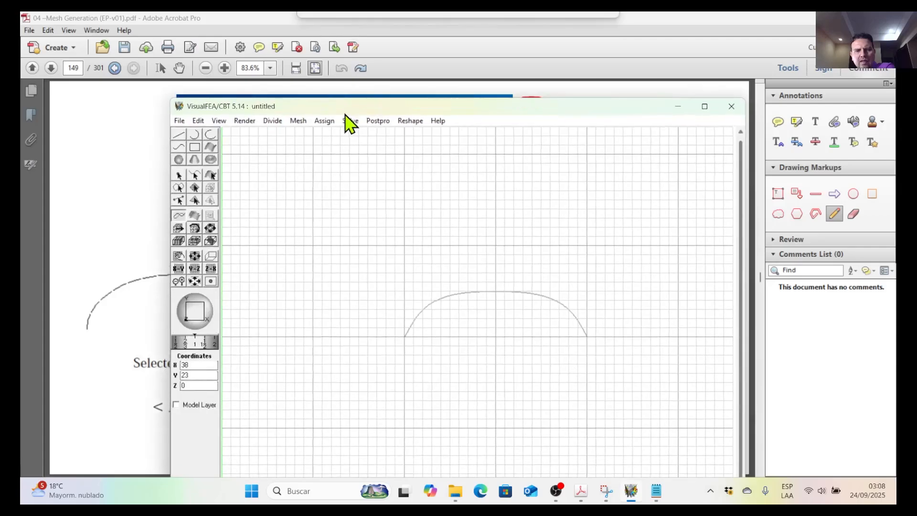
{"action": "left_click", "coordinate": [473, 292]}
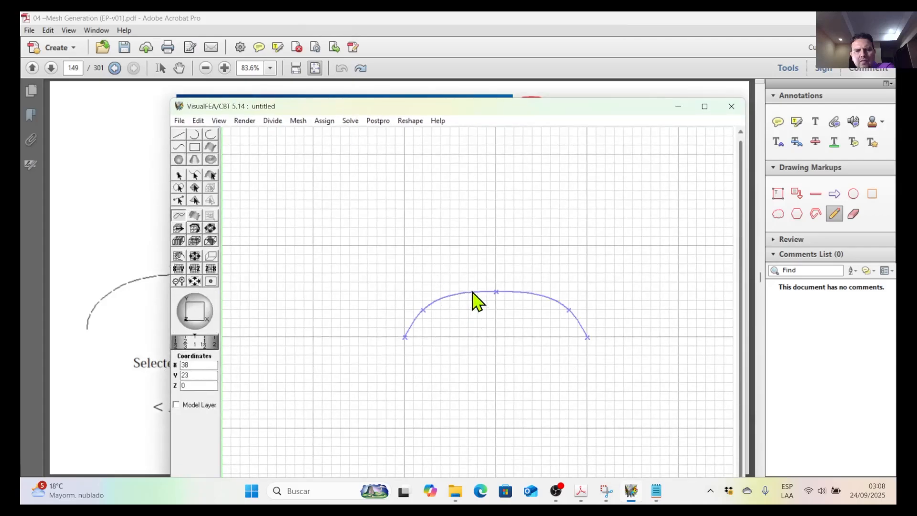
{"action": "left_click", "coordinate": [195, 176]}
{"action": "left_click", "coordinate": [498, 297]}
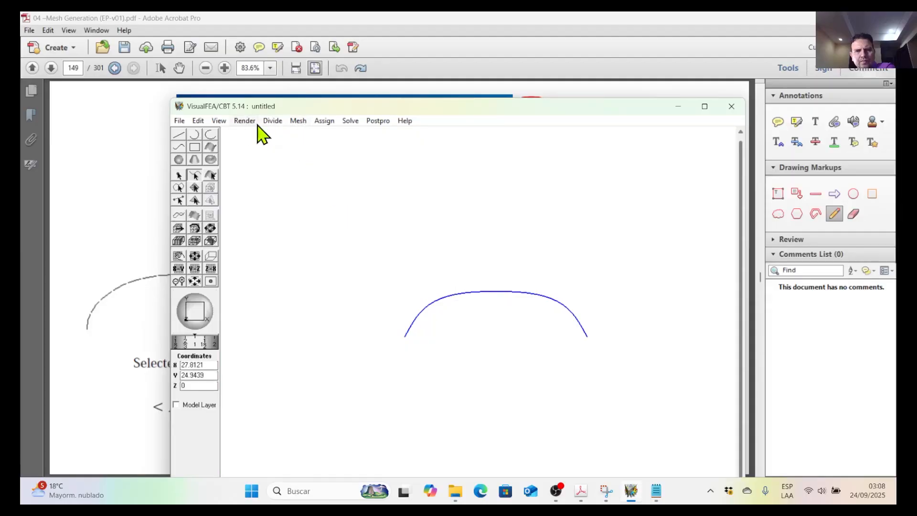
{"action": "left_click", "coordinate": [280, 122]}
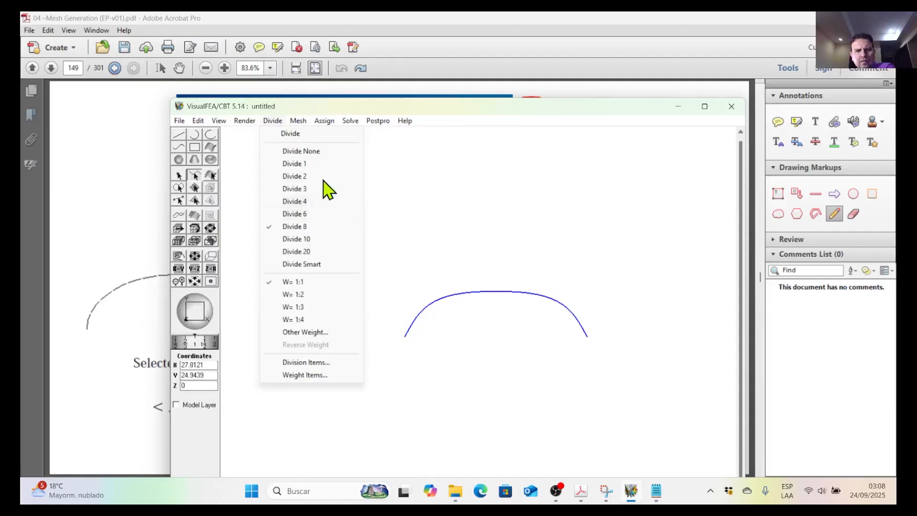
{"action": "left_click", "coordinate": [356, 107]}
{"action": "mouse_move", "coordinate": [356, 107]}
{"action": "left_mouse_down"}
{"action": "mouse_move", "coordinate": [428, 399]}
{"action": "mouse_move", "coordinate": [352, 124]}
{"action": "left_mouse_up"}
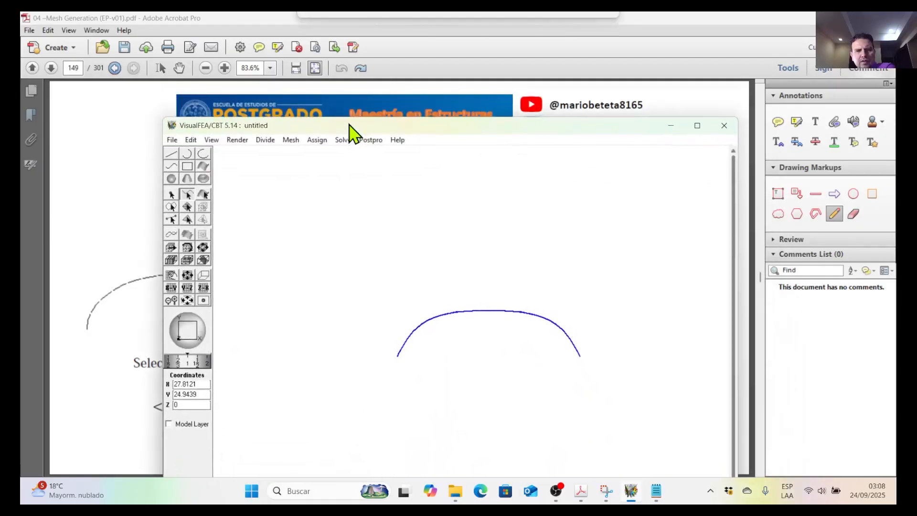
{"action": "left_click", "coordinate": [266, 137]}
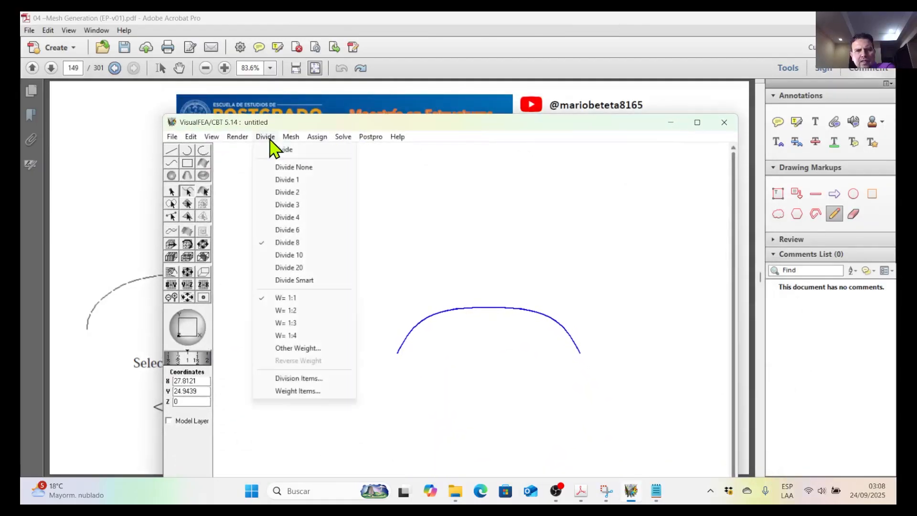
{"action": "left_click", "coordinate": [294, 257]}
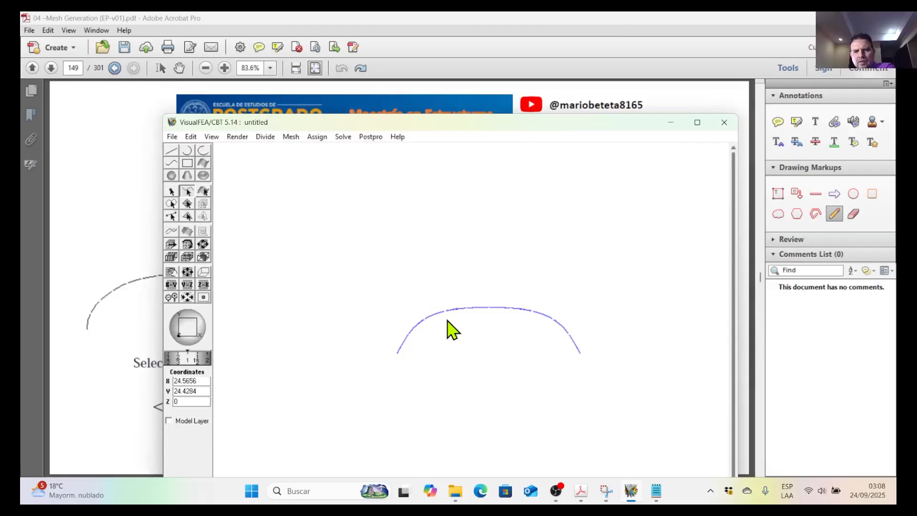
Extrude the arch into a Tria 3 Union Jack surface mesh in the normal direction, with height 10 and 5 divisions, and close the extrusion settings.
{"action": "left_click", "coordinate": [292, 138]}
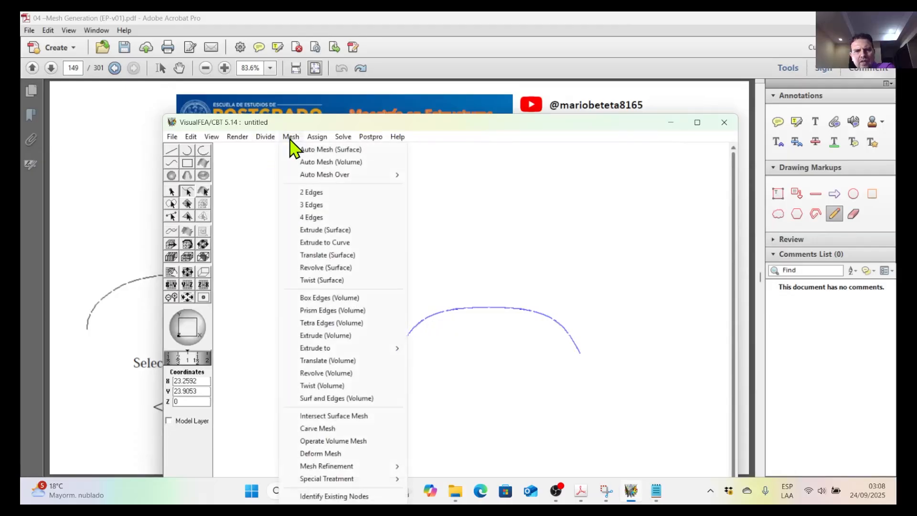
{"action": "left_click", "coordinate": [343, 233]}
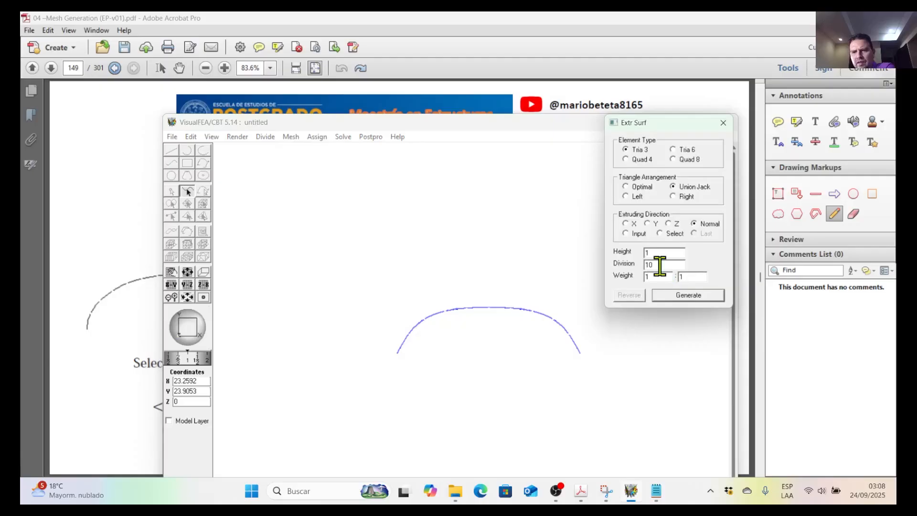
{"action": "left_click_drag", "start_coordinate": [452, 123], "coordinate": [463, 99]}
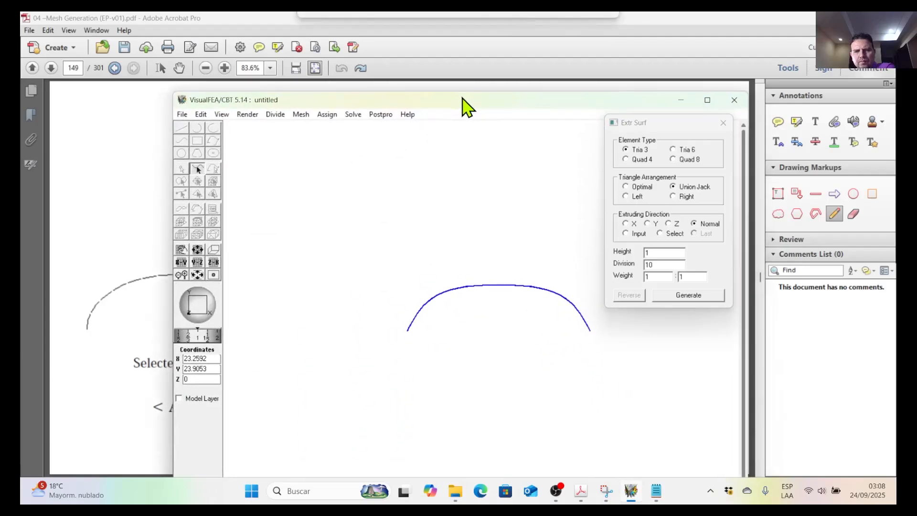
{"action": "double_click", "coordinate": [660, 262]}
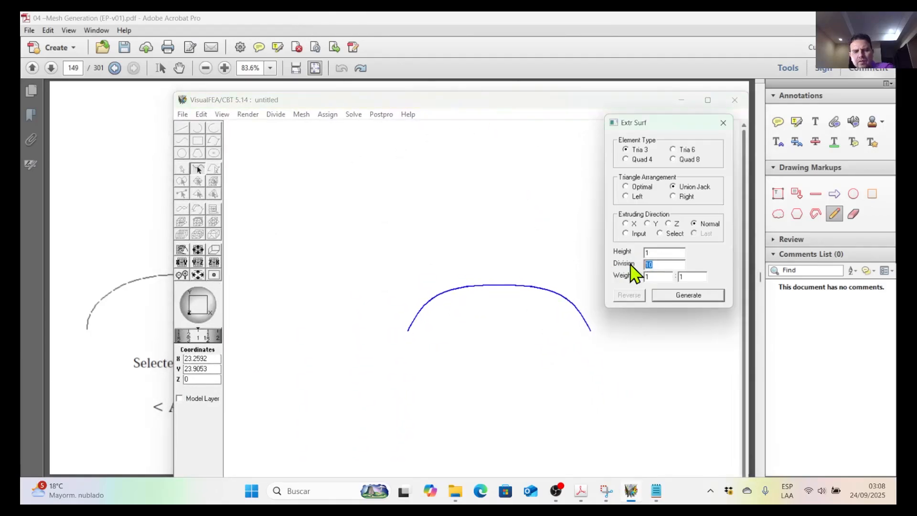
{"action": "type", "text": "5"}
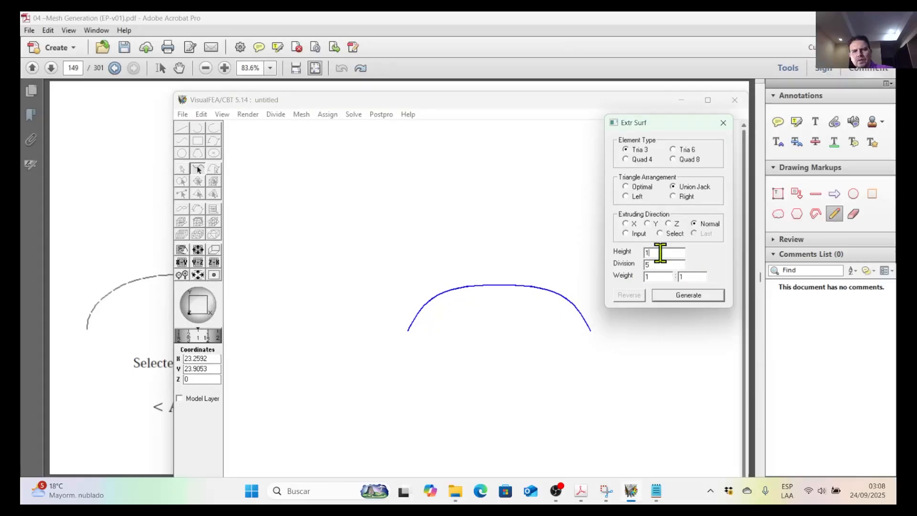
{"action": "double_click", "coordinate": [651, 253]}
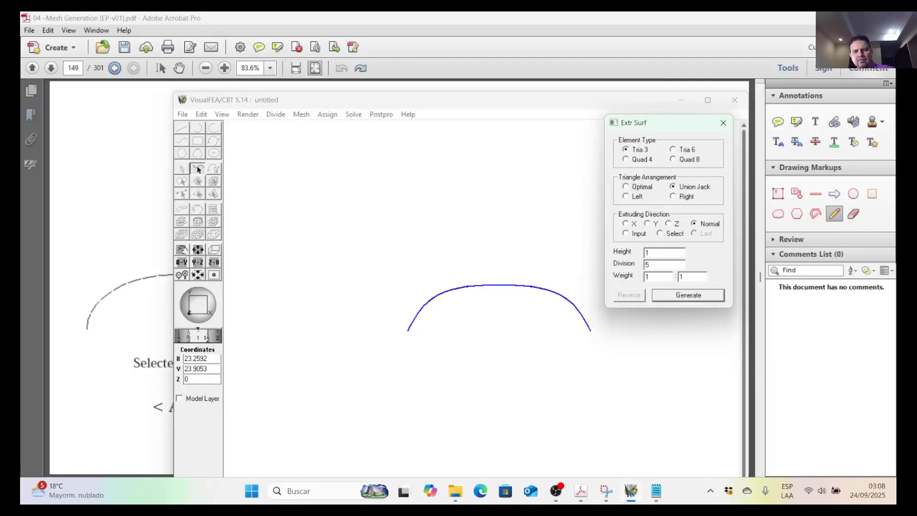
{"action": "type", "text": "0"}
{"action": "mouse_move", "coordinate": [474, 100]}
{"action": "left_mouse_down"}
{"action": "mouse_move", "coordinate": [481, 424]}
{"action": "mouse_move", "coordinate": [466, 358]}
{"action": "mouse_move", "coordinate": [471, 85]}
{"action": "left_mouse_up"}
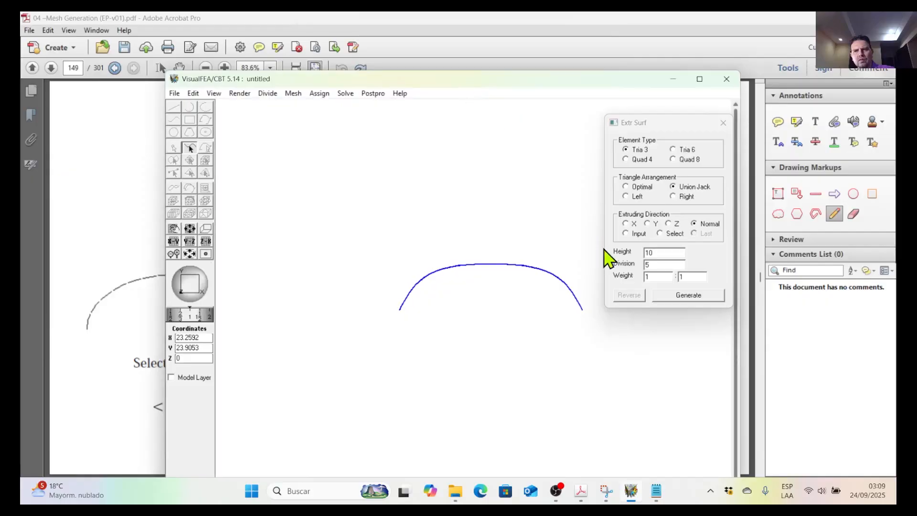
{"action": "left_click", "coordinate": [685, 300]}
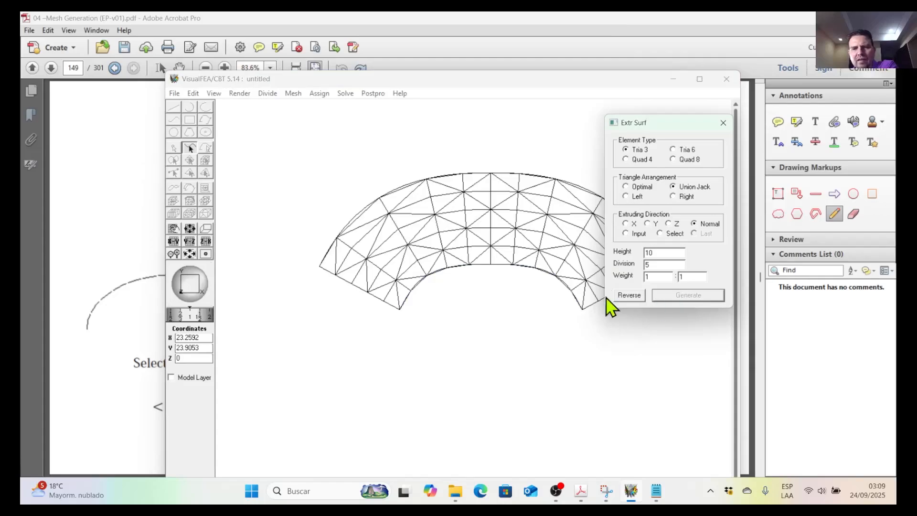
{"action": "left_click_drag", "start_coordinate": [643, 124], "coordinate": [476, 168]}
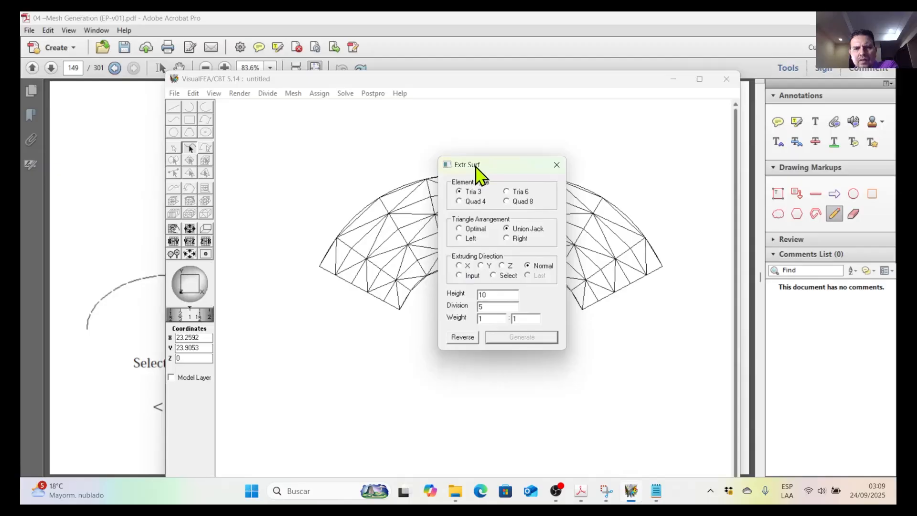
{"action": "left_click", "coordinate": [557, 165]}
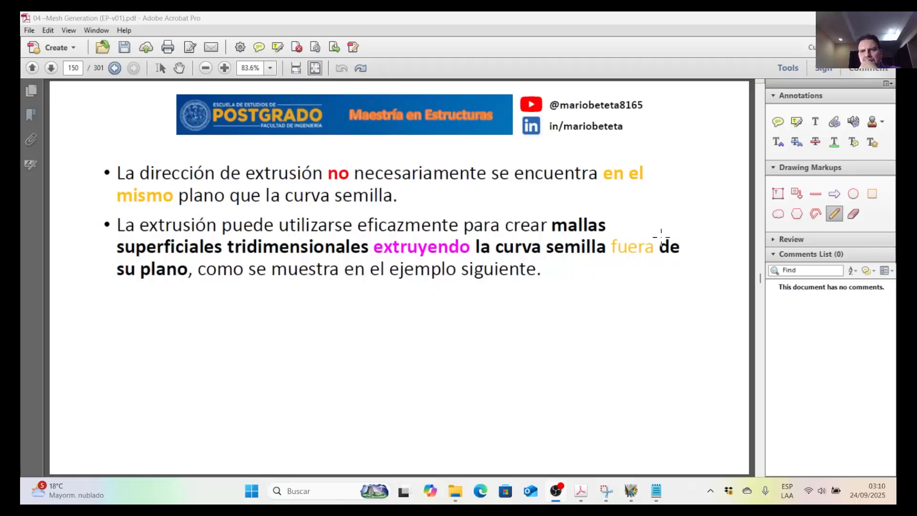
On page 150 of the mesh generation PDF in Acrobat, box the first bullet, underline "en el", and circle "mismo plano" and "la curva semilla" freehand.
{"action": "mouse_move", "coordinate": [420, 206]}
{"action": "left_mouse_down"}
{"action": "mouse_move", "coordinate": [122, 205]}
{"action": "mouse_move", "coordinate": [308, 160]}
{"action": "mouse_move", "coordinate": [642, 157]}
{"action": "mouse_move", "coordinate": [605, 206]}
{"action": "mouse_move", "coordinate": [412, 209]}
{"action": "left_mouse_up"}
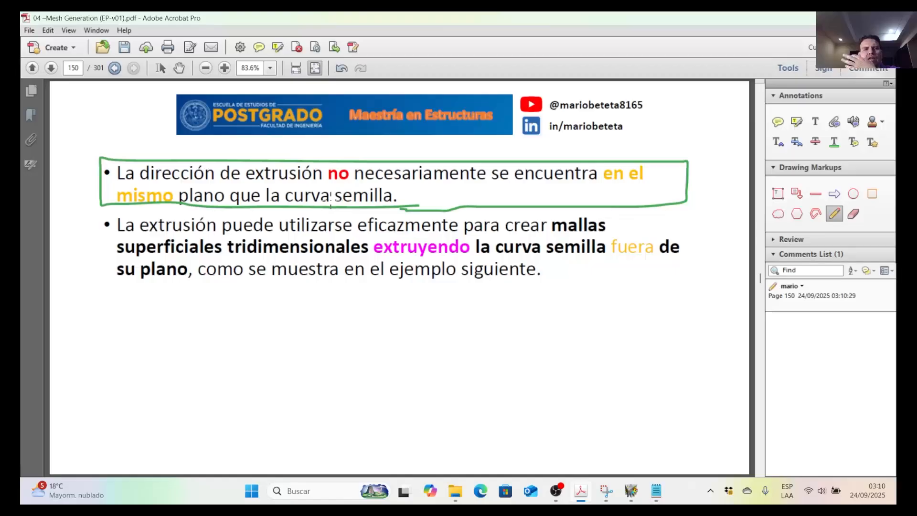
{"action": "left_click_drag", "start_coordinate": [605, 186], "coordinate": [659, 184]}
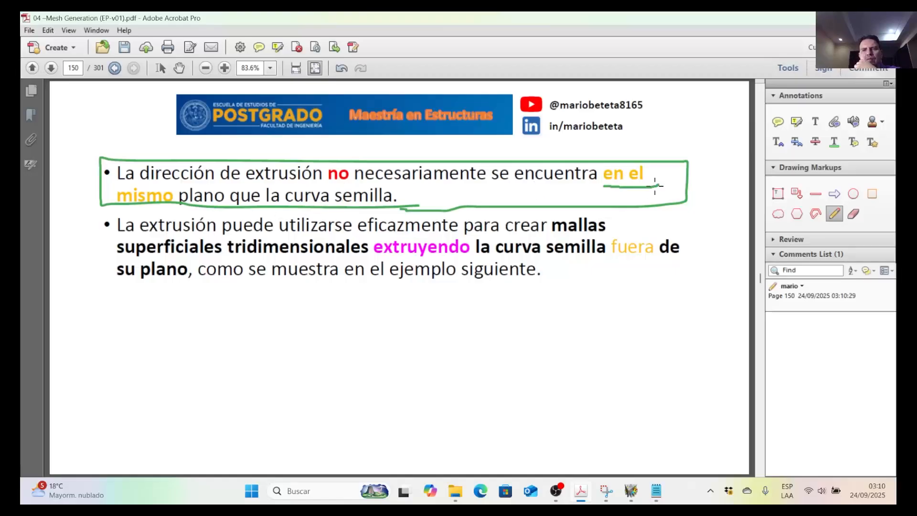
{"action": "mouse_move", "coordinate": [111, 192]}
{"action": "left_mouse_down"}
{"action": "mouse_move", "coordinate": [221, 195]}
{"action": "mouse_move", "coordinate": [115, 216]}
{"action": "mouse_move", "coordinate": [125, 211]}
{"action": "left_mouse_up"}
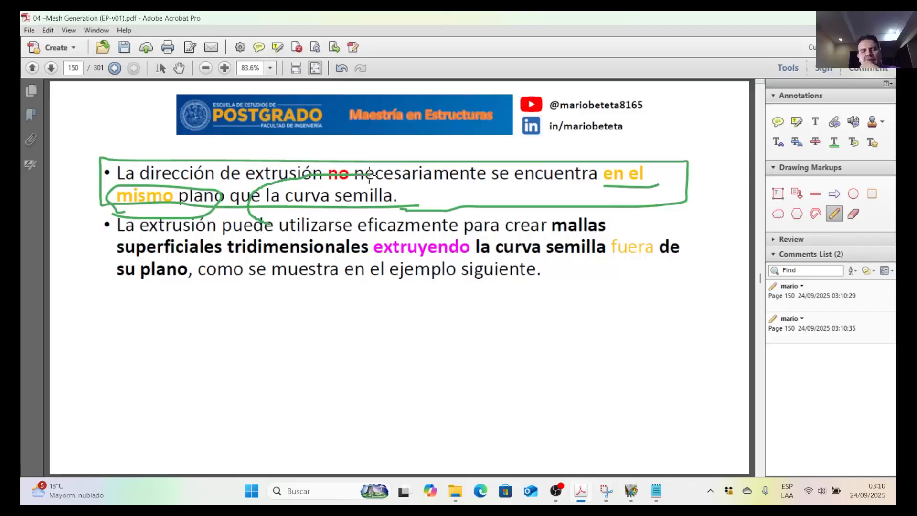
{"action": "left_click_drag", "start_coordinate": [387, 215], "coordinate": [268, 226]}
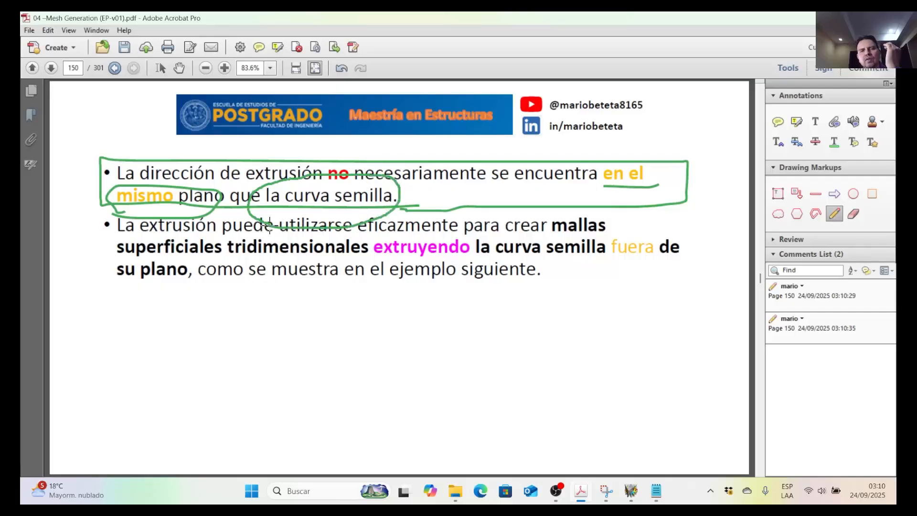
Back in Acrobat, undo the freehand marks on page 150 of the mesh generation PDF and advance to page 151.
{"action": "left_click", "coordinate": [630, 498]}
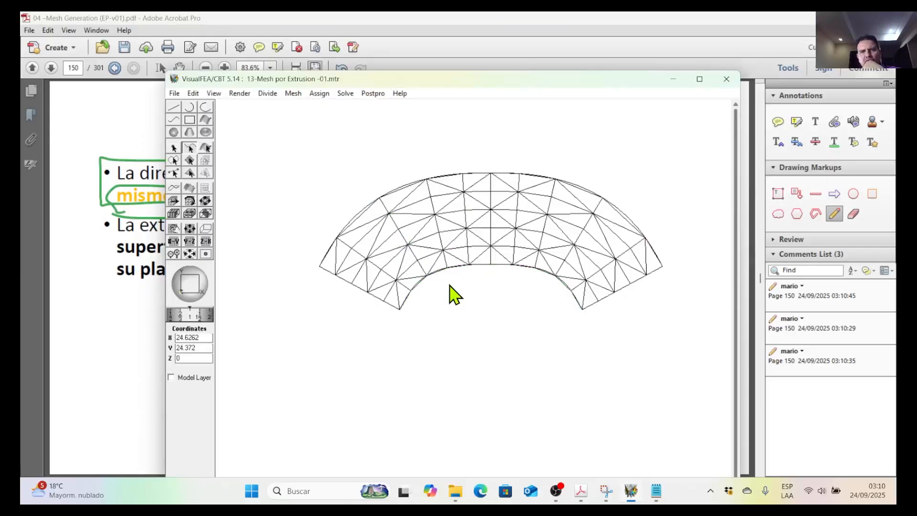
{"action": "mouse_move", "coordinate": [631, 503]}
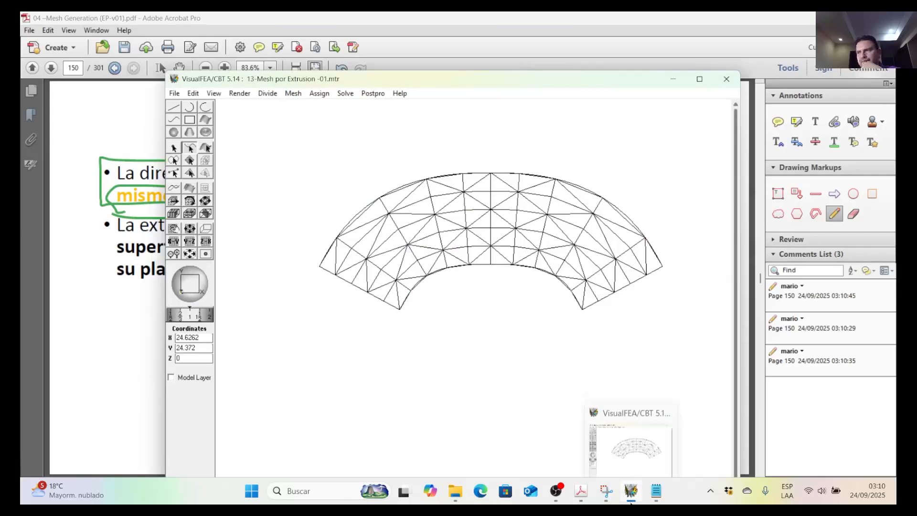
{"action": "left_click", "coordinate": [586, 500]}
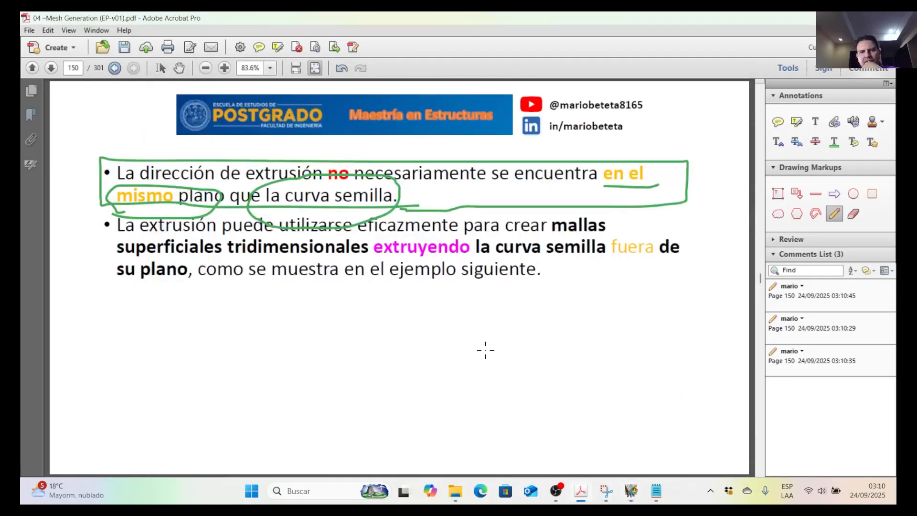
{"action": "left_click", "coordinate": [344, 72]}
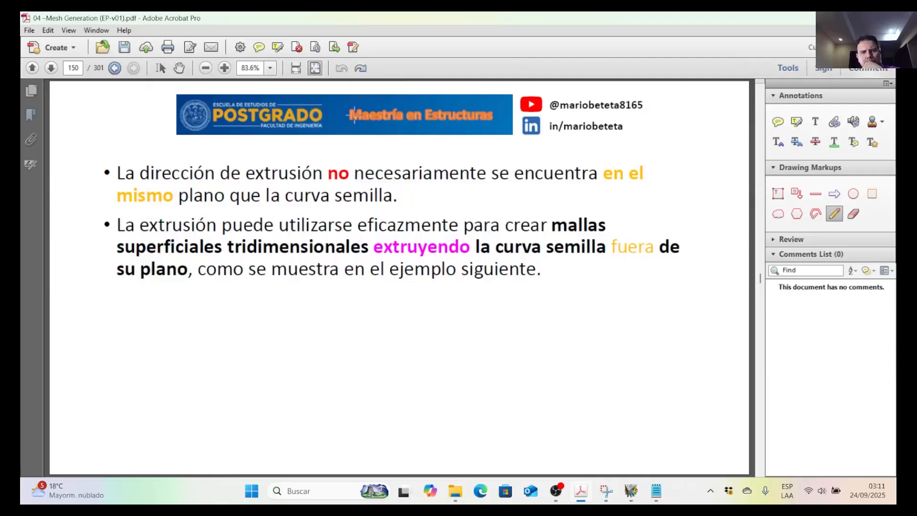
{"action": "scroll", "coordinate": [354, 124], "scroll_direction": "down", "scroll_amount": 2}
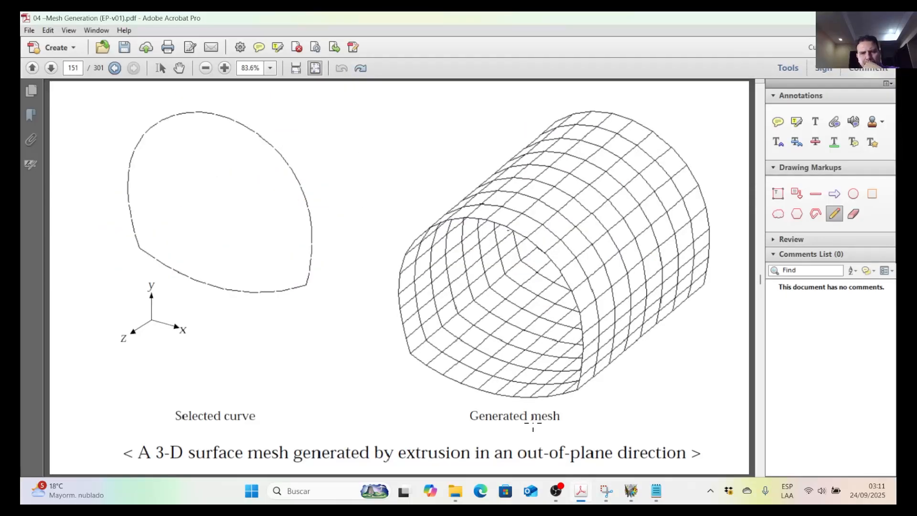
Switch to VisualFEA, create a new project with Shell structural analysis, and move its window higher on the screen.
{"action": "left_click", "coordinate": [631, 497]}
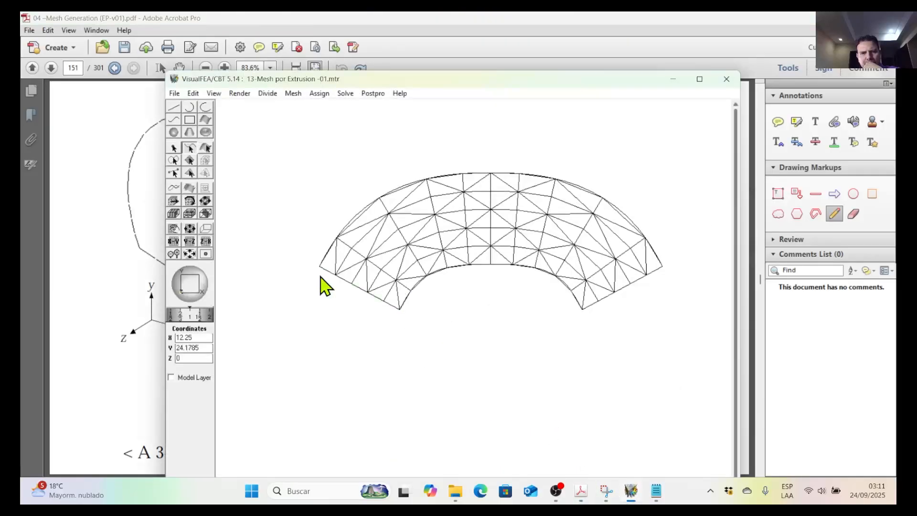
{"action": "left_click", "coordinate": [174, 94]}
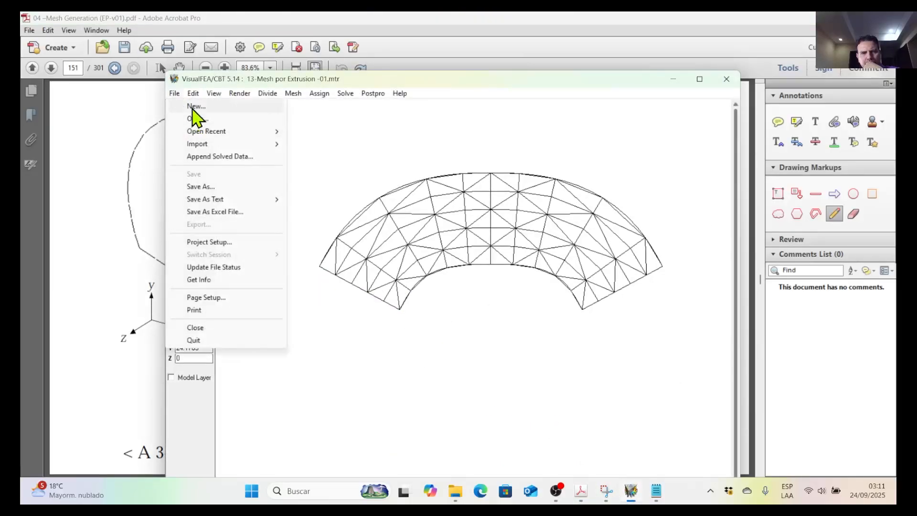
{"action": "left_click", "coordinate": [193, 106]}
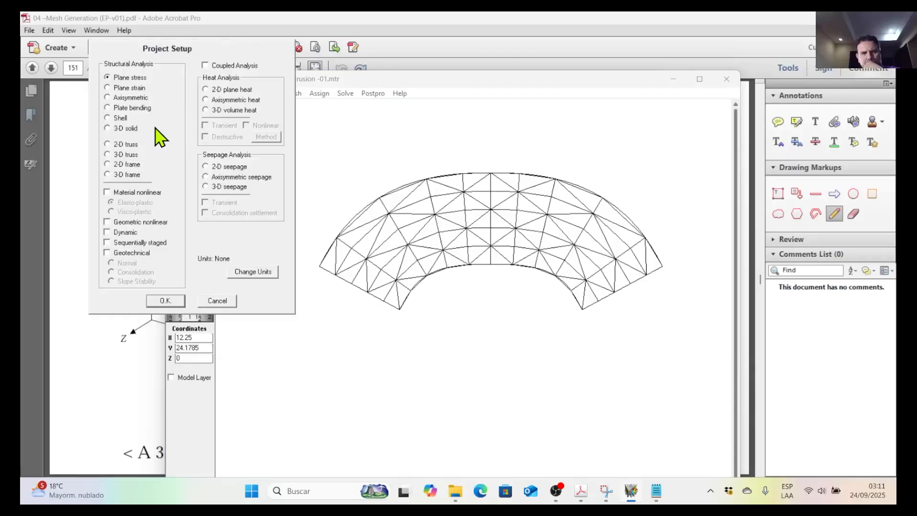
{"action": "left_click", "coordinate": [125, 118]}
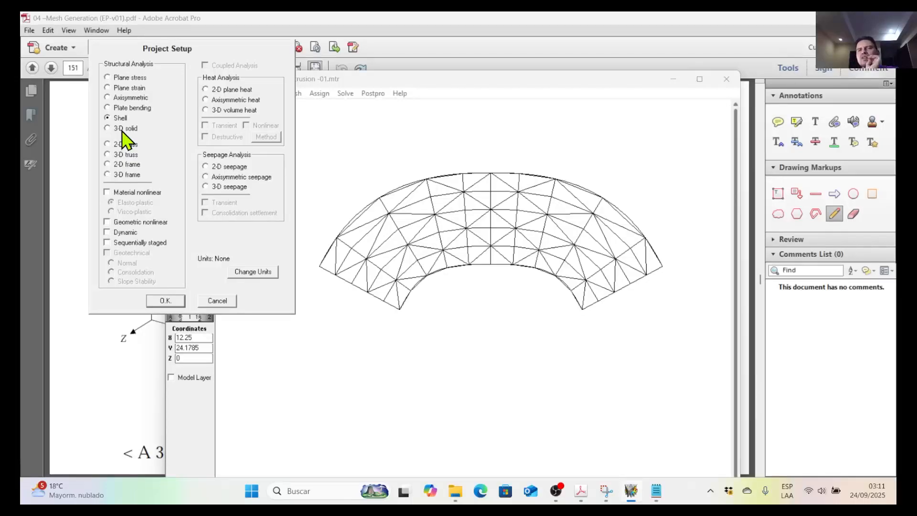
{"action": "left_click", "coordinate": [177, 302]}
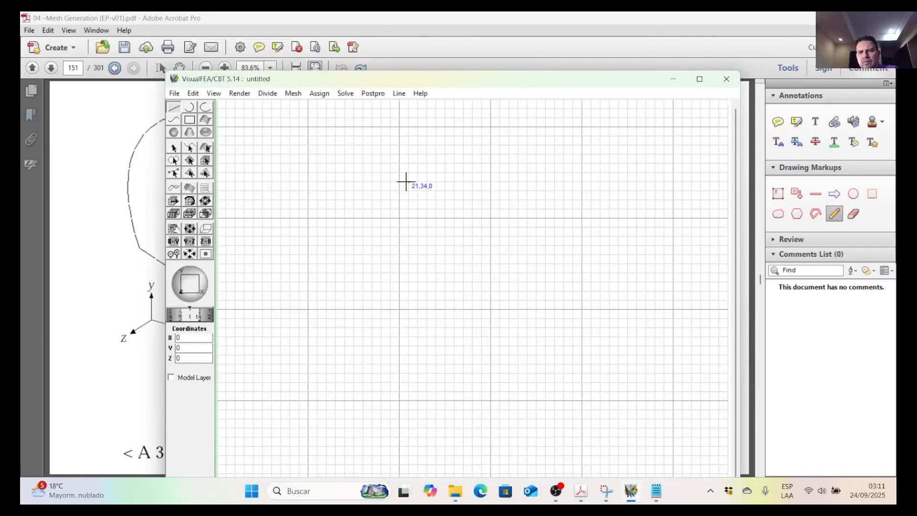
{"action": "left_click_drag", "start_coordinate": [404, 81], "coordinate": [378, 46]}
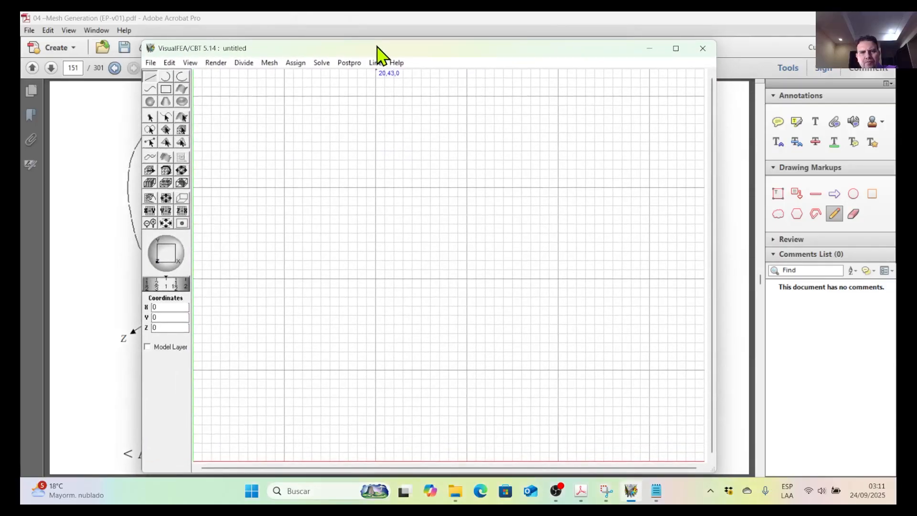
Examine the seed curve and generated mesh of the out-of-plane extrusion example in the Acrobat PDF, and return to VisualFEA.
{"action": "left_click", "coordinate": [590, 496]}
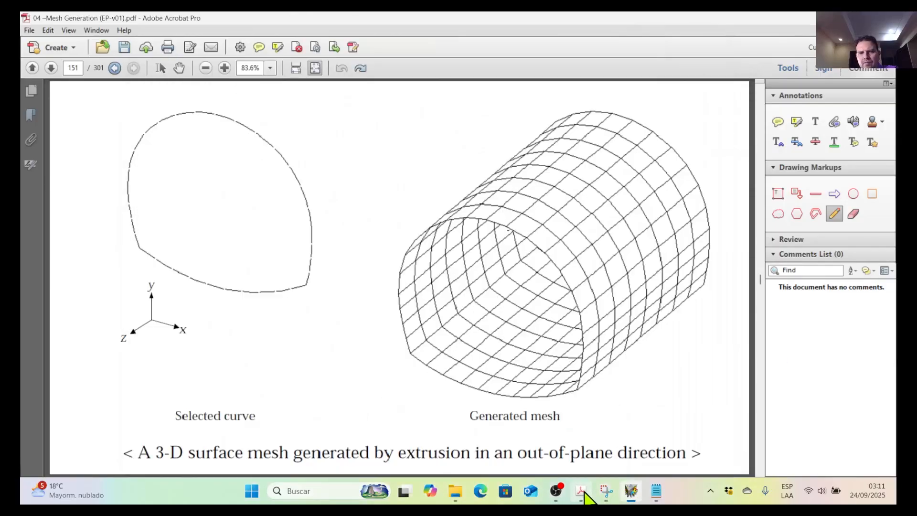
{"action": "left_click_drag", "start_coordinate": [371, 22], "coordinate": [371, 1]}
{"action": "left_click", "coordinate": [424, 57]}
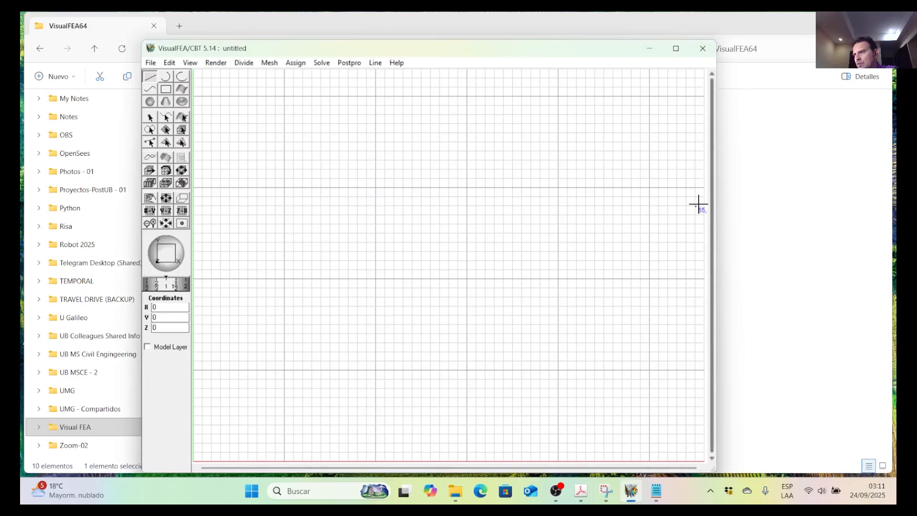
{"action": "key", "text": "alt+Tab"}
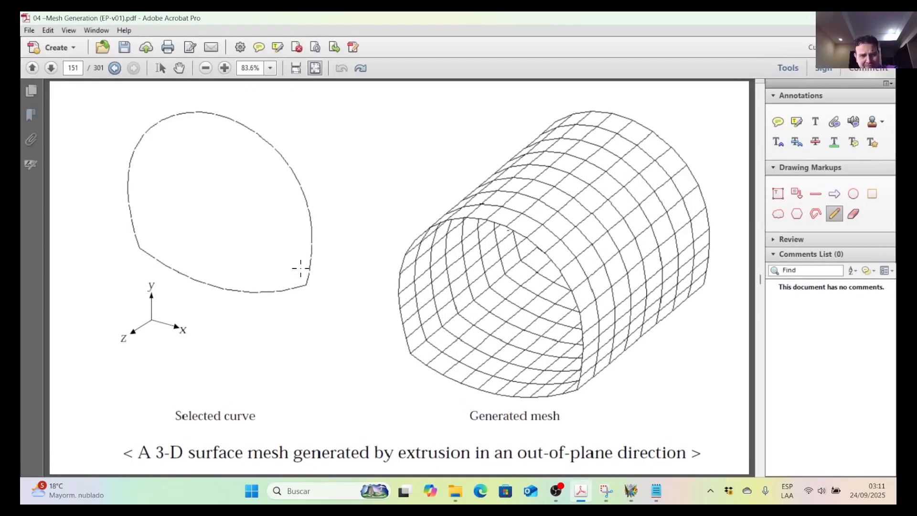
{"action": "key", "text": "alt+Tab"}
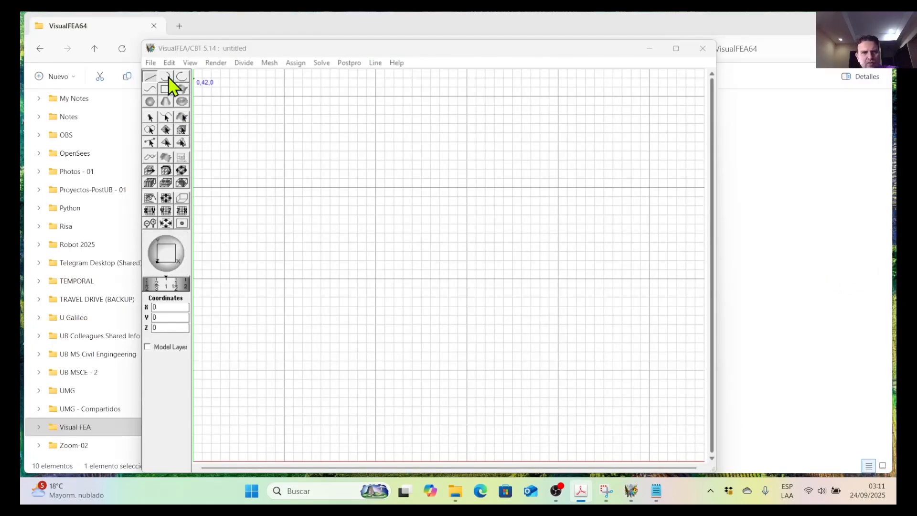
Set the project units to kgf, m, sec and Centigrade in the project setup.
{"action": "left_click", "coordinate": [152, 63]}
{"action": "left_click", "coordinate": [173, 211]}
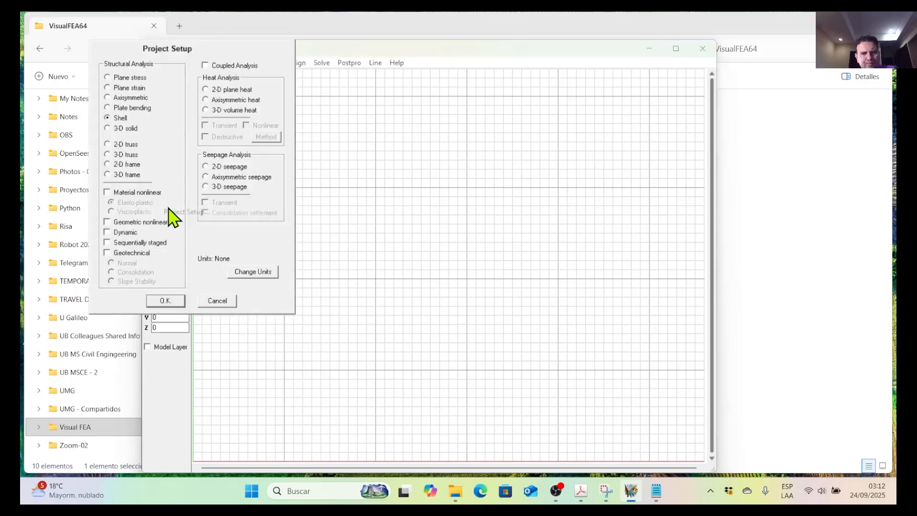
{"action": "left_click", "coordinate": [241, 271]}
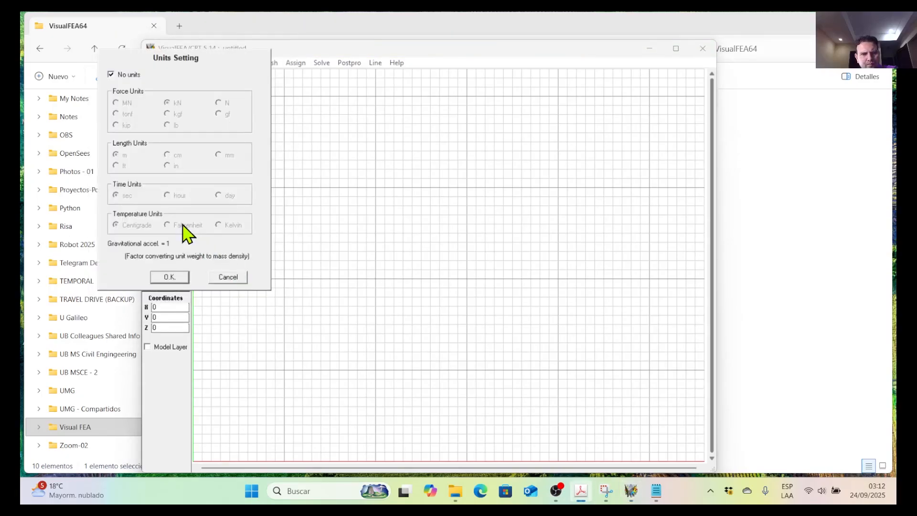
{"action": "left_click", "coordinate": [120, 75]}
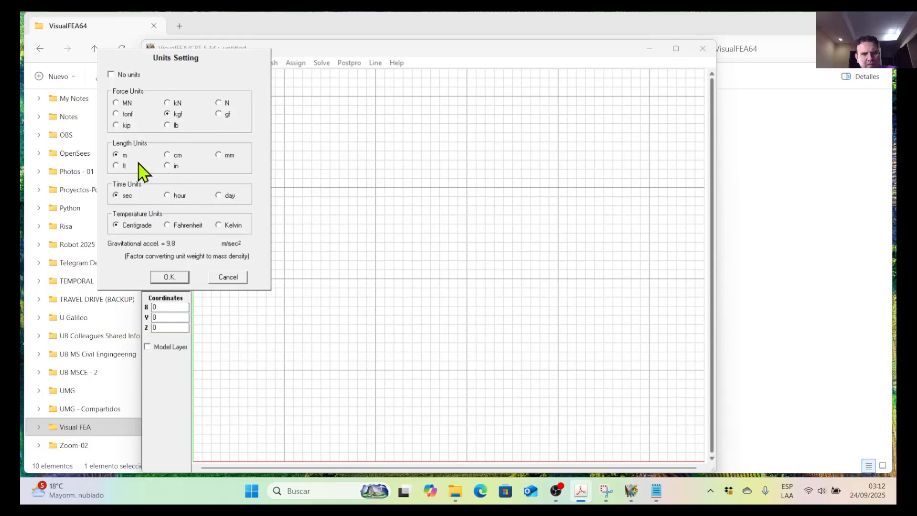
{"action": "left_click", "coordinate": [178, 278]}
{"action": "left_click", "coordinate": [166, 301]}
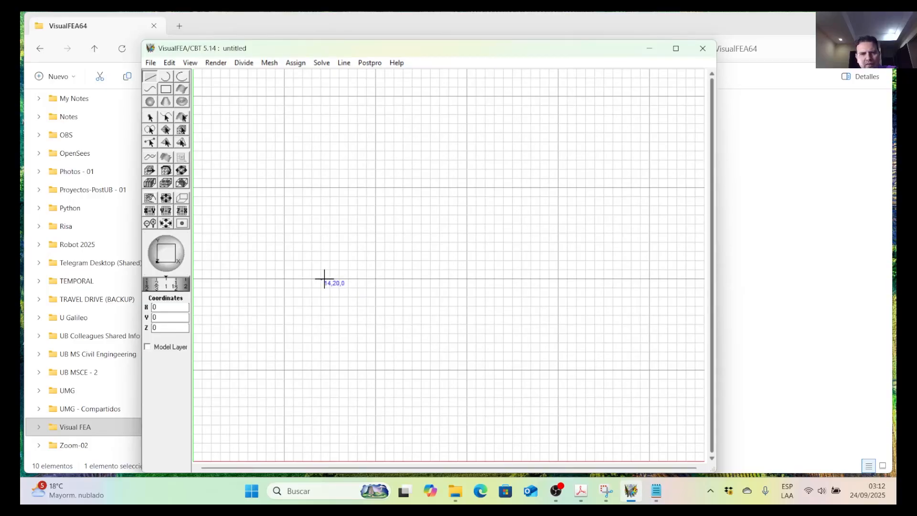
Draw a clockwise semicircular arc centred at (20,20) from (15,20) to (25,20).
{"action": "left_click_drag", "start_coordinate": [183, 289], "coordinate": [156, 296]}
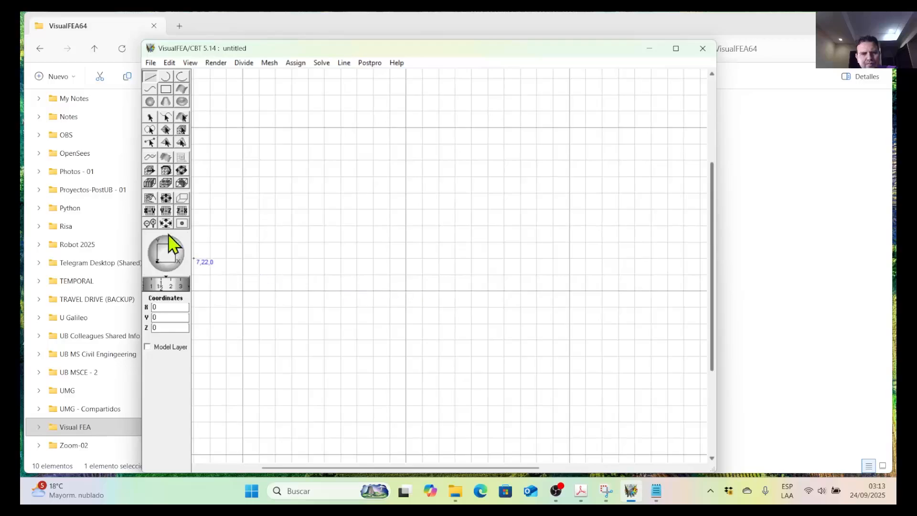
{"action": "left_click", "coordinate": [168, 77]}
{"action": "left_click", "coordinate": [378, 62]}
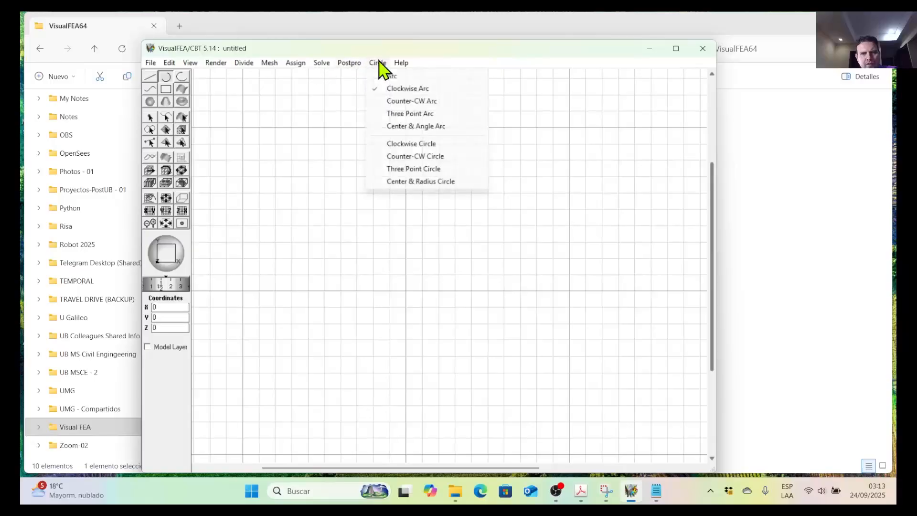
{"action": "left_click", "coordinate": [405, 90]}
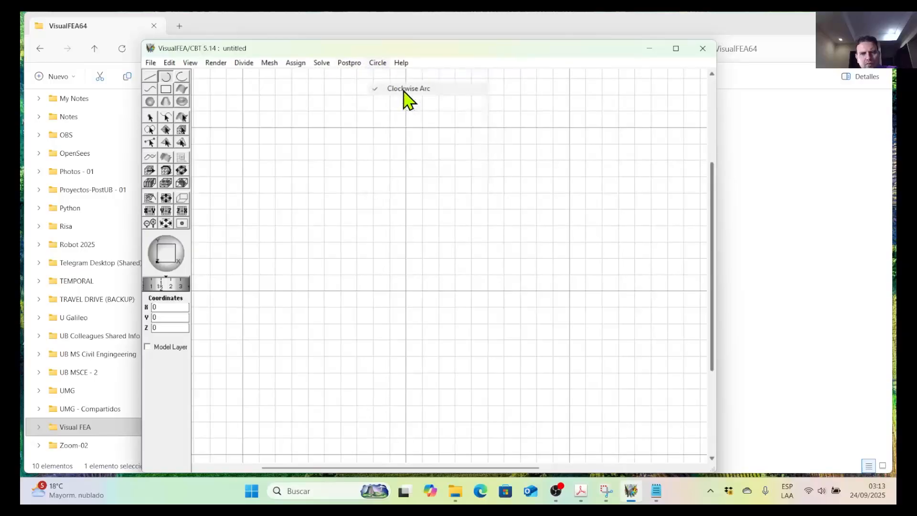
{"action": "left_click", "coordinate": [406, 291]}
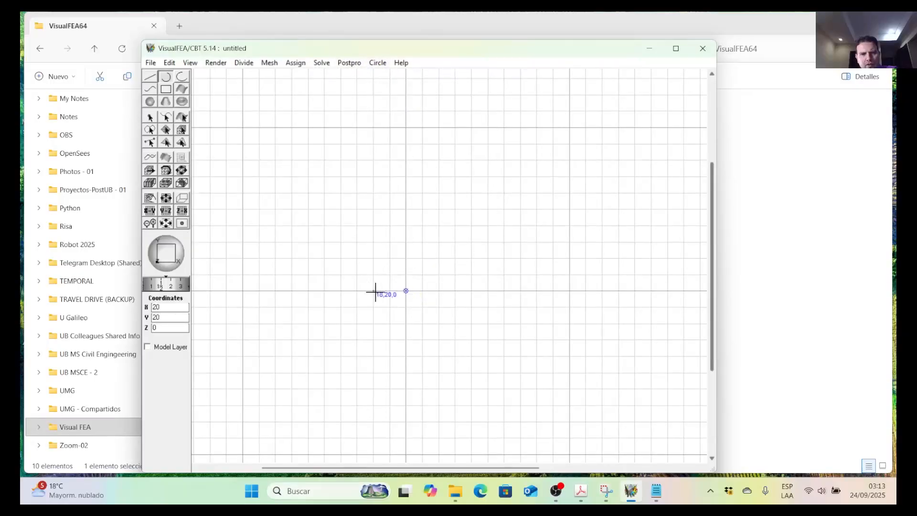
{"action": "left_click", "coordinate": [326, 291]}
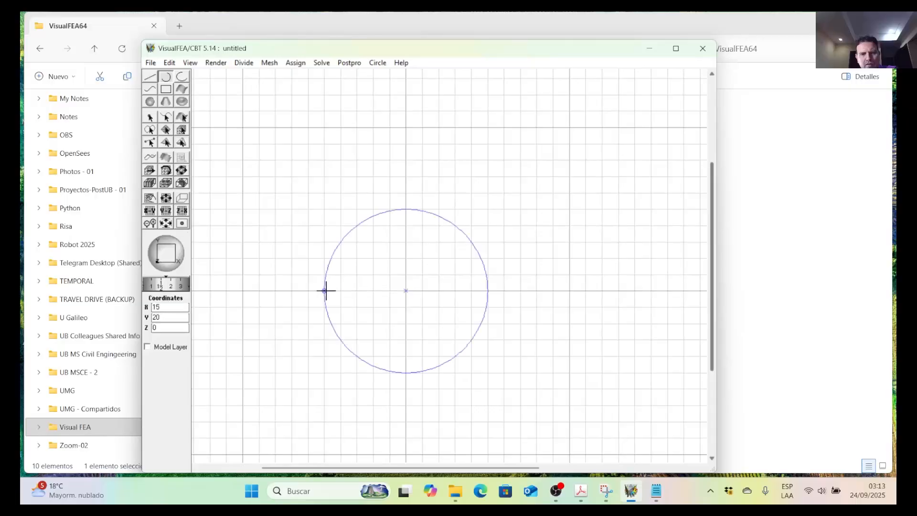
{"action": "left_click", "coordinate": [488, 291]}
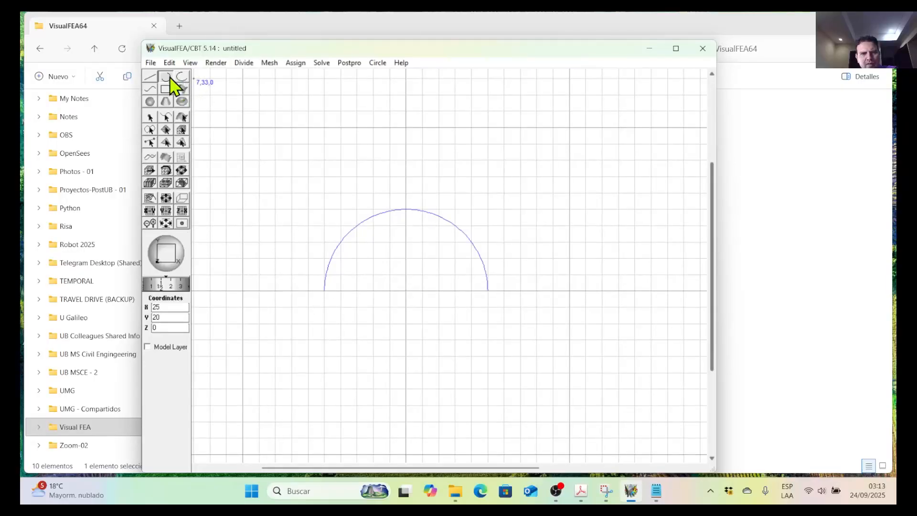
Add a counter-clockwise arc centred at (20,20) from the semicircle's end at (15,20) down to (17,16).
{"action": "left_click", "coordinate": [375, 64]}
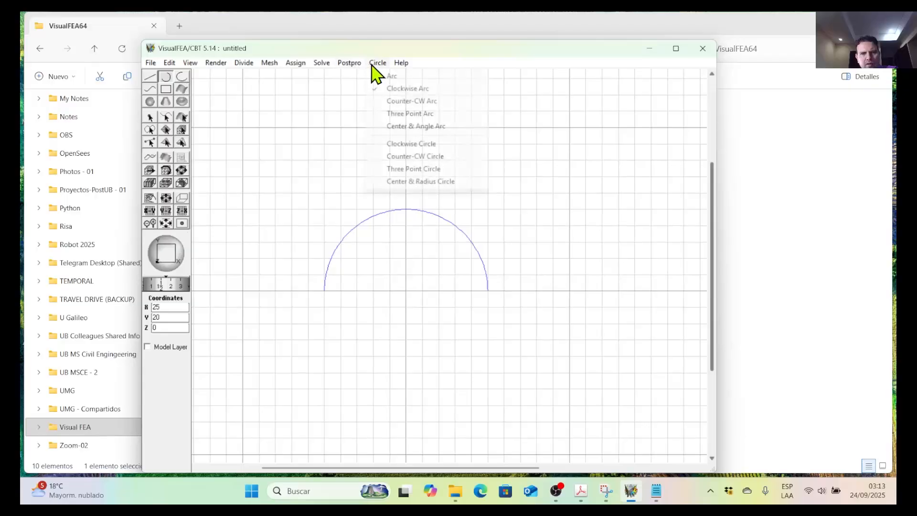
{"action": "left_click", "coordinate": [388, 101]}
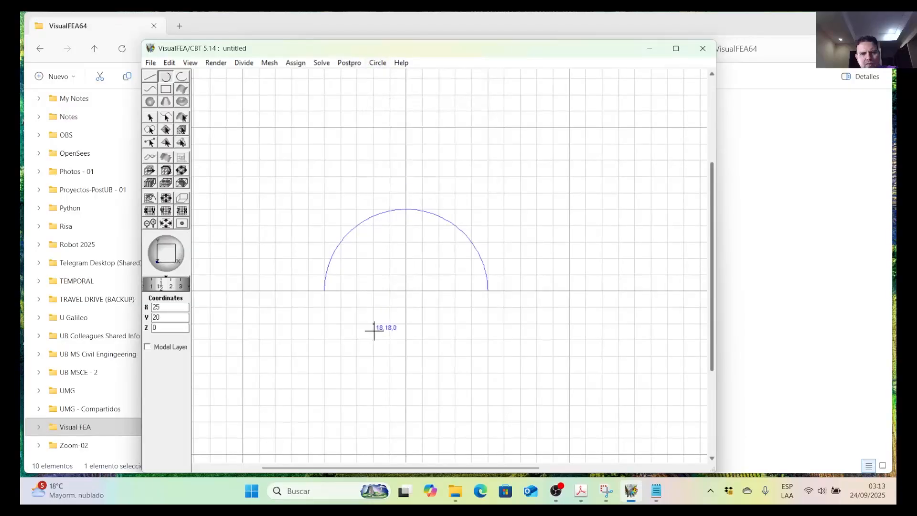
{"action": "left_click", "coordinate": [406, 290]}
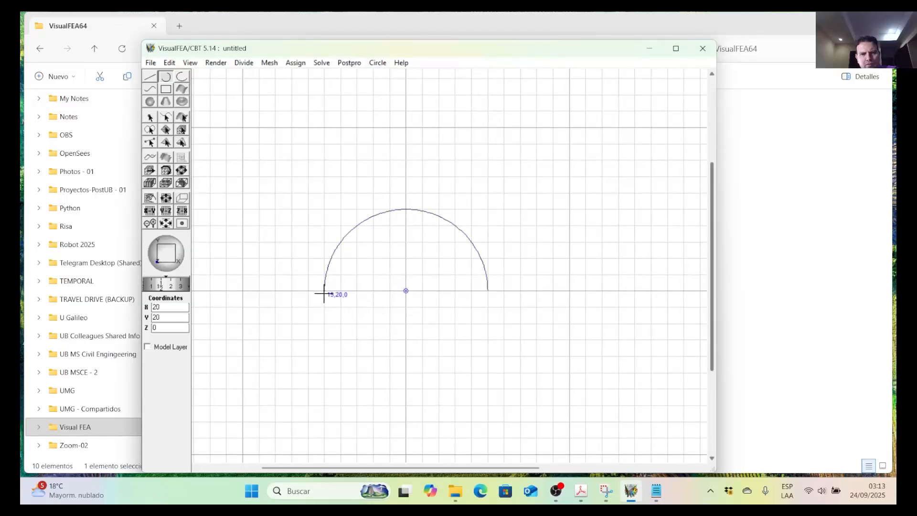
{"action": "left_click", "coordinate": [324, 291]}
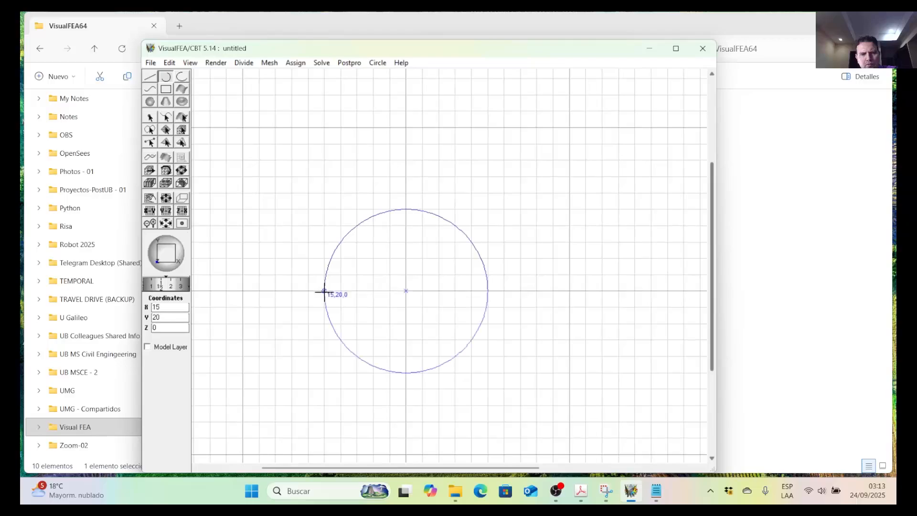
{"action": "left_click", "coordinate": [354, 355]}
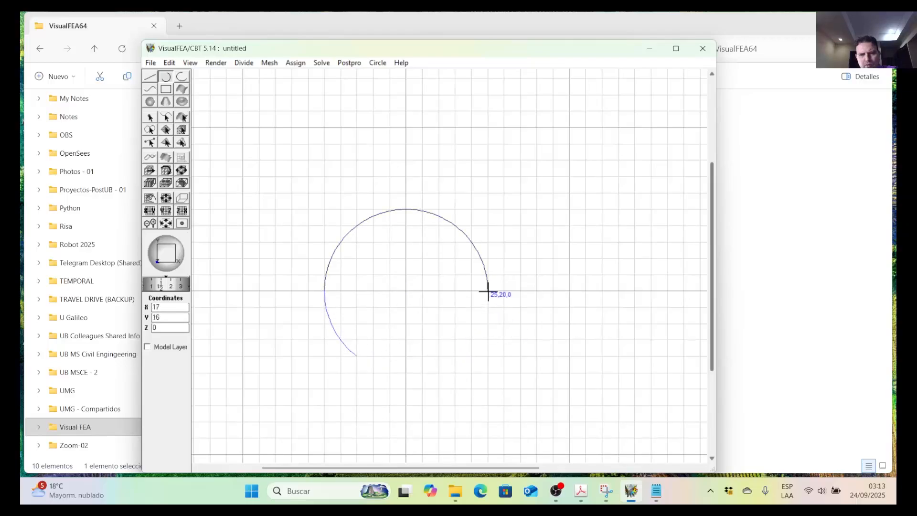
Add a clockwise arc centred at (20,20) from the semicircle's end at (25,20) down to (23,16).
{"action": "left_click", "coordinate": [377, 64]}
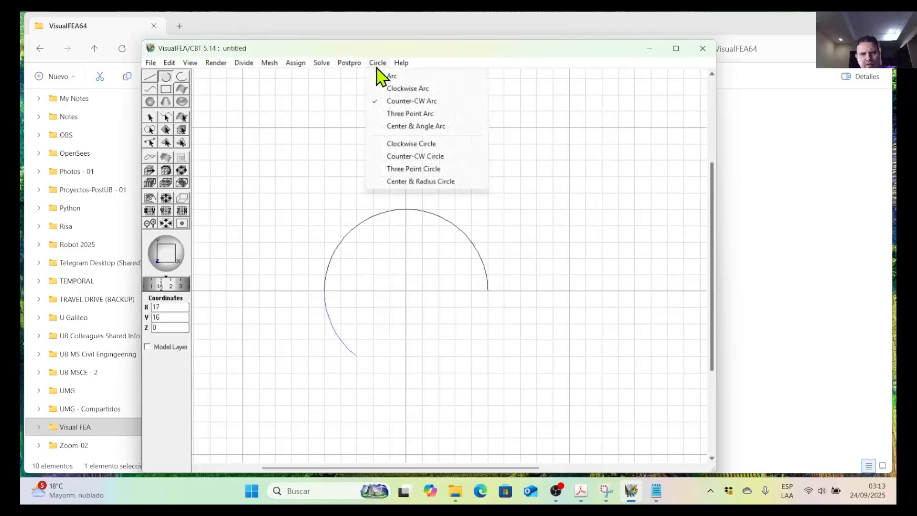
{"action": "left_click", "coordinate": [414, 89]}
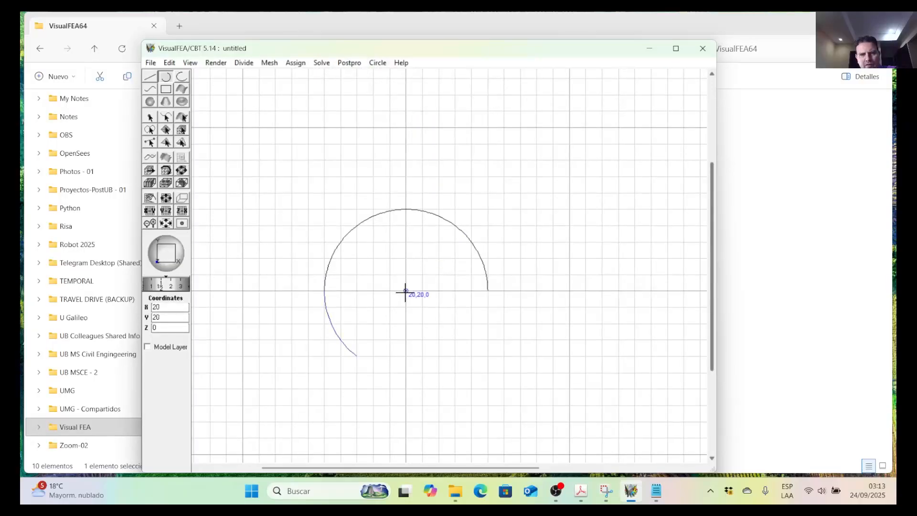
{"action": "left_click", "coordinate": [489, 292]}
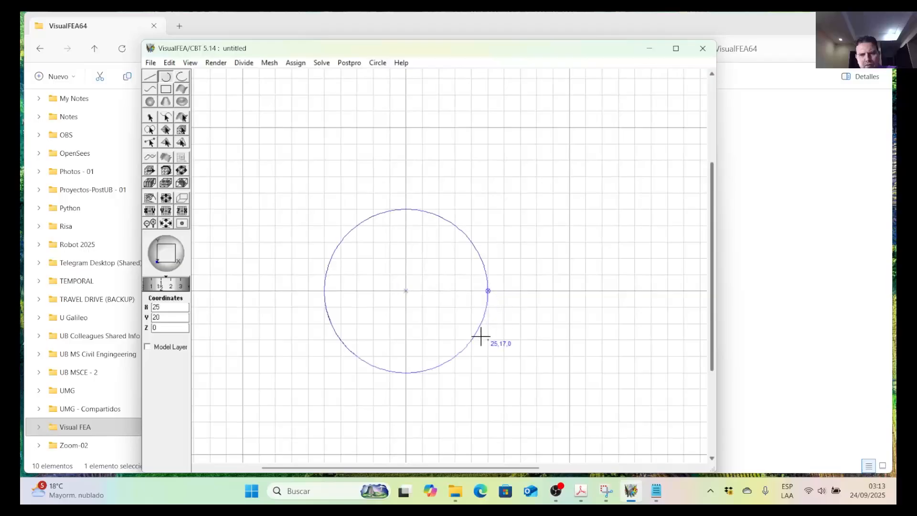
{"action": "left_click", "coordinate": [456, 356]}
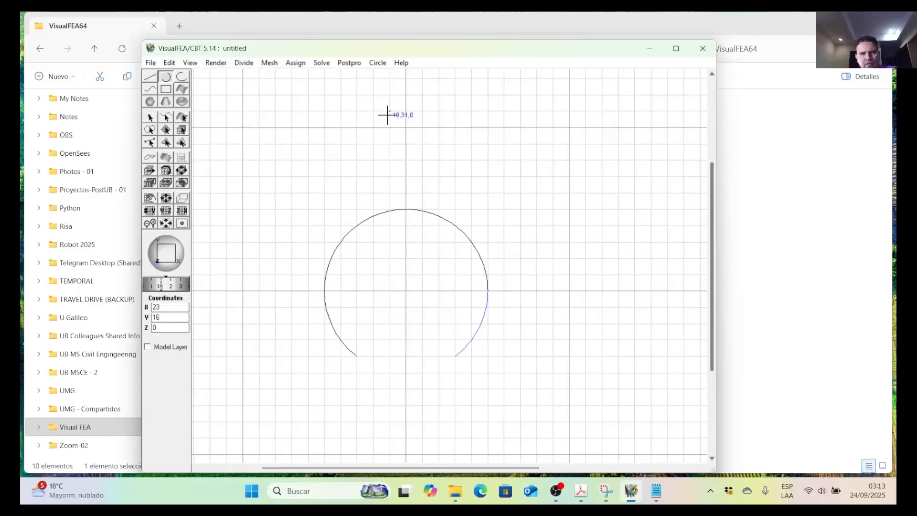
Try to draw the tunnel floor as a clockwise arc centred at (20,28) from (14,18) to (26,18).
{"action": "left_click", "coordinate": [405, 163]}
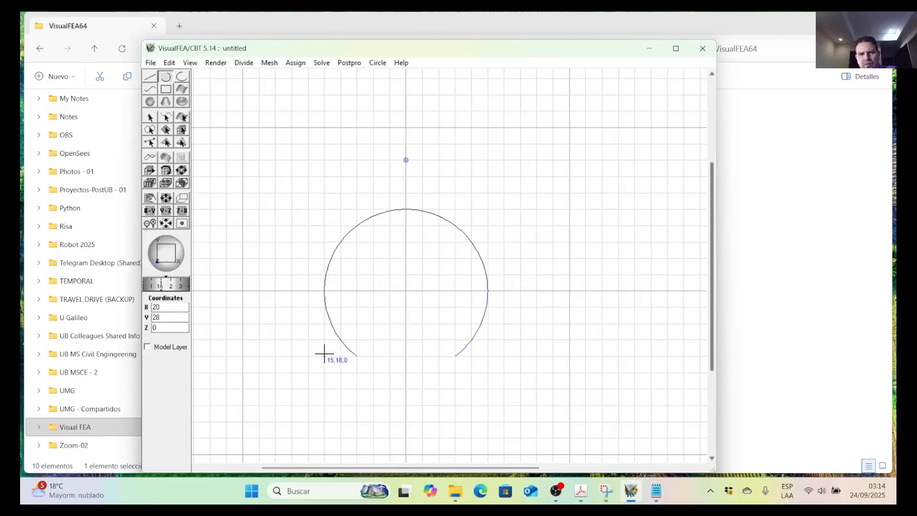
{"action": "left_click", "coordinate": [308, 326]}
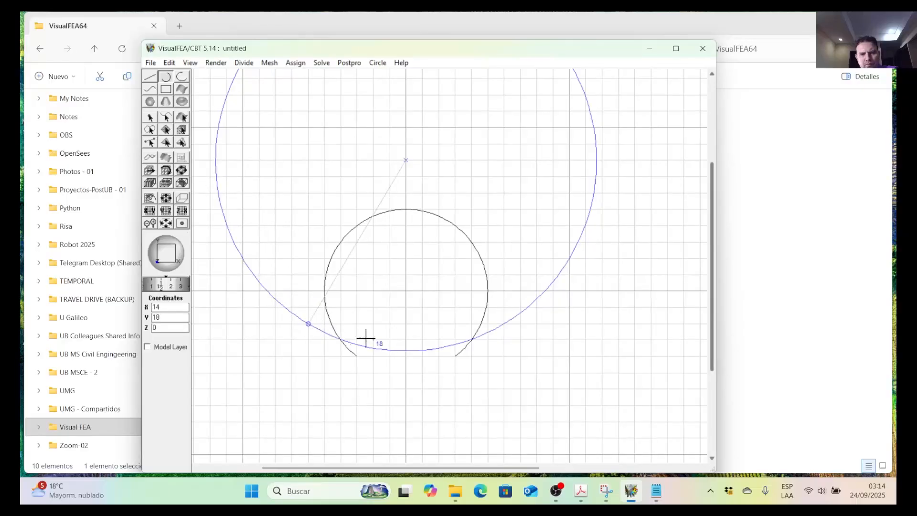
{"action": "left_click", "coordinate": [502, 325]}
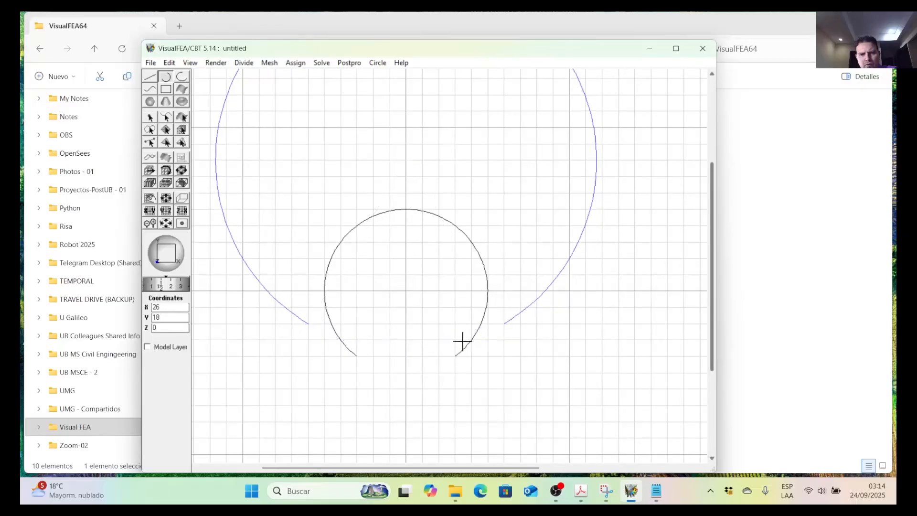
{"action": "left_click", "coordinate": [170, 62]}
{"action": "left_click", "coordinate": [187, 78]}
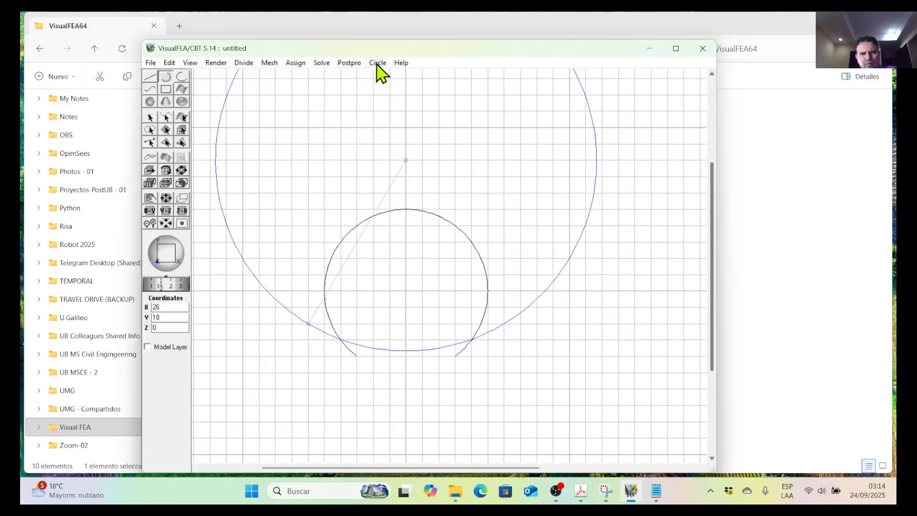
{"action": "left_click", "coordinate": [500, 326]}
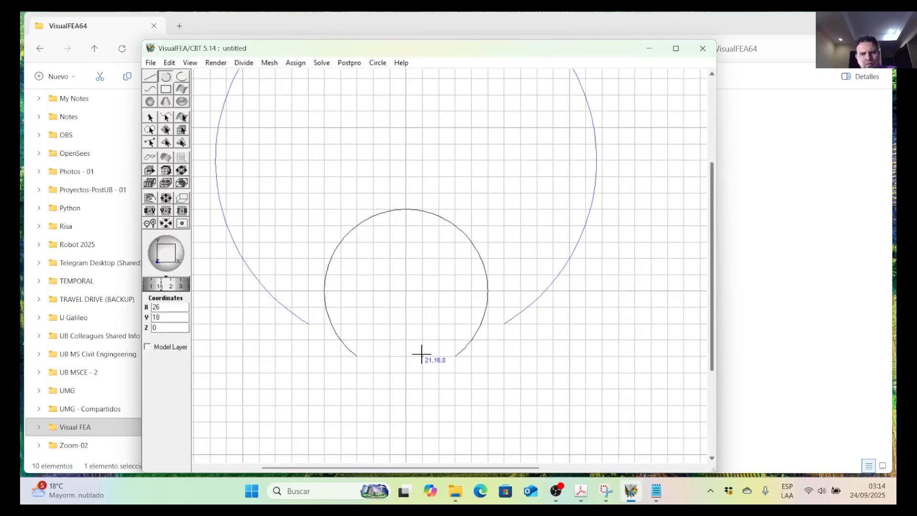
{"action": "left_click", "coordinate": [308, 325]}
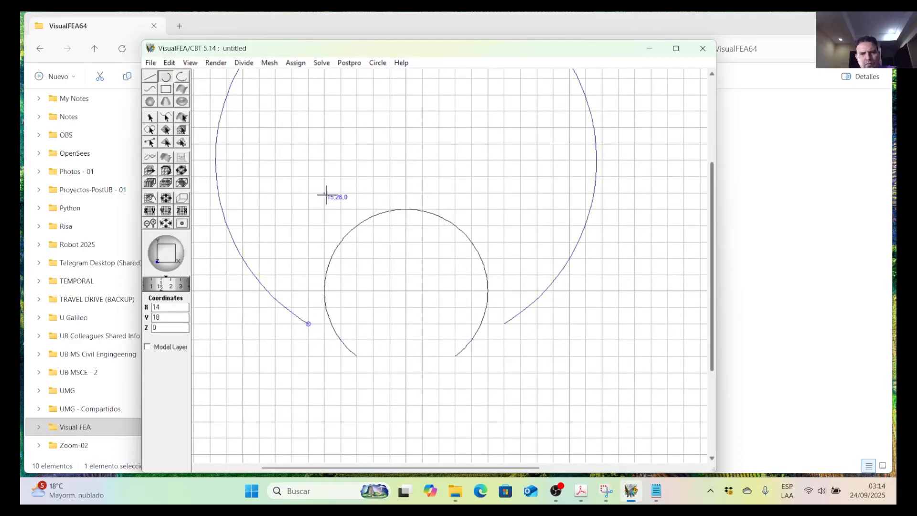
Try to undo the large clockwise arc centred at (20,28).
{"action": "left_click", "coordinate": [170, 64]}
{"action": "left_click", "coordinate": [173, 64]}
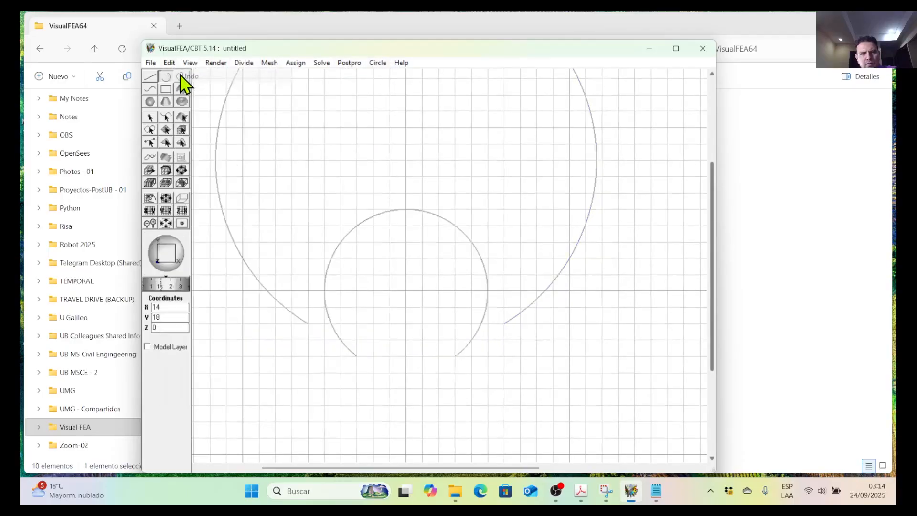
{"action": "left_click", "coordinate": [175, 64]}
{"action": "left_click", "coordinate": [182, 71]}
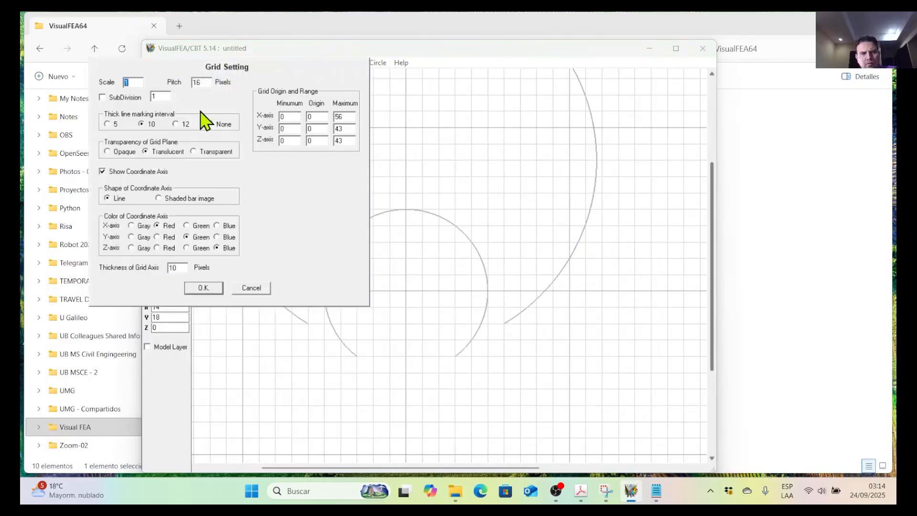
{"action": "left_click", "coordinate": [236, 282]}
{"action": "left_click", "coordinate": [170, 64]}
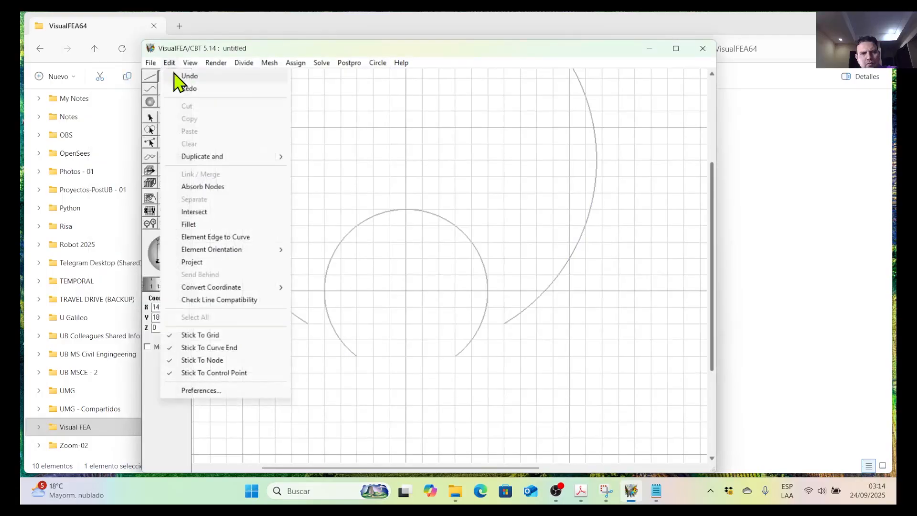
{"action": "left_click", "coordinate": [182, 76]}
{"action": "left_click", "coordinate": [171, 64]}
{"action": "left_click", "coordinate": [186, 76]}
{"action": "left_click", "coordinate": [172, 63]}
{"action": "left_click", "coordinate": [185, 77]}
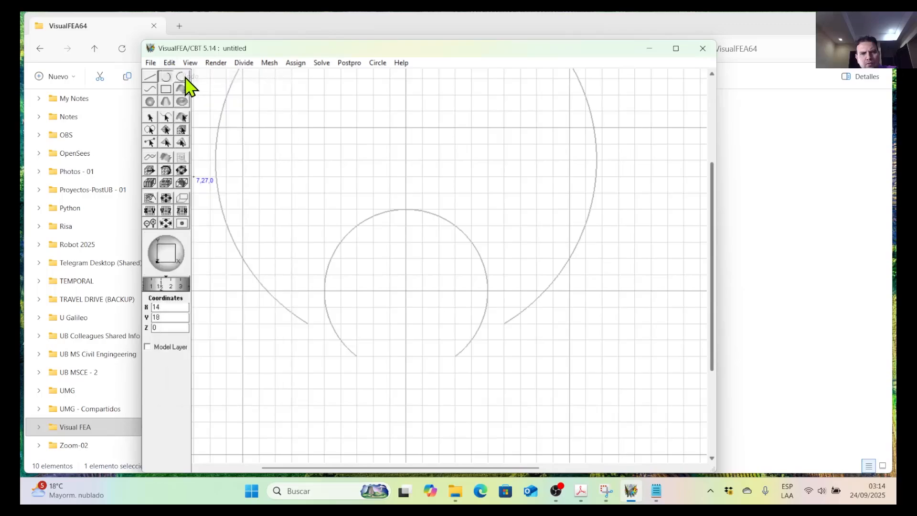
{"action": "left_click", "coordinate": [169, 64]}
{"action": "left_click", "coordinate": [184, 77]}
{"action": "left_click", "coordinate": [172, 64]}
{"action": "left_click", "coordinate": [184, 77]}
{"action": "left_click", "coordinate": [171, 64]}
{"action": "left_click", "coordinate": [167, 63]}
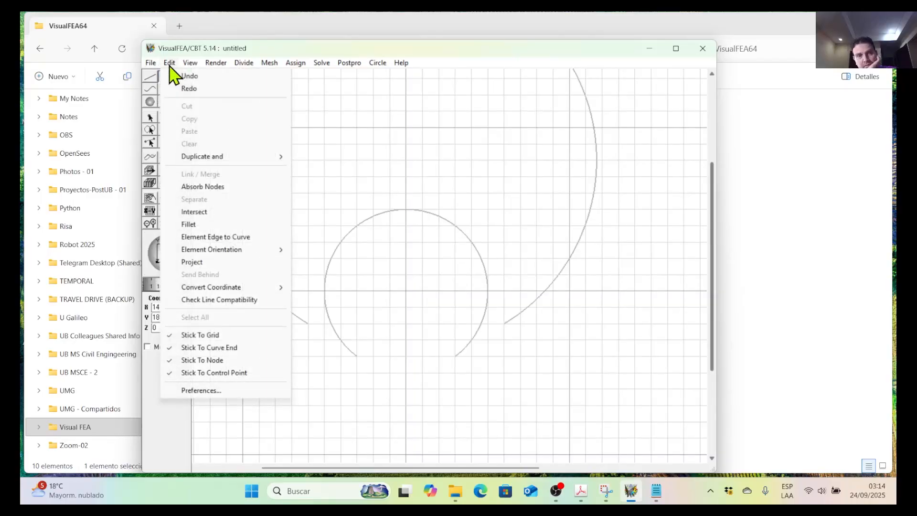
{"action": "left_click", "coordinate": [188, 76]}
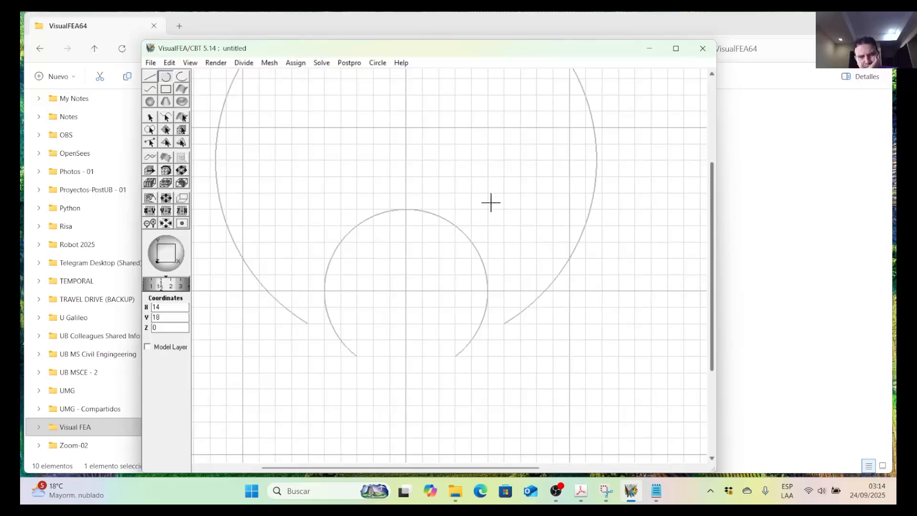
Delete the large arc surrounding the tunnel outline.
{"action": "left_click", "coordinate": [166, 117]}
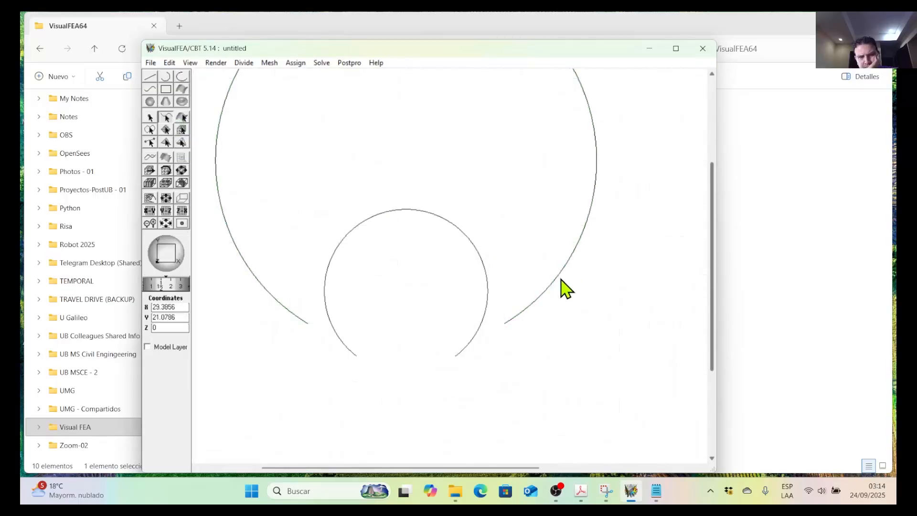
{"action": "left_click", "coordinate": [559, 280]}
{"action": "key", "text": "Delete"}
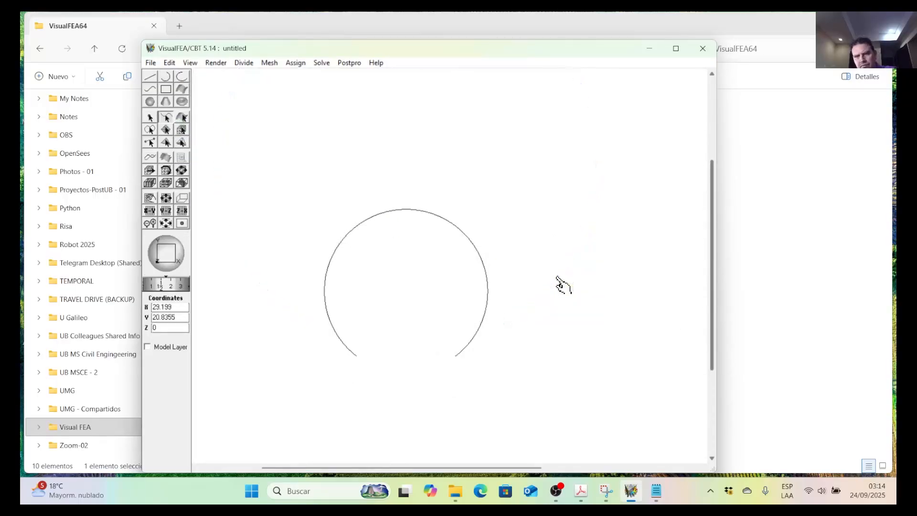
Draw the tunnel floor as a counter-clockwise arc centred at (20,28) from (14,18) to (26,18).
{"action": "left_click", "coordinate": [168, 77]}
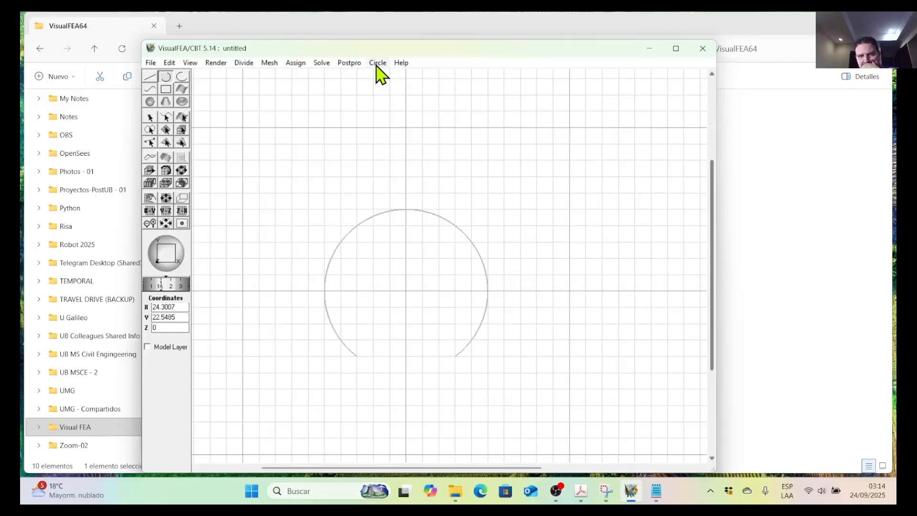
{"action": "left_click", "coordinate": [378, 64]}
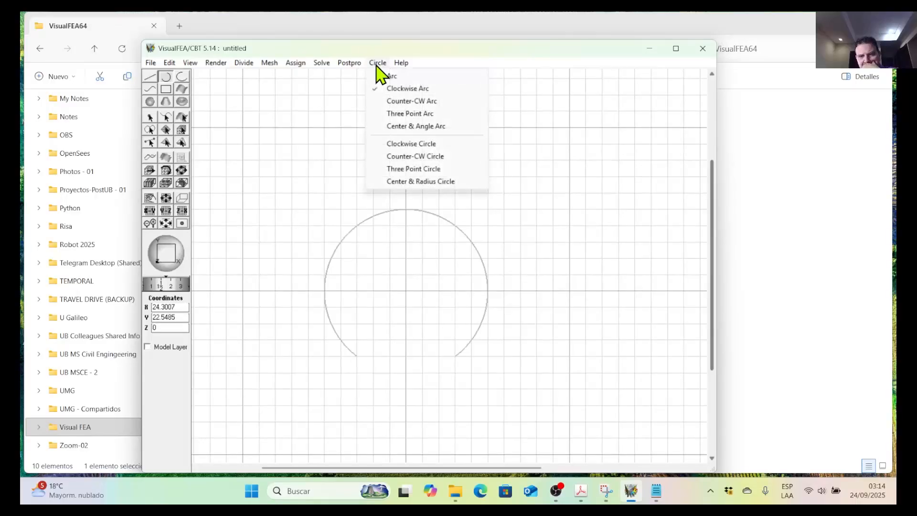
{"action": "left_click", "coordinate": [401, 101]}
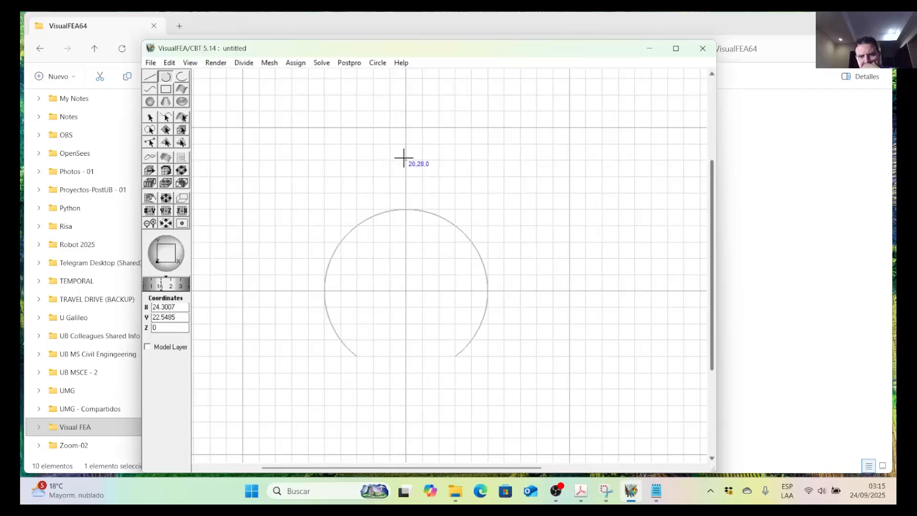
{"action": "left_click", "coordinate": [292, 325]}
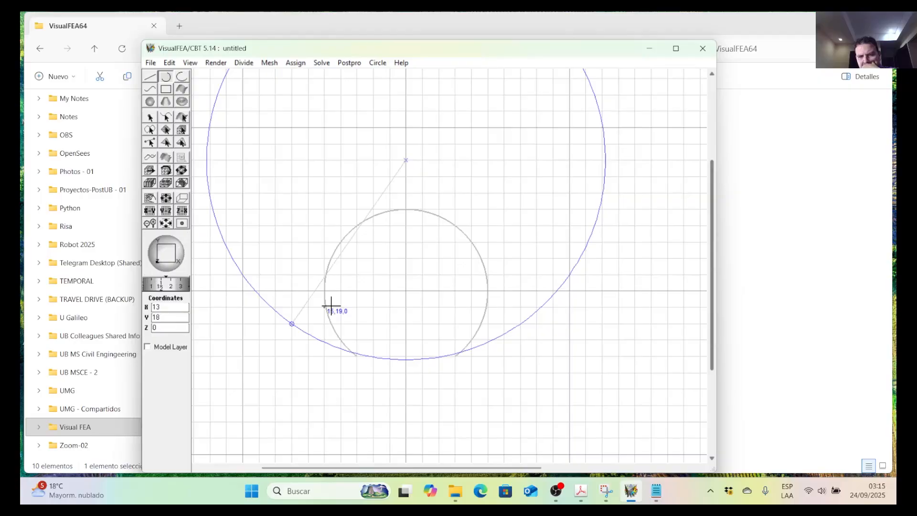
{"action": "left_click", "coordinate": [190, 63]}
{"action": "left_click", "coordinate": [179, 67]}
{"action": "left_click", "coordinate": [180, 68]}
{"action": "left_click", "coordinate": [180, 67]}
{"action": "left_click", "coordinate": [180, 67]}
{"action": "left_click", "coordinate": [175, 73]}
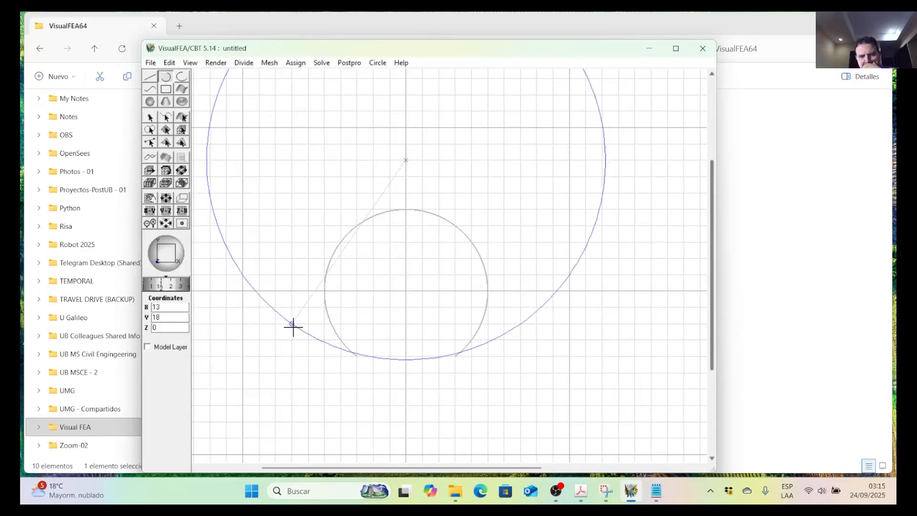
{"action": "left_click", "coordinate": [168, 64]}
{"action": "left_click", "coordinate": [180, 74]}
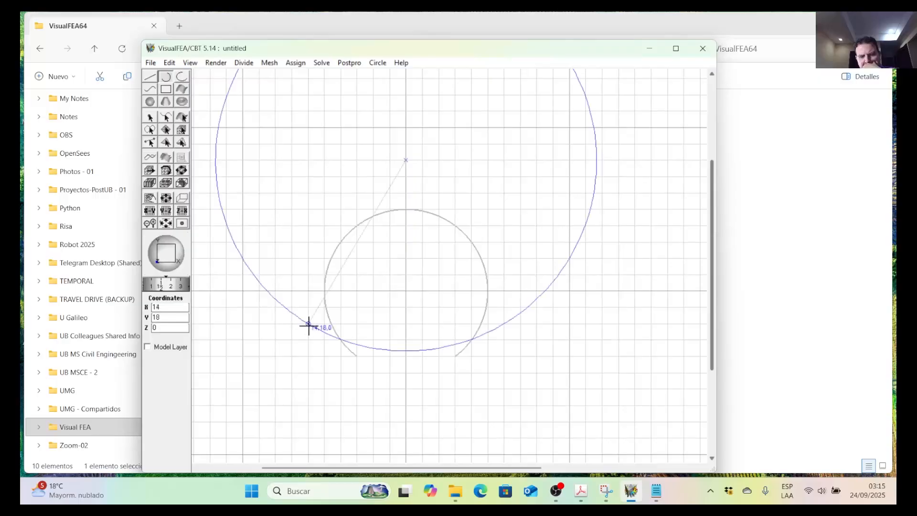
{"action": "left_click", "coordinate": [506, 321]}
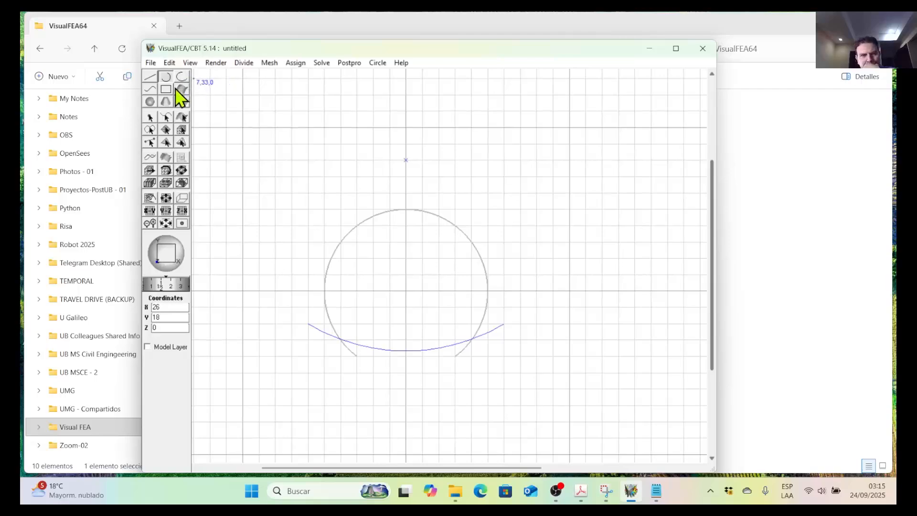
Intersect the floor arc with the lower-left wall arc to split both curves at their crossing.
{"action": "left_click", "coordinate": [166, 118]}
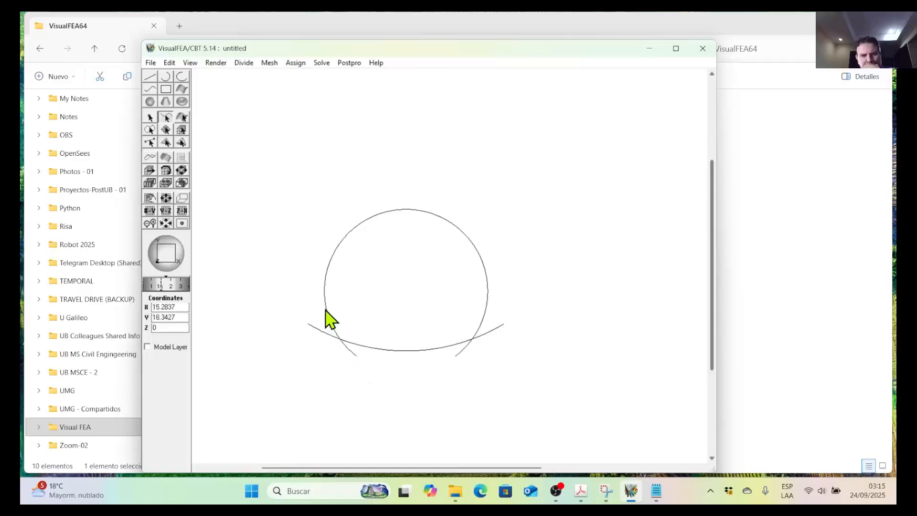
{"action": "left_click", "coordinate": [338, 348]}
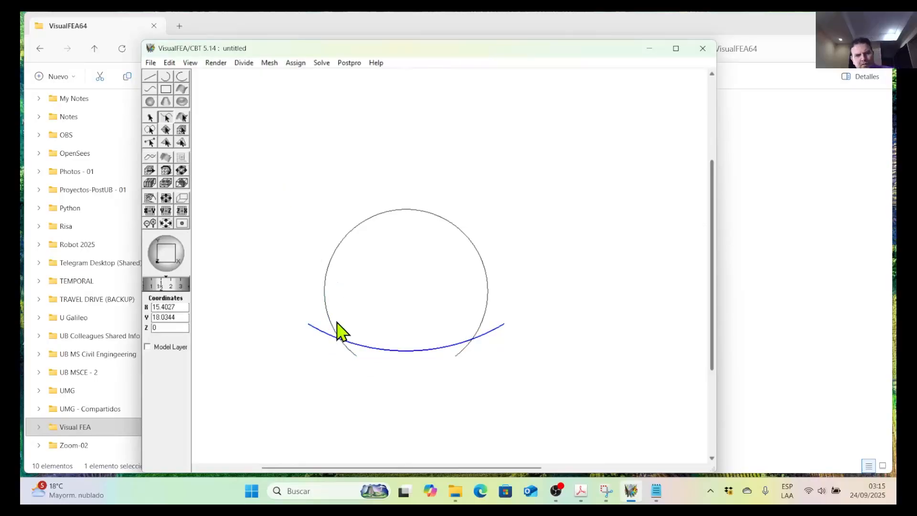
{"action": "left_click_drag", "start_coordinate": [345, 378], "coordinate": [318, 313]}
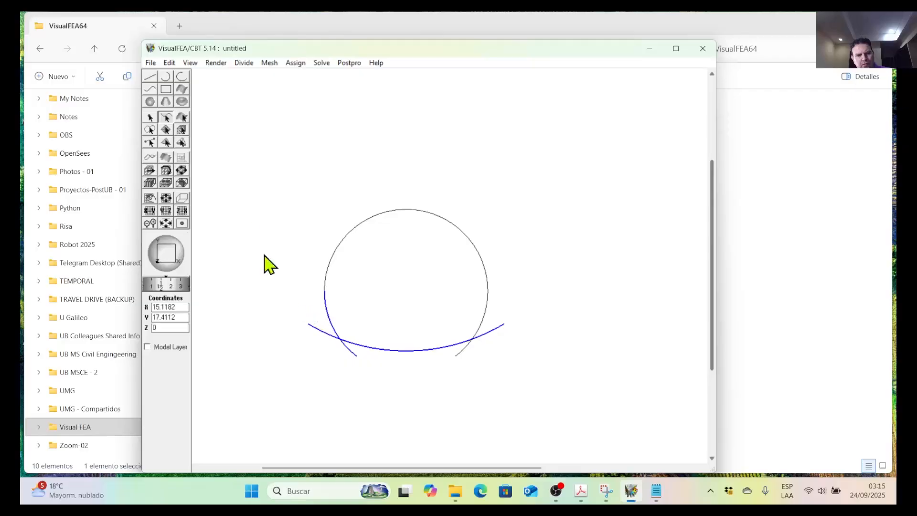
{"action": "left_click", "coordinate": [170, 63]}
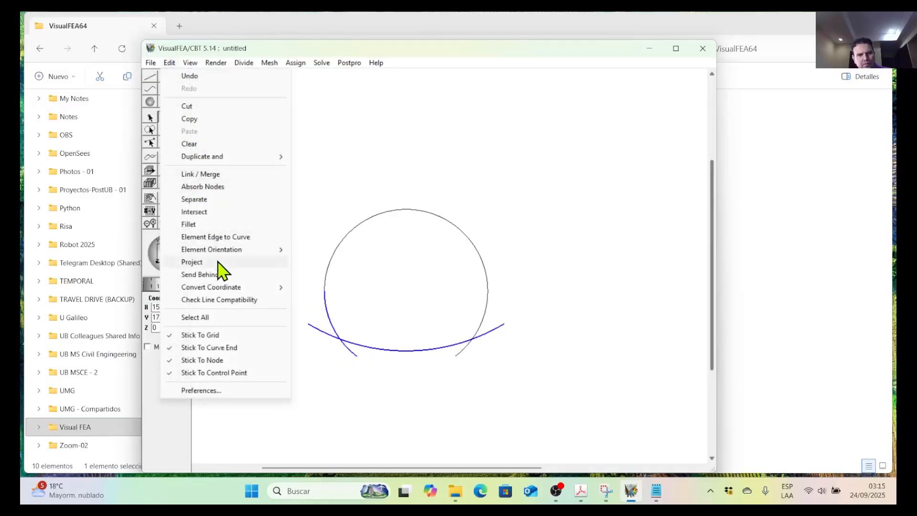
{"action": "left_click", "coordinate": [211, 214]}
{"action": "left_click", "coordinate": [691, 76]}
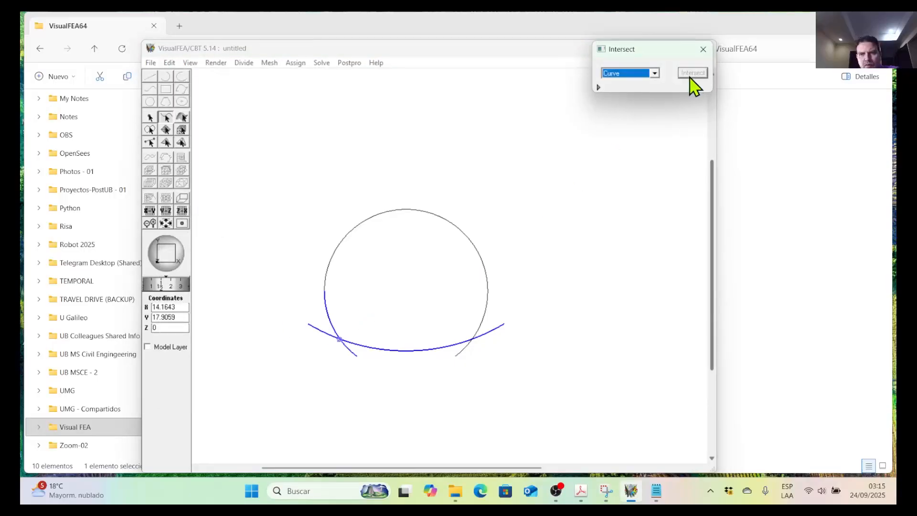
{"action": "left_click", "coordinate": [352, 357]}
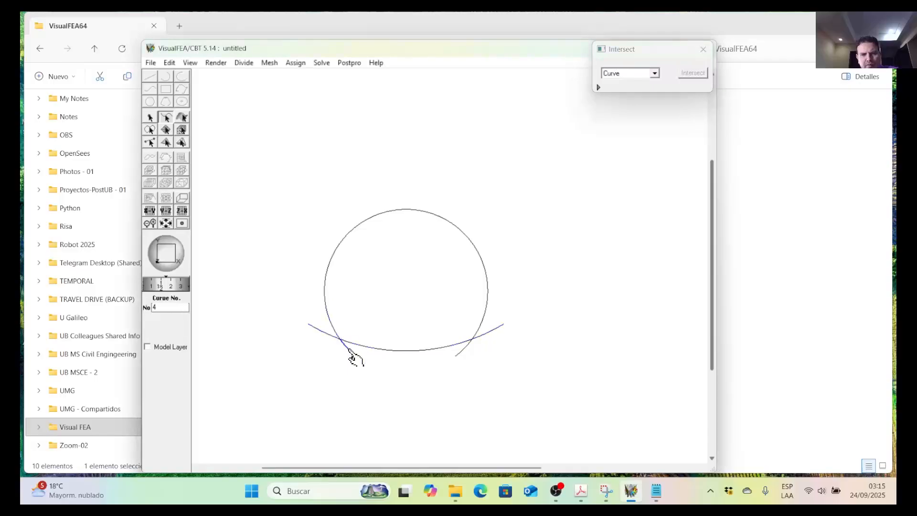
{"action": "left_click", "coordinate": [703, 49]}
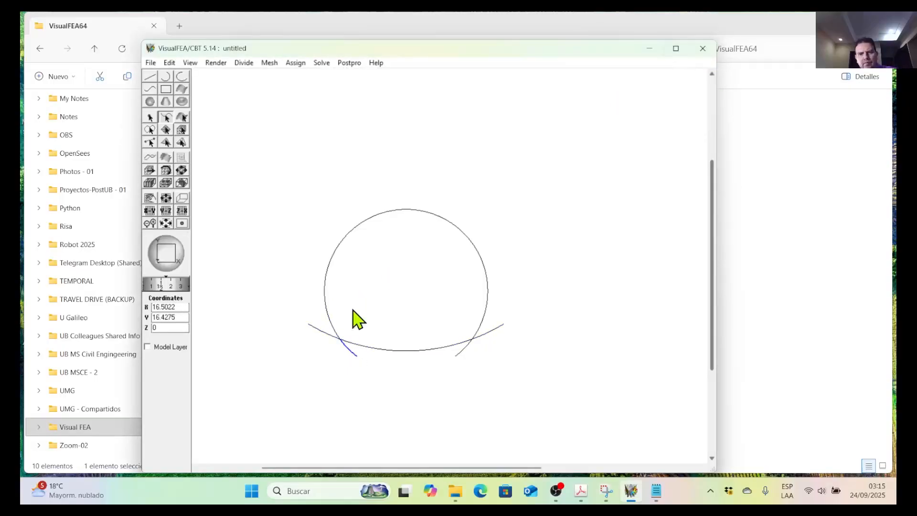
Intersect the floor arc with the lower-right wall arc to split both curves at their crossing.
{"action": "left_click", "coordinate": [338, 358]}
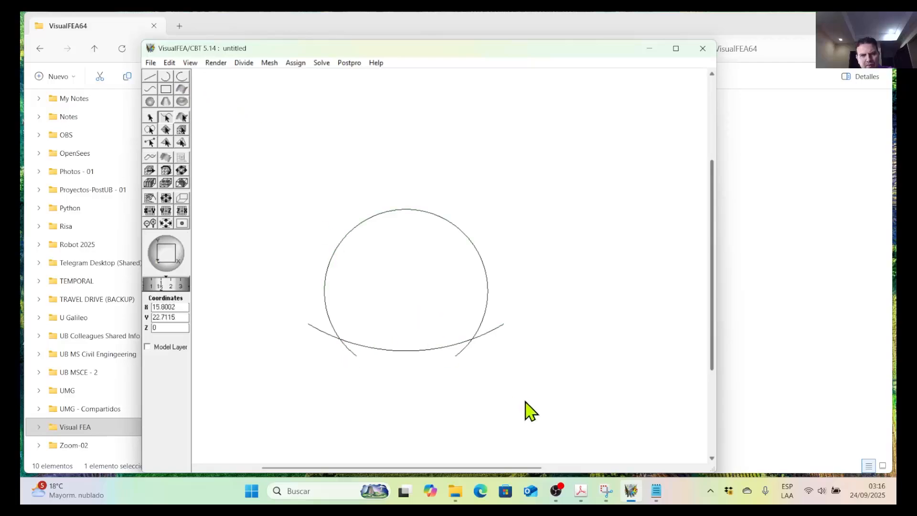
{"action": "left_click", "coordinate": [168, 64]}
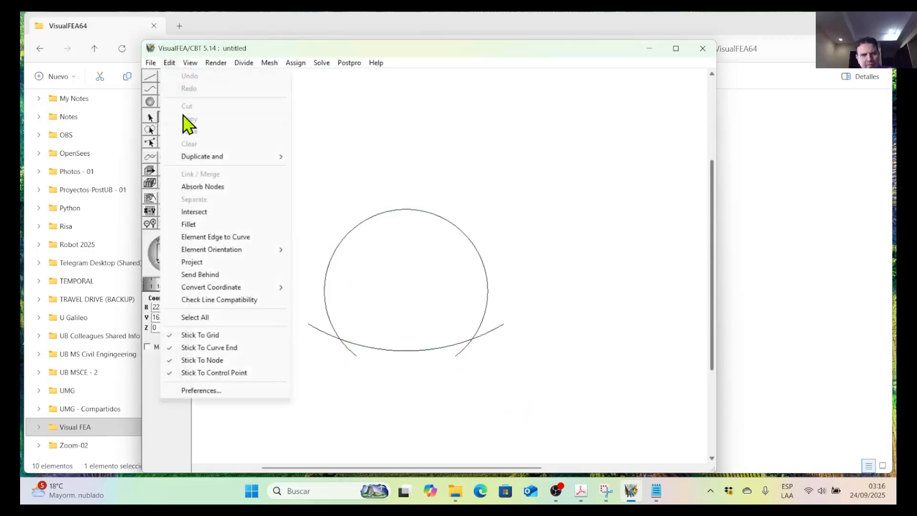
{"action": "left_click", "coordinate": [202, 212]}
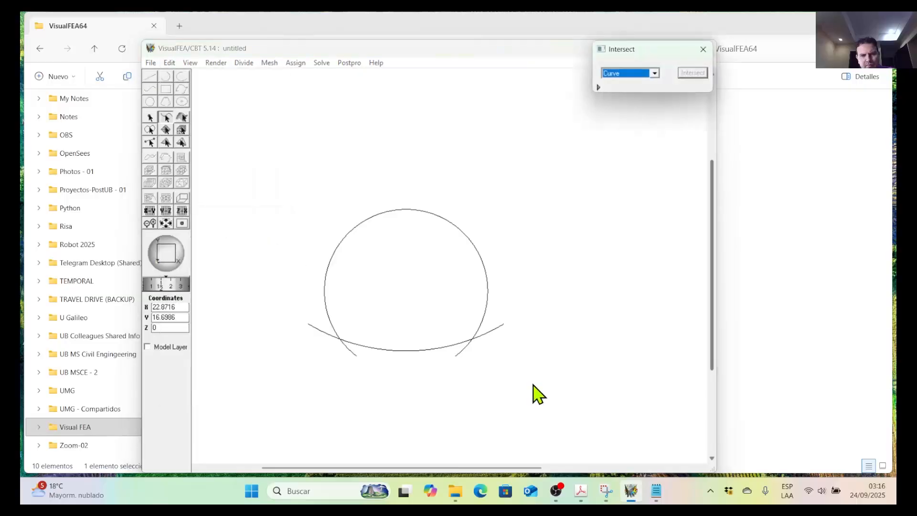
{"action": "left_click_drag", "start_coordinate": [532, 405], "coordinate": [433, 274]}
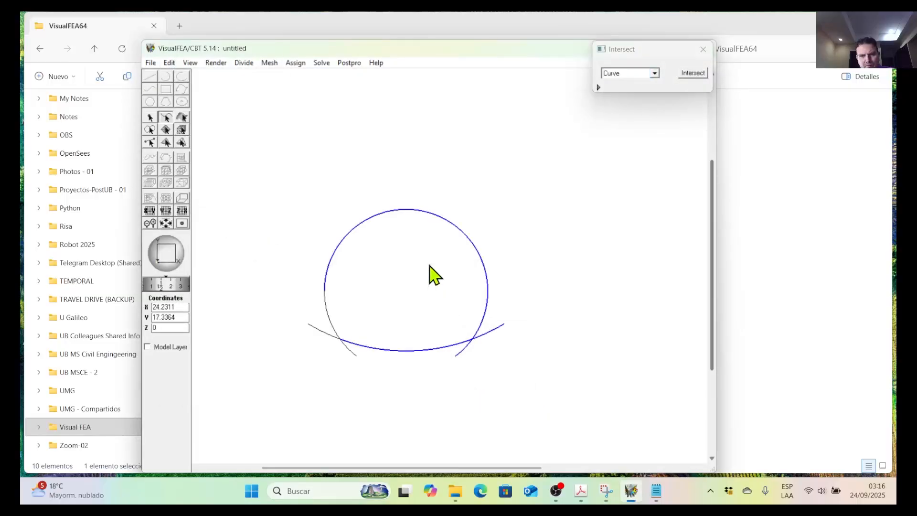
{"action": "left_click", "coordinate": [692, 77]}
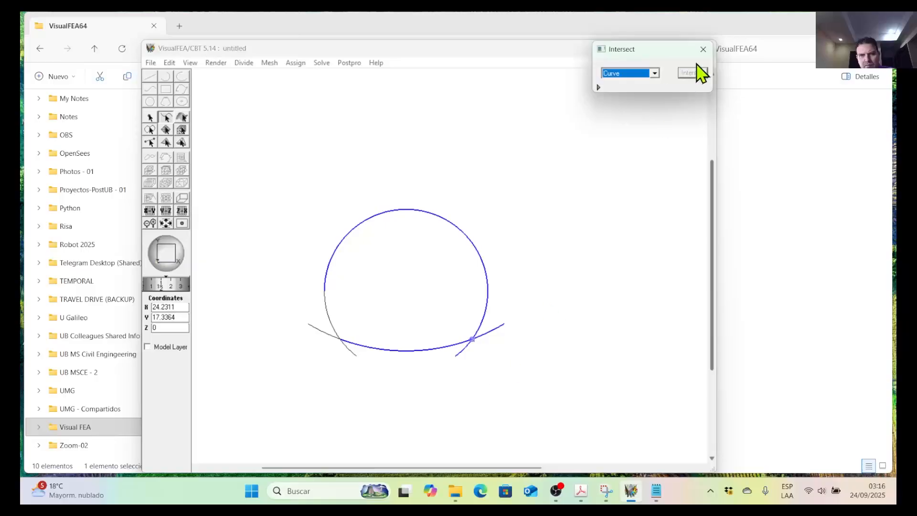
{"action": "left_click", "coordinate": [704, 49]}
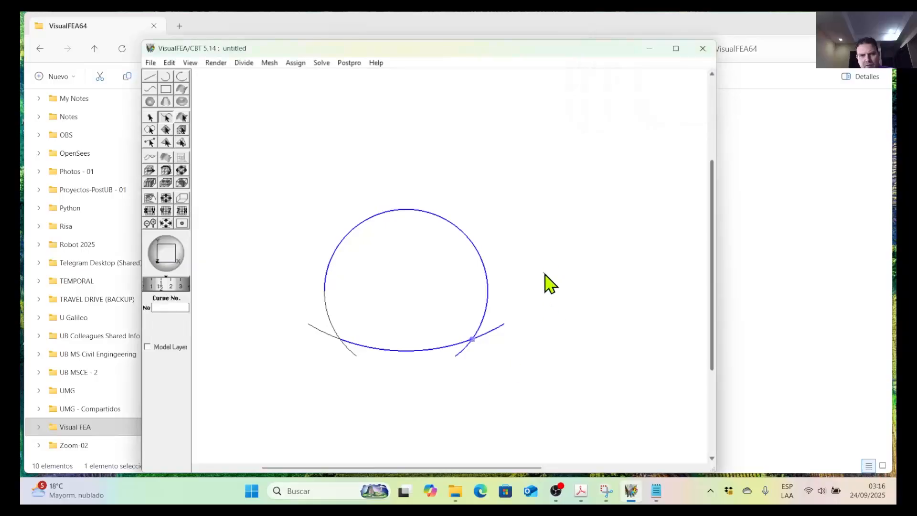
Delete the four overhanging wall and floor arc ends beyond both crossings, leaving a closed tunnel outline.
{"action": "left_click", "coordinate": [463, 354]}
{"action": "key", "text": "Delete"}
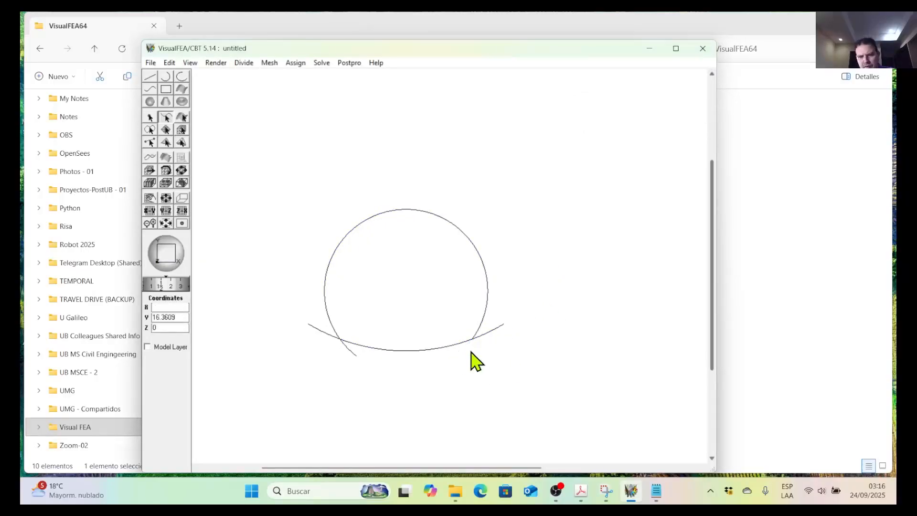
{"action": "left_click", "coordinate": [494, 330]}
{"action": "key", "text": "Delete"}
{"action": "left_click", "coordinate": [353, 353]}
{"action": "left_click", "coordinate": [329, 335]}
{"action": "key", "text": "Delete"}
{"action": "left_click", "coordinate": [346, 346]}
{"action": "key", "text": "Delete"}
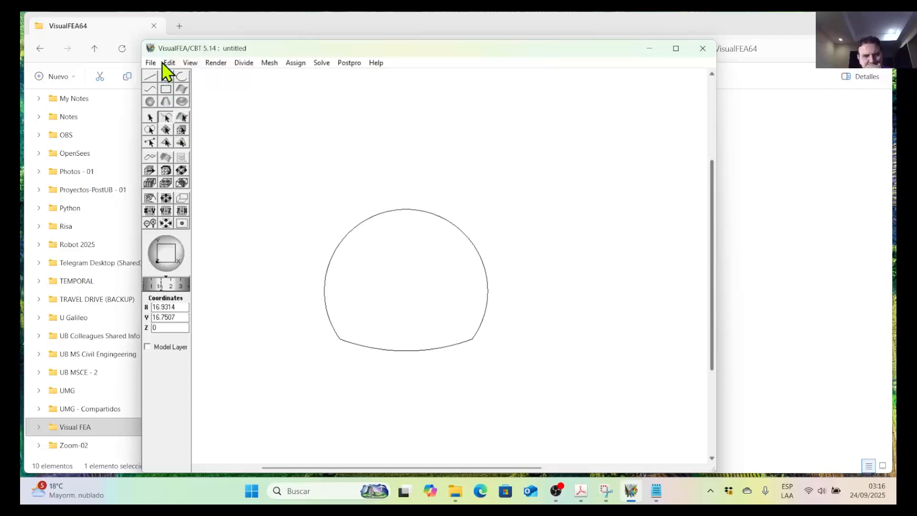
Switch to an isometric preset view that shows the tunnel outline in three dimensions.
{"action": "left_click", "coordinate": [190, 63]}
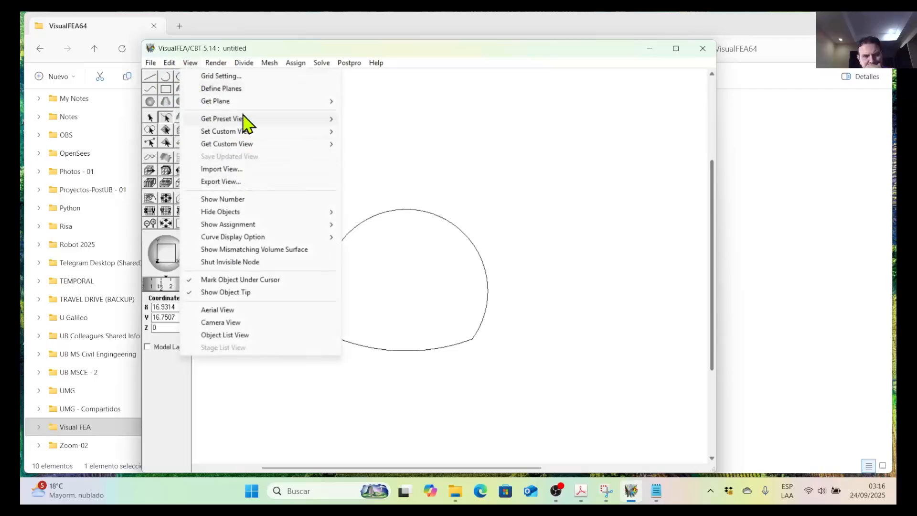
{"action": "mouse_move", "coordinate": [242, 119]}
{"action": "left_click", "coordinate": [369, 237]}
{"action": "scroll", "coordinate": [382, 257], "scroll_direction": "down", "scroll_amount": 3}
{"action": "scroll", "coordinate": [477, 246], "scroll_direction": "down", "scroll_amount": 3}
{"action": "middle_click_drag", "start_coordinate": [480, 240], "coordinate": [237, 330]}
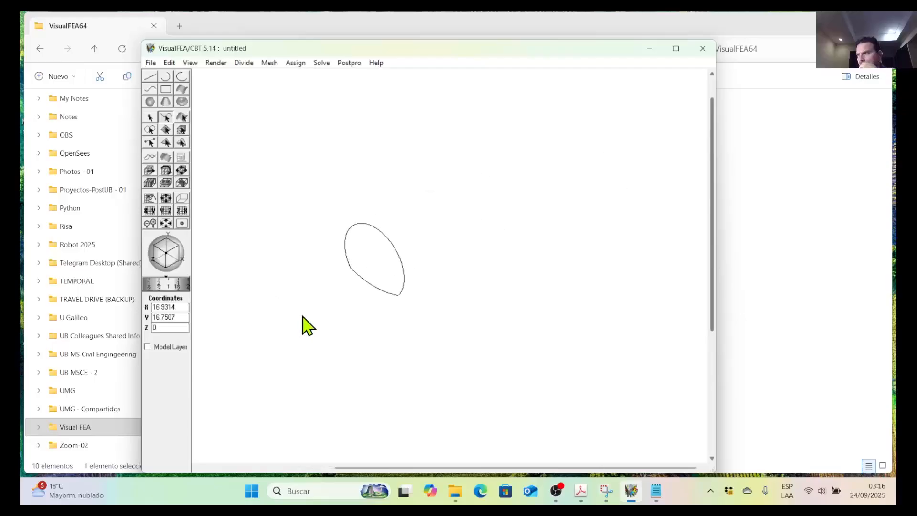
{"action": "left_click_drag", "start_coordinate": [310, 190], "coordinate": [436, 317]}
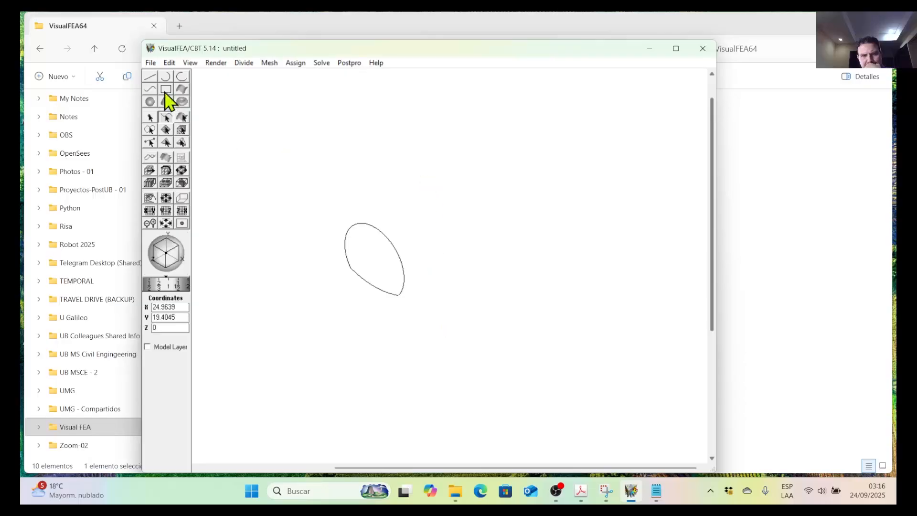
Save the project as "14-Mesh por Extrusion -02.mtr" in the 04.1-Automatic Triangulation folder.
{"action": "left_click", "coordinate": [151, 63]}
{"action": "left_click", "coordinate": [192, 158]}
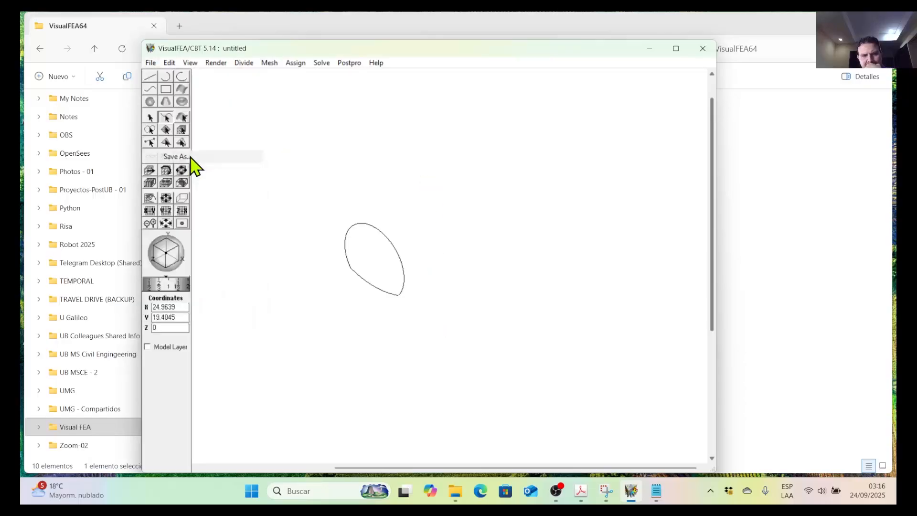
{"action": "scroll", "coordinate": [332, 237], "scroll_direction": "down", "scroll_amount": 10}
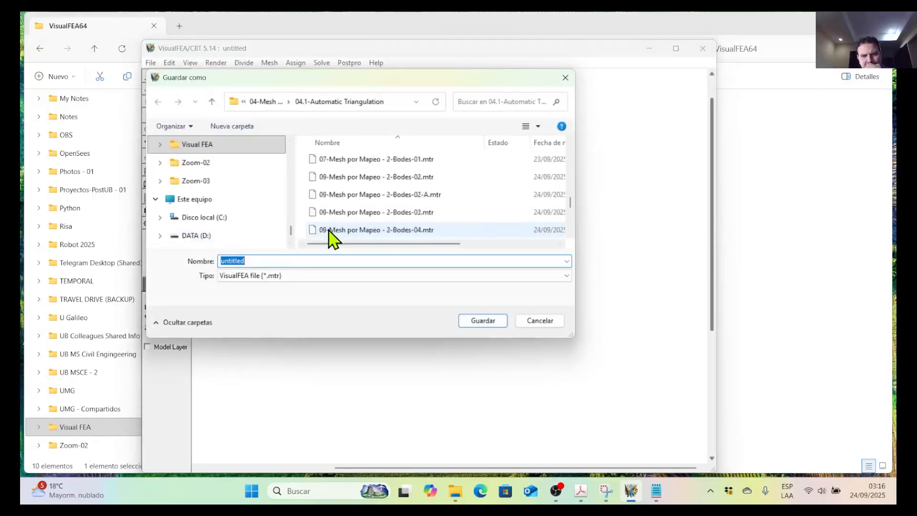
{"action": "left_click", "coordinate": [329, 231]}
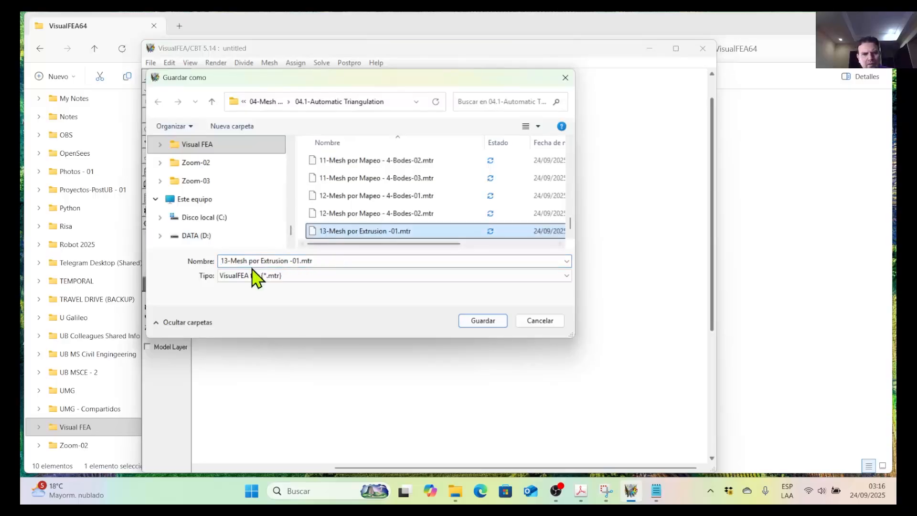
{"action": "left_click", "coordinate": [224, 261]}
{"action": "left_click", "coordinate": [226, 261]}
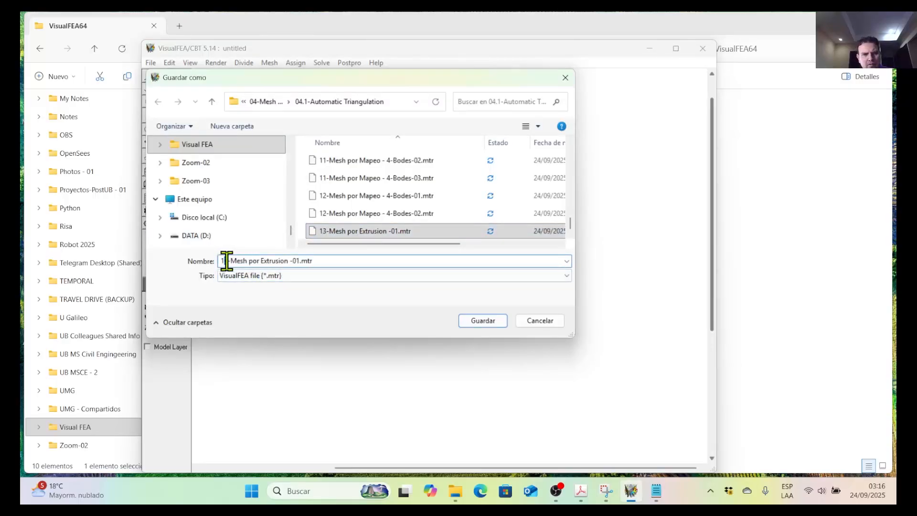
{"action": "key", "text": "BackSpace"}
{"action": "type", "text": "4"}
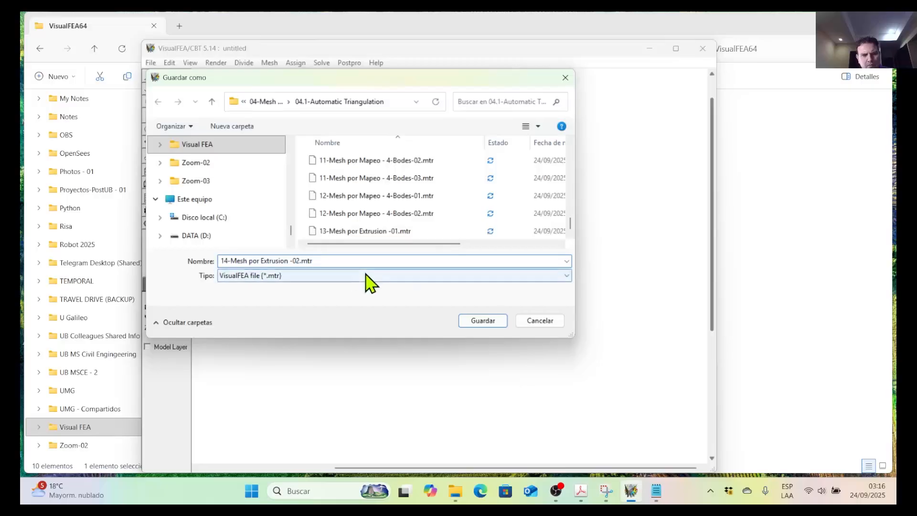
{"action": "left_click", "coordinate": [488, 322]}
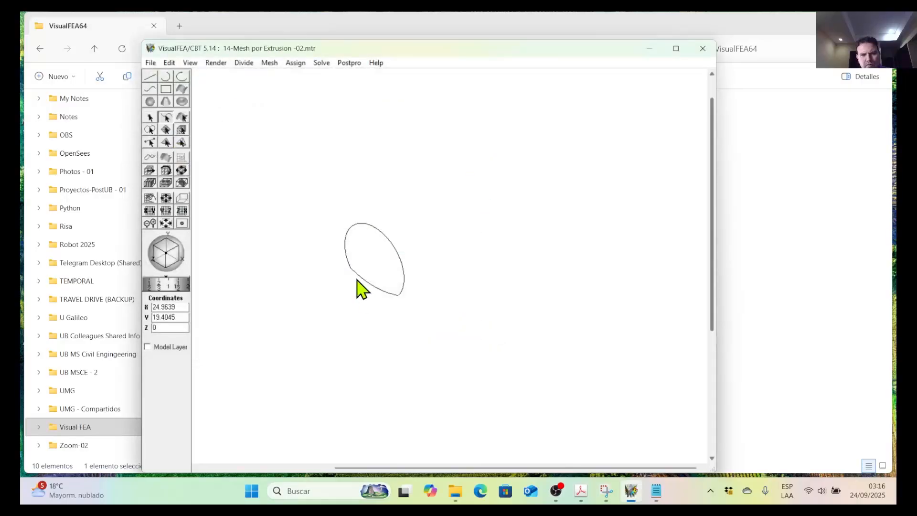
Divide every curve of the tunnel outline into 24 divisions with a 1:1 weight.
{"action": "scroll", "coordinate": [332, 245], "scroll_direction": "up", "scroll_amount": 2}
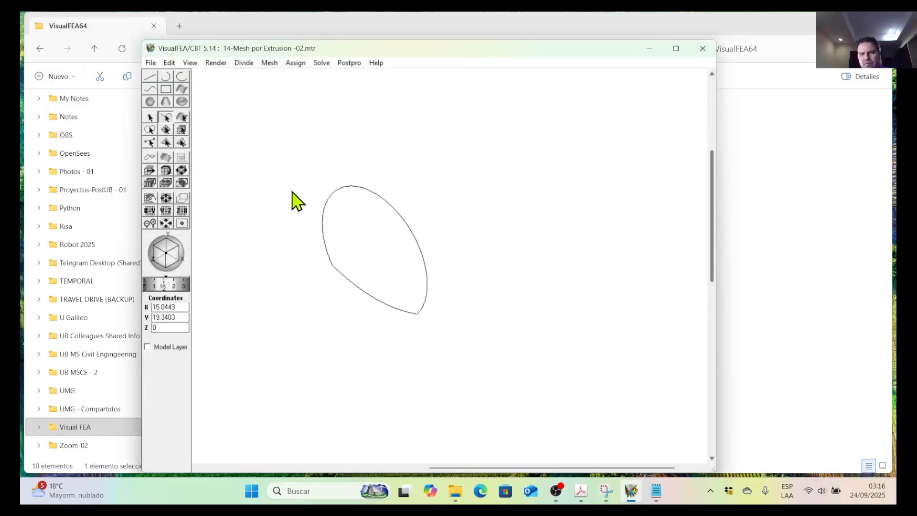
{"action": "left_click_drag", "start_coordinate": [302, 133], "coordinate": [467, 367]}
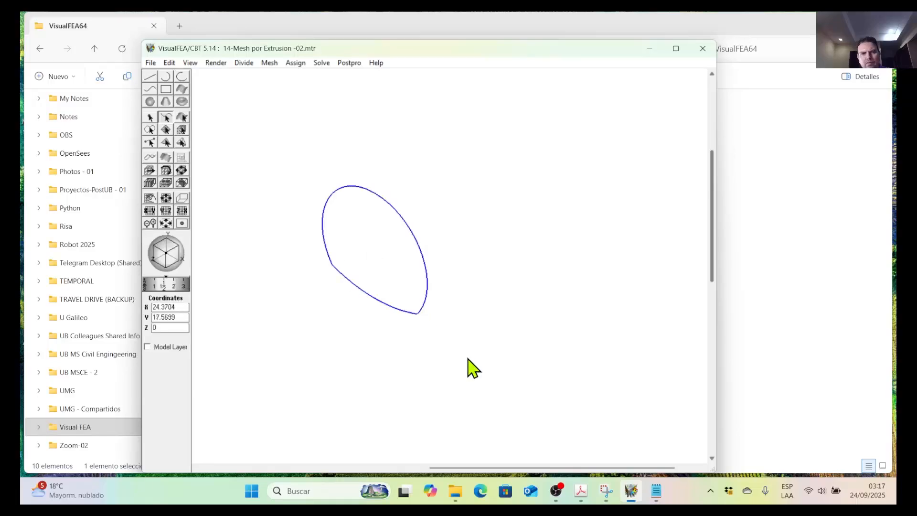
{"action": "left_click", "coordinate": [244, 63]}
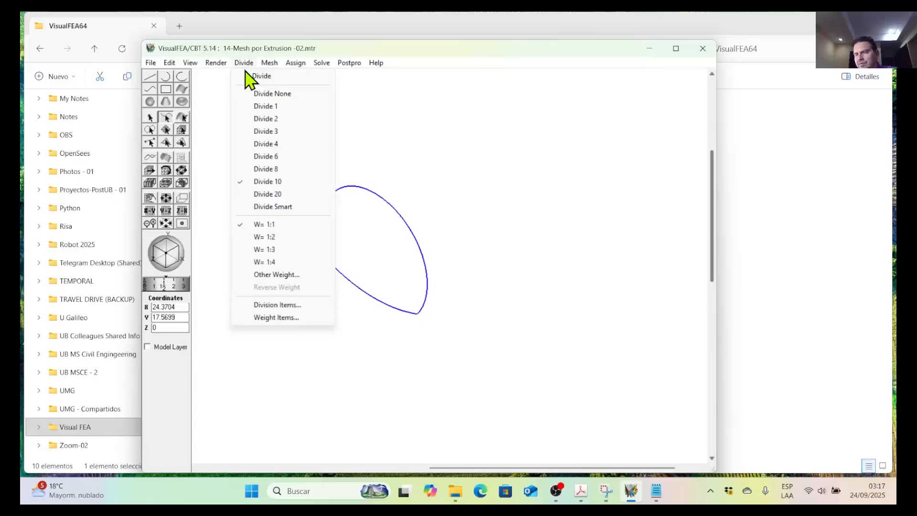
{"action": "left_click", "coordinate": [266, 76]}
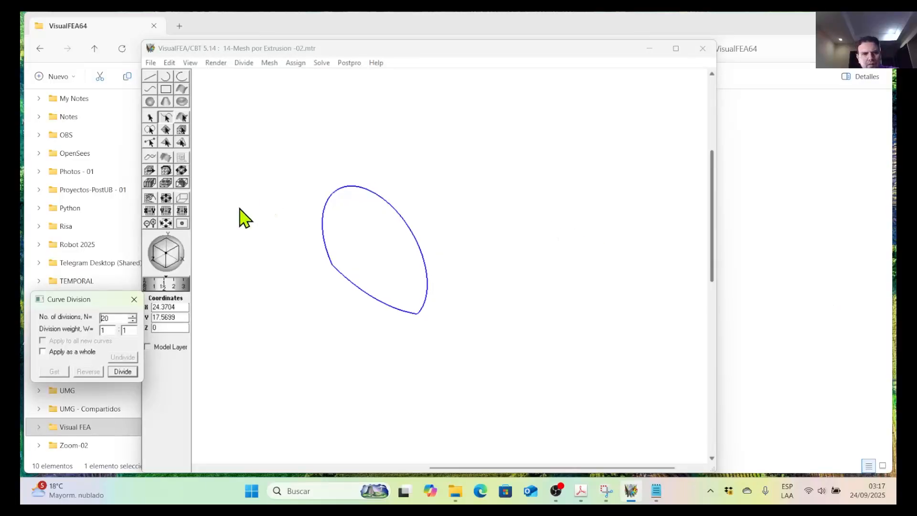
{"action": "double_click", "coordinate": [103, 318]}
{"action": "type", "text": "24"}
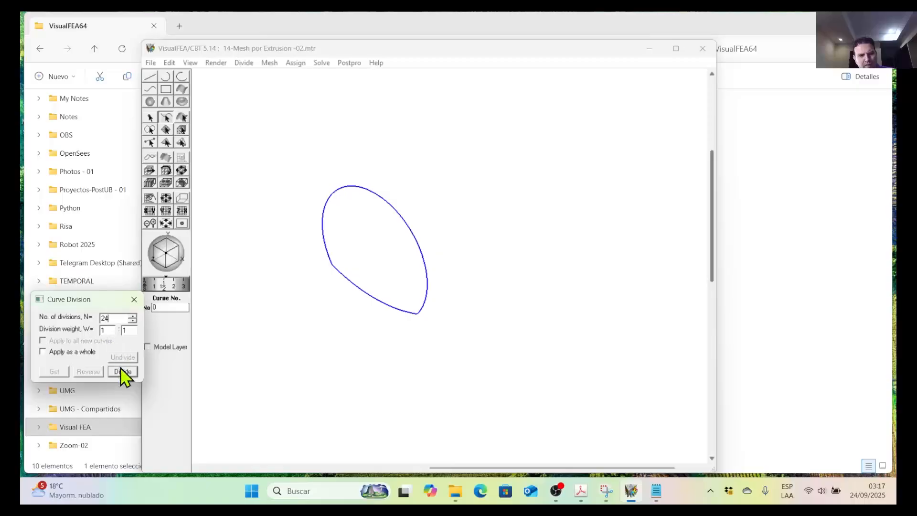
{"action": "left_click", "coordinate": [122, 373]}
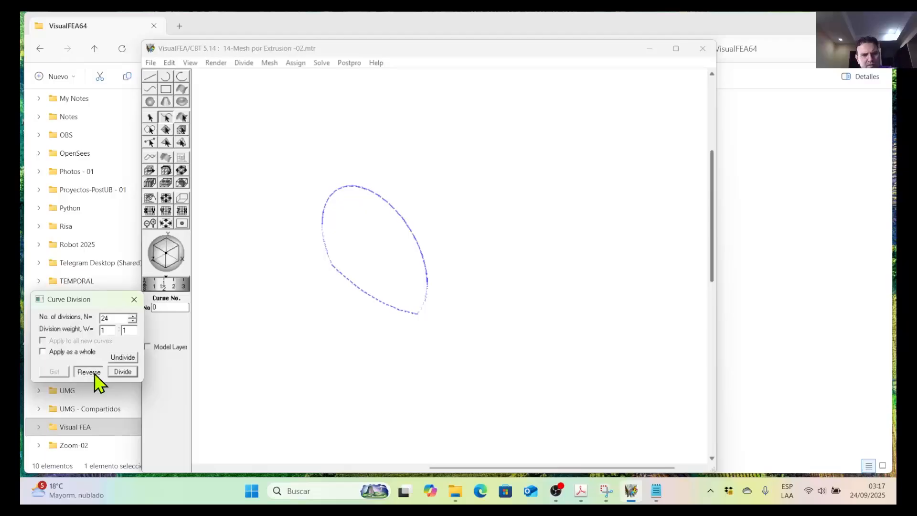
{"action": "left_click", "coordinate": [134, 300]}
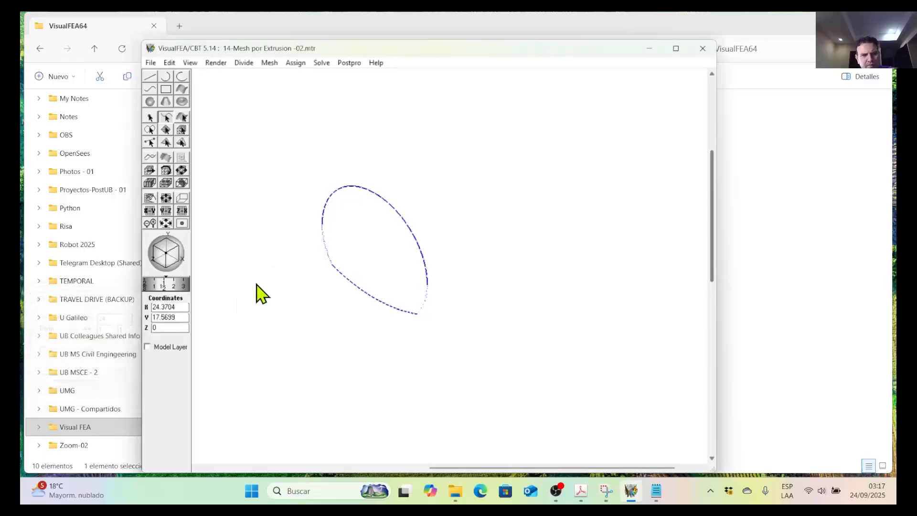
Reset all outline curves to 1 division and divide each of them into 20 instead.
{"action": "left_click_drag", "start_coordinate": [294, 136], "coordinate": [451, 338]}
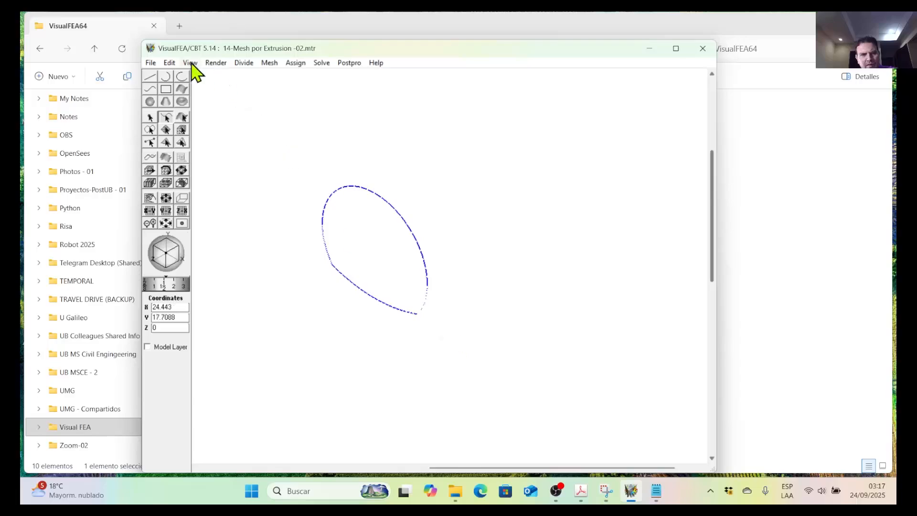
{"action": "left_click", "coordinate": [244, 64]}
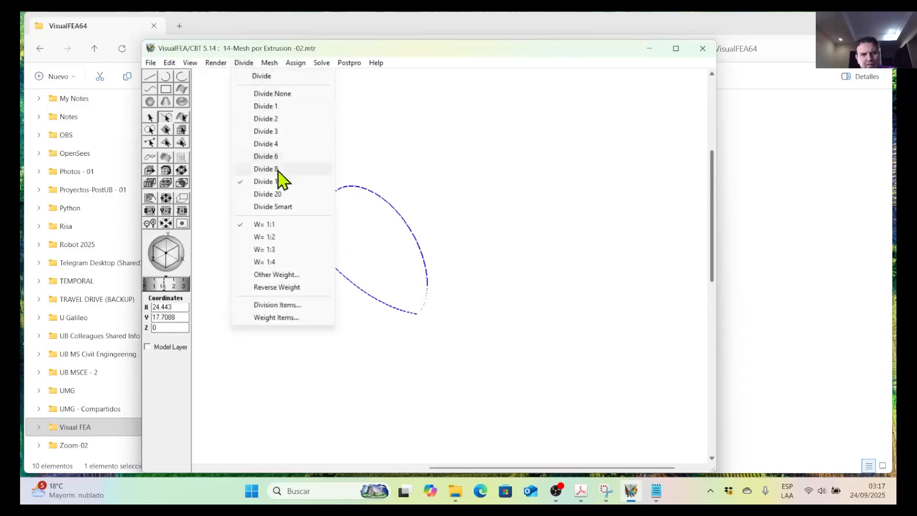
{"action": "left_click", "coordinate": [279, 106]}
{"action": "left_click", "coordinate": [244, 63]}
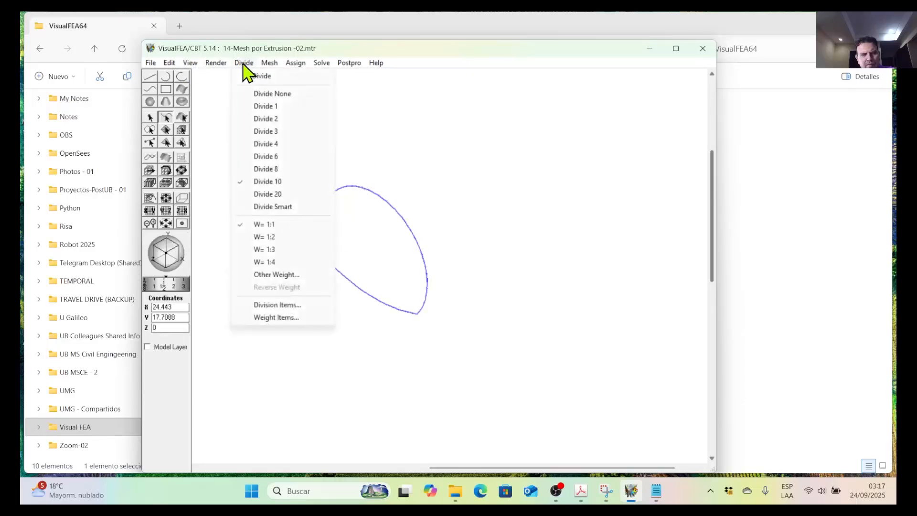
{"action": "left_click", "coordinate": [272, 195]}
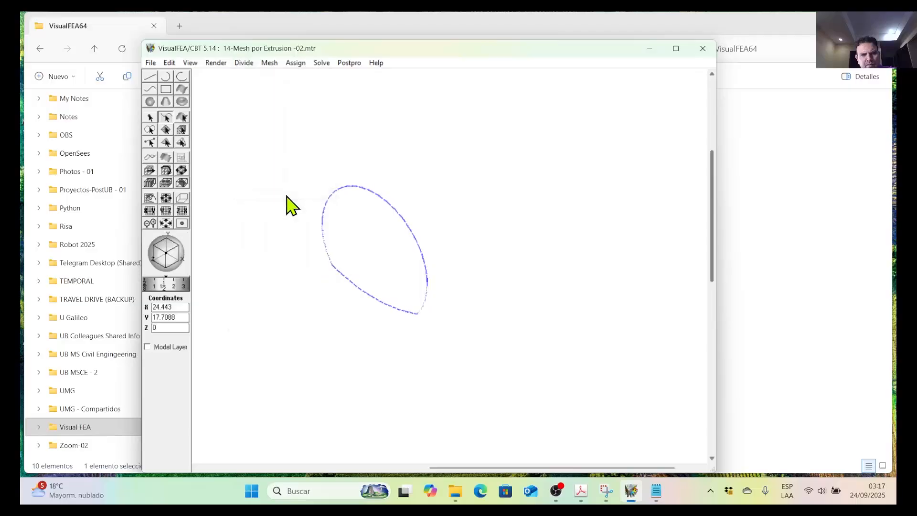
Examine the division spacing along the roof, wall and floor curves, checking which part of the outline is one curve.
{"action": "scroll", "coordinate": [408, 303], "scroll_direction": "up", "scroll_amount": 3}
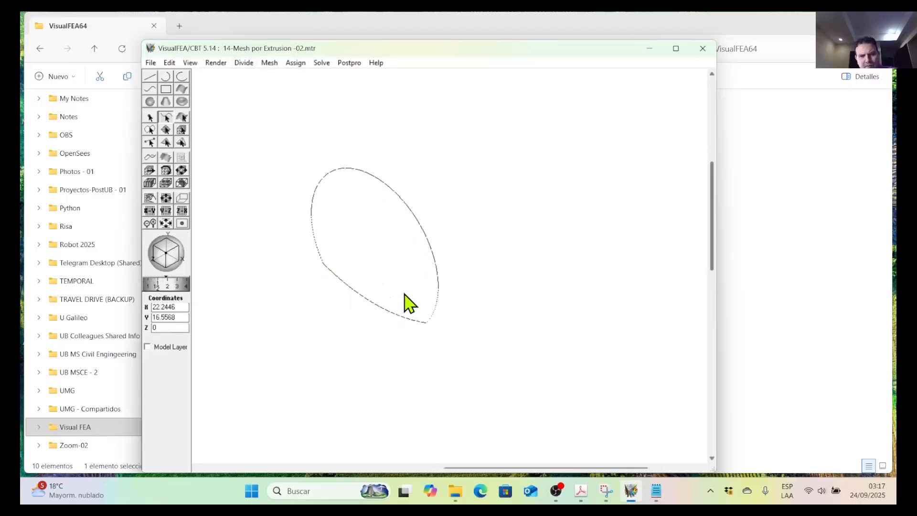
{"action": "scroll", "coordinate": [497, 332], "scroll_direction": "up", "scroll_amount": 2}
{"action": "scroll", "coordinate": [473, 331], "scroll_direction": "down", "scroll_amount": 1}
{"action": "scroll", "coordinate": [459, 328], "scroll_direction": "down", "scroll_amount": 3}
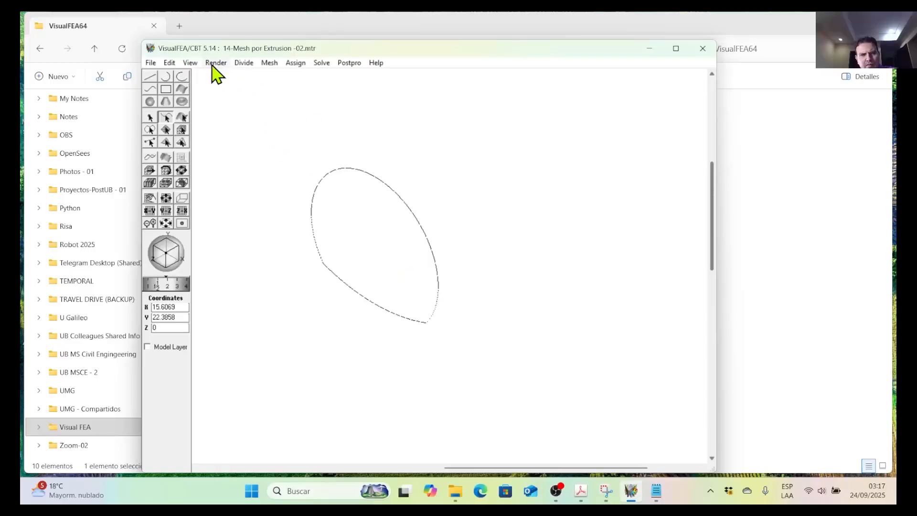
{"action": "left_click", "coordinate": [170, 62]}
{"action": "left_click", "coordinate": [354, 170]}
{"action": "left_click", "coordinate": [357, 172]}
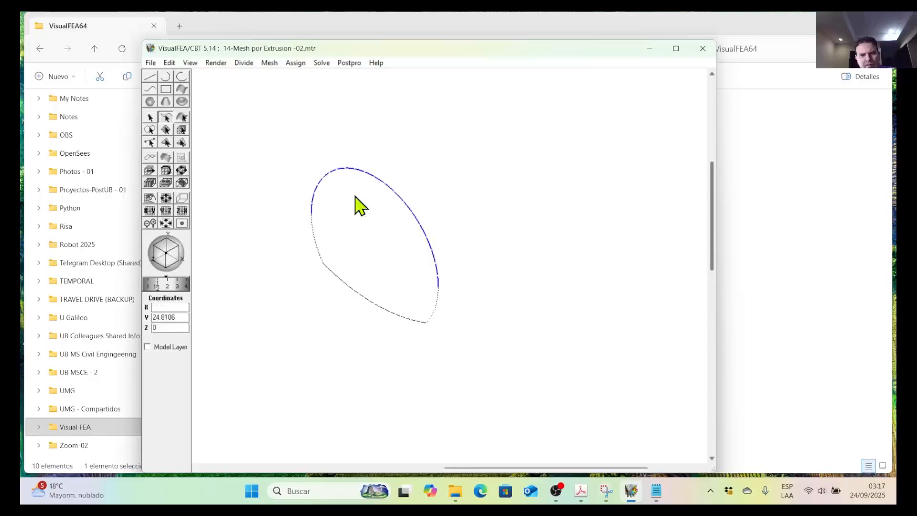
{"action": "left_click", "coordinate": [298, 247]}
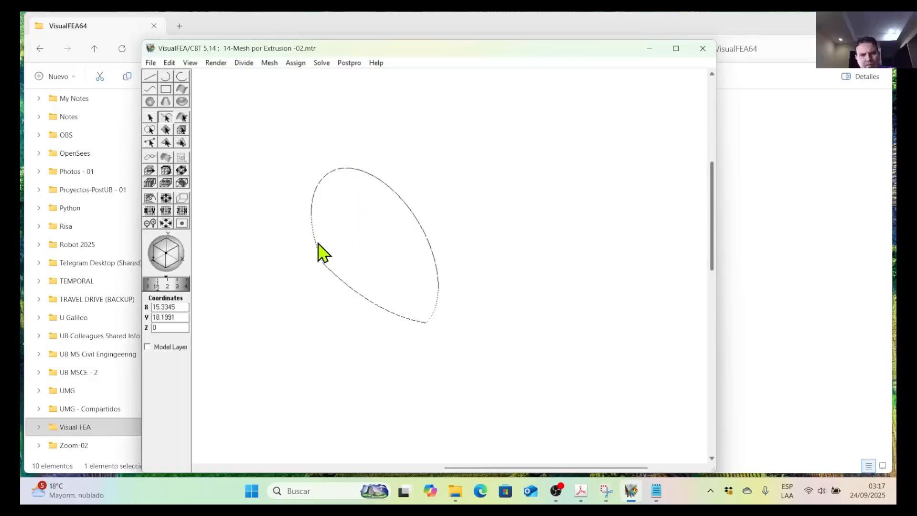
Remove the divisions from all tunnel outline curves and link them into a single curve.
{"action": "left_click_drag", "start_coordinate": [291, 114], "coordinate": [481, 365]}
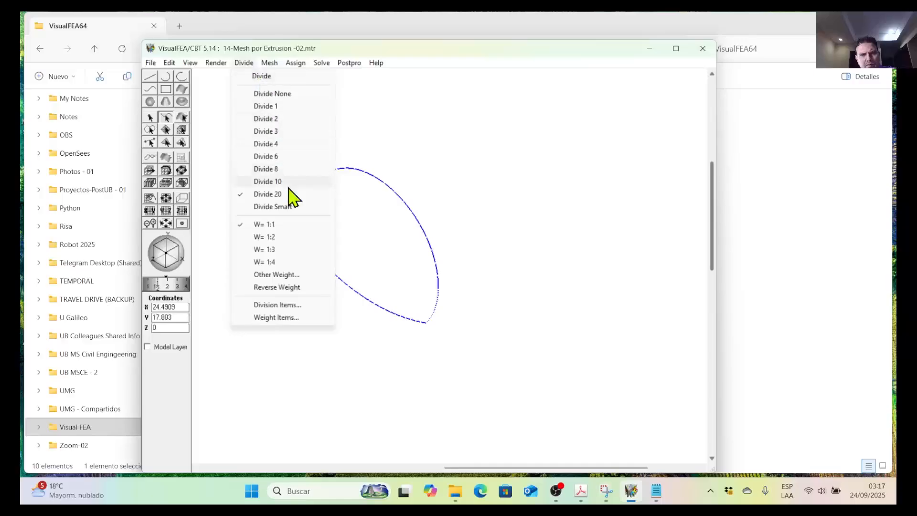
{"action": "left_click", "coordinate": [285, 95]}
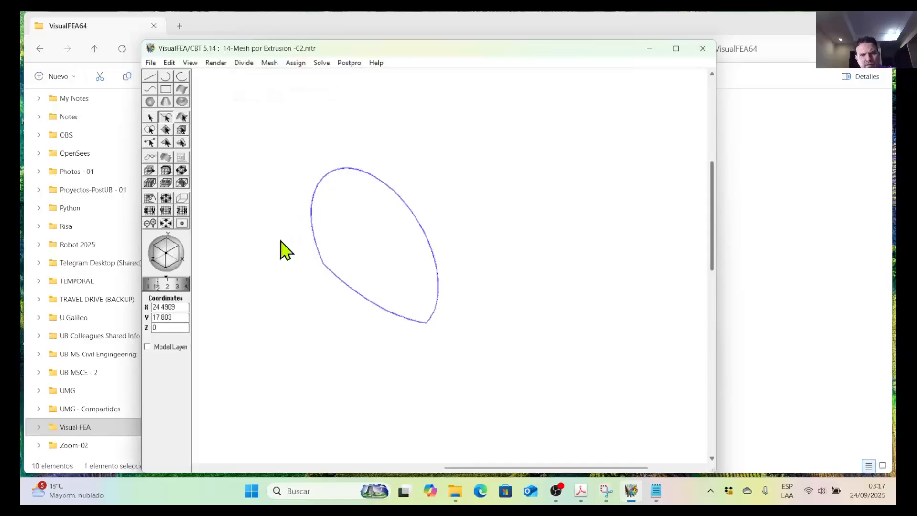
{"action": "left_click_drag", "start_coordinate": [277, 127], "coordinate": [456, 367]}
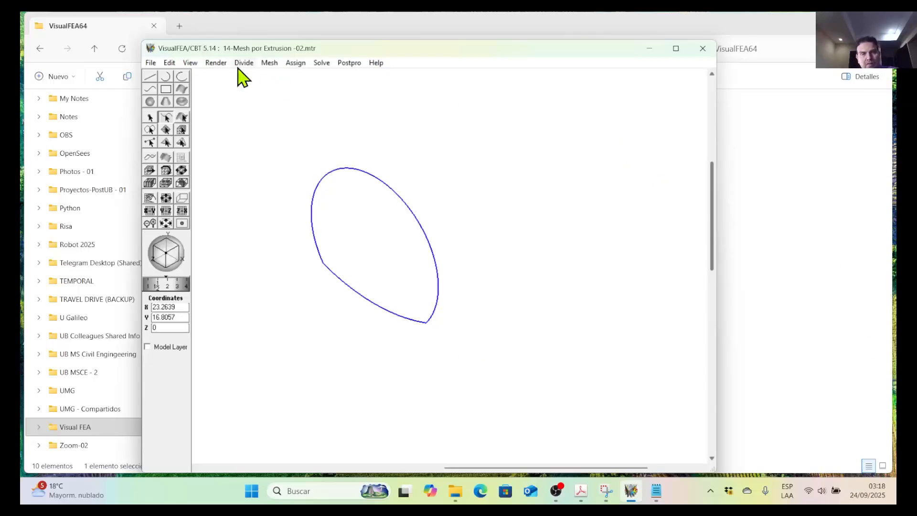
{"action": "left_click", "coordinate": [169, 64]}
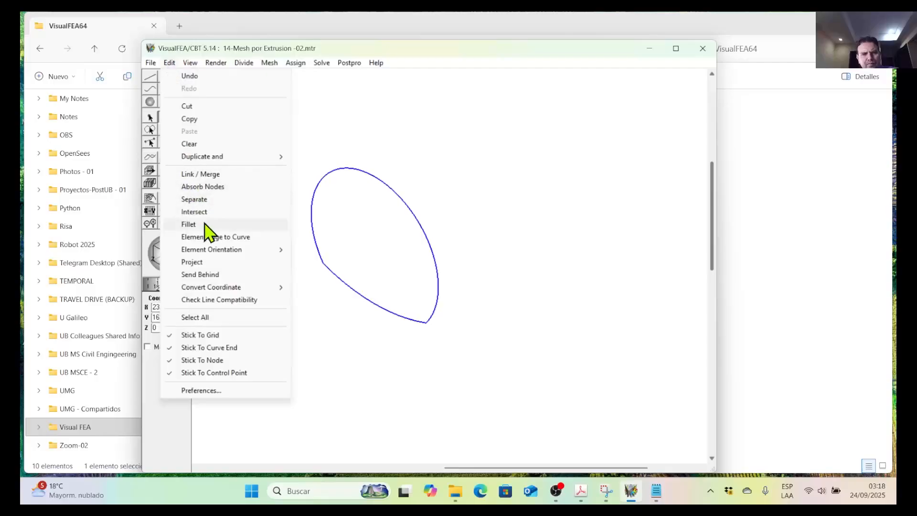
{"action": "left_click", "coordinate": [225, 175]}
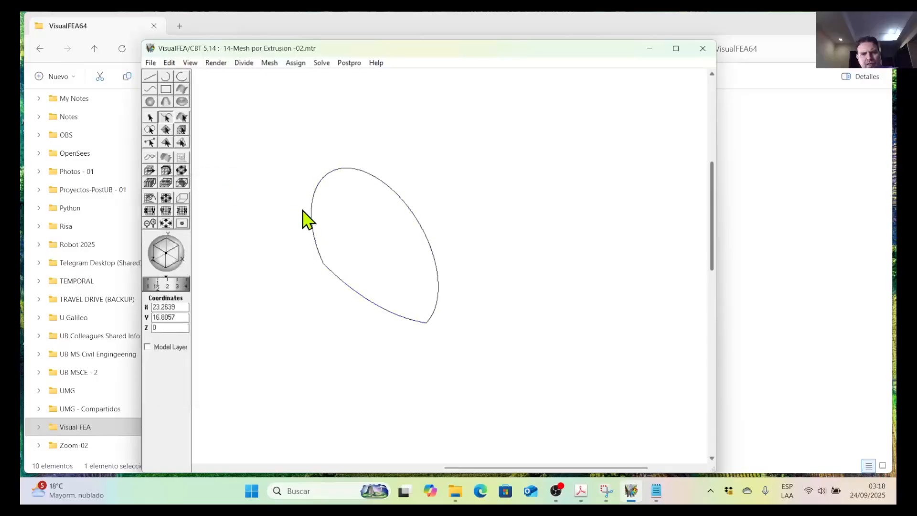
Run the line compatibility check on the linked tunnel outline.
{"action": "mouse_move", "coordinate": [280, 117]}
{"action": "left_mouse_down"}
{"action": "mouse_move", "coordinate": [447, 362]}
{"action": "mouse_move", "coordinate": [444, 354]}
{"action": "mouse_move", "coordinate": [468, 366]}
{"action": "left_mouse_up"}
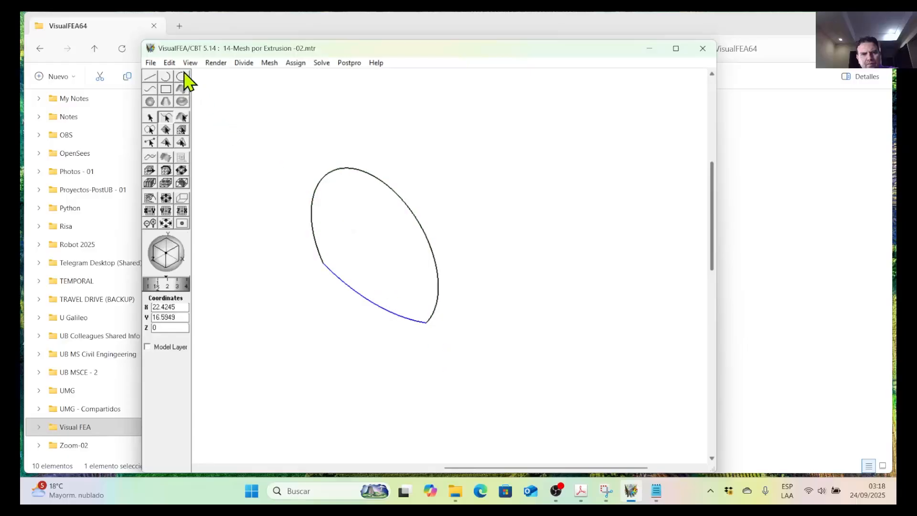
{"action": "left_click", "coordinate": [170, 63]}
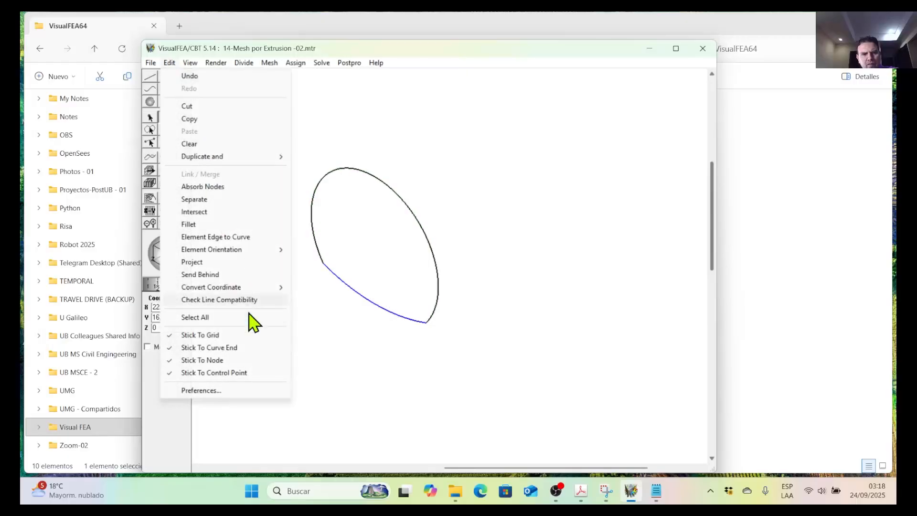
{"action": "left_click", "coordinate": [220, 301]}
{"action": "left_click", "coordinate": [531, 287]}
{"action": "left_click", "coordinate": [492, 328]}
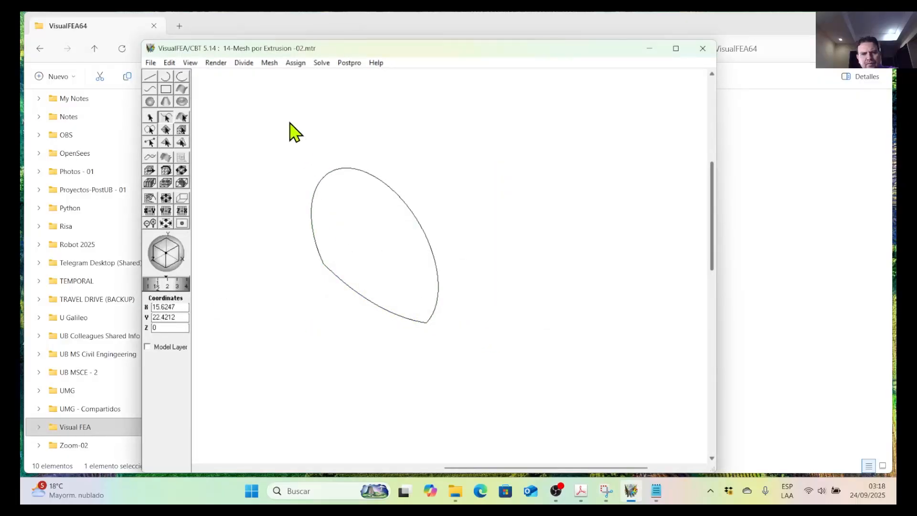
Divide the linked tunnel outline as a whole into 20 divisions.
{"action": "left_click_drag", "start_coordinate": [280, 104], "coordinate": [470, 359]}
{"action": "left_click", "coordinate": [270, 63]}
{"action": "mouse_move", "coordinate": [244, 64]}
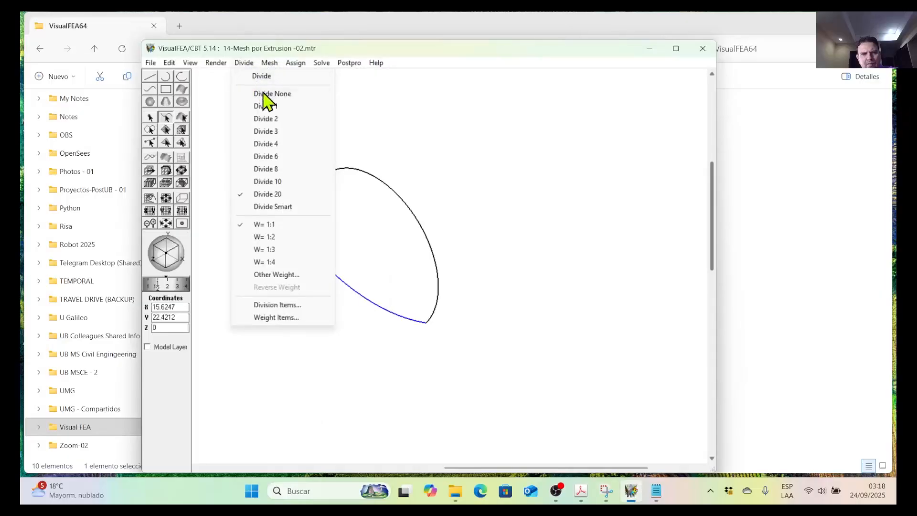
{"action": "left_click", "coordinate": [279, 195]}
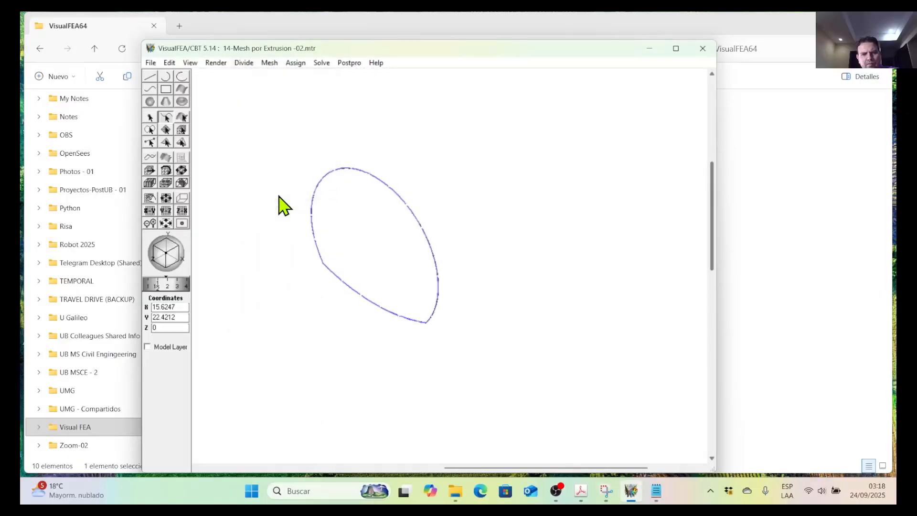
{"action": "scroll", "coordinate": [455, 311], "scroll_direction": "up", "scroll_amount": 6}
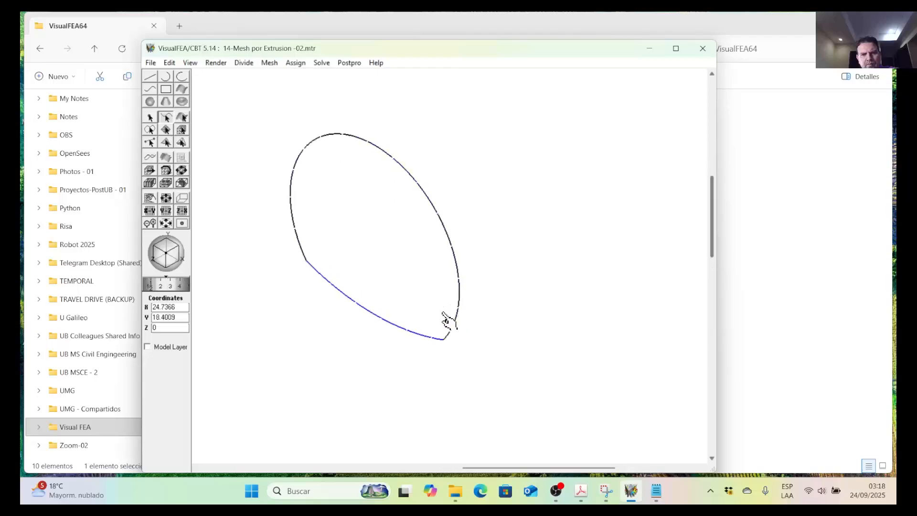
Divide the linked tunnel outline again, using 24 divisions with a 1:1 division weight.
{"action": "scroll", "coordinate": [430, 328], "scroll_direction": "down", "scroll_amount": 8}
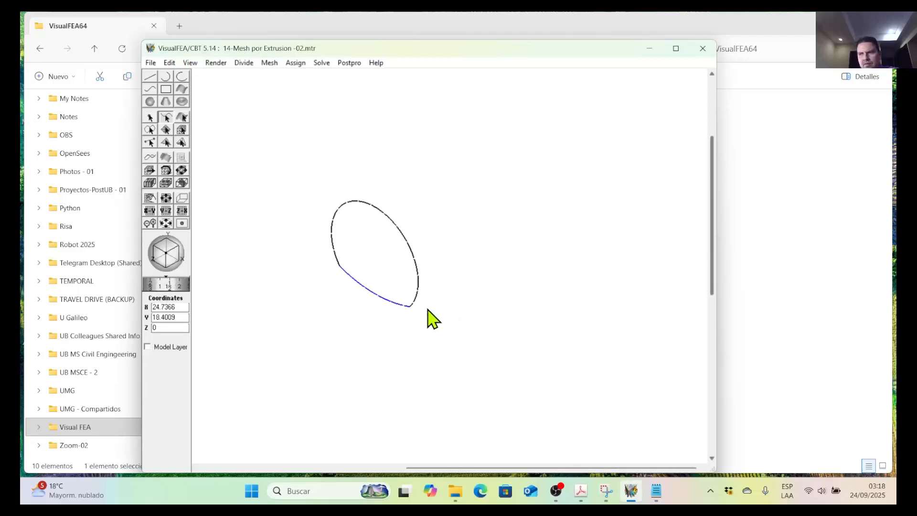
{"action": "scroll", "coordinate": [432, 286], "scroll_direction": "up", "scroll_amount": 2}
{"action": "scroll", "coordinate": [431, 276], "scroll_direction": "down", "scroll_amount": 1}
{"action": "middle_click_drag", "start_coordinate": [449, 253], "coordinate": [414, 250]}
{"action": "scroll", "coordinate": [333, 296], "scroll_direction": "up", "scroll_amount": 3}
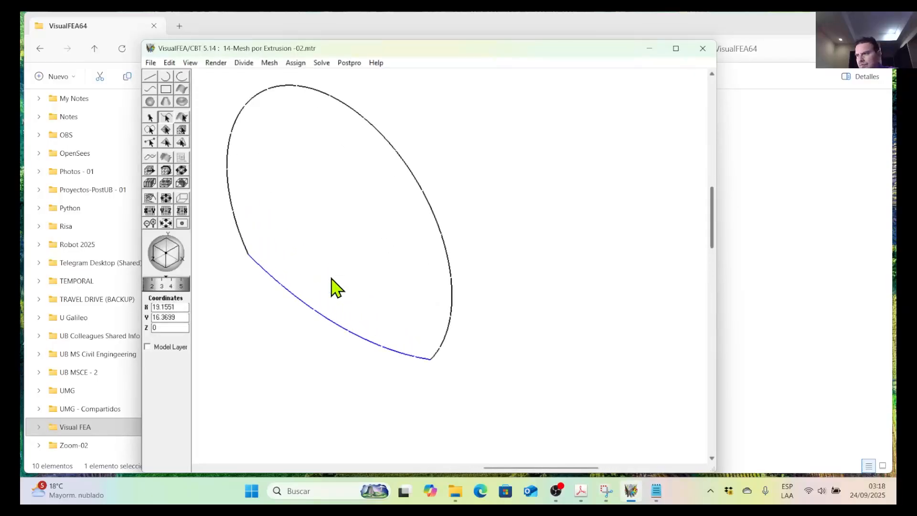
{"action": "scroll", "coordinate": [333, 287], "scroll_direction": "down", "scroll_amount": 3}
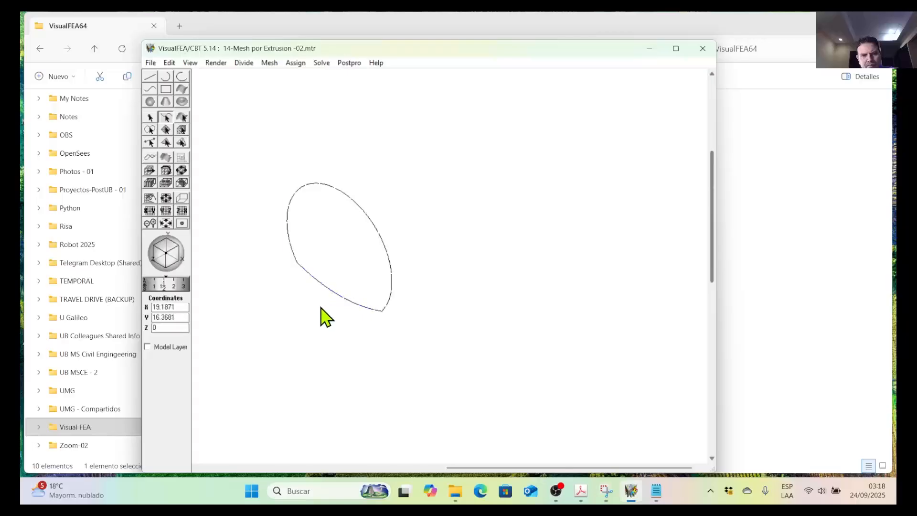
{"action": "scroll", "coordinate": [318, 295], "scroll_direction": "down", "scroll_amount": 2}
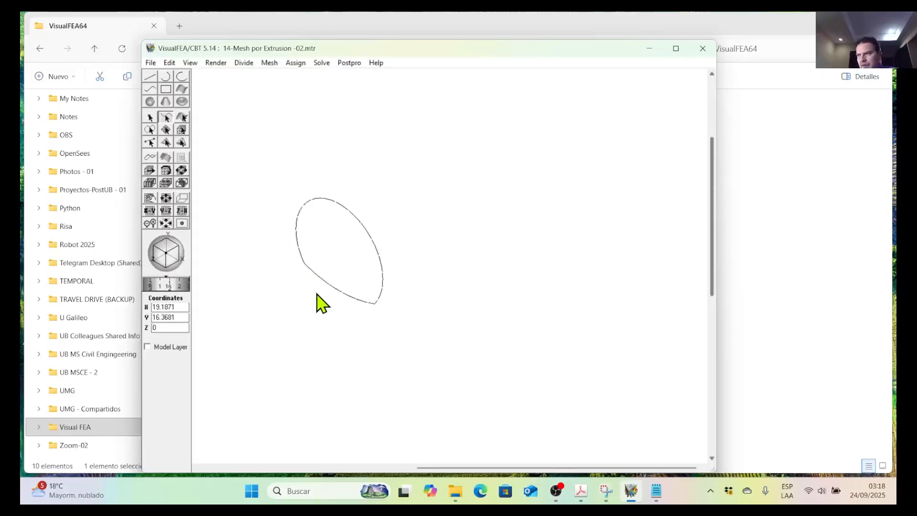
{"action": "left_click_drag", "start_coordinate": [280, 171], "coordinate": [418, 334]}
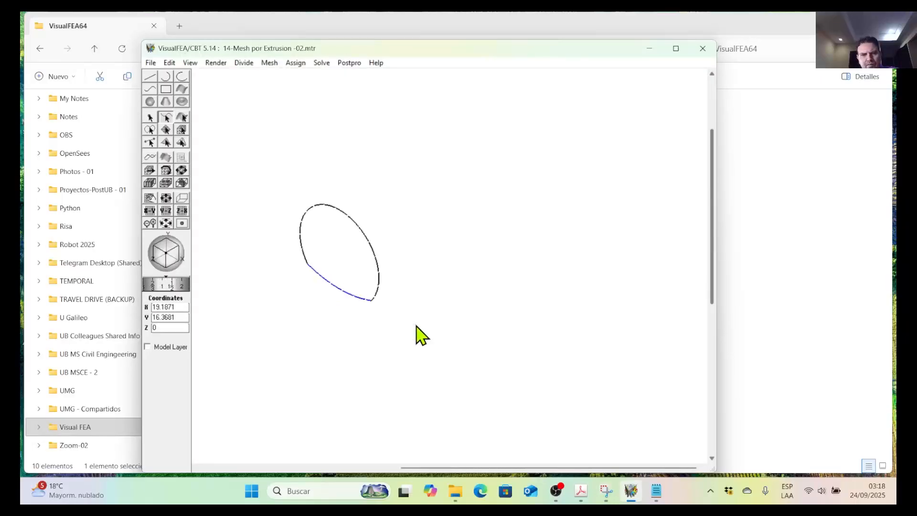
{"action": "left_click", "coordinate": [244, 63]}
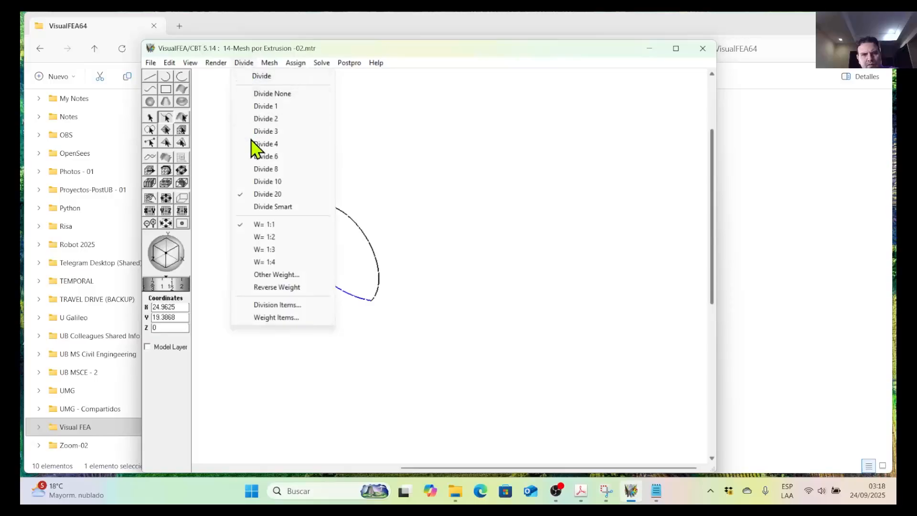
{"action": "left_click", "coordinate": [269, 76]}
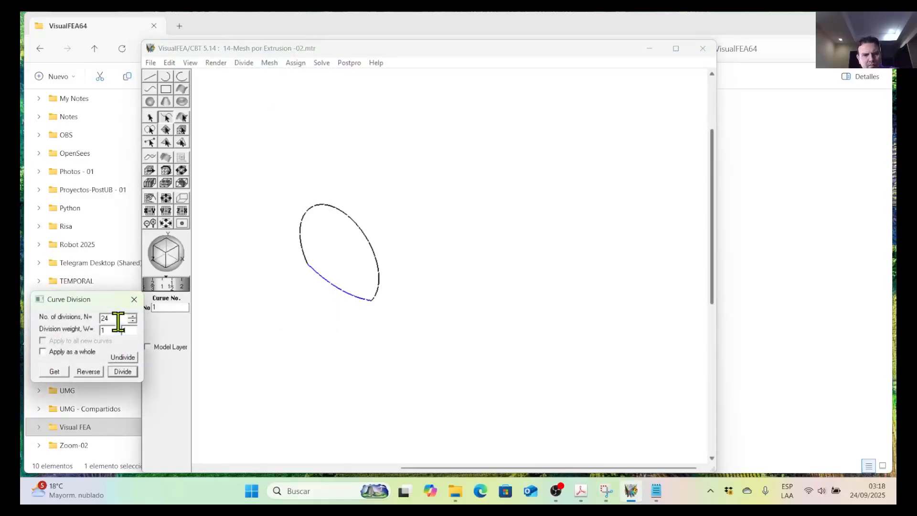
{"action": "left_click", "coordinate": [123, 373]}
{"action": "left_click", "coordinate": [301, 357]}
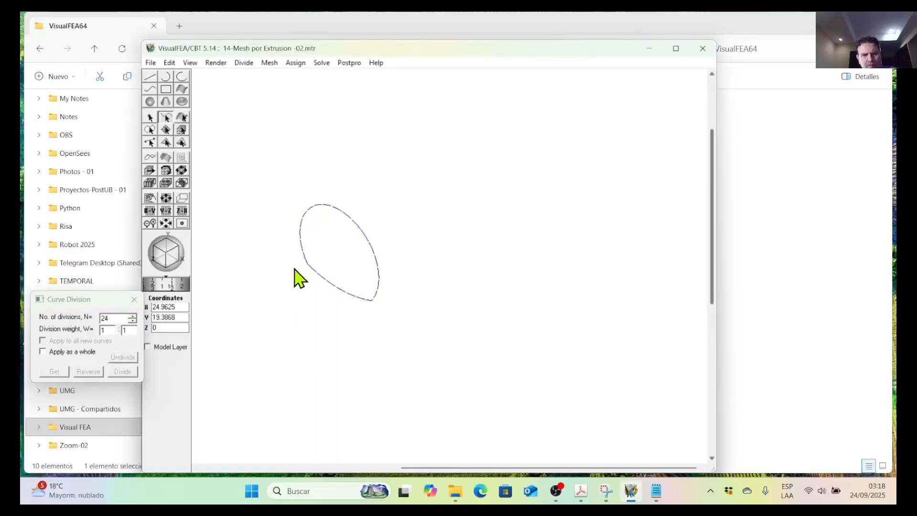
Start a surface extrusion of the divided tunnel outline and set its height to 8 and its division count to 8.
{"action": "left_click_drag", "start_coordinate": [281, 166], "coordinate": [399, 328]}
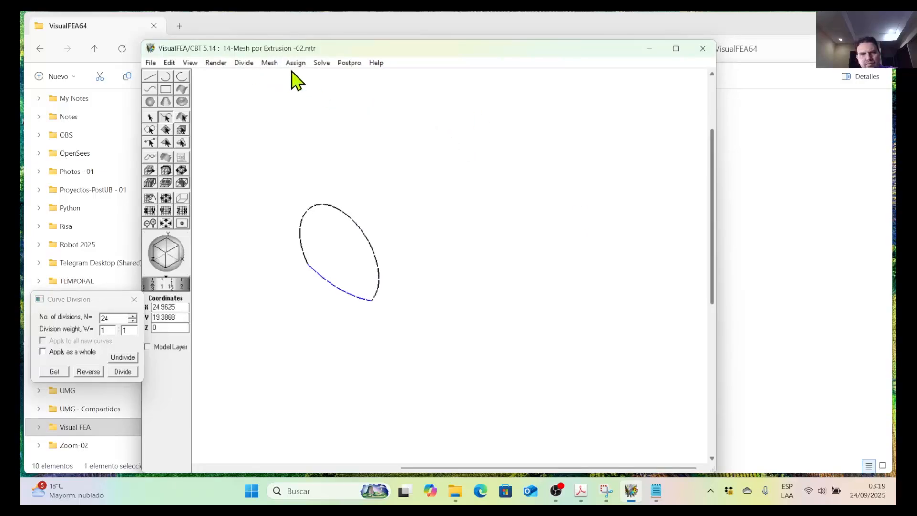
{"action": "left_click", "coordinate": [269, 63]}
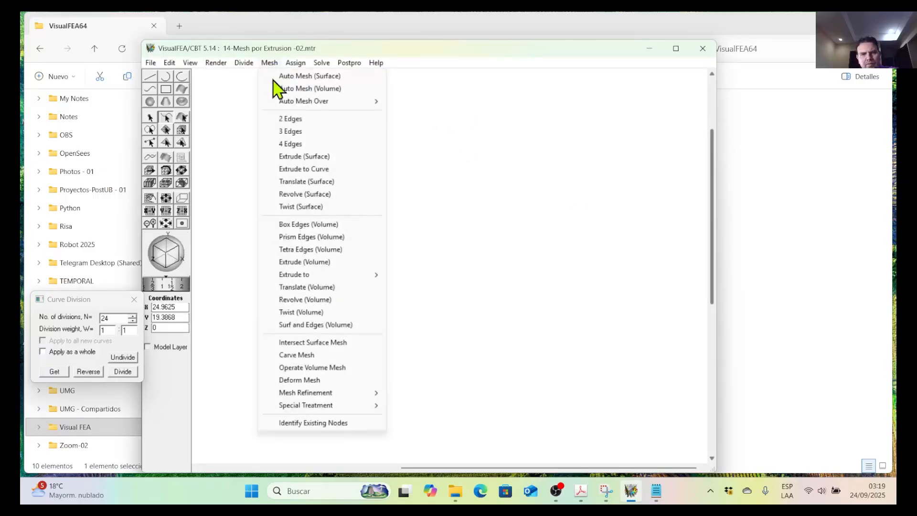
{"action": "left_click", "coordinate": [310, 157]}
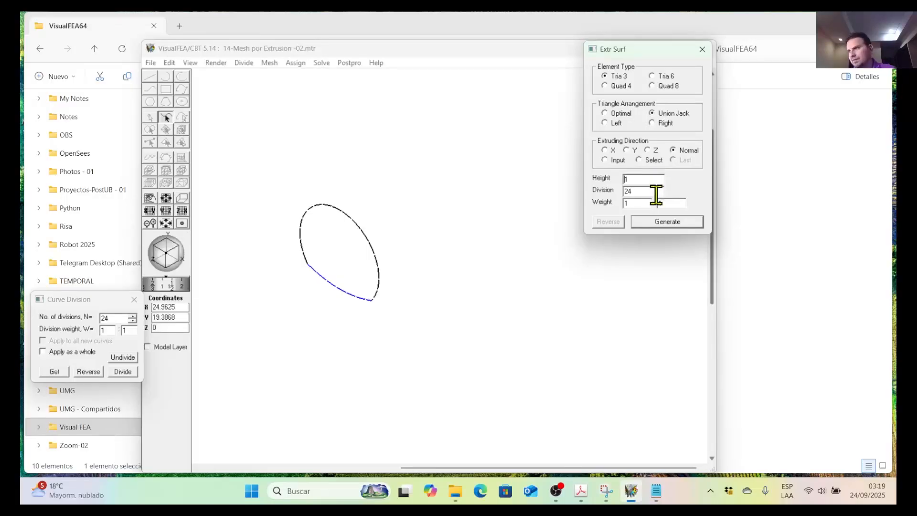
{"action": "left_click_drag", "start_coordinate": [657, 195], "coordinate": [620, 195]}
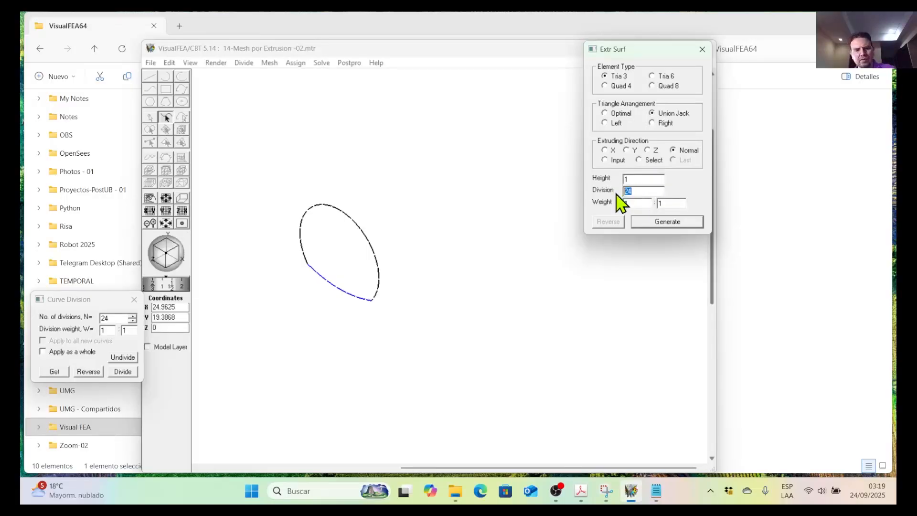
{"action": "type", "text": "8"}
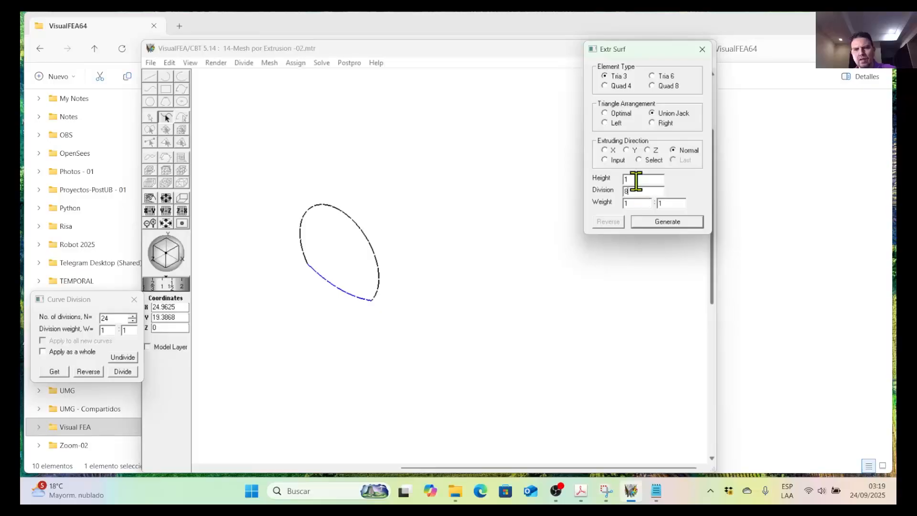
{"action": "left_click_drag", "start_coordinate": [634, 180], "coordinate": [605, 179]}
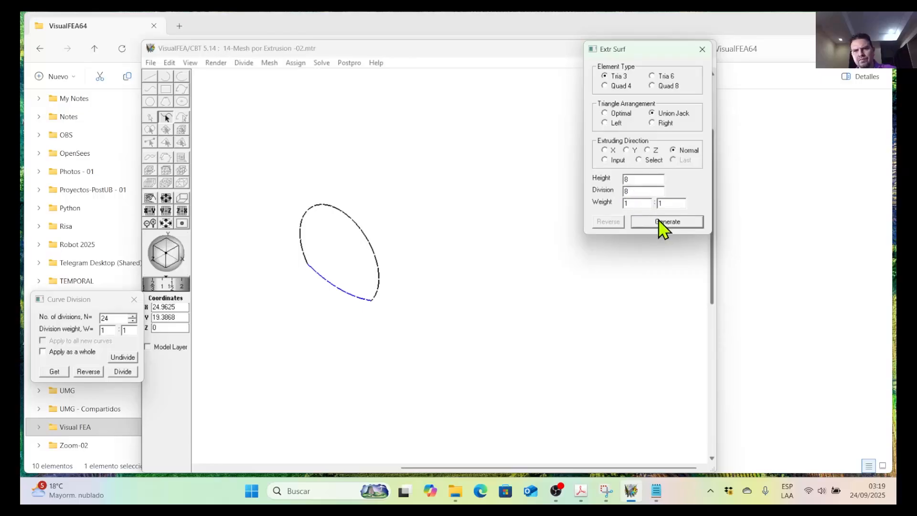
Try generating the Tria 3 mesh with the extruding direction set to Normal, and undo the generated mesh.
{"action": "left_click", "coordinate": [656, 224]}
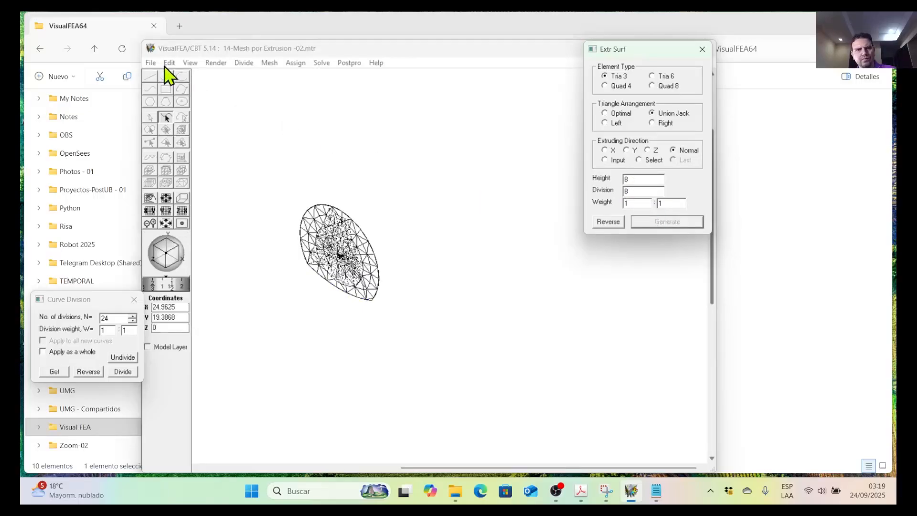
{"action": "left_click", "coordinate": [171, 64]}
{"action": "left_click", "coordinate": [171, 64]}
{"action": "left_click", "coordinate": [171, 64]}
{"action": "left_click", "coordinate": [184, 76]}
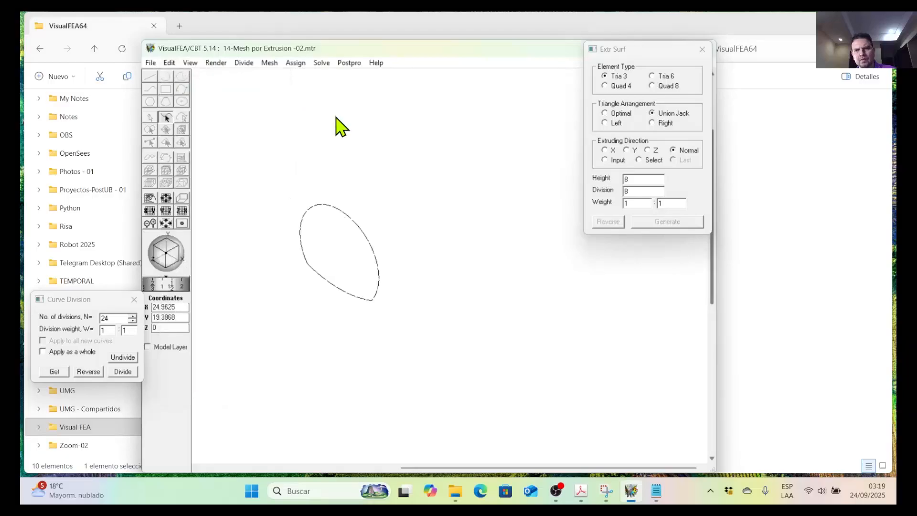
Extrude the reselected tunnel outline along Z into a Tria 3 Union Jack mesh, and reverse the extrusion to height -8.
{"action": "left_click_drag", "start_coordinate": [266, 173], "coordinate": [402, 309]}
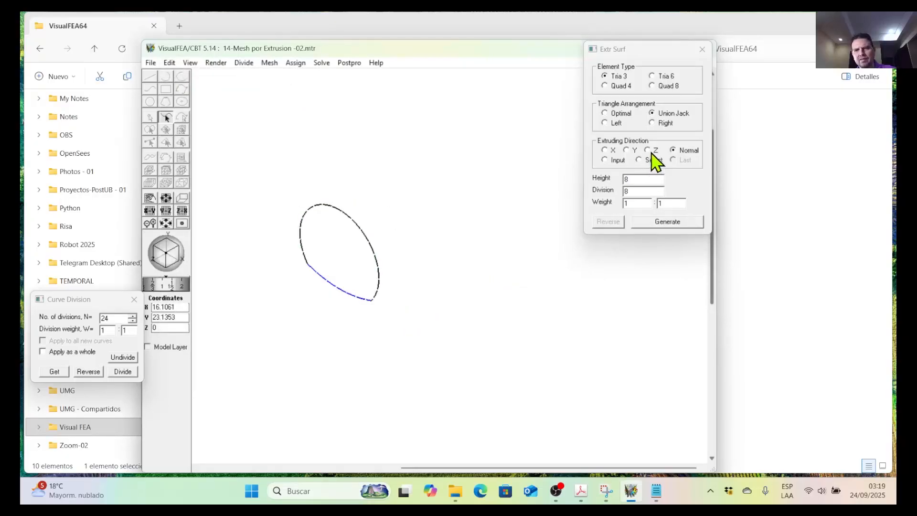
{"action": "left_click", "coordinate": [650, 151]}
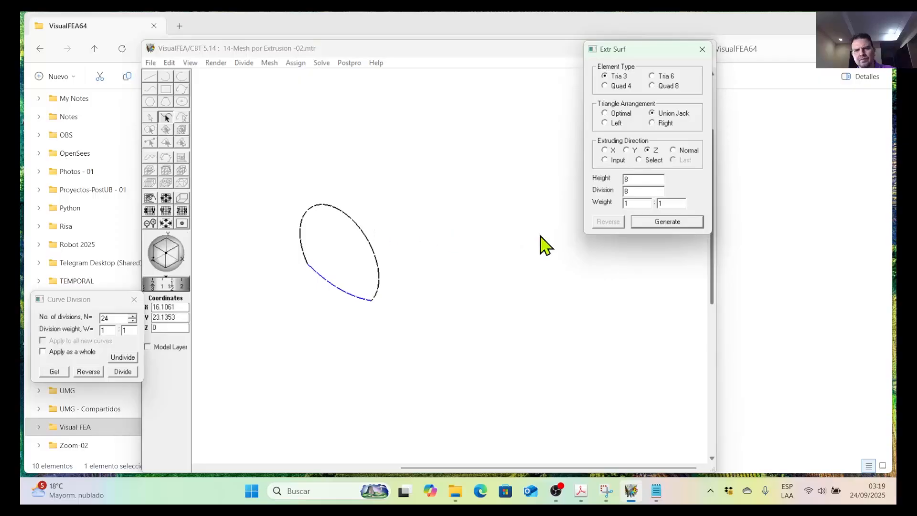
{"action": "left_click", "coordinate": [668, 222]}
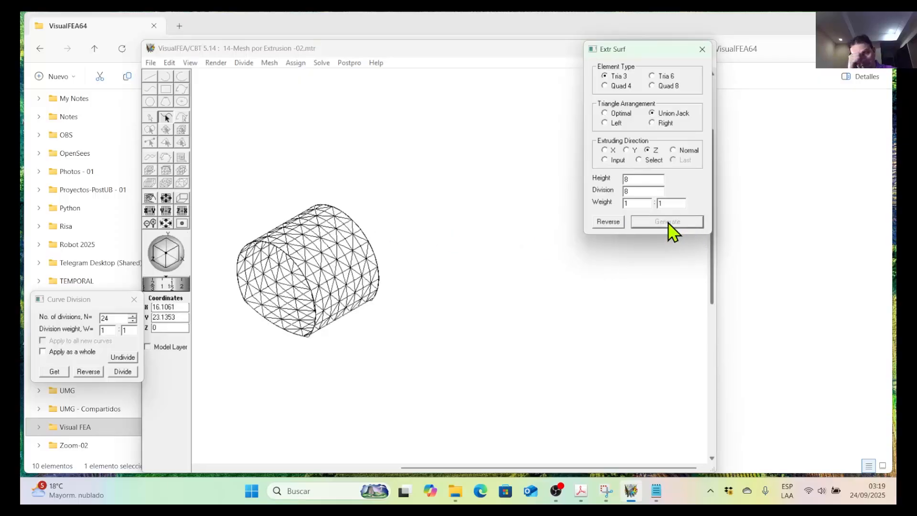
{"action": "left_click", "coordinate": [607, 222]}
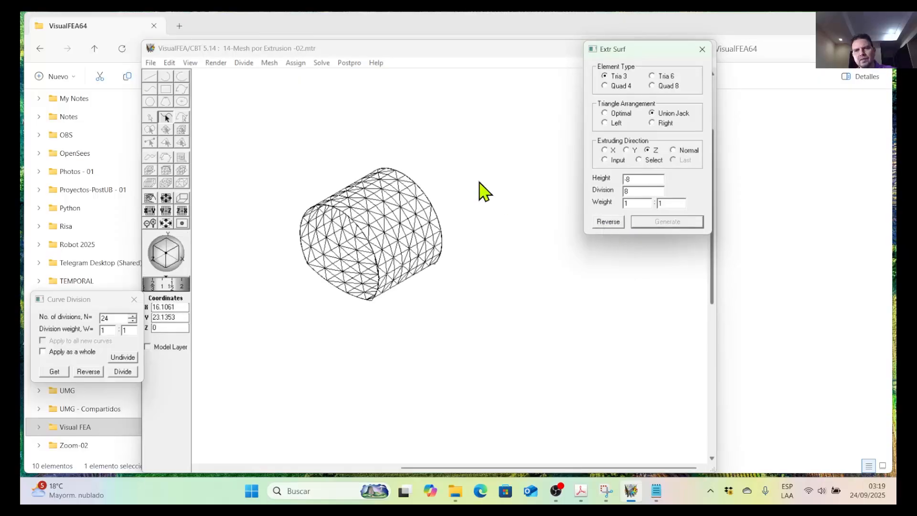
Undo the triangular mesh and extrude the tunnel outline again along Z with Quad 4 elements, closing the extrusion settings.
{"action": "left_click", "coordinate": [170, 62]}
{"action": "left_click", "coordinate": [184, 76]}
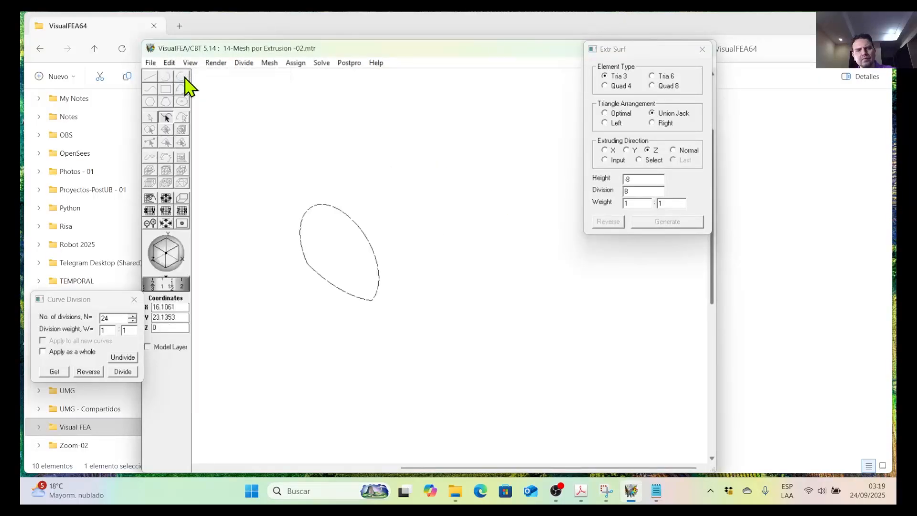
{"action": "left_click_drag", "start_coordinate": [280, 179], "coordinate": [418, 334]}
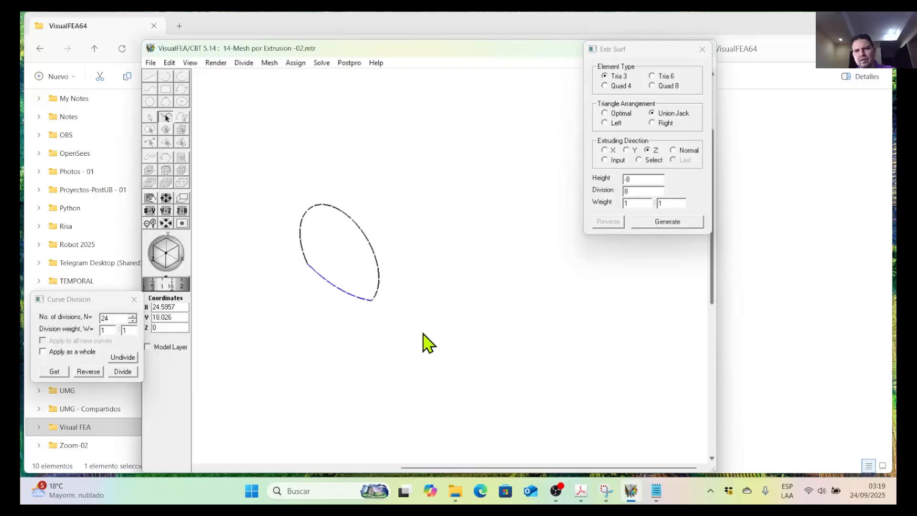
{"action": "left_click", "coordinate": [605, 86]}
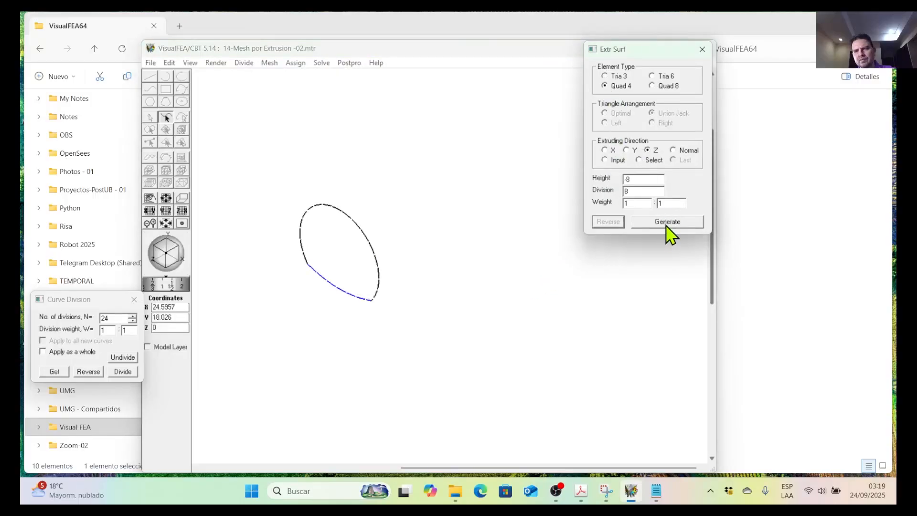
{"action": "left_click", "coordinate": [667, 223]}
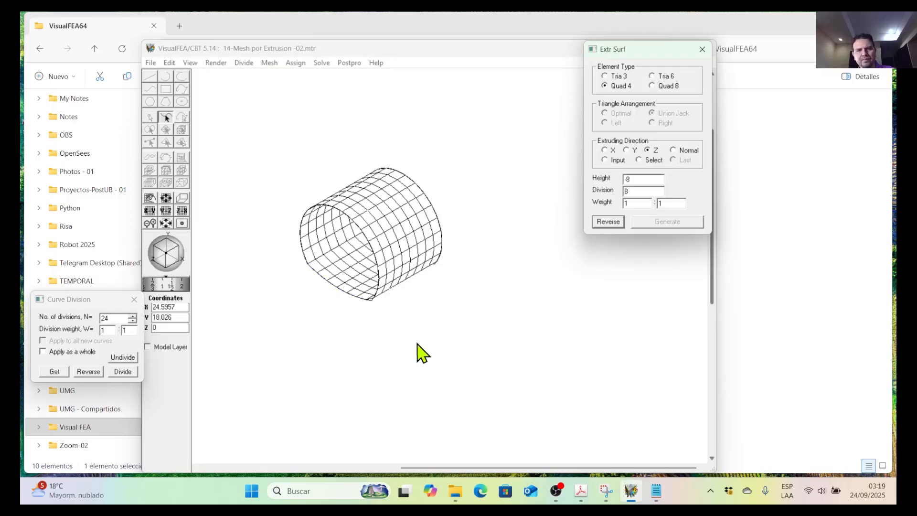
{"action": "scroll", "coordinate": [341, 201], "scroll_direction": "up", "scroll_amount": 2}
{"action": "scroll", "coordinate": [340, 200], "scroll_direction": "up", "scroll_amount": 3}
{"action": "middle_click_drag", "start_coordinate": [339, 200], "coordinate": [339, 255]}
{"action": "scroll", "coordinate": [338, 254], "scroll_direction": "down", "scroll_amount": 1}
{"action": "scroll", "coordinate": [340, 258], "scroll_direction": "down", "scroll_amount": 2}
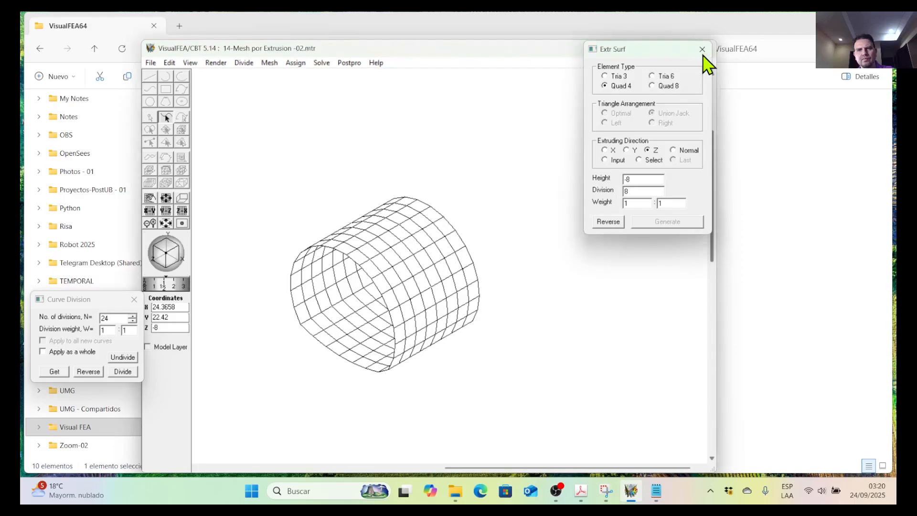
{"action": "left_click", "coordinate": [702, 49]}
Save a copy of the extruded tunnel mesh model as "14-Mesh por Extrusion -02-A".
{"action": "left_click", "coordinate": [152, 63]}
{"action": "left_click", "coordinate": [178, 157]}
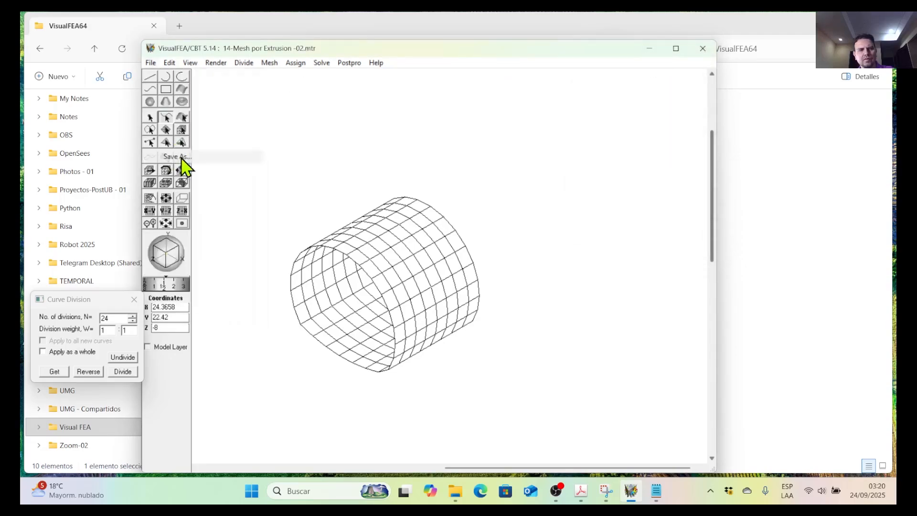
{"action": "left_click", "coordinate": [297, 262]}
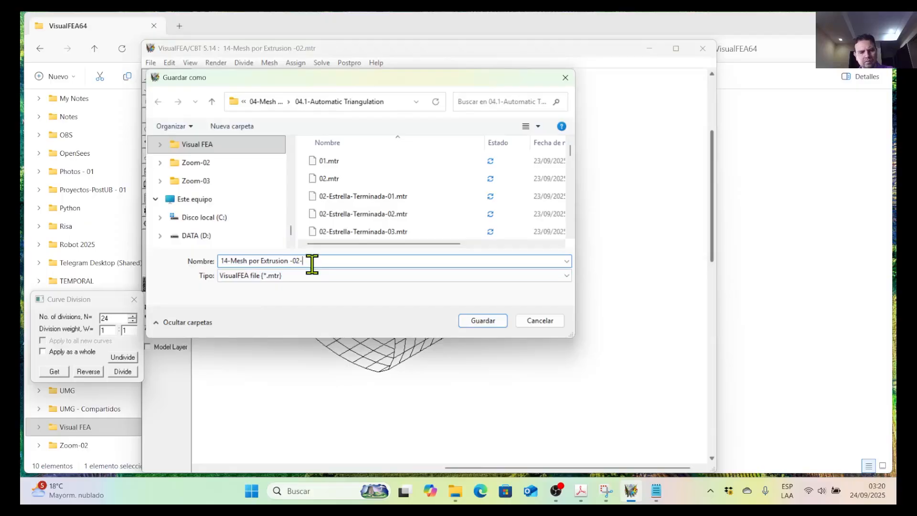
{"action": "left_click", "coordinate": [478, 324]}
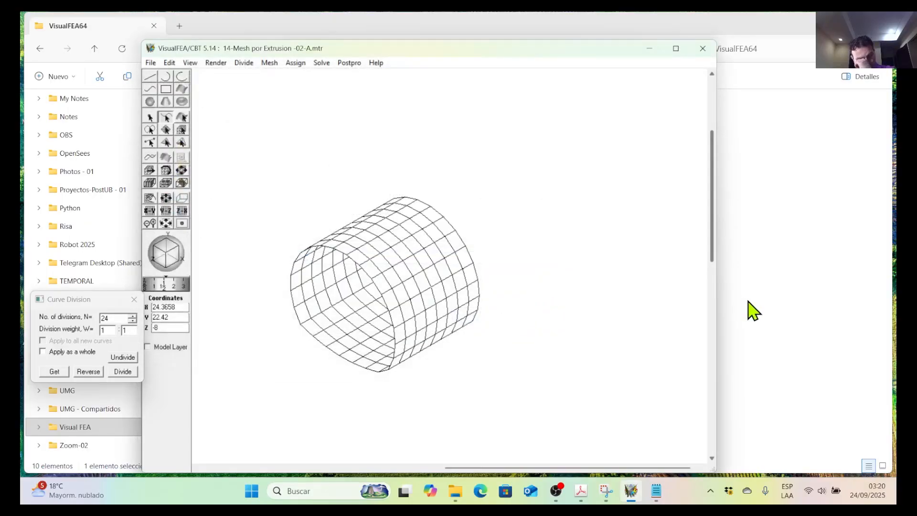
{"action": "left_click", "coordinate": [561, 494]}
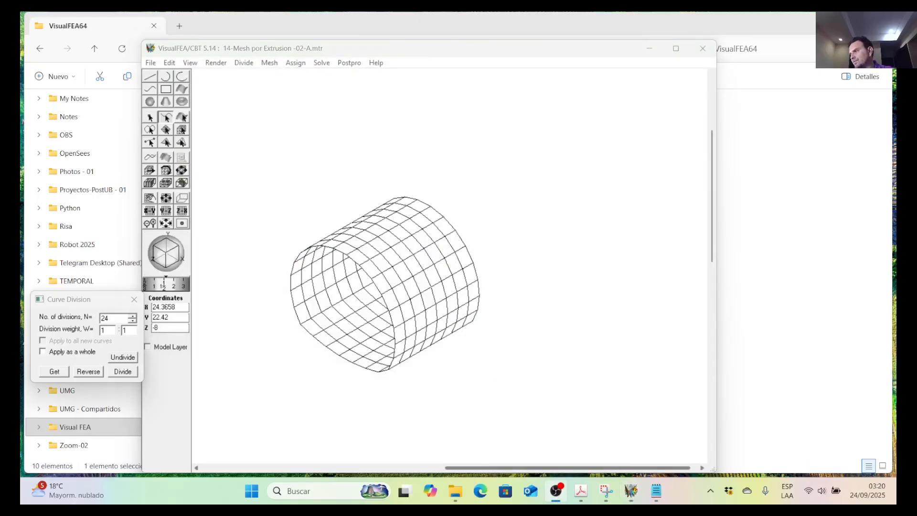
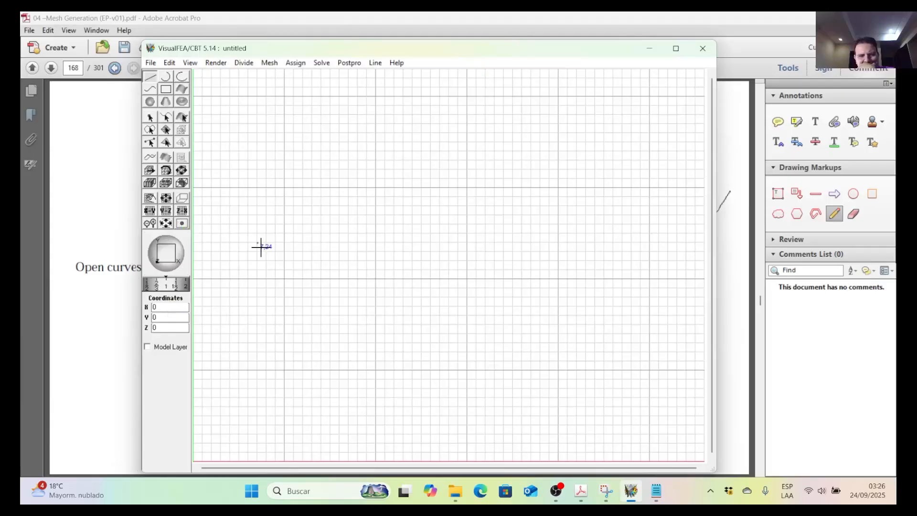
Consult the open-curves figure in Acrobat, and draw a horizontal seed line from (10,20) to (20,20) in VisualFEA.
{"action": "left_click", "coordinate": [229, 31]}
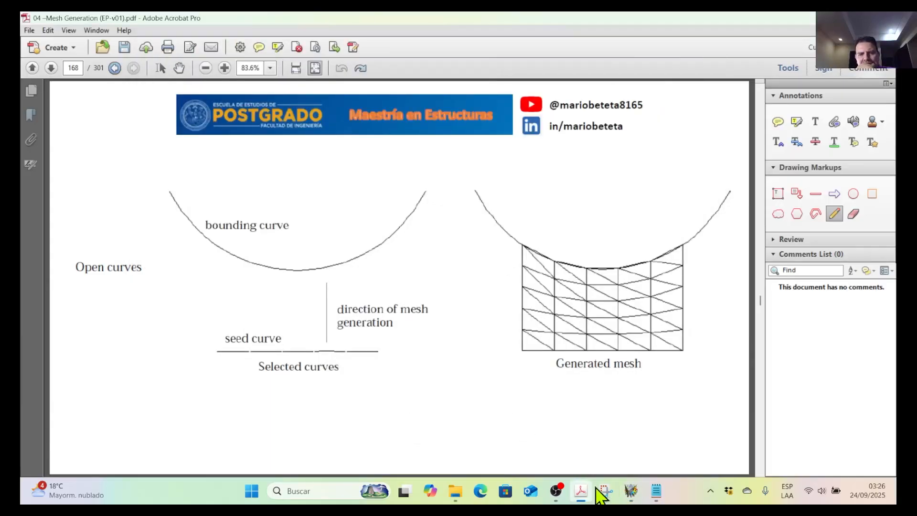
{"action": "left_click", "coordinate": [630, 490]}
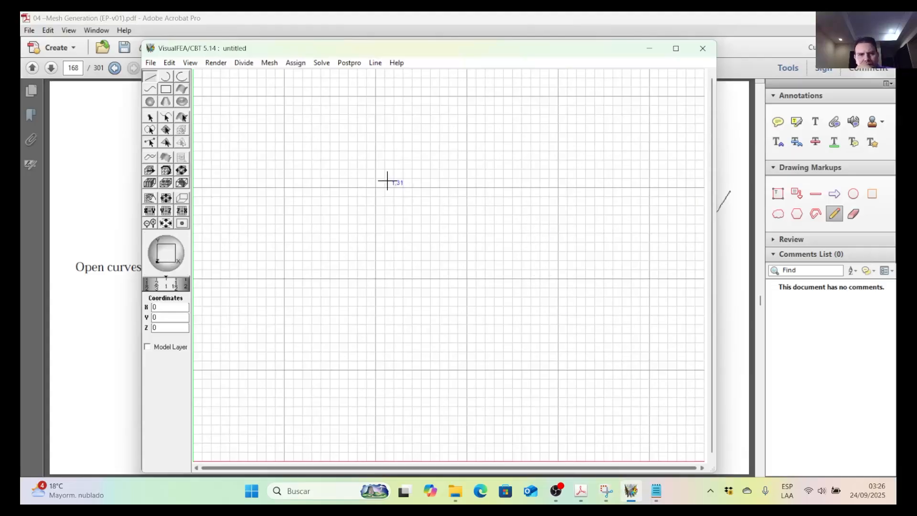
{"action": "left_click", "coordinate": [295, 39]}
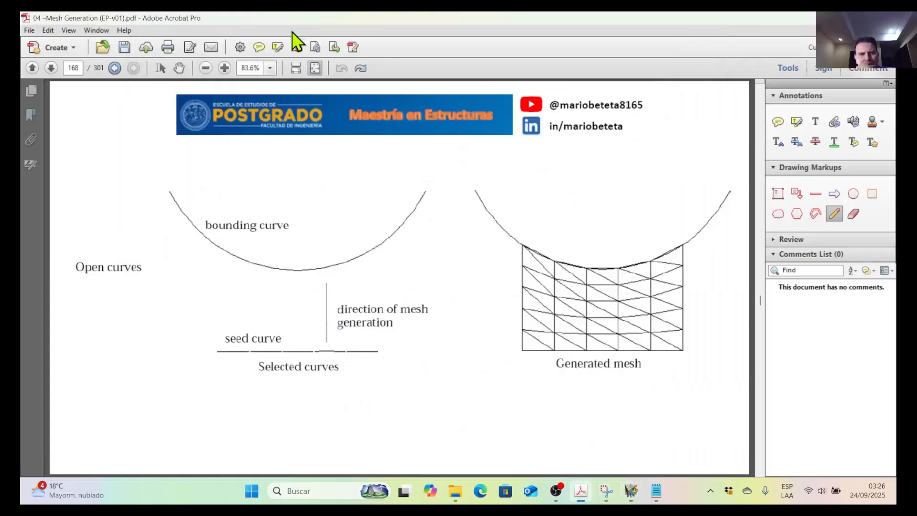
{"action": "mouse_move", "coordinate": [631, 497]}
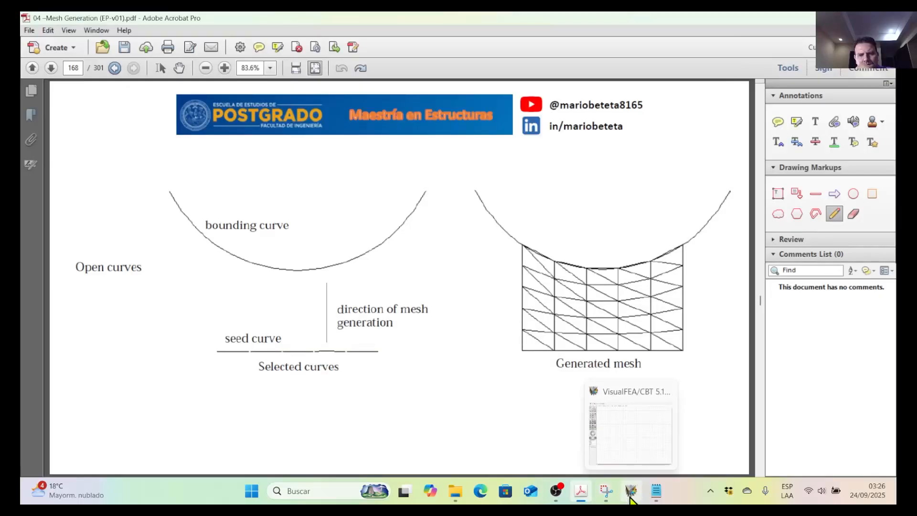
{"action": "left_click", "coordinate": [632, 497]}
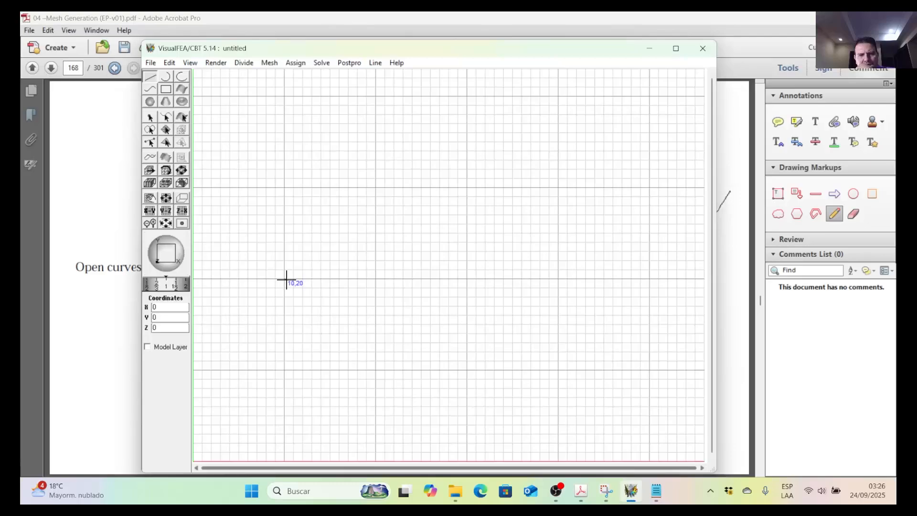
{"action": "left_click", "coordinate": [377, 280]}
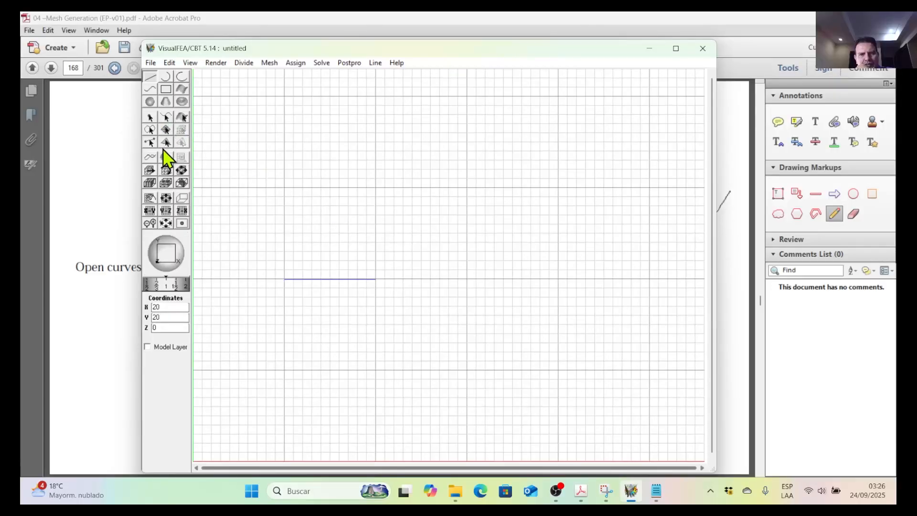
Draw a U-shaped curve above the seed line through (10,30), (12,27), (14,26), (17,26), (18,27) and (20,30).
{"action": "left_click", "coordinate": [150, 90]}
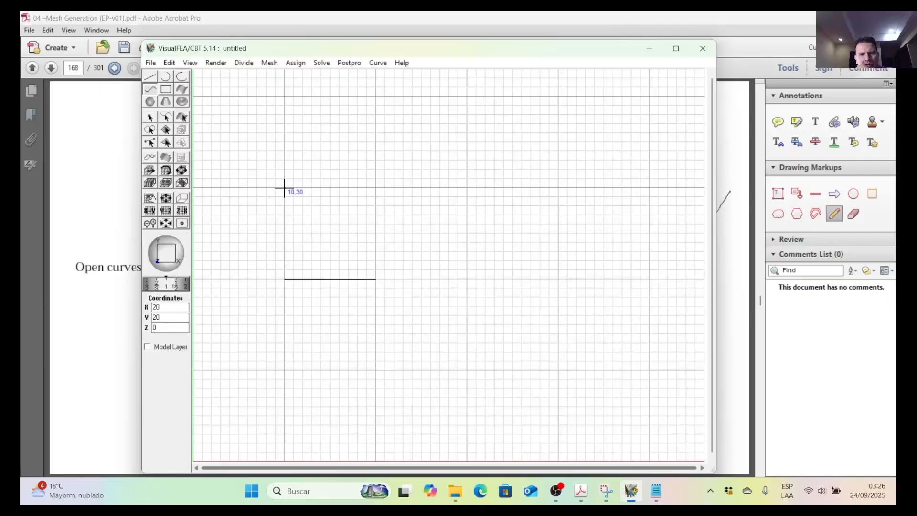
{"action": "left_click", "coordinate": [303, 215]}
{"action": "left_click", "coordinate": [322, 224]}
{"action": "left_click", "coordinate": [338, 231]}
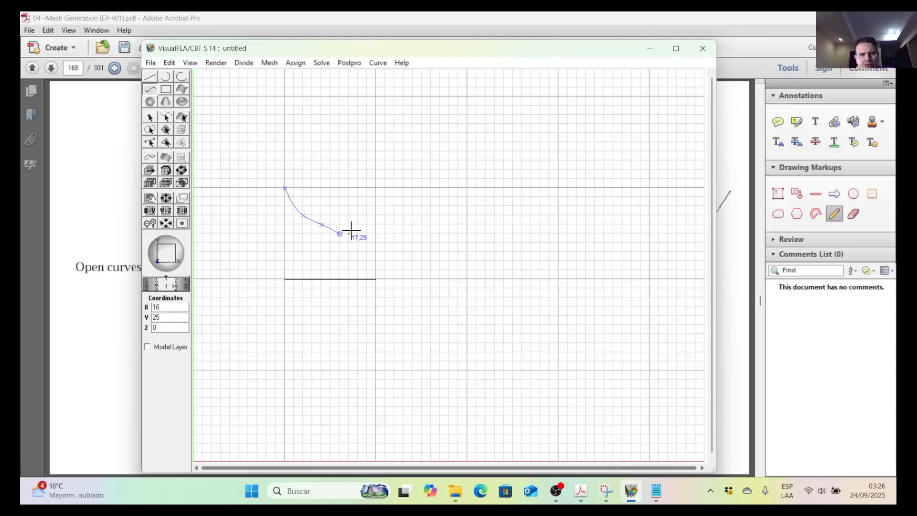
{"action": "left_click", "coordinate": [168, 63]}
{"action": "left_click", "coordinate": [191, 81]}
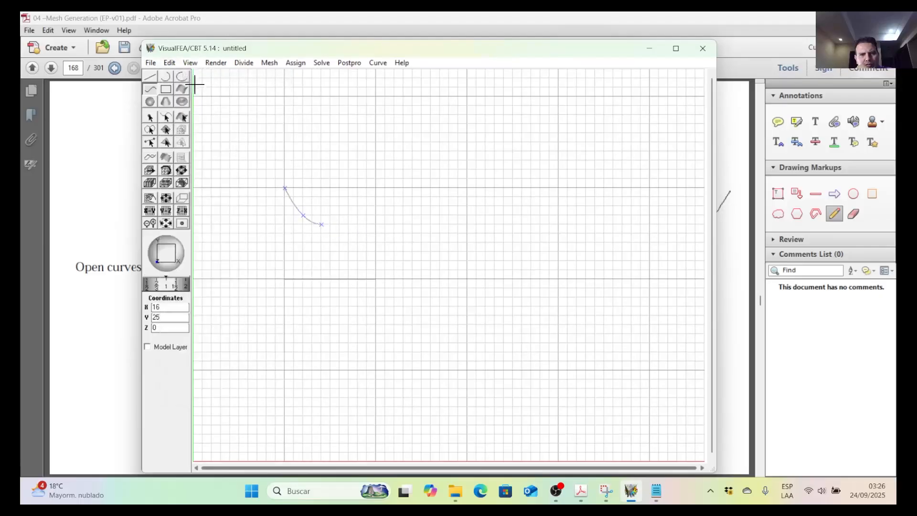
{"action": "left_click", "coordinate": [349, 225]}
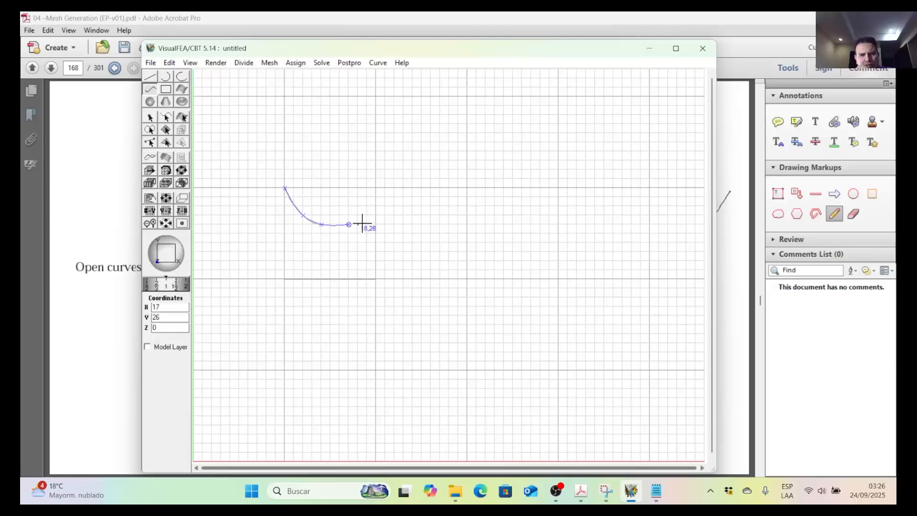
{"action": "left_click", "coordinate": [358, 216]}
{"action": "left_click", "coordinate": [377, 188]}
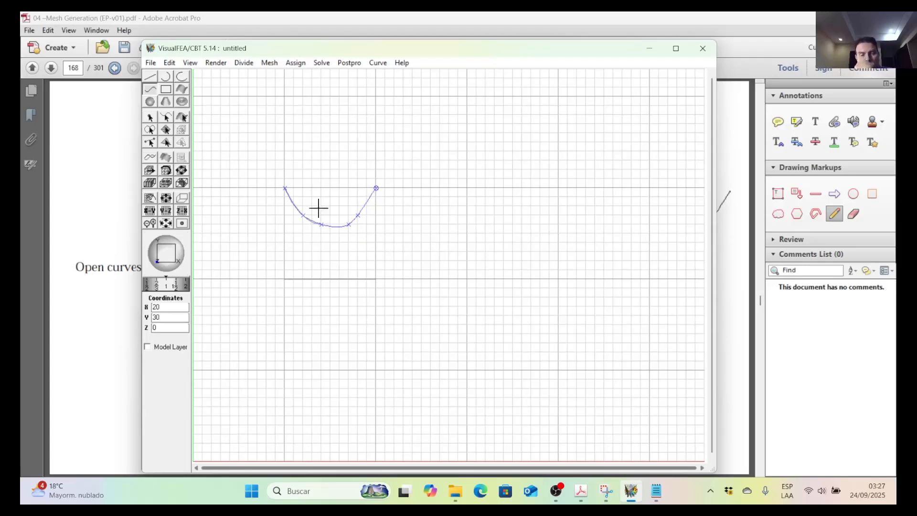
Undo the last curve points and place them again at (17,26), (18,27) and (20,30).
{"action": "left_click", "coordinate": [170, 63]}
{"action": "left_click", "coordinate": [185, 76]}
{"action": "left_click", "coordinate": [170, 63]}
{"action": "left_click", "coordinate": [181, 78]}
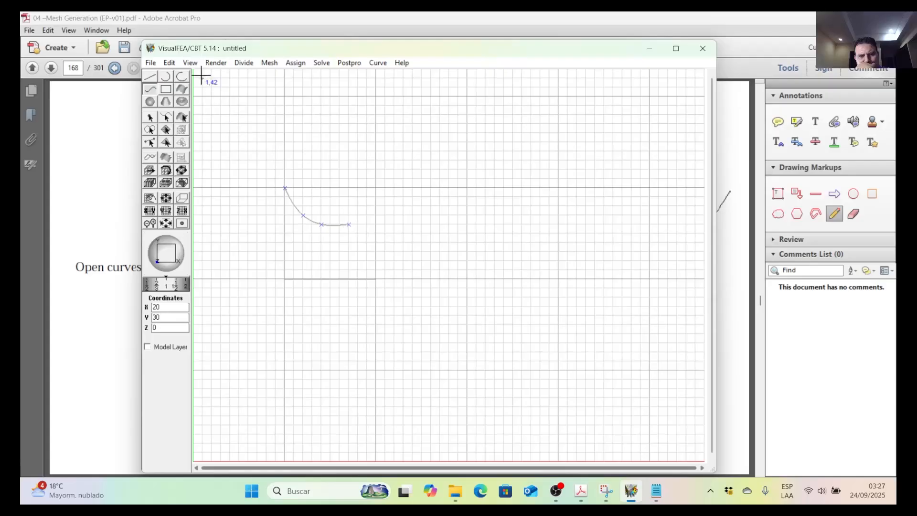
{"action": "left_click", "coordinate": [172, 63]}
{"action": "left_click", "coordinate": [181, 76]}
{"action": "left_click", "coordinate": [349, 225]}
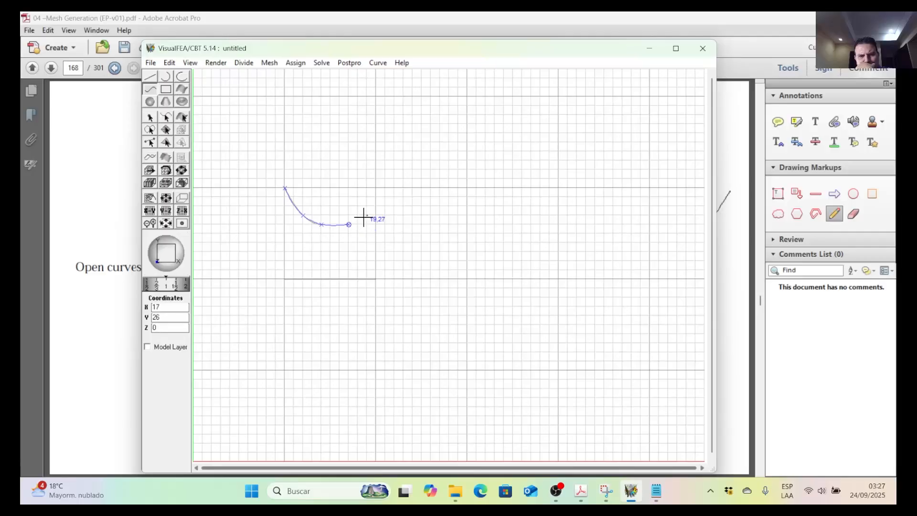
{"action": "left_click", "coordinate": [358, 217]}
{"action": "left_click", "coordinate": [376, 188]}
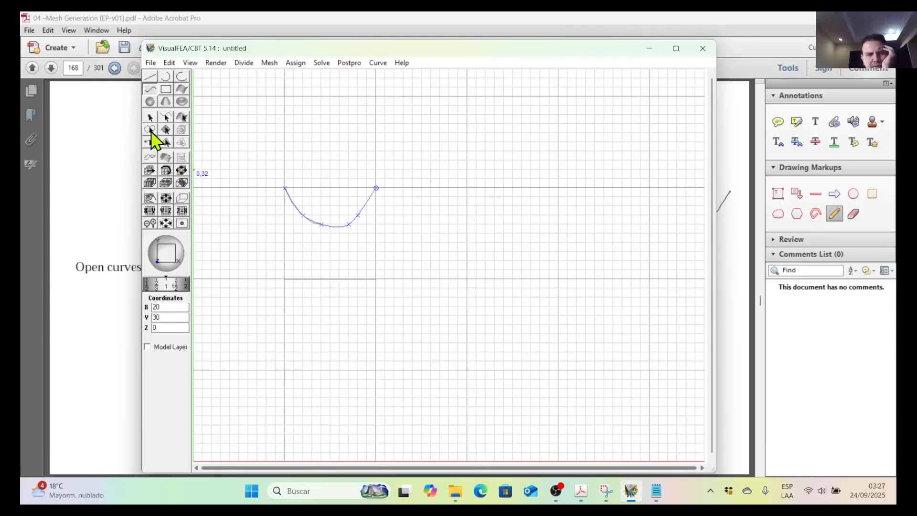
Try reshaping the U-shaped curve by moving its interior points outward, and undo the last point move.
{"action": "left_click", "coordinate": [151, 157]}
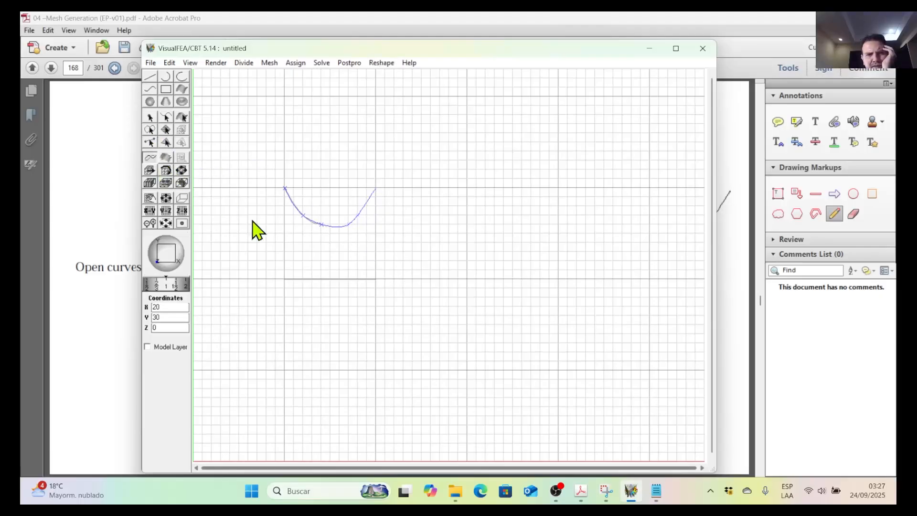
{"action": "left_click", "coordinate": [335, 228]}
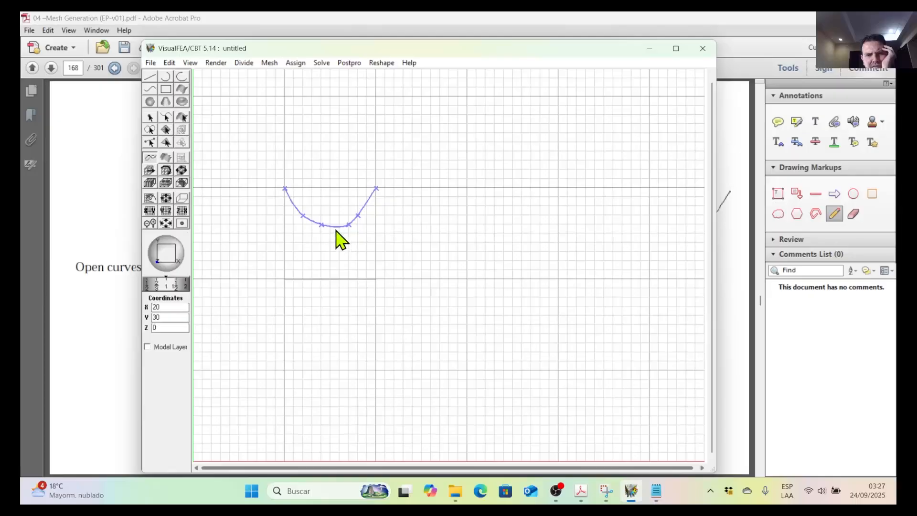
{"action": "left_click", "coordinate": [322, 224]}
{"action": "left_click_drag", "start_coordinate": [319, 225], "coordinate": [364, 219]}
{"action": "left_click_drag", "start_coordinate": [303, 216], "coordinate": [297, 214]}
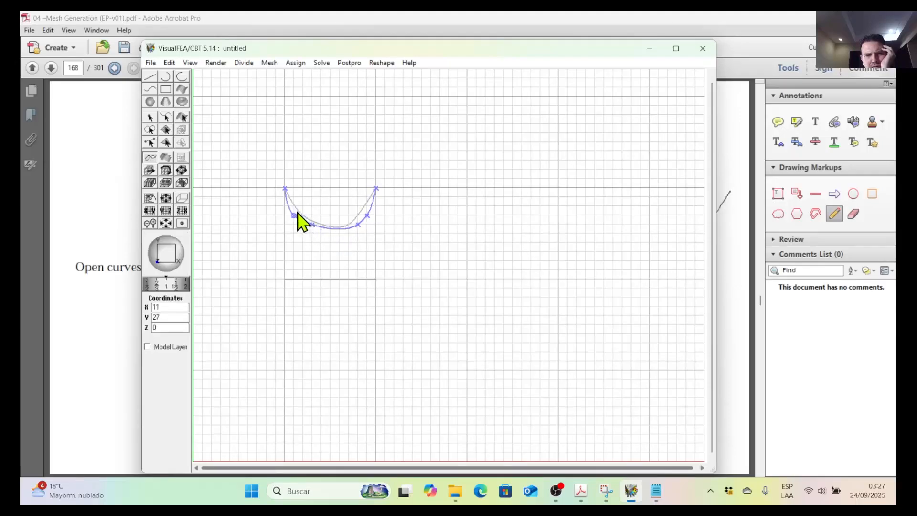
{"action": "left_click_drag", "start_coordinate": [367, 220], "coordinate": [372, 214]}
{"action": "left_click_drag", "start_coordinate": [313, 229], "coordinate": [358, 207]}
{"action": "key", "text": "ctrl+z"}
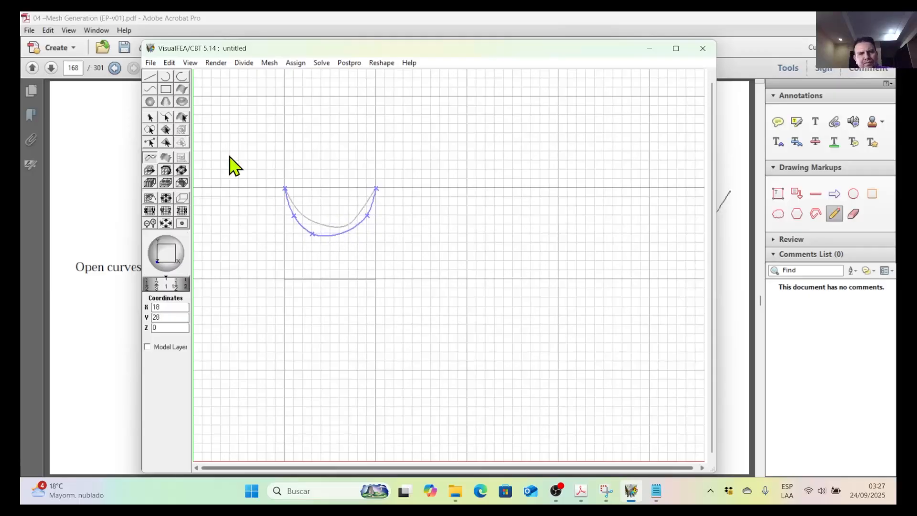
Delete the reshaped curve above the seed line.
{"action": "left_click", "coordinate": [165, 118]}
{"action": "left_click", "coordinate": [341, 234]}
{"action": "key", "text": "Delete"}
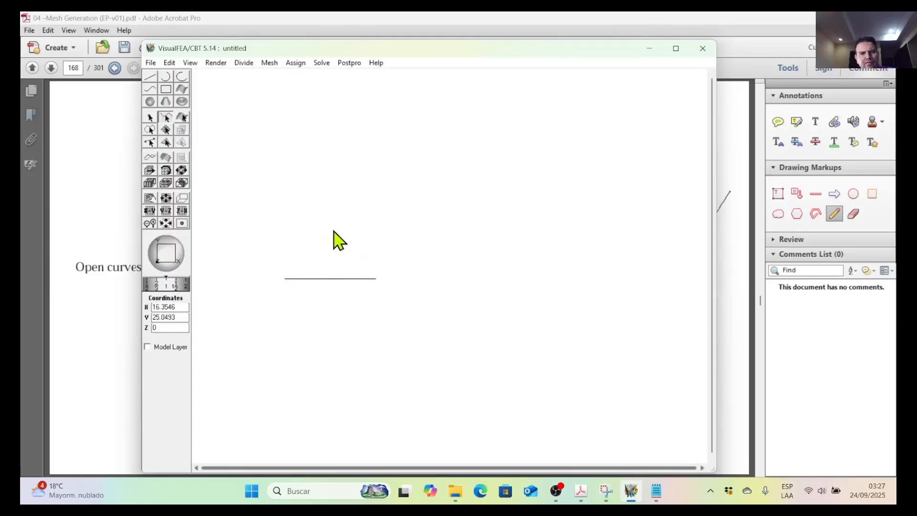
Draw a bounding curve through (10,30), (15,26) and (20,30), and move its middle point to (15,27).
{"action": "left_click", "coordinate": [151, 89]}
{"action": "left_click", "coordinate": [286, 188]}
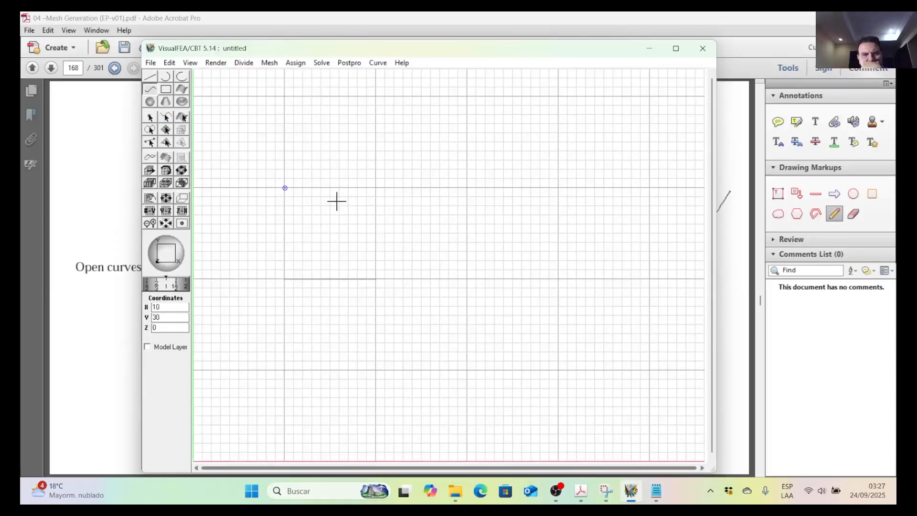
{"action": "left_click", "coordinate": [331, 225]}
{"action": "left_click", "coordinate": [376, 189]}
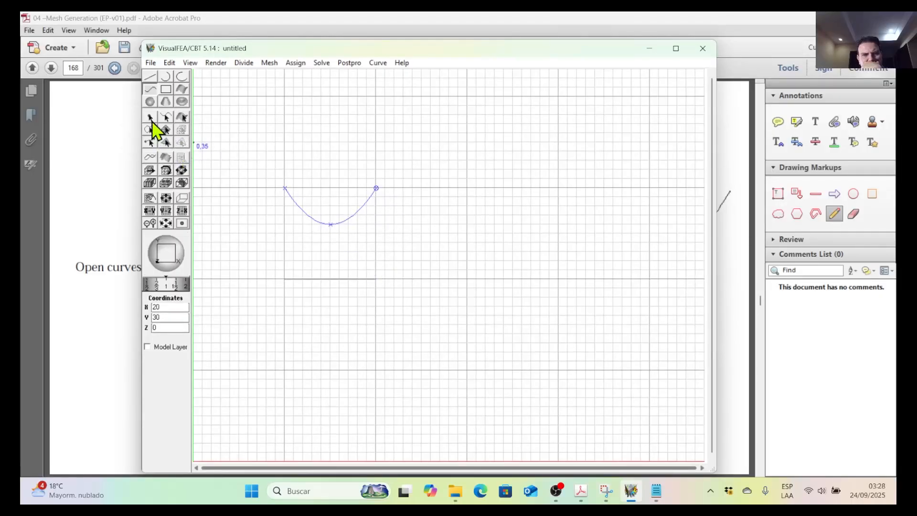
{"action": "left_click", "coordinate": [153, 158]}
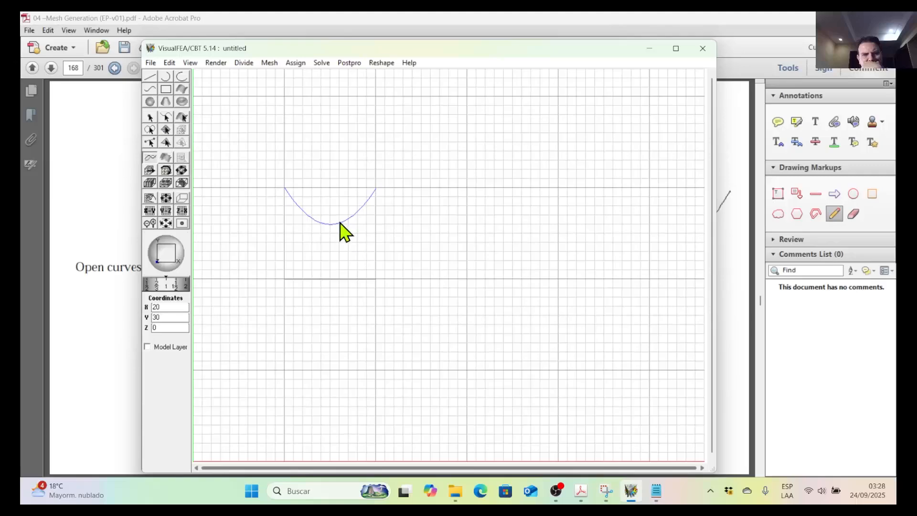
{"action": "mouse_move", "coordinate": [332, 225]}
{"action": "left_mouse_down"}
{"action": "mouse_move", "coordinate": [315, 227]}
{"action": "mouse_move", "coordinate": [329, 228]}
{"action": "mouse_move", "coordinate": [332, 209]}
{"action": "mouse_move", "coordinate": [332, 218]}
{"action": "left_mouse_up"}
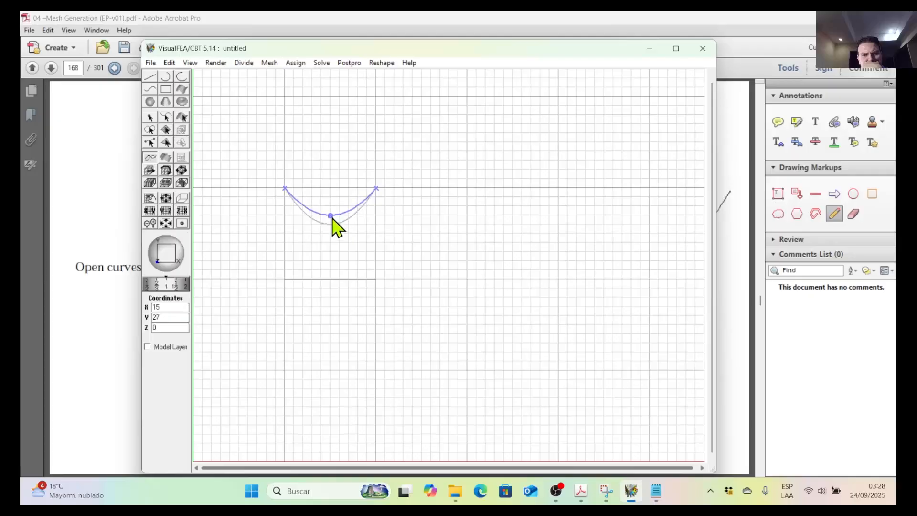
{"action": "left_click", "coordinate": [348, 250]}
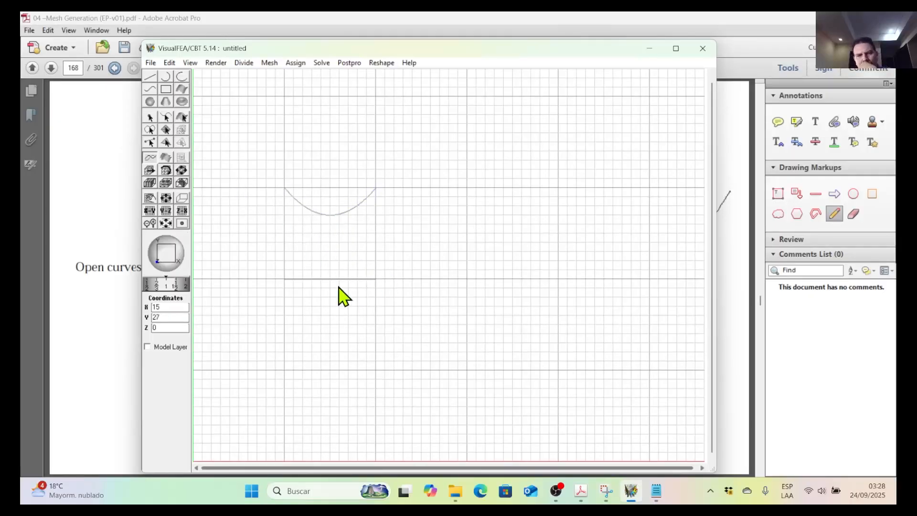
Divide the straight seed line into 4 segments with equal weighting.
{"action": "left_click", "coordinate": [306, 279]}
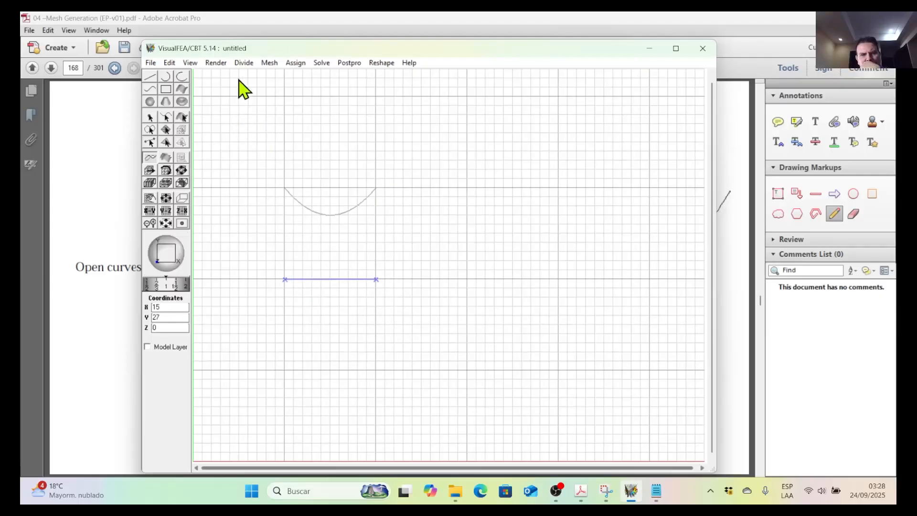
{"action": "left_click", "coordinate": [243, 62]}
{"action": "left_click", "coordinate": [269, 144]}
{"action": "left_click", "coordinate": [342, 316]}
{"action": "left_click", "coordinate": [166, 117]}
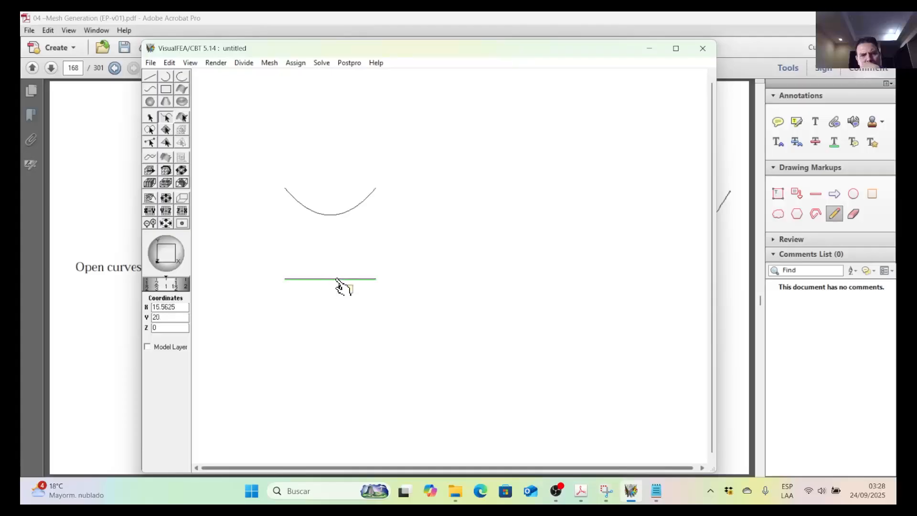
{"action": "left_click", "coordinate": [329, 278]}
{"action": "left_click", "coordinate": [244, 62]}
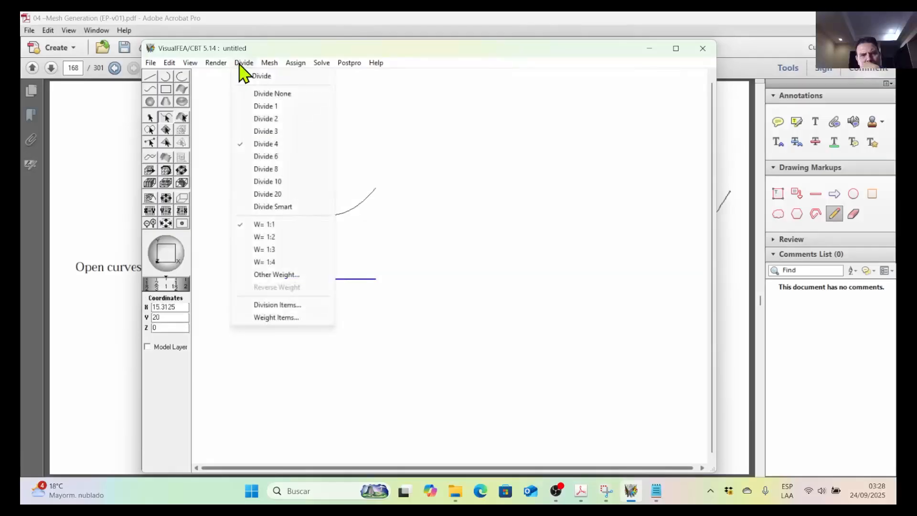
{"action": "left_click", "coordinate": [275, 144]}
{"action": "left_click", "coordinate": [385, 260]}
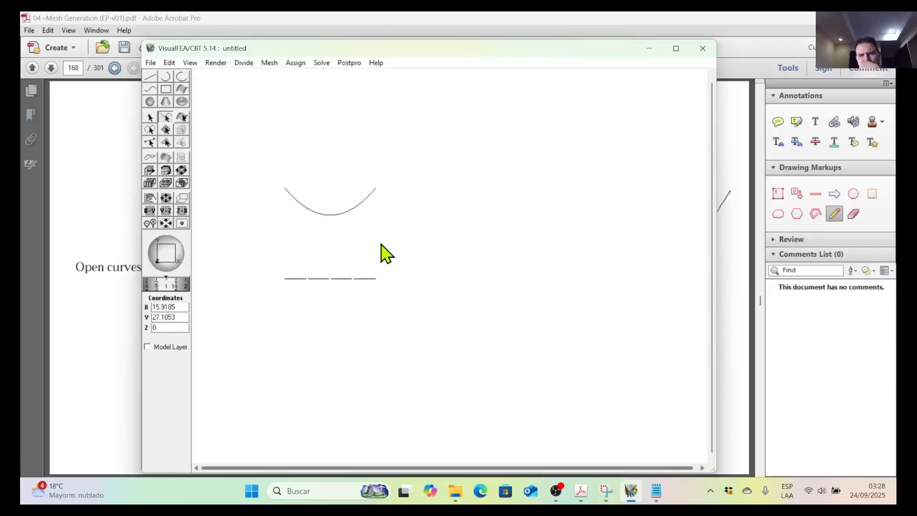
Look up the Extrude to Curve command in the mesh generation PDF in Acrobat.
{"action": "left_click", "coordinate": [270, 63]}
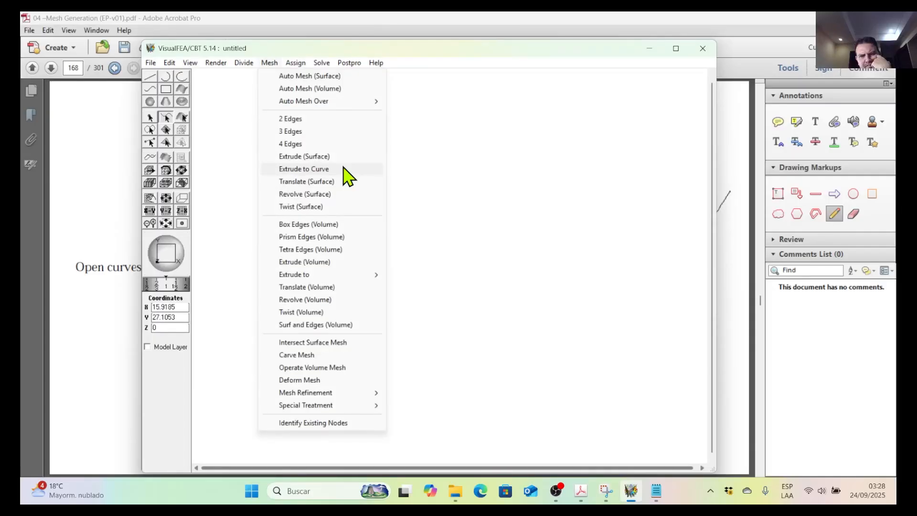
{"action": "left_click", "coordinate": [417, 56]}
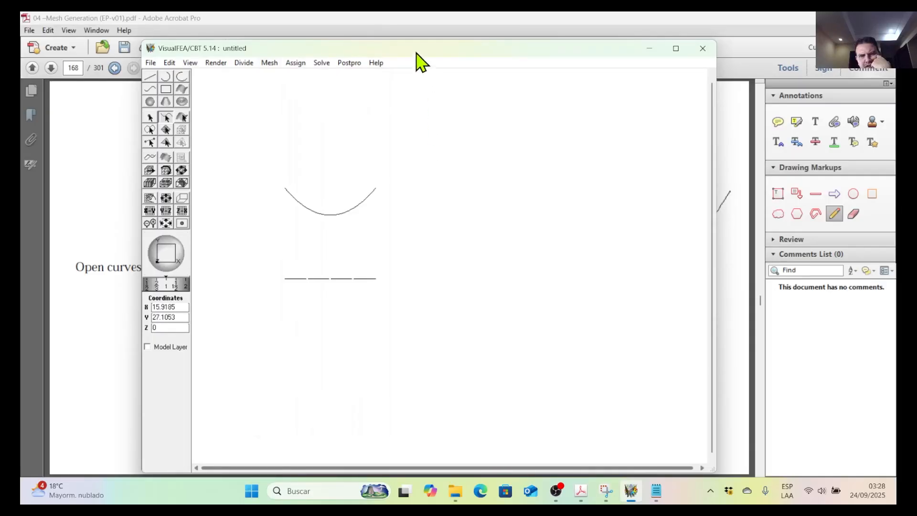
{"action": "left_click", "coordinate": [581, 492]}
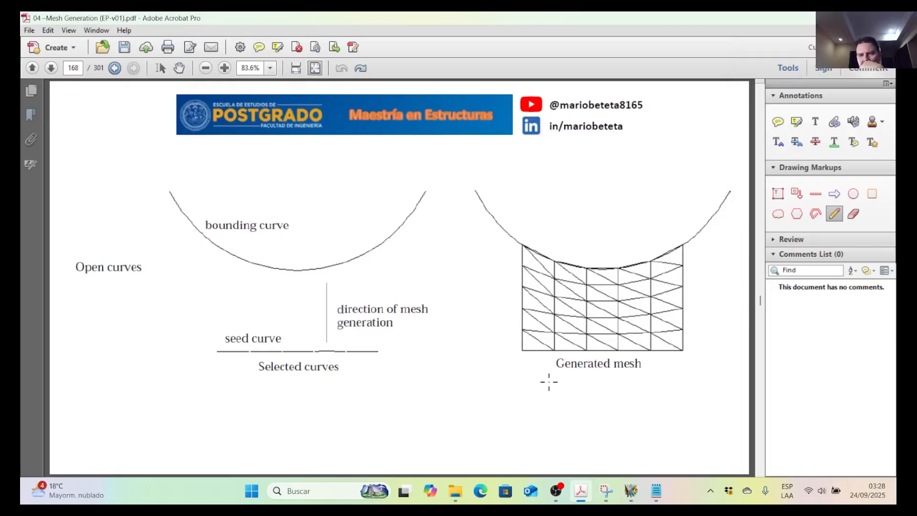
{"action": "scroll", "coordinate": [550, 384], "scroll_direction": "up", "scroll_amount": 8}
{"action": "scroll", "coordinate": [549, 382], "scroll_direction": "up", "scroll_amount": 5}
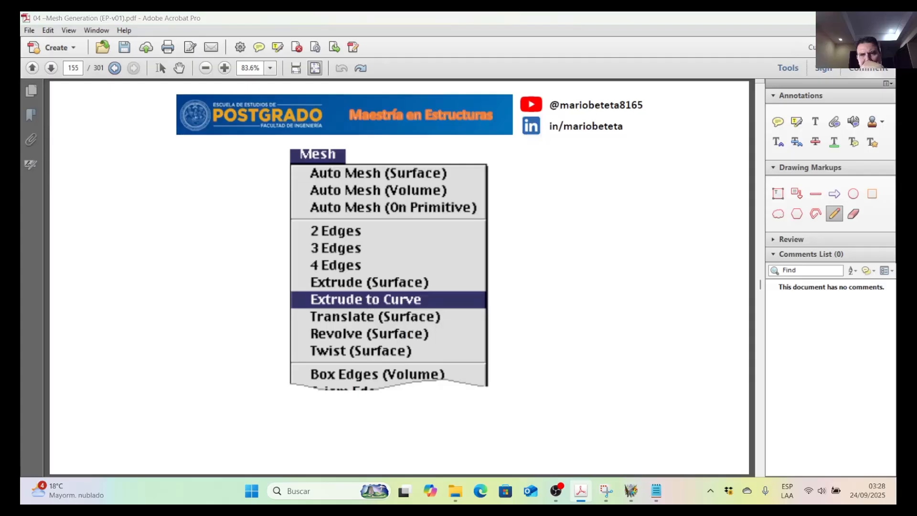
{"action": "left_click", "coordinate": [830, 18]}
Switch to VisualFEA and set the divided straight seed line as the source curve of an Extrude to Curve mesh.
{"action": "left_click", "coordinate": [368, 279]}
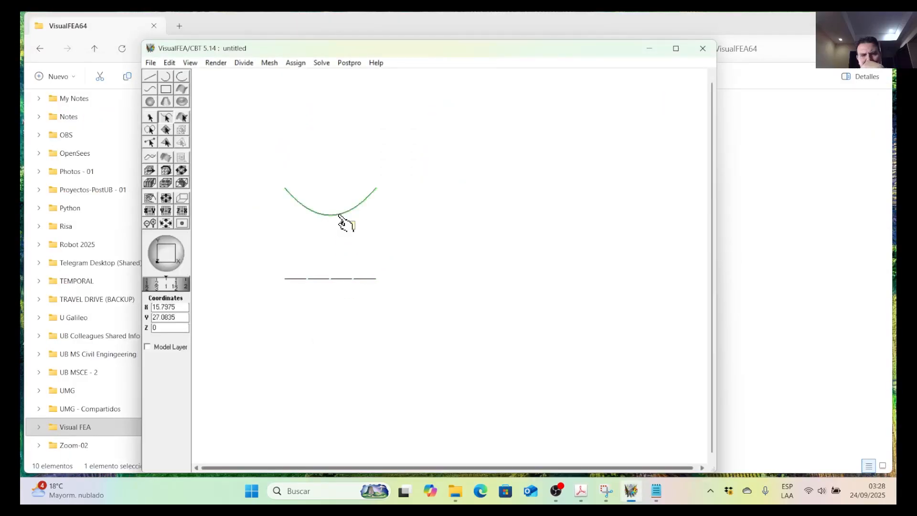
{"action": "left_click", "coordinate": [270, 63]}
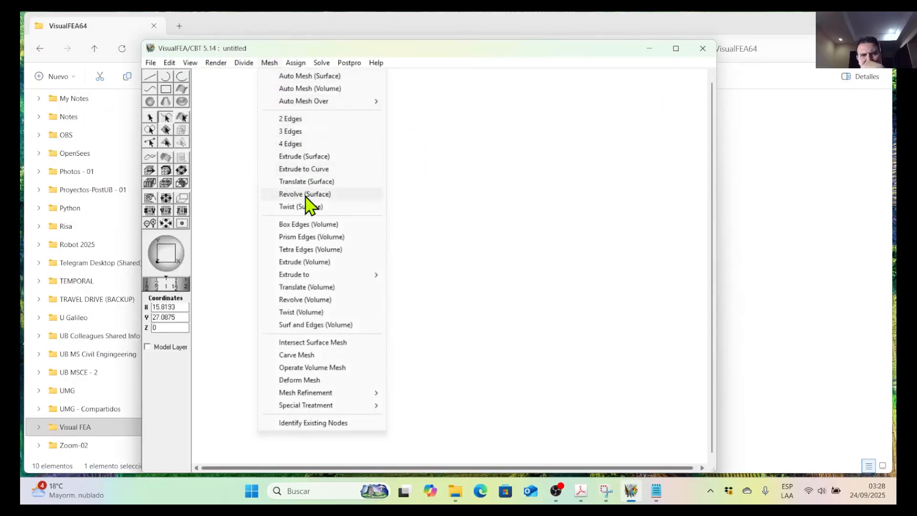
{"action": "left_click", "coordinate": [317, 169]}
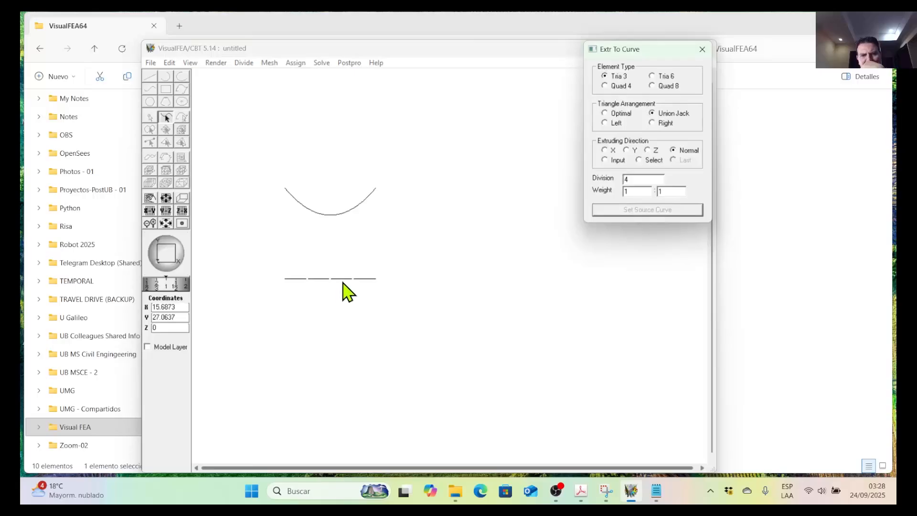
{"action": "left_click", "coordinate": [344, 282]}
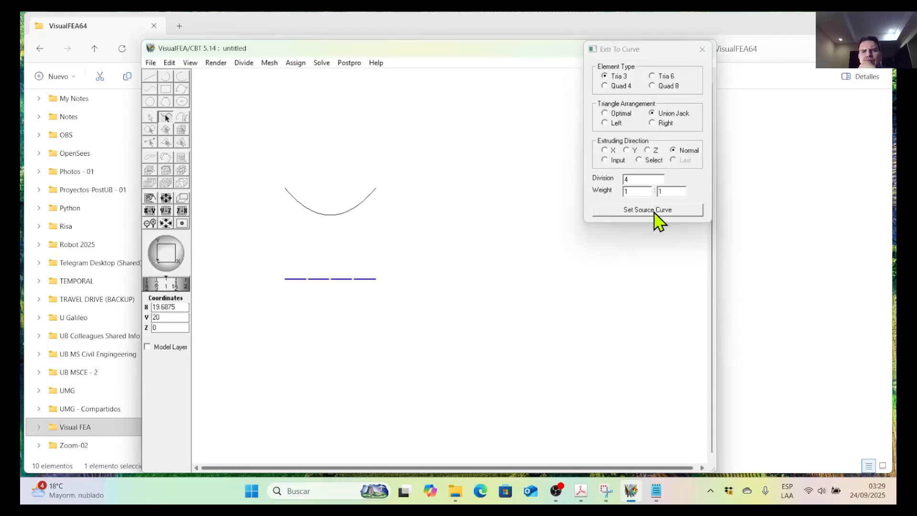
{"action": "left_click", "coordinate": [655, 212]}
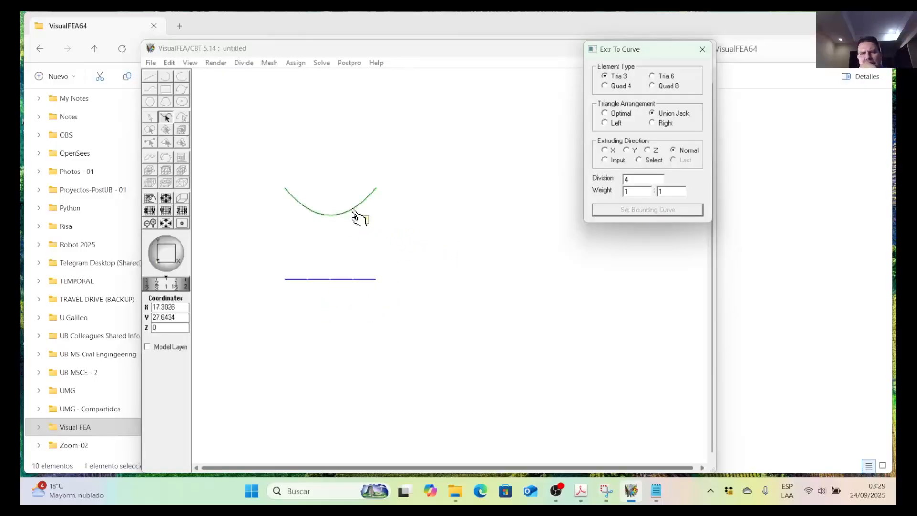
Generate the mesh up to the upper bounding curve with Quad 4 elements and 6 divisions.
{"action": "left_click", "coordinate": [356, 216]}
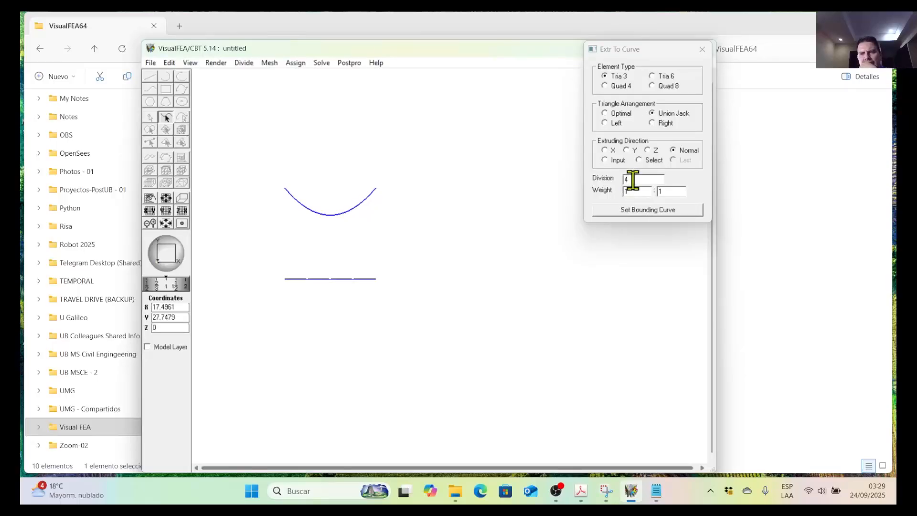
{"action": "double_click", "coordinate": [630, 179]}
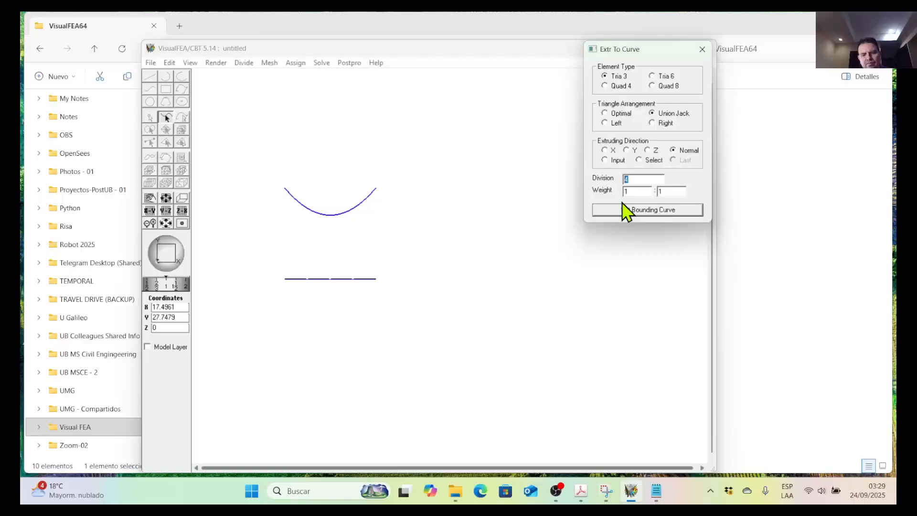
{"action": "type", "text": "6"}
{"action": "left_click", "coordinate": [621, 86]}
{"action": "left_click", "coordinate": [653, 213]}
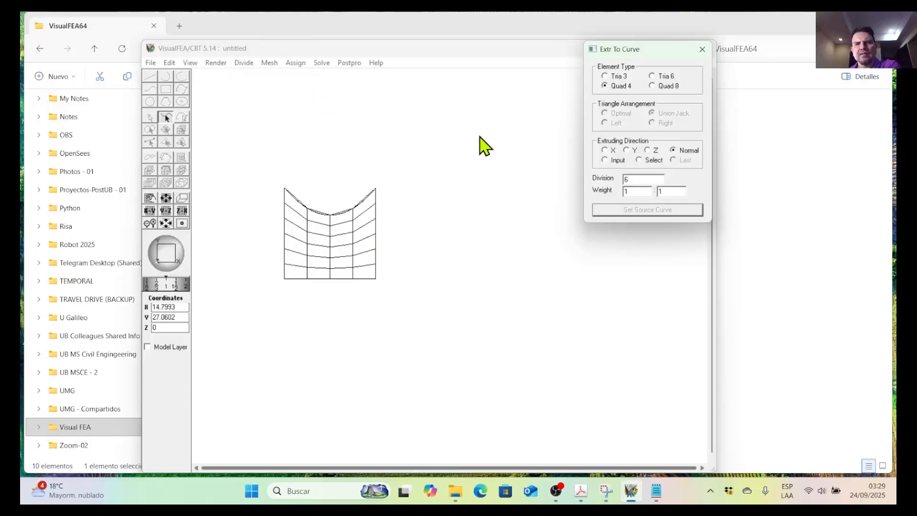
Undo the extruded mesh and the mistaken selection of the undivided upper curve as source curve.
{"action": "left_click", "coordinate": [170, 63]}
{"action": "left_click", "coordinate": [180, 77]}
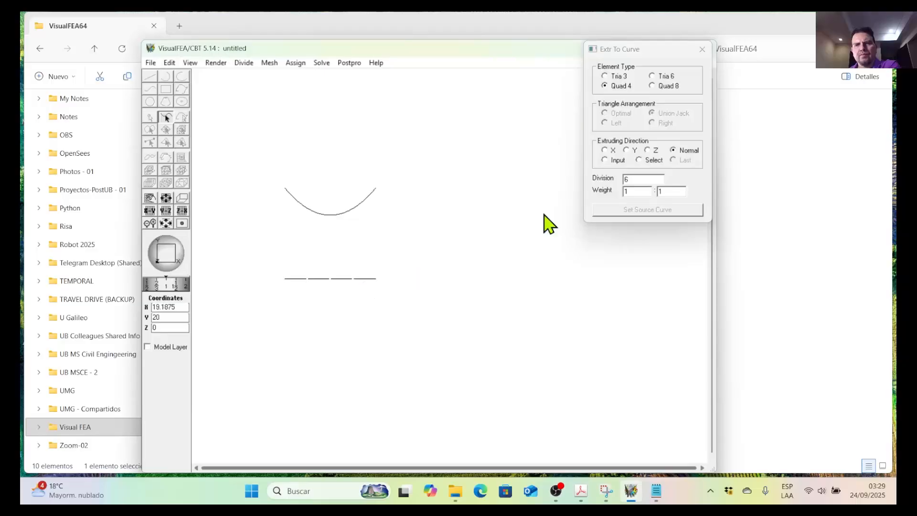
{"action": "double_click", "coordinate": [627, 180]}
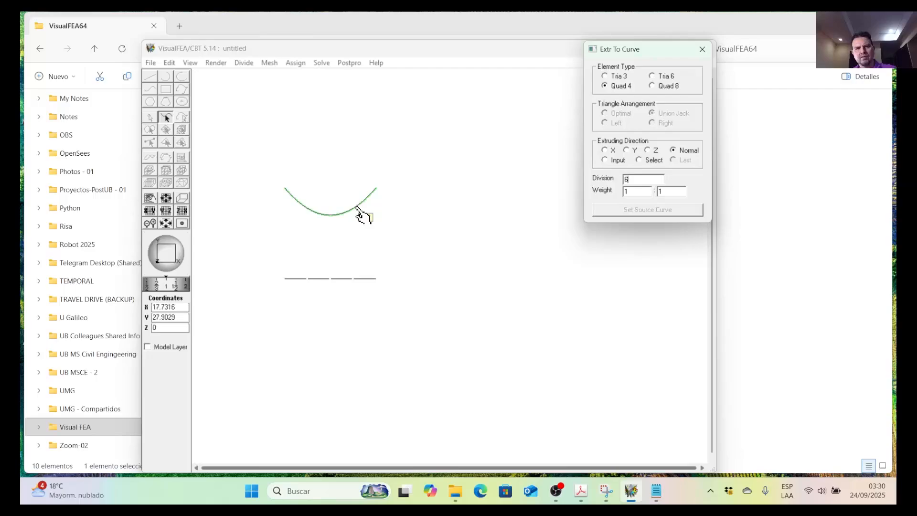
{"action": "left_click", "coordinate": [359, 214]}
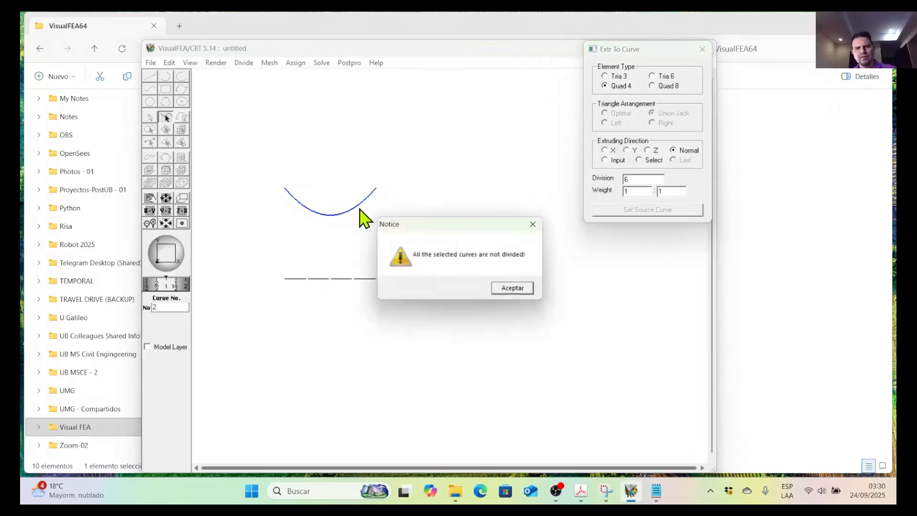
{"action": "left_click", "coordinate": [510, 289]}
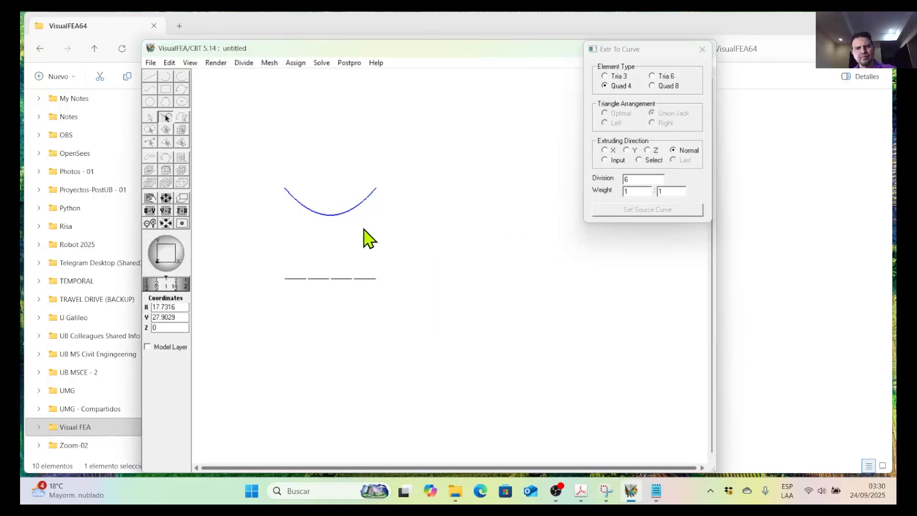
{"action": "left_click", "coordinate": [169, 63]}
{"action": "left_click", "coordinate": [178, 76]}
Extrude the seed line up to the bounding curve again with Quad 4 elements and 6 divisions, and undo the mesh.
{"action": "left_click", "coordinate": [337, 280]}
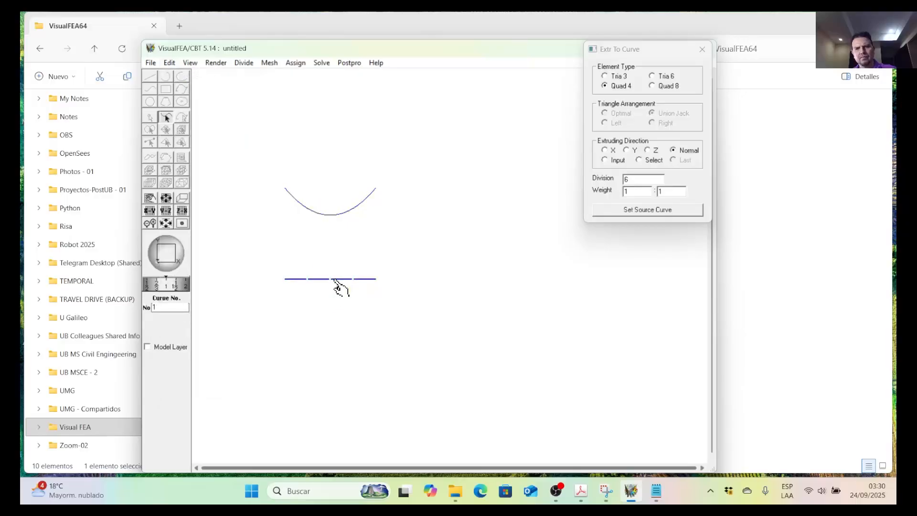
{"action": "left_click", "coordinate": [622, 214]}
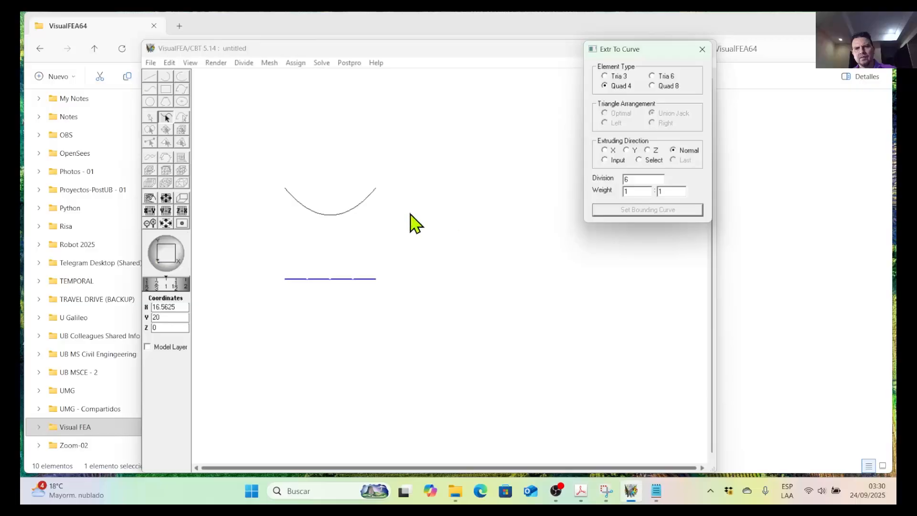
{"action": "left_click", "coordinate": [362, 206]}
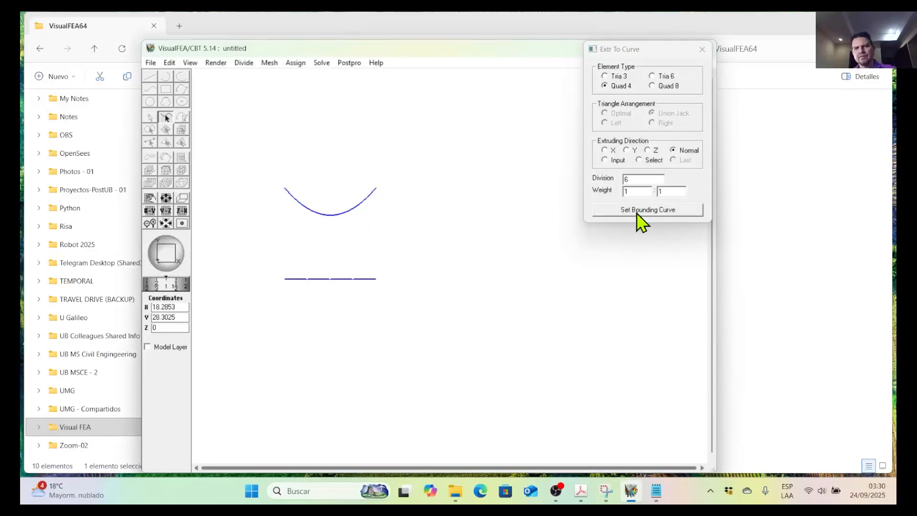
{"action": "left_click", "coordinate": [638, 213]}
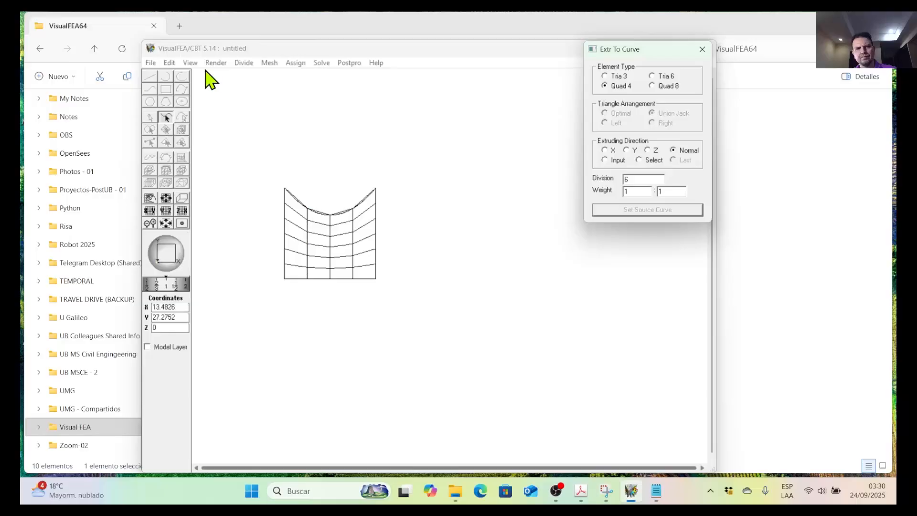
{"action": "left_click", "coordinate": [172, 63]}
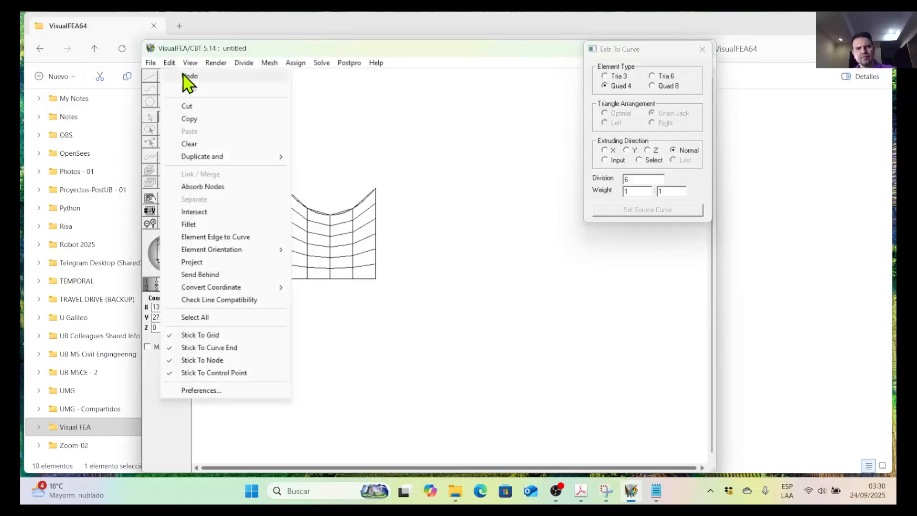
{"action": "left_click", "coordinate": [187, 76]}
Extrude the seed line up to the bounding curve with Quad 4 elements and 4 divisions.
{"action": "double_click", "coordinate": [641, 180]}
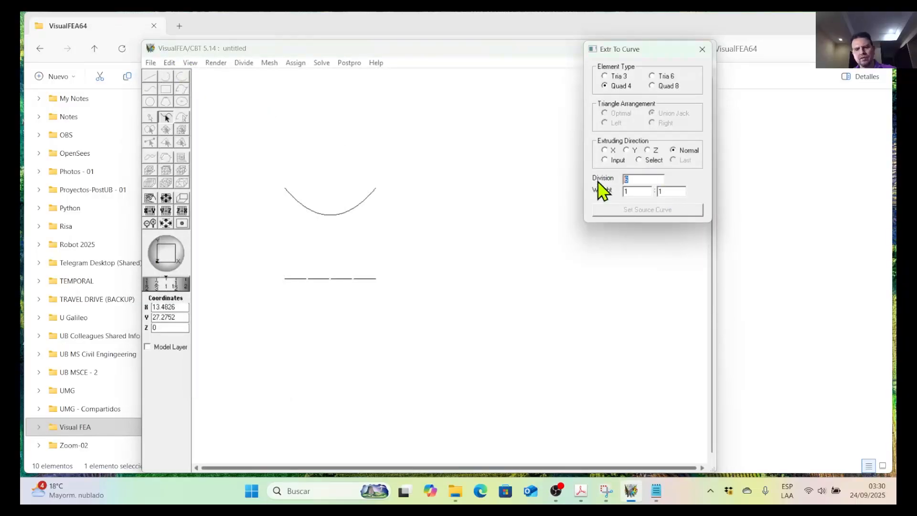
{"action": "type", "text": "4"}
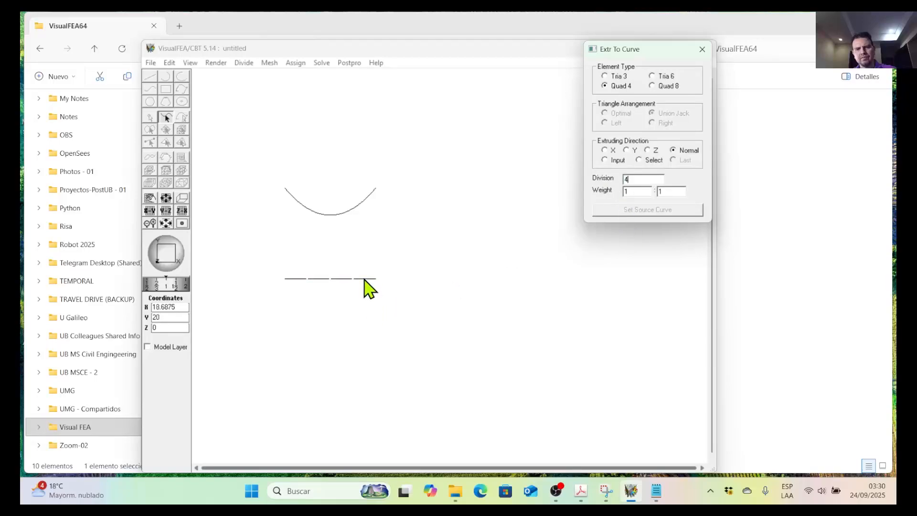
{"action": "left_click", "coordinate": [366, 280]}
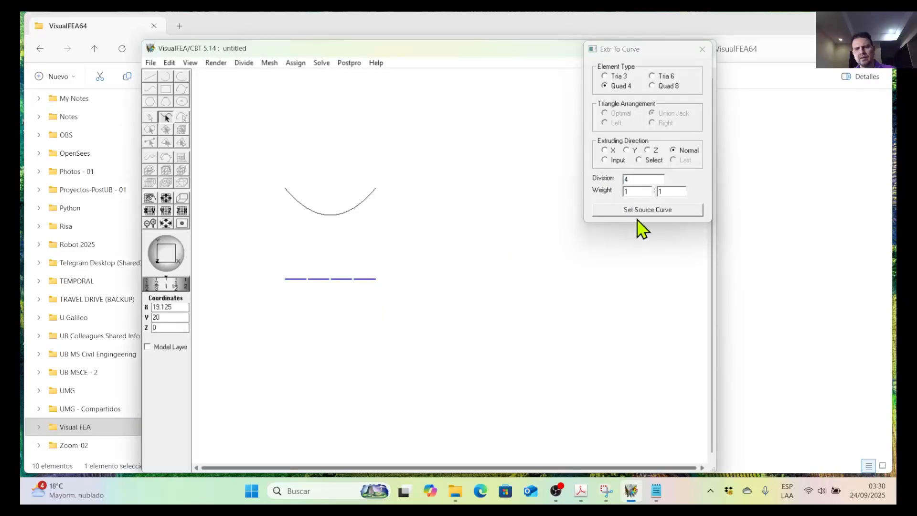
{"action": "left_click", "coordinate": [641, 214]}
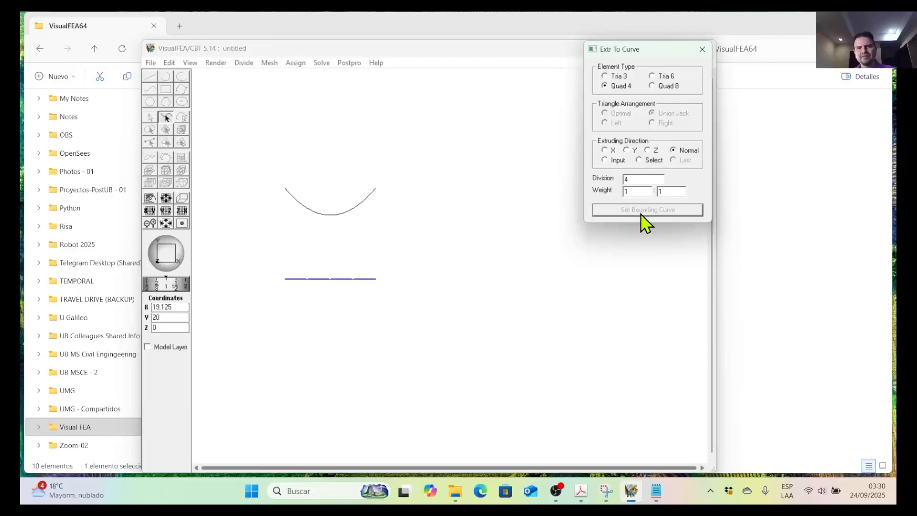
{"action": "left_click", "coordinate": [363, 206]}
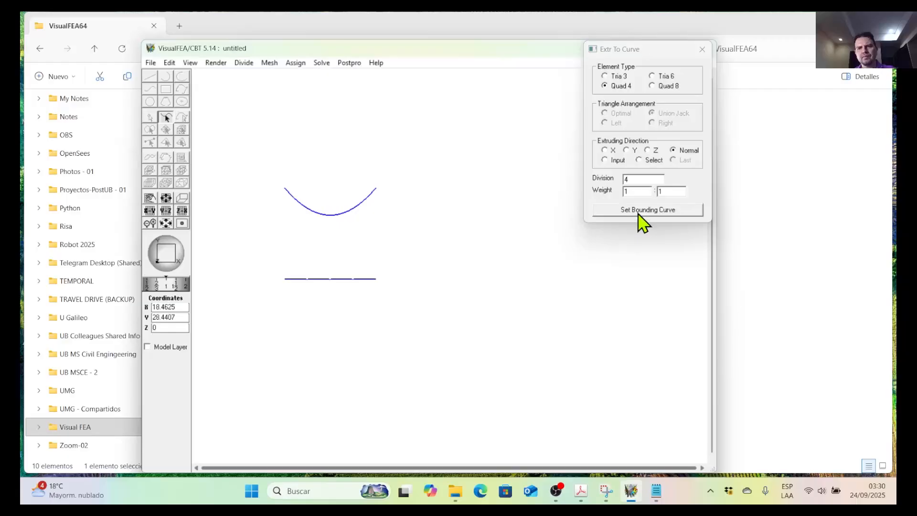
{"action": "left_click", "coordinate": [641, 220]}
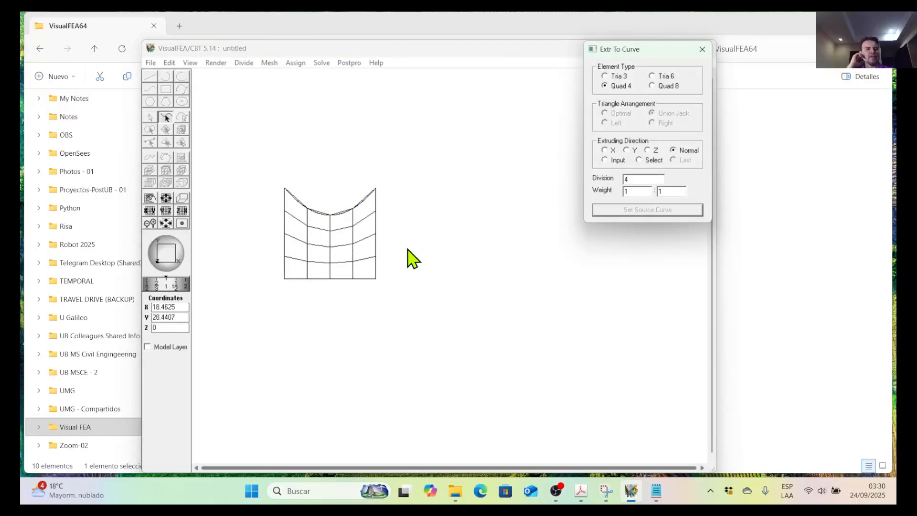
Close the Extrude to Curve settings and delete the generated surface mesh.
{"action": "left_click", "coordinate": [170, 63]}
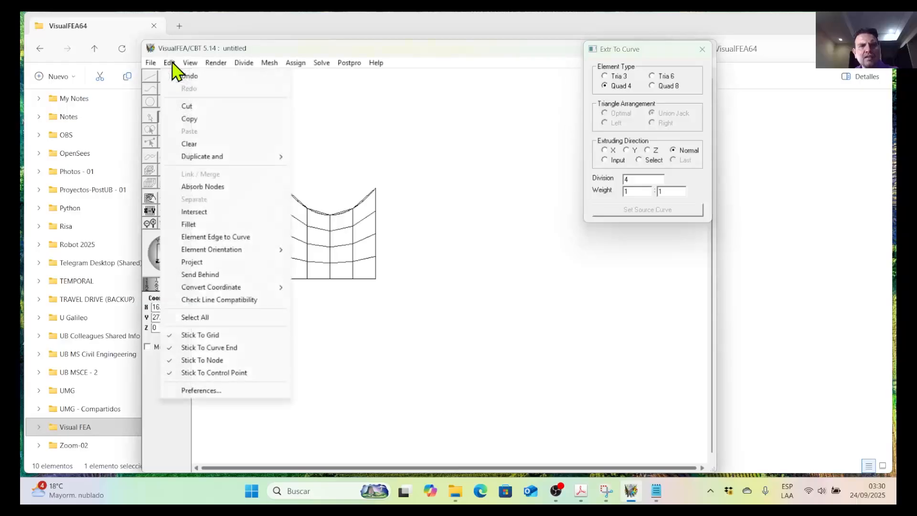
{"action": "left_click", "coordinate": [702, 49]}
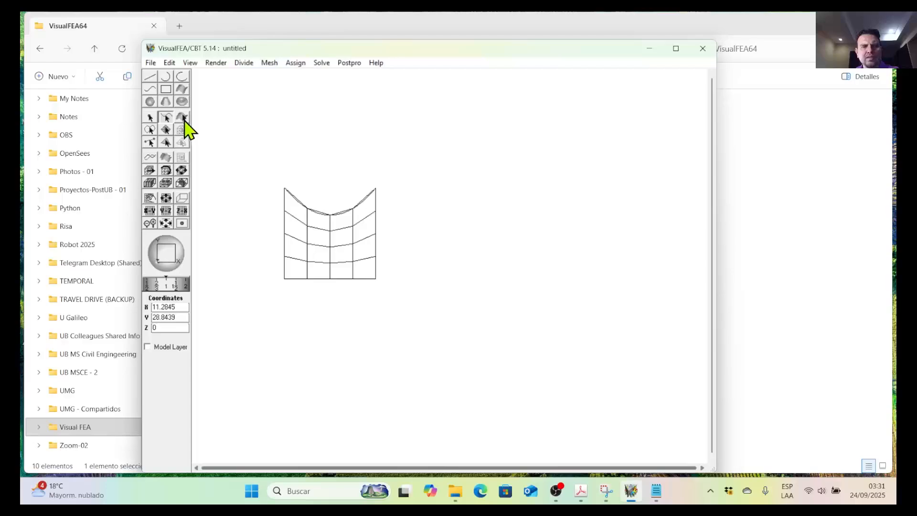
{"action": "left_click", "coordinate": [167, 131]}
{"action": "left_click", "coordinate": [294, 224]}
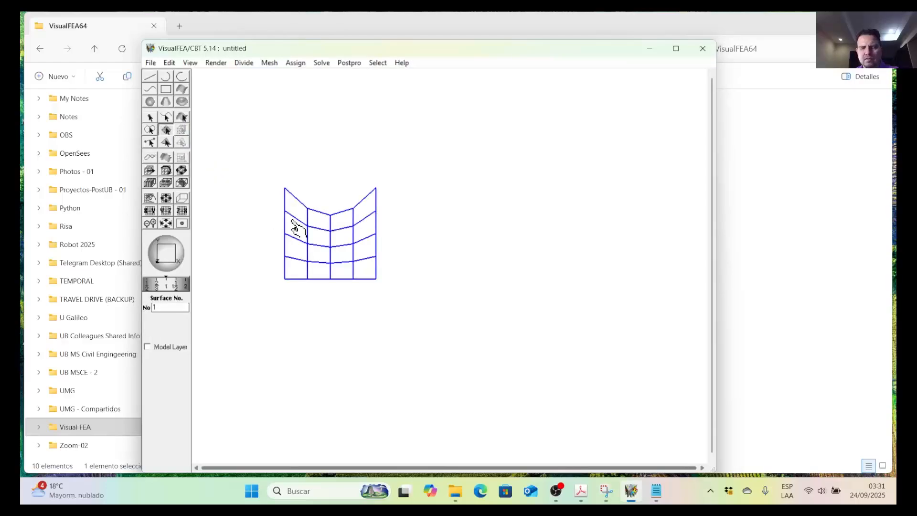
{"action": "key", "text": "Delete"}
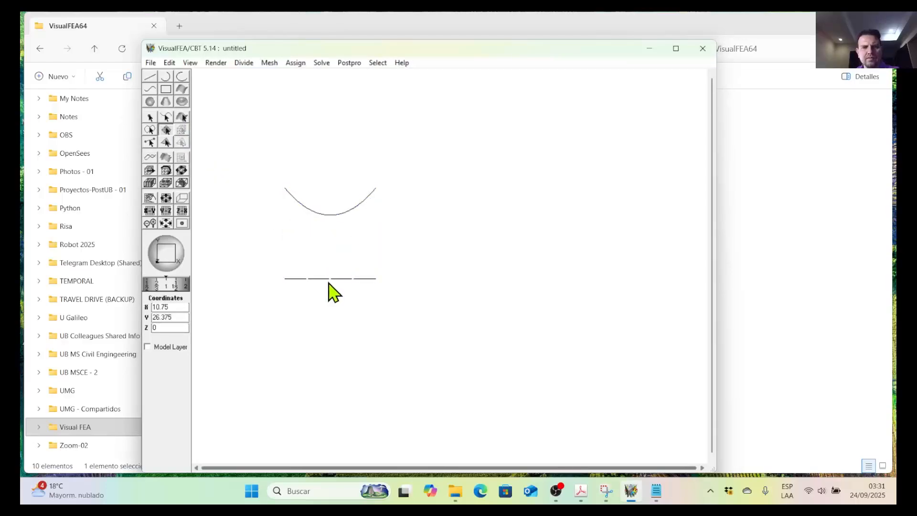
Divide the straight seed line into 8 segments.
{"action": "left_click", "coordinate": [166, 117]}
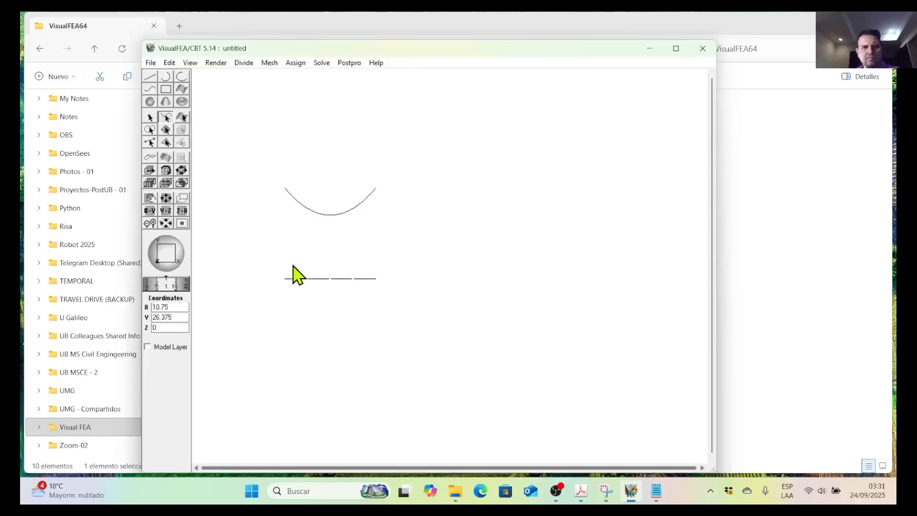
{"action": "left_click", "coordinate": [316, 280]}
{"action": "left_click", "coordinate": [244, 62]}
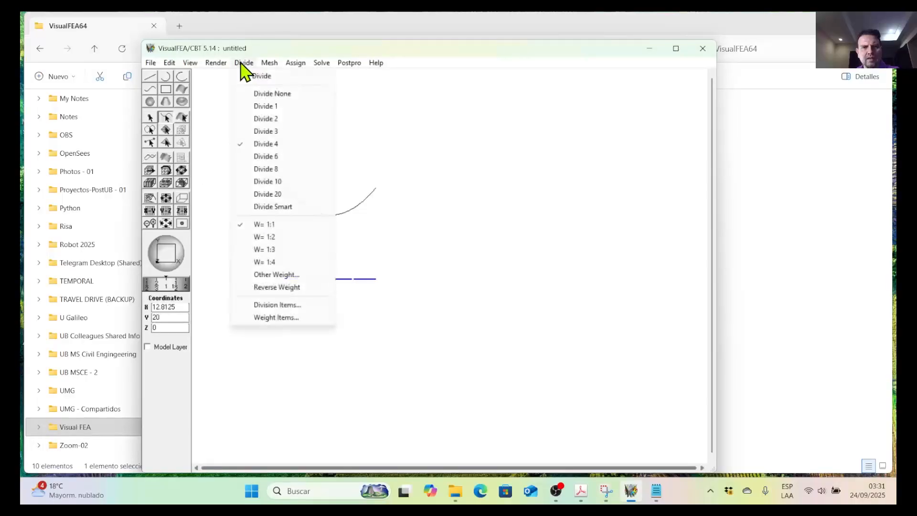
{"action": "left_click", "coordinate": [282, 170]}
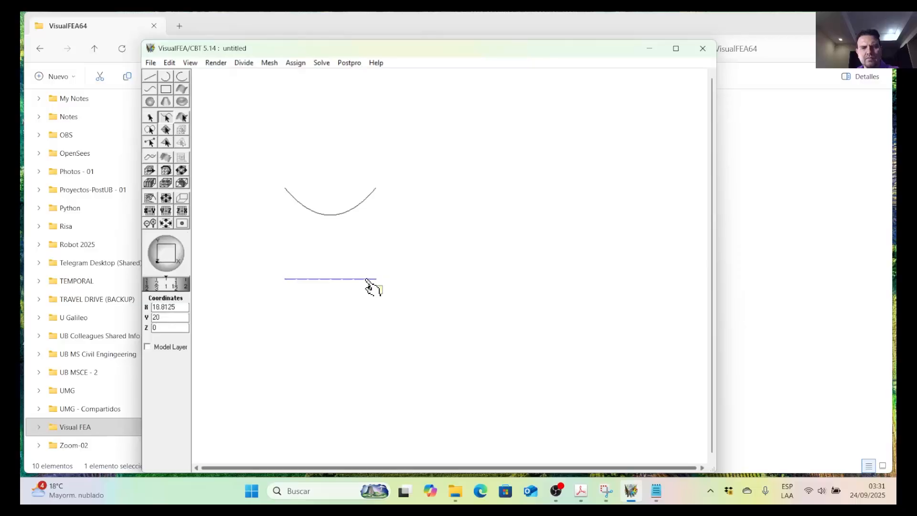
Start Extrude to Curve with the 8-segment seed line as the source curve.
{"action": "left_click", "coordinate": [270, 64]}
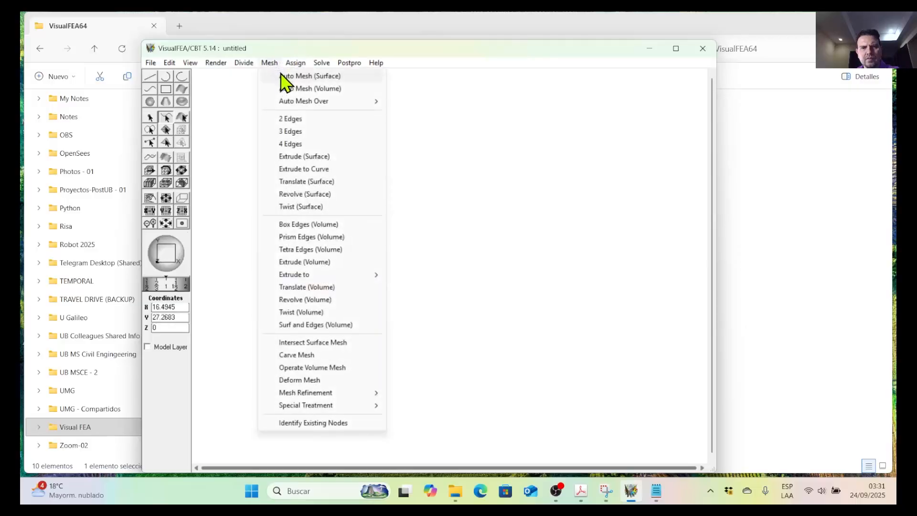
{"action": "left_click", "coordinate": [328, 170]}
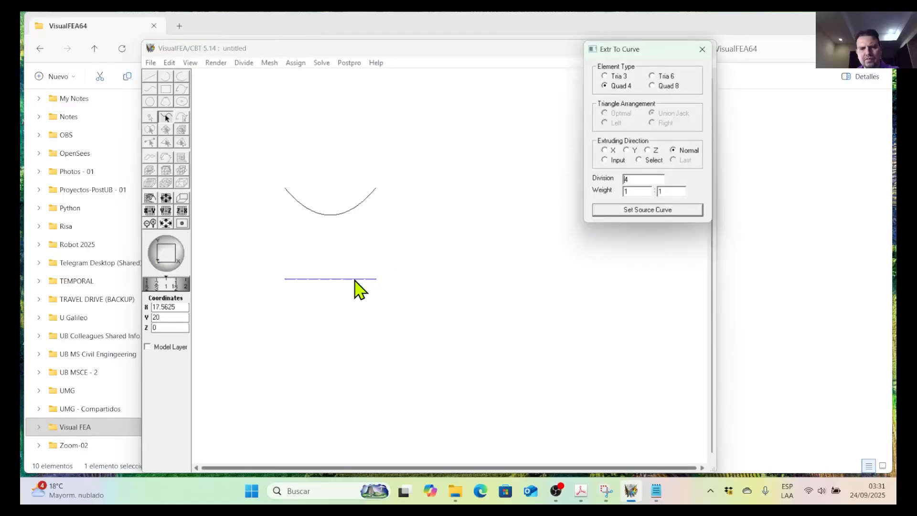
{"action": "left_click", "coordinate": [356, 280]}
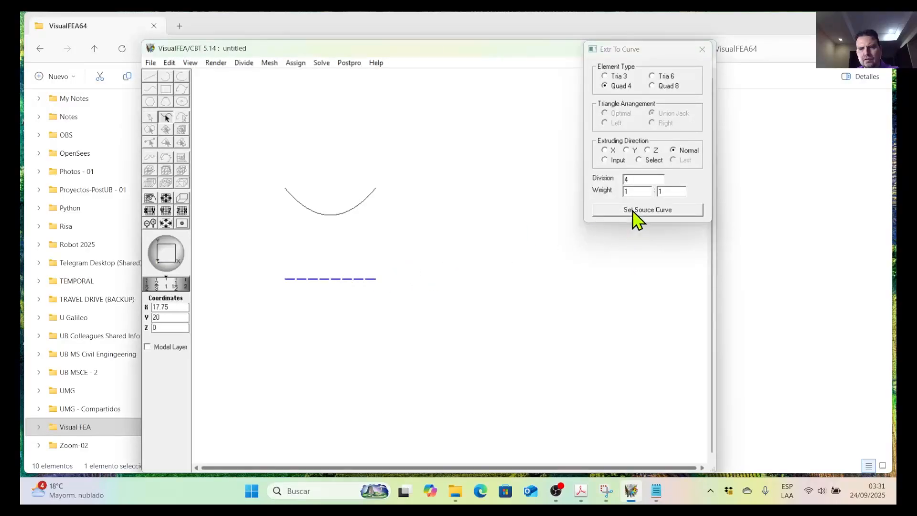
{"action": "left_click", "coordinate": [634, 211]}
Set 8 divisions, generate the Quad 4 mesh up to the upper bounding curve, and close the extrusion settings.
{"action": "double_click", "coordinate": [634, 178]}
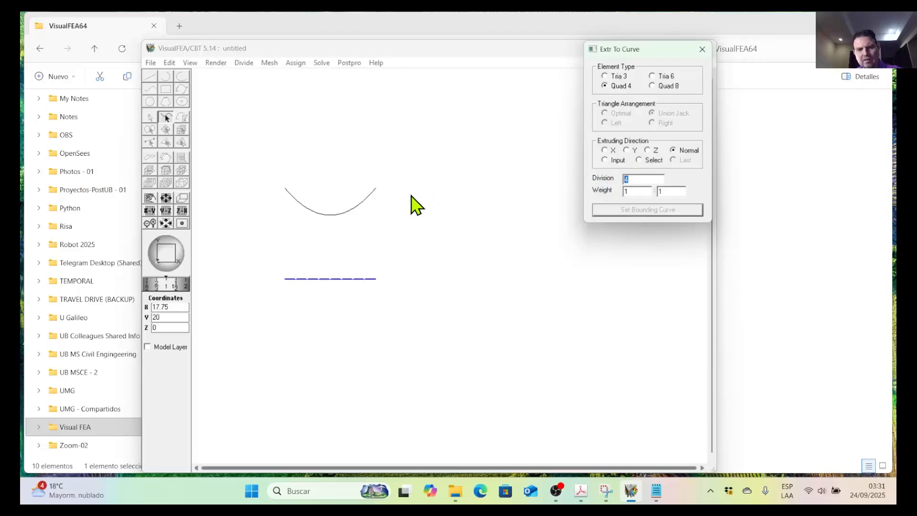
{"action": "type", "text": "6"}
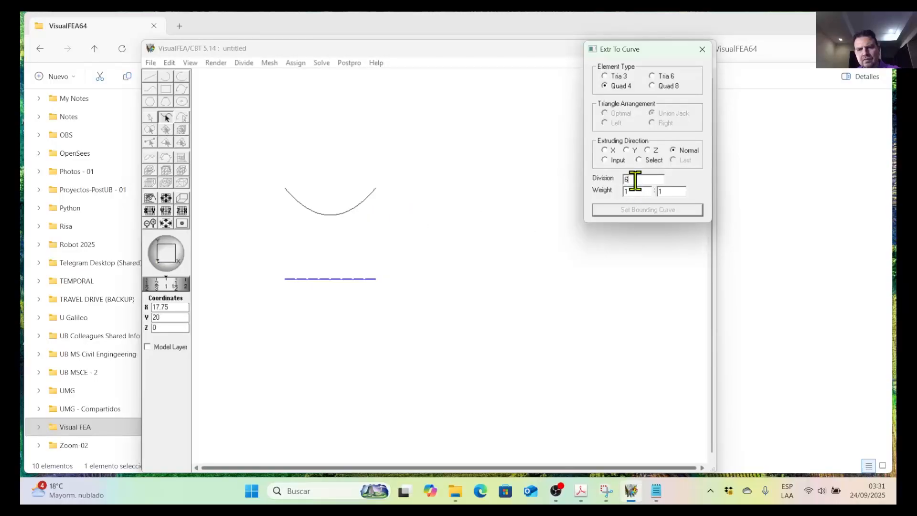
{"action": "double_click", "coordinate": [636, 180]}
{"action": "type", "text": "8"}
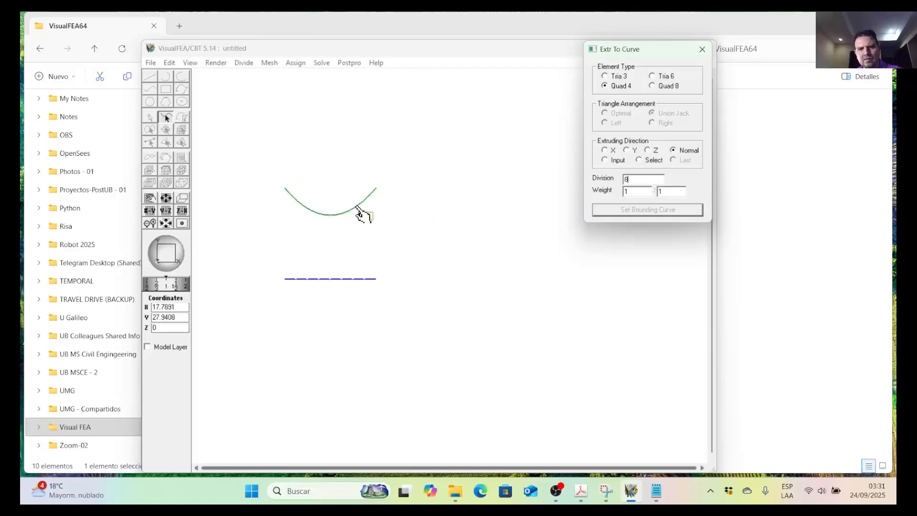
{"action": "left_click", "coordinate": [360, 213]}
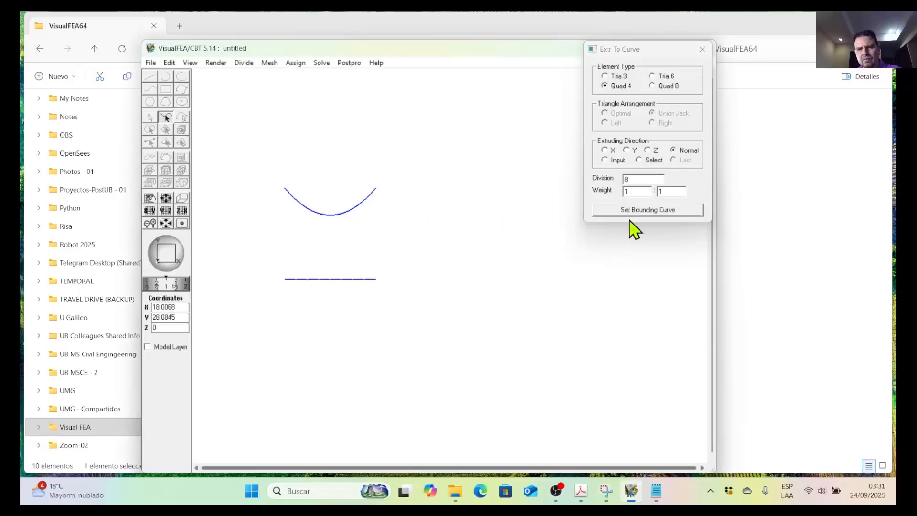
{"action": "left_click", "coordinate": [648, 210]}
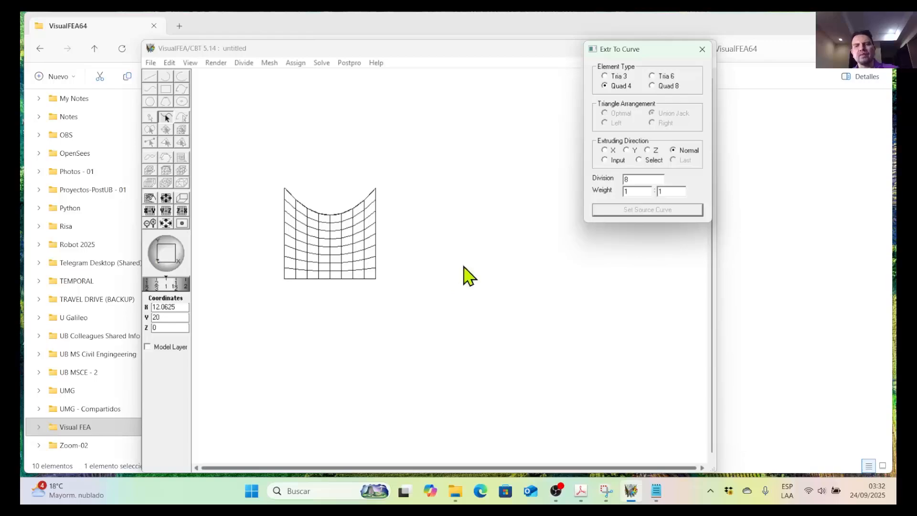
{"action": "left_click", "coordinate": [703, 53]}
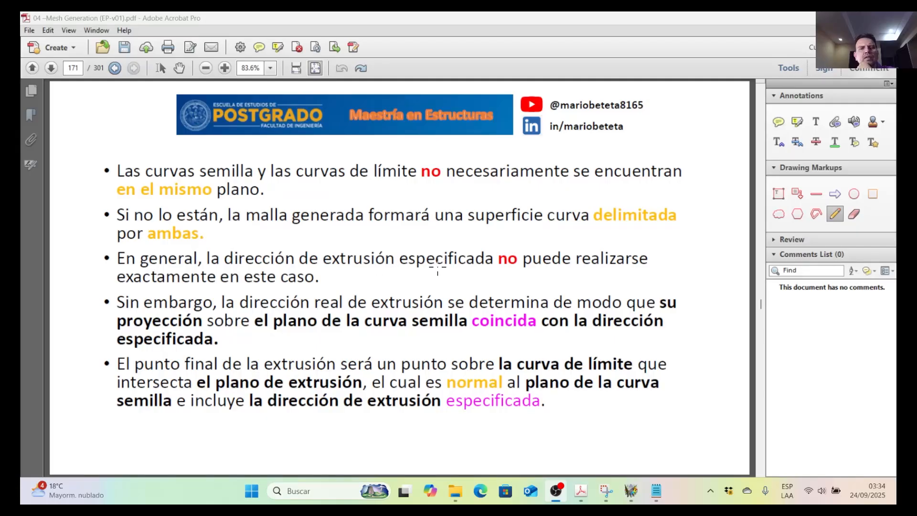
Go back to the closed-curve extrusion figure on page 169 of the mesh generation PDF in Acrobat.
{"action": "scroll", "coordinate": [397, 271], "scroll_direction": "up", "scroll_amount": 1}
{"action": "scroll", "coordinate": [397, 270], "scroll_direction": "up", "scroll_amount": 1}
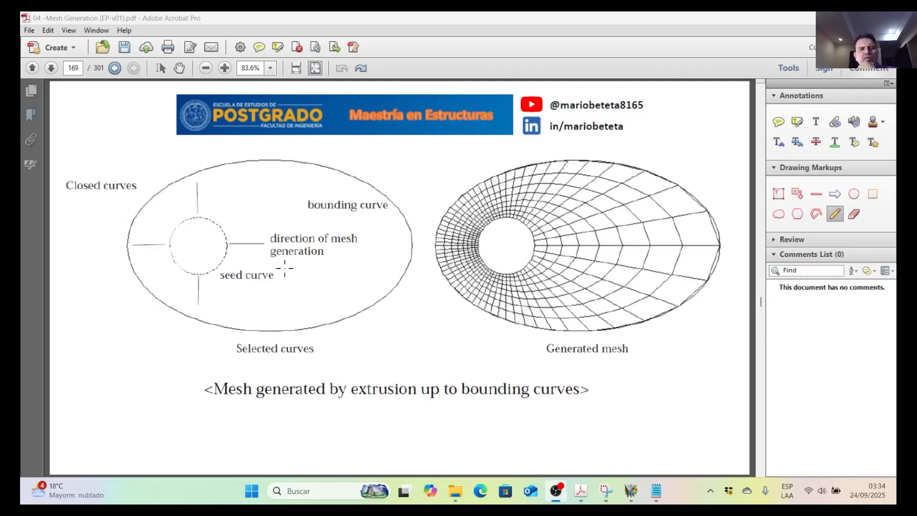
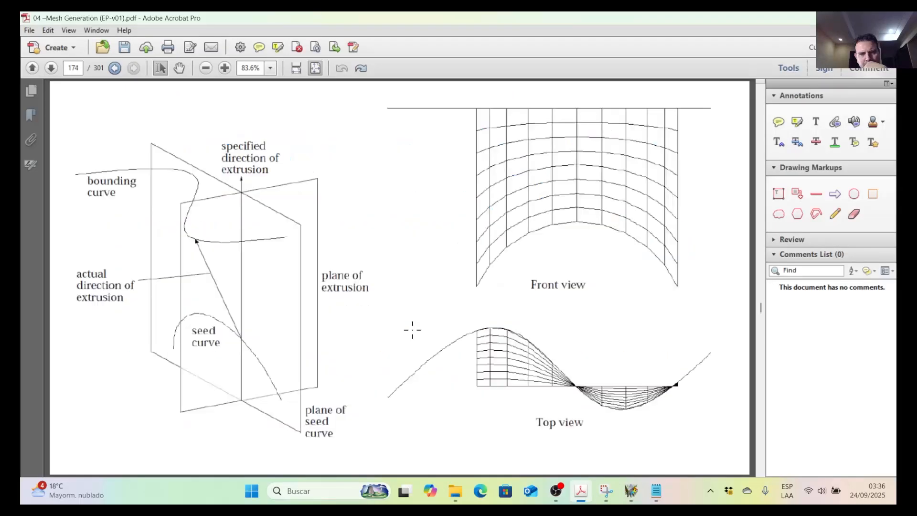
Go back to the bounding-curve figure on PDF page 173, switch to VisualFEA and create a new Shell project.
{"action": "scroll", "coordinate": [413, 330], "scroll_direction": "up", "scroll_amount": 1}
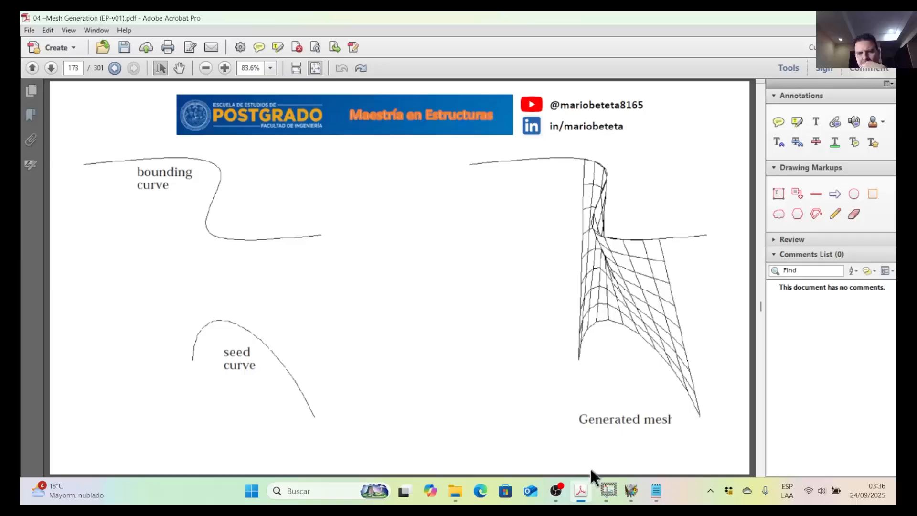
{"action": "left_click", "coordinate": [627, 485]}
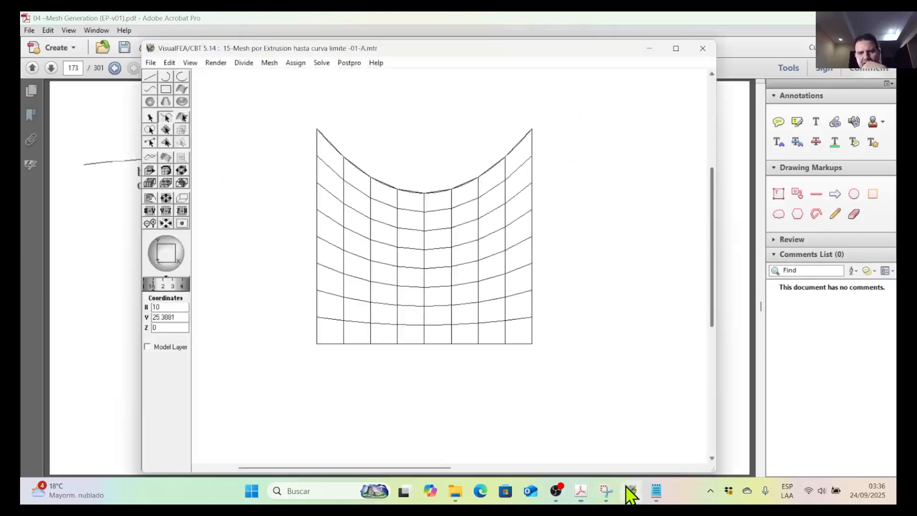
{"action": "left_click", "coordinate": [150, 63]}
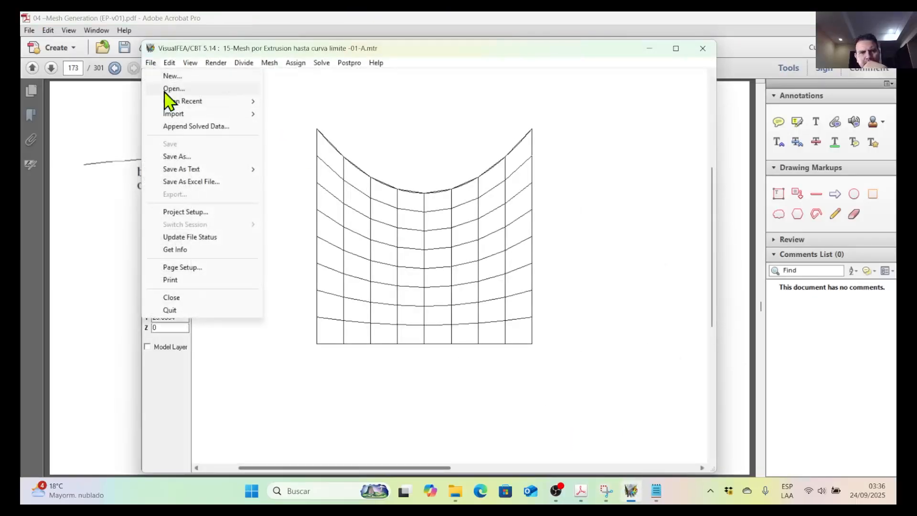
{"action": "left_click", "coordinate": [171, 77]}
{"action": "left_click", "coordinate": [119, 118]}
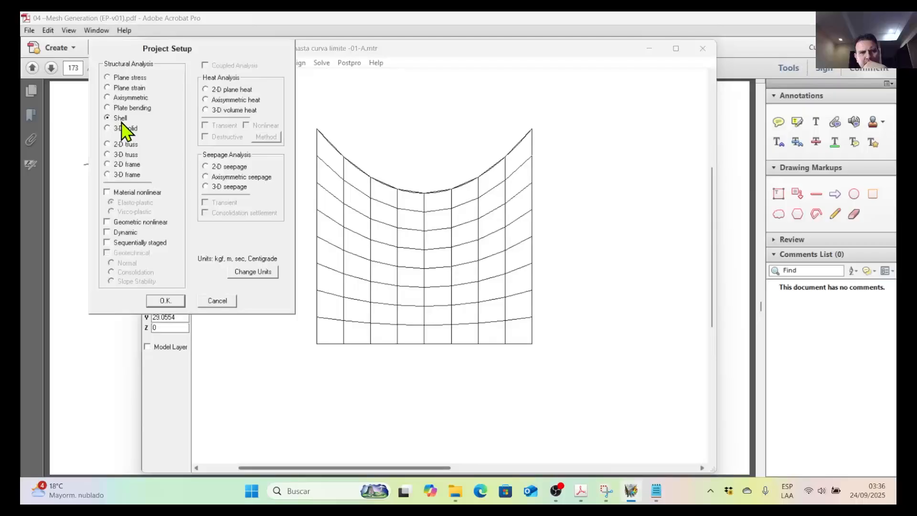
{"action": "left_click", "coordinate": [166, 301]}
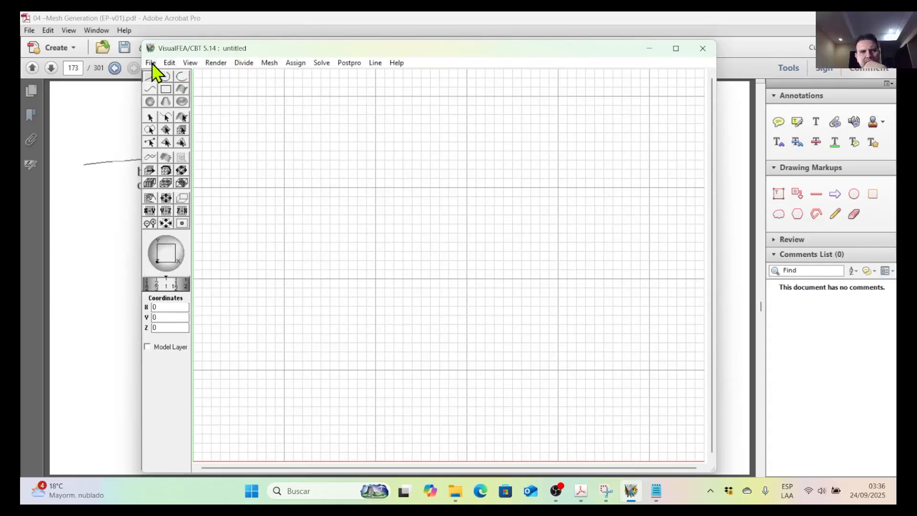
Switch the empty model to an isometric preset view and fit the whole grid in the window.
{"action": "left_click", "coordinate": [191, 64]}
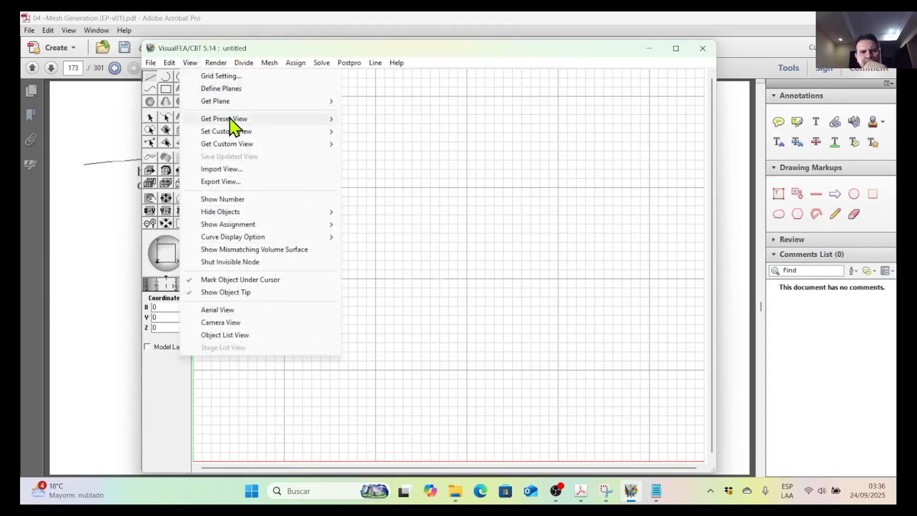
{"action": "mouse_move", "coordinate": [232, 120]}
{"action": "left_click", "coordinate": [370, 237]}
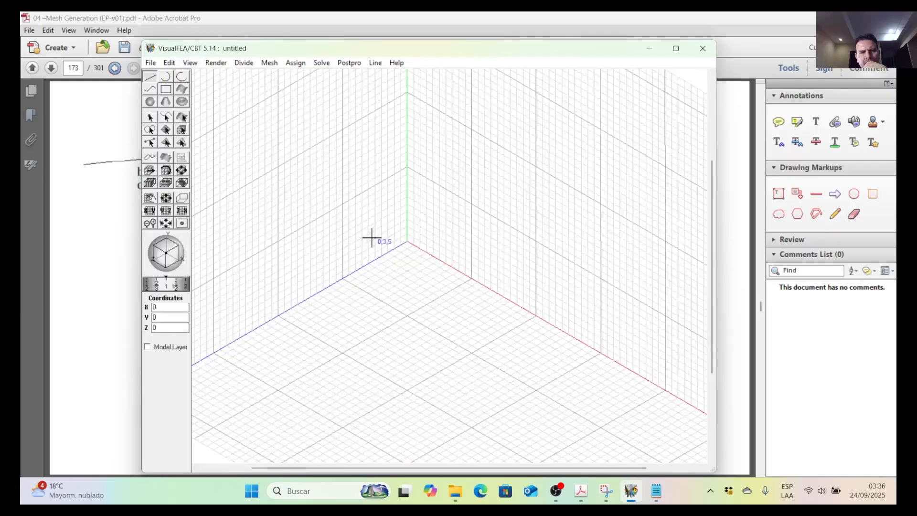
{"action": "left_click", "coordinate": [584, 493]}
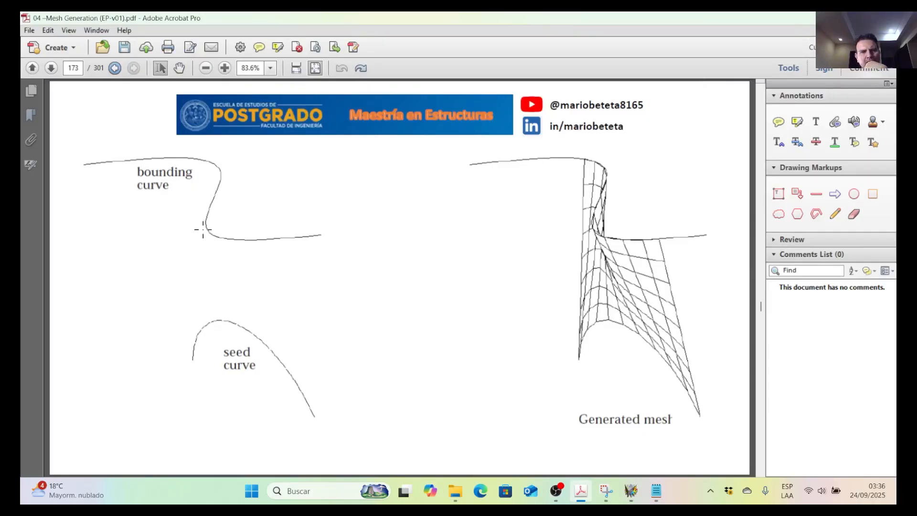
{"action": "left_click", "coordinate": [829, 18]}
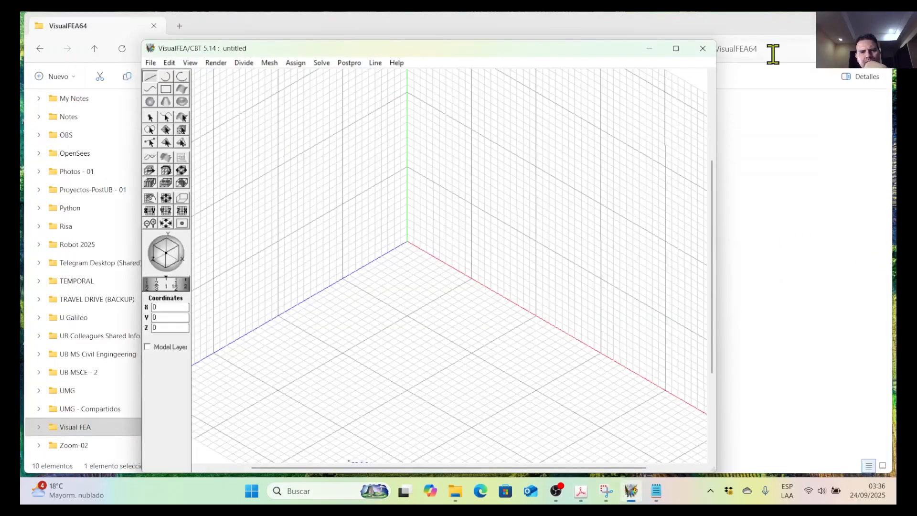
{"action": "left_click", "coordinate": [165, 223]}
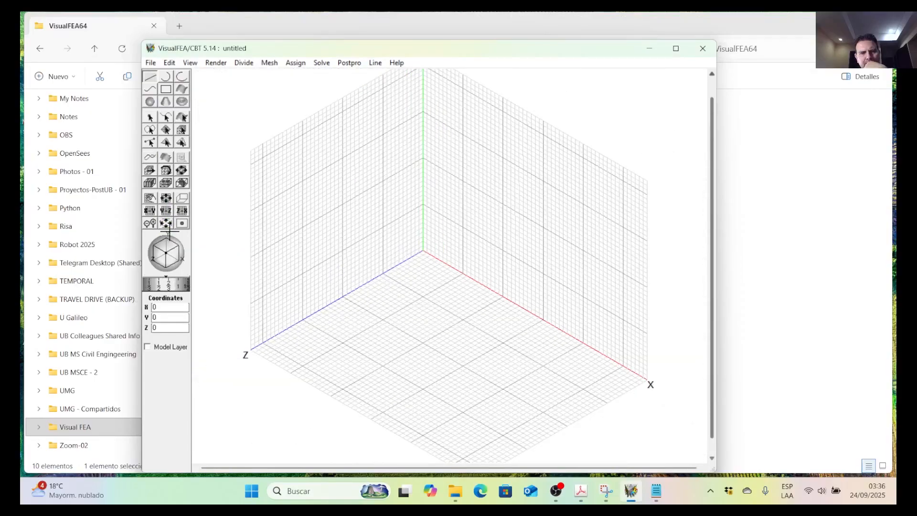
Raise the horizontal XZ grid plane to Y = 20 and check the bounding-curve figure in the PDF.
{"action": "left_click", "coordinate": [150, 210]}
{"action": "left_click_drag", "start_coordinate": [415, 323], "coordinate": [414, 245]}
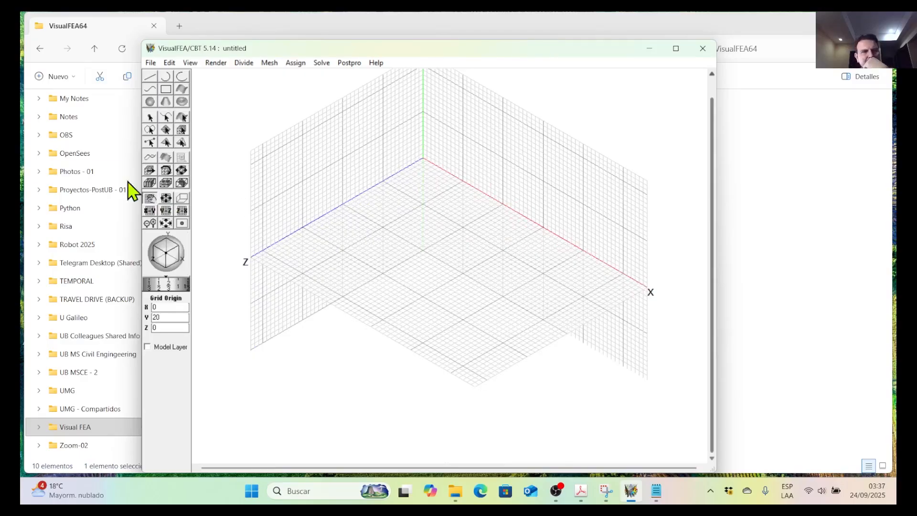
{"action": "left_click", "coordinate": [581, 491]}
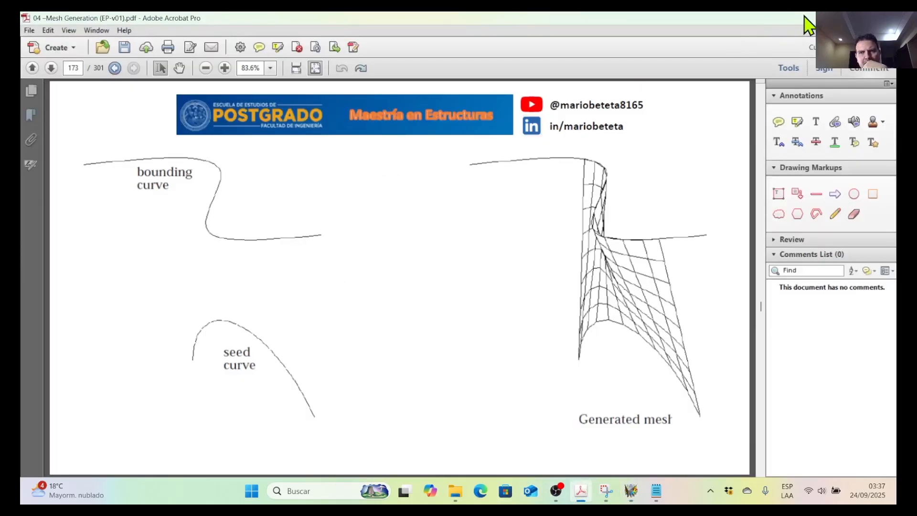
{"action": "left_click", "coordinate": [831, 19]}
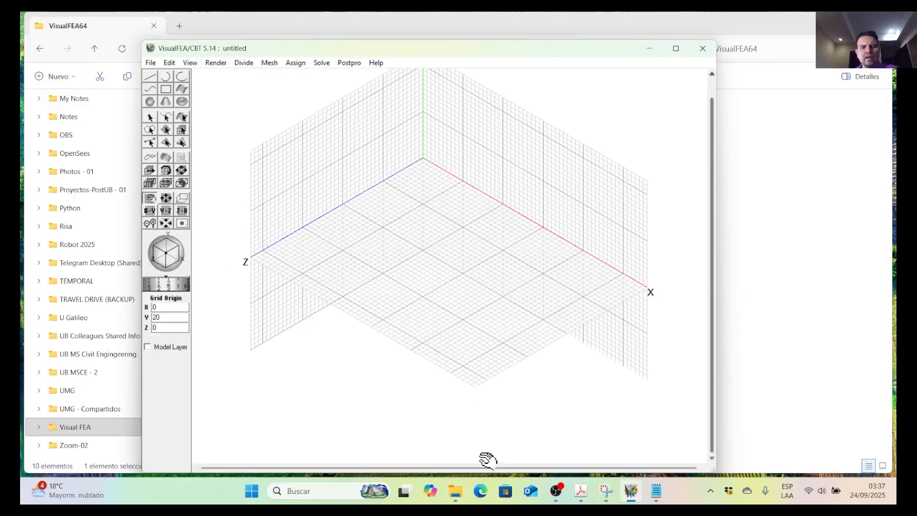
Start the Curve tool with the Cubic Spline type, comparing with the bounding curve in the PDF figure.
{"action": "left_click", "coordinate": [581, 491]}
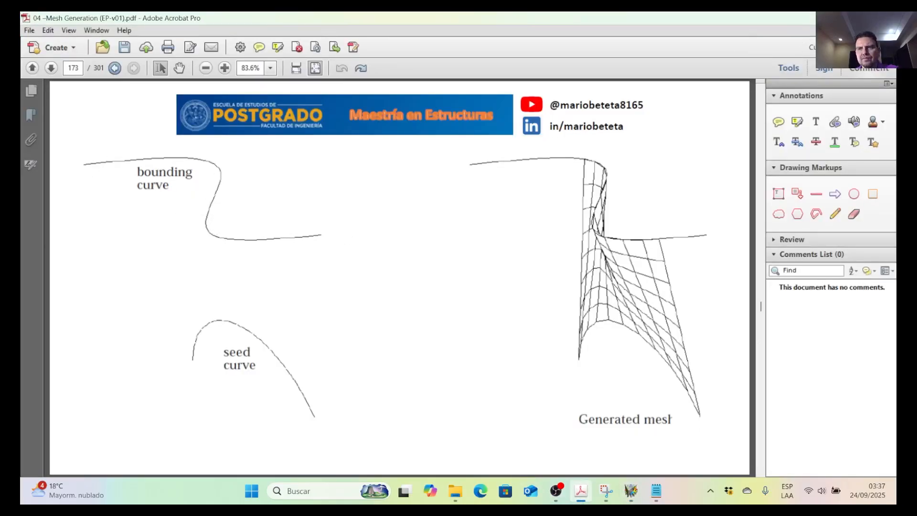
{"action": "left_click", "coordinate": [831, 18]}
{"action": "left_click", "coordinate": [151, 89]}
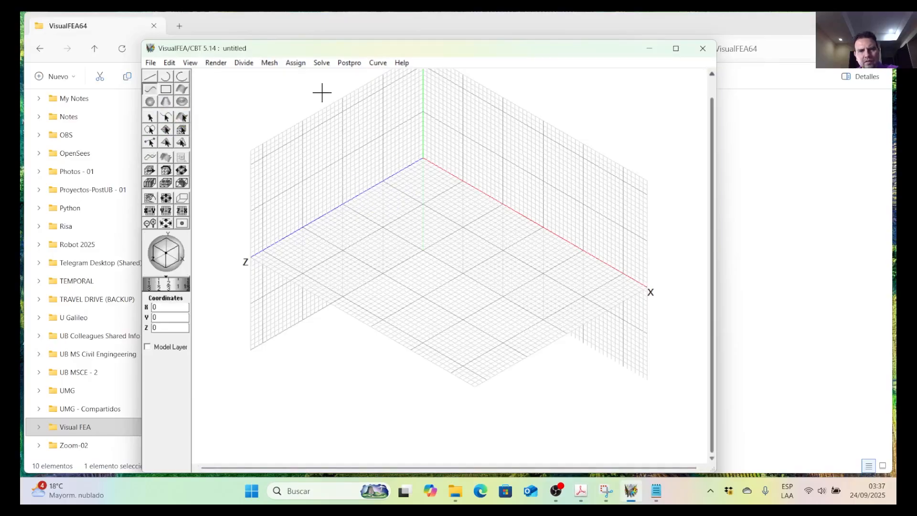
{"action": "left_click", "coordinate": [376, 63]}
{"action": "left_click", "coordinate": [361, 63]}
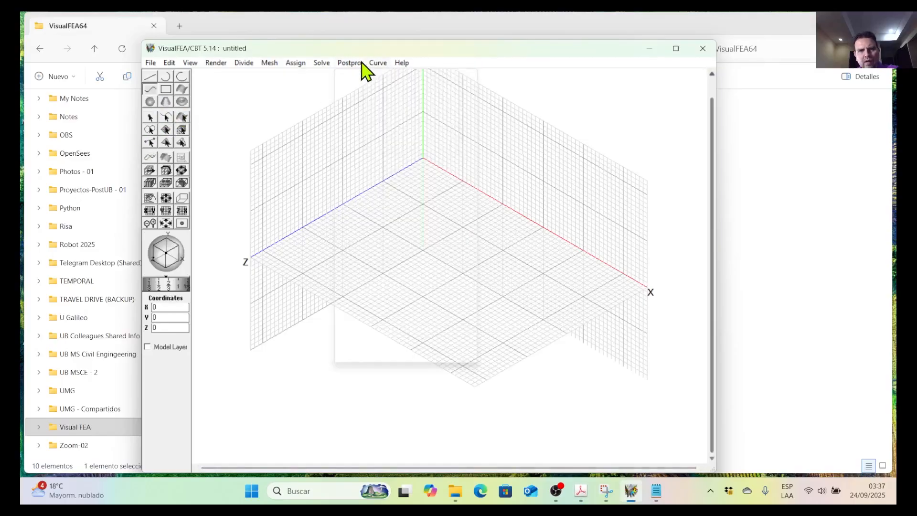
{"action": "left_click", "coordinate": [379, 63]}
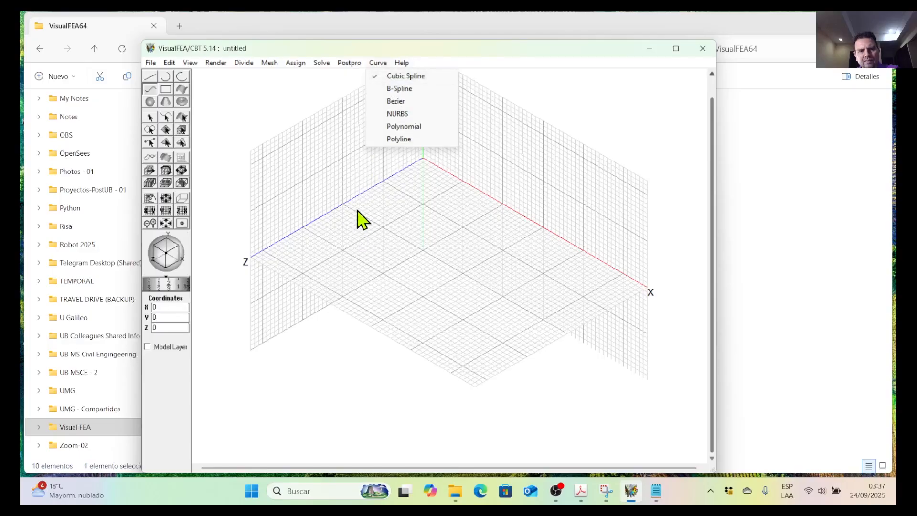
{"action": "left_click", "coordinate": [584, 497]}
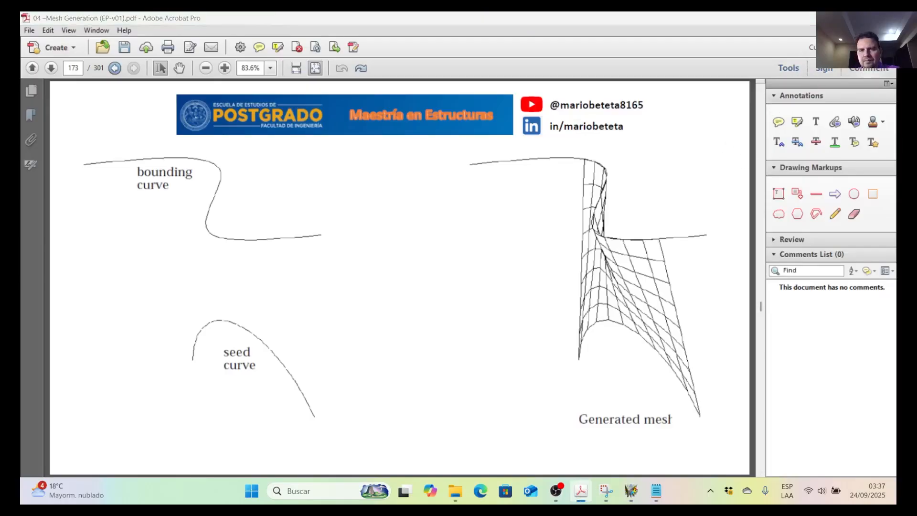
{"action": "key", "text": "alt+Tab"}
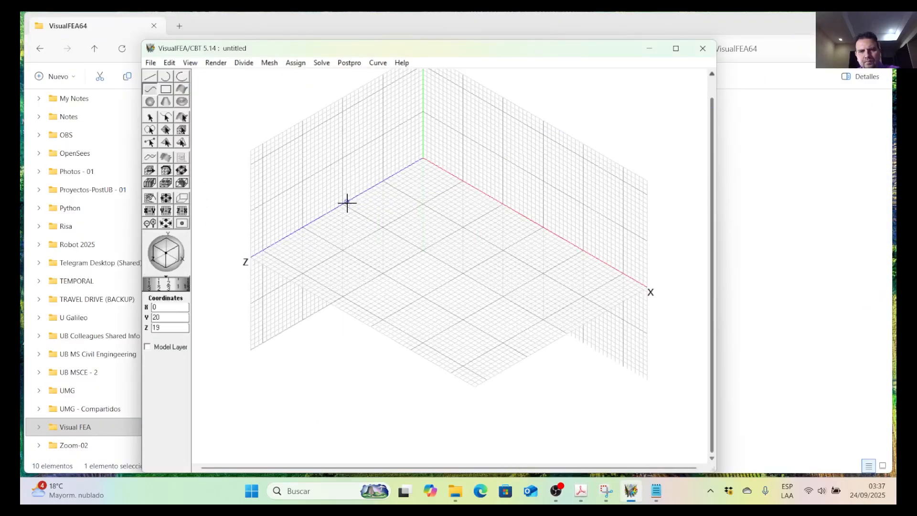
Draw the S-shaped bounding curve on the Y = 20 plane from (0, 20, 19) to (44, 20, 15), following the PDF figure.
{"action": "left_click", "coordinate": [416, 204]}
{"action": "left_click", "coordinate": [431, 228]}
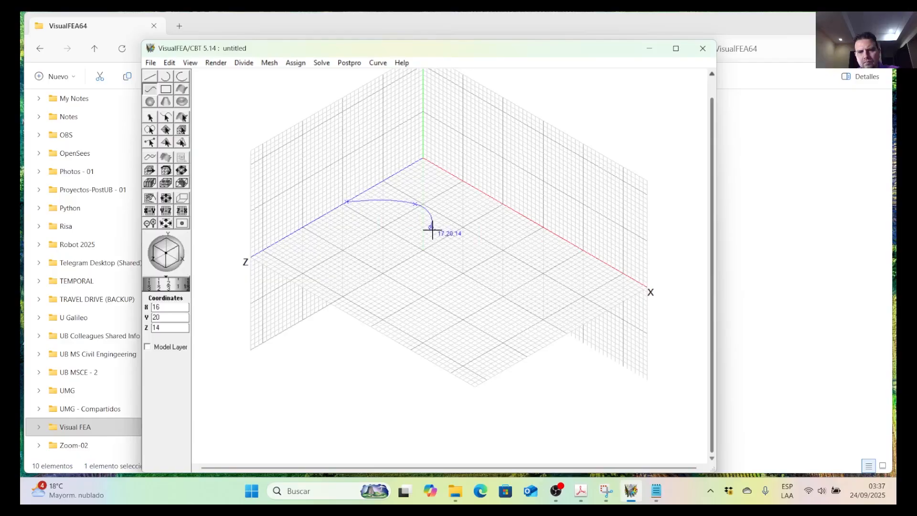
{"action": "left_click", "coordinate": [427, 261]}
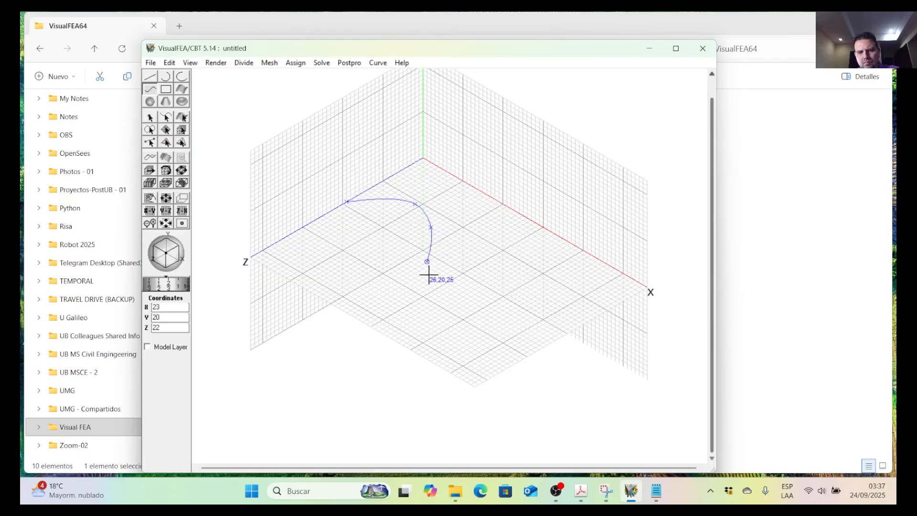
{"action": "left_click", "coordinate": [427, 290]}
{"action": "left_click", "coordinate": [439, 301]}
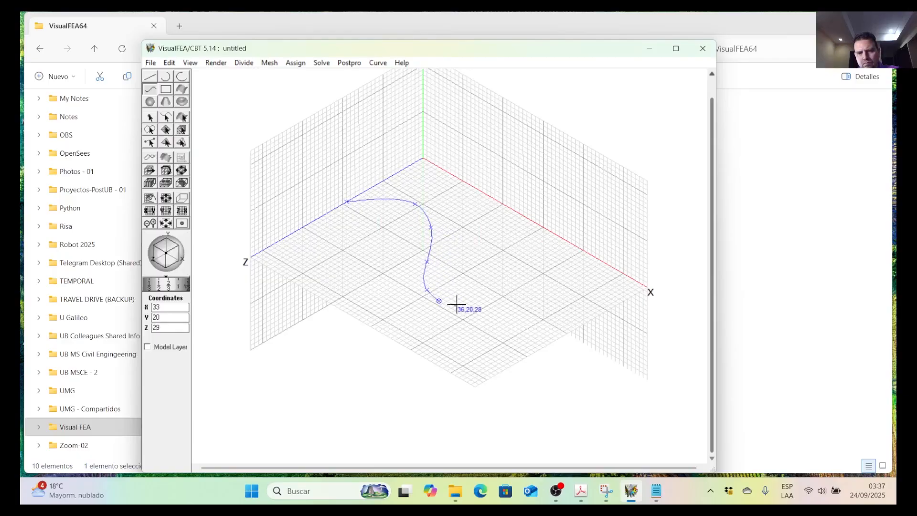
{"action": "left_click", "coordinate": [483, 304]}
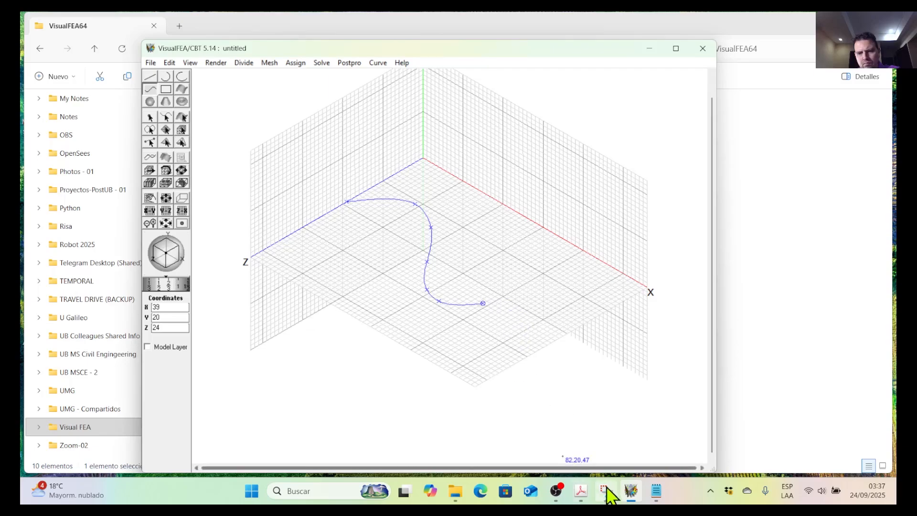
{"action": "left_click", "coordinate": [587, 496]}
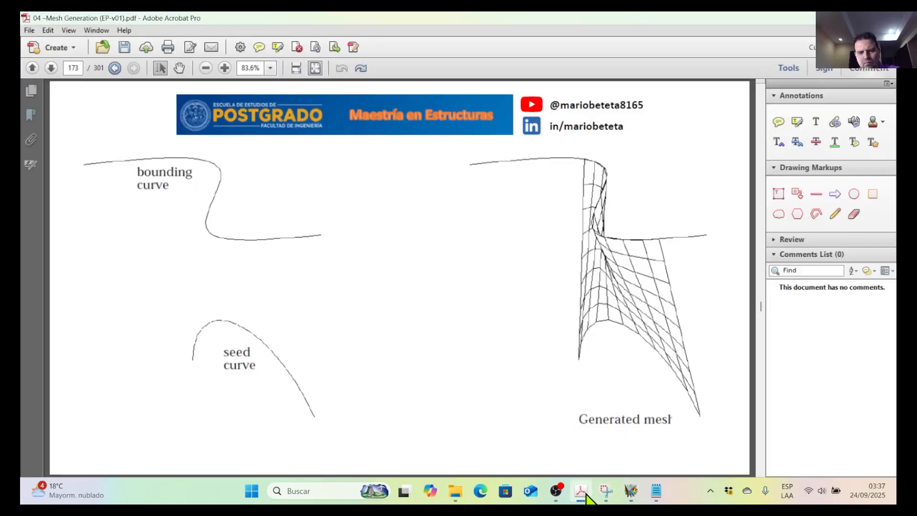
{"action": "key", "text": "alt+Tab"}
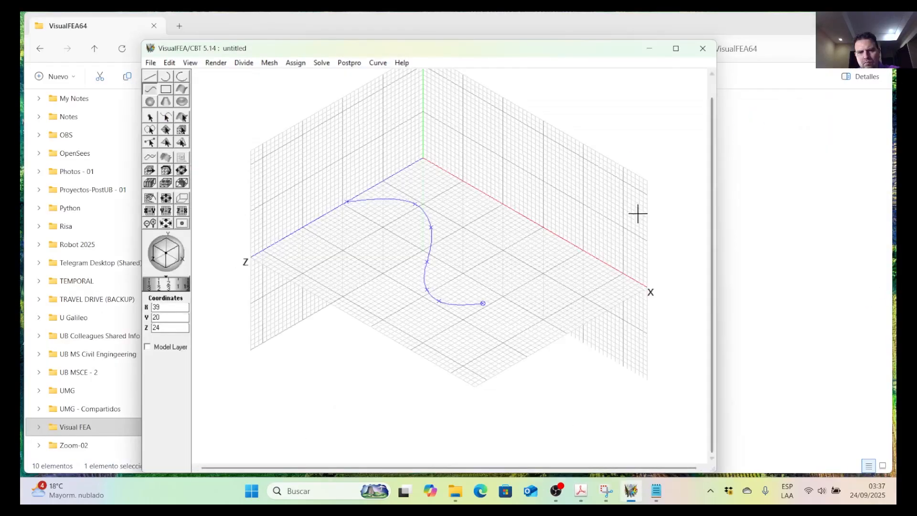
{"action": "left_click", "coordinate": [539, 294]}
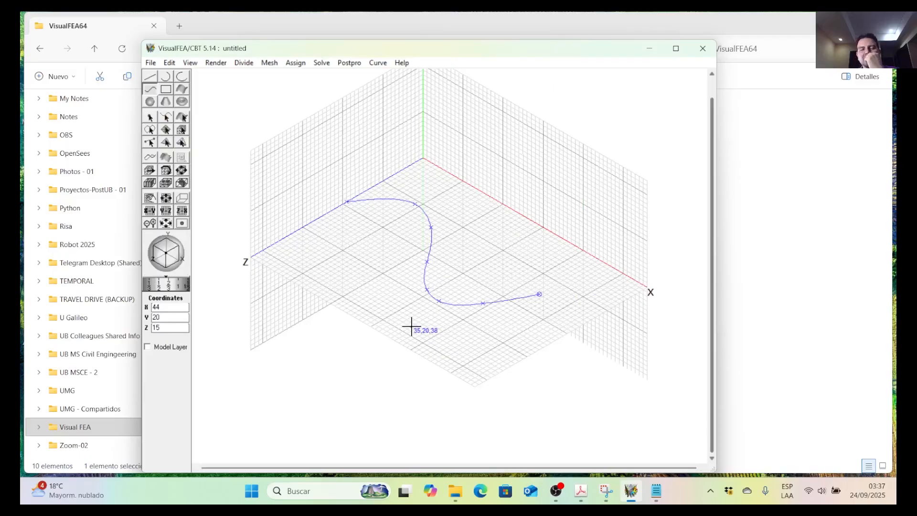
Compare the bounding curve with the PDF figure, finish it and return the horizontal grid plane to Y = 0.
{"action": "left_click", "coordinate": [581, 491]}
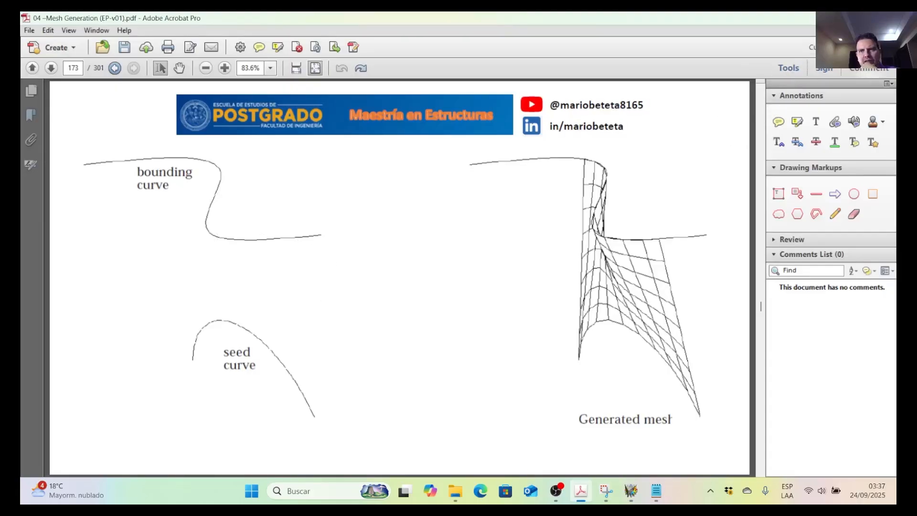
{"action": "left_click", "coordinate": [831, 19]}
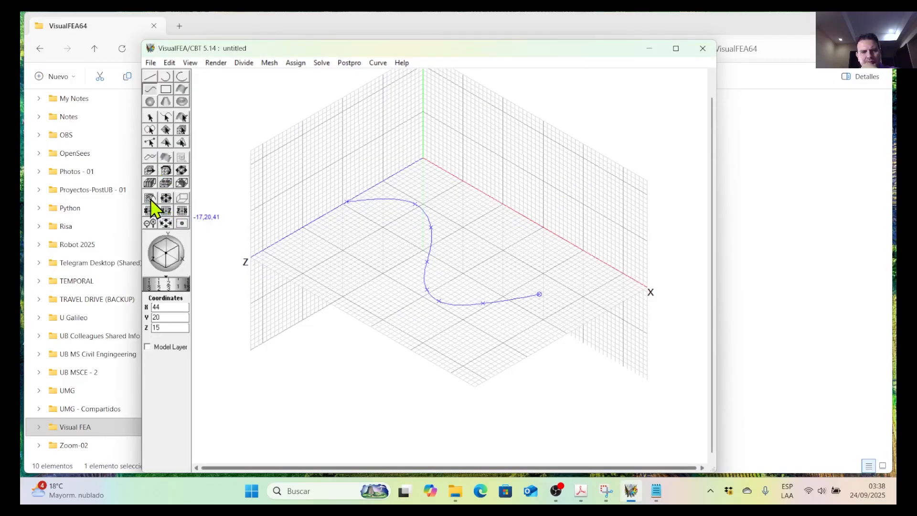
{"action": "left_click", "coordinate": [581, 491]}
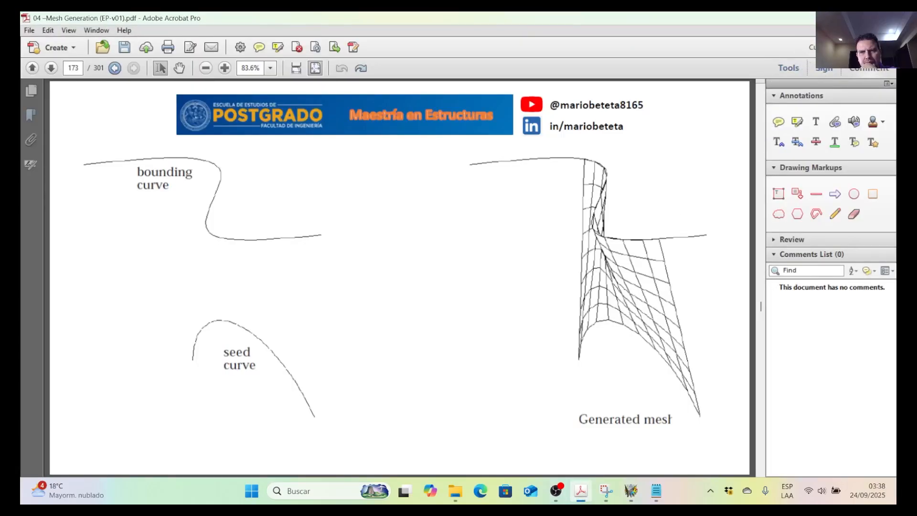
{"action": "left_click", "coordinate": [830, 18]}
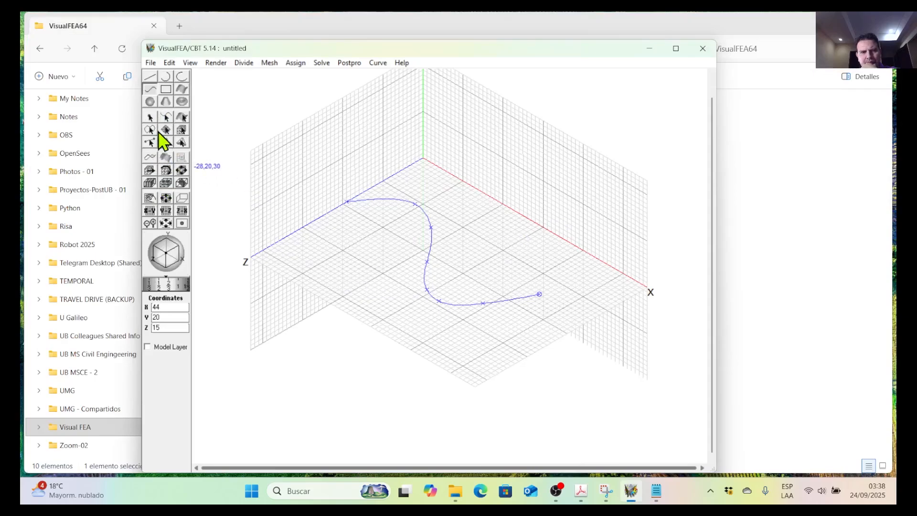
{"action": "left_click", "coordinate": [151, 199]}
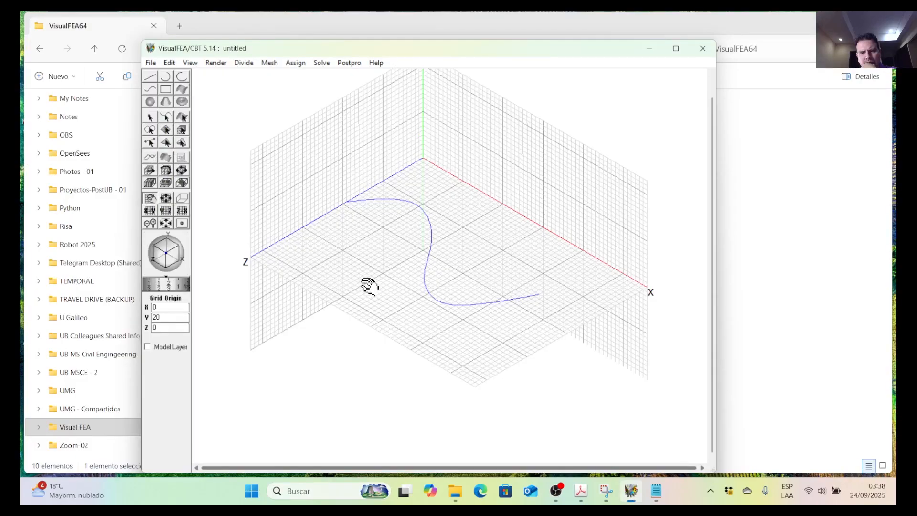
{"action": "left_click_drag", "start_coordinate": [369, 287], "coordinate": [372, 362]}
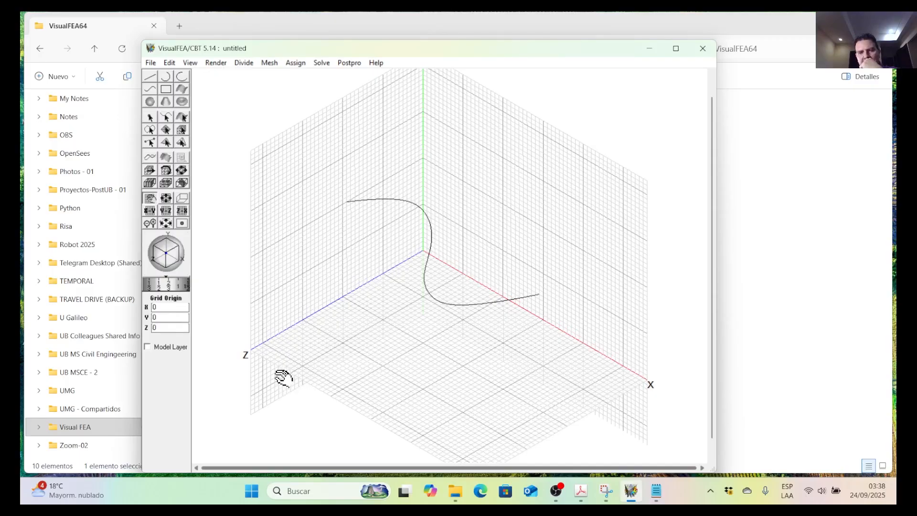
Check the seed curve in the PDF figure and move the vertical XY grid plane to Z = 19.
{"action": "left_click", "coordinate": [581, 496]}
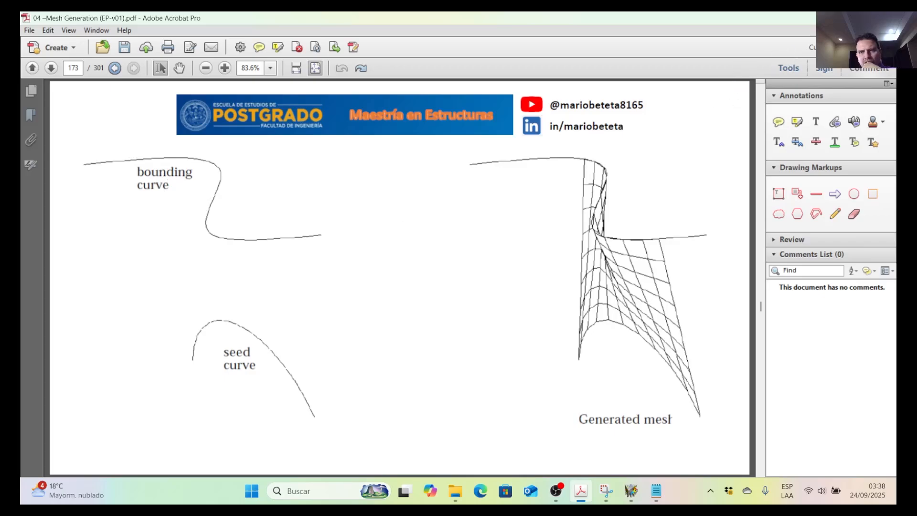
{"action": "key", "text": "alt+Tab"}
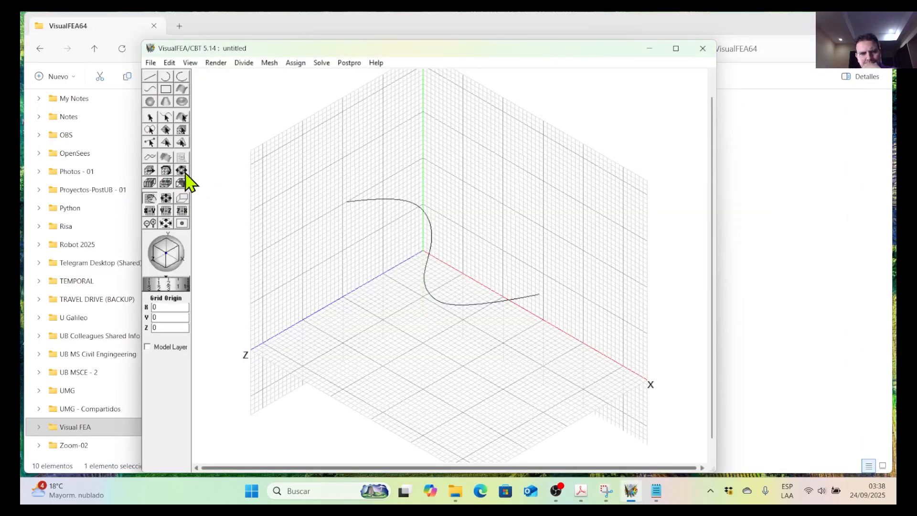
{"action": "left_click_drag", "start_coordinate": [544, 177], "coordinate": [487, 219]}
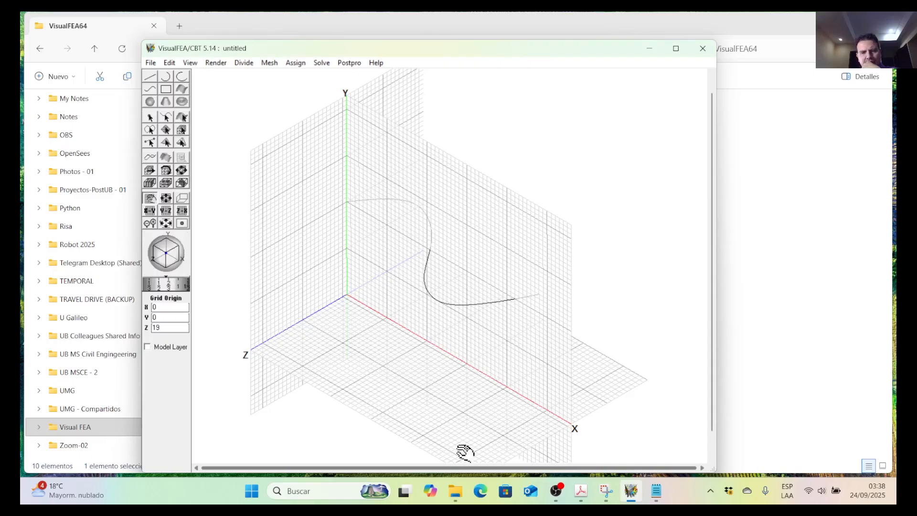
Recheck the seed curve in the PDF figure and move the vertical XY grid plane to Z = 20.
{"action": "left_click", "coordinate": [579, 499]}
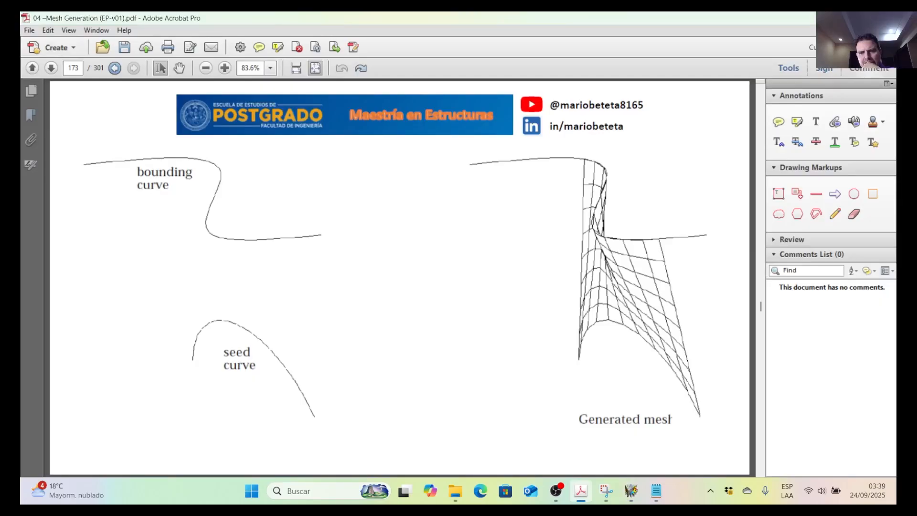
{"action": "key", "text": "alt+Tab"}
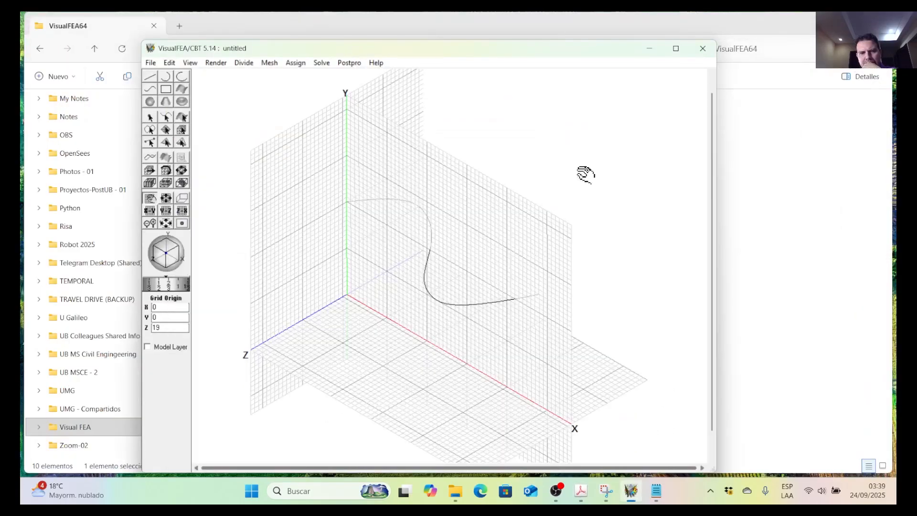
{"action": "left_click", "coordinate": [579, 493]}
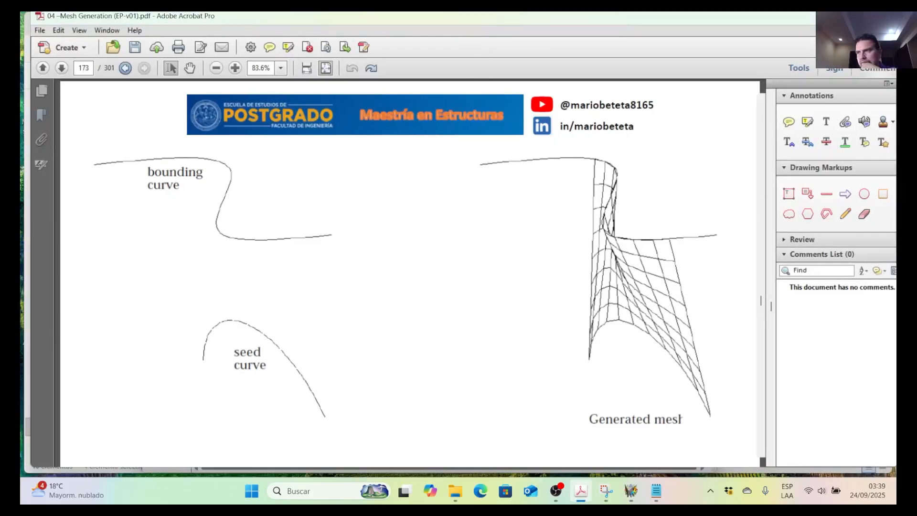
{"action": "key", "text": "alt+Tab"}
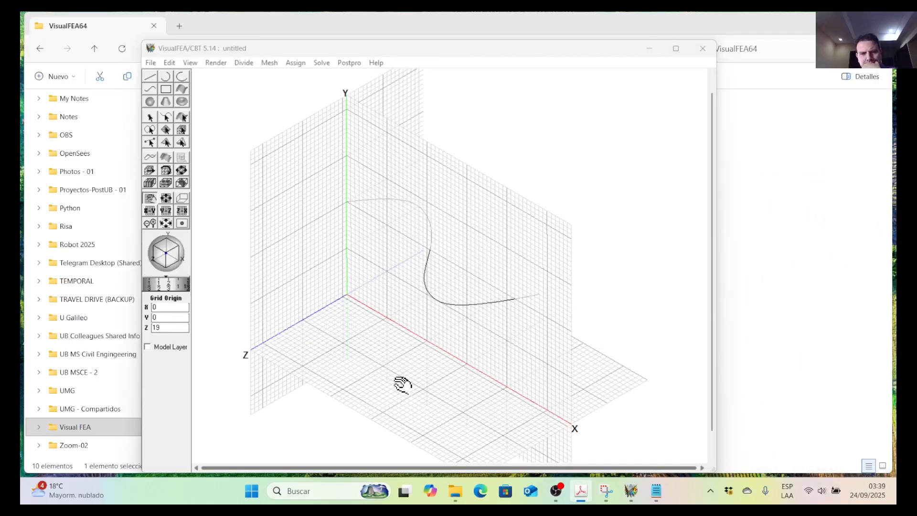
{"action": "left_click", "coordinate": [150, 90]}
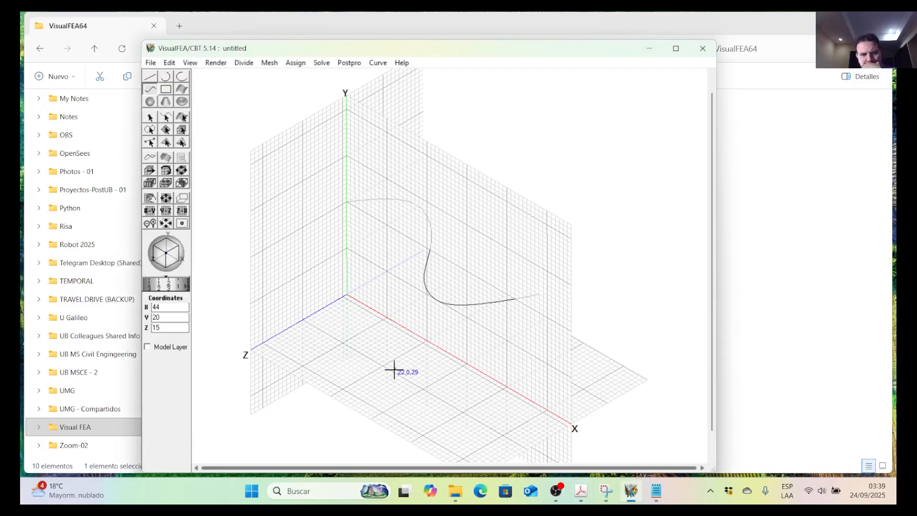
{"action": "mouse_move", "coordinate": [611, 502]}
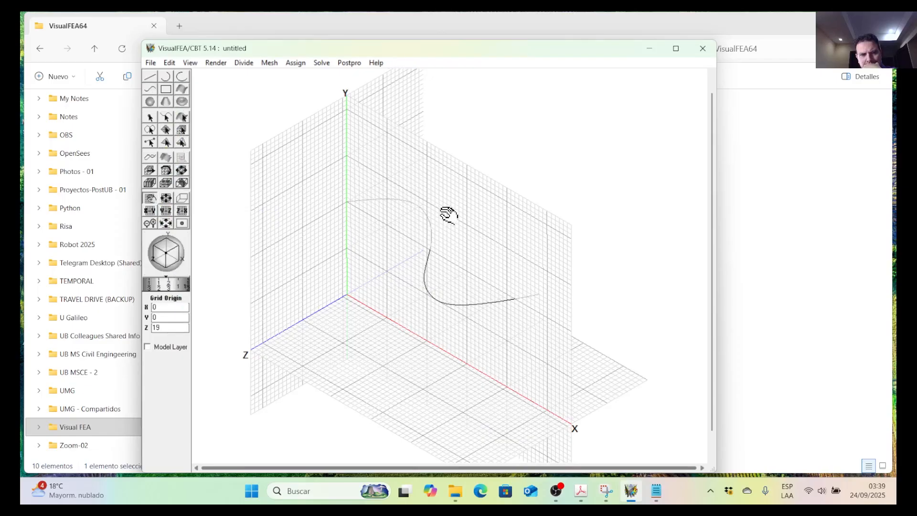
{"action": "left_click_drag", "start_coordinate": [448, 209], "coordinate": [446, 212]}
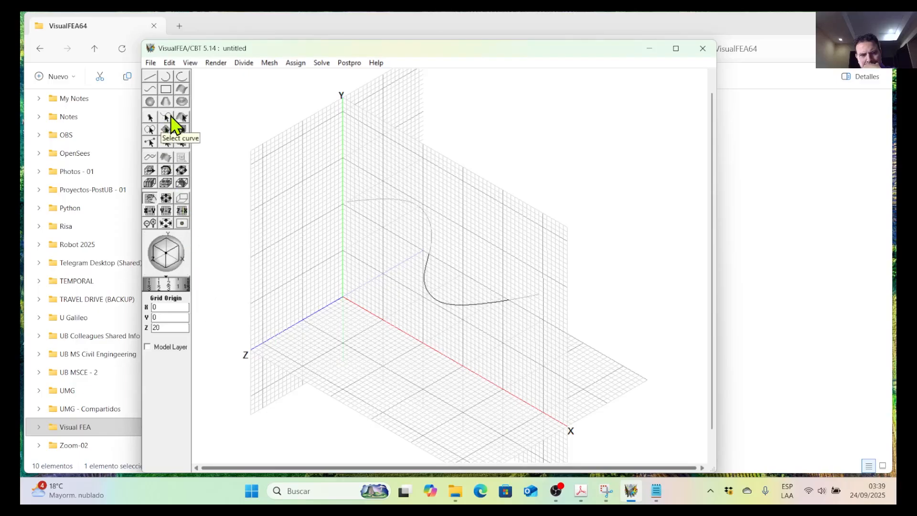
Draw the arched seed curve on the Z = 20 plane through (10, 0, 20), (17, 9, 20), (24, 13, 20) and (32, 0, 20).
{"action": "left_click", "coordinate": [151, 90]}
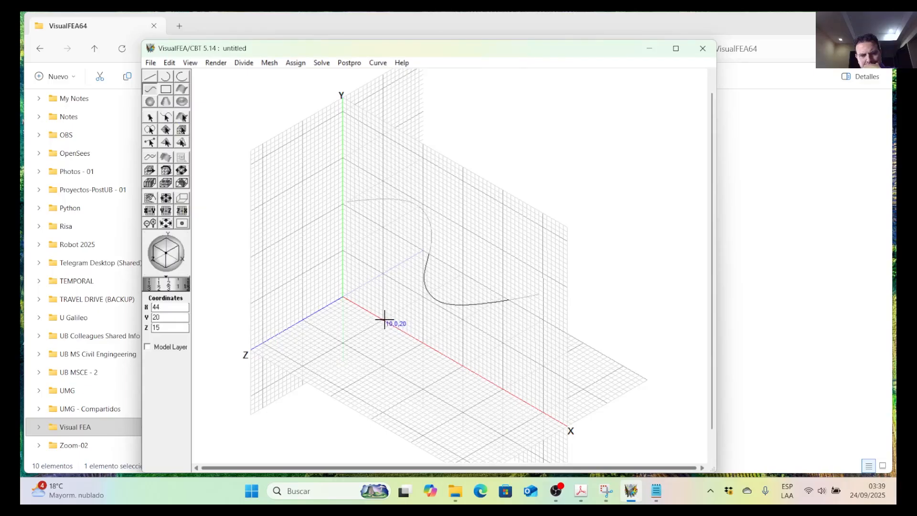
{"action": "left_click", "coordinate": [384, 320]}
{"action": "left_click", "coordinate": [411, 293]}
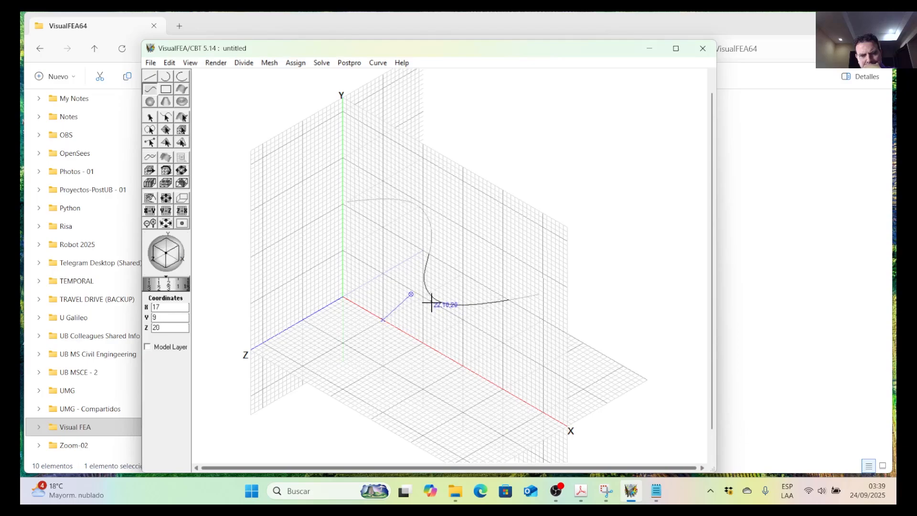
{"action": "scroll", "coordinate": [428, 302], "scroll_direction": "up", "scroll_amount": 3}
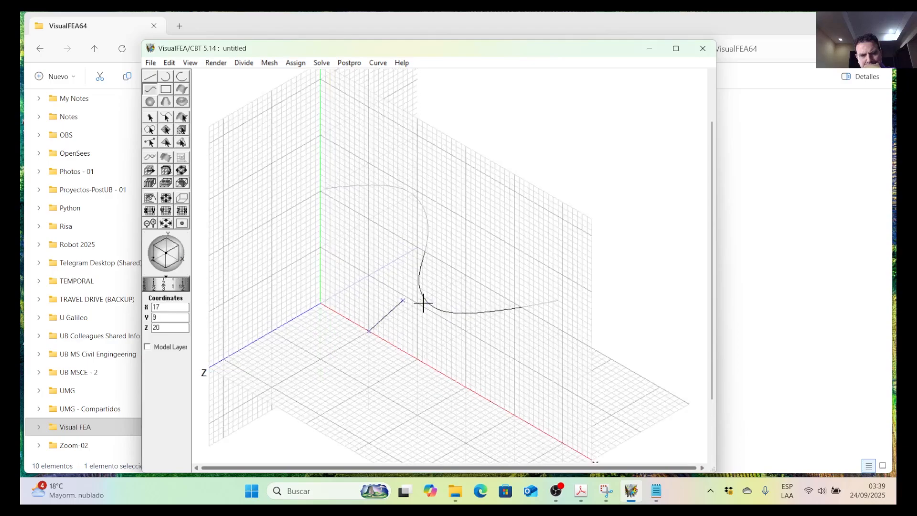
{"action": "left_click", "coordinate": [434, 313]}
{"action": "scroll", "coordinate": [466, 365], "scroll_direction": "down", "scroll_amount": 3}
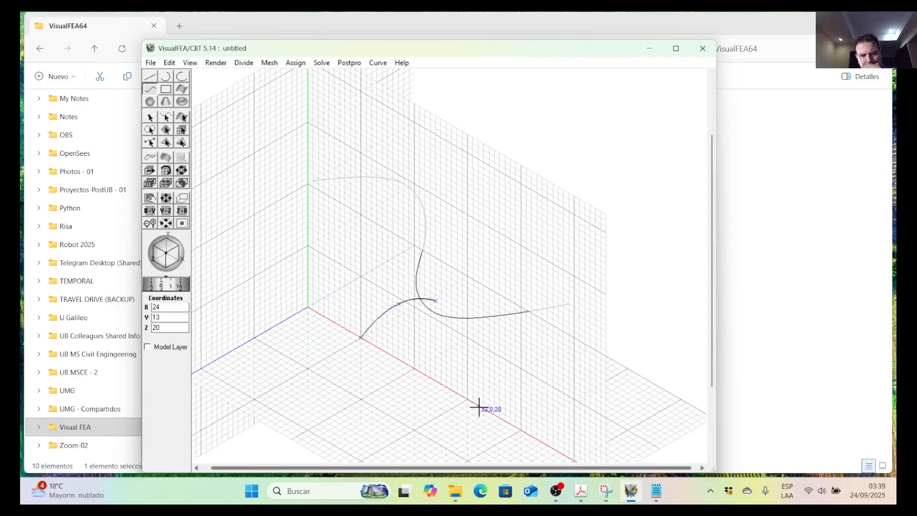
{"action": "left_click", "coordinate": [478, 406]}
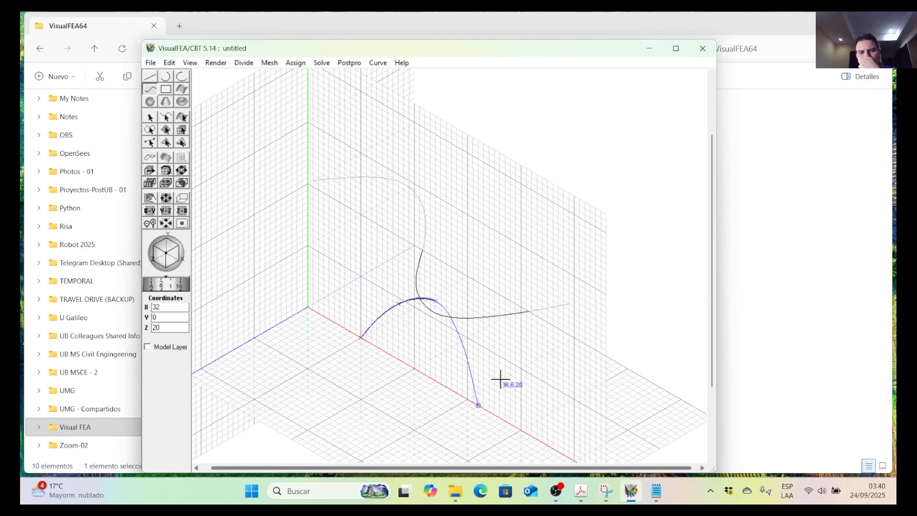
Reshape the seed curve by moving its third control point to (24, 8, 20).
{"action": "scroll", "coordinate": [420, 272], "scroll_direction": "down", "scroll_amount": 2}
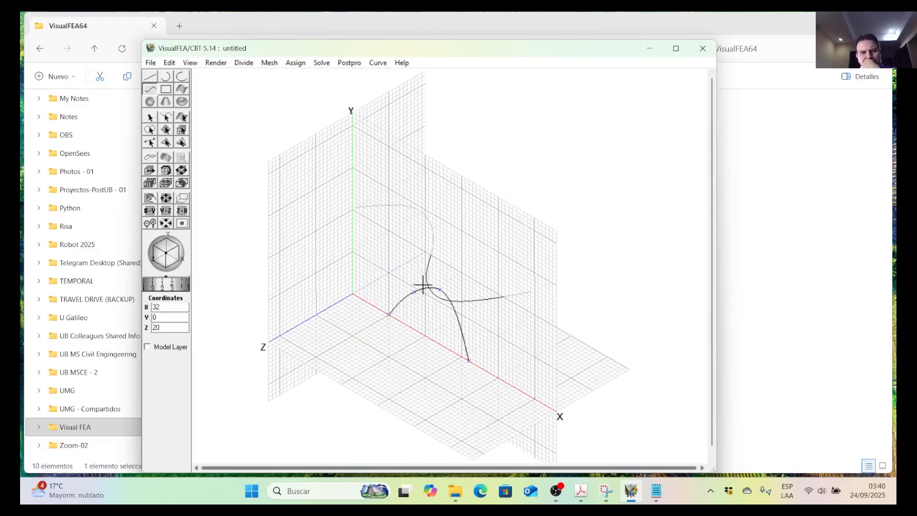
{"action": "scroll", "coordinate": [423, 286], "scroll_direction": "up", "scroll_amount": 1}
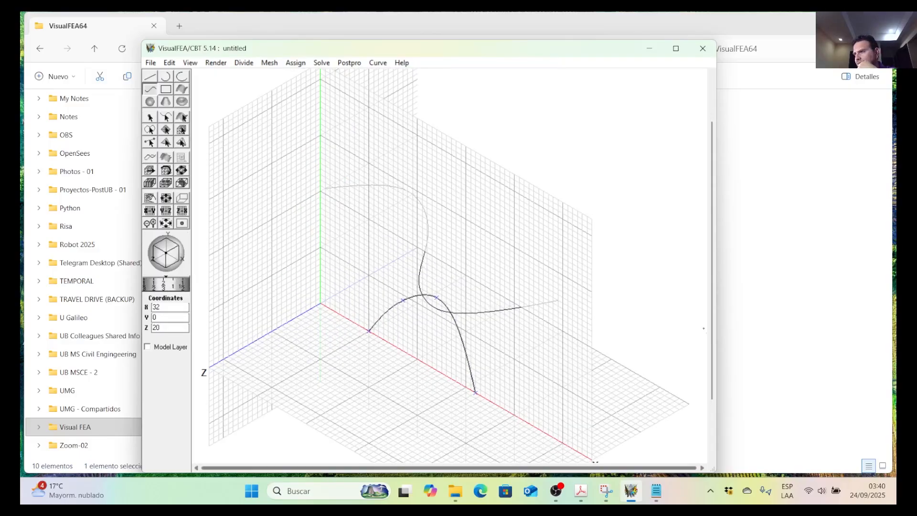
{"action": "scroll", "coordinate": [449, 272], "scroll_direction": "down", "scroll_amount": 2}
{"action": "left_click_drag", "start_coordinate": [433, 303], "coordinate": [436, 272]}
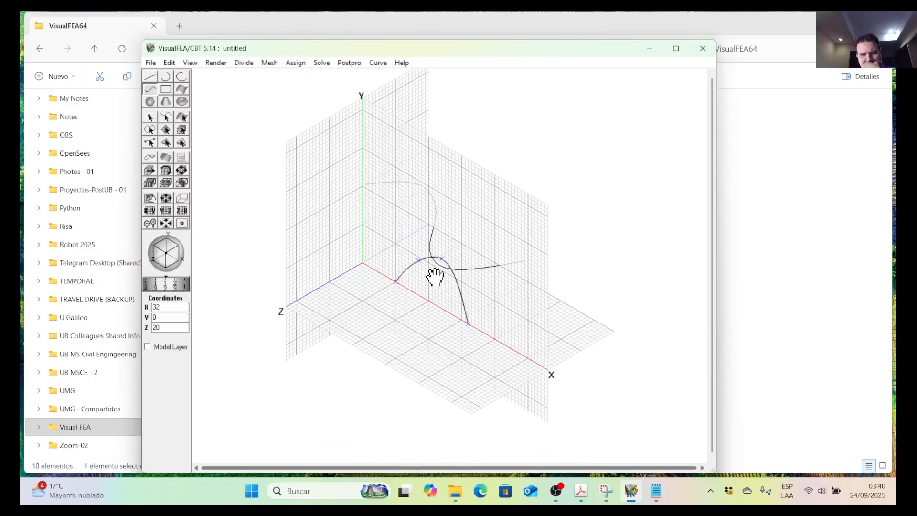
{"action": "left_click_drag", "start_coordinate": [162, 264], "coordinate": [163, 249]}
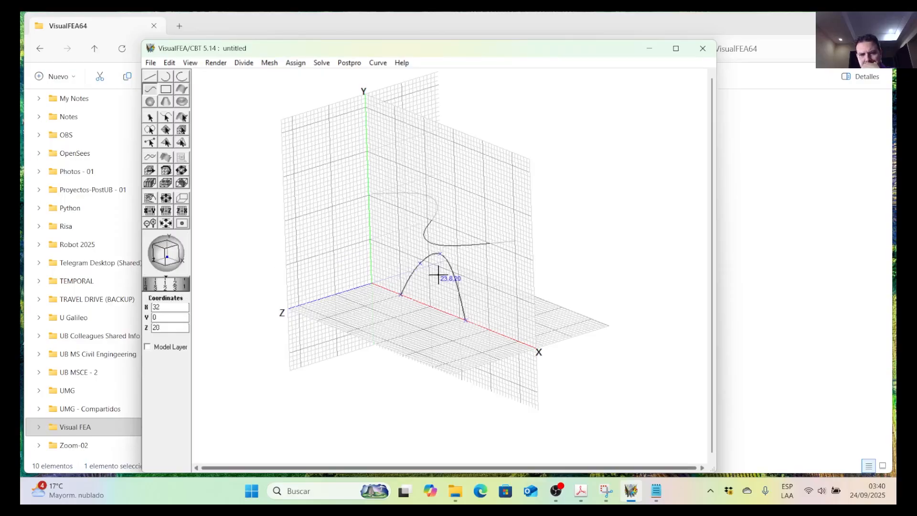
{"action": "scroll", "coordinate": [435, 272], "scroll_direction": "up", "scroll_amount": 4}
{"action": "scroll", "coordinate": [435, 273], "scroll_direction": "up", "scroll_amount": 2}
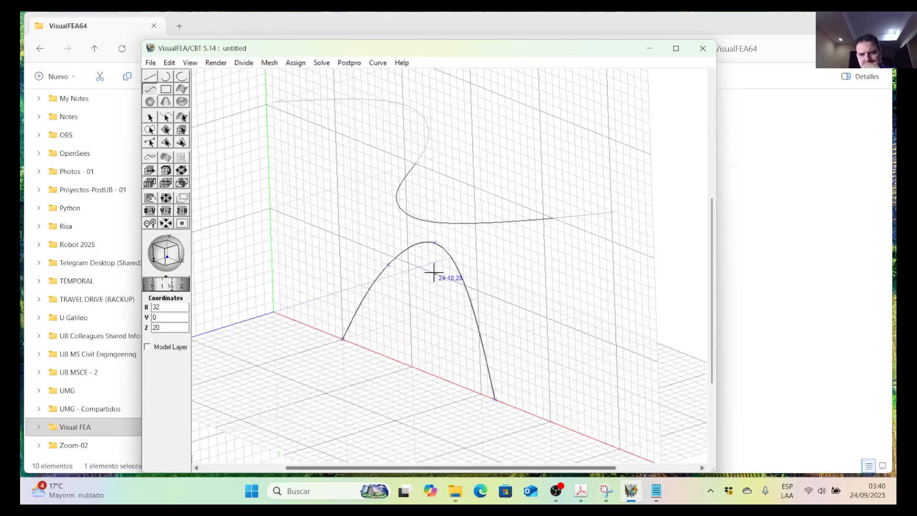
{"action": "left_click", "coordinate": [154, 159]}
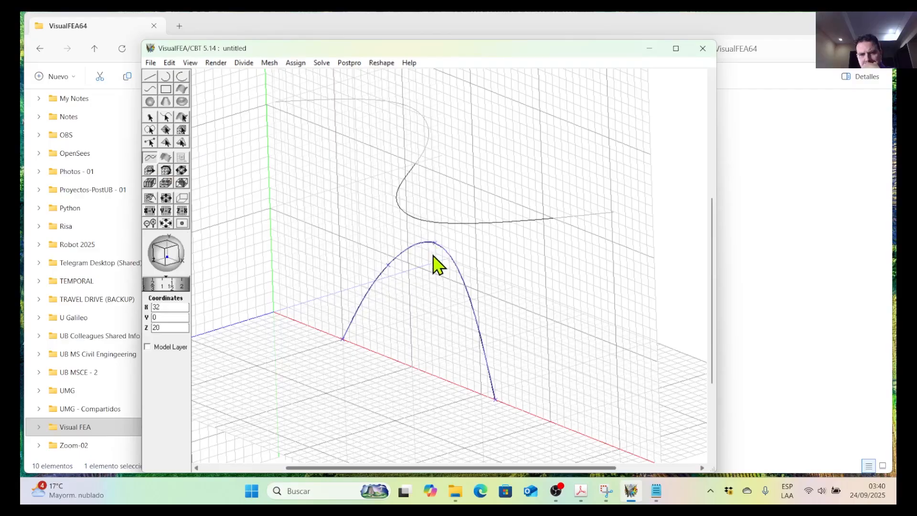
{"action": "left_click_drag", "start_coordinate": [436, 244], "coordinate": [437, 296]}
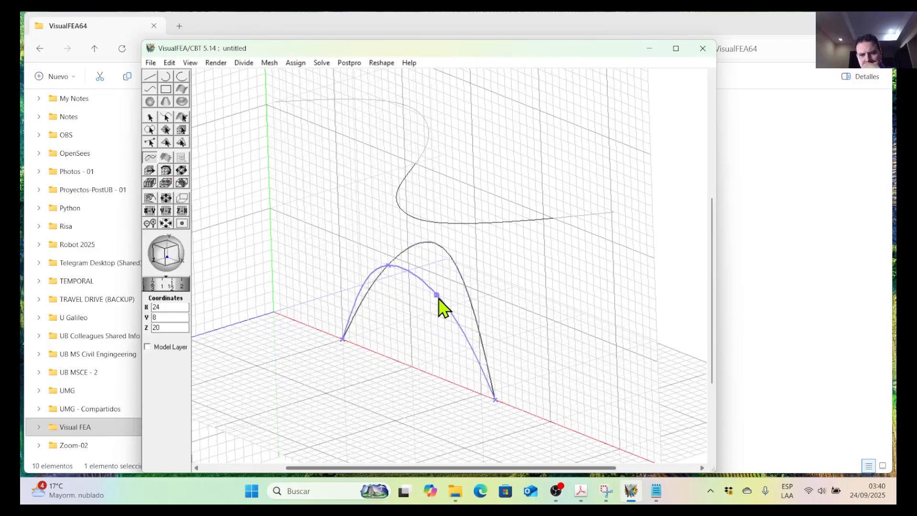
{"action": "left_click", "coordinate": [512, 287]}
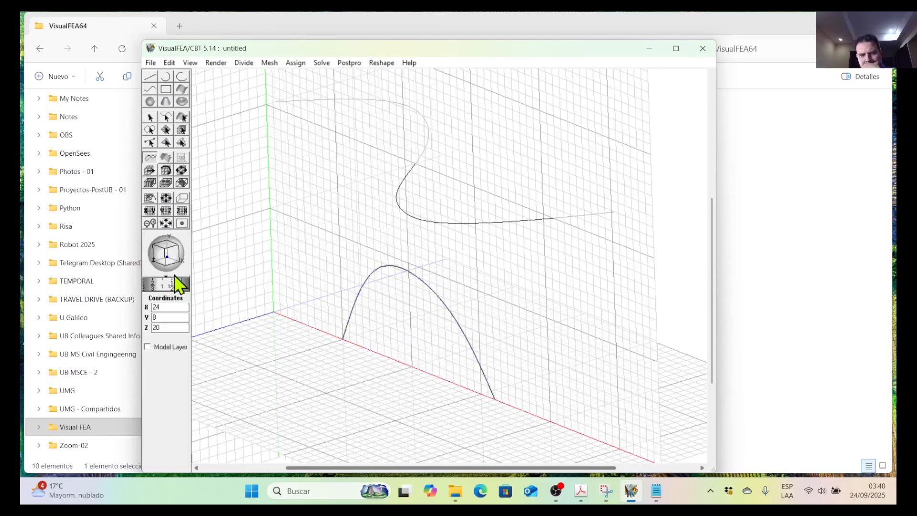
Select the seed curve and divide it into 10 segments.
{"action": "left_click_drag", "start_coordinate": [165, 256], "coordinate": [193, 248]}
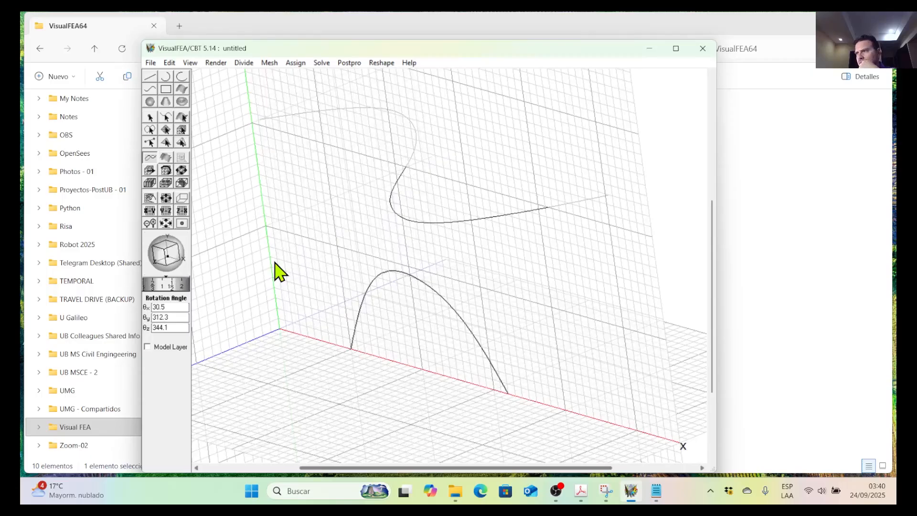
{"action": "scroll", "coordinate": [376, 278], "scroll_direction": "down", "scroll_amount": 3}
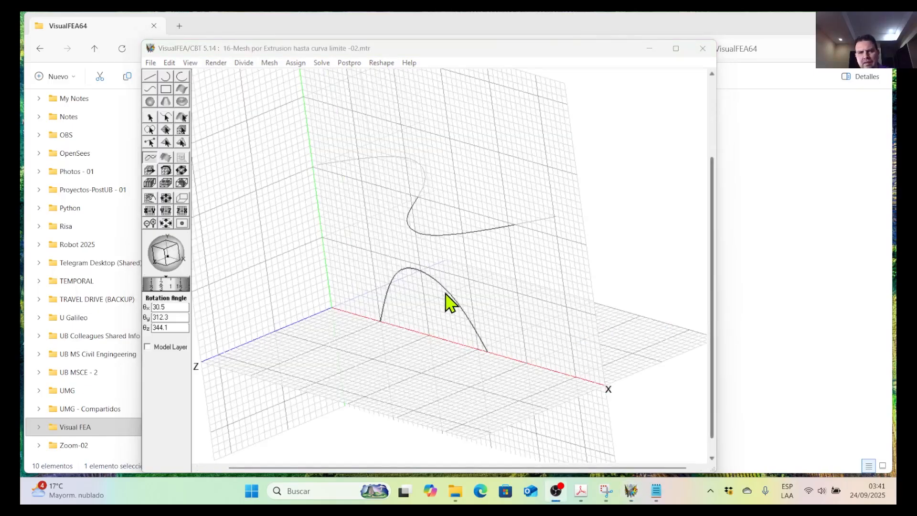
{"action": "left_click", "coordinate": [448, 291]}
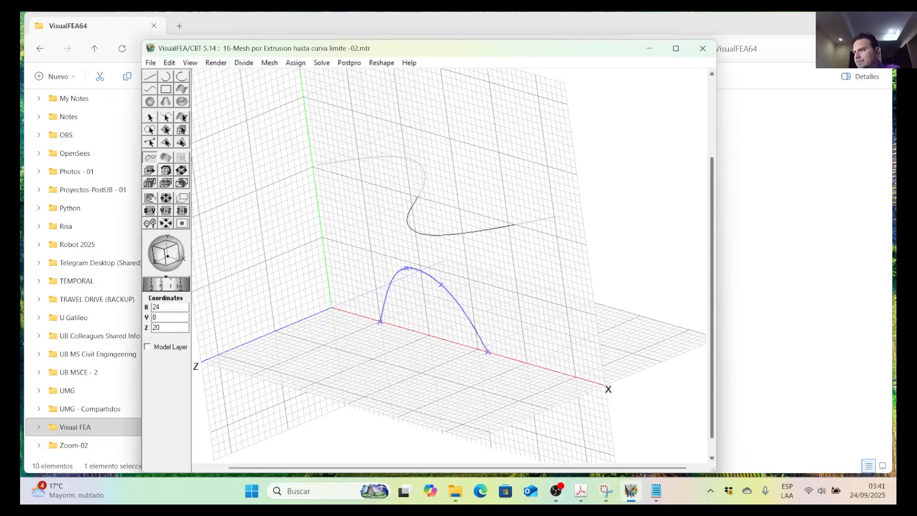
{"action": "key", "text": "alt+Tab"}
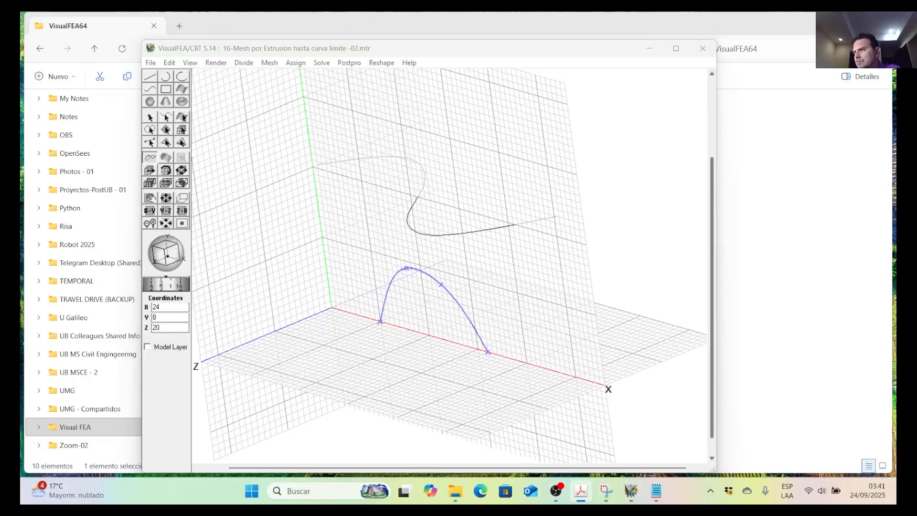
{"action": "left_click", "coordinate": [244, 64]}
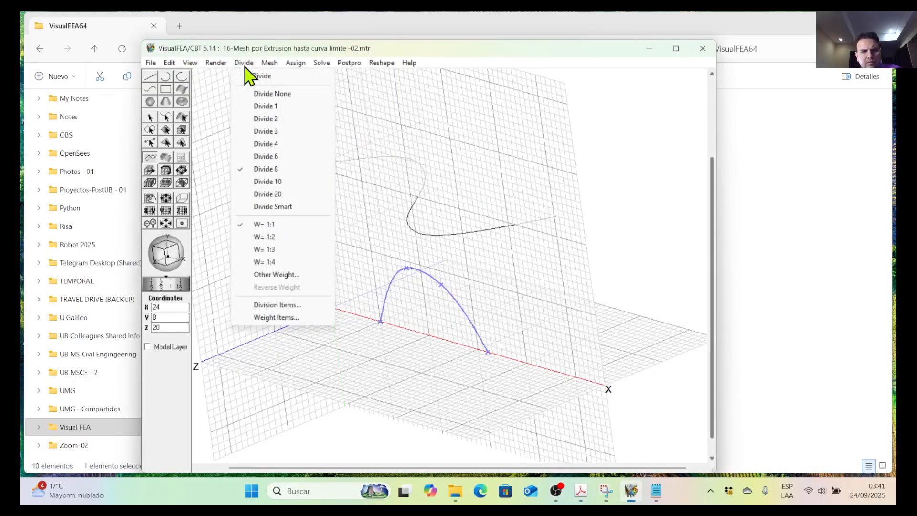
{"action": "left_click", "coordinate": [280, 185]}
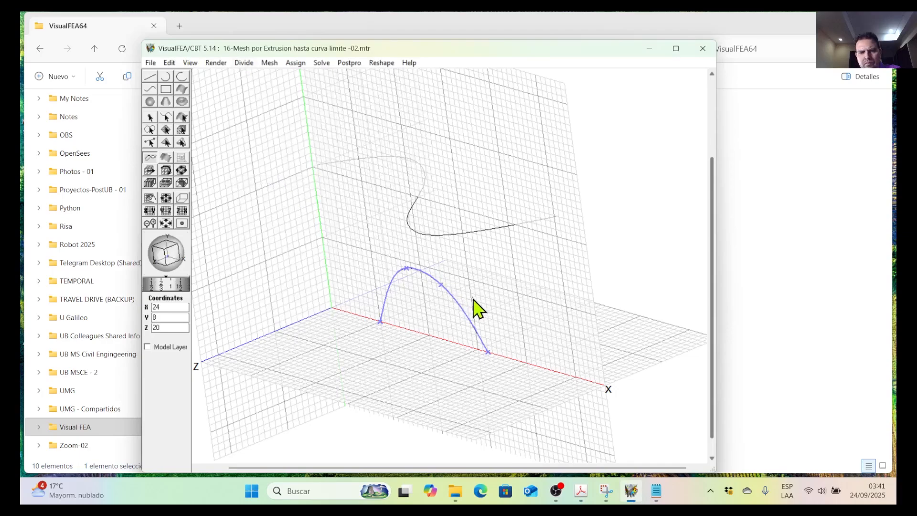
Reselect the seed curve and divide it into 20 segments.
{"action": "scroll", "coordinate": [456, 288], "scroll_direction": "up", "scroll_amount": 4}
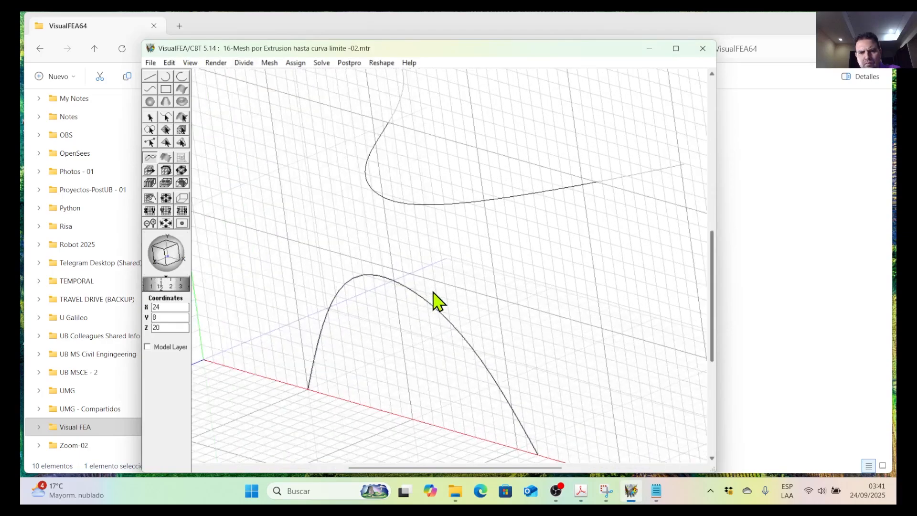
{"action": "left_click", "coordinate": [421, 319]}
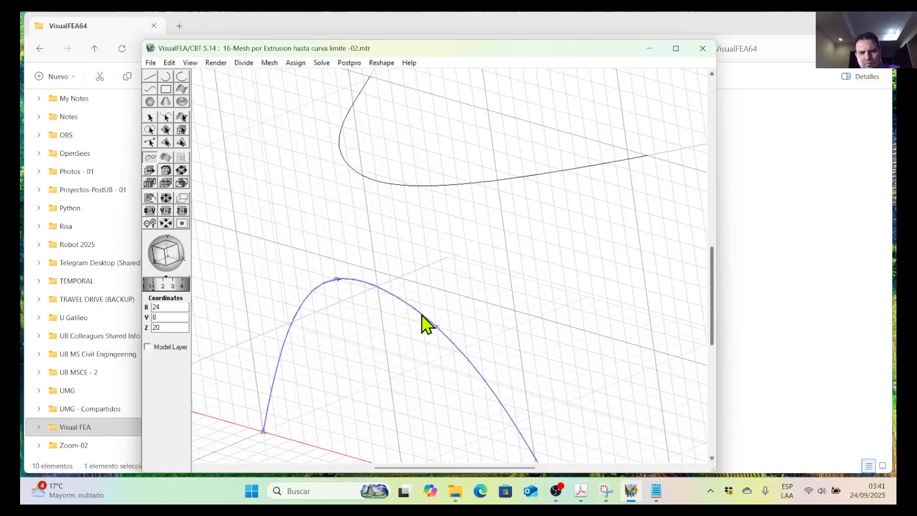
{"action": "scroll", "coordinate": [427, 318], "scroll_direction": "down", "scroll_amount": 1}
{"action": "left_click", "coordinate": [244, 64]}
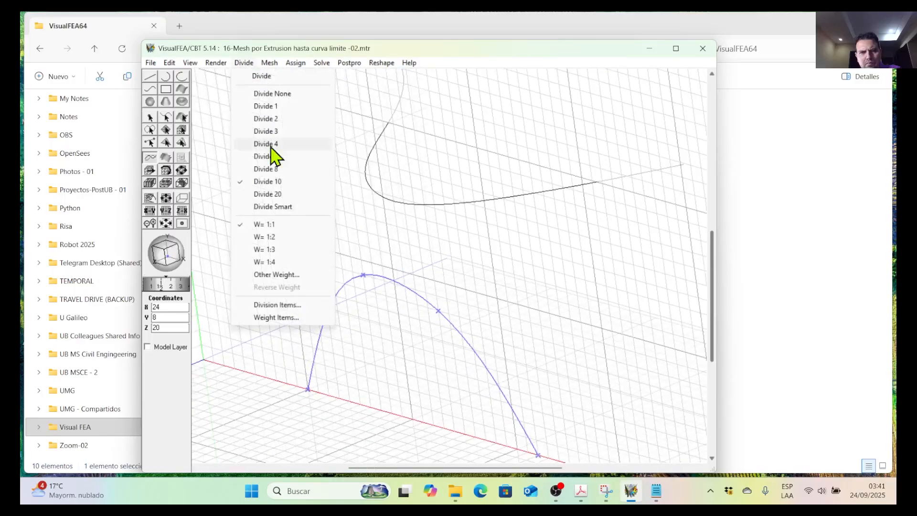
{"action": "left_click", "coordinate": [286, 194]}
{"action": "left_click", "coordinate": [385, 317]}
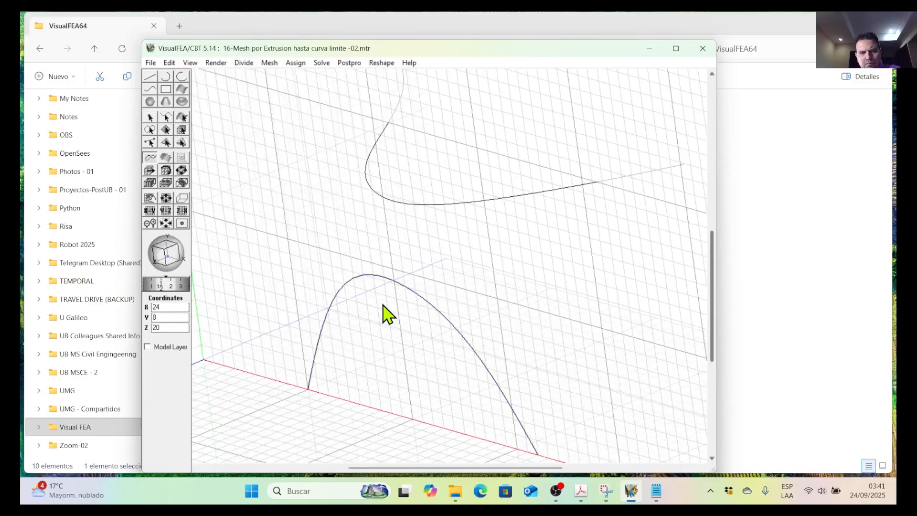
Clear the seed curve's division with Divide None and divide it into 8 segments.
{"action": "scroll", "coordinate": [382, 281], "scroll_direction": "down", "scroll_amount": 4}
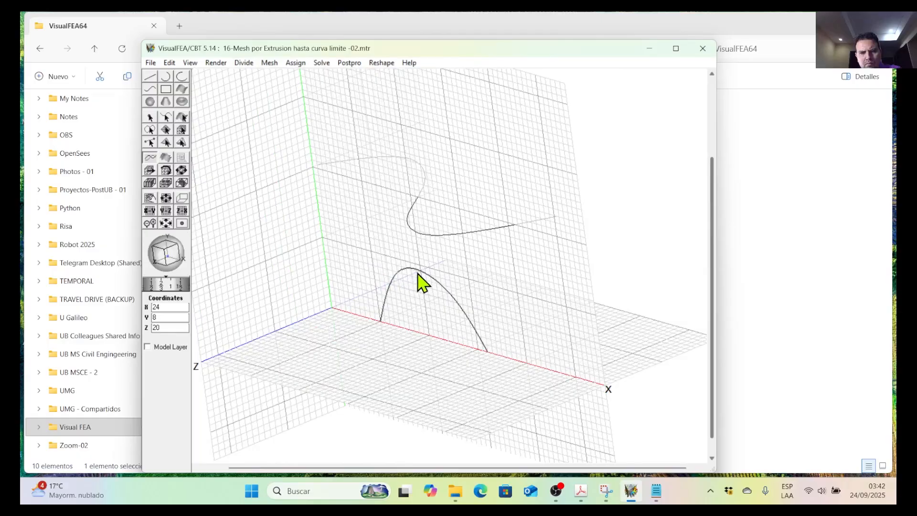
{"action": "left_click", "coordinate": [422, 273]}
{"action": "scroll", "coordinate": [497, 335], "scroll_direction": "up", "scroll_amount": 5}
{"action": "scroll", "coordinate": [466, 313], "scroll_direction": "down", "scroll_amount": 3}
{"action": "left_click", "coordinate": [245, 64]}
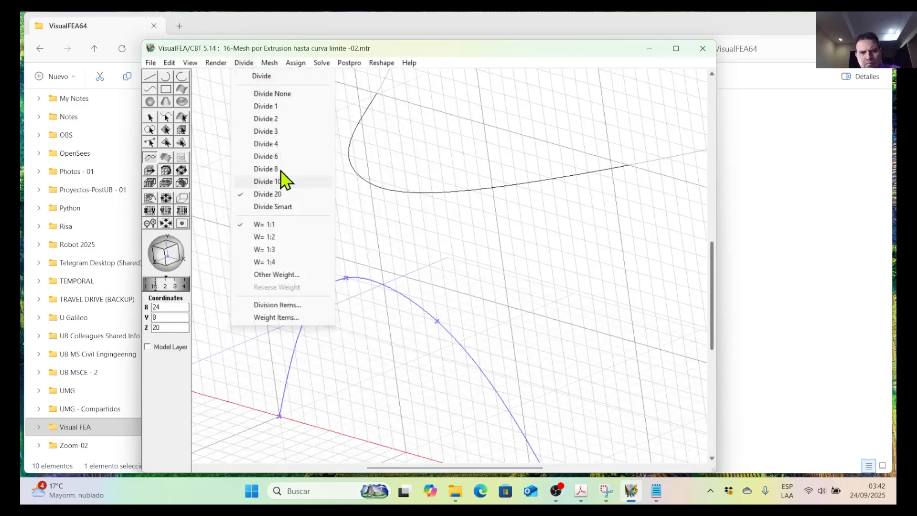
{"action": "left_click", "coordinate": [280, 94]}
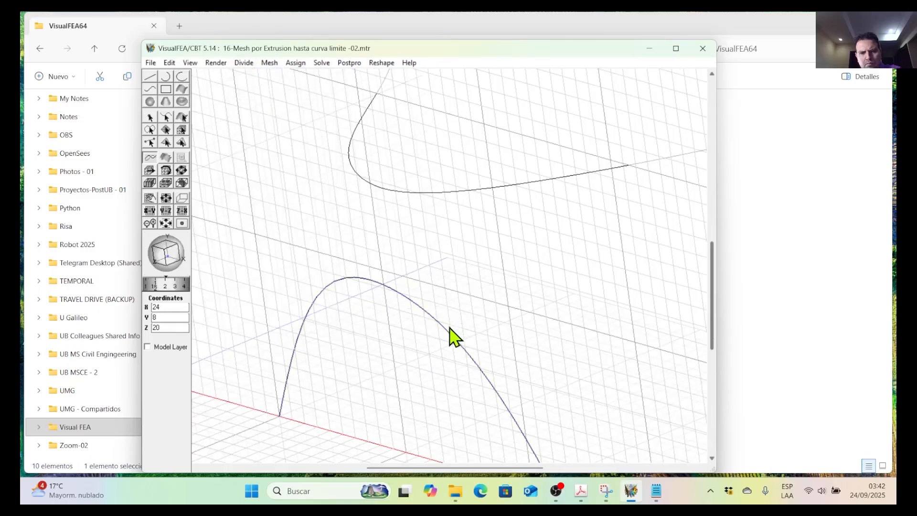
{"action": "left_click", "coordinate": [246, 64]}
{"action": "left_click", "coordinate": [274, 173]}
Keep the arched seed curve selected and divide it into 20 segments.
{"action": "left_click", "coordinate": [389, 272]}
{"action": "scroll", "coordinate": [408, 261], "scroll_direction": "down", "scroll_amount": 2}
{"action": "scroll", "coordinate": [414, 267], "scroll_direction": "down", "scroll_amount": 1}
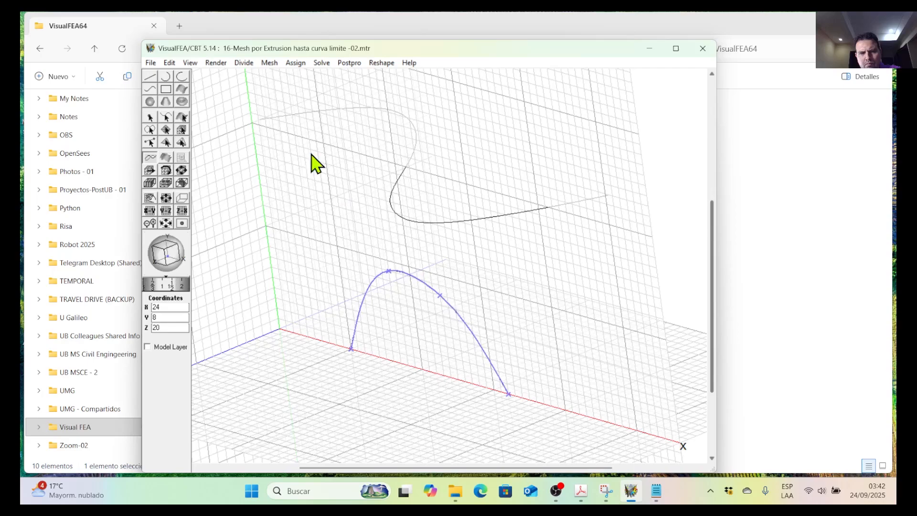
{"action": "left_click", "coordinate": [244, 63]}
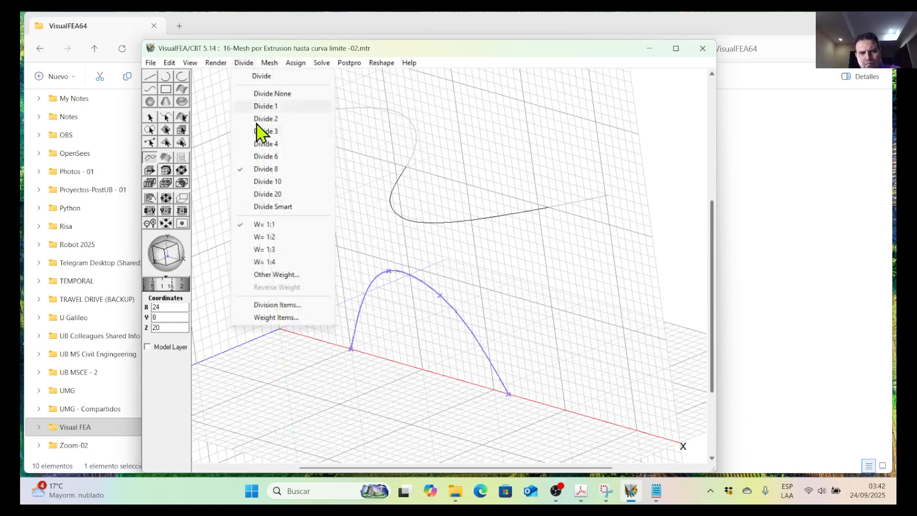
{"action": "left_click", "coordinate": [269, 195]}
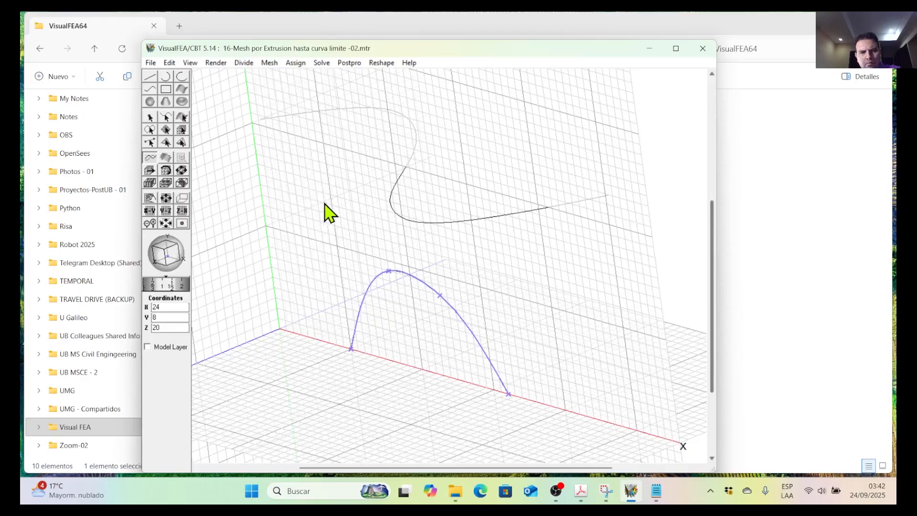
Try to pick the arched curve as the source curve for an Extrude to Curve surface mesh.
{"action": "scroll", "coordinate": [329, 212], "scroll_direction": "down", "scroll_amount": 2}
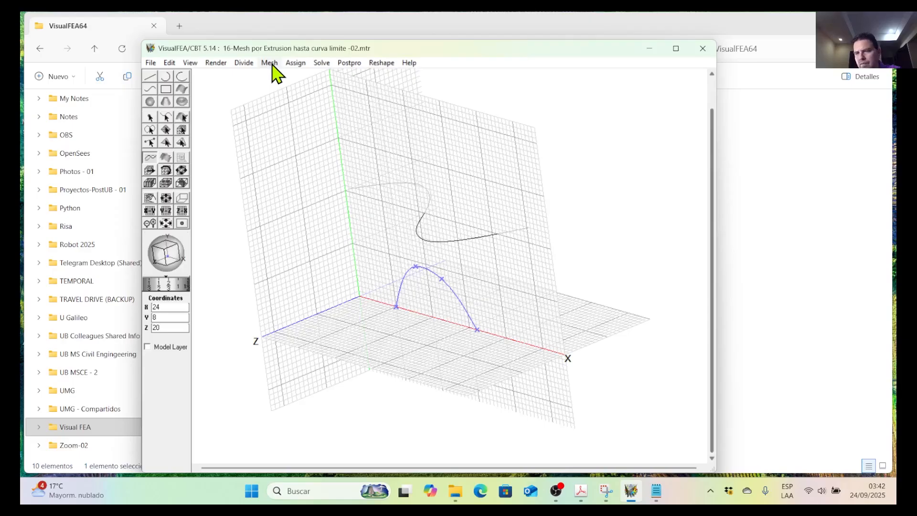
{"action": "left_click", "coordinate": [269, 63]}
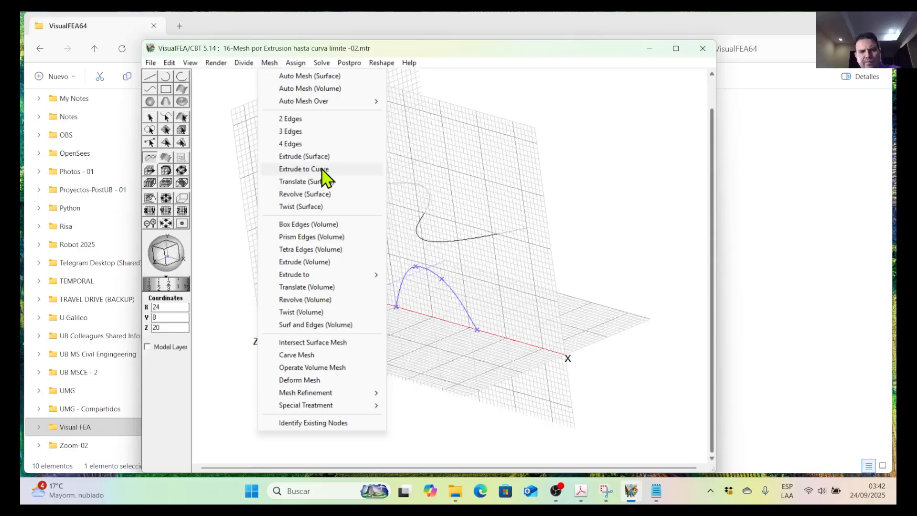
{"action": "left_click", "coordinate": [304, 169]}
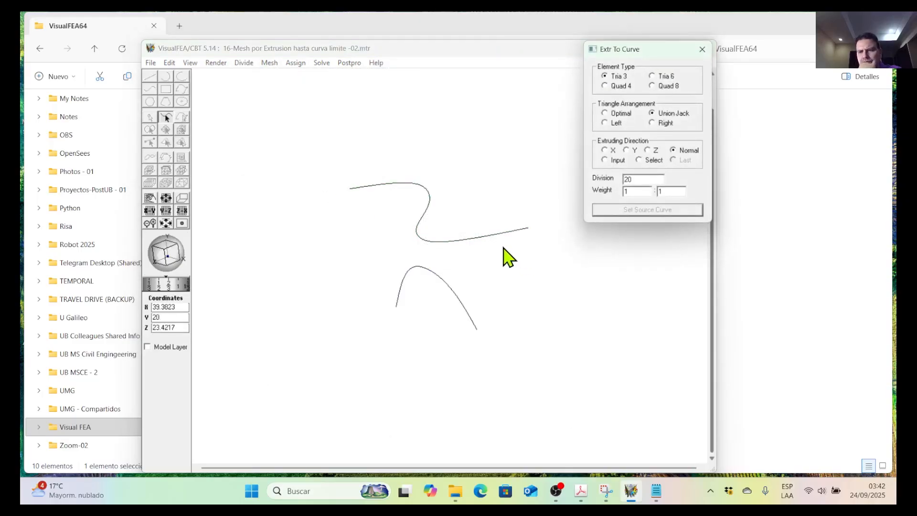
{"action": "left_click", "coordinate": [459, 300]}
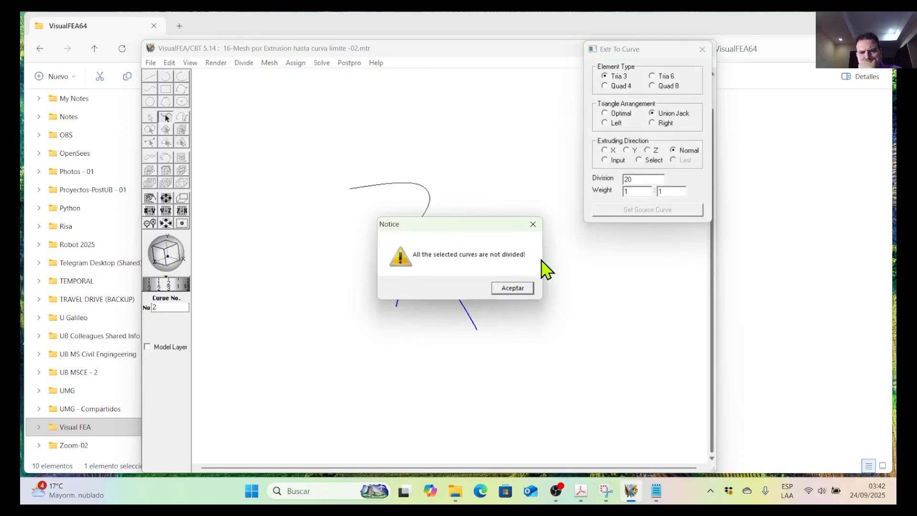
{"action": "left_click", "coordinate": [533, 224]}
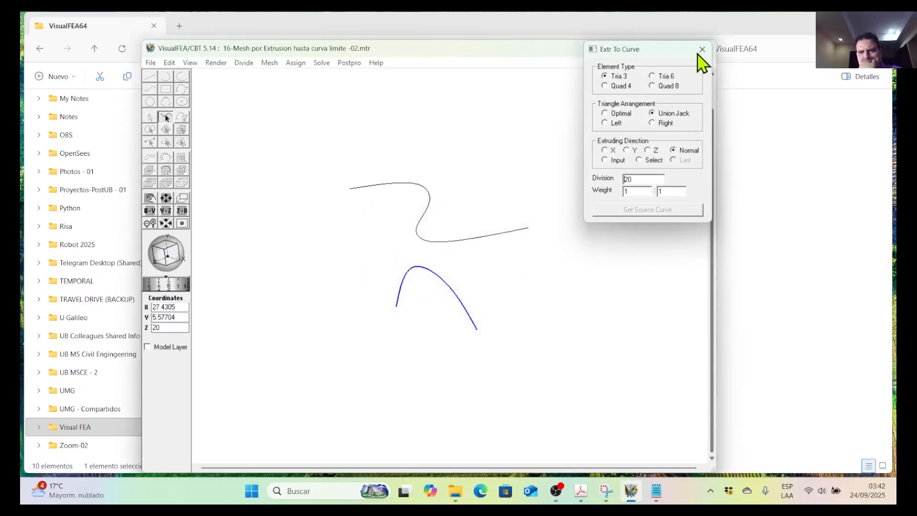
{"action": "left_click", "coordinate": [702, 49]}
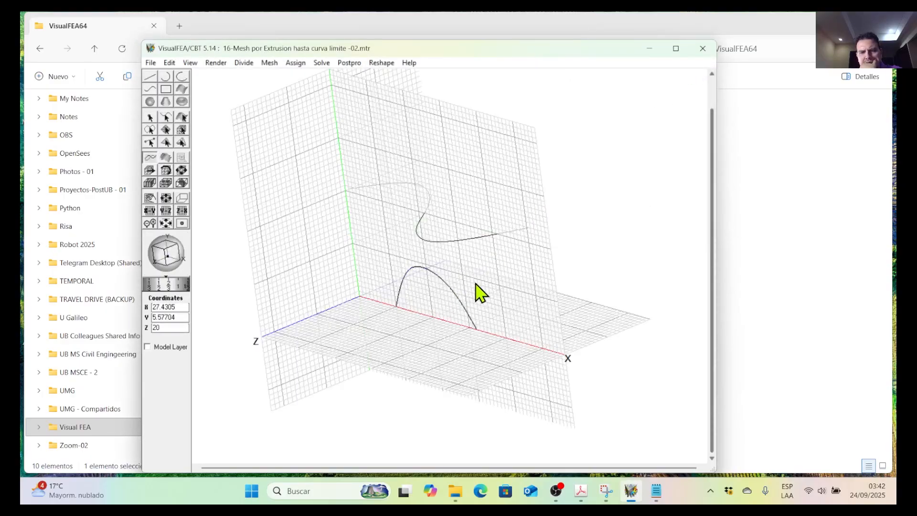
Select the arched seed curve again and divide it into 4 segments.
{"action": "left_click_drag", "start_coordinate": [484, 315], "coordinate": [395, 266]}
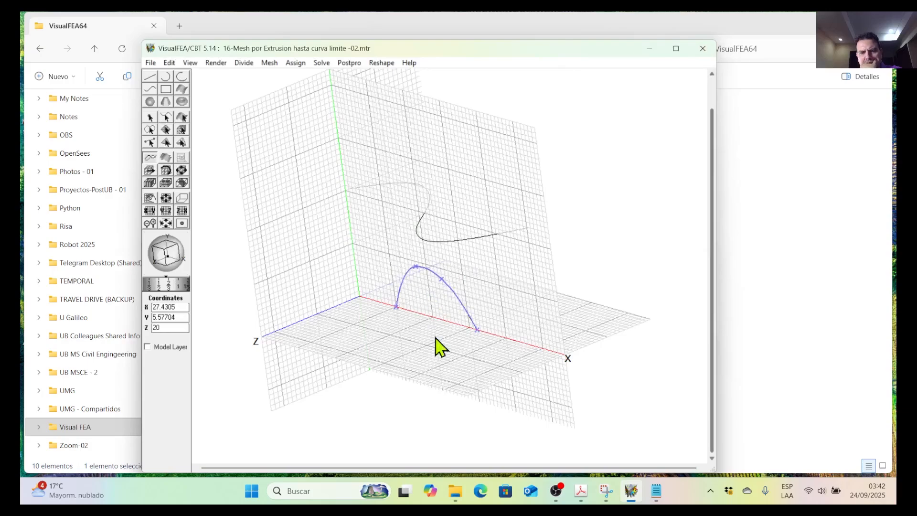
{"action": "left_click", "coordinate": [244, 63]}
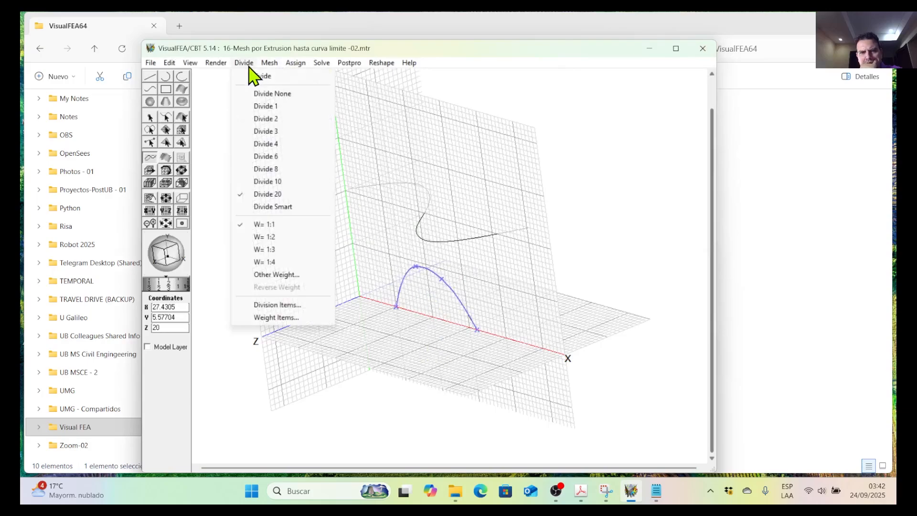
{"action": "left_click", "coordinate": [276, 144]}
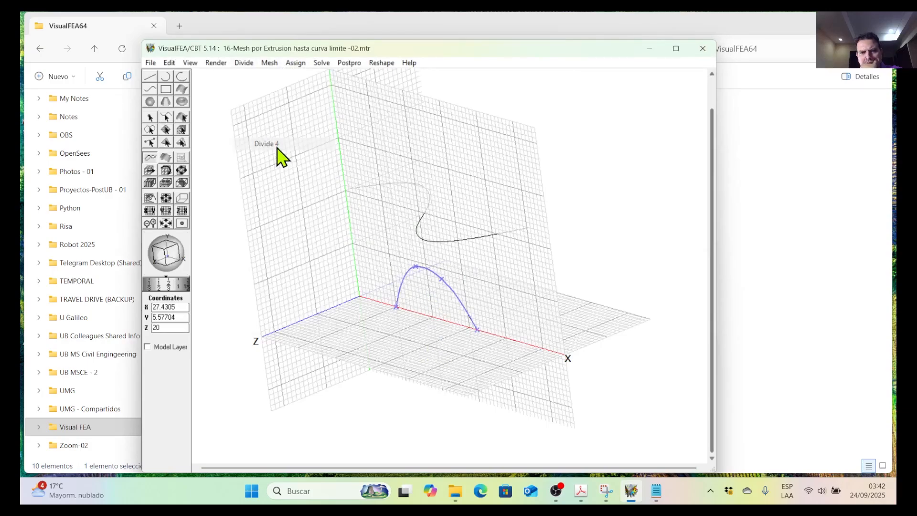
{"action": "left_click", "coordinate": [481, 298]}
{"action": "scroll", "coordinate": [455, 293], "scroll_direction": "up", "scroll_amount": 6}
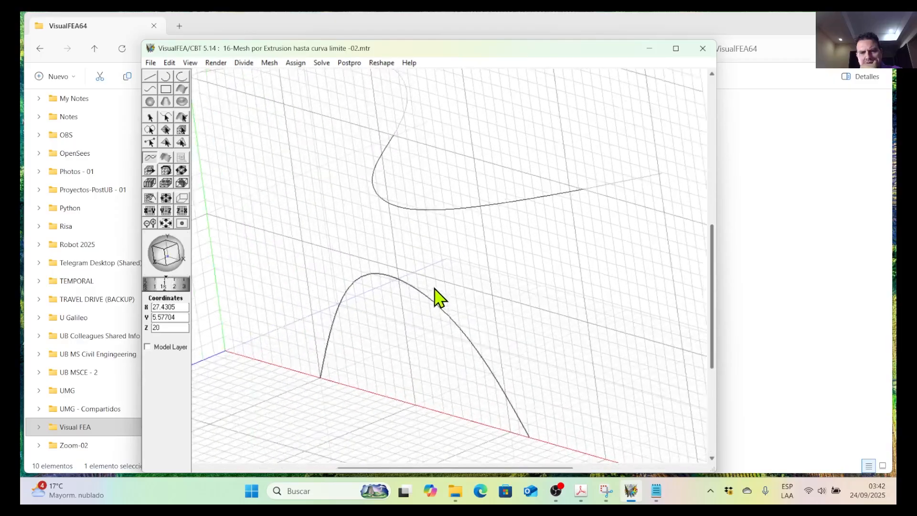
{"action": "scroll", "coordinate": [419, 315], "scroll_direction": "up", "scroll_amount": 6}
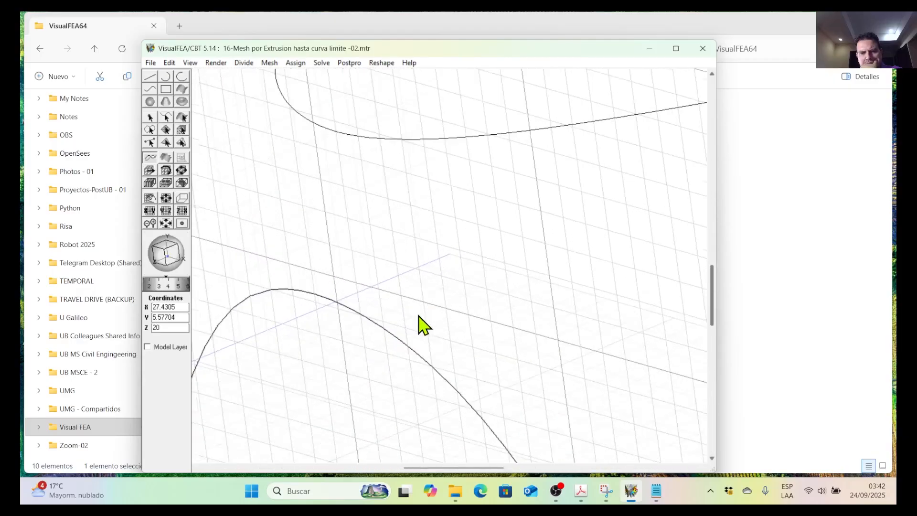
{"action": "scroll", "coordinate": [362, 315], "scroll_direction": "down", "scroll_amount": 4}
{"action": "scroll", "coordinate": [372, 310], "scroll_direction": "down", "scroll_amount": 2}
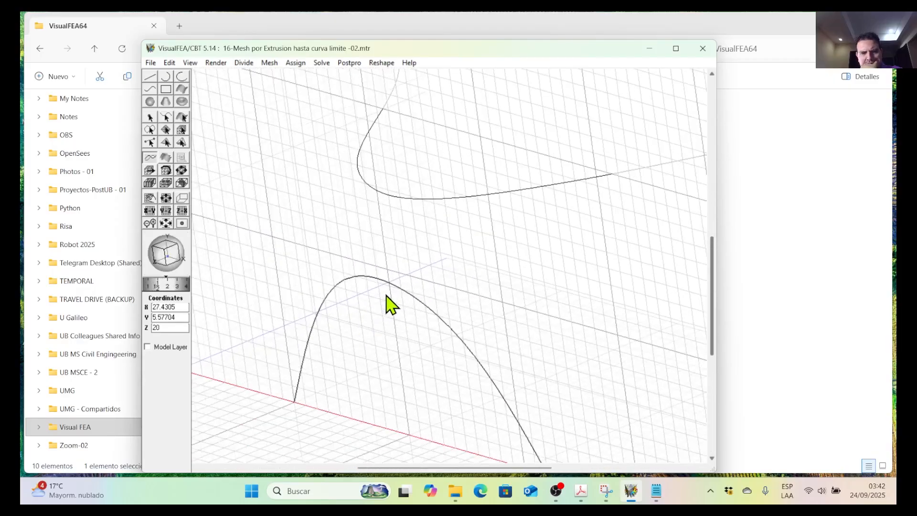
Reselect the arched seed curve and change its division to 10 segments.
{"action": "left_click", "coordinate": [396, 288]}
{"action": "scroll", "coordinate": [388, 262], "scroll_direction": "down", "scroll_amount": 3}
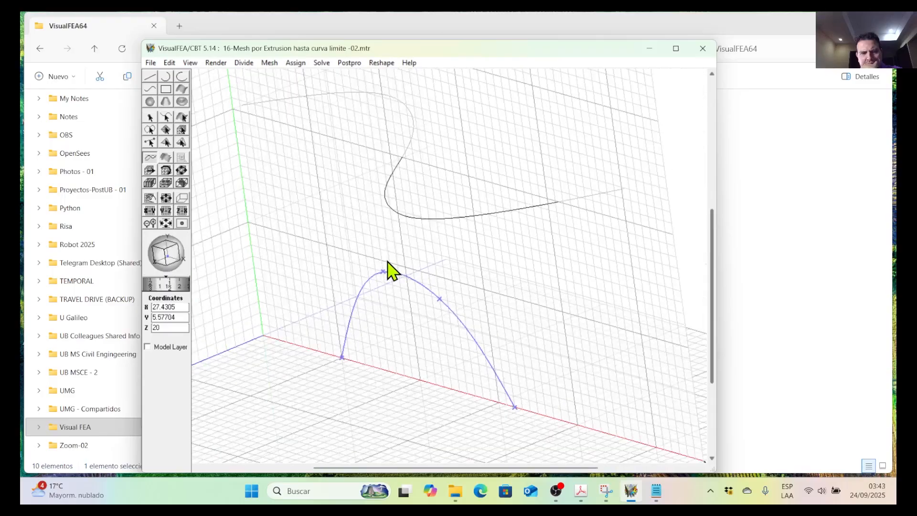
{"action": "left_click", "coordinate": [245, 64]}
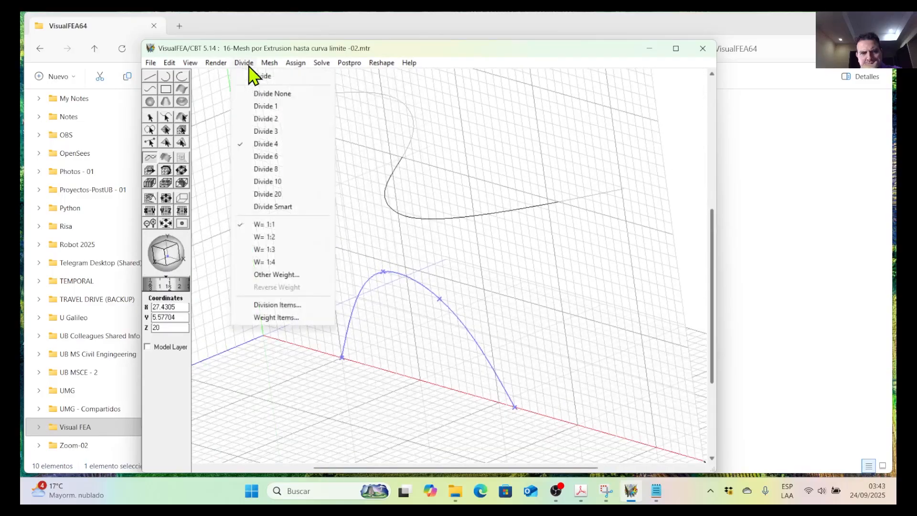
{"action": "left_click", "coordinate": [285, 181]}
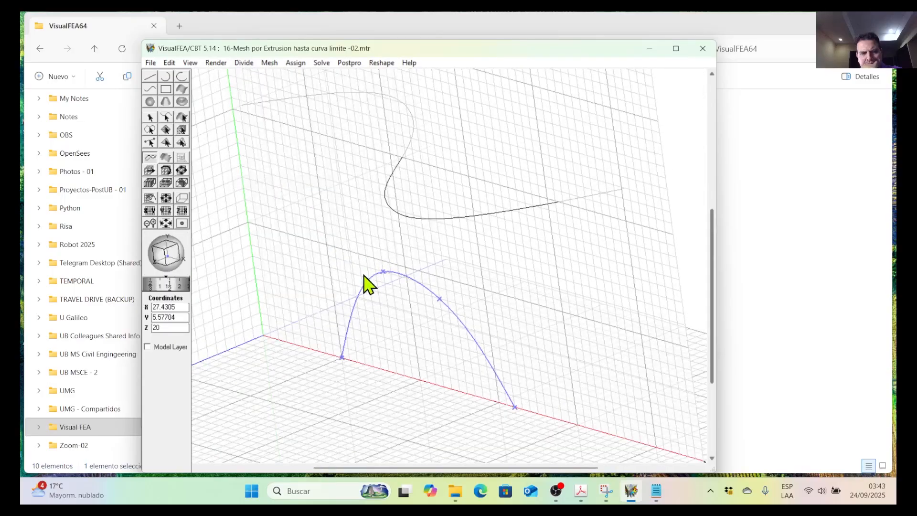
Divide the arched seed curve into 24 segments with weight 1:1 using the Curve Division settings.
{"action": "left_click", "coordinate": [244, 63]}
{"action": "left_click", "coordinate": [257, 77]}
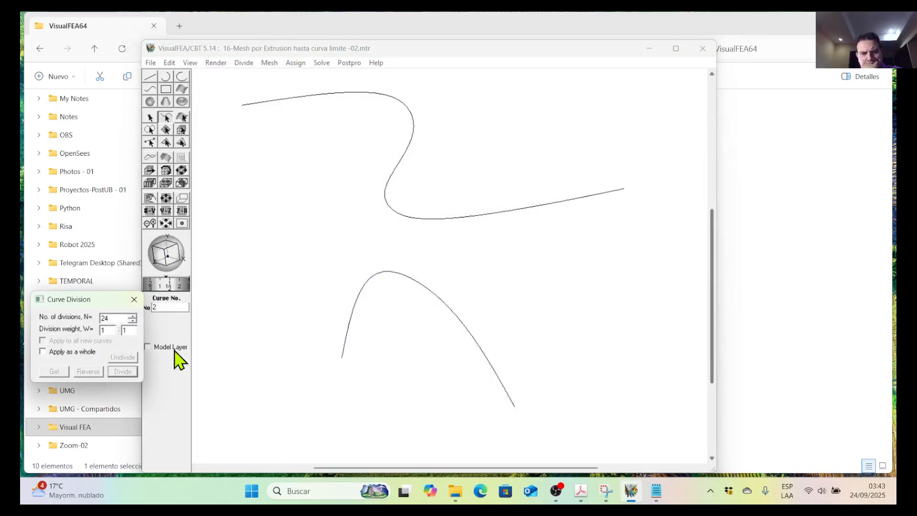
{"action": "left_click", "coordinate": [378, 276]}
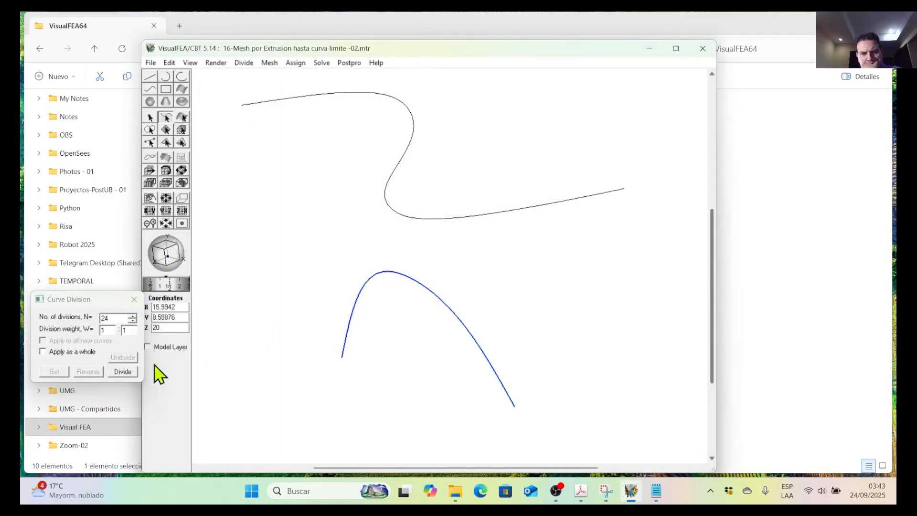
{"action": "left_click", "coordinate": [123, 371]}
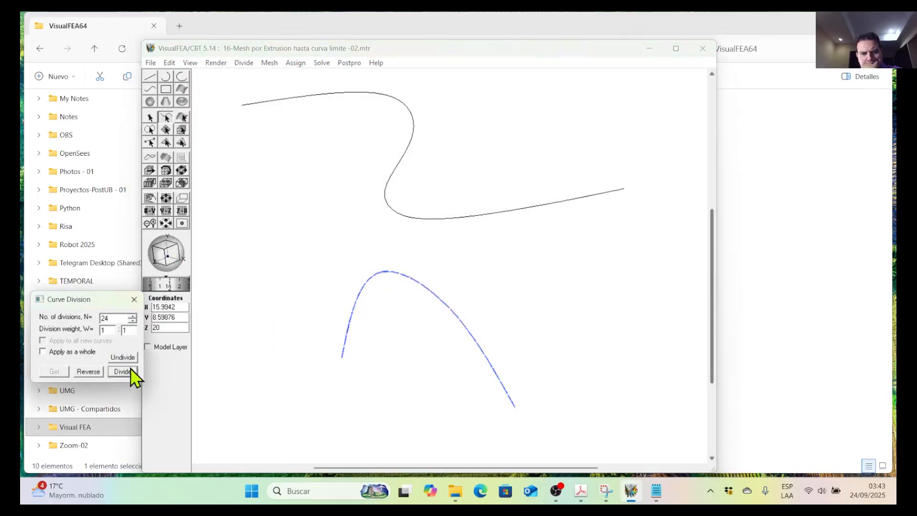
{"action": "left_click", "coordinate": [134, 299]}
Start Extrude to Curve with the arched curve as source curve, Quad 4 elements, division 10 and normal extruding direction.
{"action": "scroll", "coordinate": [298, 287], "scroll_direction": "down", "scroll_amount": 2}
{"action": "middle_click_drag", "start_coordinate": [478, 278], "coordinate": [423, 276]}
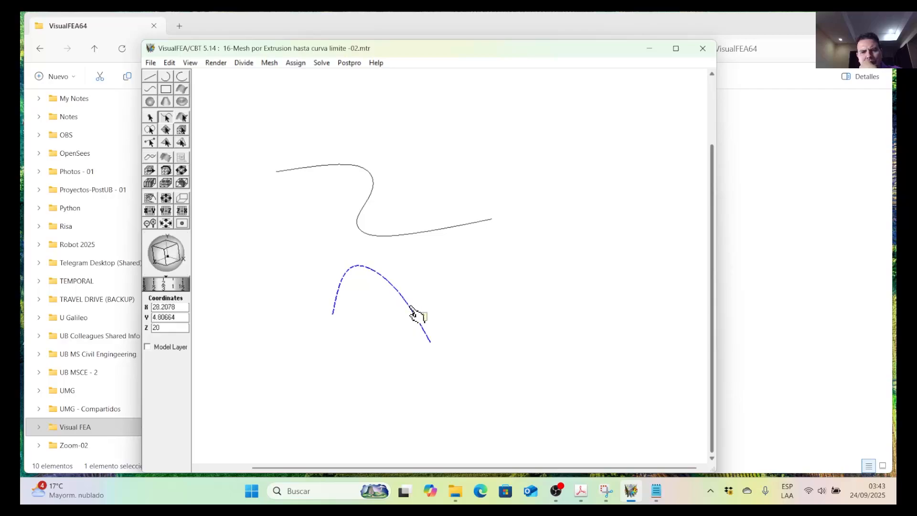
{"action": "left_click", "coordinate": [271, 64]}
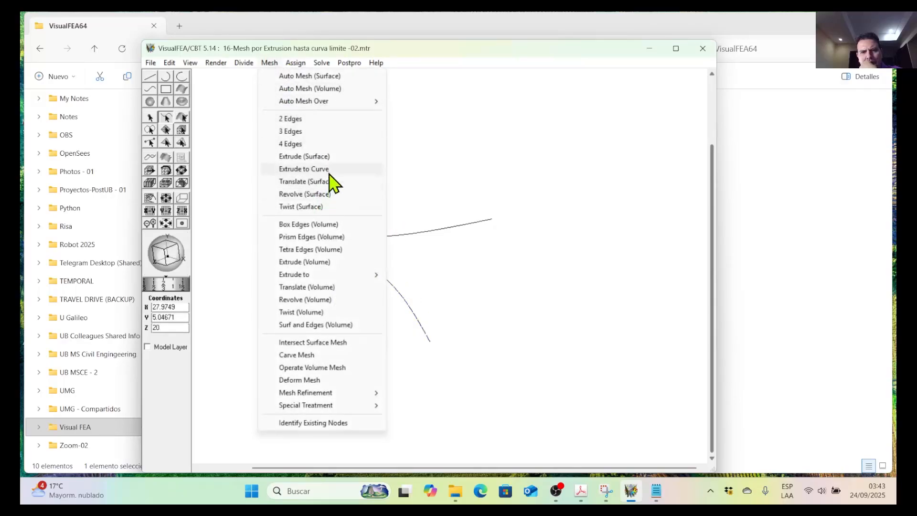
{"action": "left_click", "coordinate": [316, 170]}
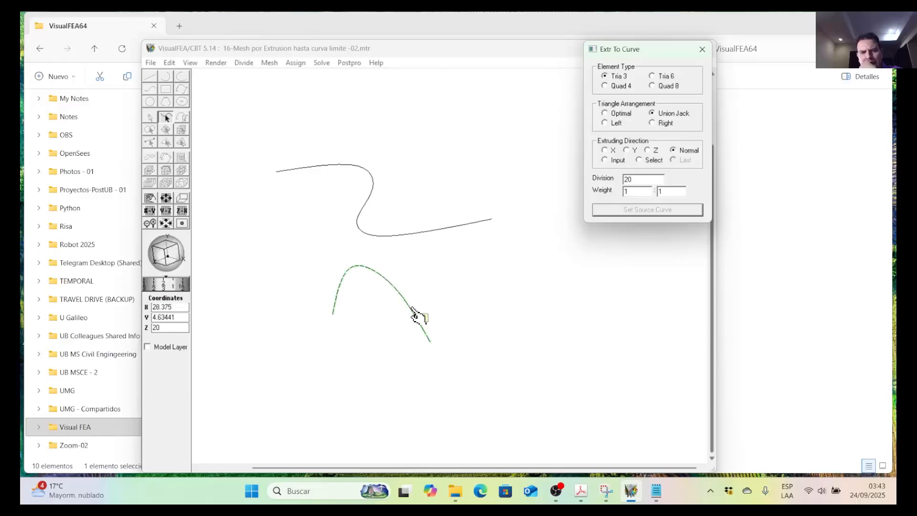
{"action": "left_click", "coordinate": [415, 314]}
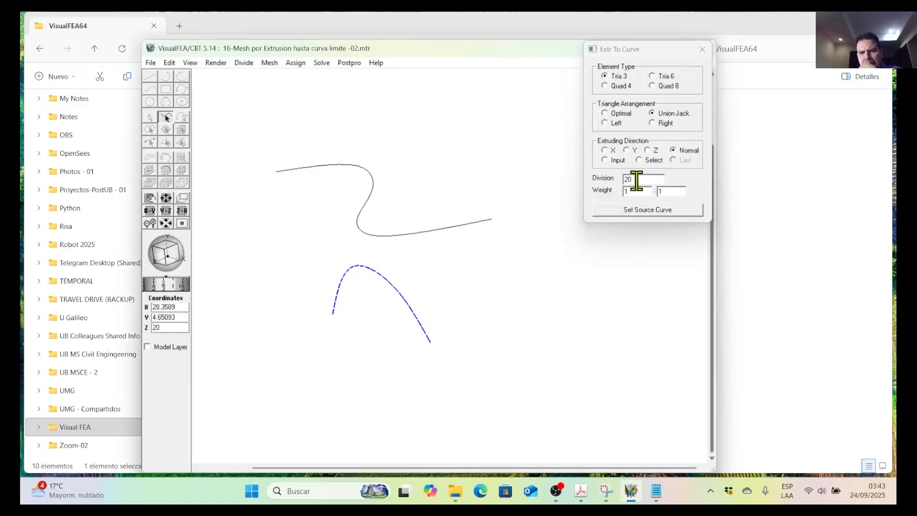
{"action": "double_click", "coordinate": [628, 180]}
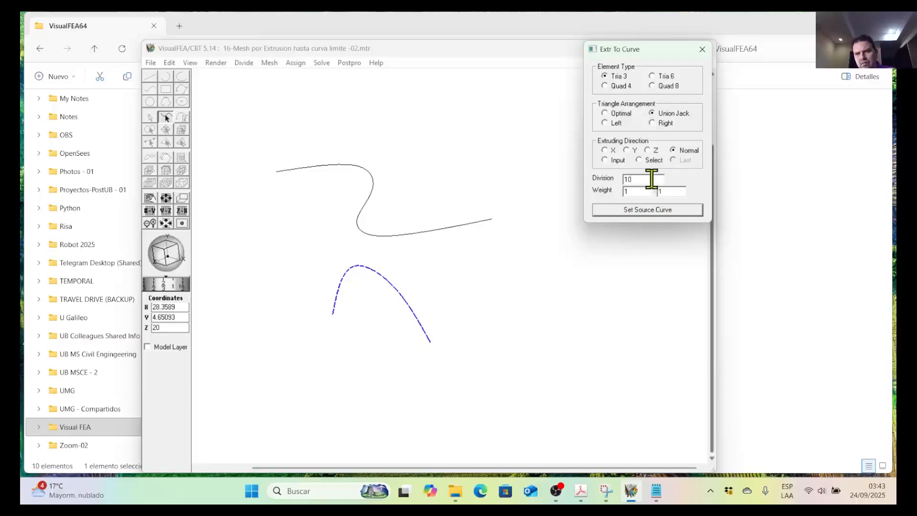
{"action": "left_click", "coordinate": [620, 87]}
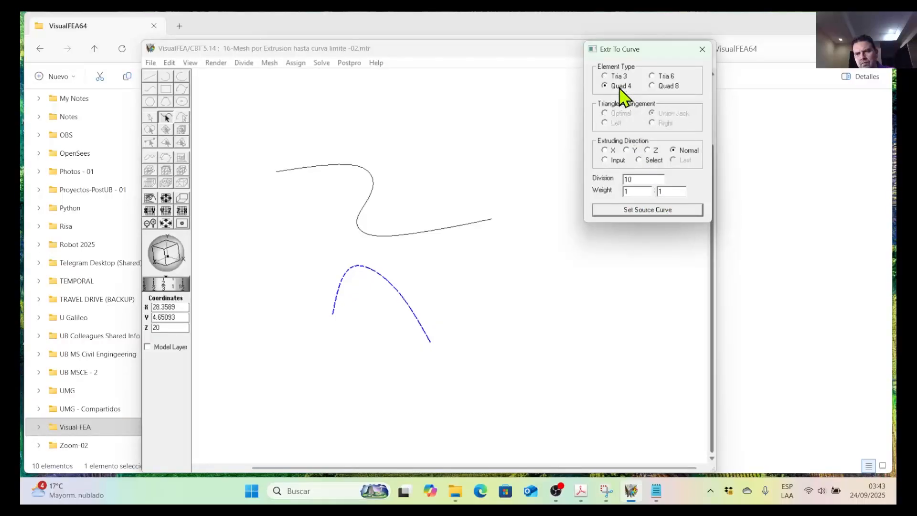
{"action": "left_click", "coordinate": [647, 214]}
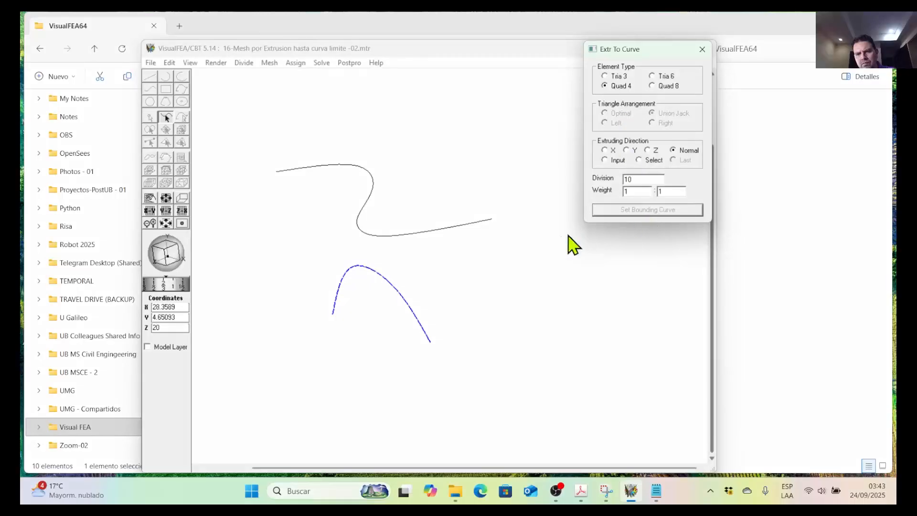
Try to set the S-shaped curve as the bounding curve of the extrusion, and close the Extrude to Curve settings.
{"action": "left_click", "coordinate": [436, 229]}
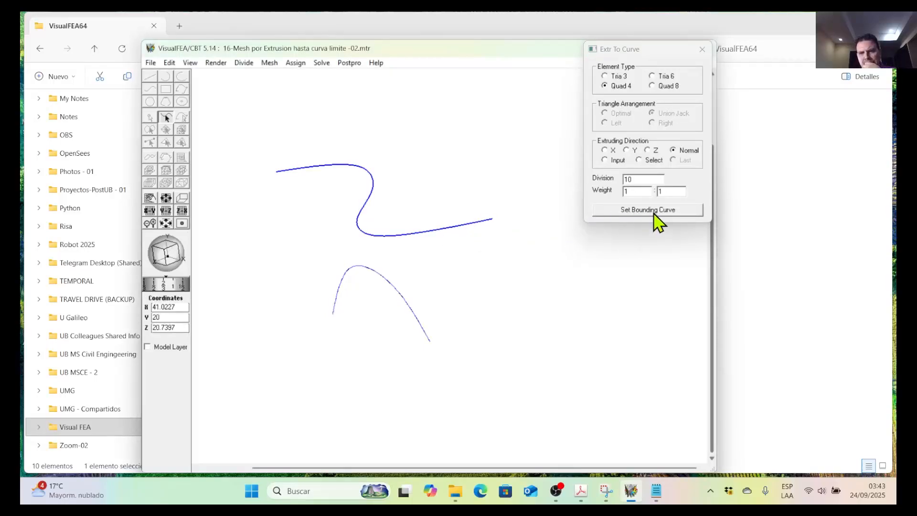
{"action": "left_click", "coordinate": [660, 218]}
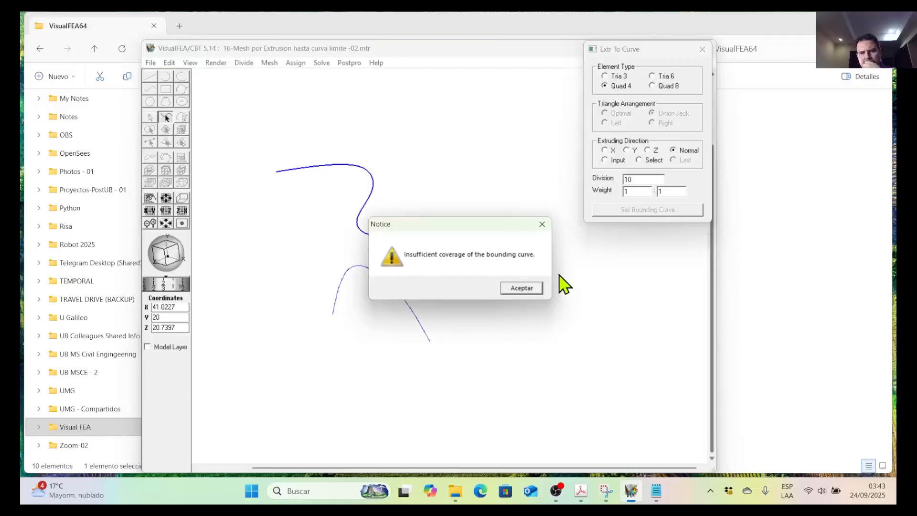
{"action": "left_click", "coordinate": [526, 288]}
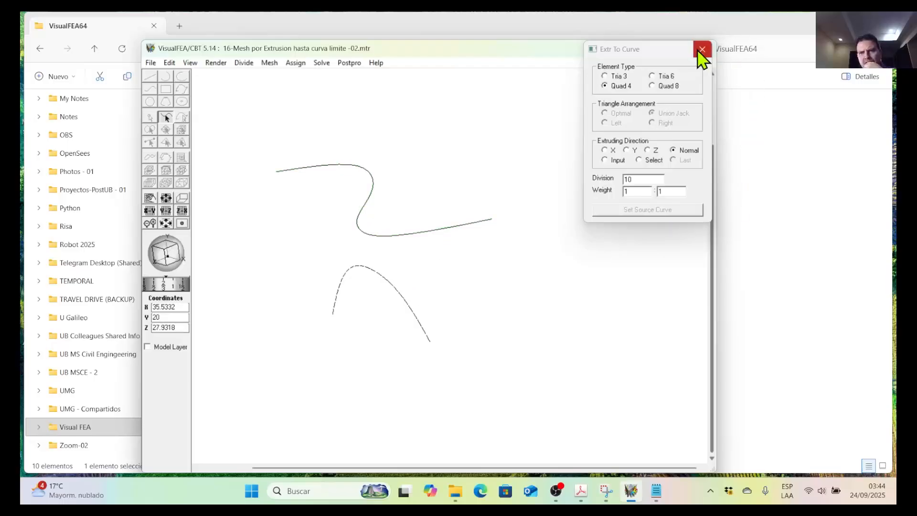
{"action": "left_click", "coordinate": [703, 49]}
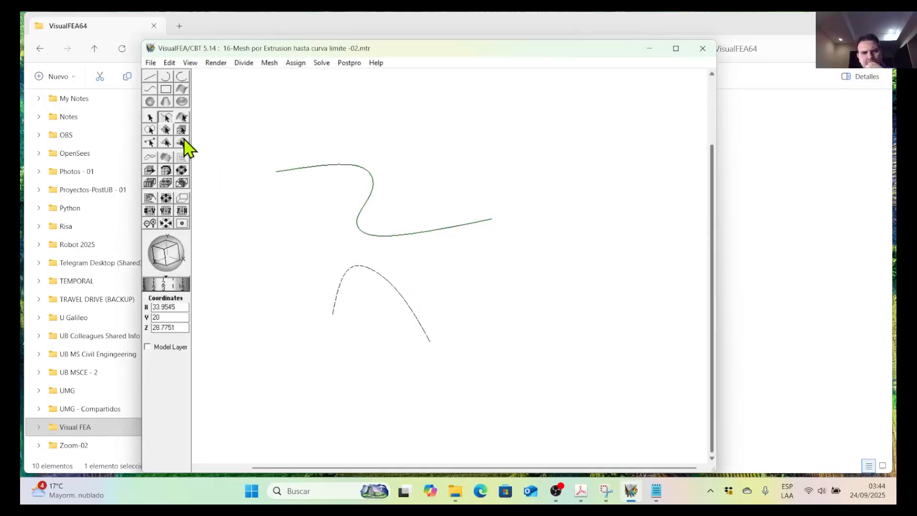
Inspect how the S-shaped curve lies over the arched curve from another angle and in the (1,1,1) preset view.
{"action": "left_click", "coordinate": [382, 236]}
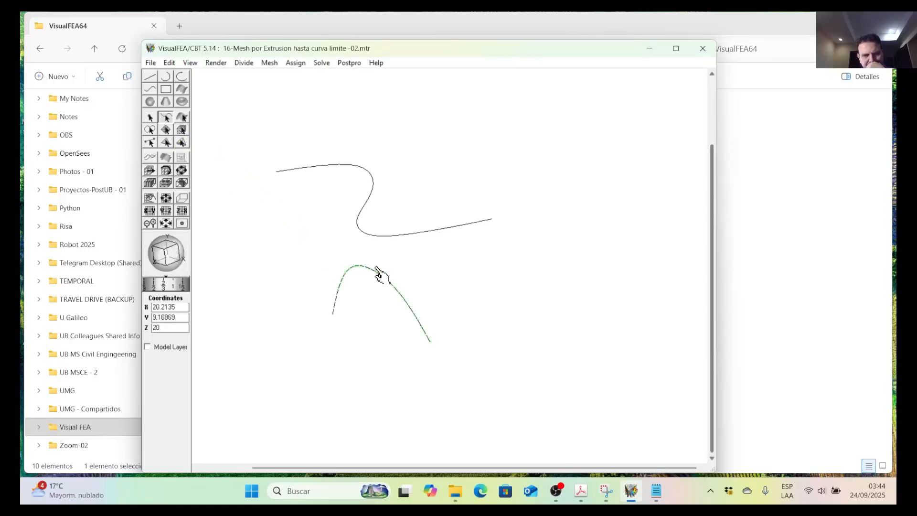
{"action": "left_click_drag", "start_coordinate": [167, 253], "coordinate": [228, 248]}
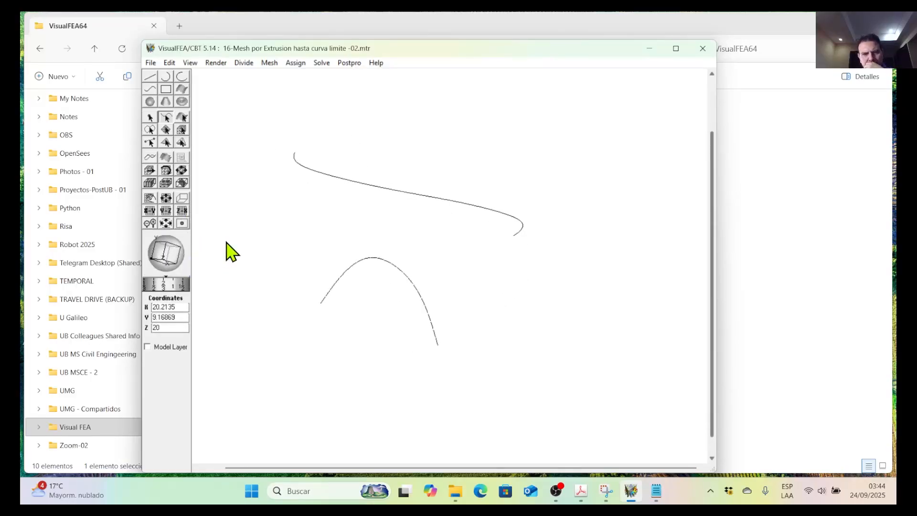
{"action": "left_click", "coordinate": [190, 63]}
{"action": "mouse_move", "coordinate": [250, 125]}
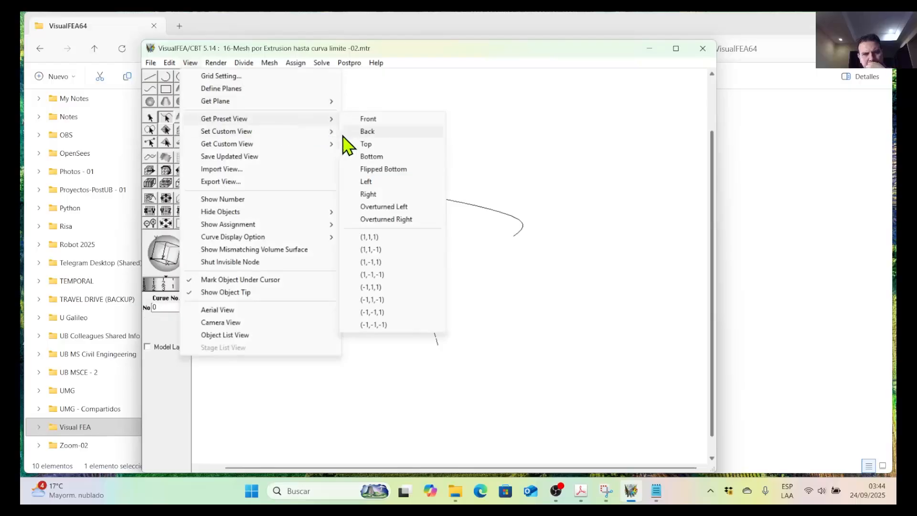
{"action": "left_click", "coordinate": [382, 239]}
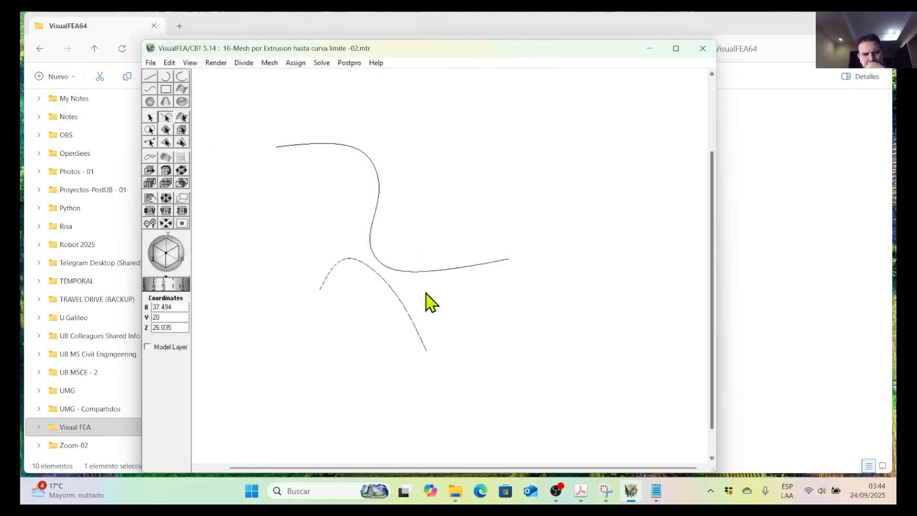
Reshape the S-shaped bounding curve into a gentler bend by moving its inner control points in the Z 20 plane.
{"action": "left_click", "coordinate": [375, 218]}
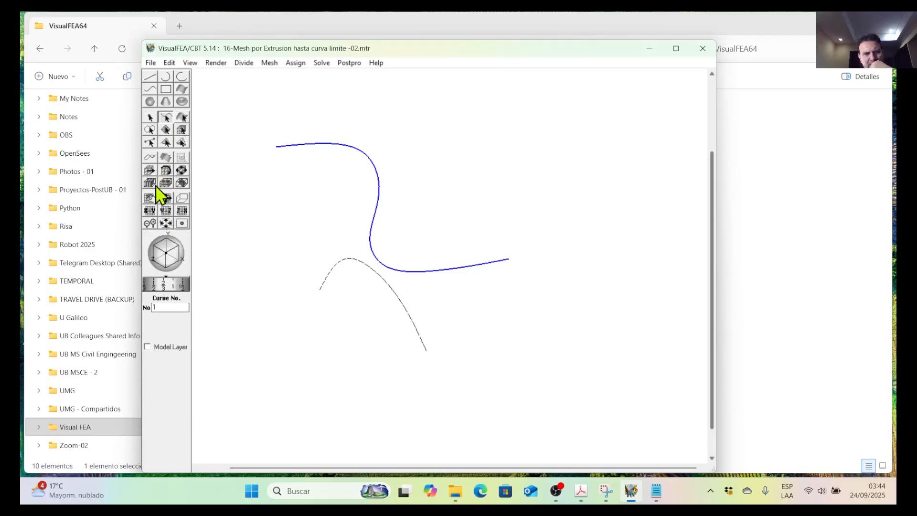
{"action": "left_click", "coordinate": [153, 160]}
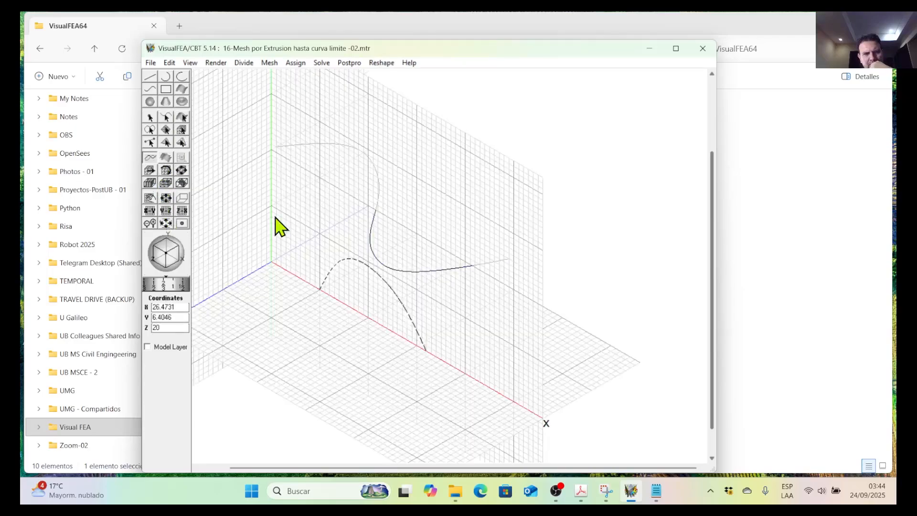
{"action": "left_click", "coordinate": [384, 257]}
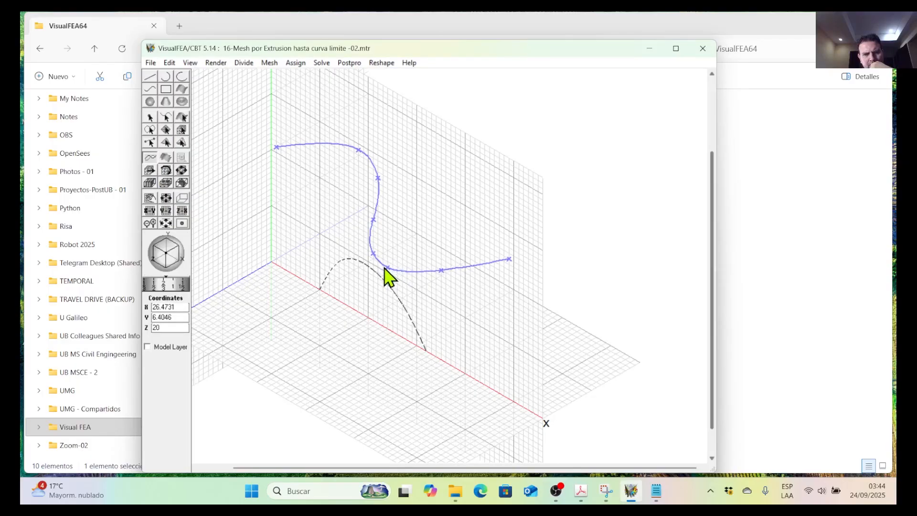
{"action": "left_click_drag", "start_coordinate": [388, 267], "coordinate": [383, 248]}
{"action": "left_click_drag", "start_coordinate": [441, 271], "coordinate": [442, 258]}
{"action": "left_click_drag", "start_coordinate": [362, 154], "coordinate": [369, 184]}
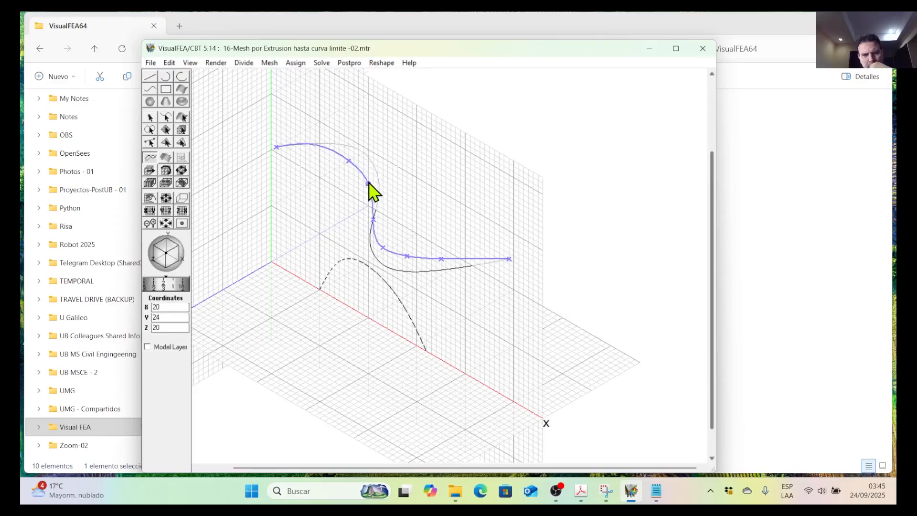
{"action": "left_click_drag", "start_coordinate": [410, 258], "coordinate": [393, 242]}
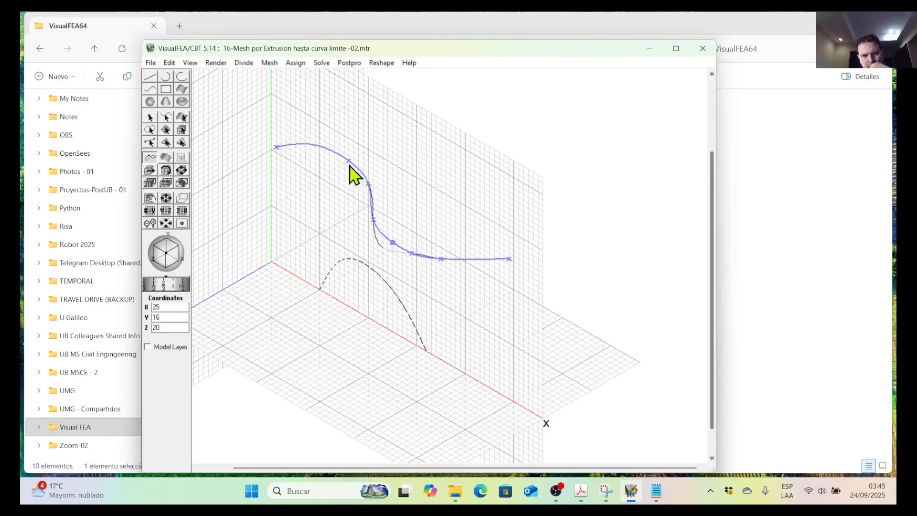
{"action": "left_click_drag", "start_coordinate": [349, 161], "coordinate": [365, 186]}
{"action": "left_click", "coordinate": [370, 190]}
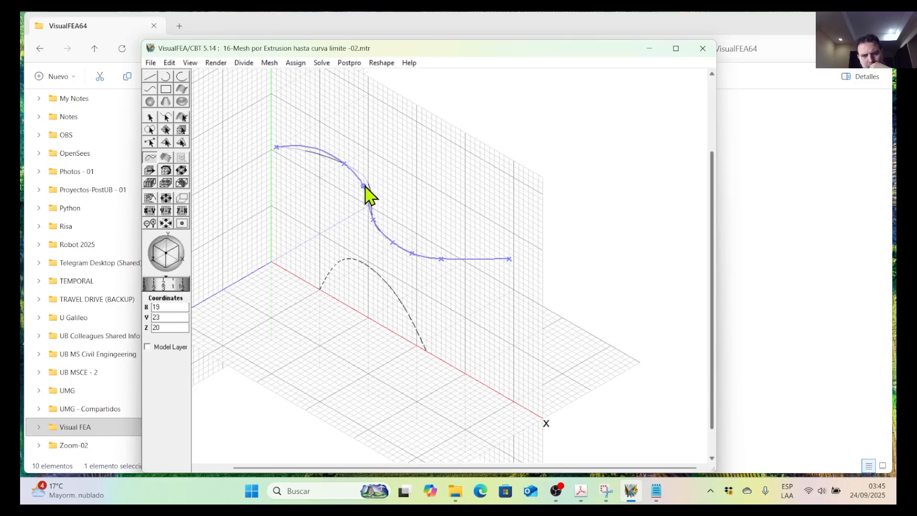
{"action": "left_click", "coordinate": [415, 204]}
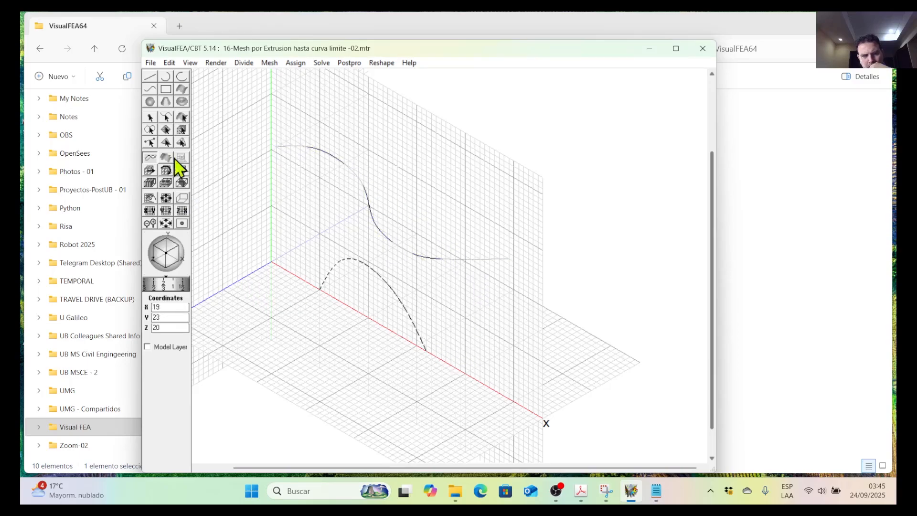
Try Extrude to Curve from the arched source curve to the S-shaped bounding curve, with Quad 4 elements, division 10 and normal direction.
{"action": "left_click", "coordinate": [165, 116]}
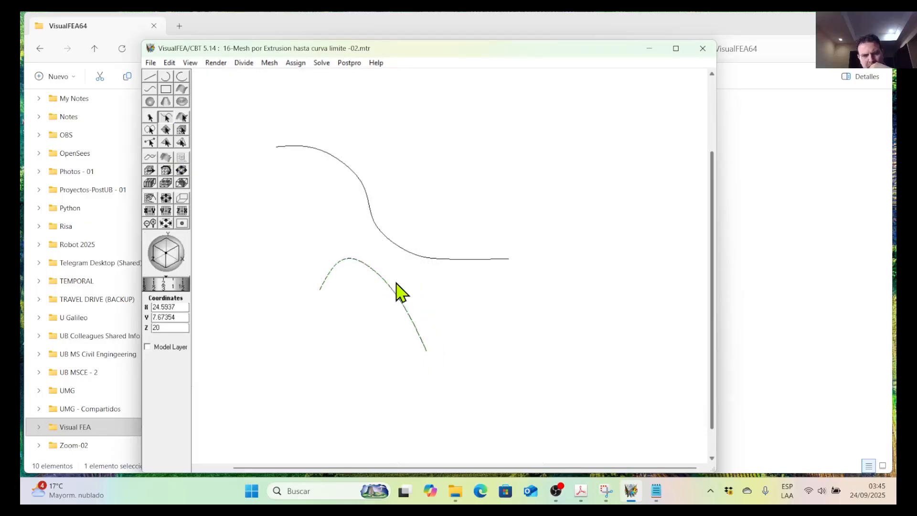
{"action": "left_click", "coordinate": [269, 63]}
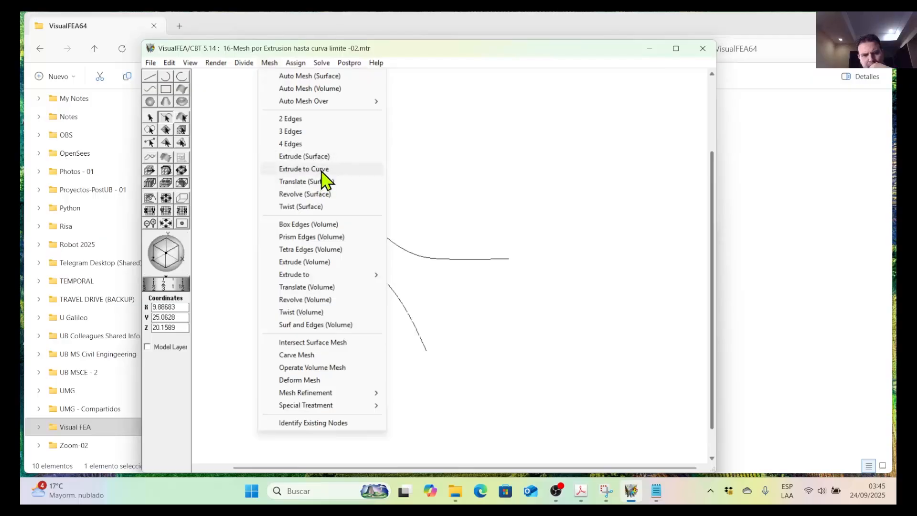
{"action": "left_click", "coordinate": [306, 169]}
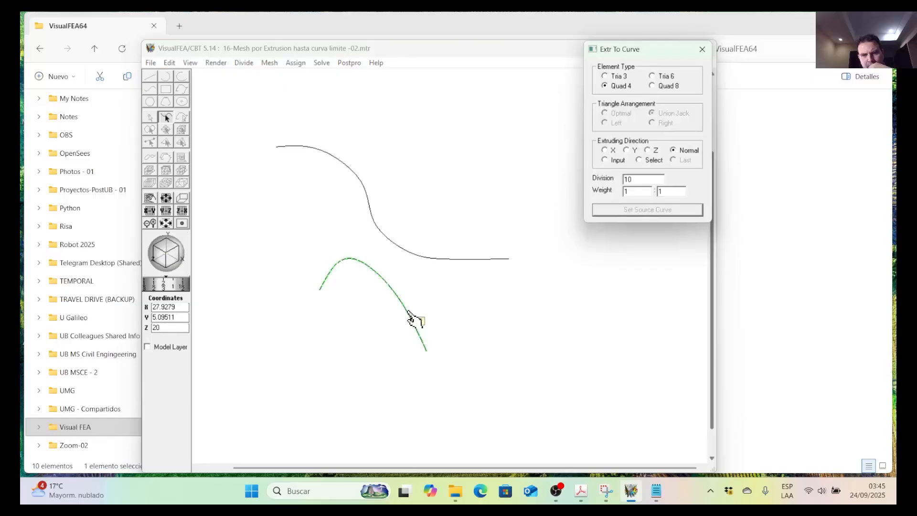
{"action": "left_click", "coordinate": [412, 319]}
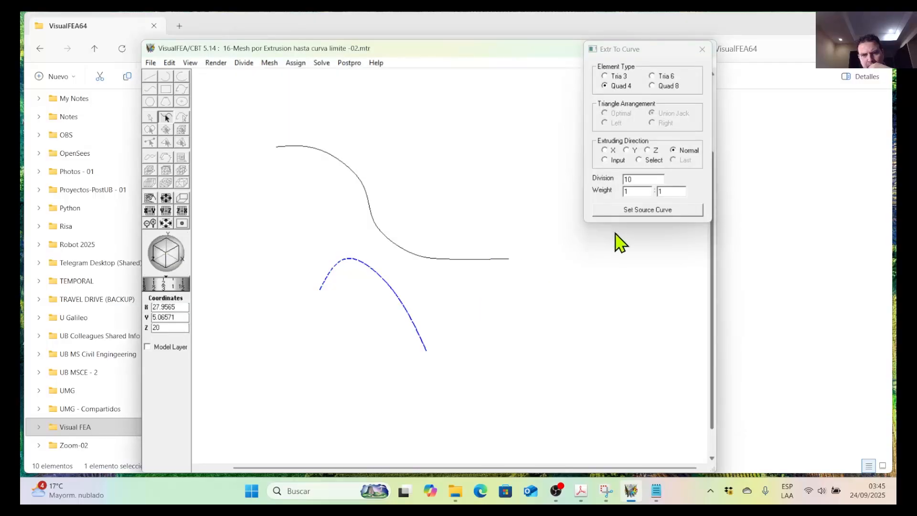
{"action": "left_click", "coordinate": [626, 213]}
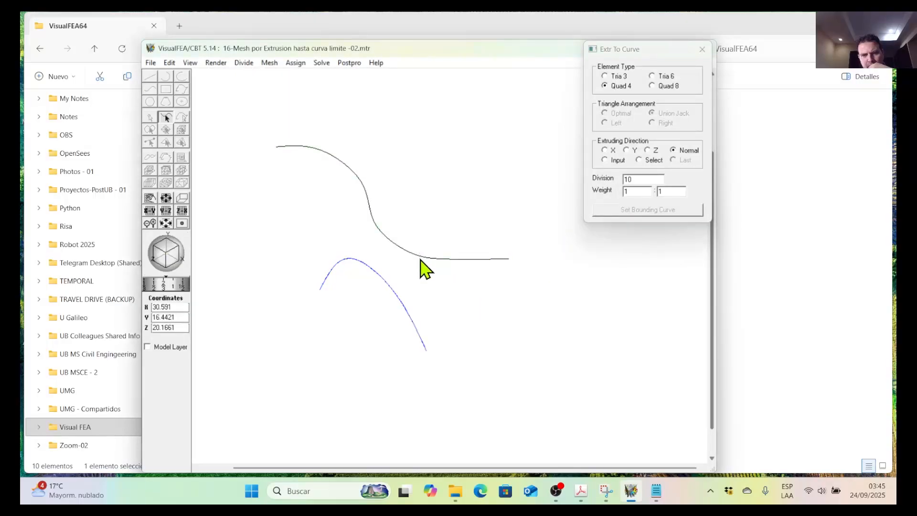
{"action": "left_click", "coordinate": [426, 260]}
{"action": "left_click", "coordinate": [638, 214]}
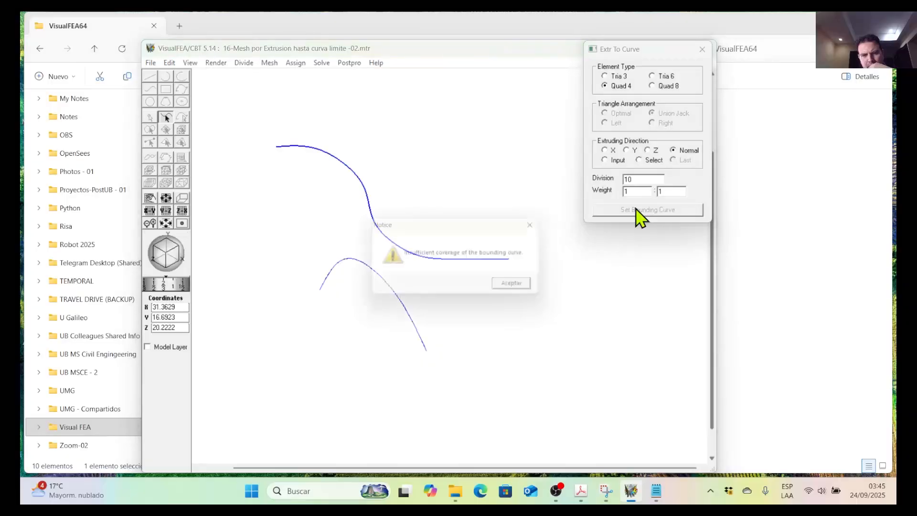
{"action": "left_click", "coordinate": [526, 283]}
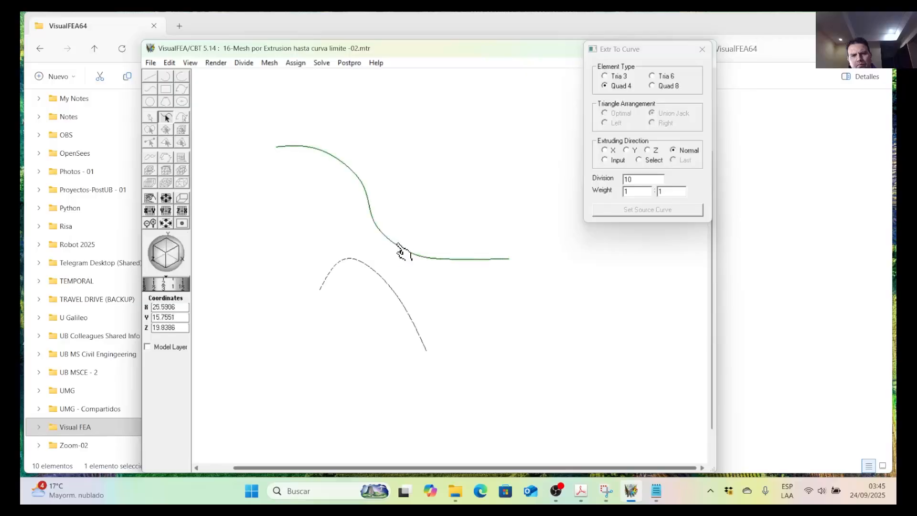
Try using the S-shaped curve as the source curve, close the Extrude to Curve settings and deselect the curve.
{"action": "left_click", "coordinate": [399, 247]}
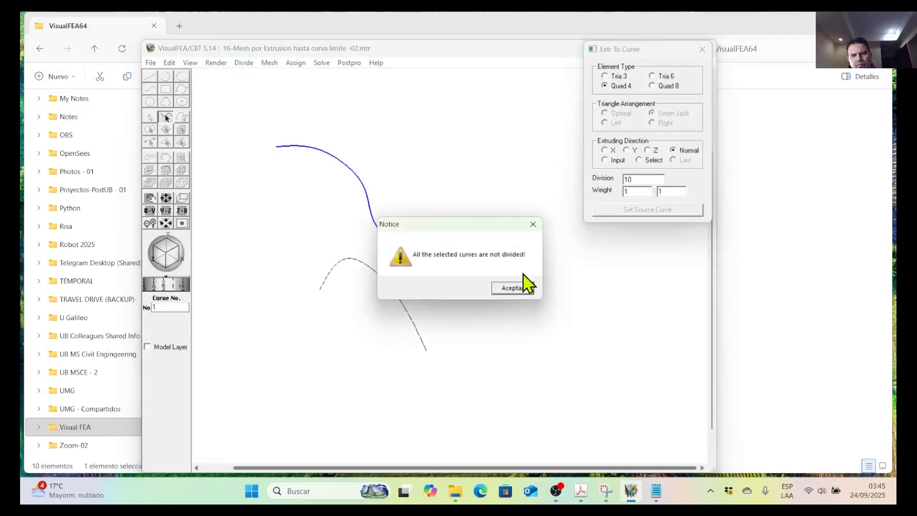
{"action": "left_click", "coordinate": [533, 224]}
{"action": "left_click", "coordinate": [702, 49]}
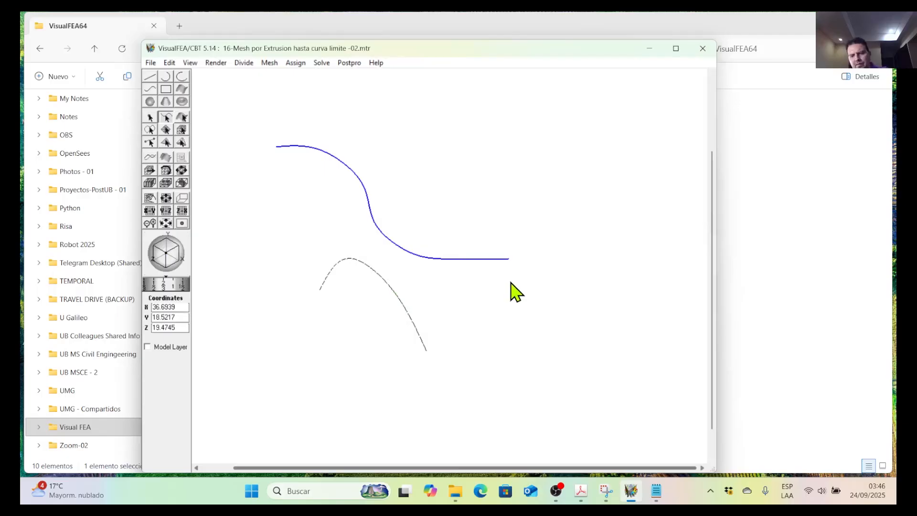
{"action": "left_click", "coordinate": [404, 220]}
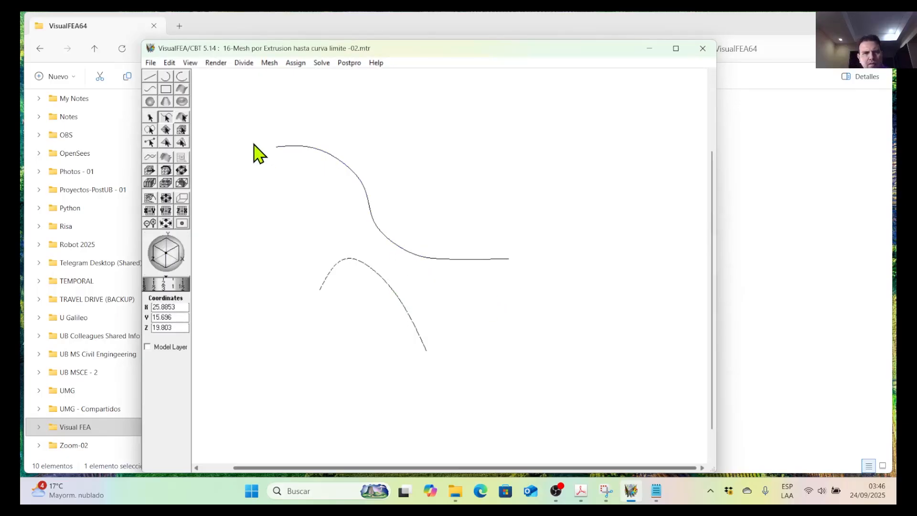
{"action": "left_click", "coordinate": [150, 77]}
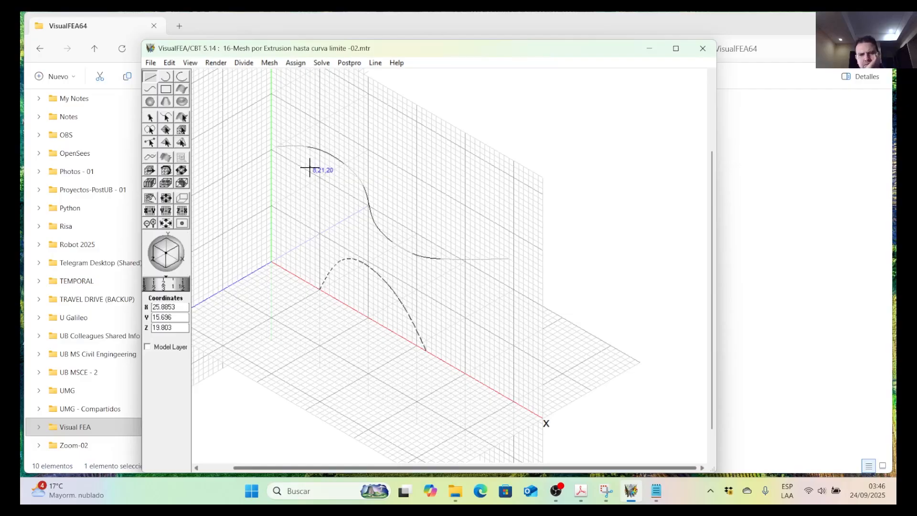
{"action": "left_click", "coordinate": [166, 118]}
{"action": "left_click", "coordinate": [359, 262]}
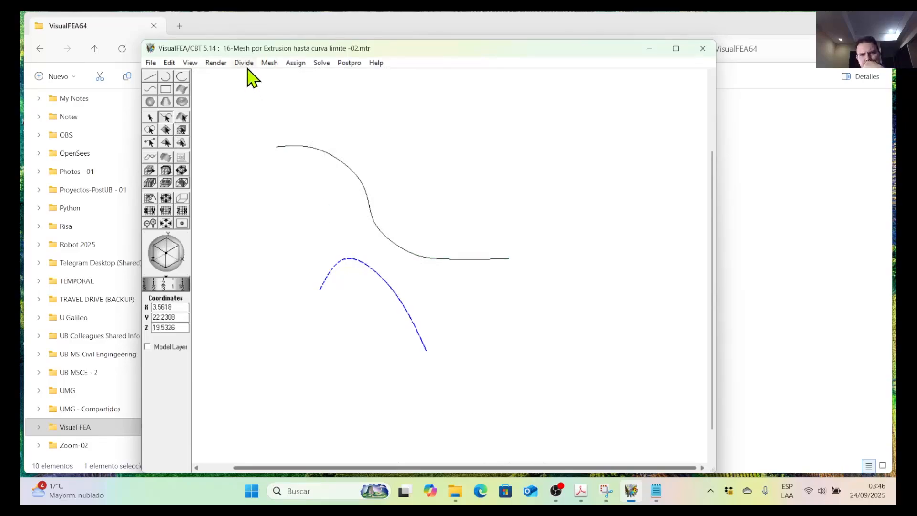
{"action": "left_click", "coordinate": [400, 248]}
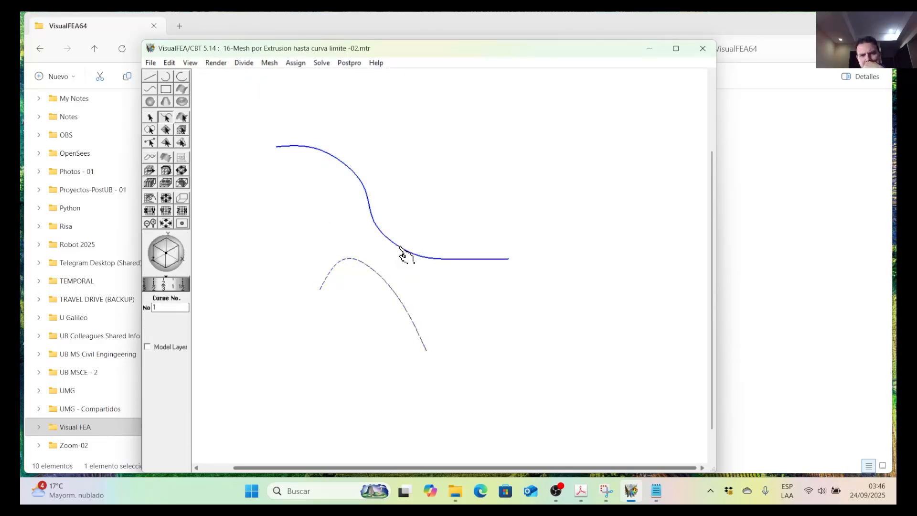
{"action": "left_click", "coordinate": [368, 196]}
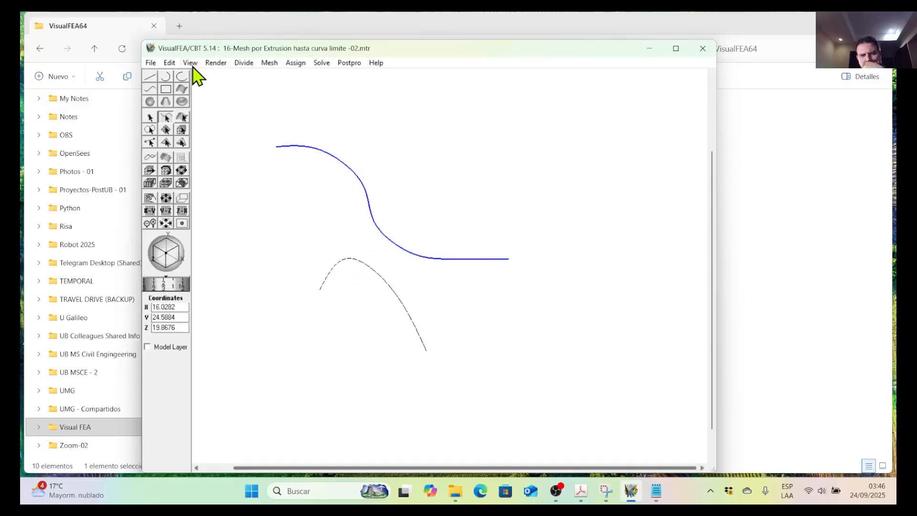
{"action": "left_click", "coordinate": [171, 63]}
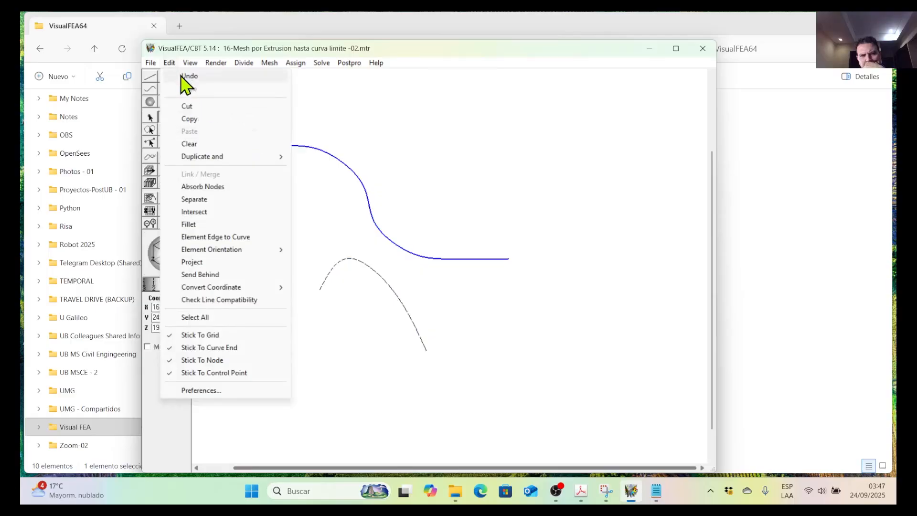
{"action": "left_click", "coordinate": [178, 61]}
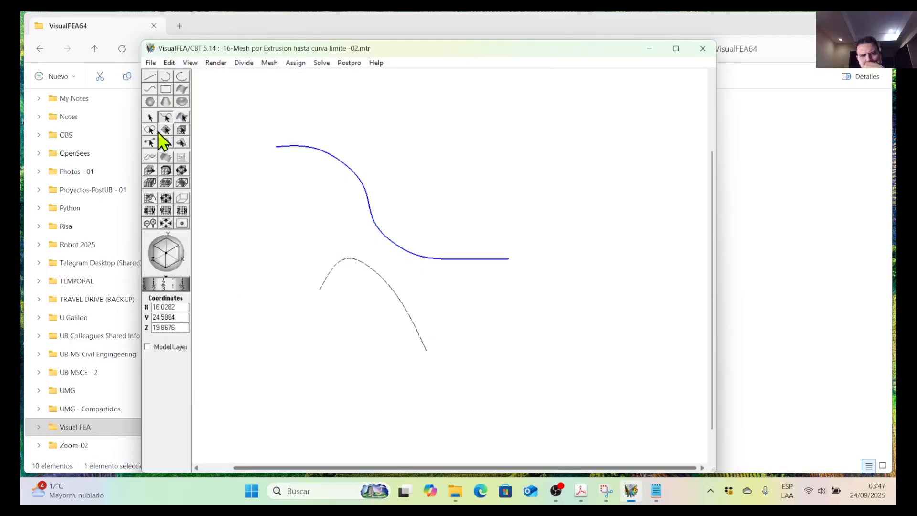
Smooth the S-shaped curve further by moving inner control points, including one to (39, 20, 20) and one to (18, 22, 20).
{"action": "left_click", "coordinate": [152, 158]}
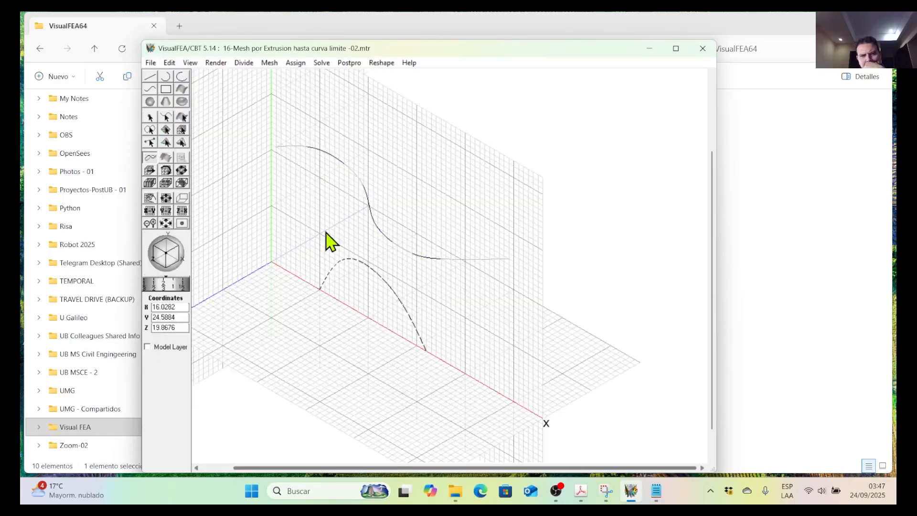
{"action": "left_click", "coordinate": [393, 243]}
{"action": "left_click_drag", "start_coordinate": [394, 243], "coordinate": [461, 261]}
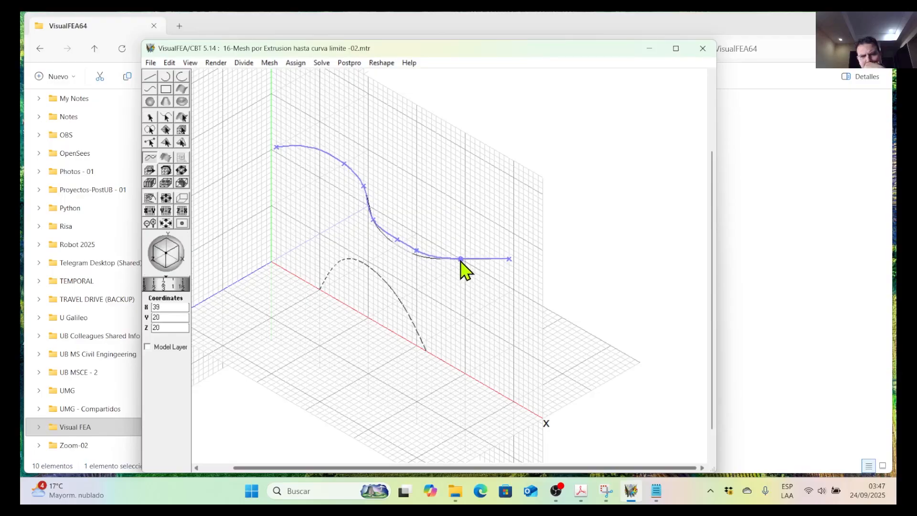
{"action": "left_click", "coordinate": [342, 170]}
{"action": "left_click", "coordinate": [345, 165]}
{"action": "left_click_drag", "start_coordinate": [344, 166], "coordinate": [360, 189]}
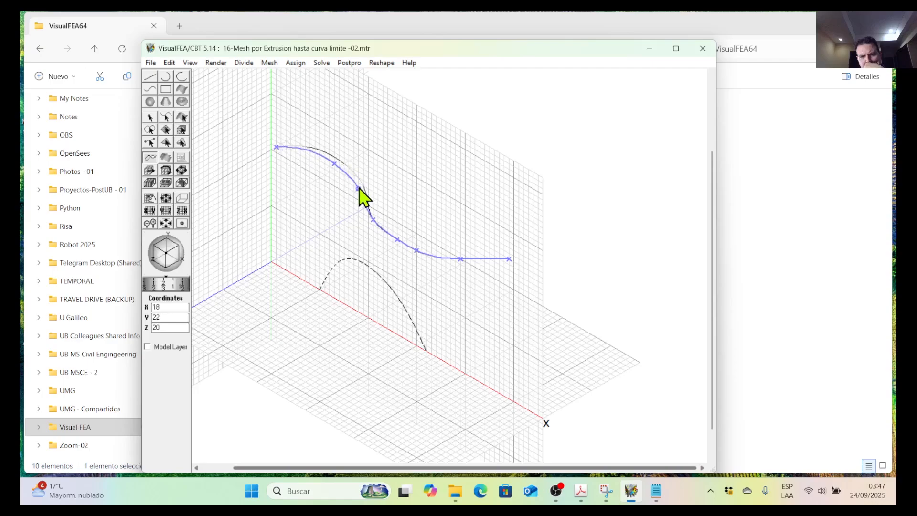
Shift both end points of the S-shaped curve slightly and move its second control point to (12, 22, 20).
{"action": "left_click_drag", "start_coordinate": [277, 147], "coordinate": [271, 150]}
{"action": "left_click_drag", "start_coordinate": [509, 259], "coordinate": [504, 285]}
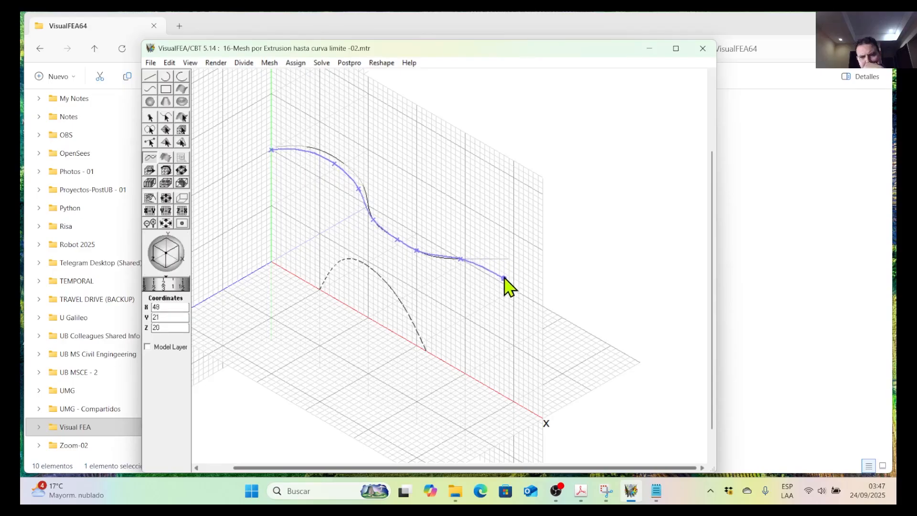
{"action": "left_click_drag", "start_coordinate": [335, 164], "coordinate": [330, 173]}
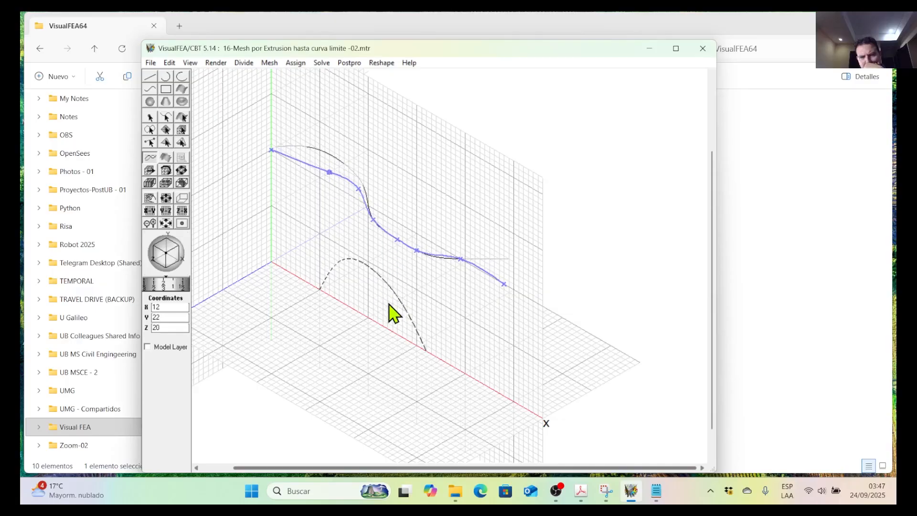
Inspect the S-shaped curve against the arched curve from another angle, and return to the isometric preset view.
{"action": "left_click_drag", "start_coordinate": [171, 260], "coordinate": [166, 242]}
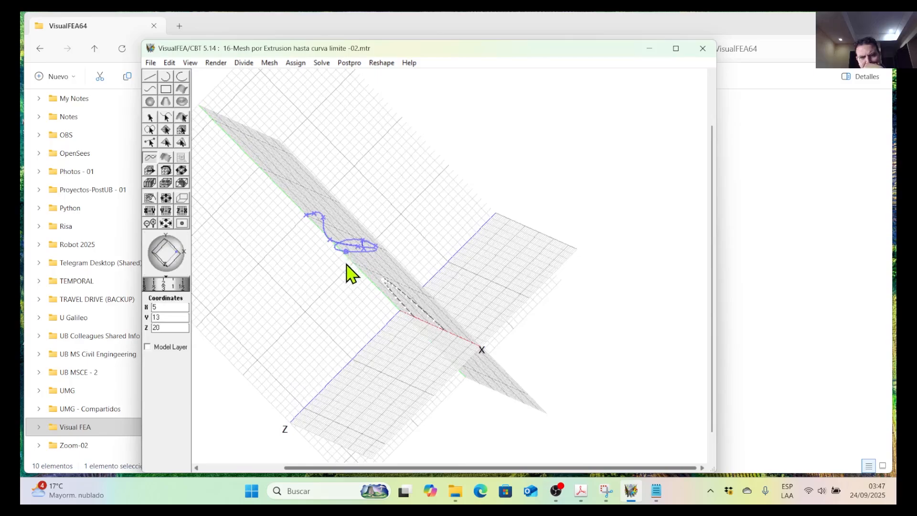
{"action": "left_click_drag", "start_coordinate": [168, 256], "coordinate": [157, 200]}
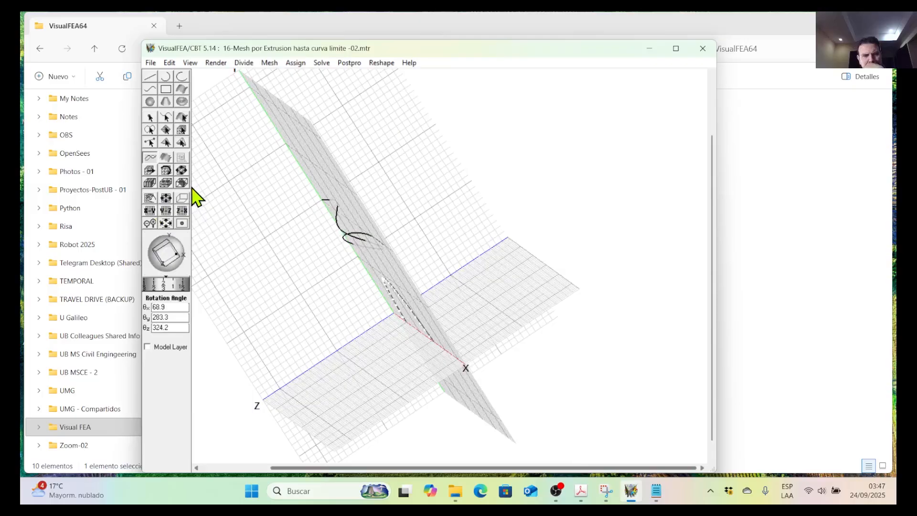
{"action": "left_click", "coordinate": [170, 63]}
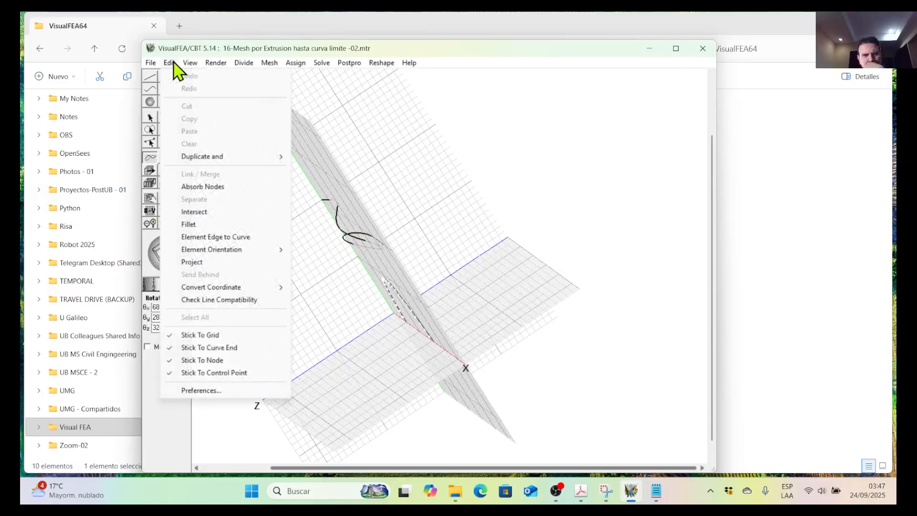
{"action": "mouse_move", "coordinate": [191, 65]}
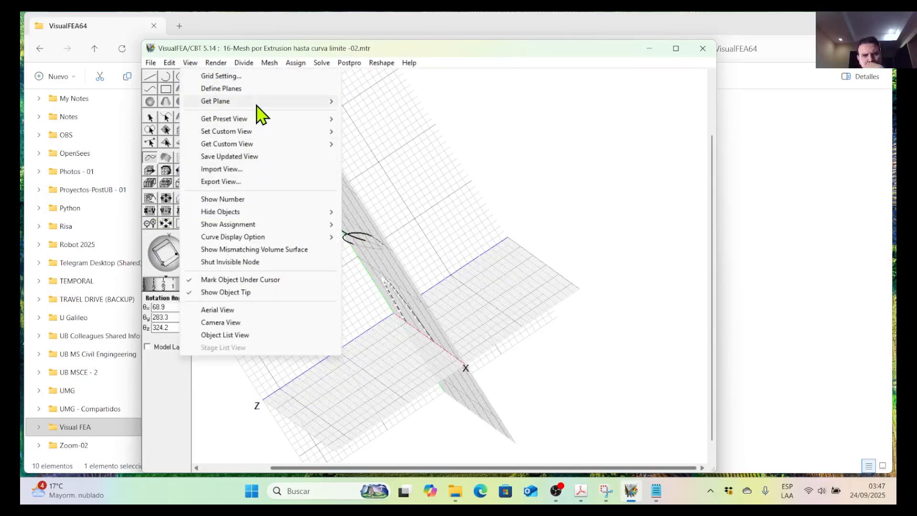
{"action": "mouse_move", "coordinate": [263, 120]}
{"action": "left_click", "coordinate": [364, 239]}
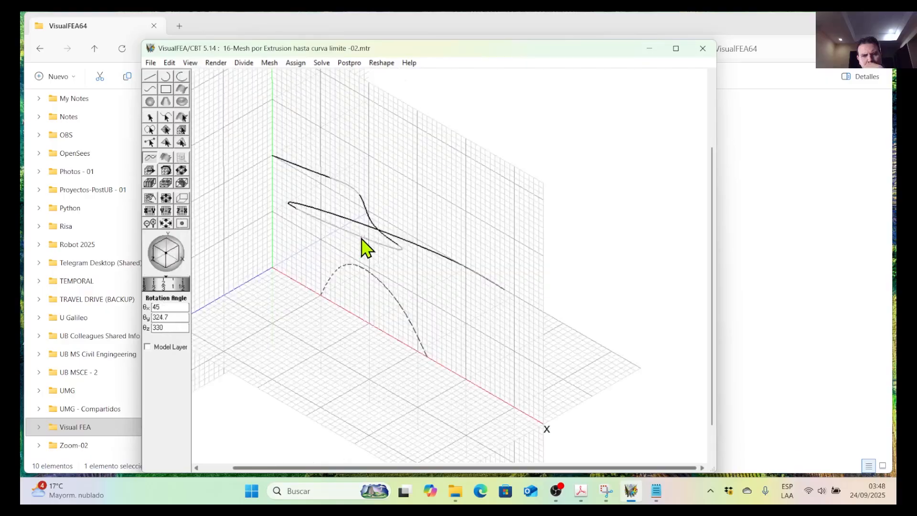
Delete the distorted S-shaped bounding curve, keeping only the divided arched seed curve.
{"action": "left_click", "coordinate": [411, 245]}
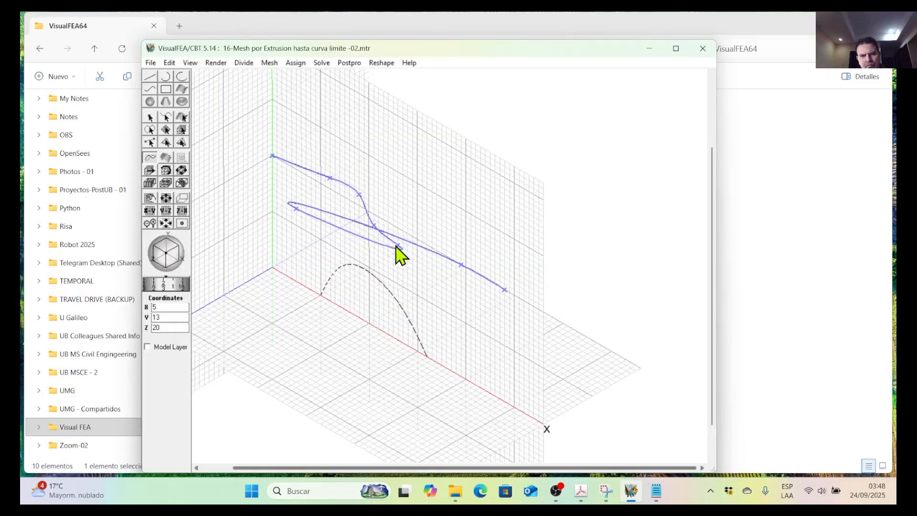
{"action": "left_click", "coordinate": [166, 117]}
{"action": "left_click", "coordinate": [401, 244]}
{"action": "key", "text": "Delete"}
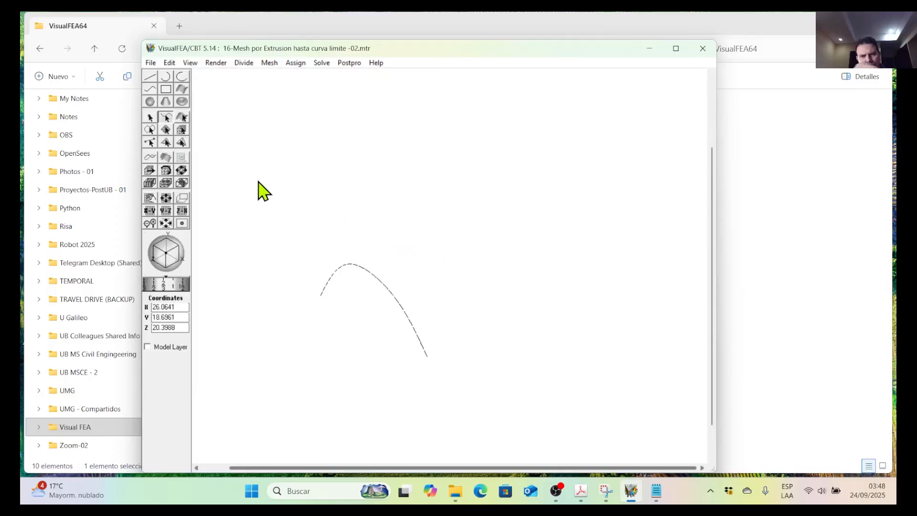
Move the drawing grid up so its origin is at (0, 20, 20), above the arched seed curve.
{"action": "left_click_drag", "start_coordinate": [217, 104], "coordinate": [271, 153]}
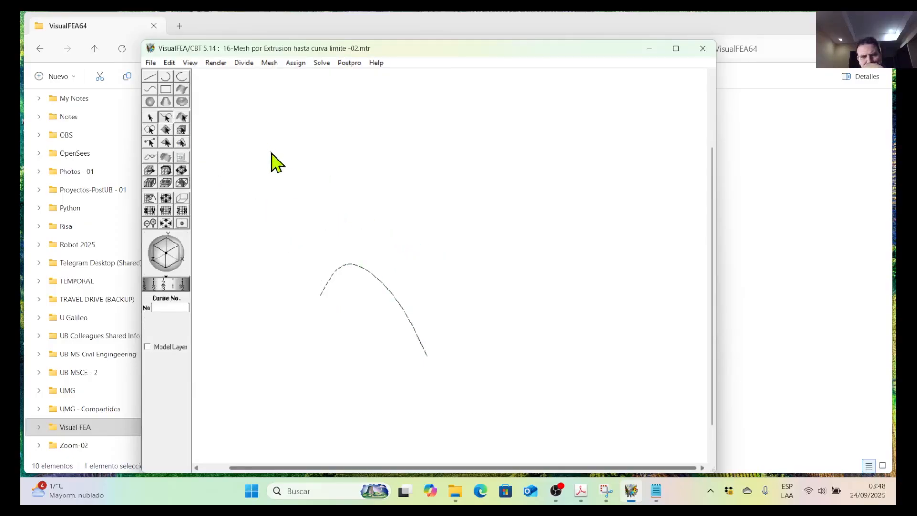
{"action": "left_click", "coordinate": [153, 90]}
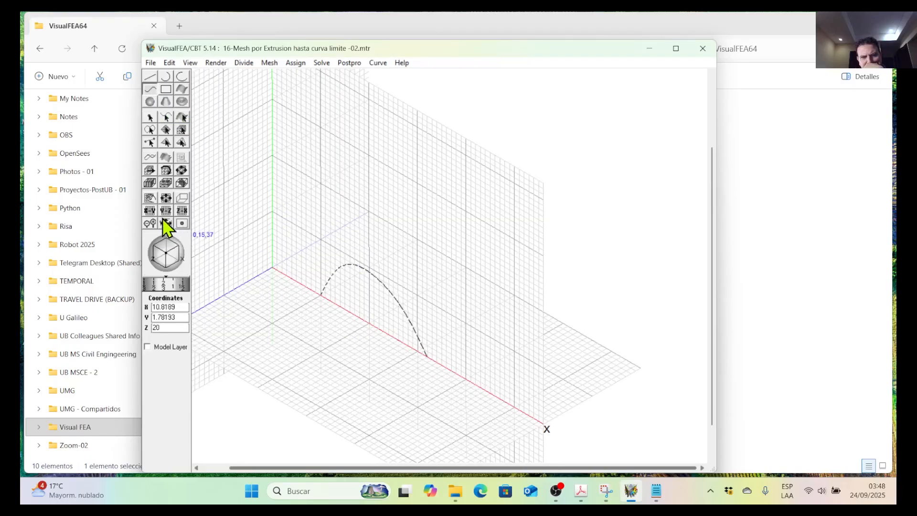
{"action": "left_click", "coordinate": [161, 199]}
{"action": "left_click_drag", "start_coordinate": [318, 364], "coordinate": [313, 285]}
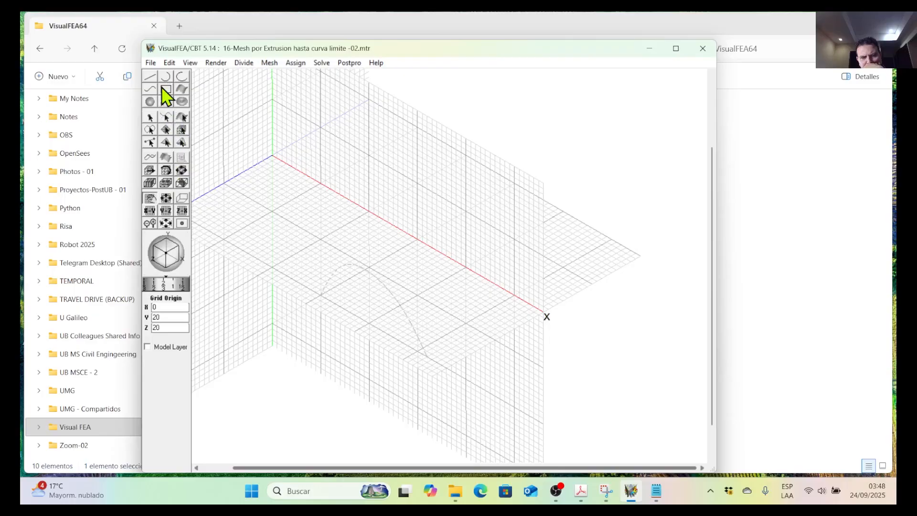
Draw a new five-point bounding curve above the arch, starting at (14, 24, 20), passing through (33, 20, 24) and (40, 20, 20), ending at (49, 24, 20).
{"action": "left_click", "coordinate": [154, 90]}
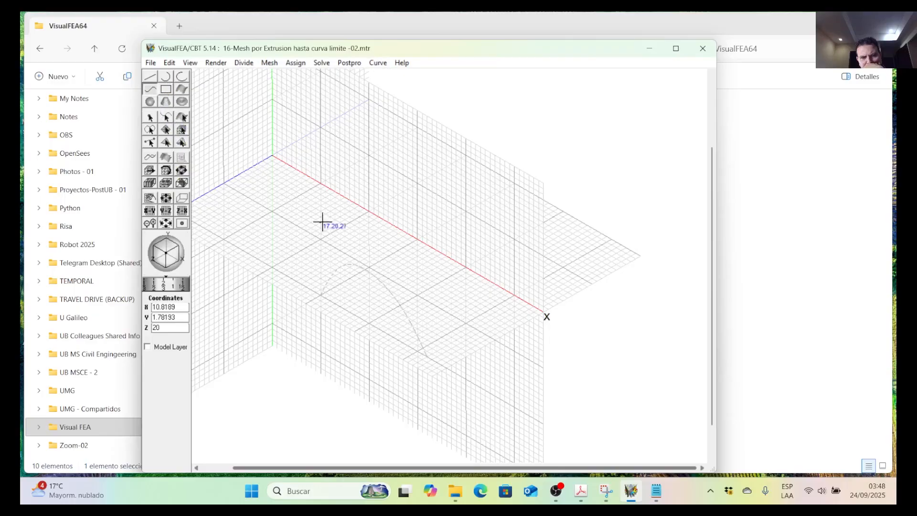
{"action": "left_click", "coordinate": [340, 174]}
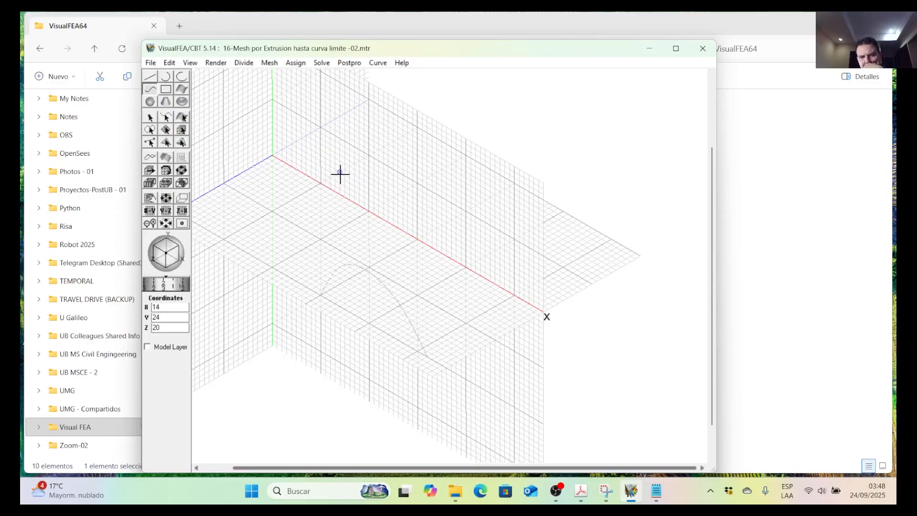
{"action": "left_click", "coordinate": [372, 236]}
{"action": "left_click", "coordinate": [413, 260]}
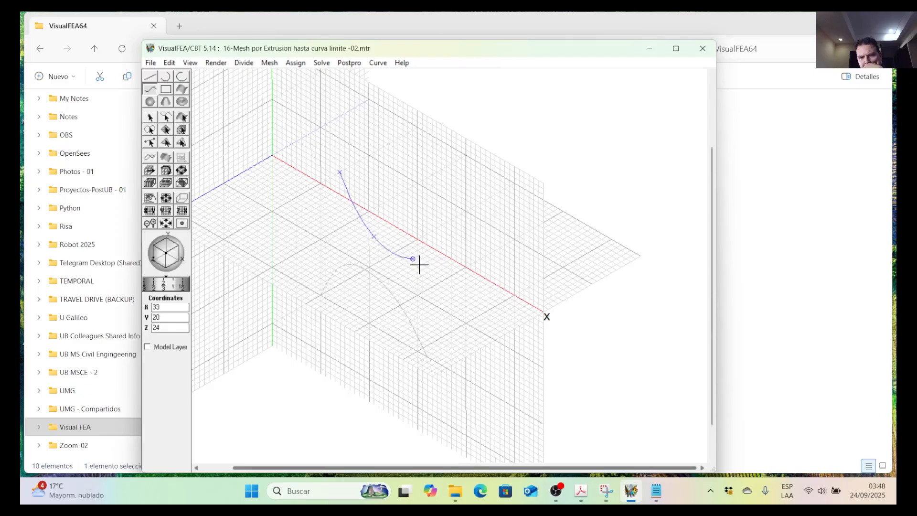
{"action": "left_click", "coordinate": [462, 267]}
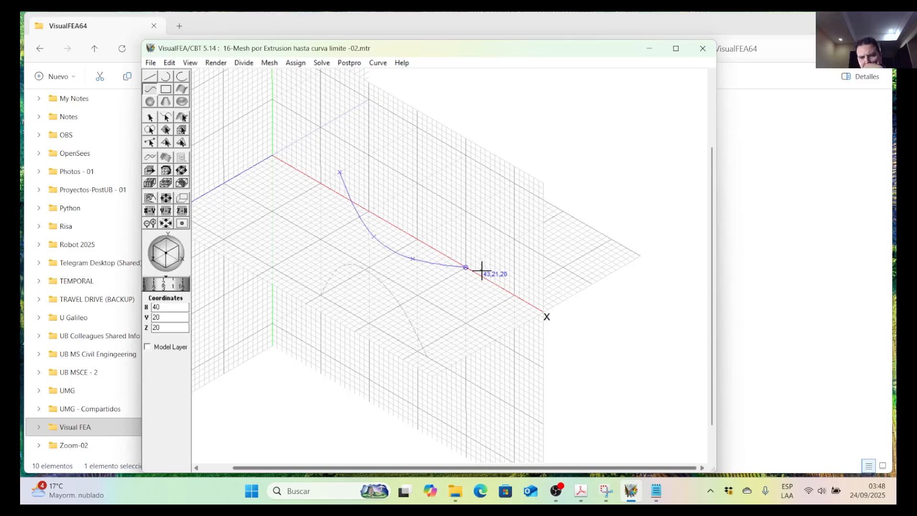
{"action": "left_click", "coordinate": [509, 270]}
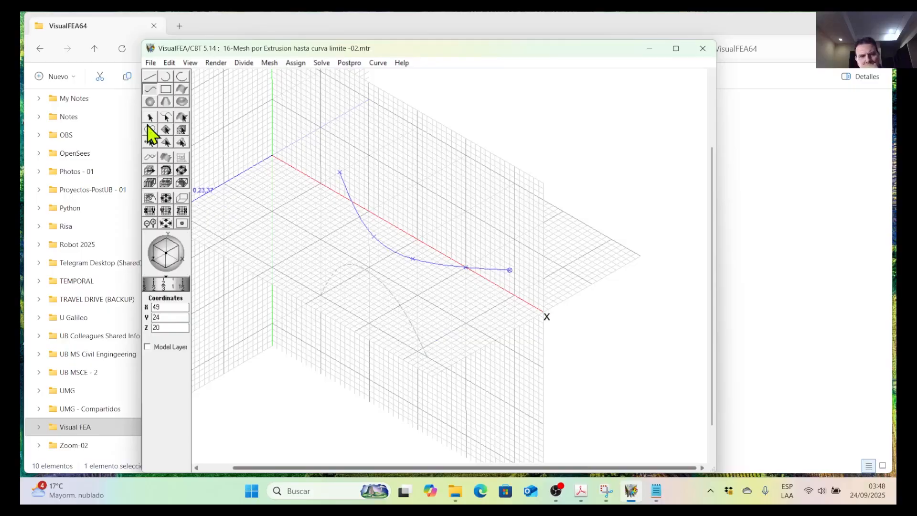
{"action": "left_click", "coordinate": [175, 126]}
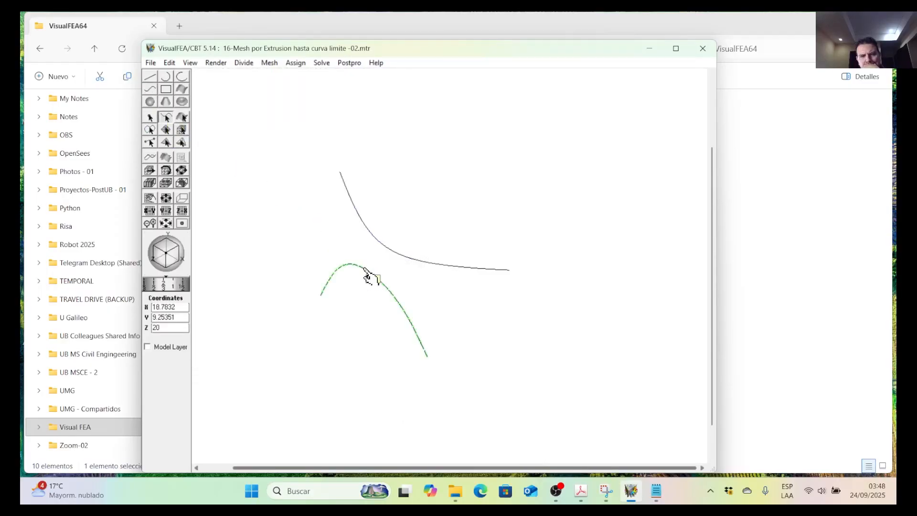
{"action": "left_click", "coordinate": [375, 282]}
{"action": "left_click", "coordinate": [271, 64]}
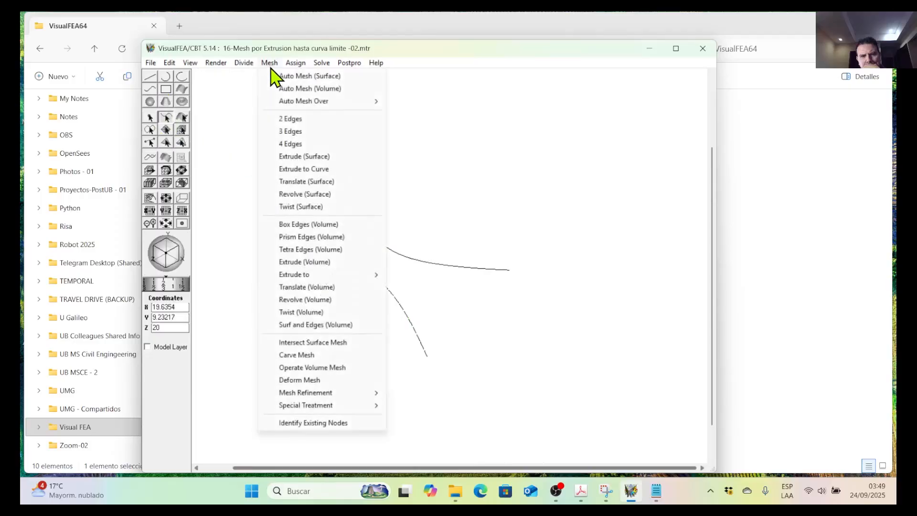
{"action": "left_click", "coordinate": [320, 158]}
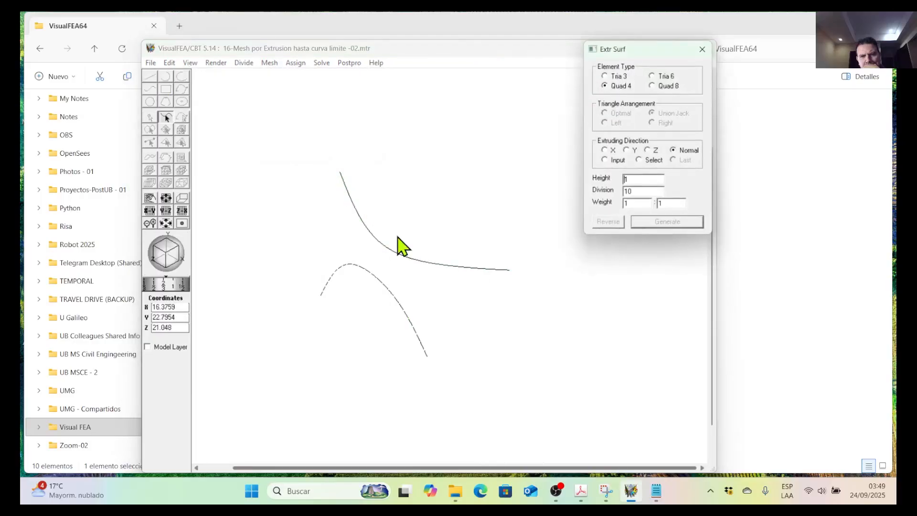
{"action": "left_click", "coordinate": [400, 303]}
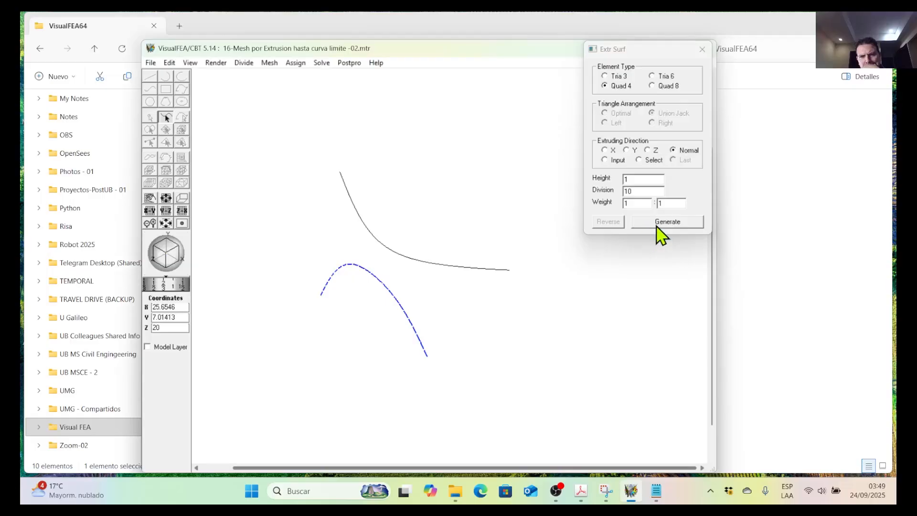
{"action": "left_click", "coordinate": [703, 49]}
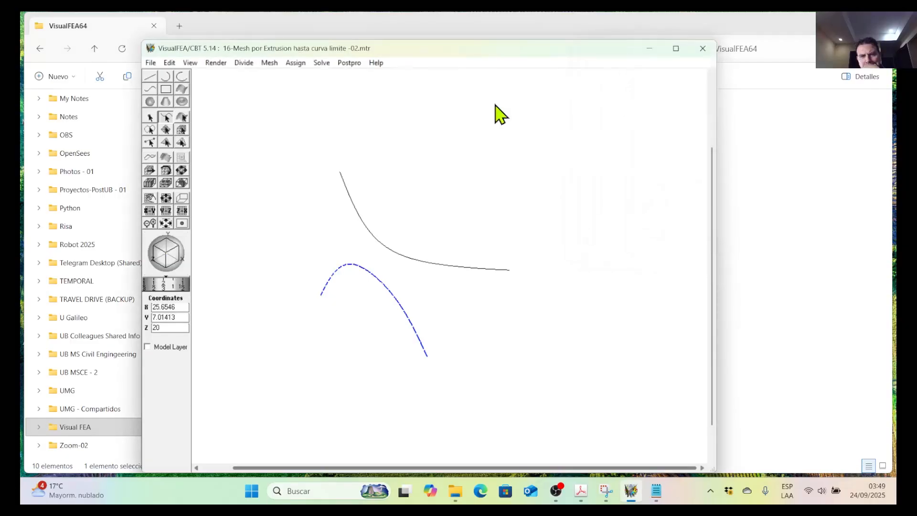
Try to extrude the arched source curve to the new bounding curve with Quad 4 elements, Normal direction and 10 divisions.
{"action": "left_click", "coordinate": [270, 63]}
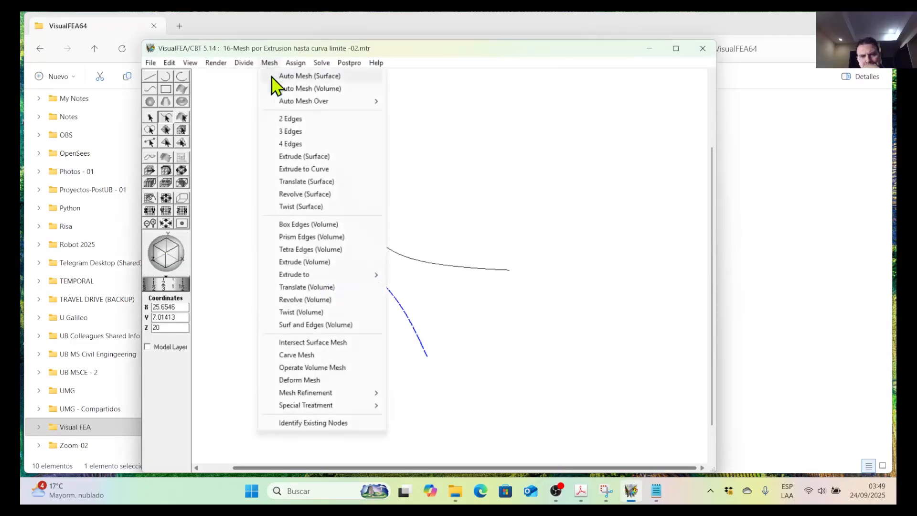
{"action": "left_click", "coordinate": [328, 174]}
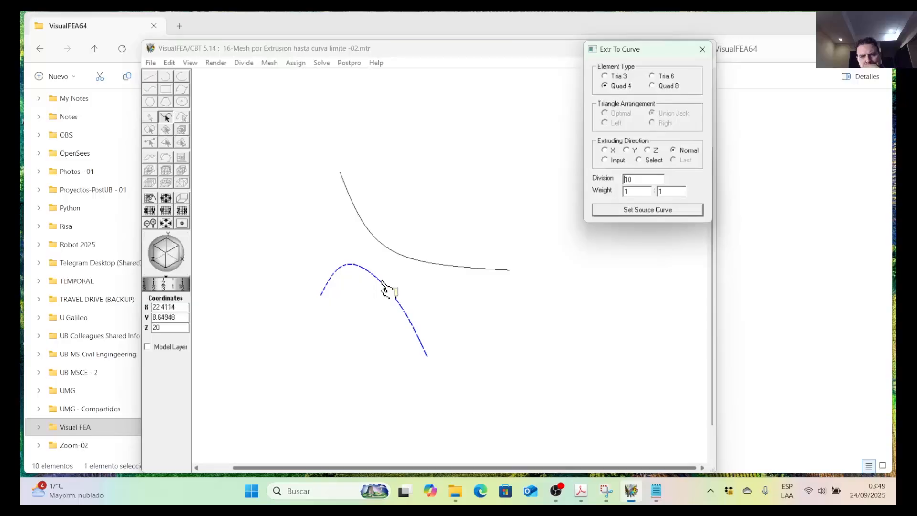
{"action": "left_click", "coordinate": [649, 210]}
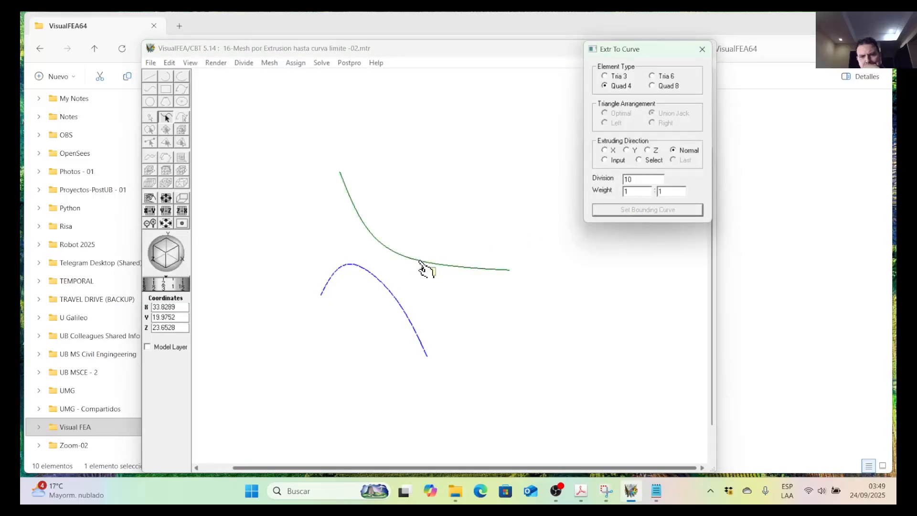
{"action": "left_click", "coordinate": [421, 262]}
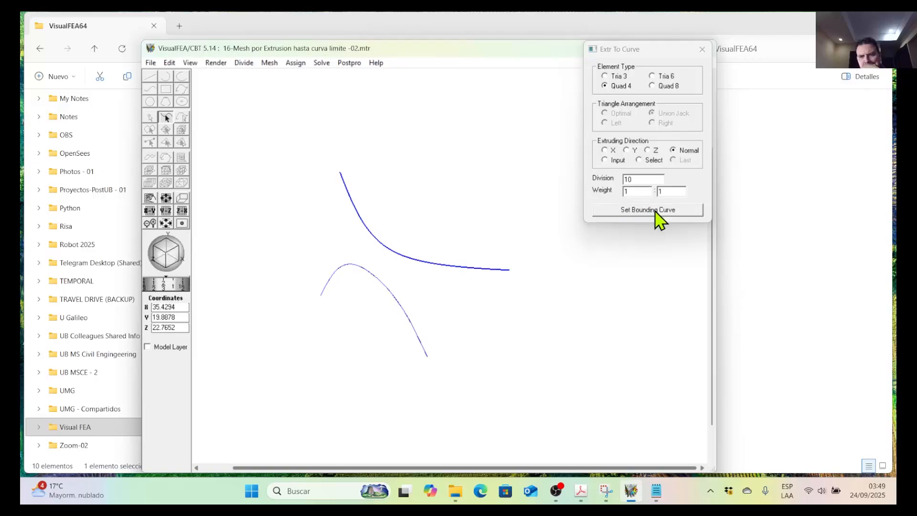
{"action": "left_click", "coordinate": [660, 211]}
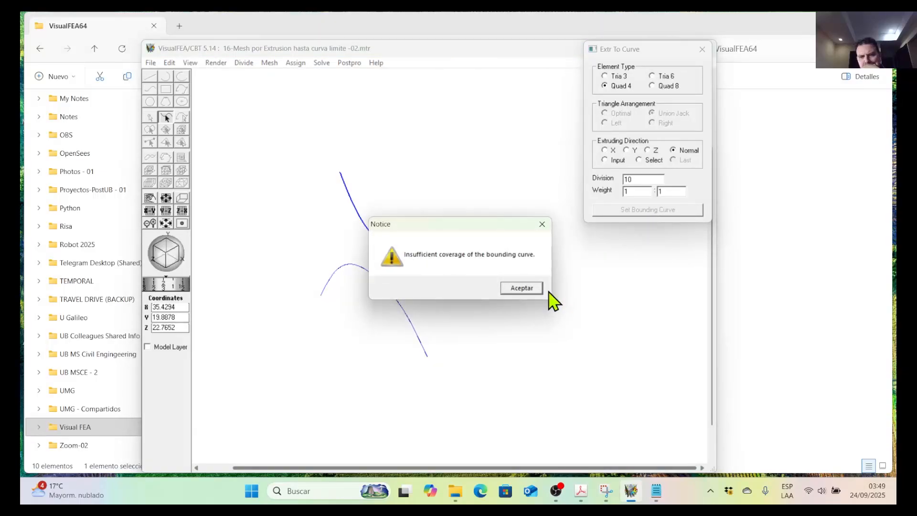
{"action": "left_click", "coordinate": [533, 289]}
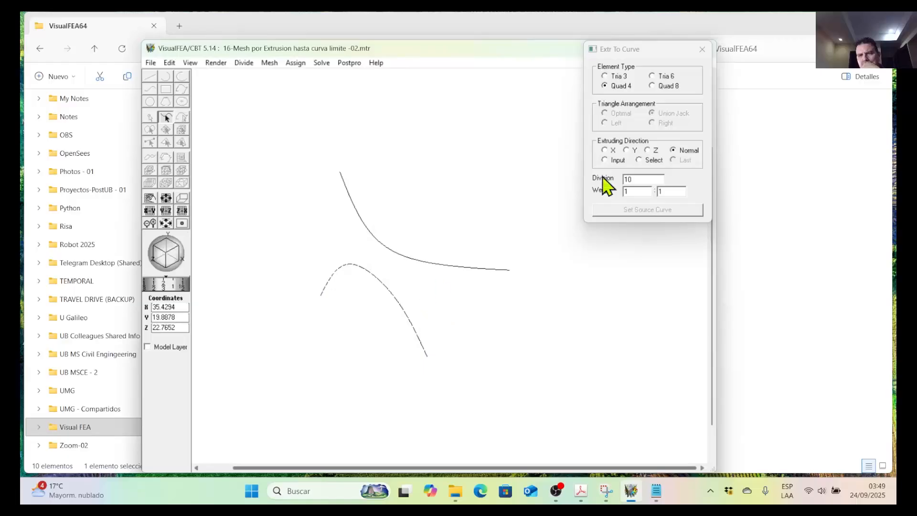
{"action": "left_click", "coordinate": [702, 50]}
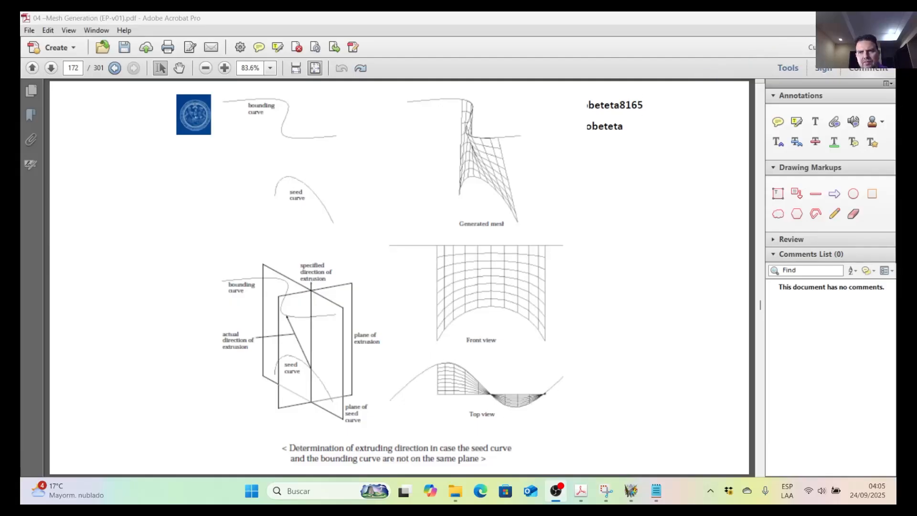
Switch from the PDF to VisualFEA and identify the arched seed curve and the S-shaped bounding curve in the -02-B model.
{"action": "left_click", "coordinate": [830, 20]}
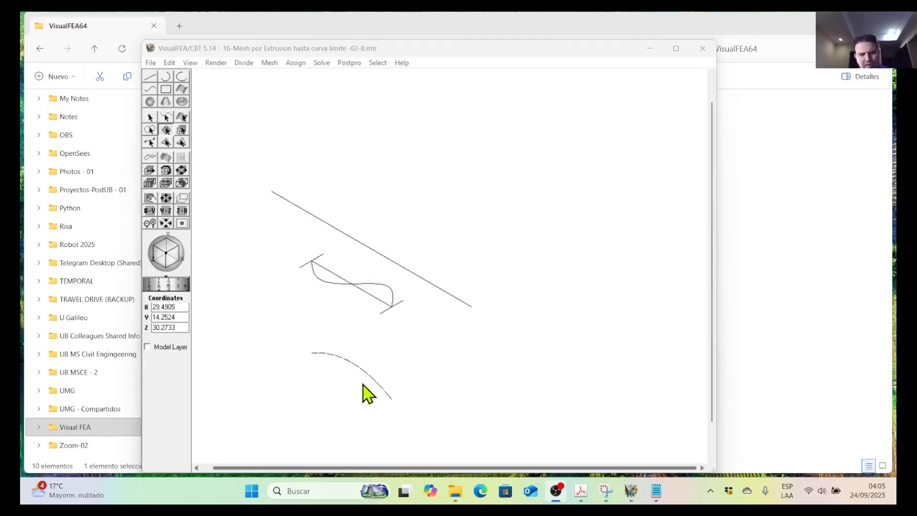
{"action": "left_click", "coordinate": [372, 387]}
{"action": "left_click", "coordinate": [166, 117]}
{"action": "left_click", "coordinate": [361, 374]}
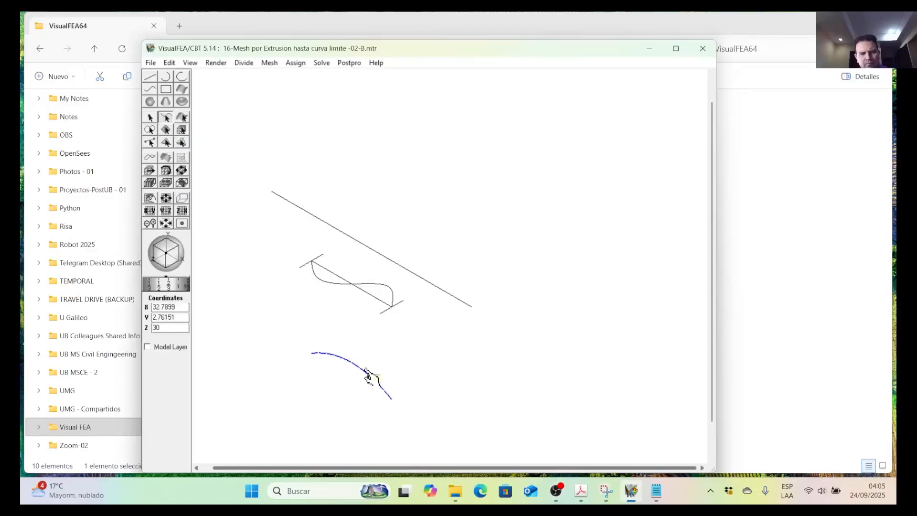
{"action": "left_click", "coordinate": [370, 285]}
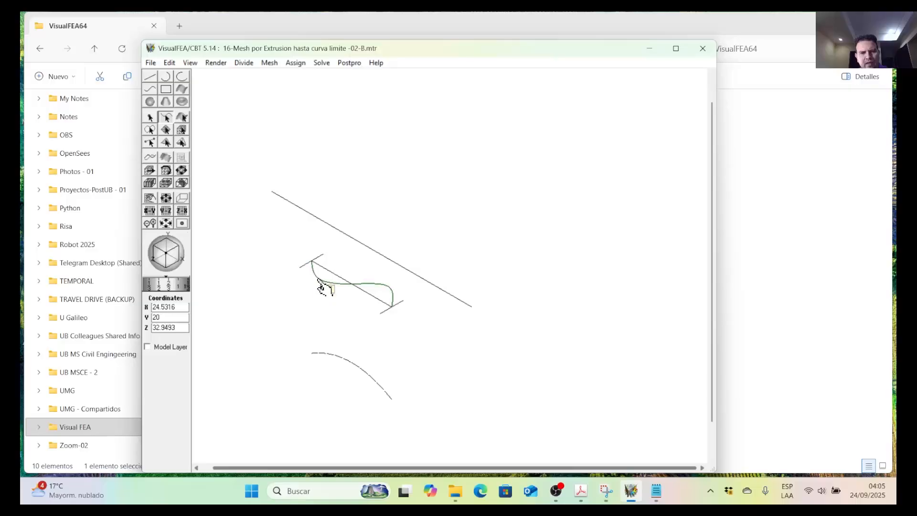
{"action": "left_click", "coordinate": [398, 353]}
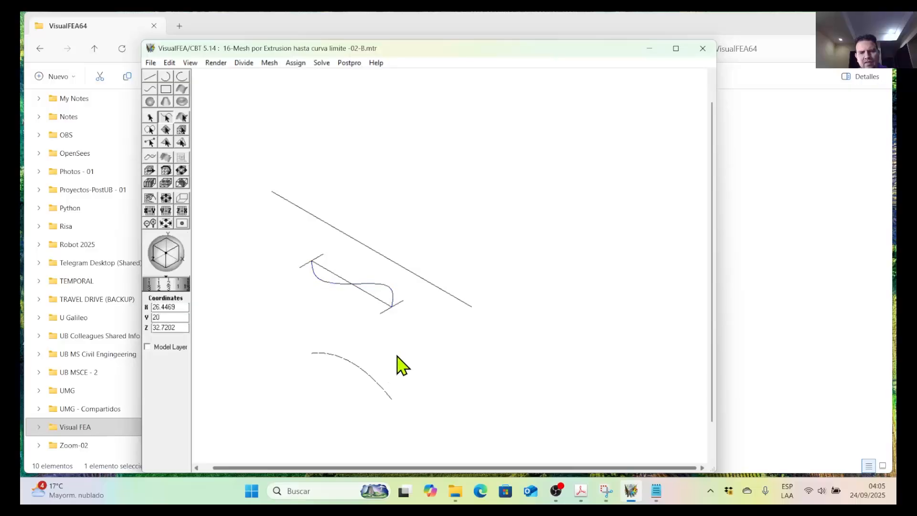
Extrude the arched seed curve to the S-shaped bounding curve with Quad 4 elements, Y direction and 10 divisions.
{"action": "left_click", "coordinate": [374, 382]}
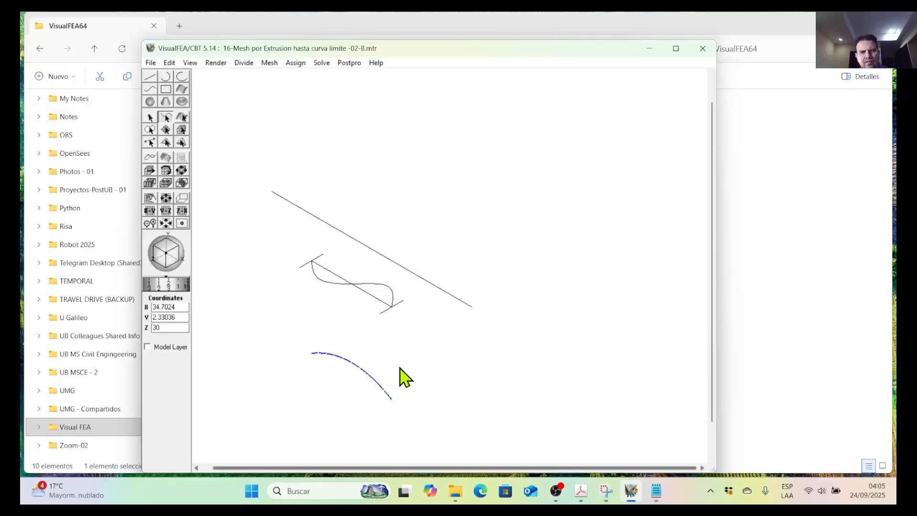
{"action": "left_click", "coordinate": [271, 62]}
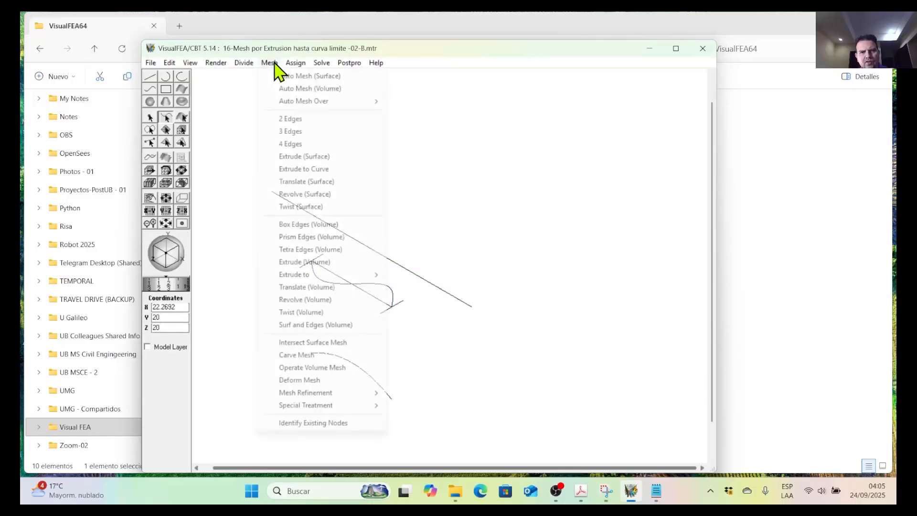
{"action": "left_click", "coordinate": [337, 169]}
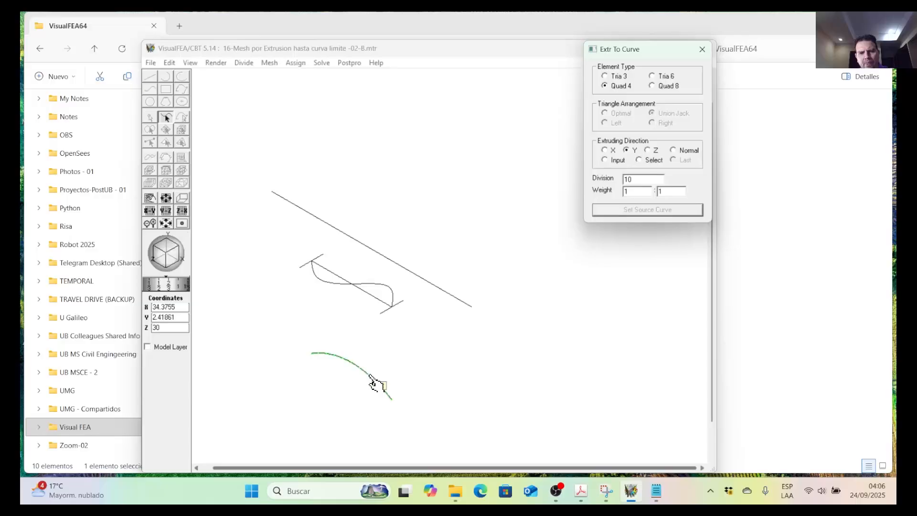
{"action": "left_click", "coordinate": [372, 383]}
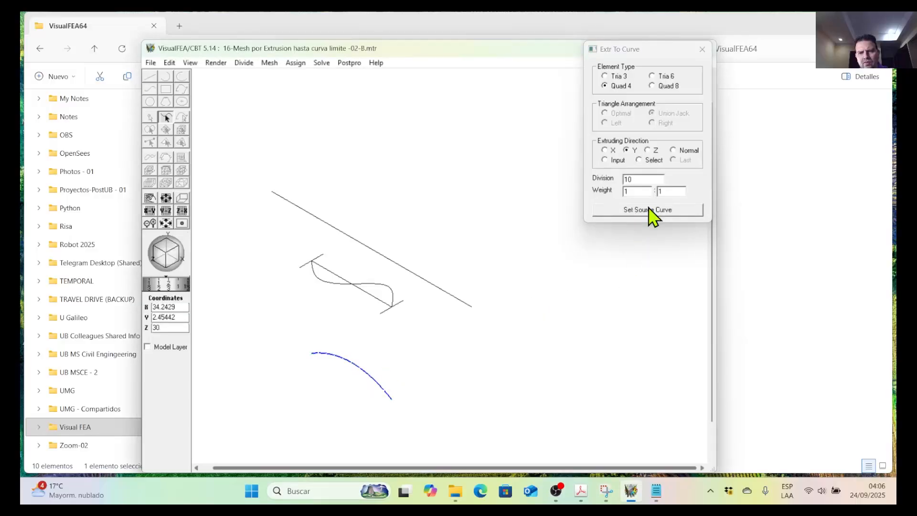
{"action": "left_click", "coordinate": [651, 212]}
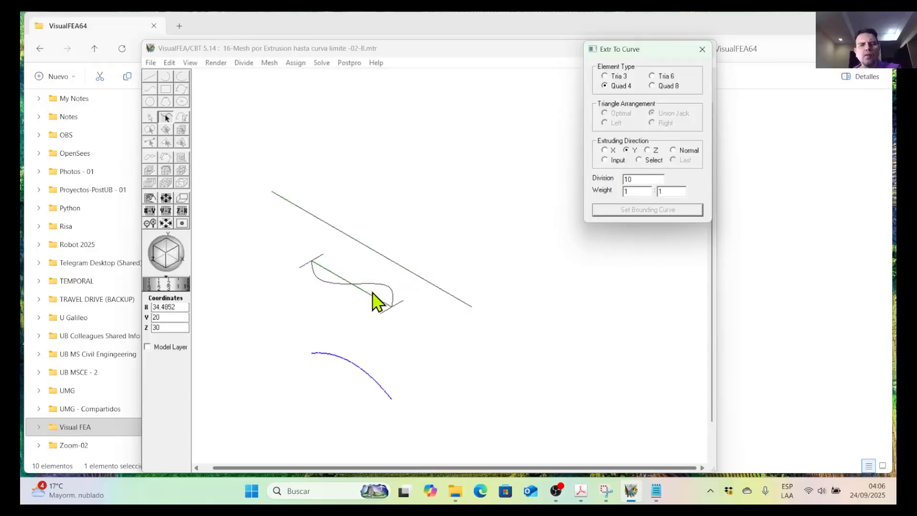
{"action": "left_click", "coordinate": [374, 287]}
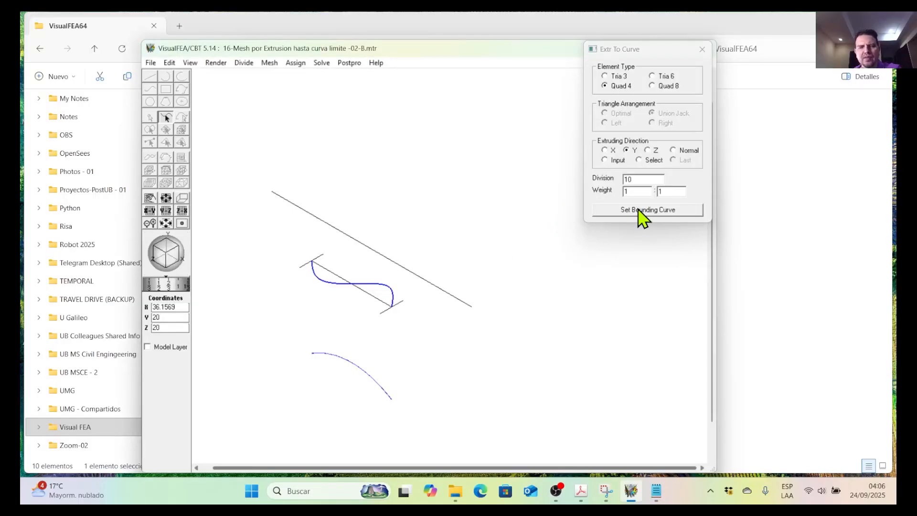
{"action": "left_click", "coordinate": [642, 210]}
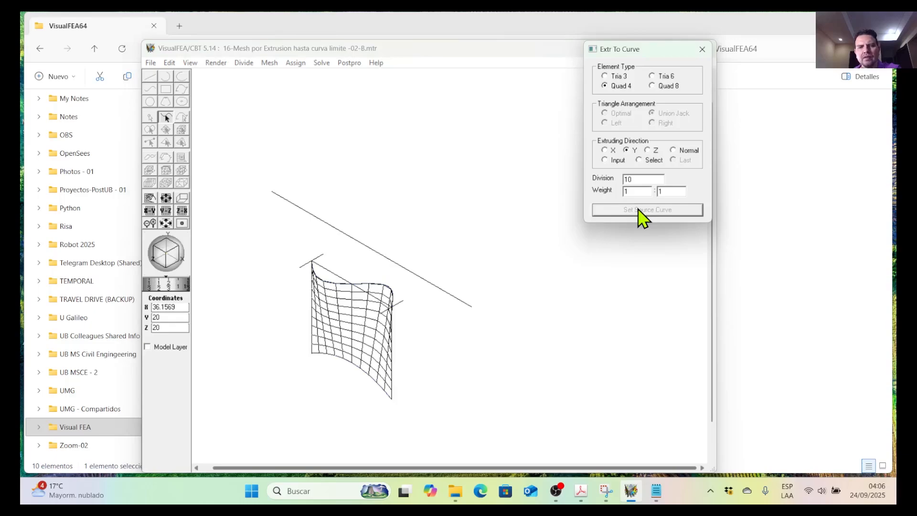
Inspect the extruded surface mesh up close and show it in the front preset view.
{"action": "scroll", "coordinate": [330, 341], "scroll_direction": "up", "scroll_amount": 6}
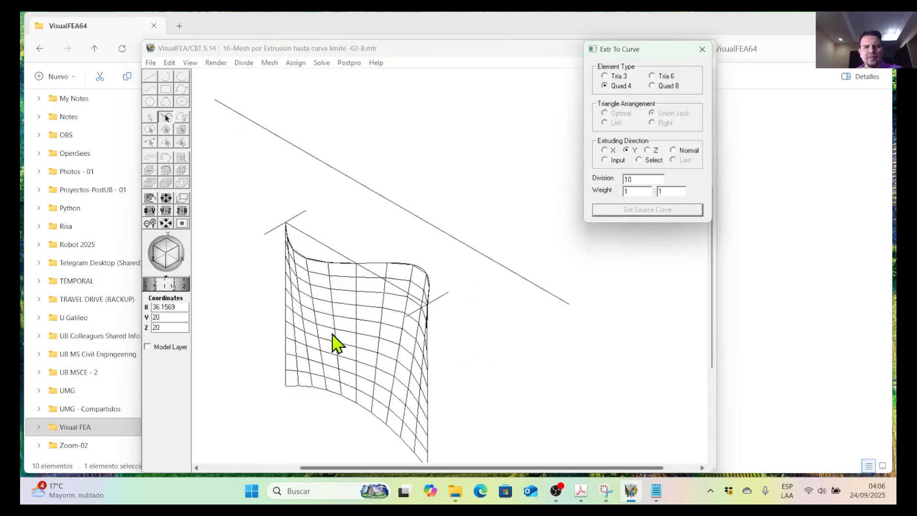
{"action": "scroll", "coordinate": [320, 292], "scroll_direction": "down", "scroll_amount": 3}
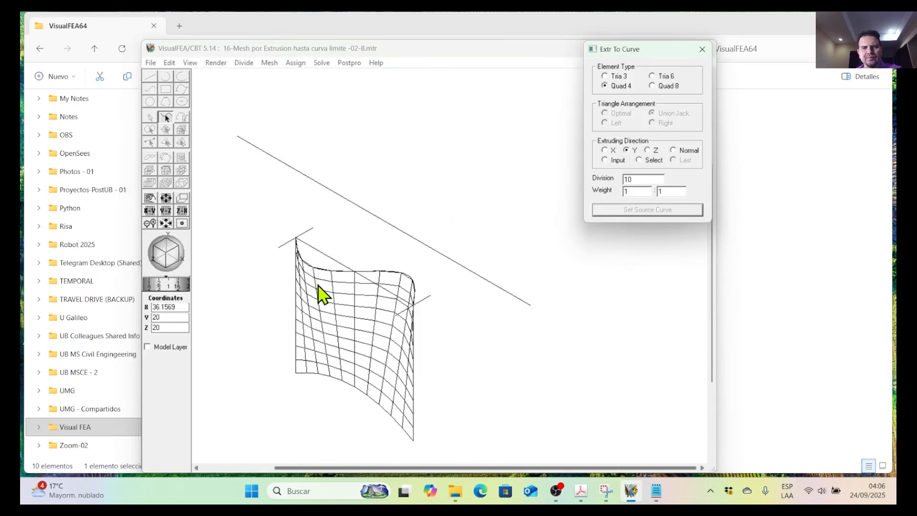
{"action": "left_click", "coordinate": [190, 64]}
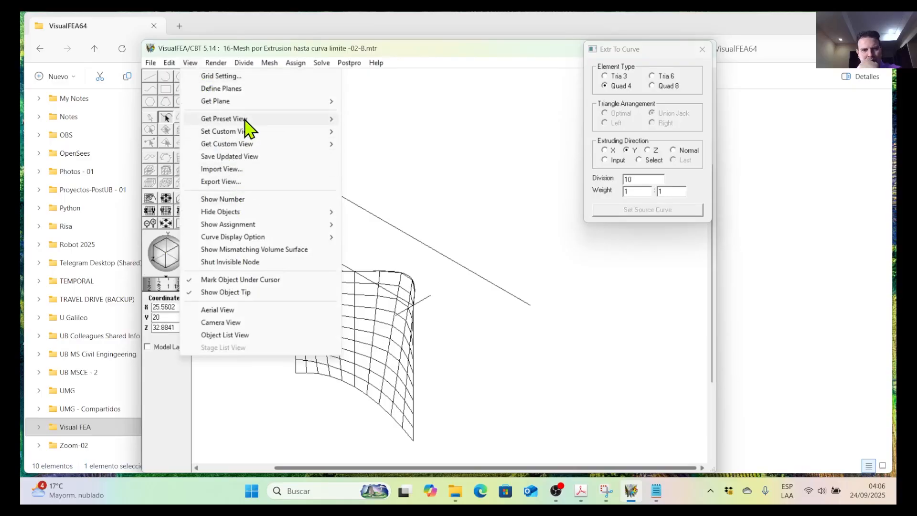
{"action": "mouse_move", "coordinate": [258, 119]}
{"action": "left_click", "coordinate": [356, 118]}
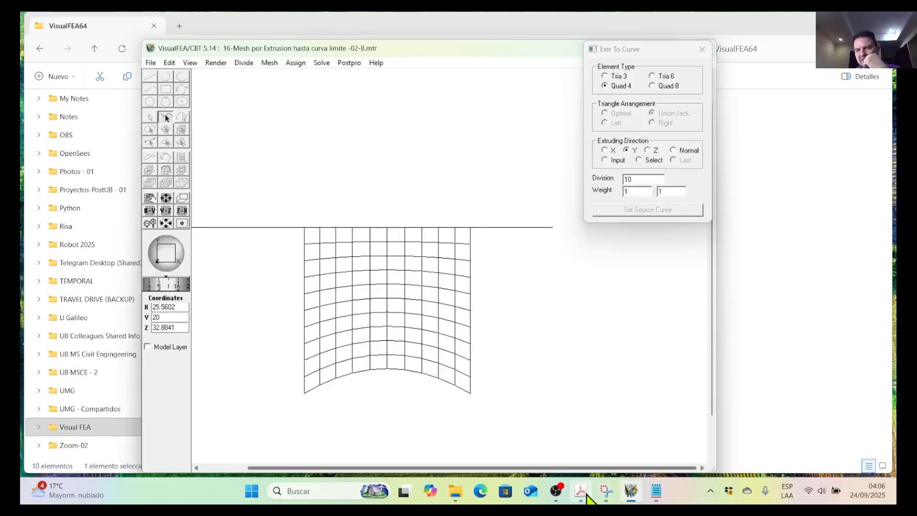
Compare the mesh's front view, and its top preset view, with the matching figures on page 172 of the Acrobat PDF.
{"action": "left_click", "coordinate": [581, 491]}
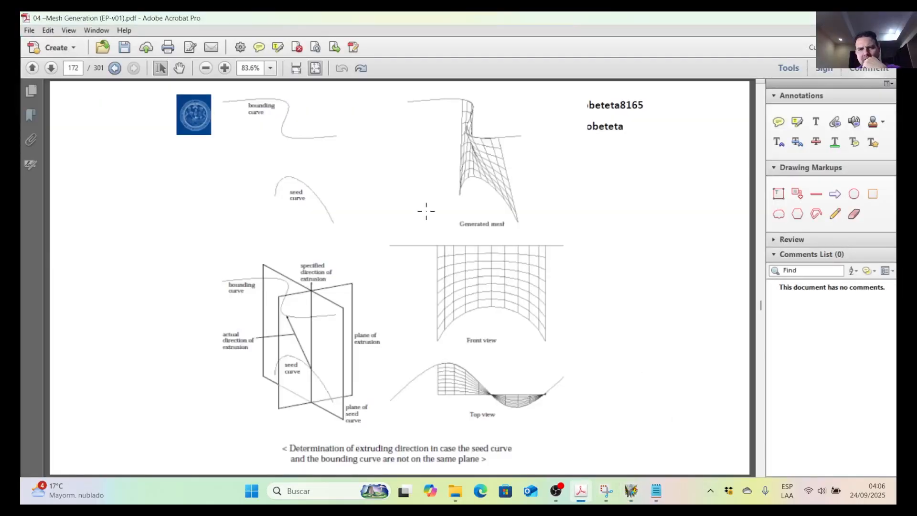
{"action": "key", "text": "alt+Tab"}
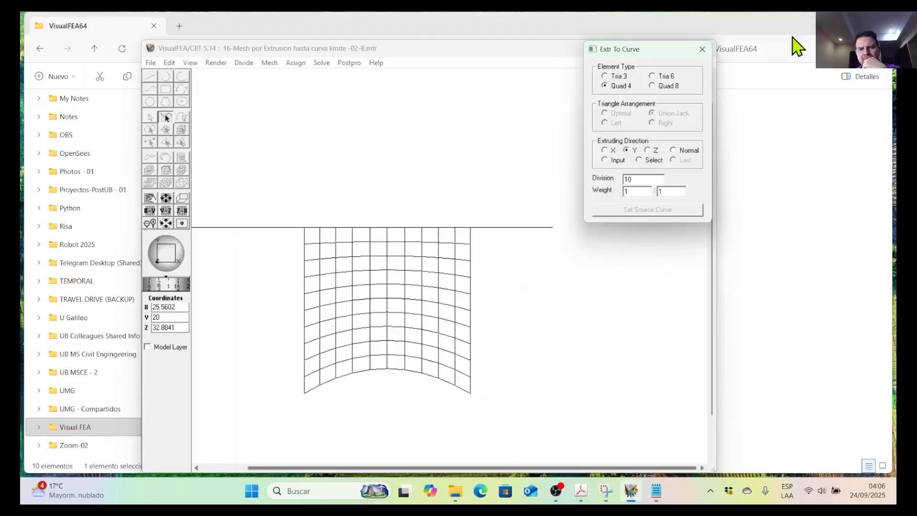
{"action": "left_click", "coordinate": [190, 63]}
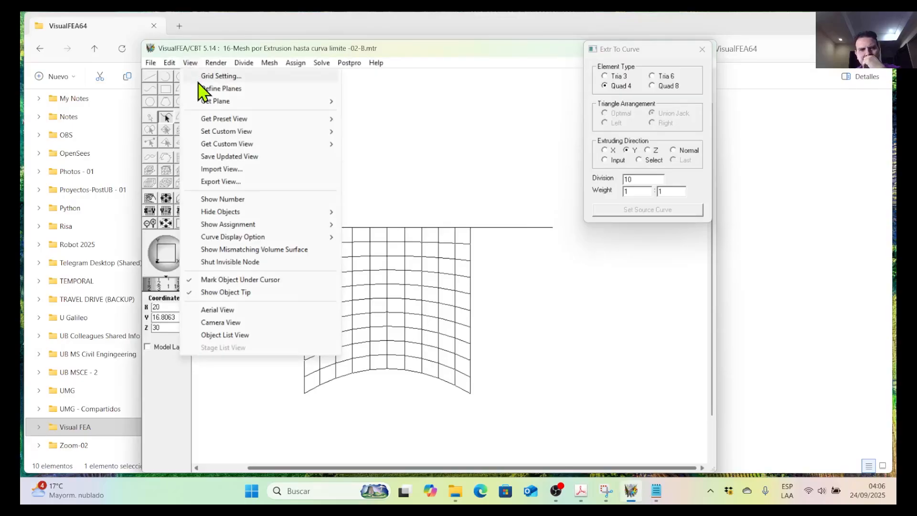
{"action": "mouse_move", "coordinate": [244, 121]}
{"action": "left_click", "coordinate": [367, 144]}
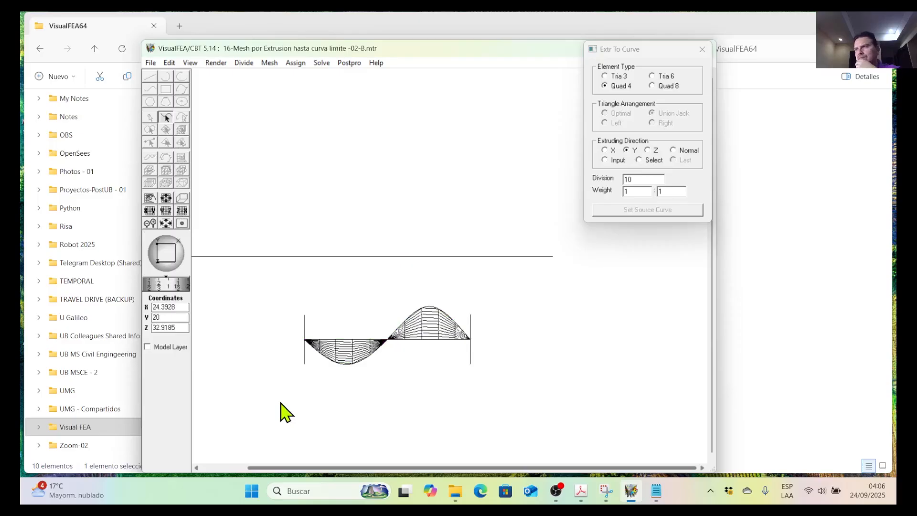
{"action": "left_click", "coordinate": [580, 492]}
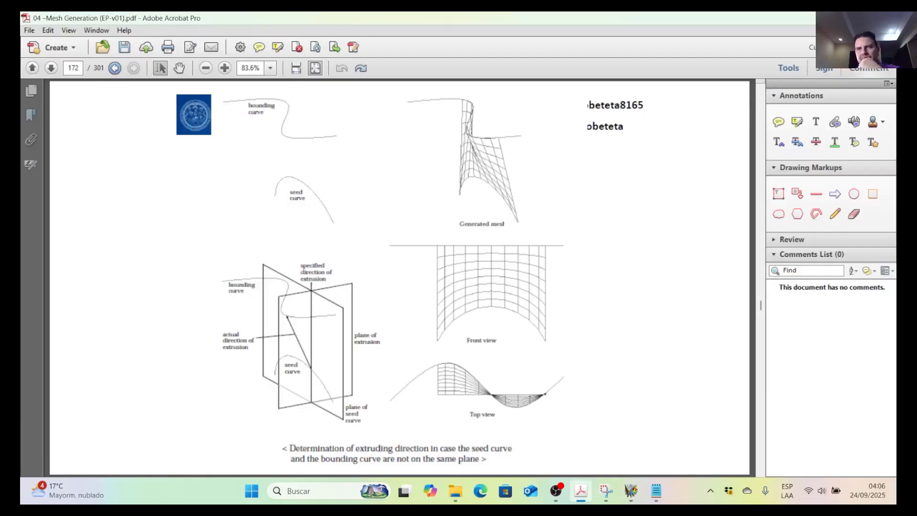
{"action": "key", "text": "alt+Tab"}
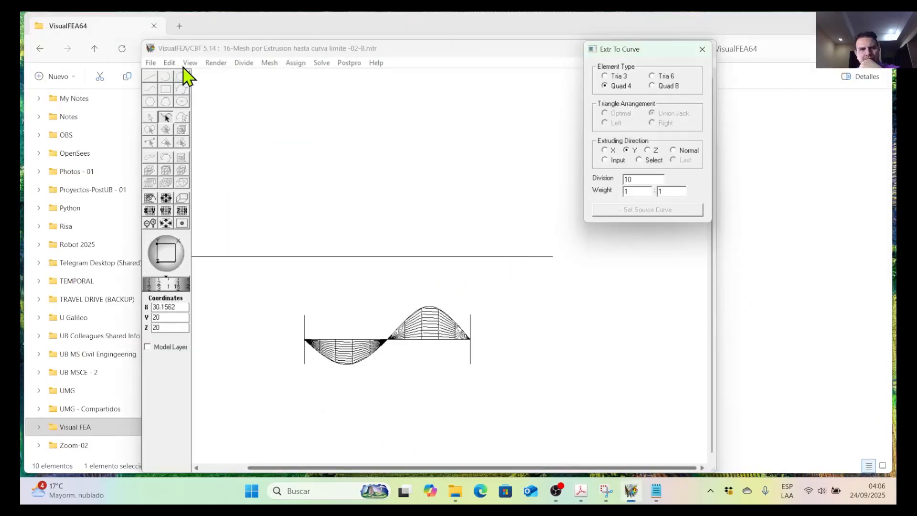
Show the extruded mesh in the (1,1,1) preset view and save the -02-B model under its existing name.
{"action": "left_click", "coordinate": [191, 64]}
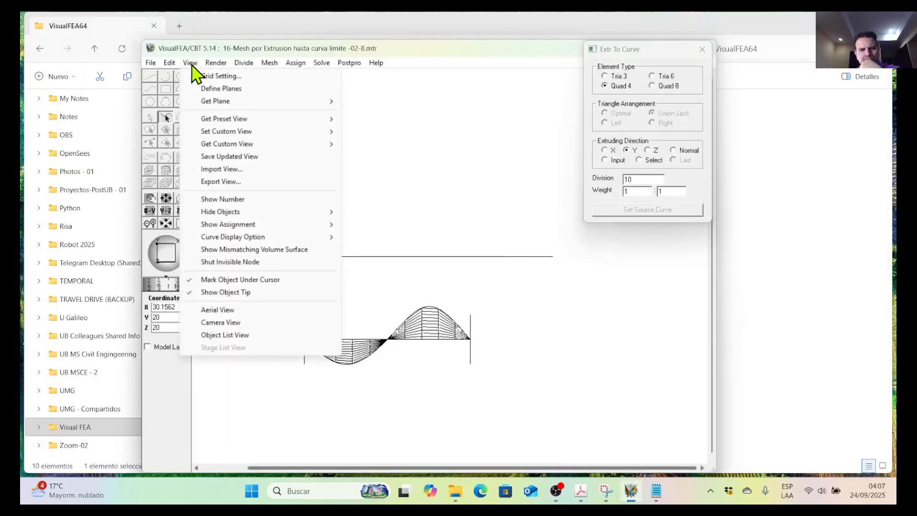
{"action": "mouse_move", "coordinate": [248, 134]}
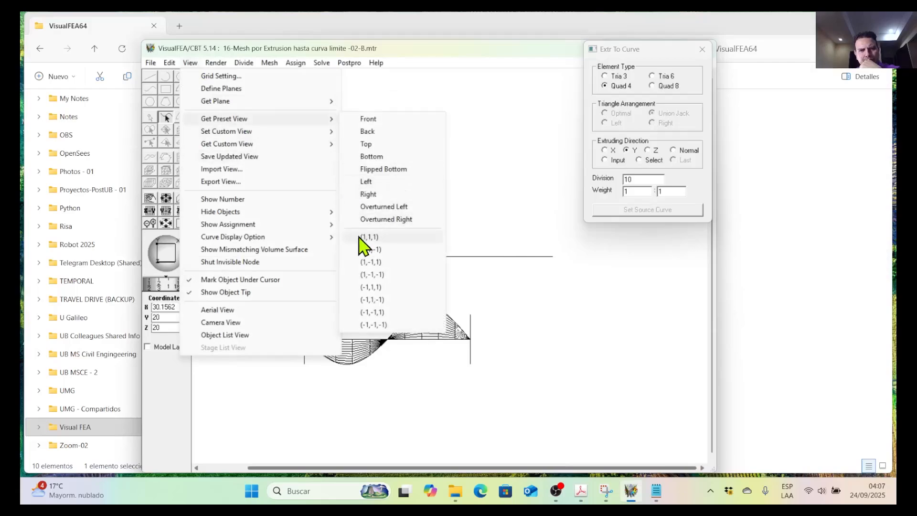
{"action": "left_click", "coordinate": [363, 238]}
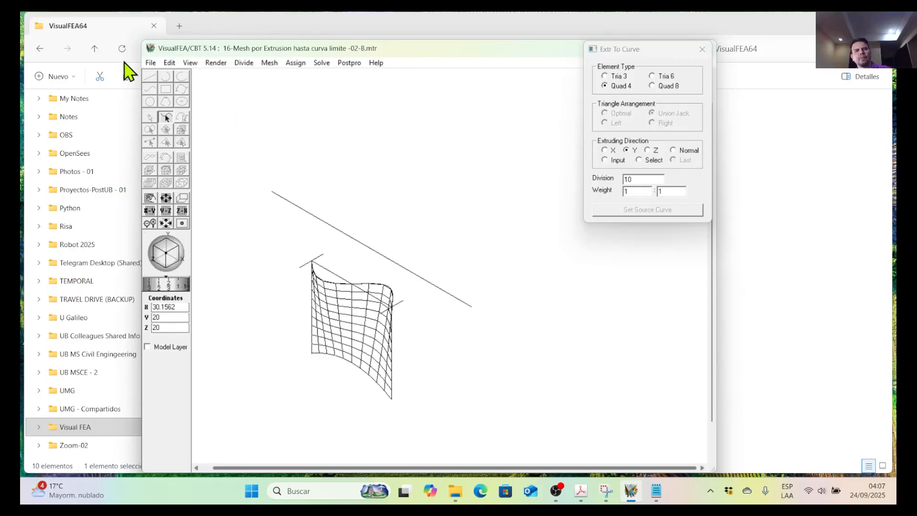
{"action": "left_click", "coordinate": [150, 63]}
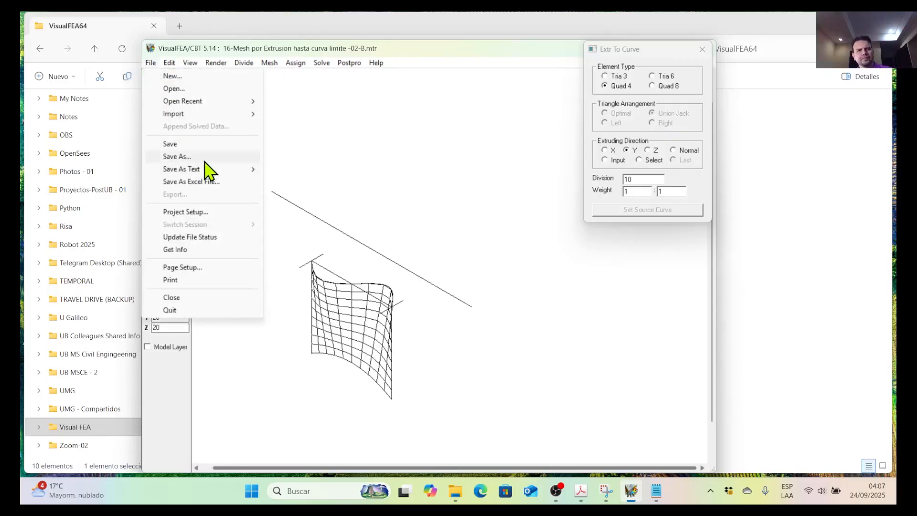
{"action": "left_click", "coordinate": [196, 145]}
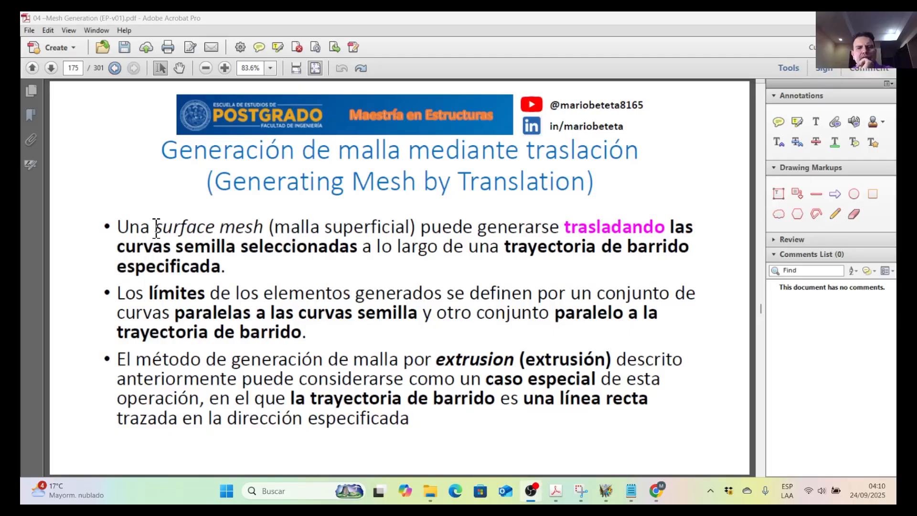
Read the first two bullets of the PDF's Generating Mesh by Translation page, highlighting the phrases on seed curves, sweep path and element boundaries.
{"action": "left_click_drag", "start_coordinate": [560, 225], "coordinate": [693, 227]}
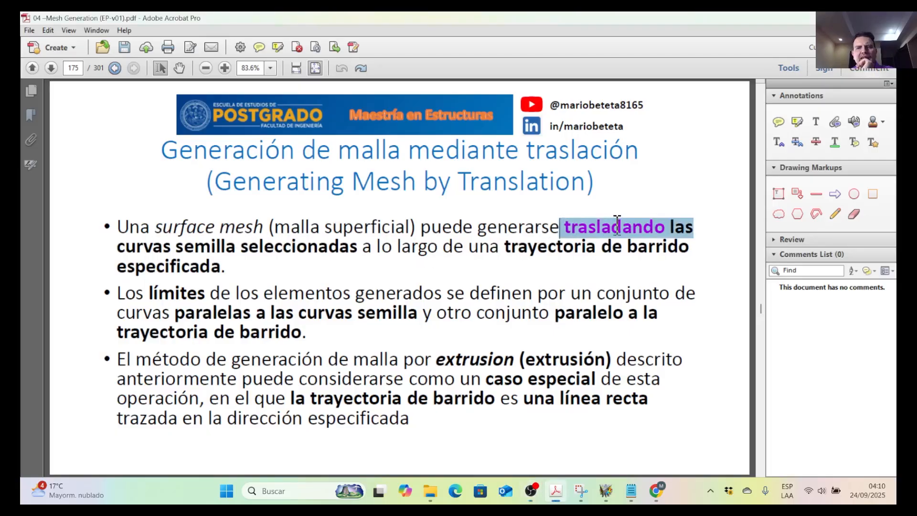
{"action": "left_click", "coordinate": [234, 244]}
{"action": "left_click_drag", "start_coordinate": [186, 246], "coordinate": [290, 256]}
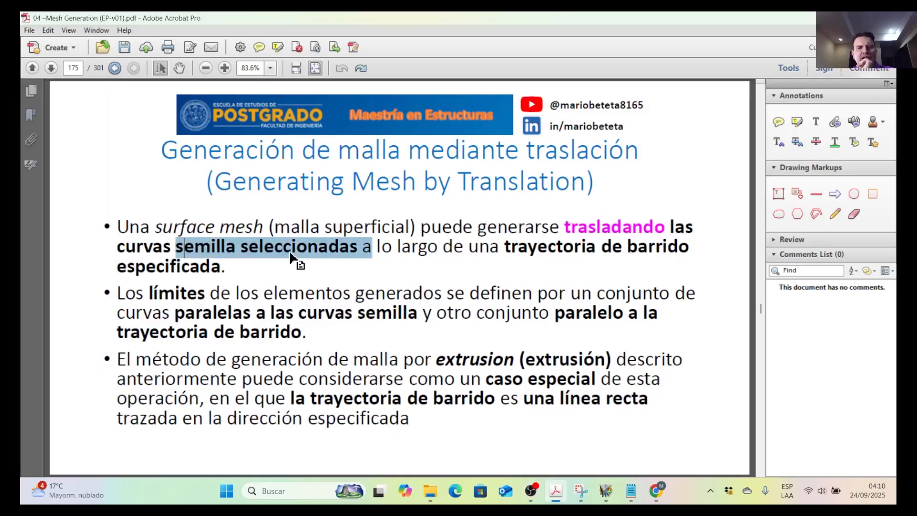
{"action": "left_click_drag", "start_coordinate": [470, 247], "coordinate": [230, 265]}
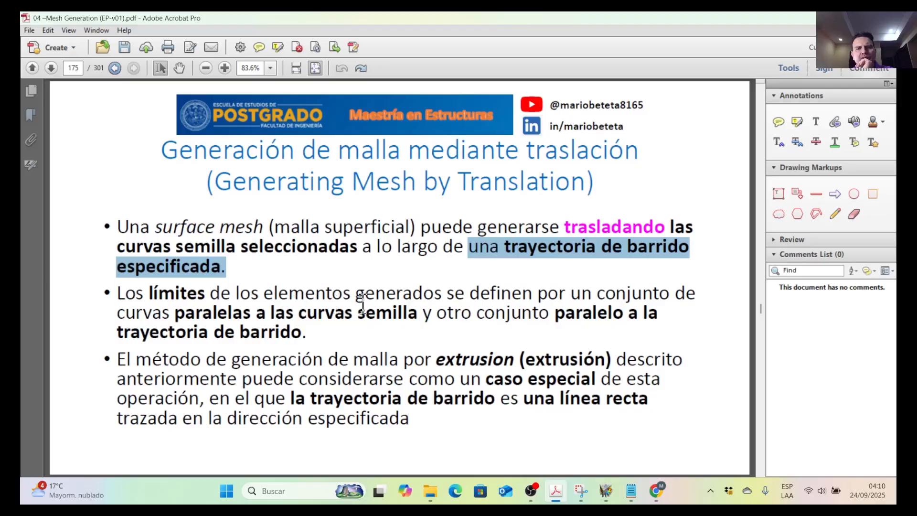
{"action": "left_click_drag", "start_coordinate": [168, 308], "coordinate": [376, 314]}
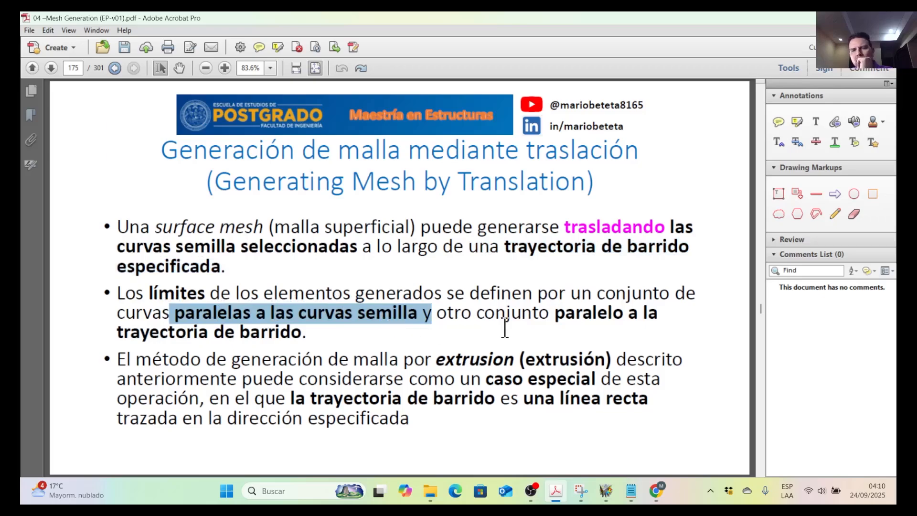
{"action": "left_click_drag", "start_coordinate": [554, 314], "coordinate": [316, 335]}
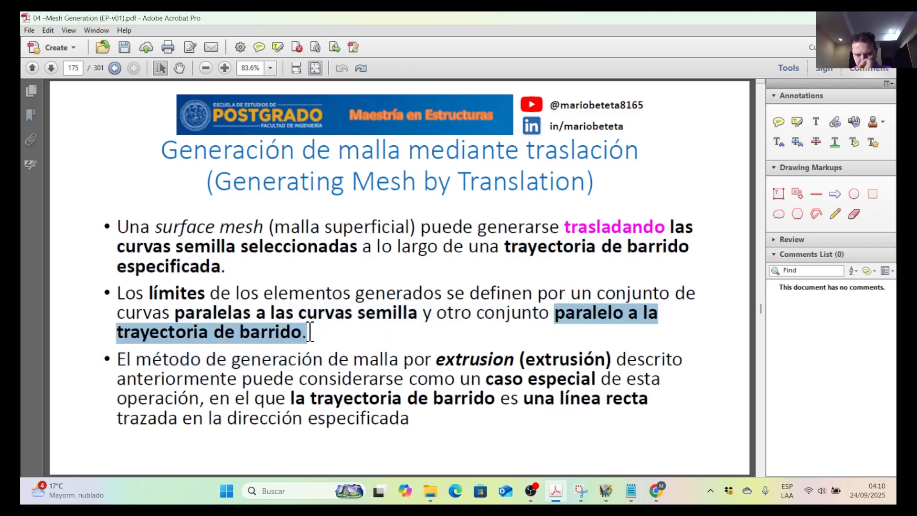
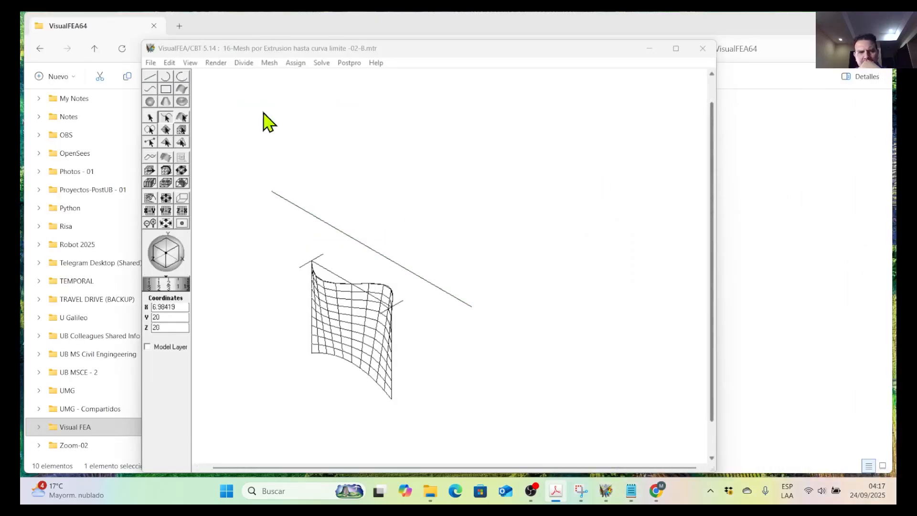
Start a new project set up for plane stress structural analysis.
{"action": "left_click", "coordinate": [151, 63]}
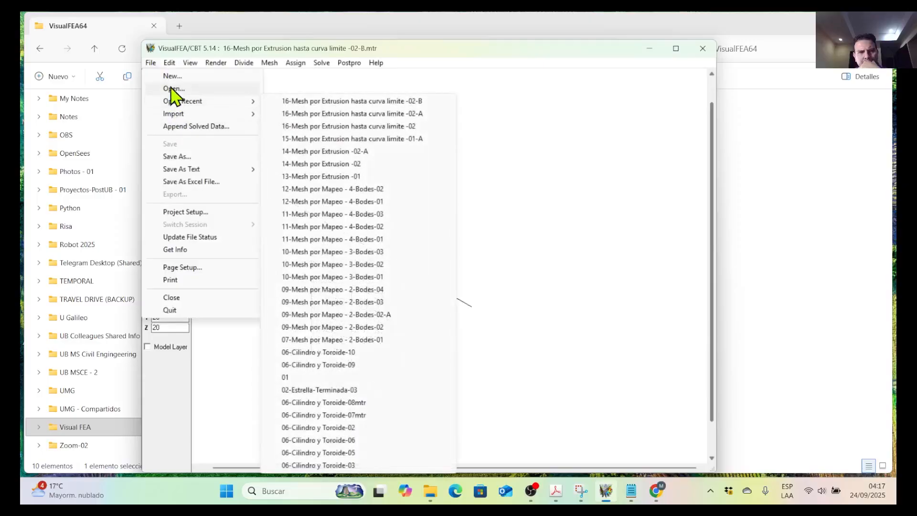
{"action": "left_click", "coordinate": [171, 77]}
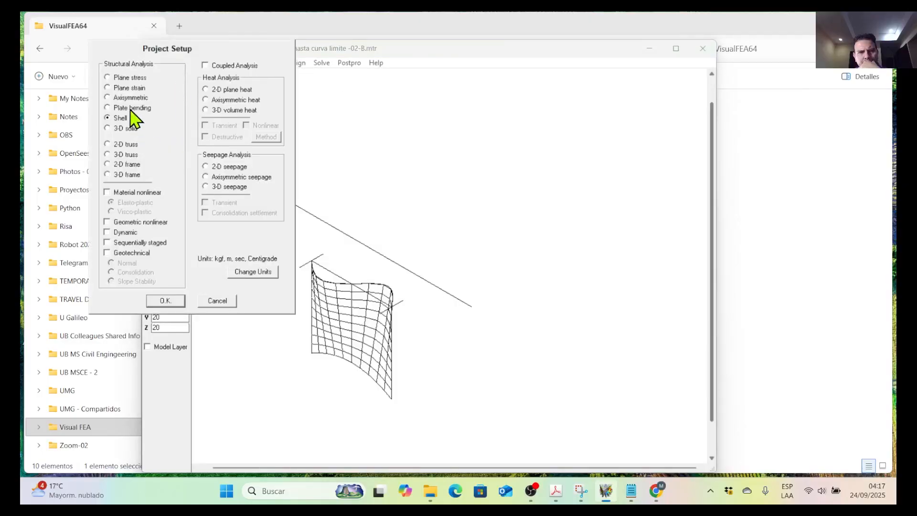
{"action": "left_click", "coordinate": [129, 78]}
{"action": "left_click", "coordinate": [159, 301]}
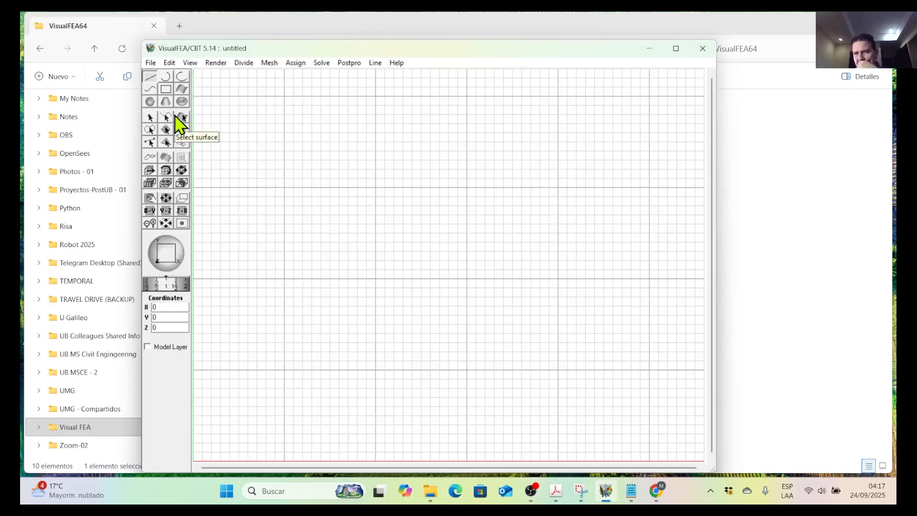
Draw a wavy curve from (10,10) through (20,12), (30,10) and (35,9) to (45,11).
{"action": "left_click", "coordinate": [150, 90]}
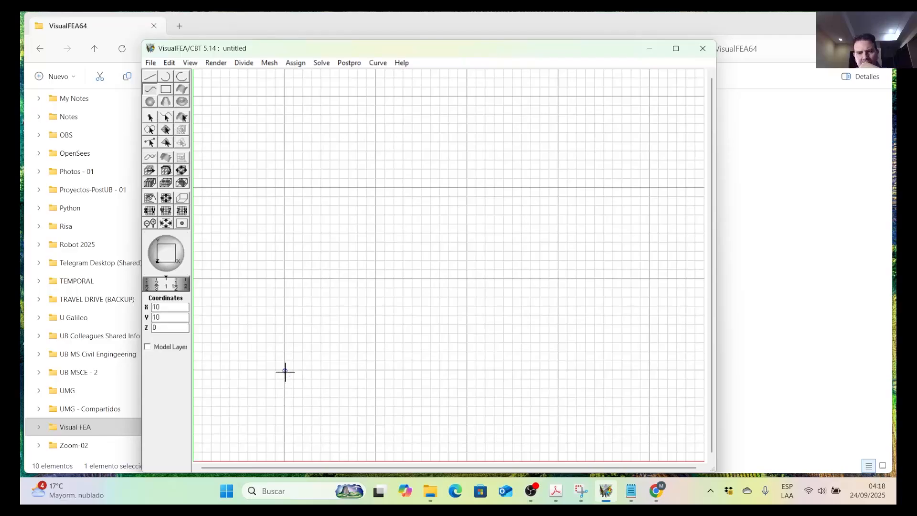
{"action": "left_click", "coordinate": [376, 353]}
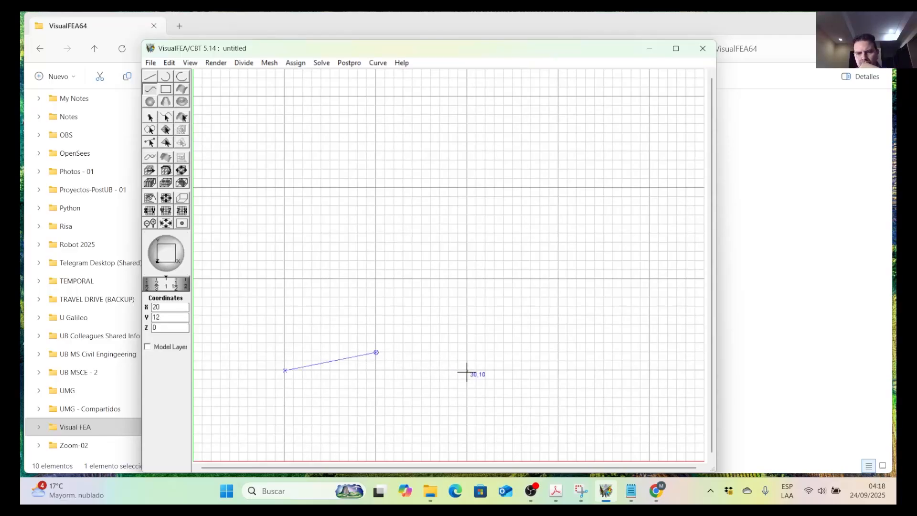
{"action": "left_click", "coordinate": [467, 370]}
{"action": "left_click", "coordinate": [513, 379]}
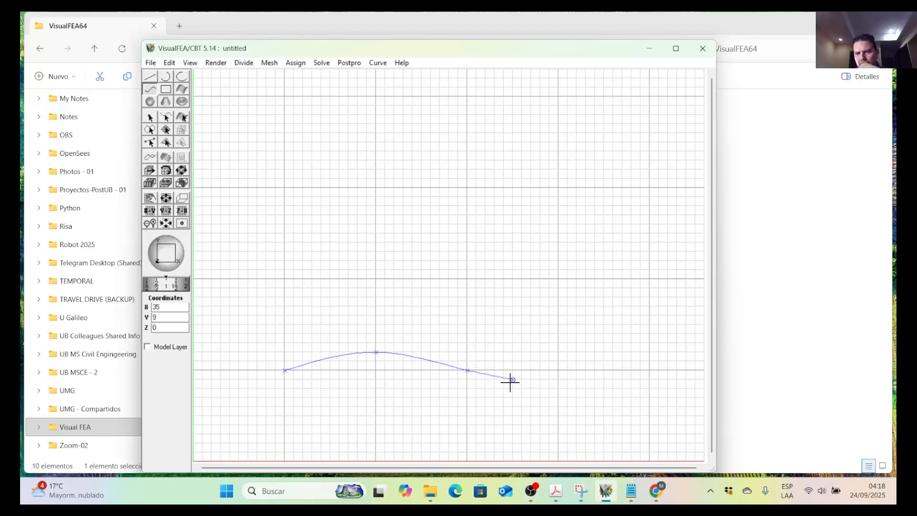
{"action": "left_click", "coordinate": [603, 362]}
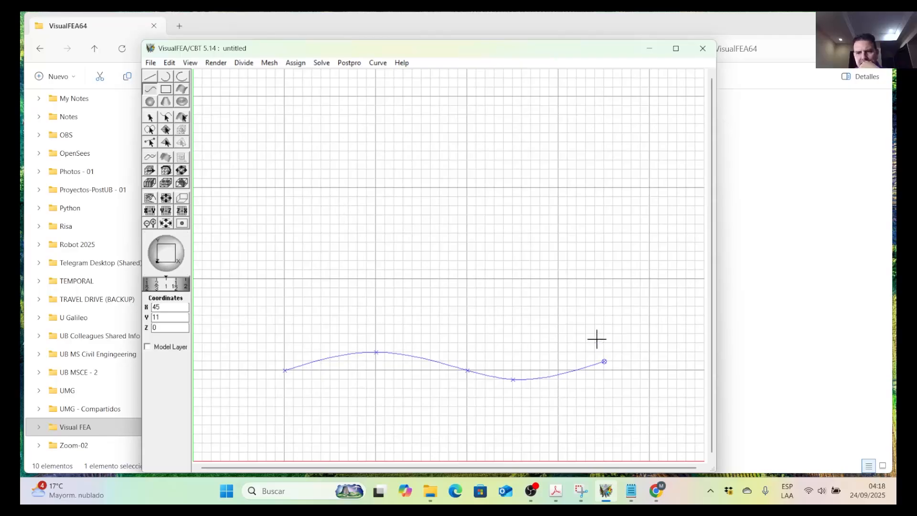
{"action": "double_click", "coordinate": [605, 361]}
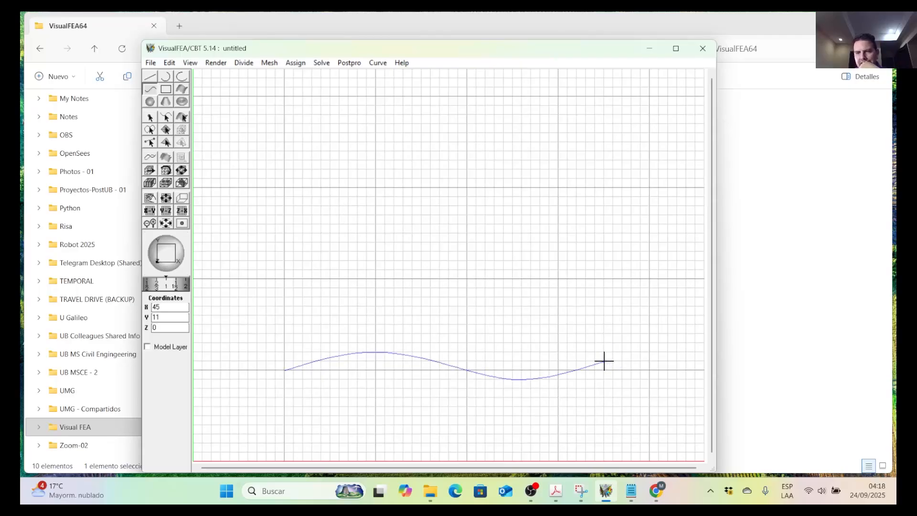
{"action": "left_click", "coordinate": [559, 279]}
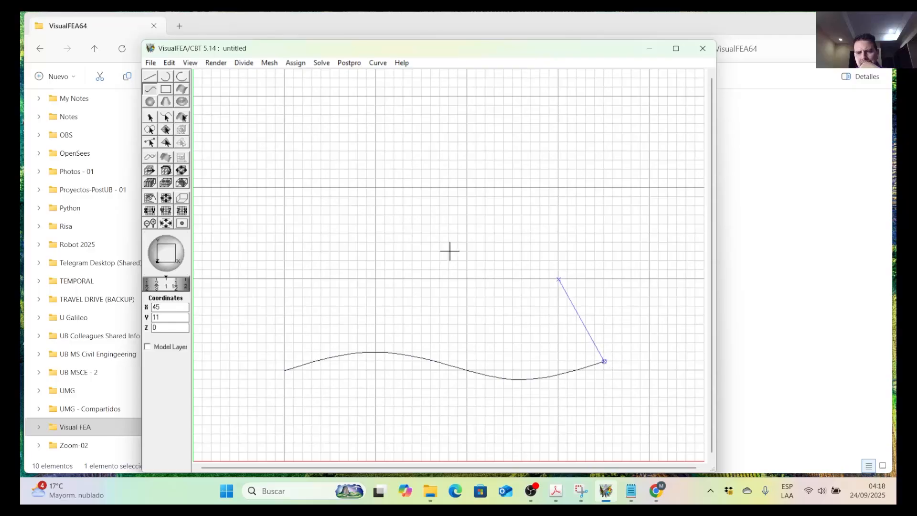
{"action": "left_click", "coordinate": [169, 63]}
{"action": "left_click", "coordinate": [186, 77]}
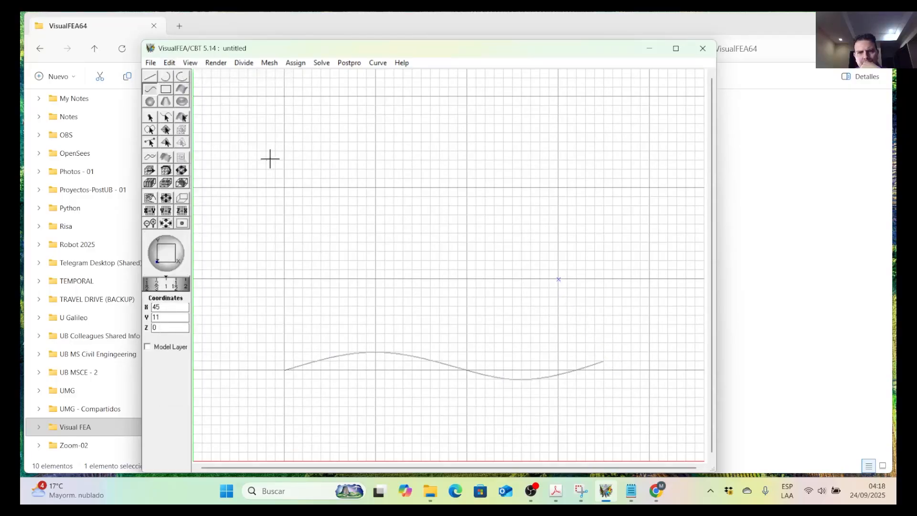
{"action": "left_click", "coordinate": [169, 63]}
{"action": "left_click", "coordinate": [185, 78]}
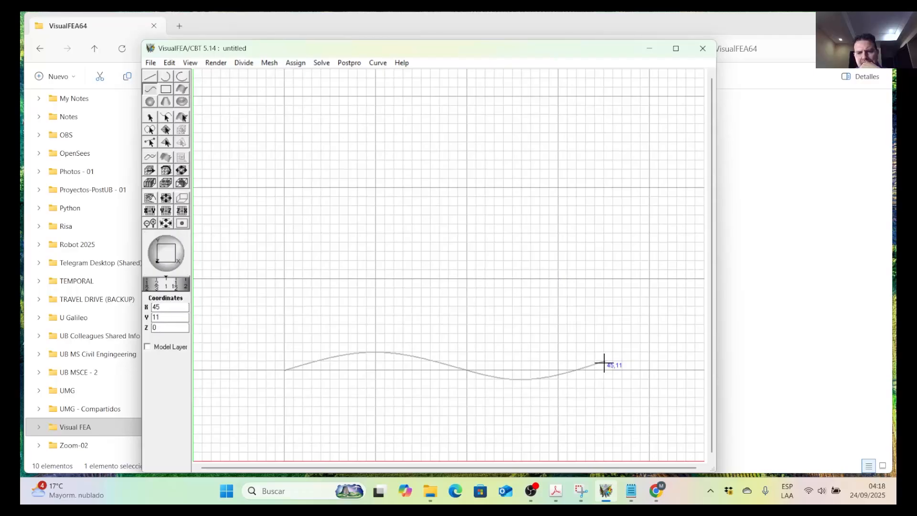
Draw a second, upright wavy curve from (45,11) via (41,16) and (39,28) to (39,40), undoing the extra point near (37,42).
{"action": "left_click", "coordinate": [604, 363]}
{"action": "left_click", "coordinate": [567, 316]}
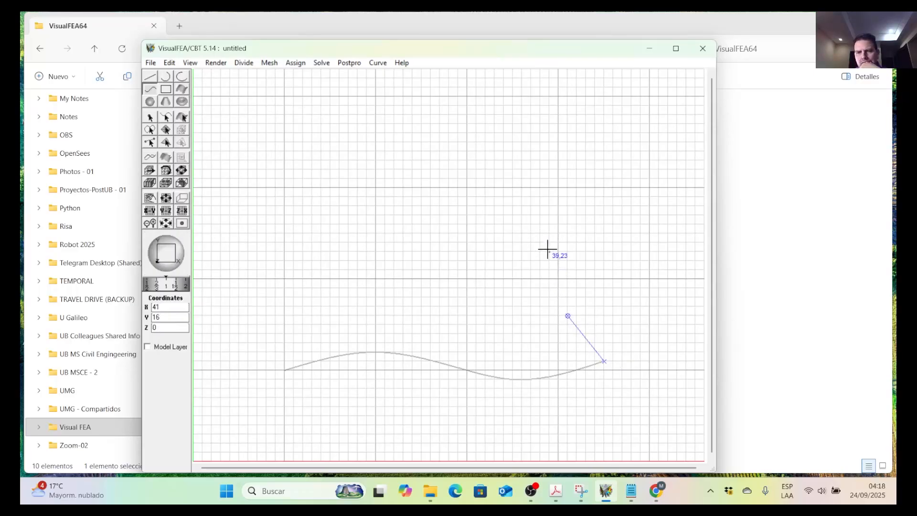
{"action": "left_click", "coordinate": [543, 252]}
{"action": "left_click", "coordinate": [550, 207]}
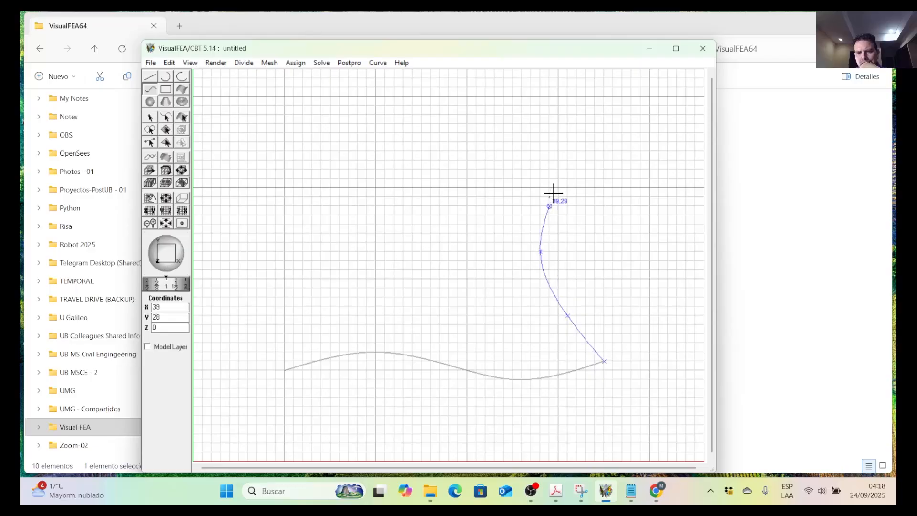
{"action": "left_click", "coordinate": [558, 170]}
{"action": "left_click", "coordinate": [559, 125]}
{"action": "left_click", "coordinate": [550, 97]}
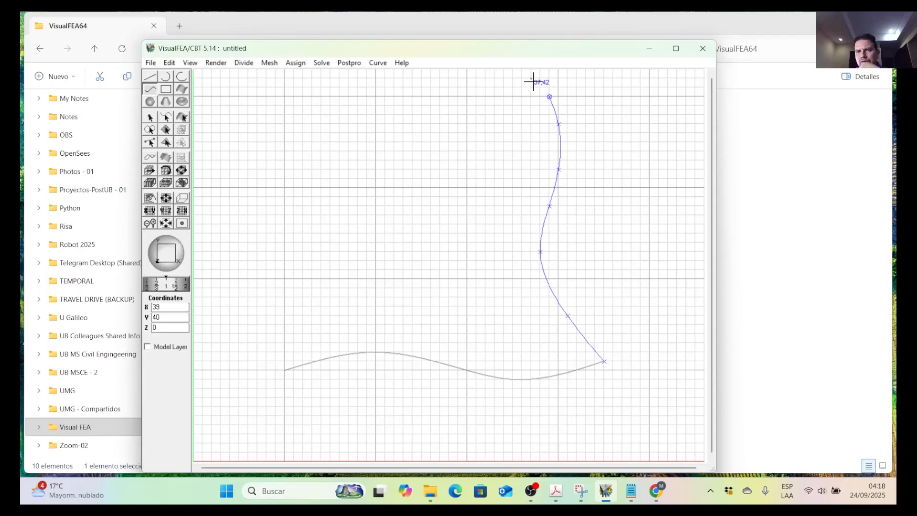
{"action": "left_click", "coordinate": [532, 79]}
{"action": "left_click", "coordinate": [169, 62]}
{"action": "left_click", "coordinate": [183, 76]}
{"action": "scroll", "coordinate": [458, 322], "scroll_direction": "down", "scroll_amount": 3}
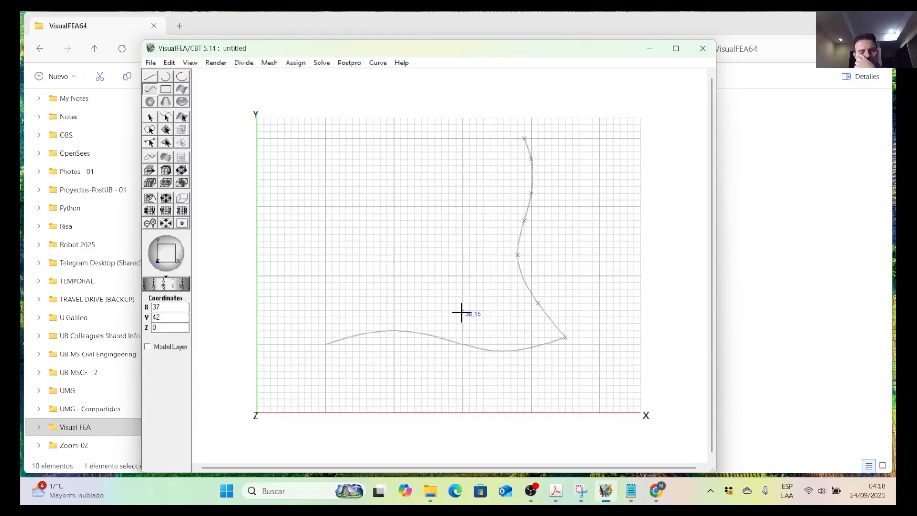
{"action": "left_click", "coordinate": [156, 77]}
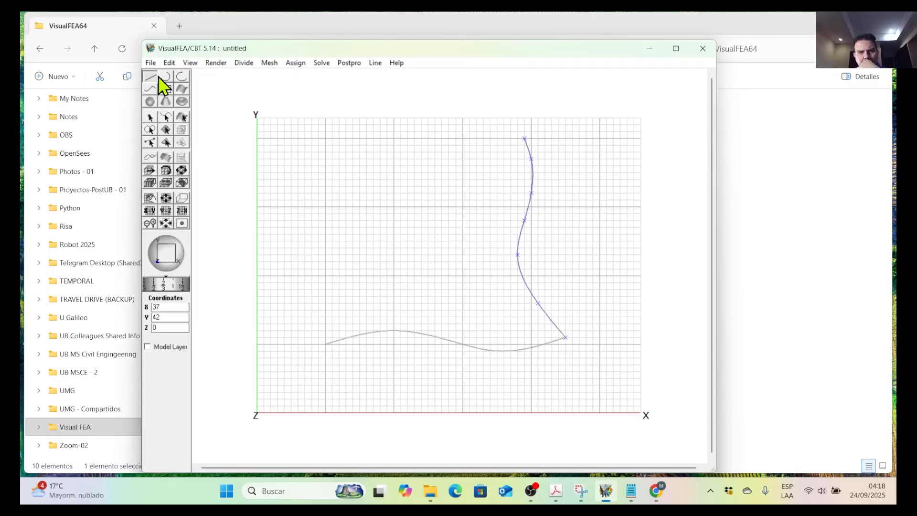
Divide the lower, roughly horizontal curve into 10 segments.
{"action": "left_click", "coordinate": [167, 117]}
{"action": "left_click", "coordinate": [417, 332]}
{"action": "left_click", "coordinate": [503, 299]}
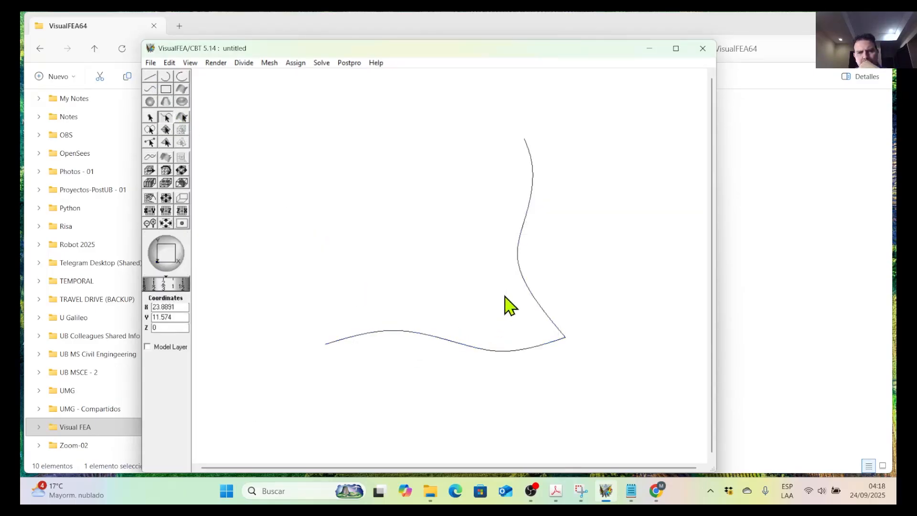
{"action": "left_click", "coordinate": [528, 284]}
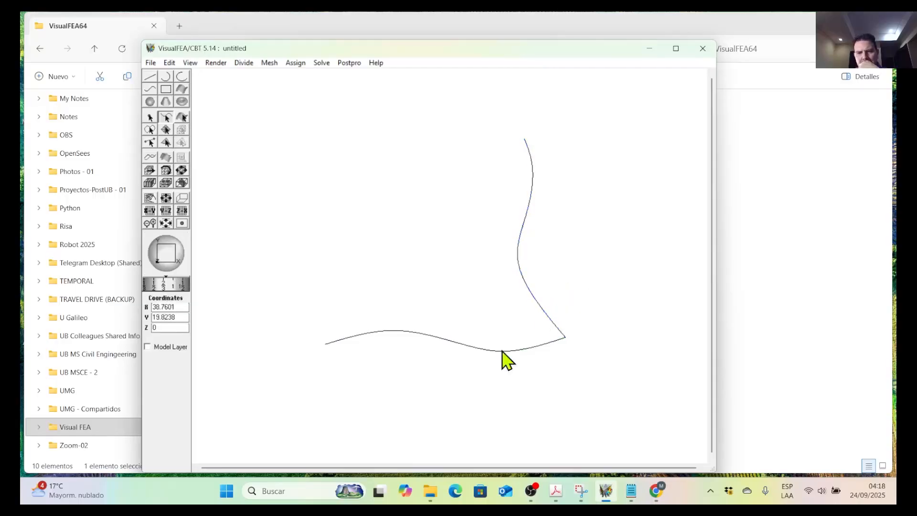
{"action": "left_click", "coordinate": [416, 333]}
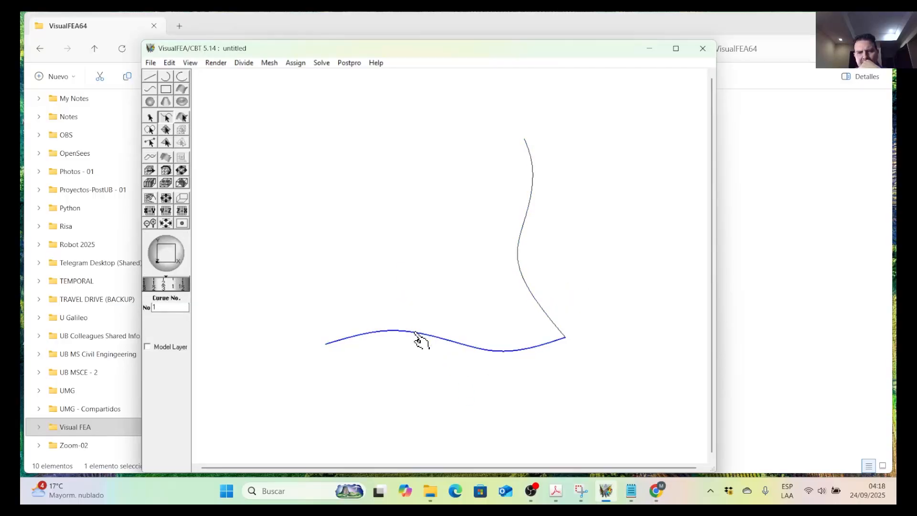
{"action": "left_click", "coordinate": [235, 64]}
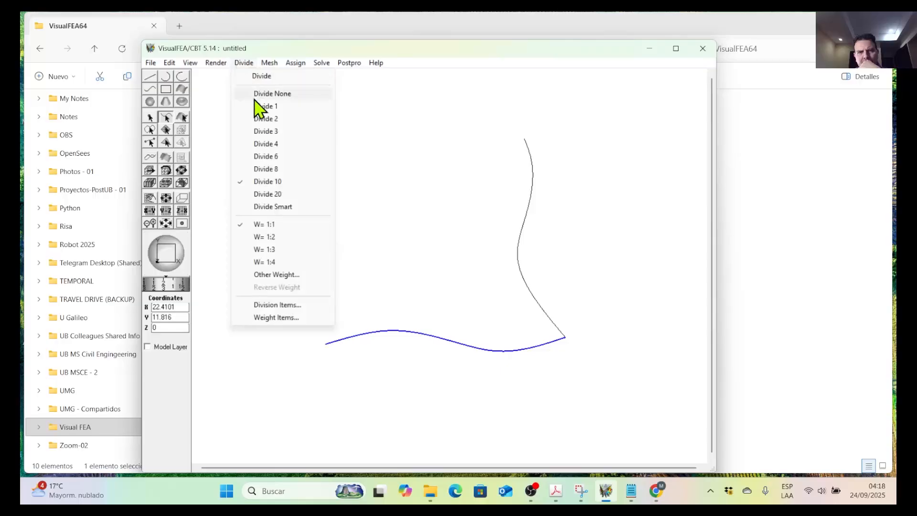
{"action": "left_click", "coordinate": [278, 183]}
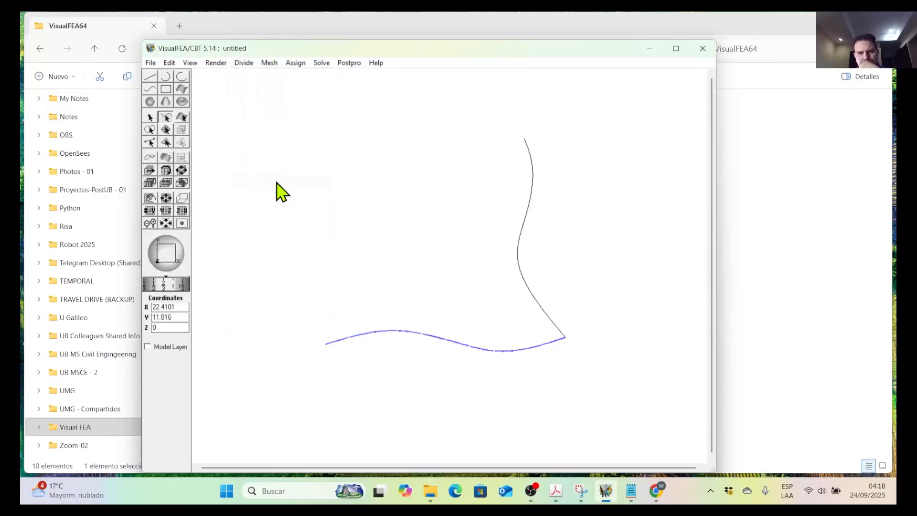
Save the model as "17-Mesh por Extrusion por Barrido -01" in the 04.1-Automatic Triangulation folder.
{"action": "left_click", "coordinate": [152, 63]}
{"action": "left_click", "coordinate": [194, 158]}
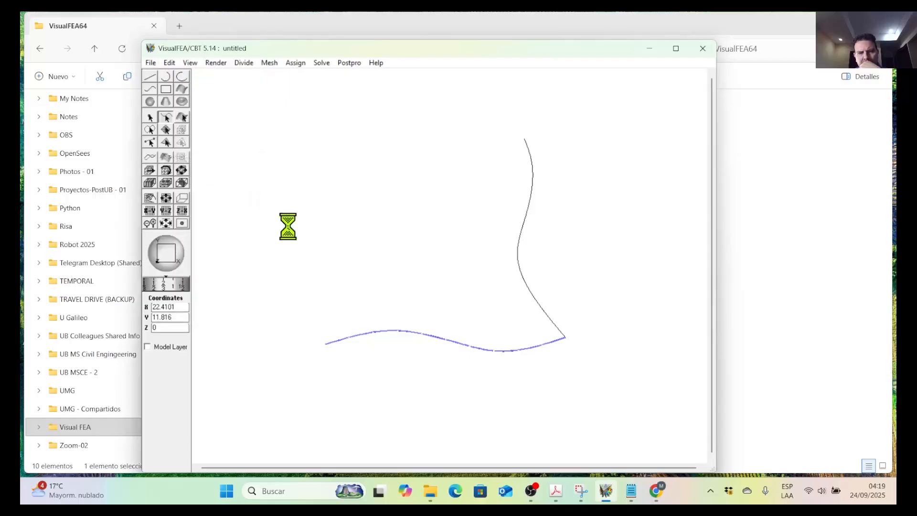
{"action": "scroll", "coordinate": [328, 243], "scroll_direction": "down", "scroll_amount": 5}
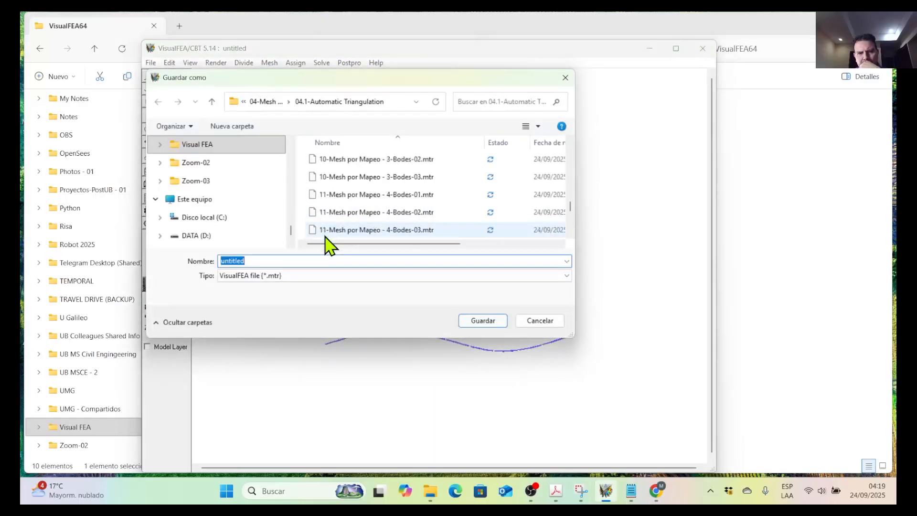
{"action": "left_click", "coordinate": [326, 234]}
{"action": "left_click", "coordinate": [227, 261]}
{"action": "left_click", "coordinate": [224, 262]}
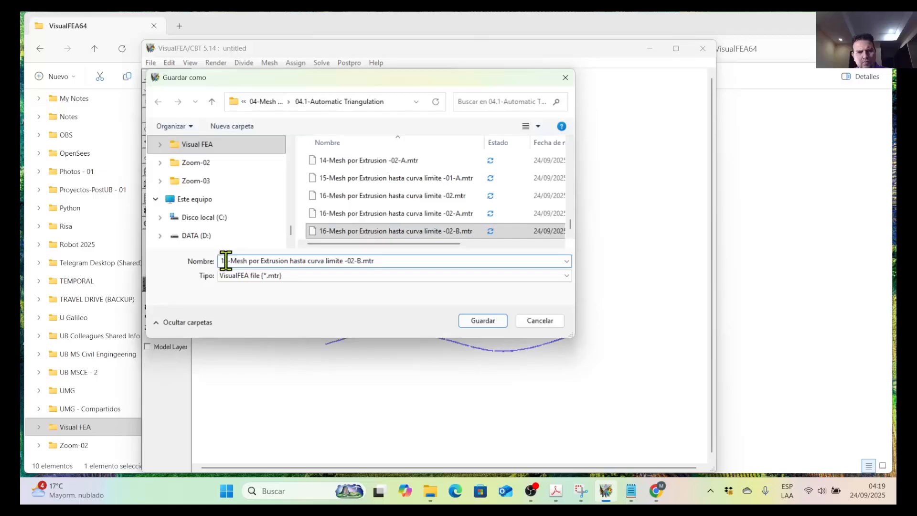
{"action": "key", "text": "Delete"}
{"action": "type", "text": "7"}
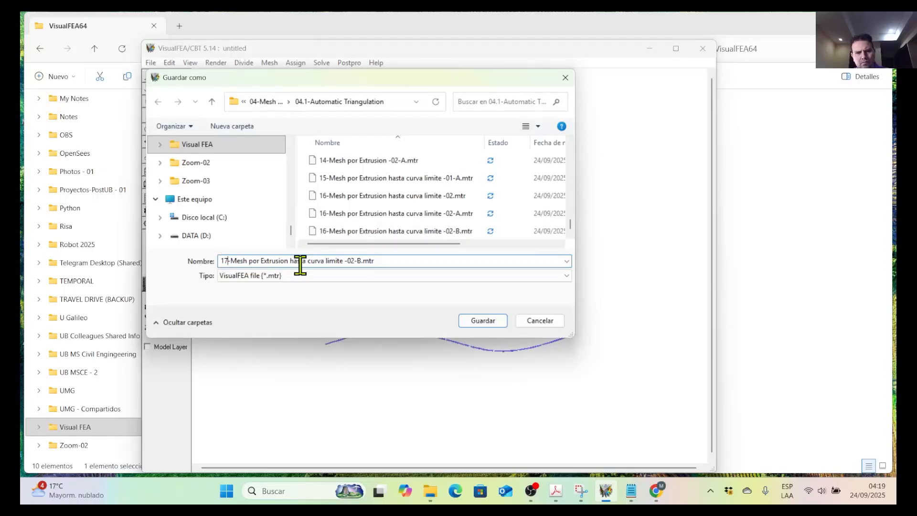
{"action": "left_click_drag", "start_coordinate": [290, 261], "coordinate": [344, 261]}
{"action": "type", "text": "por Barrido"}
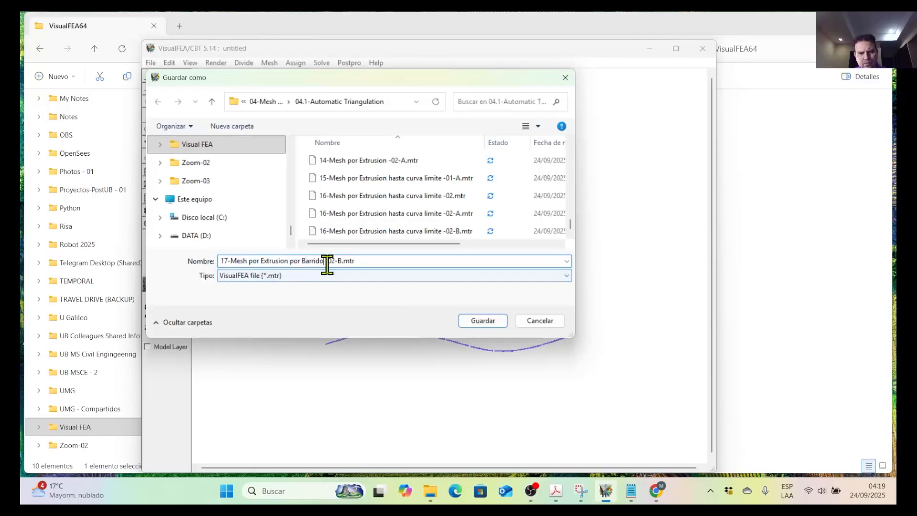
{"action": "left_click_drag", "start_coordinate": [328, 261], "coordinate": [341, 262]}
{"action": "type", "text": "01"}
{"action": "left_click", "coordinate": [490, 322]}
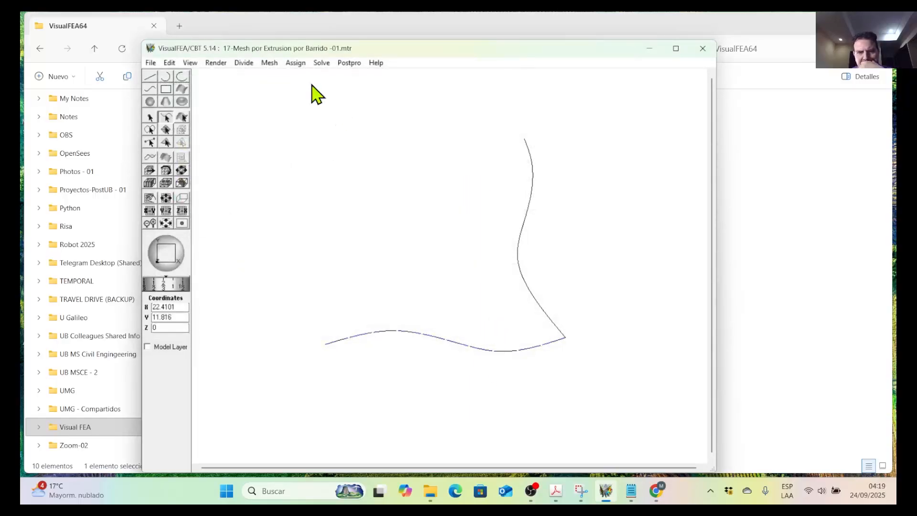
Start a Translate (Surface) mesh and set the lower wavy curve as its seed curve.
{"action": "left_click", "coordinate": [278, 63]}
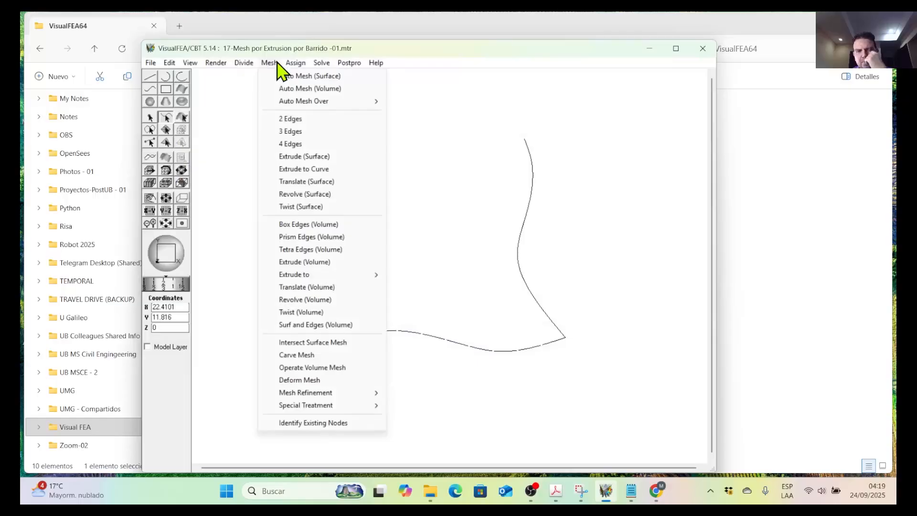
{"action": "left_click", "coordinate": [318, 184]}
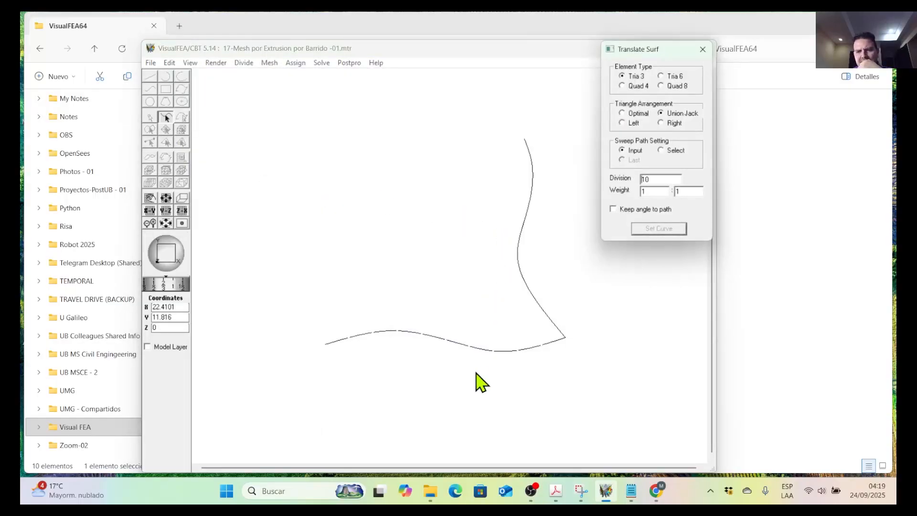
{"action": "left_click", "coordinate": [507, 352]}
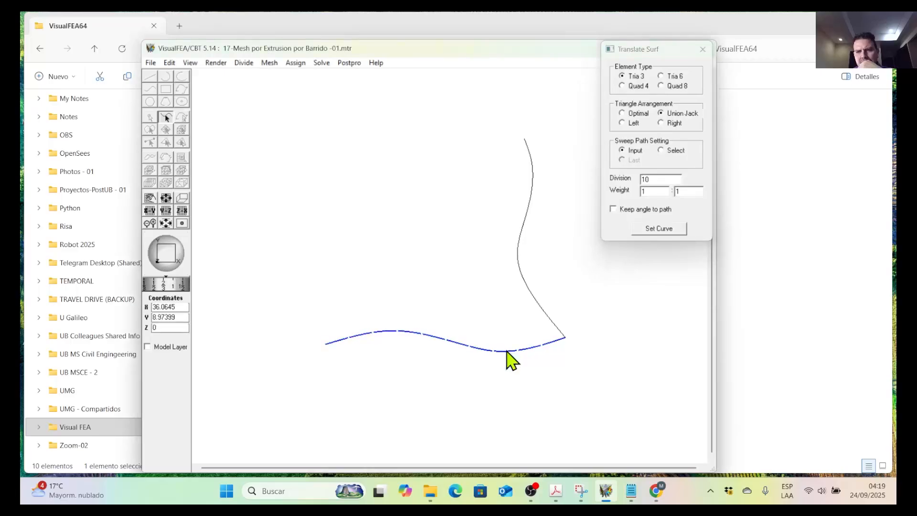
{"action": "left_click", "coordinate": [659, 229]}
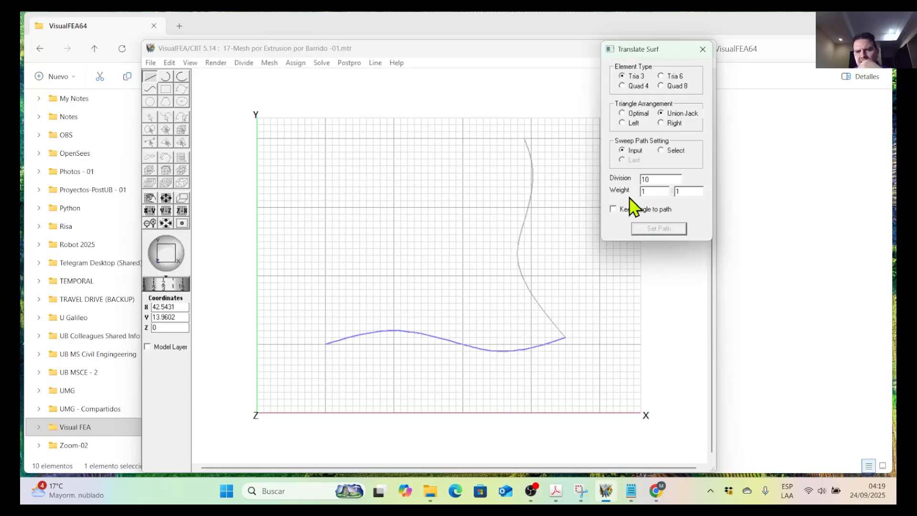
Generate the translated surface mesh with Quad 4 elements and 14 divisions, selecting the upright wavy curve as the sweep path.
{"action": "double_click", "coordinate": [647, 180]}
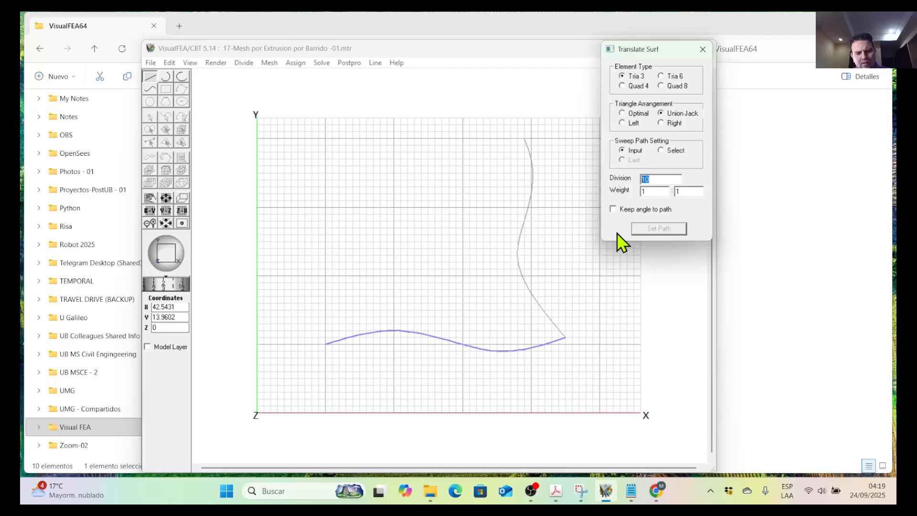
{"action": "type", "text": "1"}
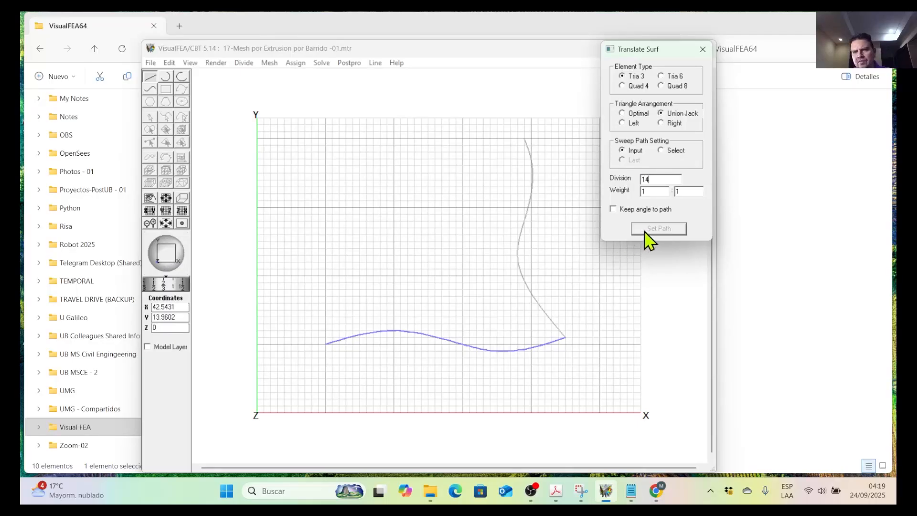
{"action": "left_click", "coordinate": [631, 87]}
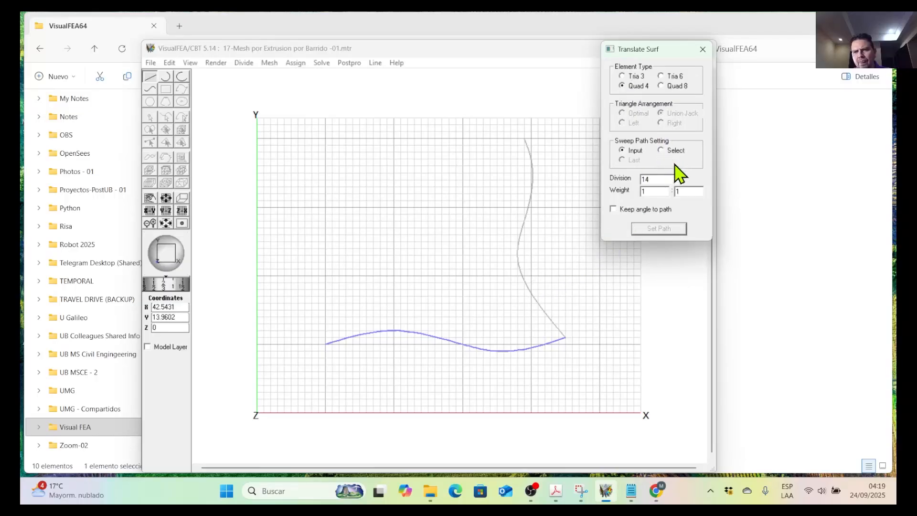
{"action": "left_click", "coordinate": [662, 151]}
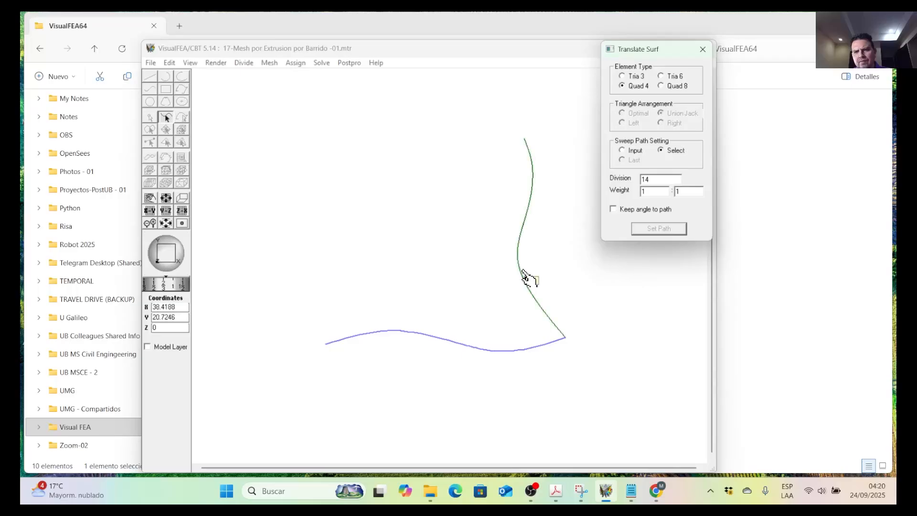
{"action": "left_click", "coordinate": [524, 274]}
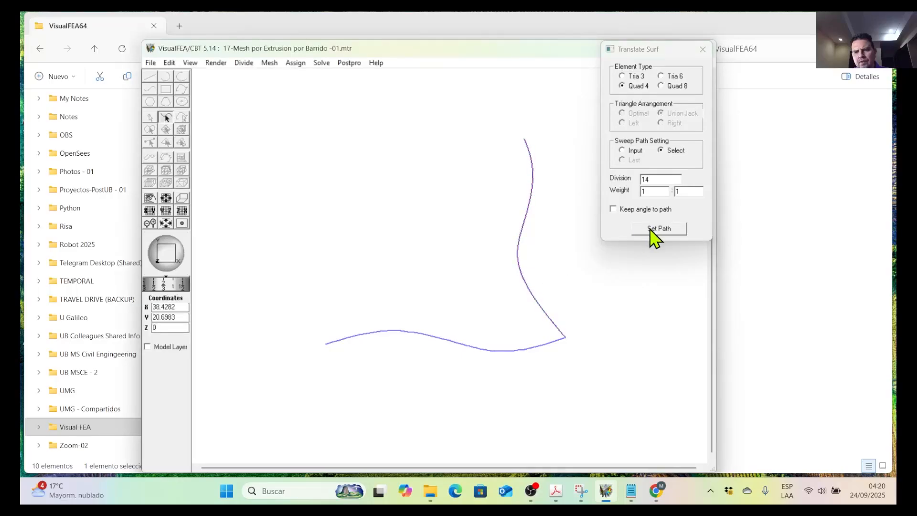
{"action": "left_click", "coordinate": [656, 231]}
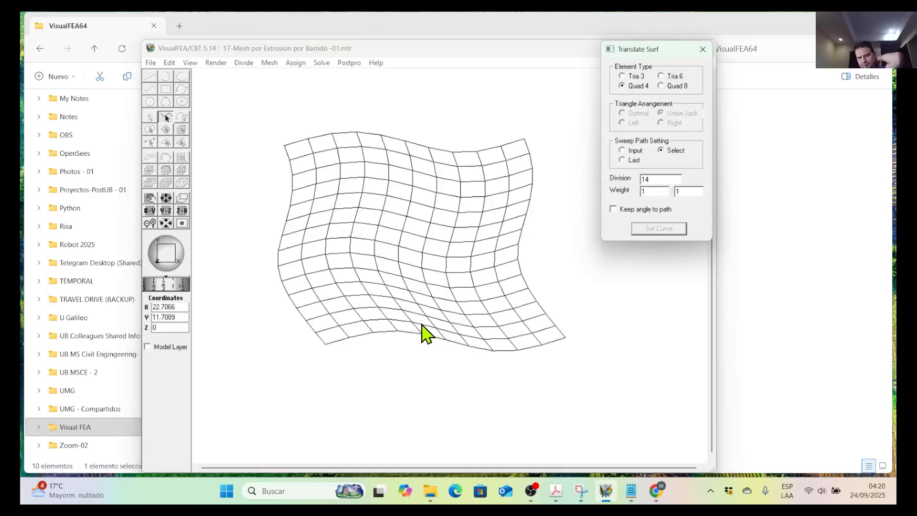
Save the meshed model as a copy named "17-Mesh por Extrusion por Barrido -01-A".
{"action": "left_click", "coordinate": [153, 64]}
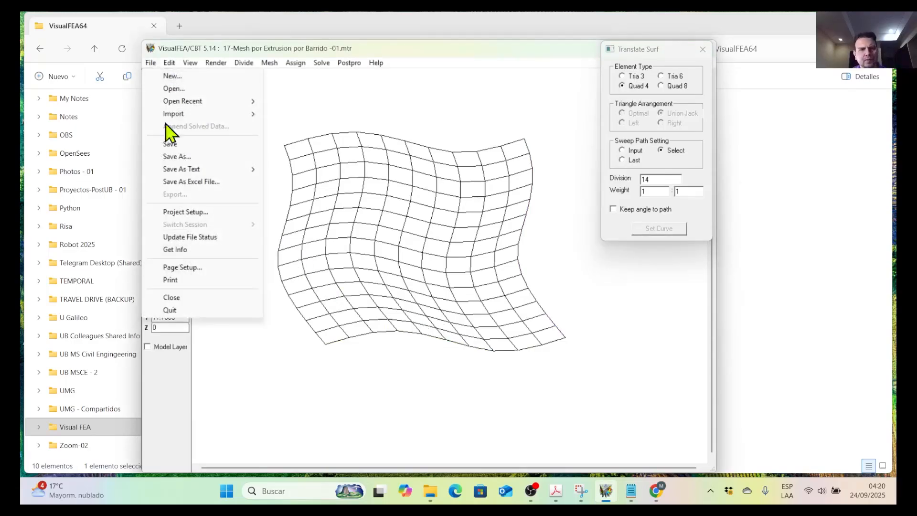
{"action": "left_click", "coordinate": [177, 158]}
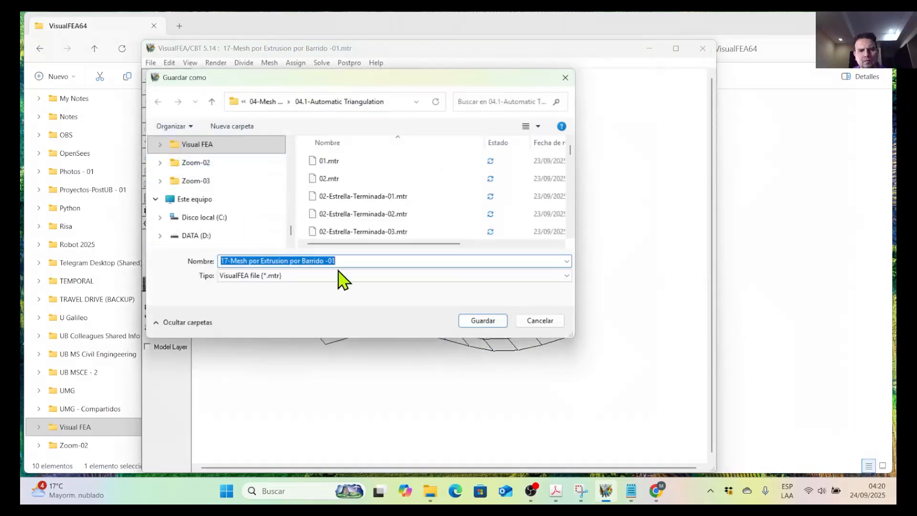
{"action": "left_click", "coordinate": [335, 261]}
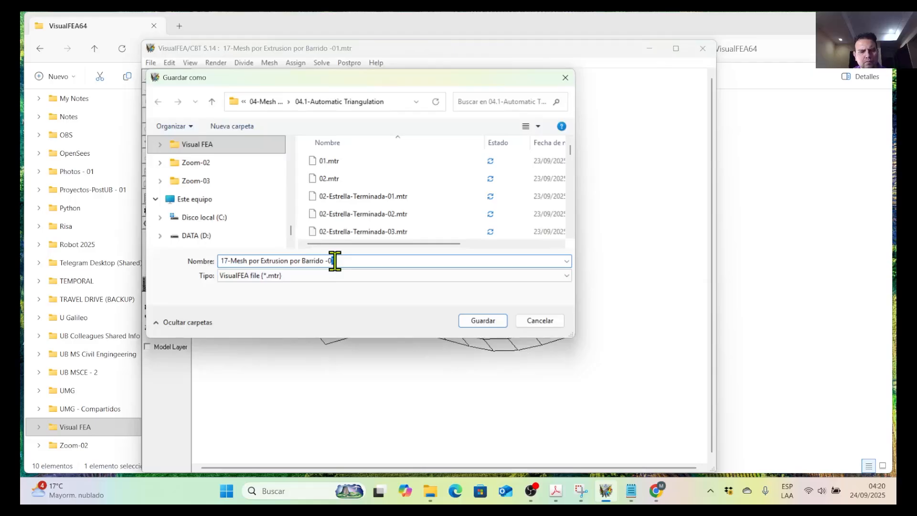
{"action": "left_click", "coordinate": [343, 261]}
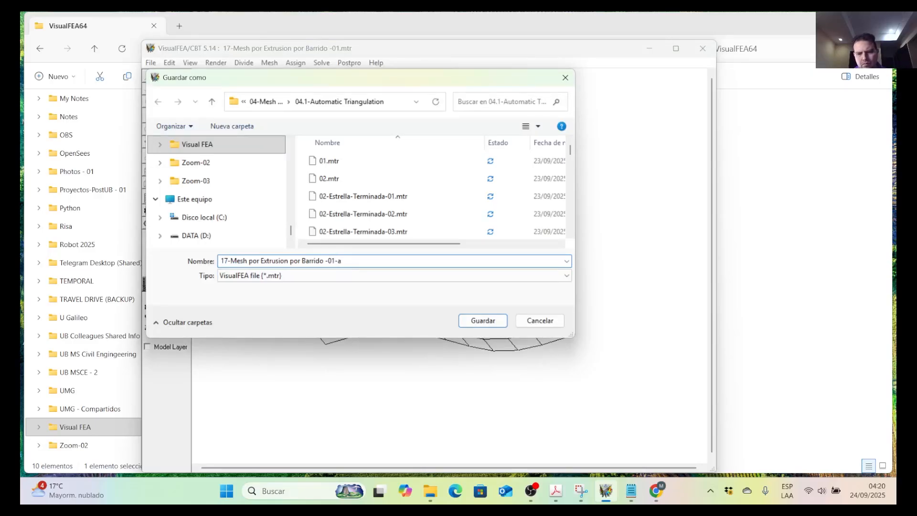
{"action": "left_click", "coordinate": [490, 321]}
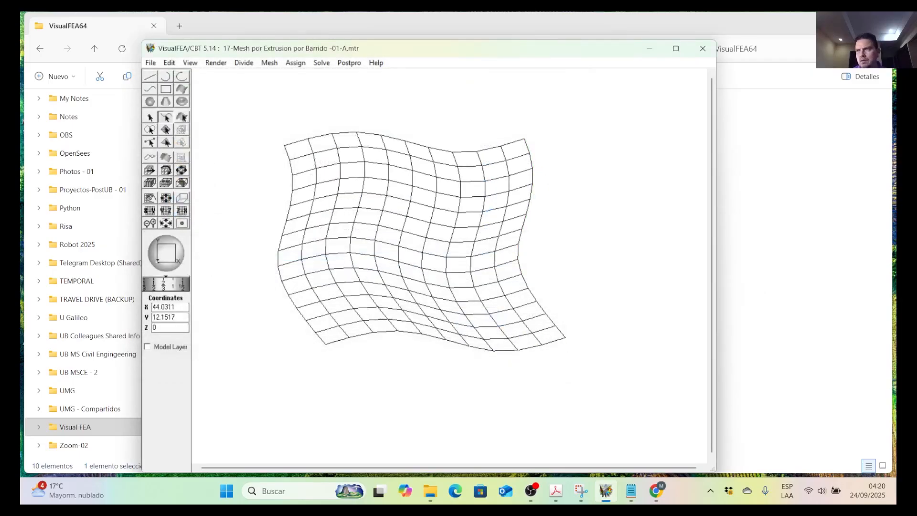
Switch to the PDF and examine the 3-D surface mesh example's seed curve and sweeping path.
{"action": "left_click_drag", "start_coordinate": [593, 287], "coordinate": [368, 13]}
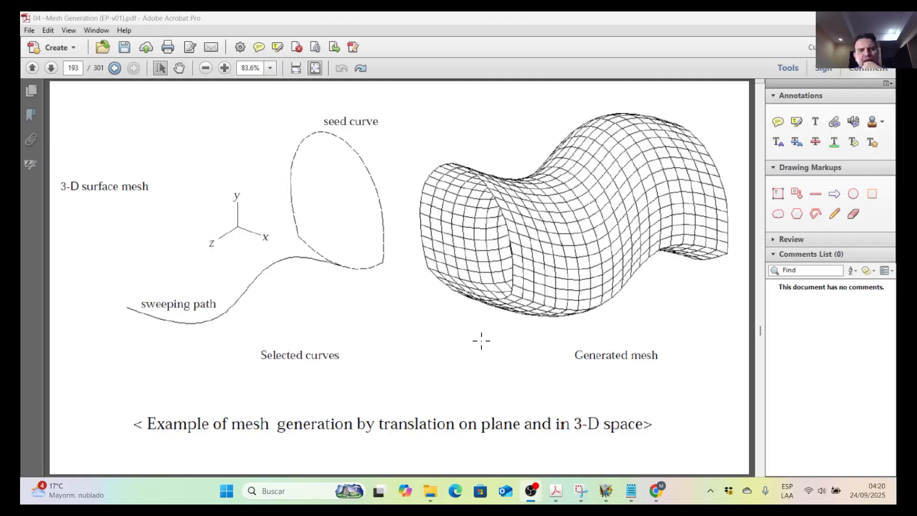
{"action": "left_click_drag", "start_coordinate": [308, 19], "coordinate": [916, 48]}
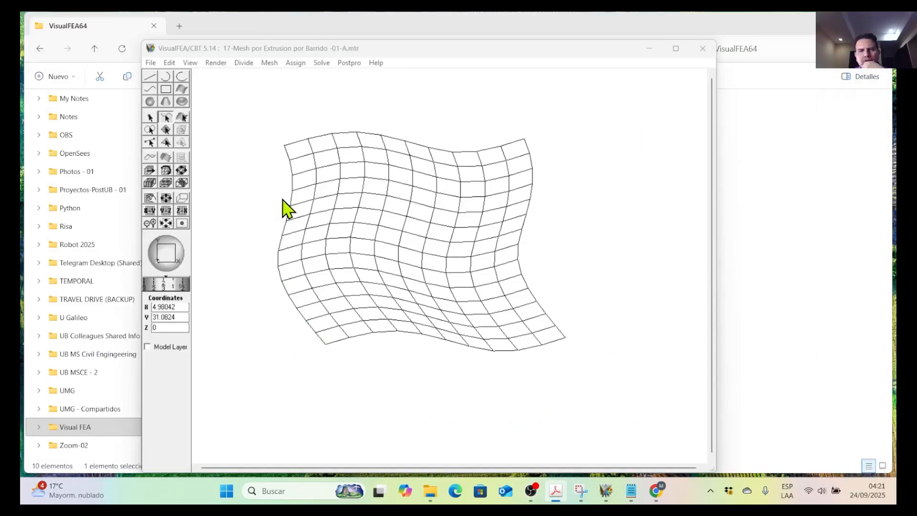
{"action": "left_click", "coordinate": [151, 64]}
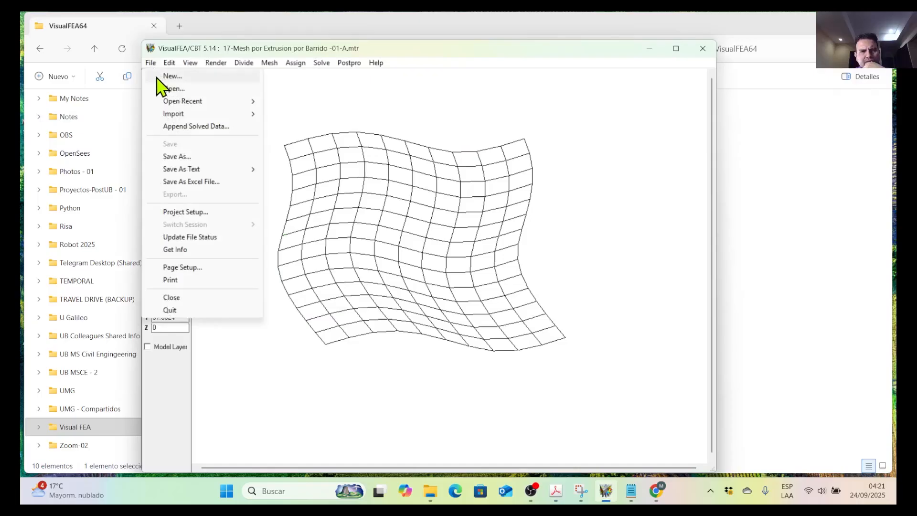
{"action": "mouse_move", "coordinate": [182, 103]}
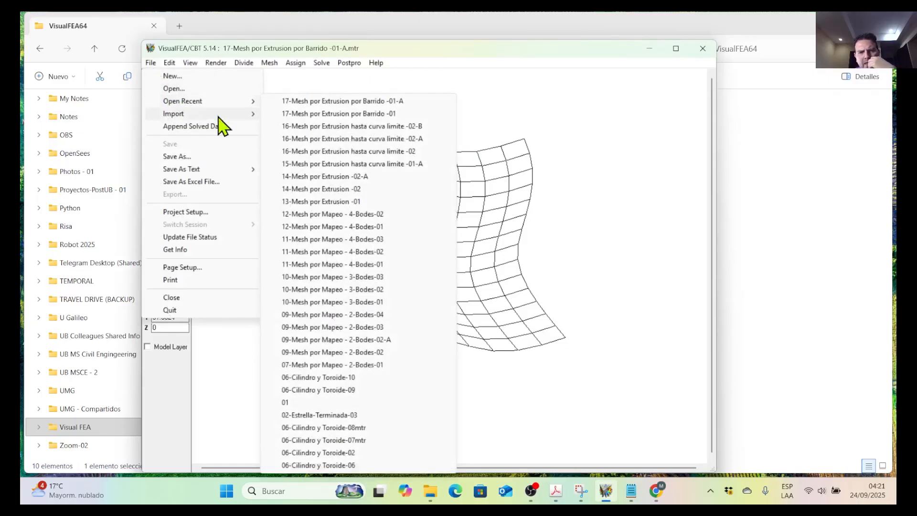
{"action": "left_click", "coordinate": [334, 203]}
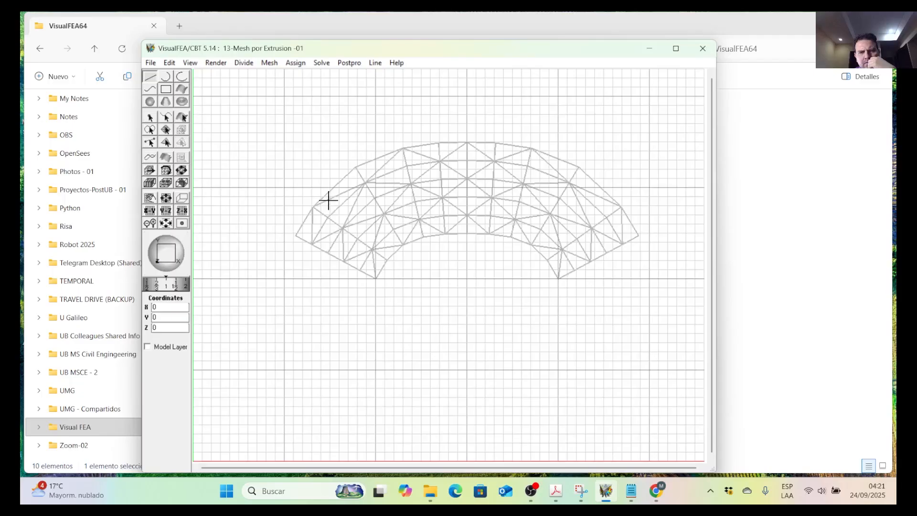
Open the recent model "14-Mesh por Extrusion -02" containing the closed 3-D profile curve.
{"action": "left_click", "coordinate": [152, 65]}
{"action": "mouse_move", "coordinate": [194, 102]}
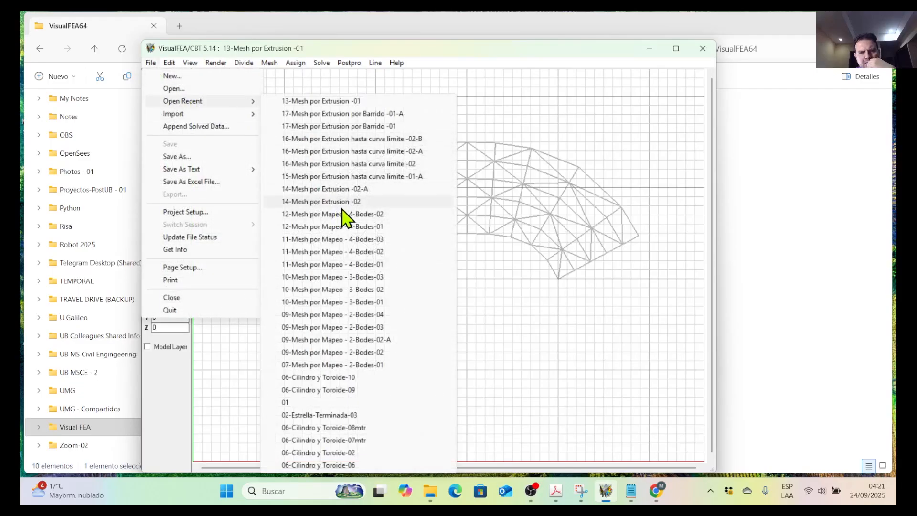
{"action": "left_click", "coordinate": [371, 207]}
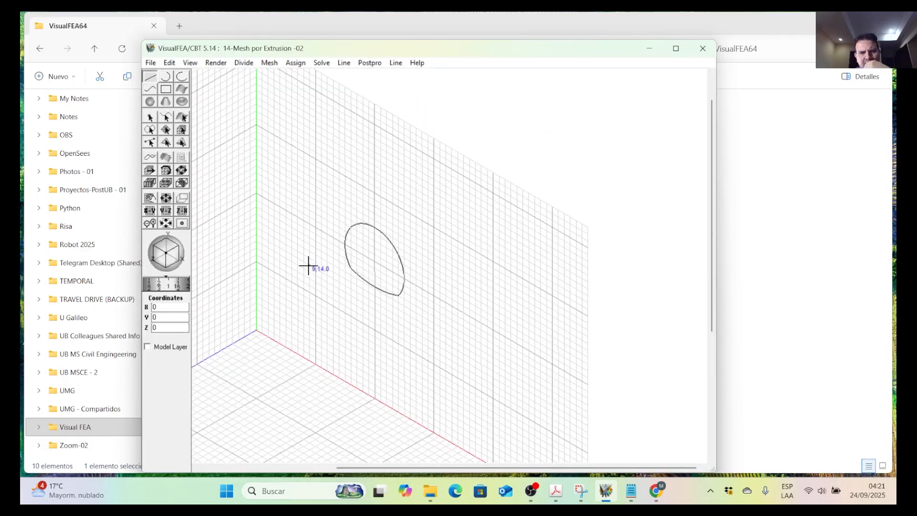
{"action": "scroll", "coordinate": [396, 311], "scroll_direction": "down", "scroll_amount": 5}
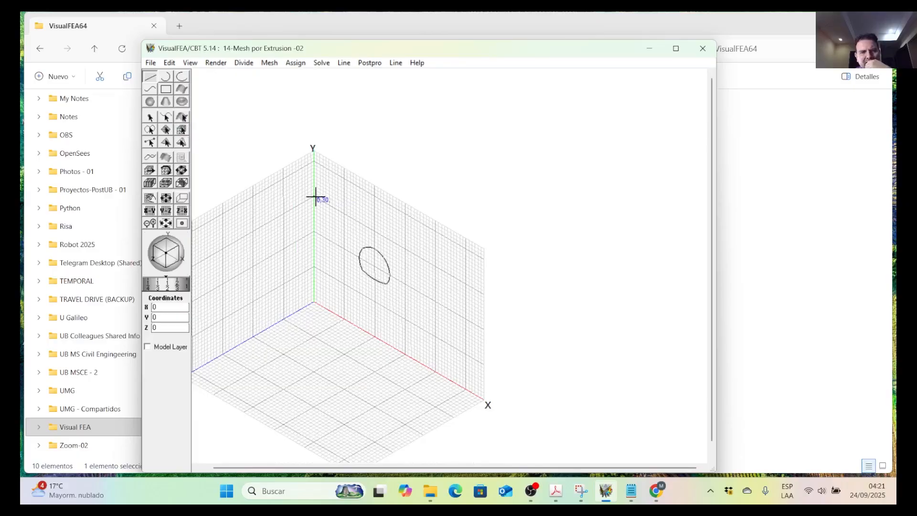
{"action": "scroll", "coordinate": [377, 255], "scroll_direction": "up", "scroll_amount": 3}
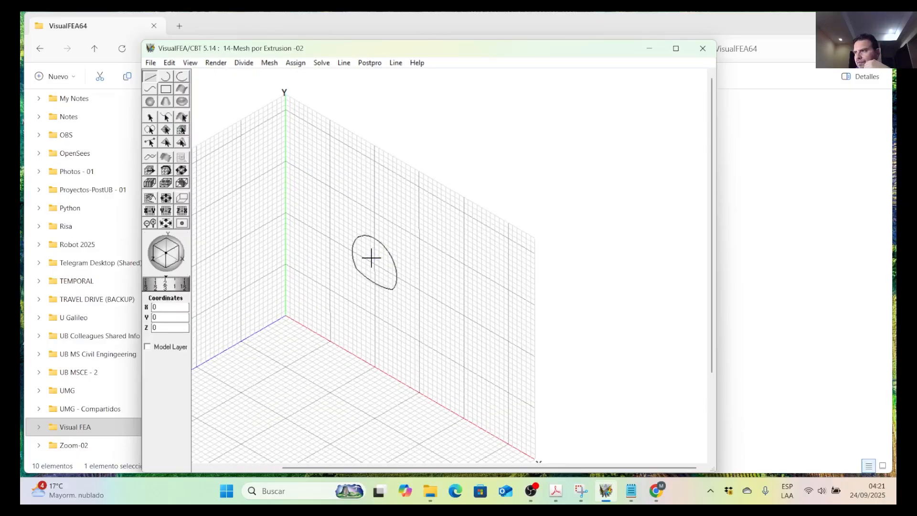
{"action": "scroll", "coordinate": [423, 264], "scroll_direction": "down", "scroll_amount": 2}
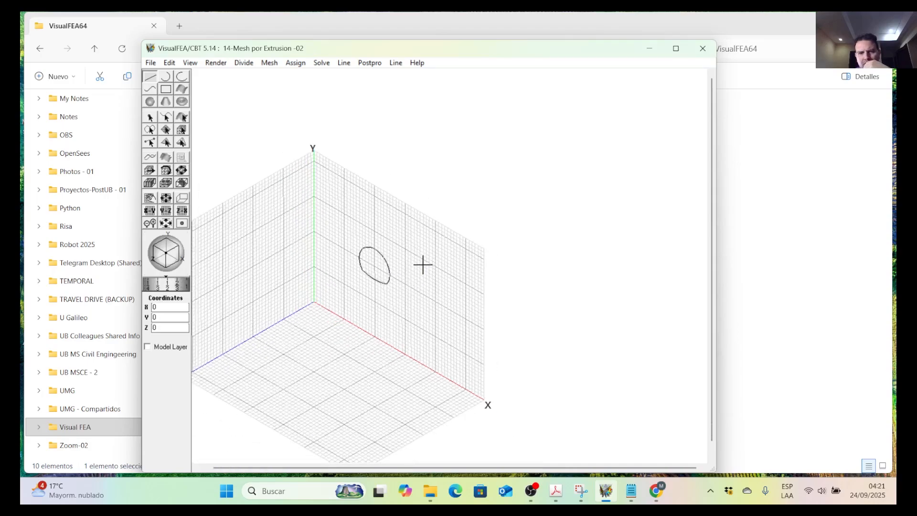
Save the opened model as "18-Mesh por Extrusion por Barrido -02" in the 04.1-Automatic Triangulation folder.
{"action": "left_click", "coordinate": [151, 63]}
{"action": "left_click", "coordinate": [176, 156]}
{"action": "scroll", "coordinate": [356, 225], "scroll_direction": "down", "scroll_amount": 5}
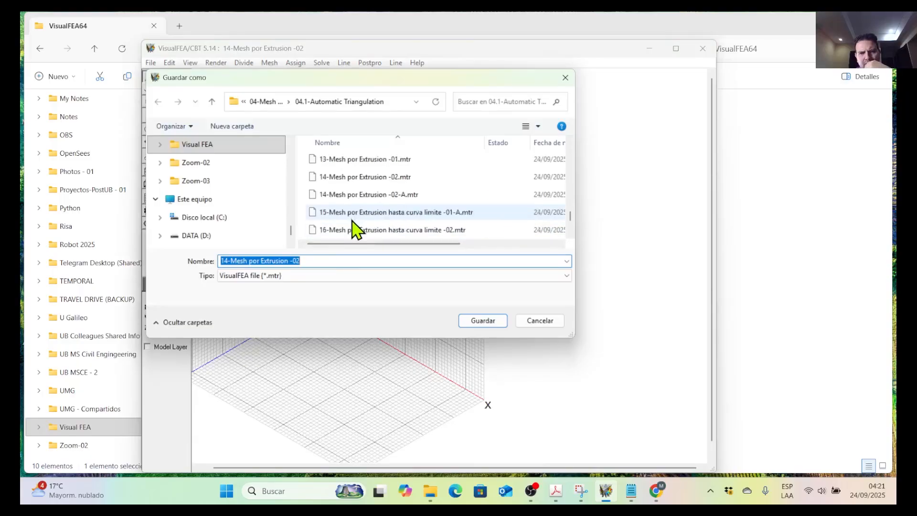
{"action": "left_click", "coordinate": [358, 231]}
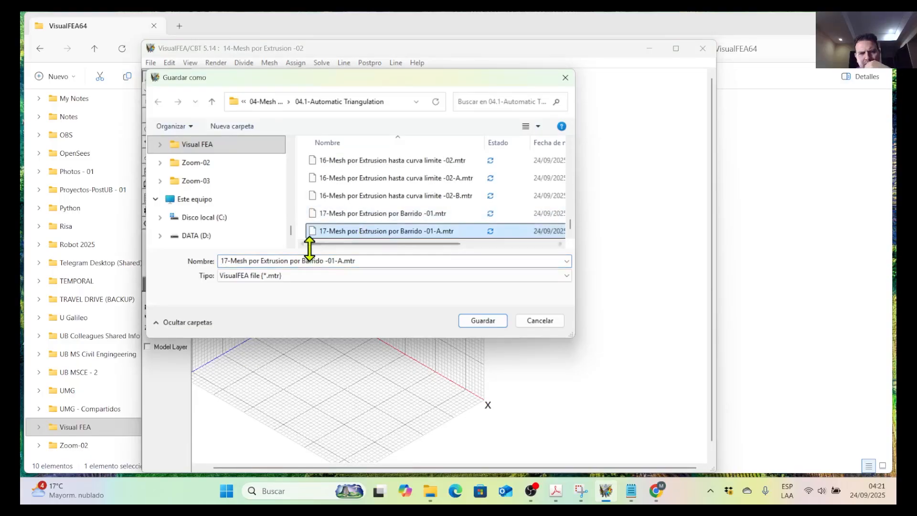
{"action": "left_click", "coordinate": [225, 261]}
{"action": "left_click", "coordinate": [227, 261]}
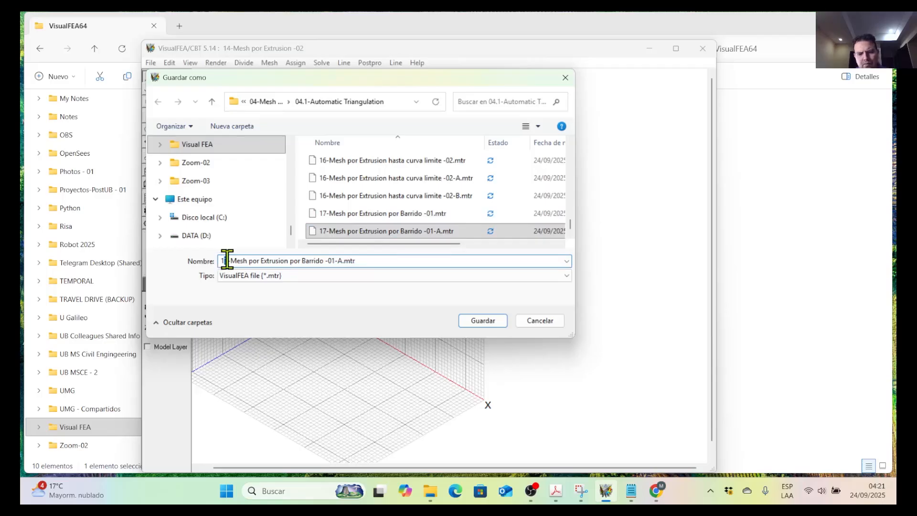
{"action": "key", "text": "Delete"}
{"action": "type", "text": "8"}
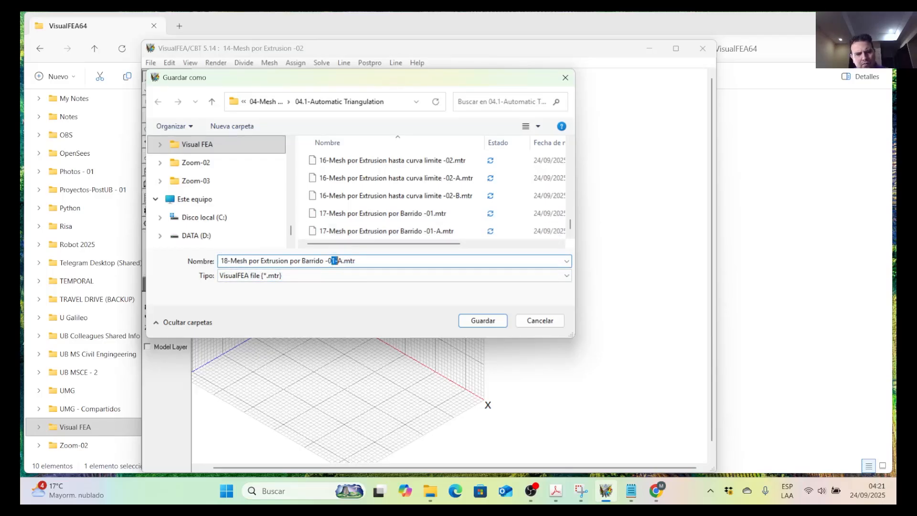
{"action": "type", "text": "2"}
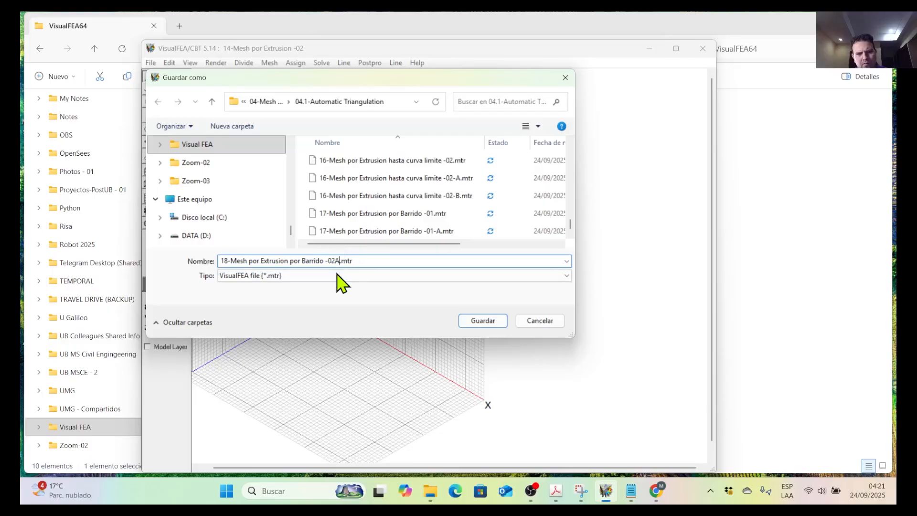
{"action": "left_click", "coordinate": [480, 324]}
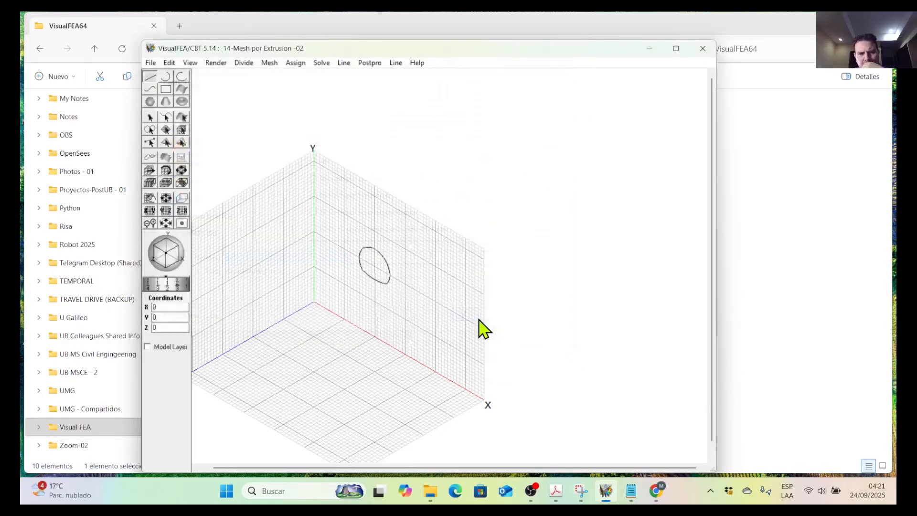
Move the grid origin along the X axis to X = 20 so the YZ plane cuts the profile.
{"action": "scroll", "coordinate": [377, 244], "scroll_direction": "up", "scroll_amount": 2}
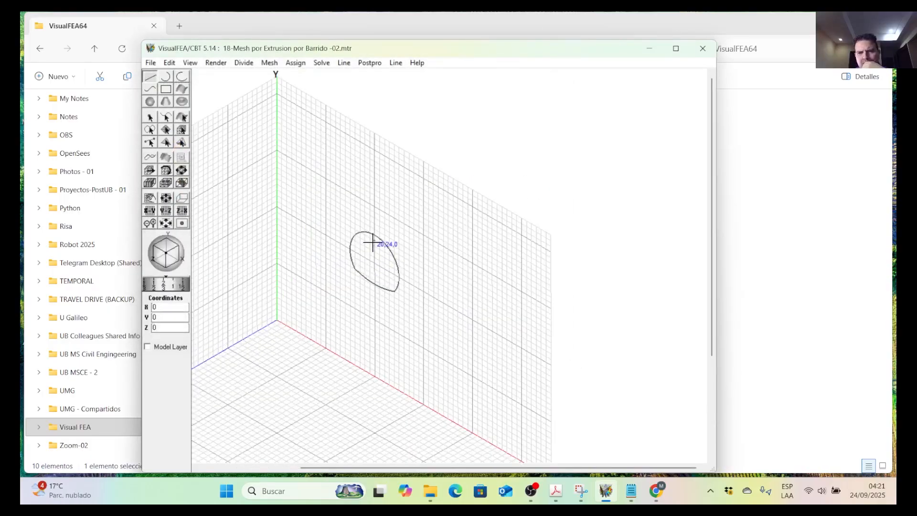
{"action": "scroll", "coordinate": [379, 278], "scroll_direction": "down", "scroll_amount": 1}
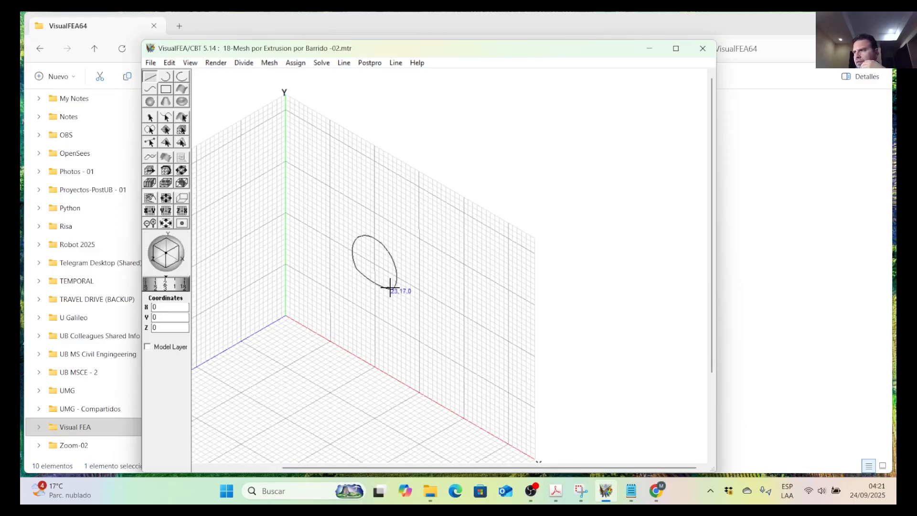
{"action": "scroll", "coordinate": [390, 288], "scroll_direction": "down", "scroll_amount": 1}
{"action": "middle_click_drag", "start_coordinate": [319, 232], "coordinate": [410, 225]}
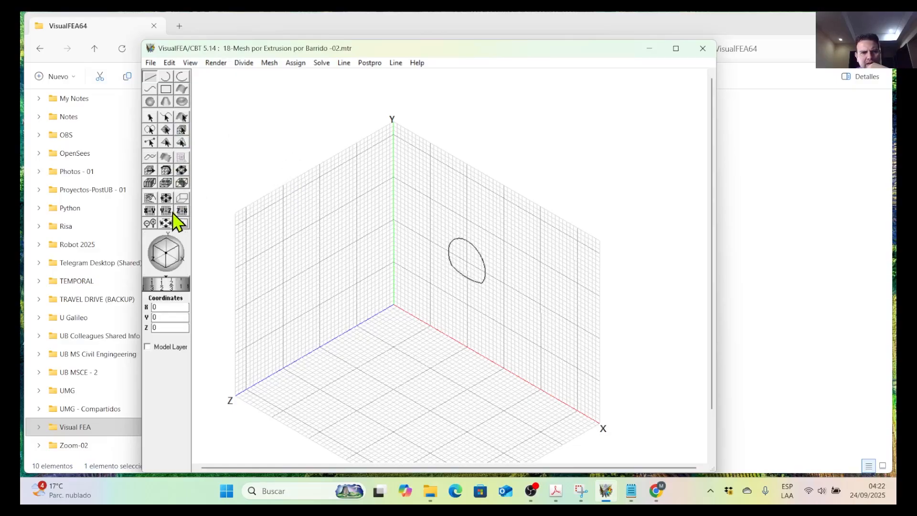
{"action": "left_click", "coordinate": [150, 200]}
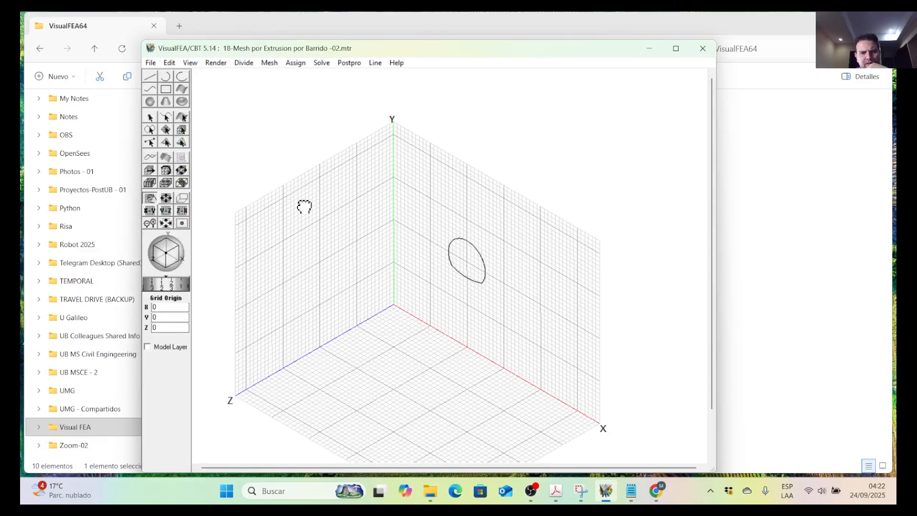
{"action": "left_click_drag", "start_coordinate": [305, 208], "coordinate": [343, 255]}
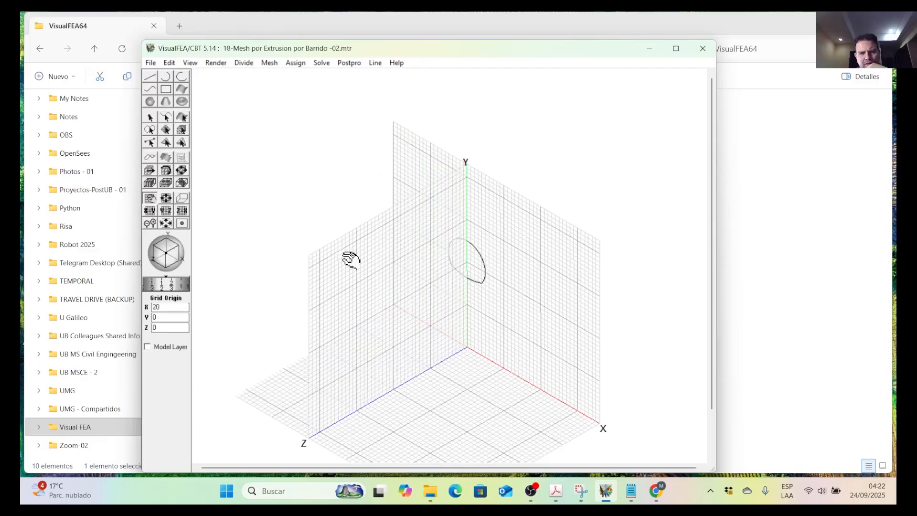
{"action": "scroll", "coordinate": [463, 287], "scroll_direction": "up", "scroll_amount": 3}
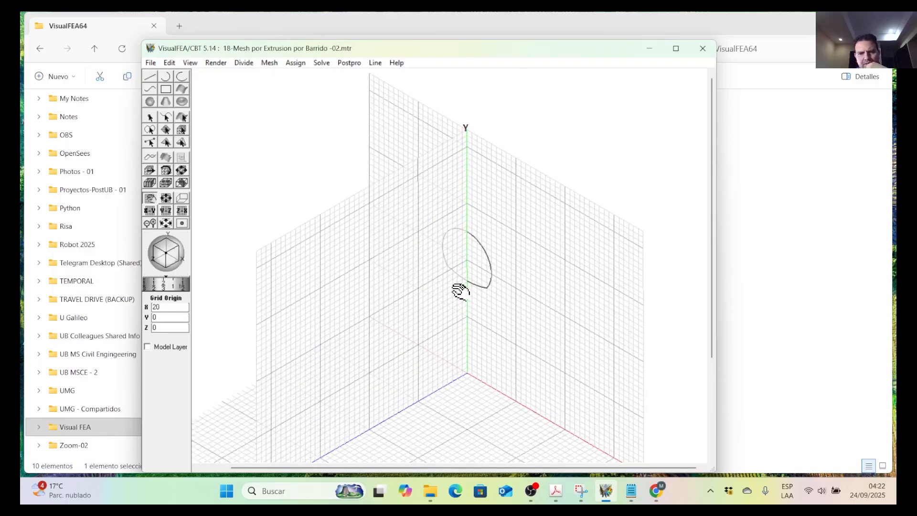
Draw a wavy curve in the X = 20 plane from the profile's lower edge via (20,20,7) to (20,21,31).
{"action": "left_click", "coordinate": [154, 91]}
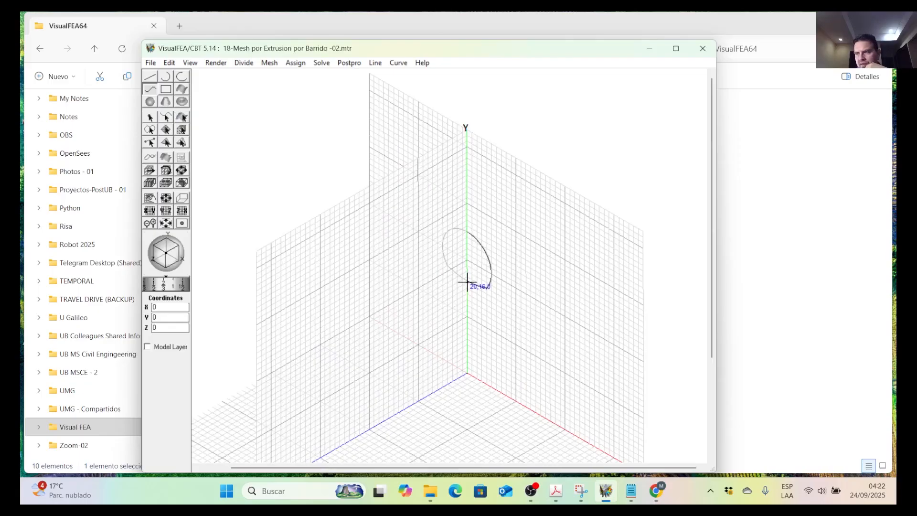
{"action": "left_click", "coordinate": [399, 305]}
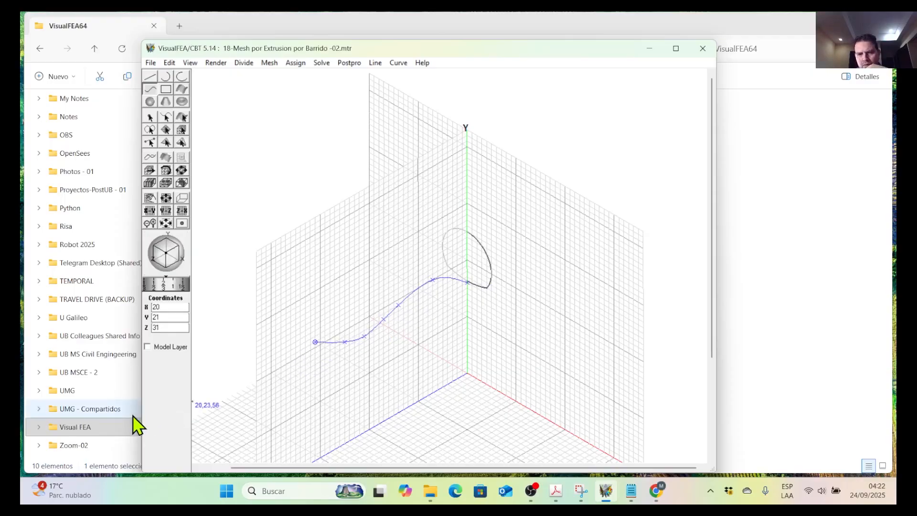
Select the wavy sweep curve and examine where its upper end meets the profile's lower edge.
{"action": "left_click", "coordinate": [167, 118]}
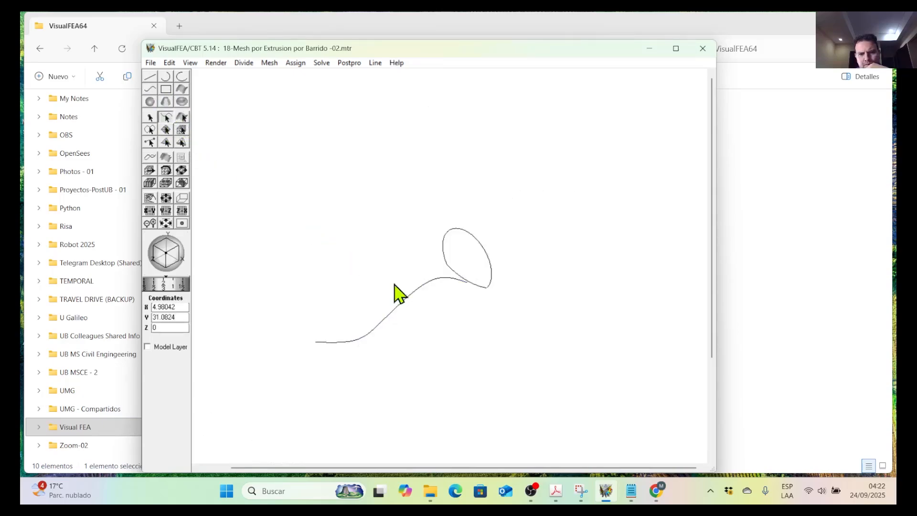
{"action": "scroll", "coordinate": [478, 289], "scroll_direction": "up", "scroll_amount": 3}
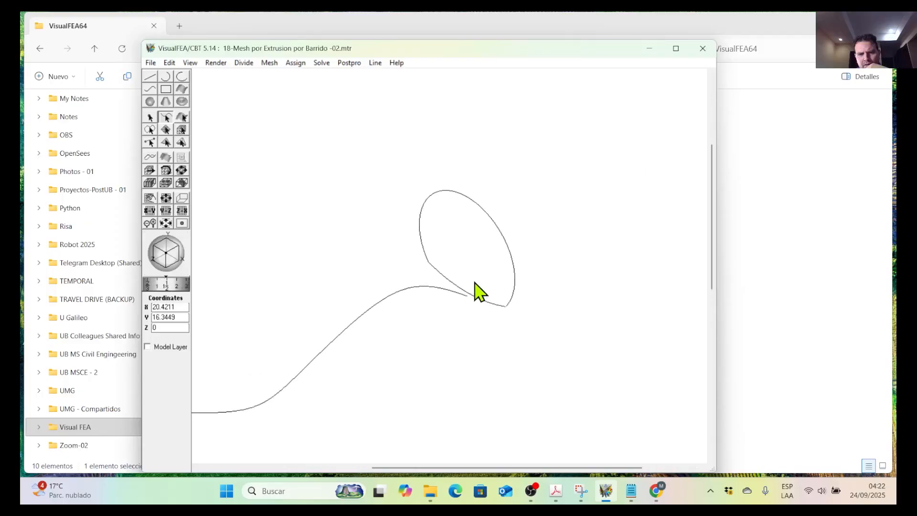
{"action": "left_click", "coordinate": [461, 314]}
{"action": "scroll", "coordinate": [445, 286], "scroll_direction": "down", "scroll_amount": 4}
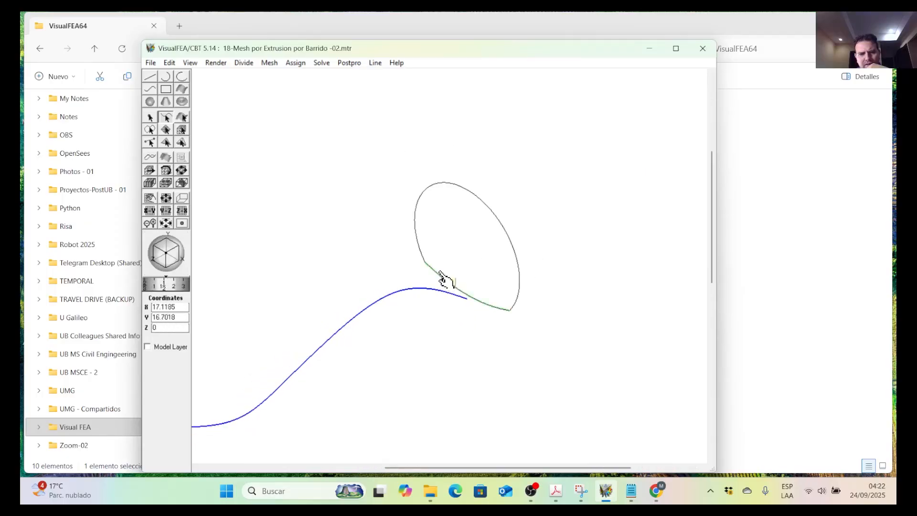
{"action": "scroll", "coordinate": [391, 264], "scroll_direction": "up", "scroll_amount": 1}
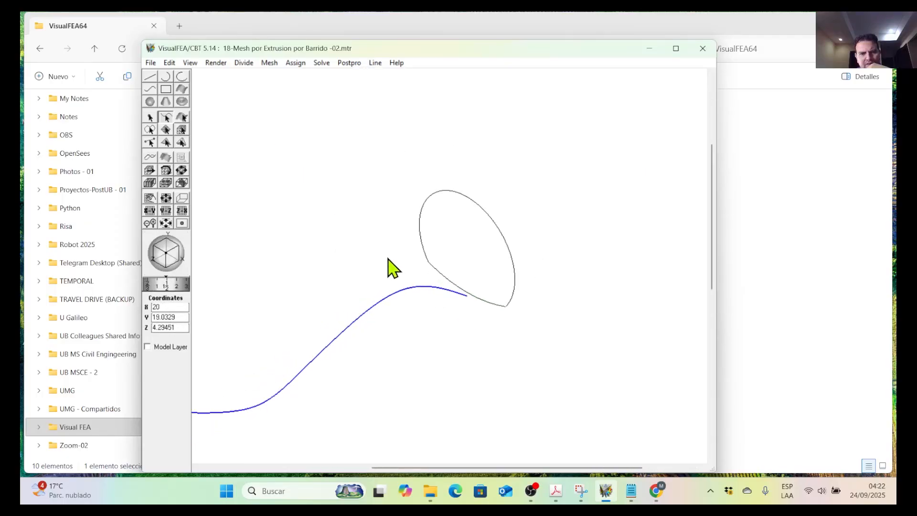
{"action": "left_click", "coordinate": [169, 63]}
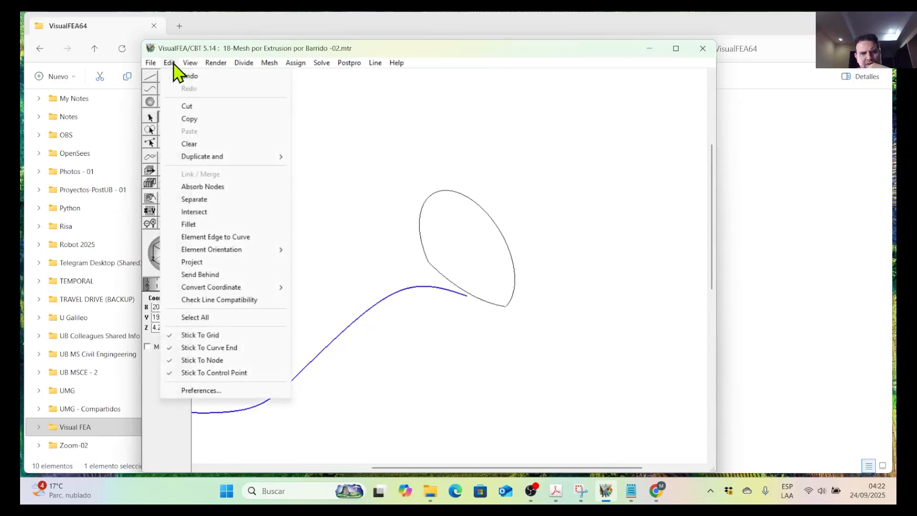
{"action": "left_click", "coordinate": [174, 51]}
Try to reshape the sweep curve by moving its upper end point to the profile's corner at (24,17,0).
{"action": "left_click", "coordinate": [149, 156]}
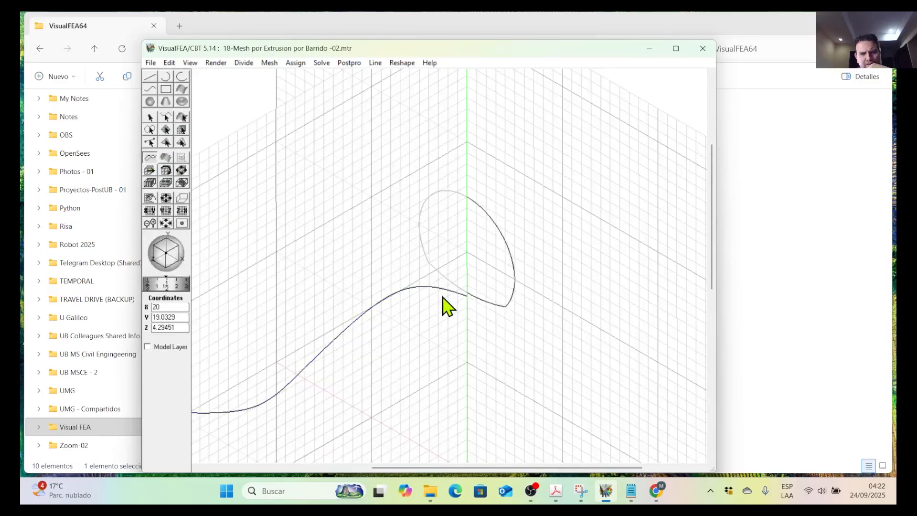
{"action": "scroll", "coordinate": [475, 307], "scroll_direction": "up", "scroll_amount": 5}
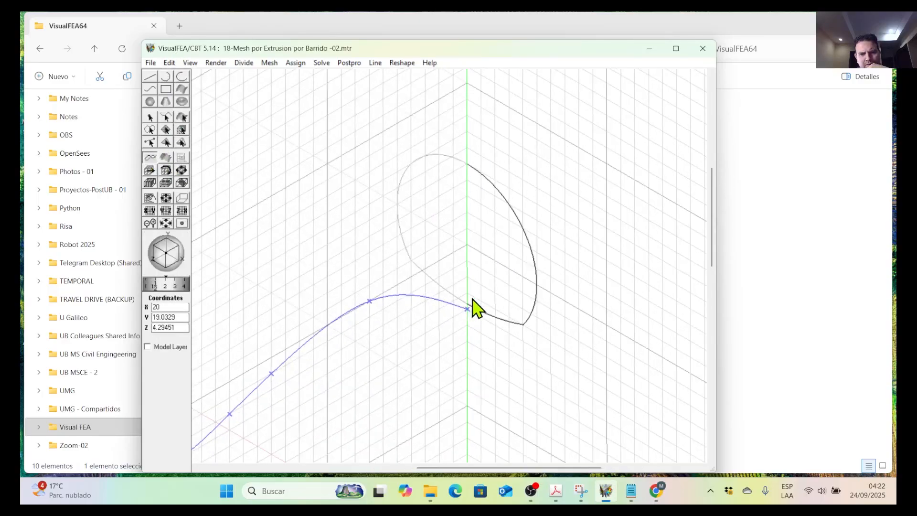
{"action": "scroll", "coordinate": [476, 337], "scroll_direction": "up", "scroll_amount": 1}
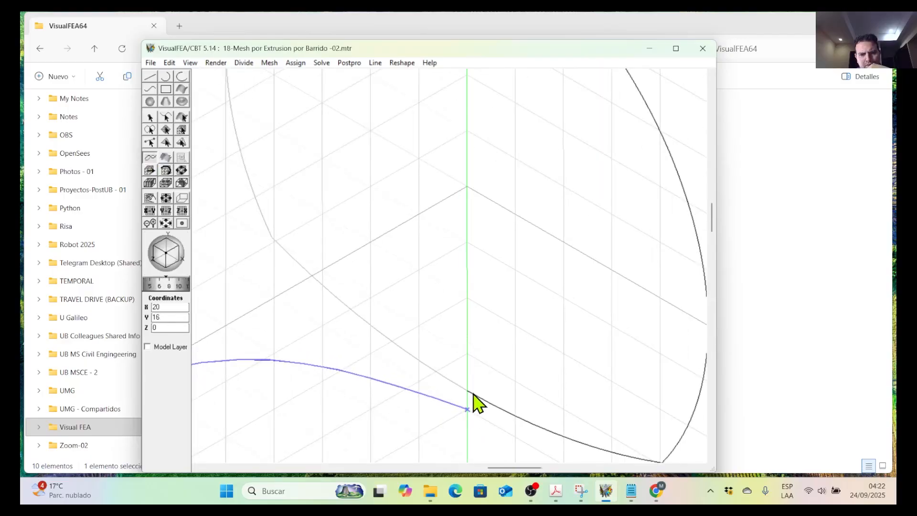
{"action": "scroll", "coordinate": [458, 369], "scroll_direction": "down", "scroll_amount": 3}
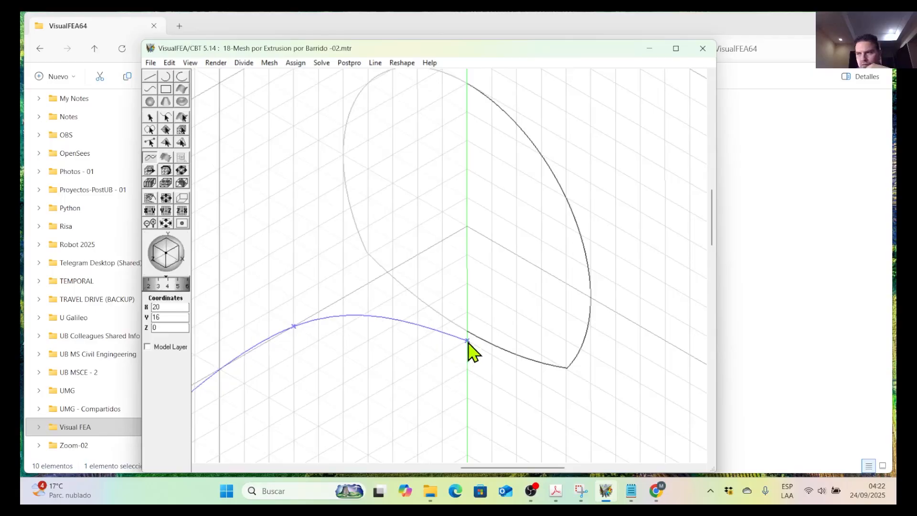
{"action": "scroll", "coordinate": [447, 310], "scroll_direction": "down", "scroll_amount": 1}
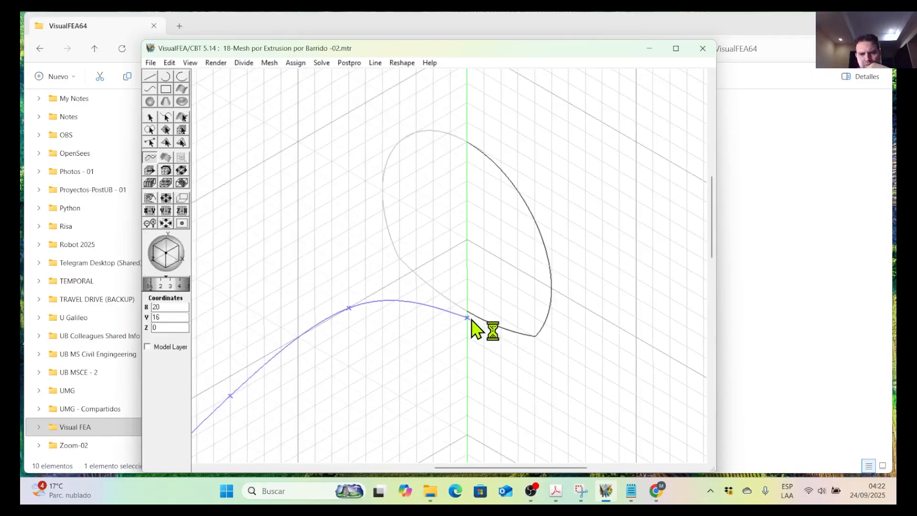
{"action": "double_click", "coordinate": [534, 345]}
{"action": "scroll", "coordinate": [426, 311], "scroll_direction": "down", "scroll_amount": 2}
{"action": "scroll", "coordinate": [430, 309], "scroll_direction": "down", "scroll_amount": 1}
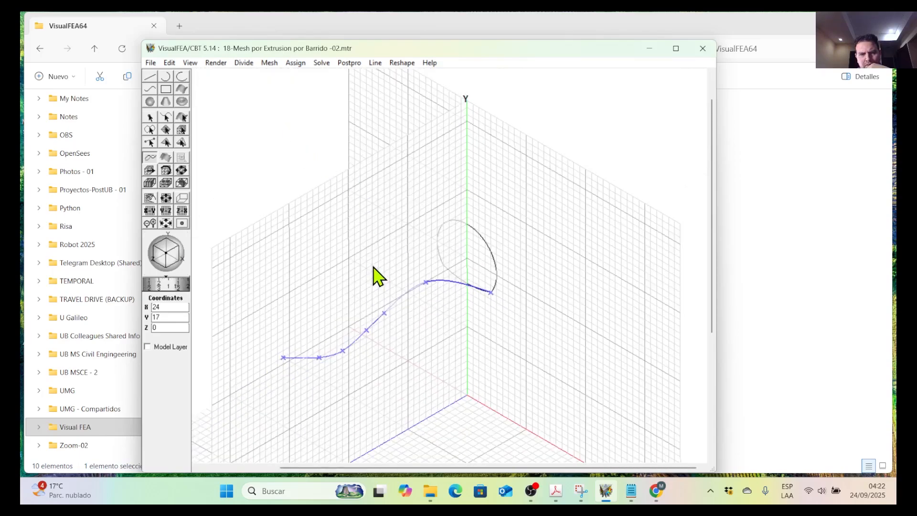
Rotate the view slightly and undo the move of the sweep curve's end point.
{"action": "left_click_drag", "start_coordinate": [172, 270], "coordinate": [153, 248]}
{"action": "left_click", "coordinate": [169, 62]}
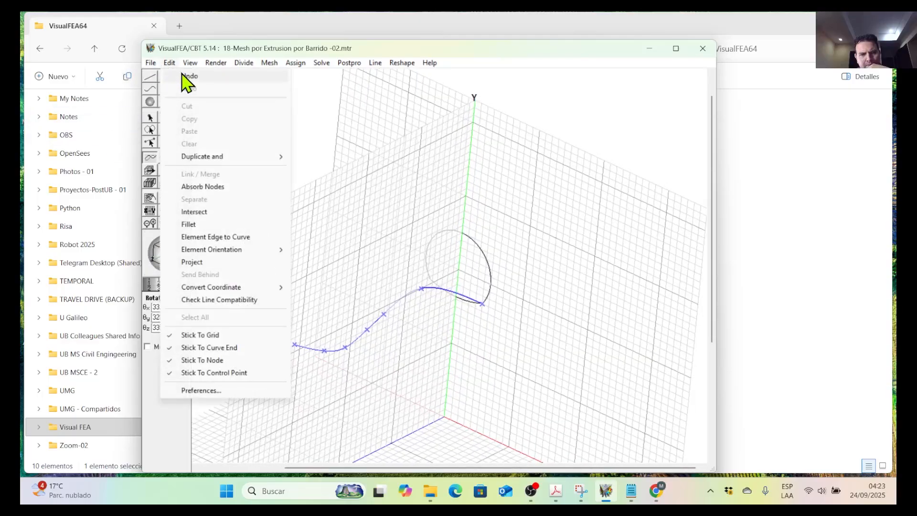
{"action": "left_click", "coordinate": [184, 75]}
Try moving the sweep curve's upper end point along the Y axis to (20,17,0).
{"action": "scroll", "coordinate": [483, 307], "scroll_direction": "up", "scroll_amount": 5}
{"action": "scroll", "coordinate": [511, 285], "scroll_direction": "up", "scroll_amount": 3}
{"action": "scroll", "coordinate": [621, 246], "scroll_direction": "up", "scroll_amount": 1}
{"action": "middle_click_drag", "start_coordinate": [578, 257], "coordinate": [354, 345]}
{"action": "scroll", "coordinate": [388, 336], "scroll_direction": "up", "scroll_amount": 7}
{"action": "scroll", "coordinate": [391, 334], "scroll_direction": "down", "scroll_amount": 3}
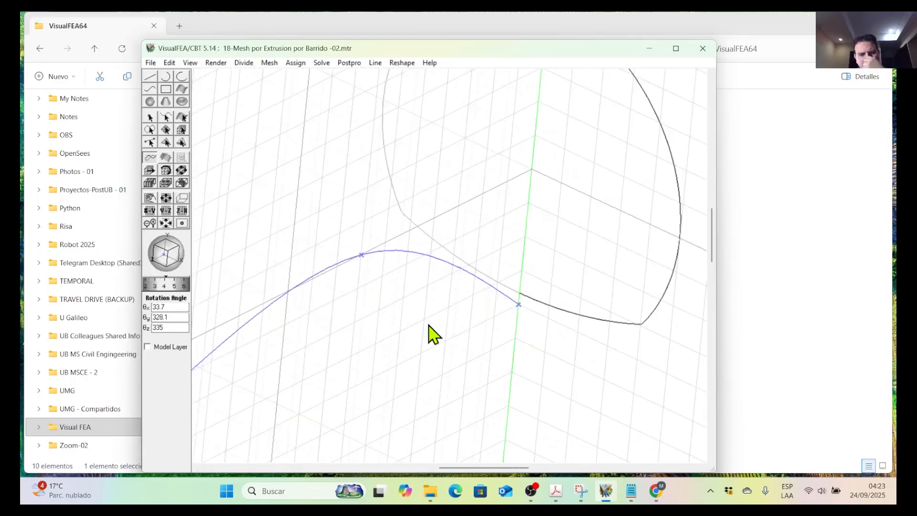
{"action": "left_click", "coordinate": [520, 305]}
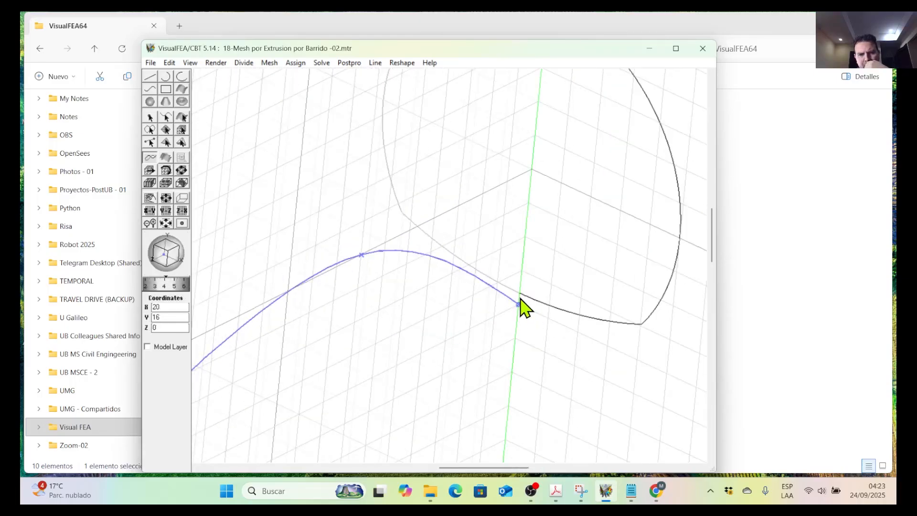
{"action": "mouse_move", "coordinate": [519, 305]}
{"action": "left_mouse_down"}
{"action": "mouse_move", "coordinate": [521, 265]}
{"action": "mouse_move", "coordinate": [526, 290]}
{"action": "left_mouse_up"}
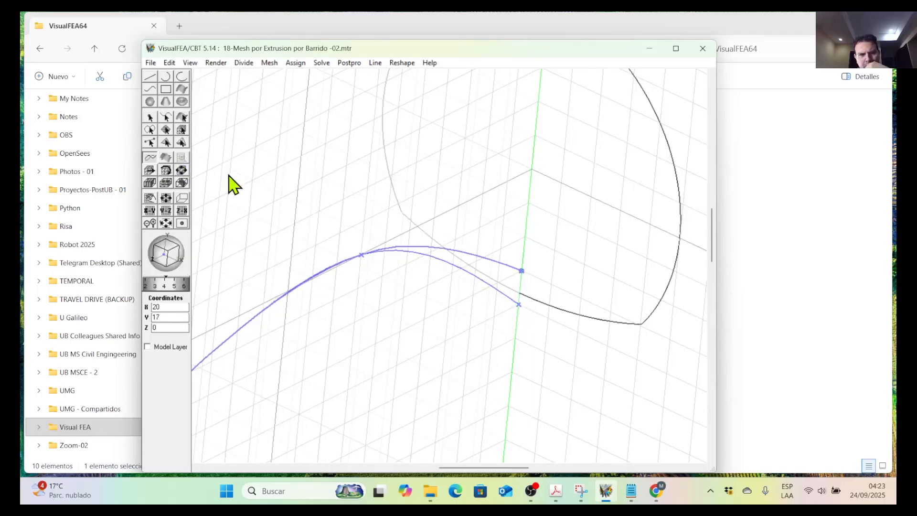
Turn off Stick To Grid and move the sweep curve's end point onto the profile's lower edge at (20.03,16.36,0).
{"action": "left_click", "coordinate": [170, 64]}
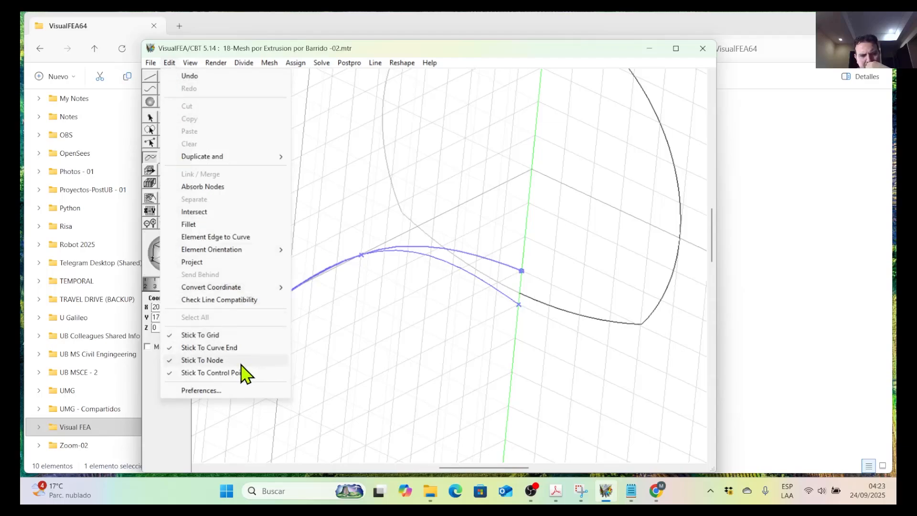
{"action": "left_click", "coordinate": [213, 337]}
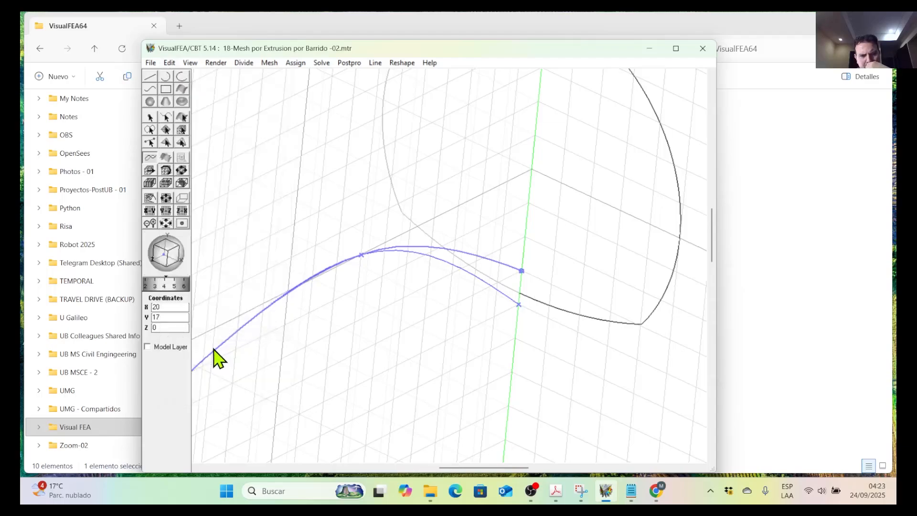
{"action": "left_click", "coordinate": [171, 64]}
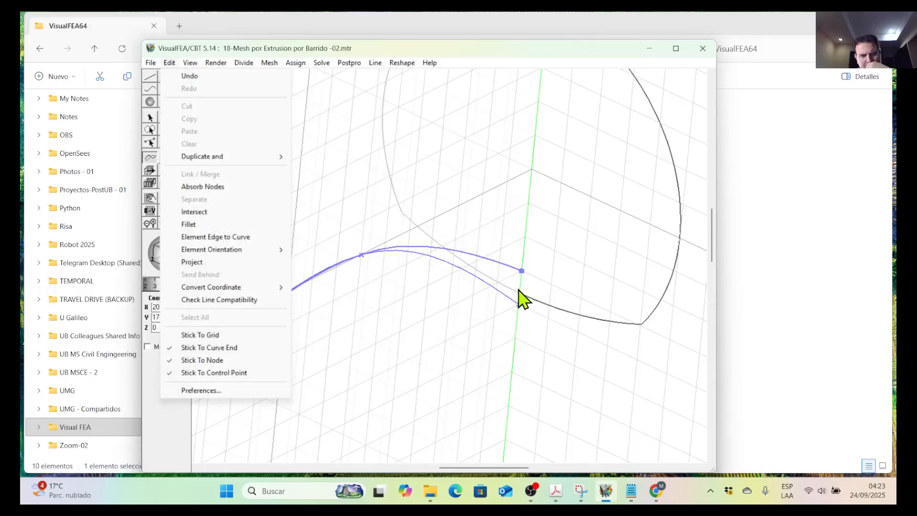
{"action": "left_click", "coordinate": [520, 270]}
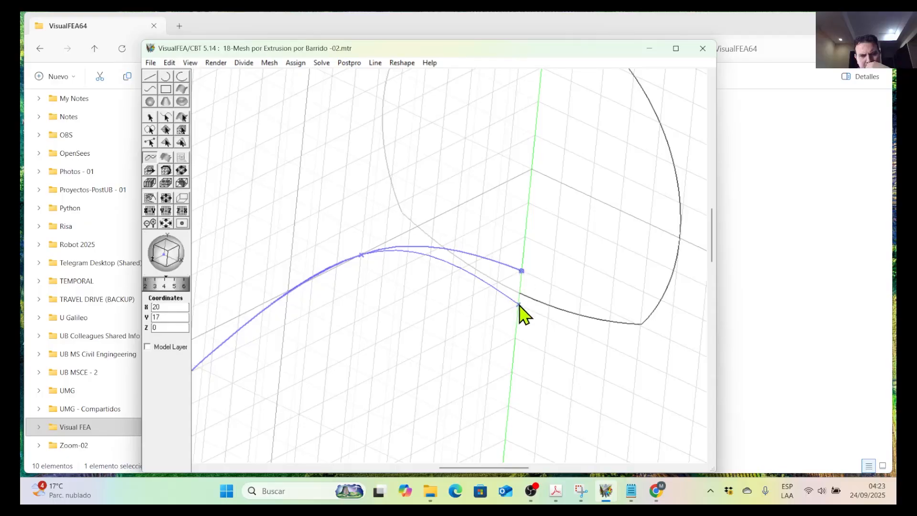
{"action": "left_click", "coordinate": [521, 294]}
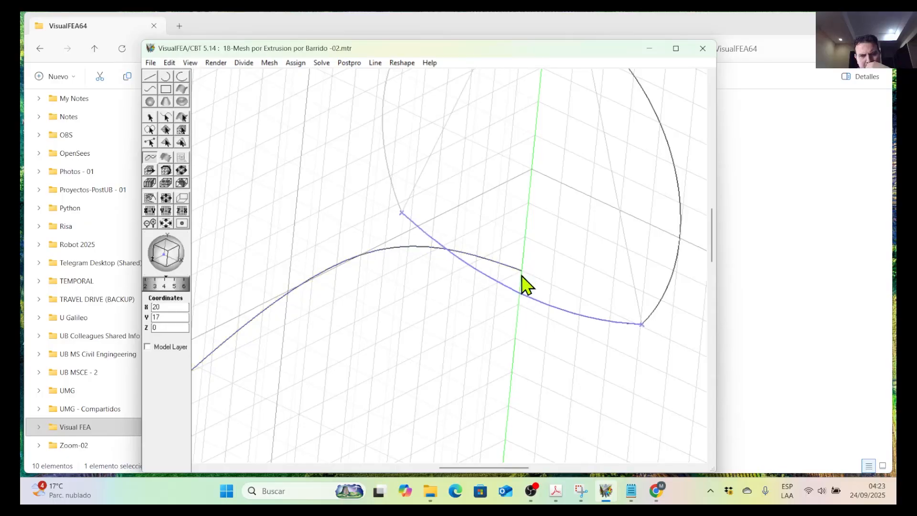
{"action": "left_click", "coordinate": [521, 293]}
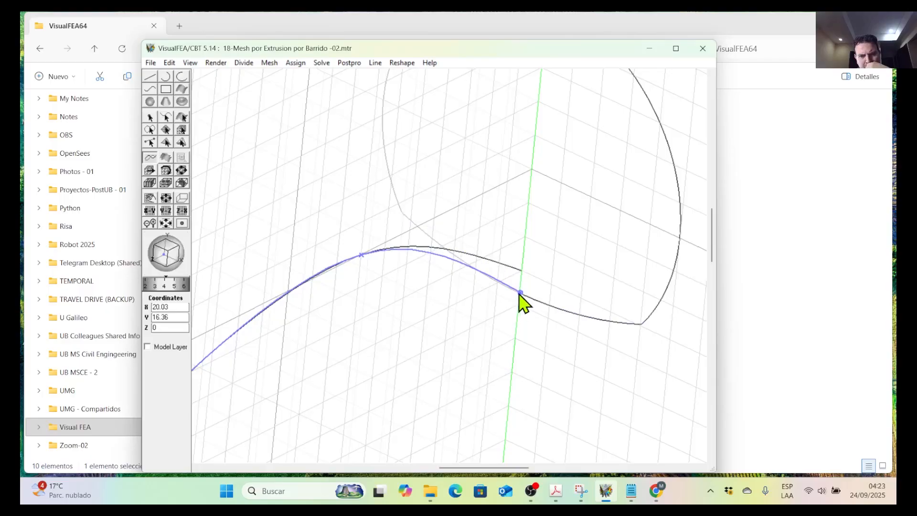
Examine closely whether the sweep curve's end point touches the profile's lower edge.
{"action": "scroll", "coordinate": [520, 301], "scroll_direction": "up", "scroll_amount": 3}
{"action": "scroll", "coordinate": [599, 298], "scroll_direction": "down", "scroll_amount": 3}
{"action": "scroll", "coordinate": [542, 283], "scroll_direction": "up", "scroll_amount": 1}
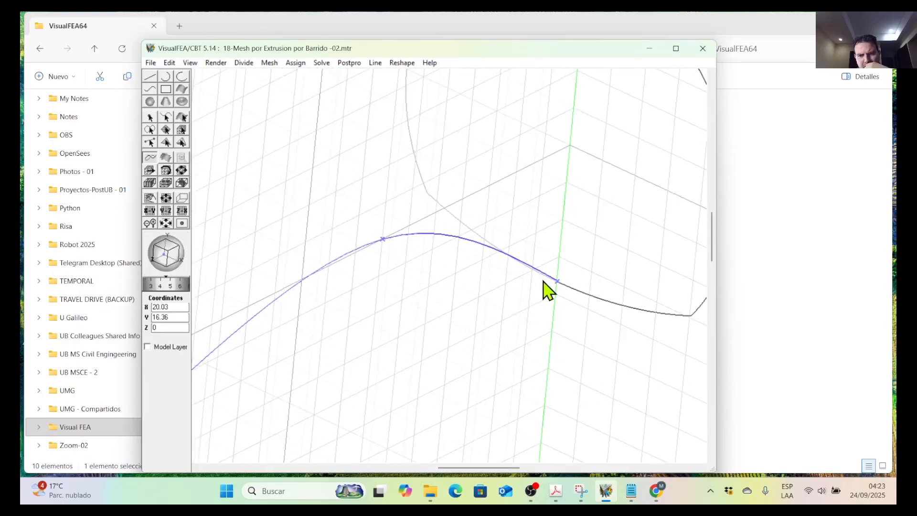
{"action": "scroll", "coordinate": [596, 275], "scroll_direction": "up", "scroll_amount": 2}
{"action": "scroll", "coordinate": [530, 297], "scroll_direction": "down", "scroll_amount": 4}
{"action": "middle_click_drag", "start_coordinate": [553, 304], "coordinate": [453, 353]}
{"action": "scroll", "coordinate": [432, 334], "scroll_direction": "up", "scroll_amount": 4}
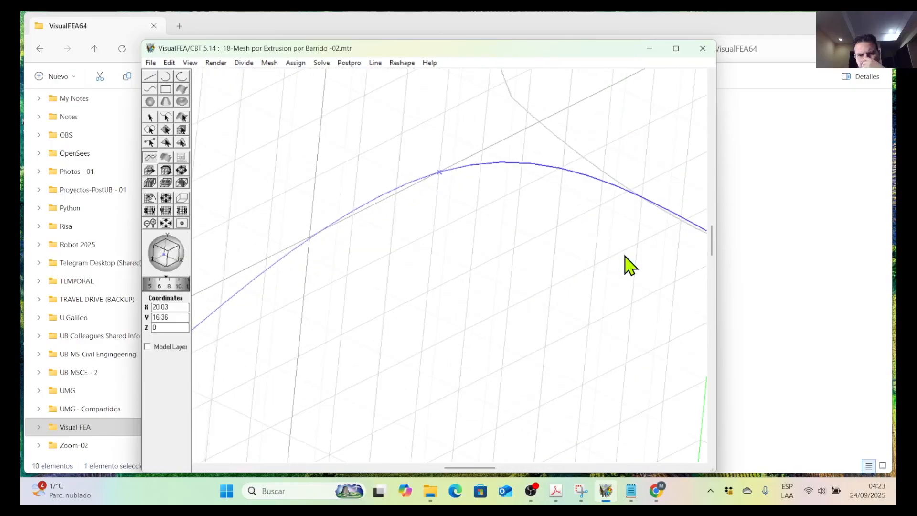
{"action": "middle_click_drag", "start_coordinate": [424, 316], "coordinate": [128, 406]}
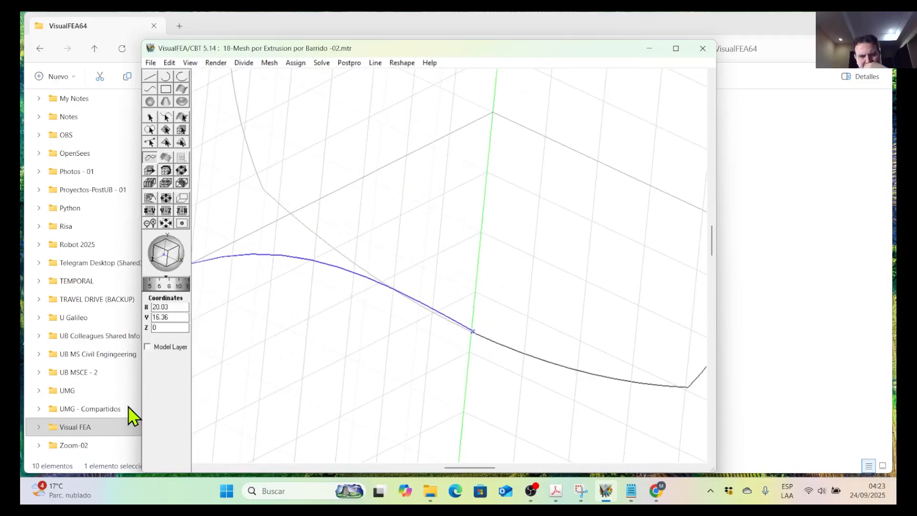
{"action": "scroll", "coordinate": [543, 324], "scroll_direction": "up", "scroll_amount": 2}
{"action": "middle_click_drag", "start_coordinate": [588, 314], "coordinate": [225, 386]}
{"action": "scroll", "coordinate": [316, 385], "scroll_direction": "up", "scroll_amount": 3}
{"action": "scroll", "coordinate": [626, 273], "scroll_direction": "up", "scroll_amount": 2}
{"action": "middle_click_drag", "start_coordinate": [650, 254], "coordinate": [273, 376]}
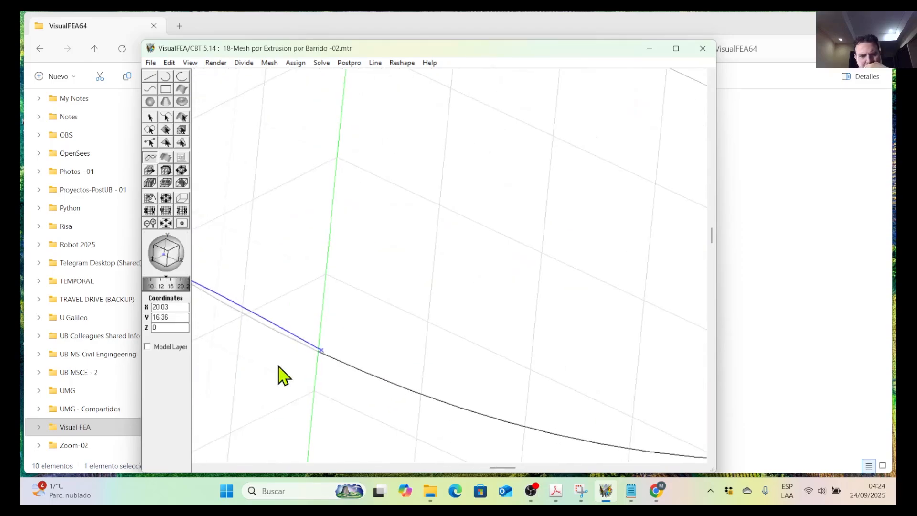
{"action": "scroll", "coordinate": [396, 339], "scroll_direction": "up", "scroll_amount": 2}
{"action": "scroll", "coordinate": [423, 348], "scroll_direction": "down", "scroll_amount": 6}
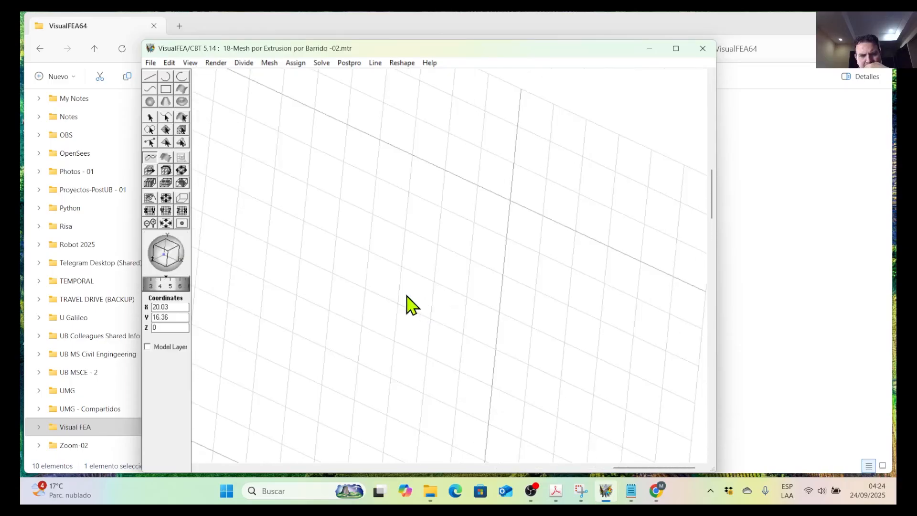
Zoom out from the sweep curve's end point to look for the profile and sweep curves.
{"action": "left_click_drag", "start_coordinate": [180, 286], "coordinate": [150, 286]}
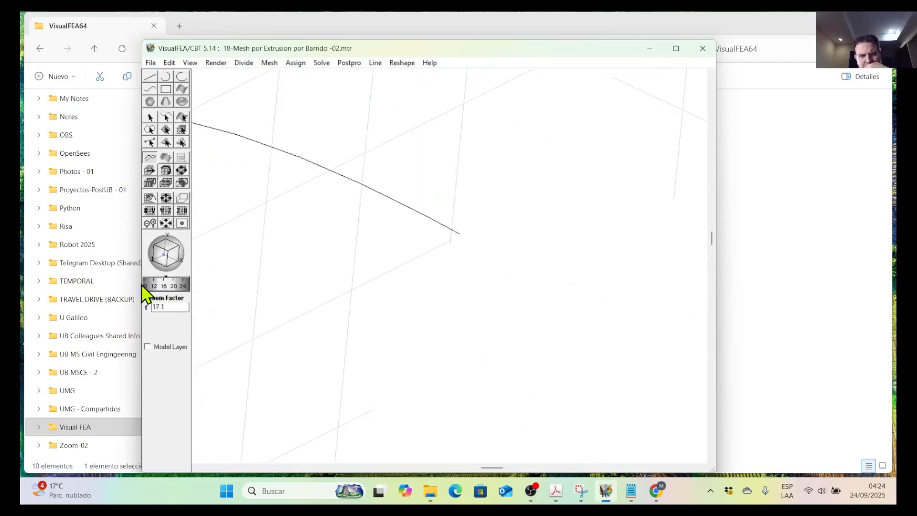
{"action": "scroll", "coordinate": [377, 315], "scroll_direction": "down", "scroll_amount": 10}
{"action": "middle_click_drag", "start_coordinate": [379, 310], "coordinate": [401, 198]}
{"action": "left_click", "coordinate": [189, 64]}
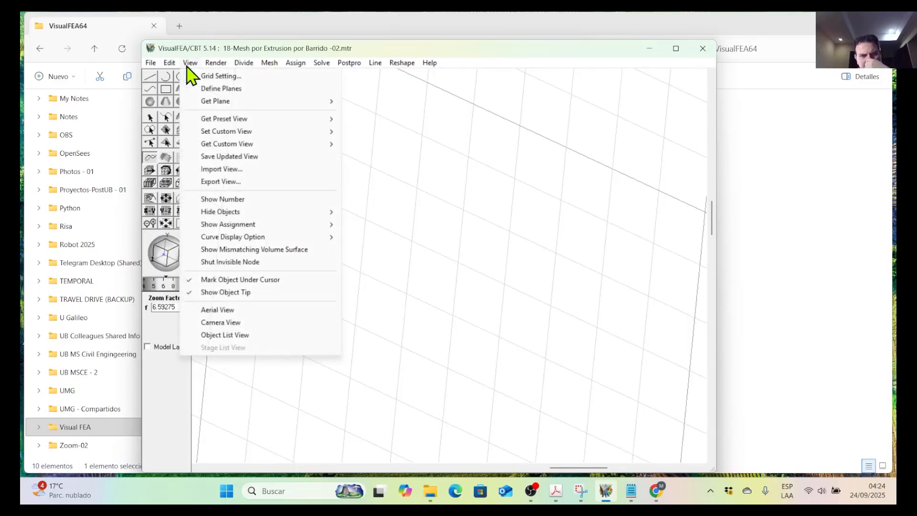
{"action": "left_click", "coordinate": [426, 247]}
{"action": "left_click", "coordinate": [172, 289]}
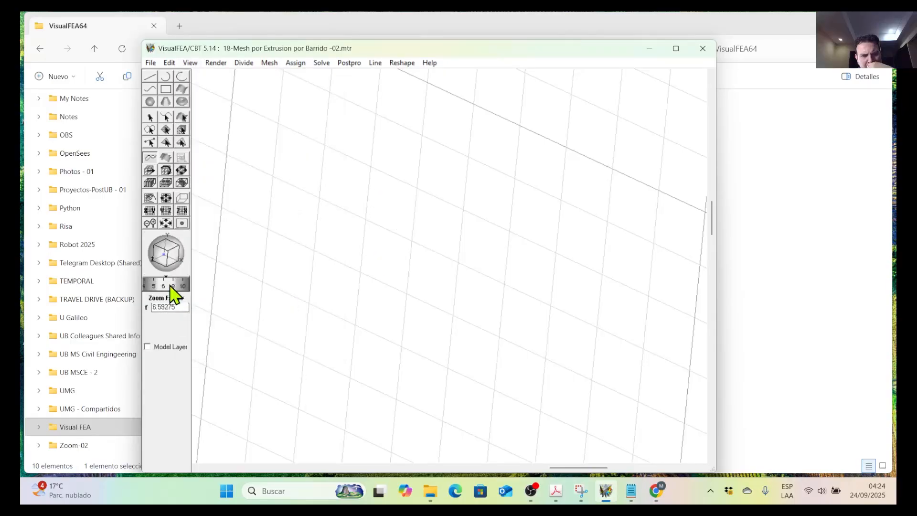
{"action": "left_click_drag", "start_coordinate": [187, 309], "coordinate": [134, 312]}
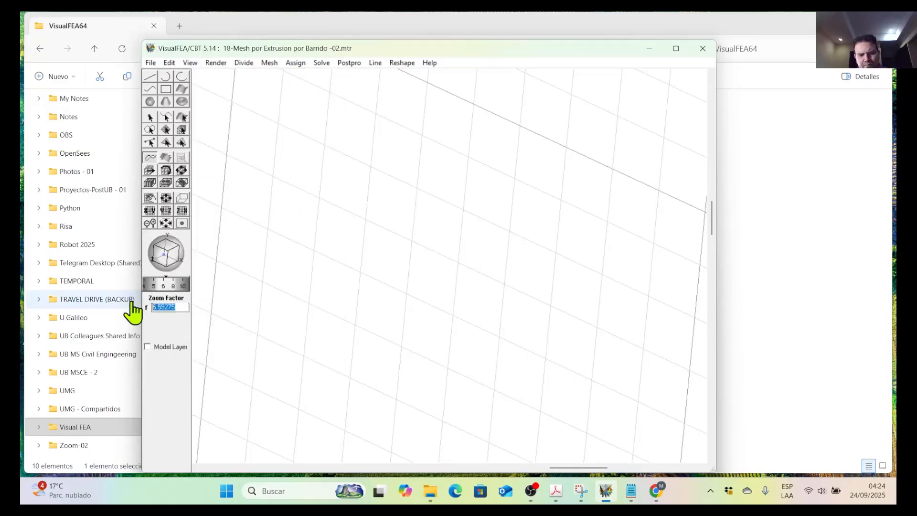
{"action": "key", "text": "Return"}
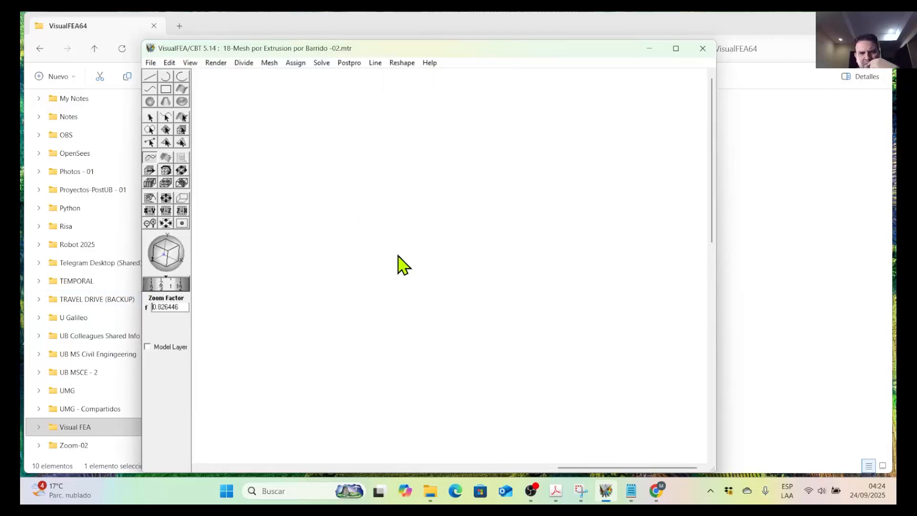
{"action": "middle_click_drag", "start_coordinate": [398, 256], "coordinate": [398, 254]}
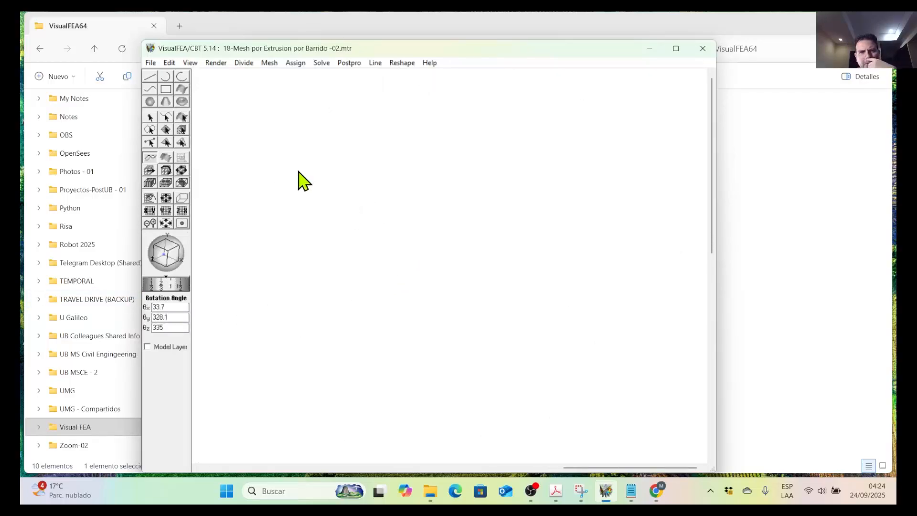
Switch to the preset (1,1,1) view and bring the profile and sweep curves back into view.
{"action": "left_click", "coordinate": [191, 63]}
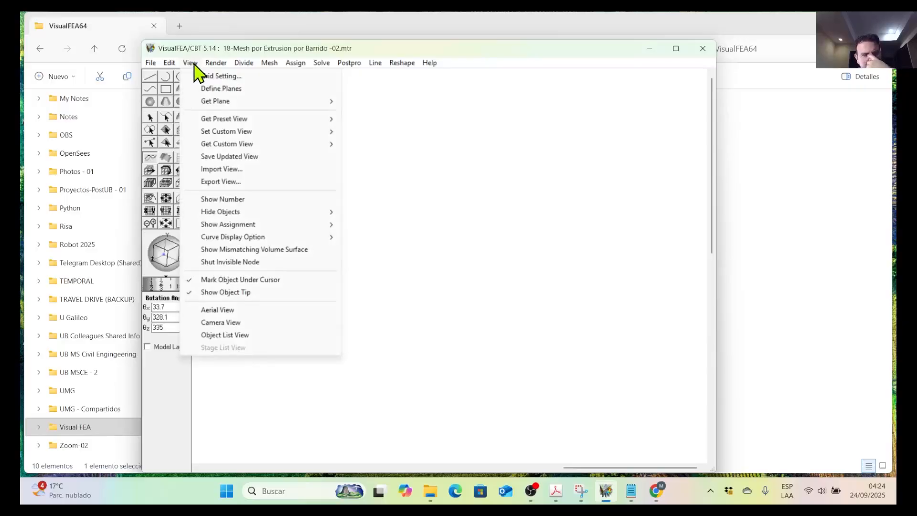
{"action": "left_click", "coordinate": [413, 214]}
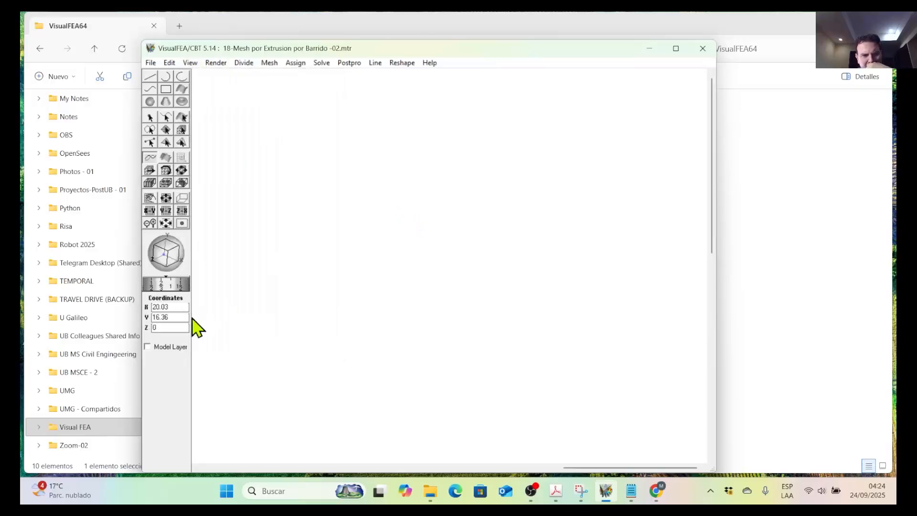
{"action": "left_click", "coordinate": [191, 66]}
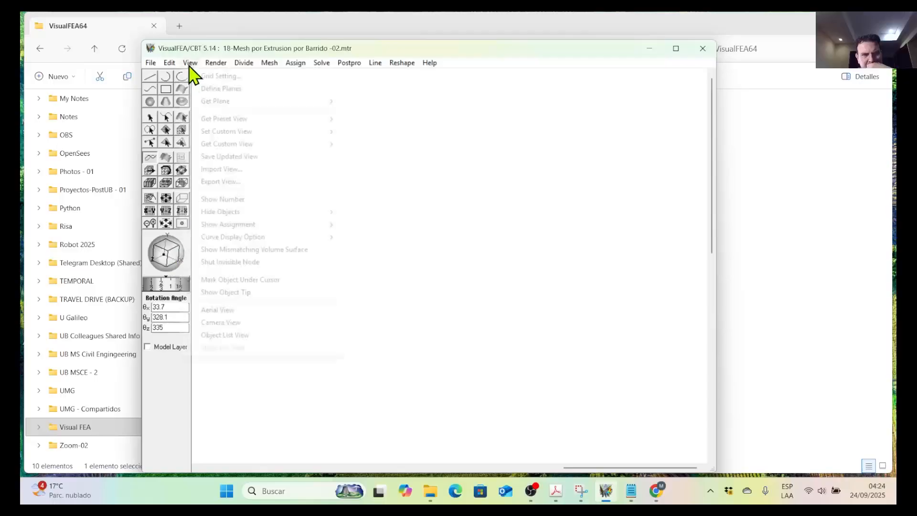
{"action": "mouse_move", "coordinate": [271, 121]}
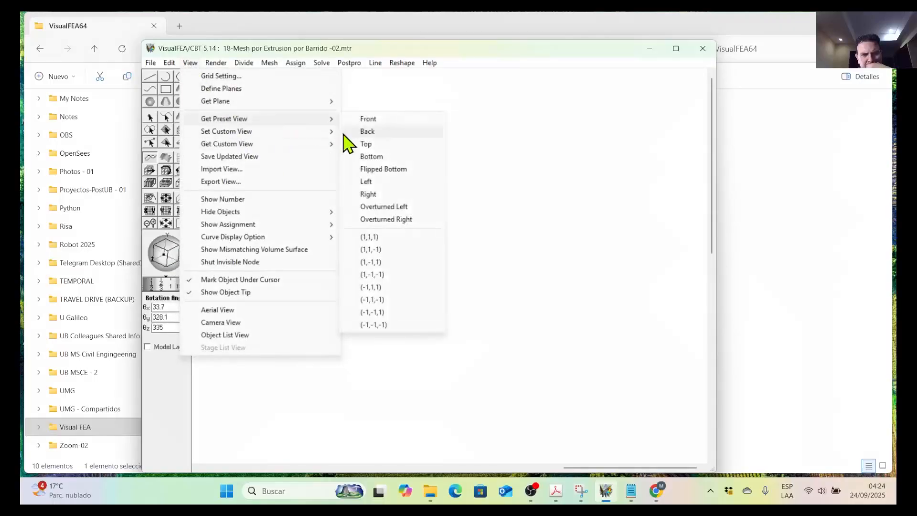
{"action": "left_click", "coordinate": [369, 237]}
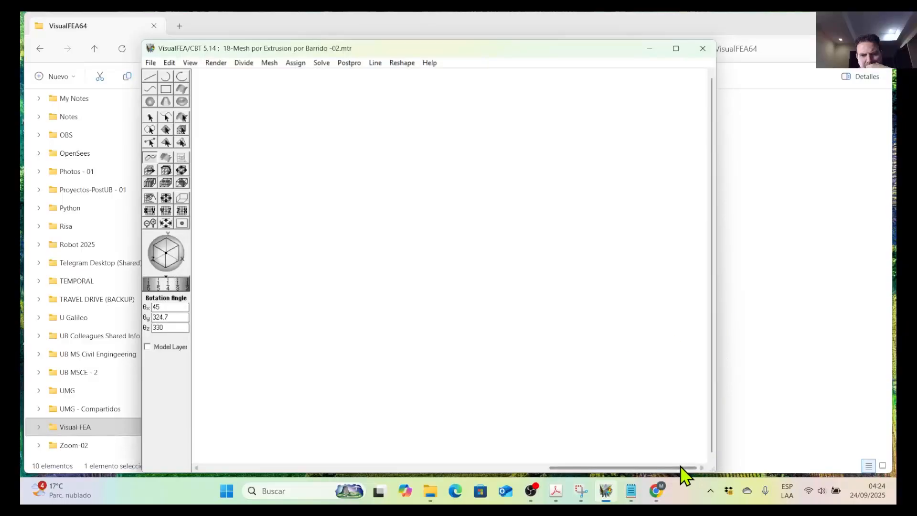
{"action": "left_click_drag", "start_coordinate": [681, 467], "coordinate": [544, 369]}
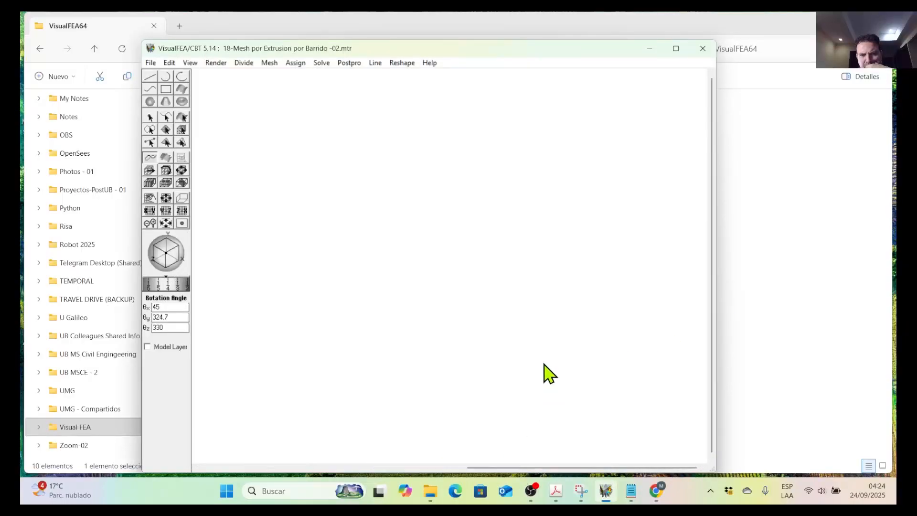
{"action": "left_click", "coordinate": [530, 491]}
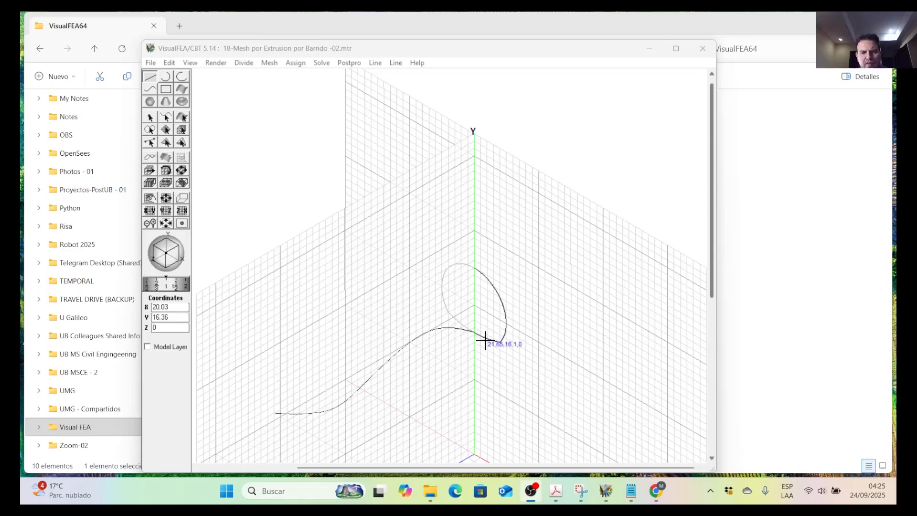
Try deleting the wavy sweep curve and undo the deletion.
{"action": "left_click", "coordinate": [166, 118]}
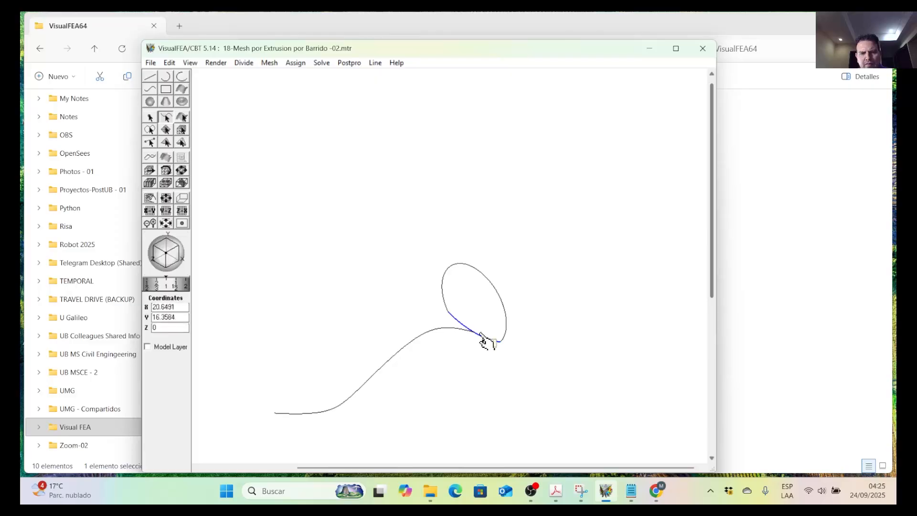
{"action": "scroll", "coordinate": [487, 339], "scroll_direction": "up", "scroll_amount": 3}
{"action": "scroll", "coordinate": [458, 318], "scroll_direction": "down", "scroll_amount": 3}
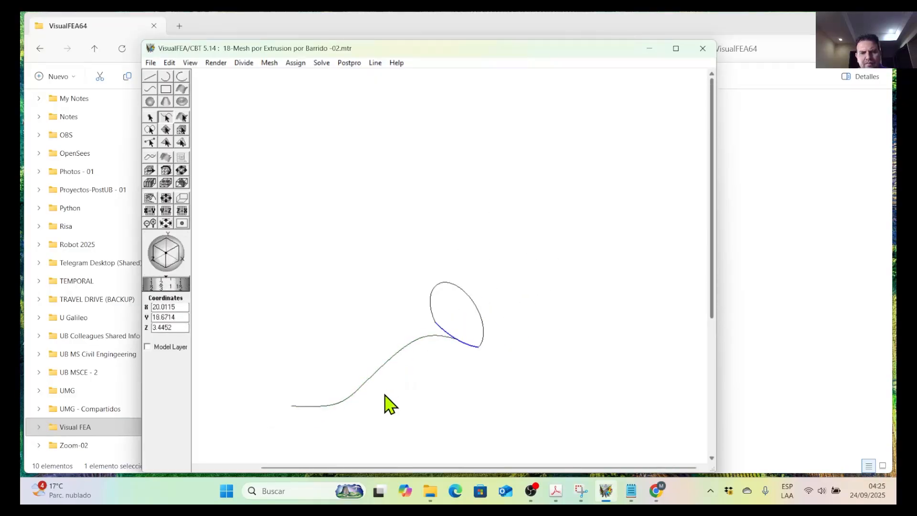
{"action": "left_click", "coordinate": [426, 340]}
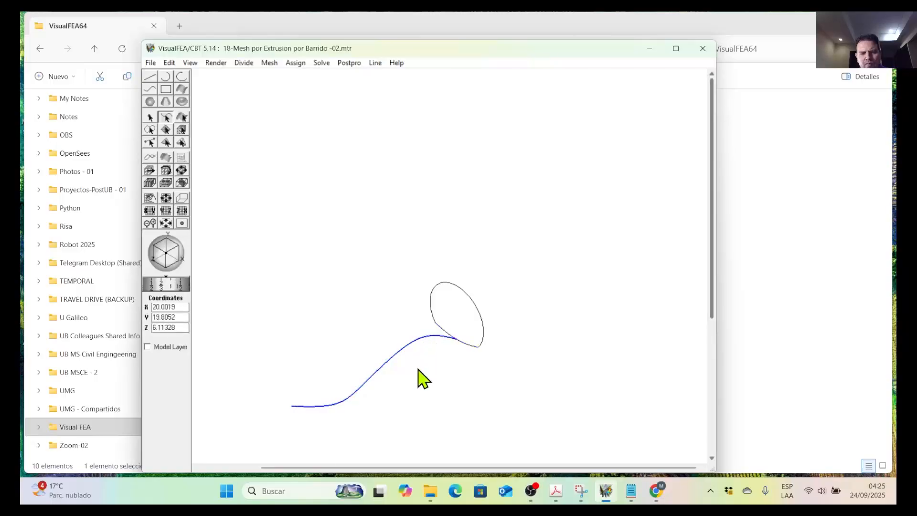
{"action": "scroll", "coordinate": [491, 351], "scroll_direction": "up", "scroll_amount": 1}
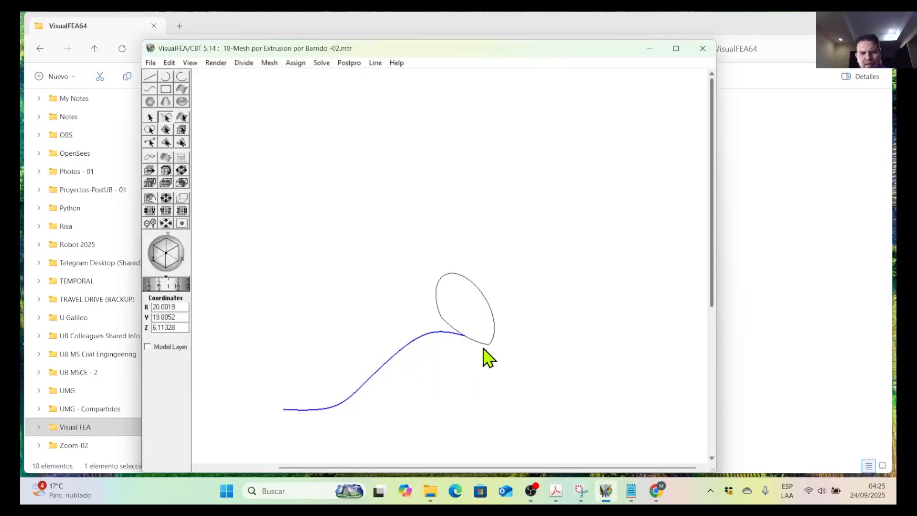
{"action": "scroll", "coordinate": [497, 356], "scroll_direction": "up", "scroll_amount": 3}
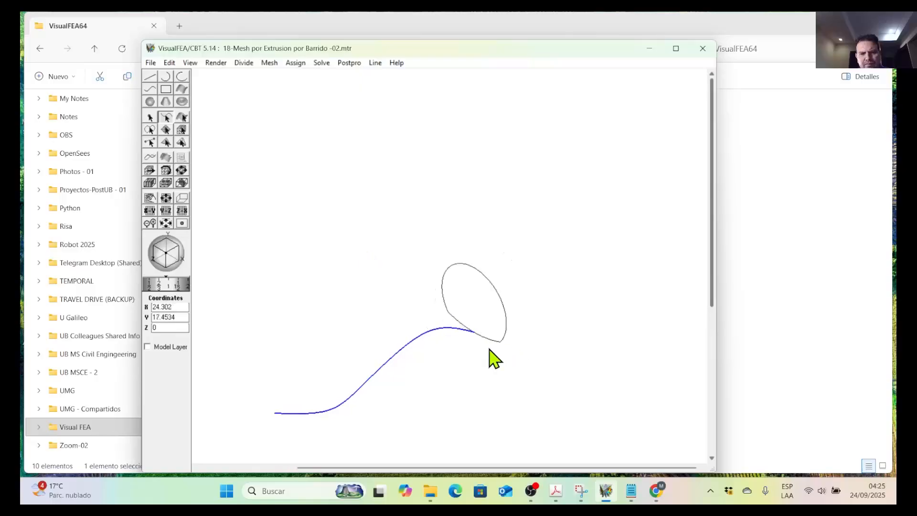
{"action": "mouse_move", "coordinate": [552, 320]}
{"action": "middle_mouse_down"}
{"action": "mouse_move", "coordinate": [358, 317]}
{"action": "mouse_move", "coordinate": [549, 296]}
{"action": "mouse_move", "coordinate": [580, 281]}
{"action": "middle_mouse_up"}
{"action": "scroll", "coordinate": [359, 317], "scroll_direction": "up", "scroll_amount": 1}
{"action": "scroll", "coordinate": [367, 311], "scroll_direction": "down", "scroll_amount": 3}
{"action": "scroll", "coordinate": [380, 315], "scroll_direction": "down", "scroll_amount": 1}
{"action": "key", "text": "Delete"}
{"action": "left_click", "coordinate": [169, 63]}
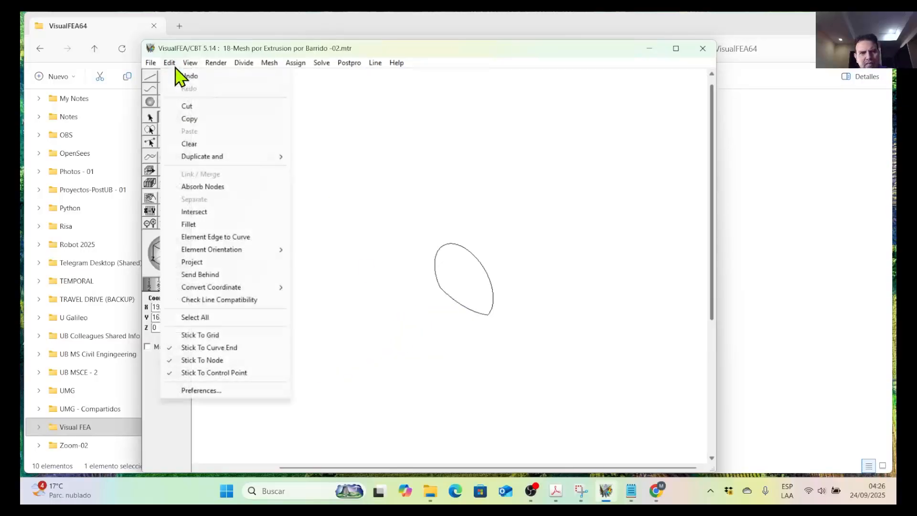
{"action": "left_click", "coordinate": [184, 76]}
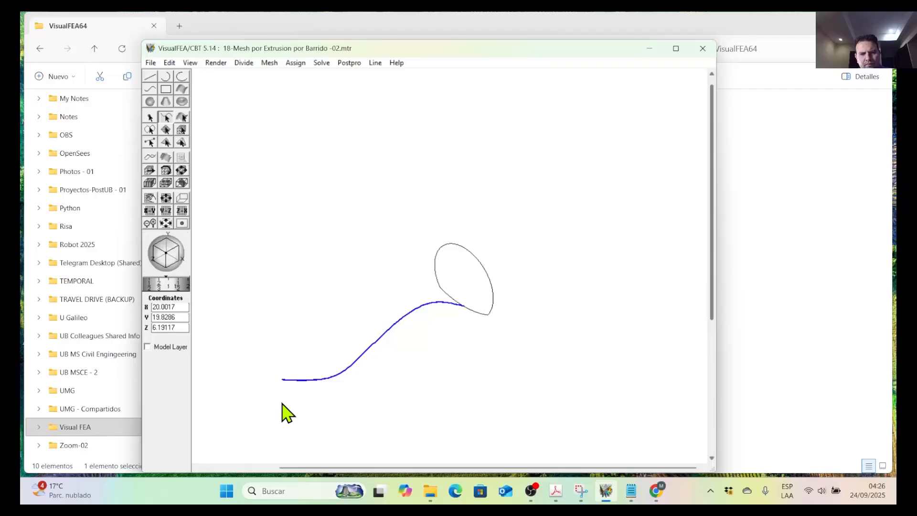
Examine up close where the sweep curve meets the profile's lower edge, checking coordinates against the grid.
{"action": "scroll", "coordinate": [499, 313], "scroll_direction": "up", "scroll_amount": 5}
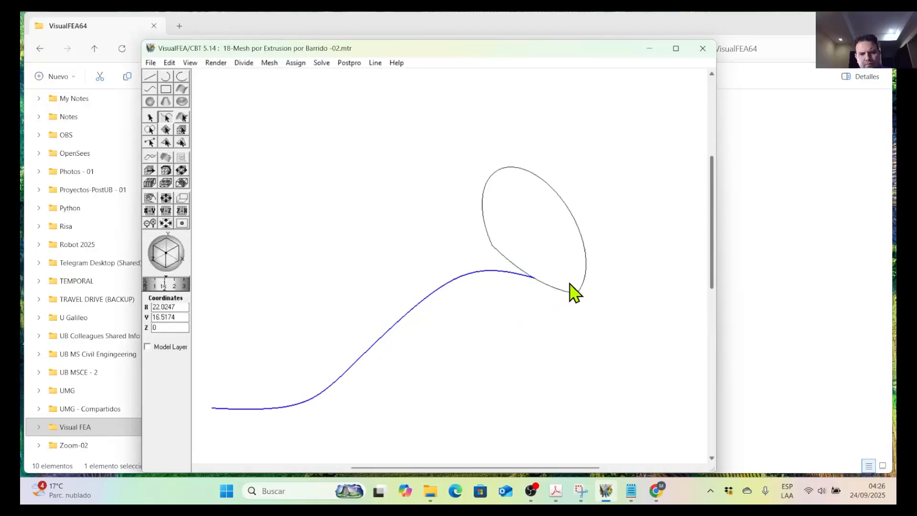
{"action": "middle_click_drag", "start_coordinate": [570, 281], "coordinate": [371, 306]}
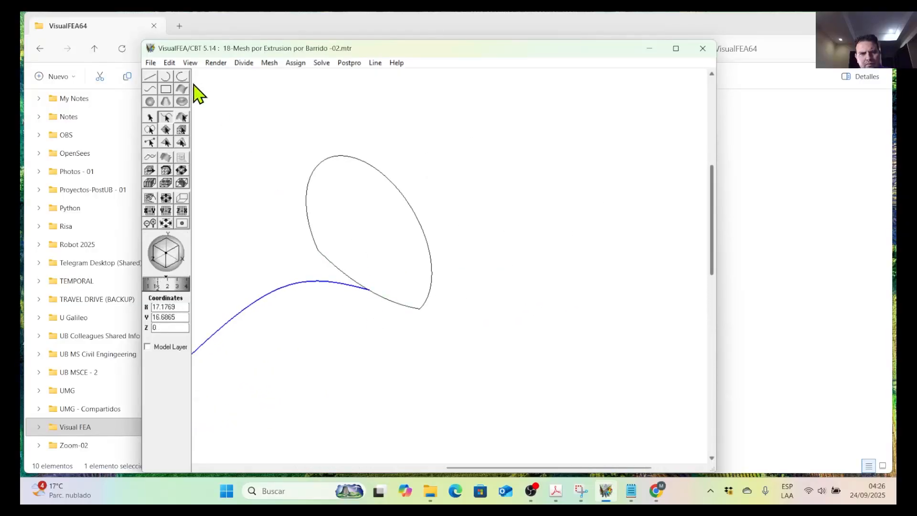
{"action": "left_click", "coordinate": [152, 80]}
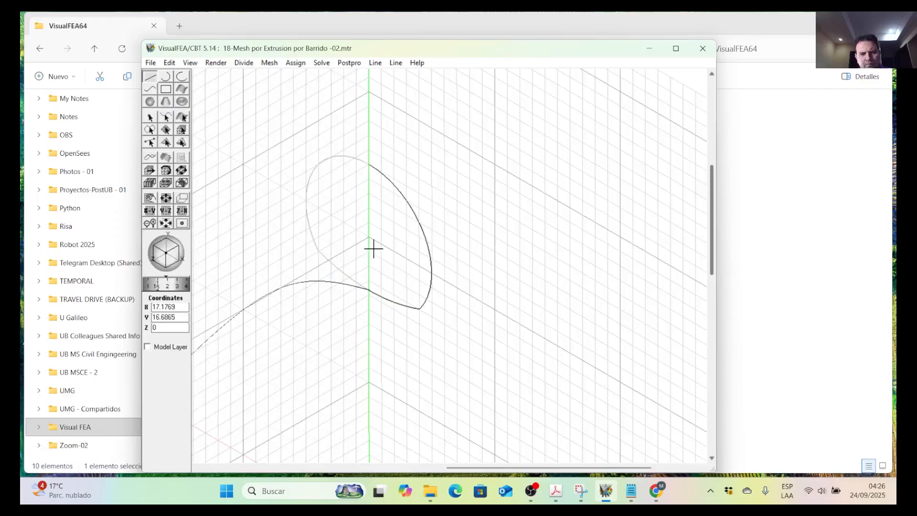
{"action": "scroll", "coordinate": [402, 313], "scroll_direction": "up", "scroll_amount": 3}
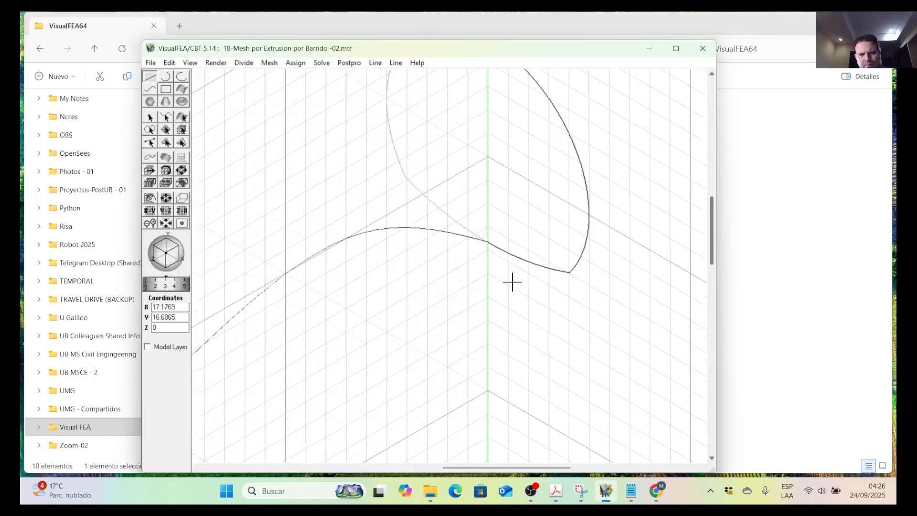
{"action": "scroll", "coordinate": [550, 275], "scroll_direction": "up", "scroll_amount": 1}
{"action": "middle_click_drag", "start_coordinate": [576, 266], "coordinate": [477, 274]}
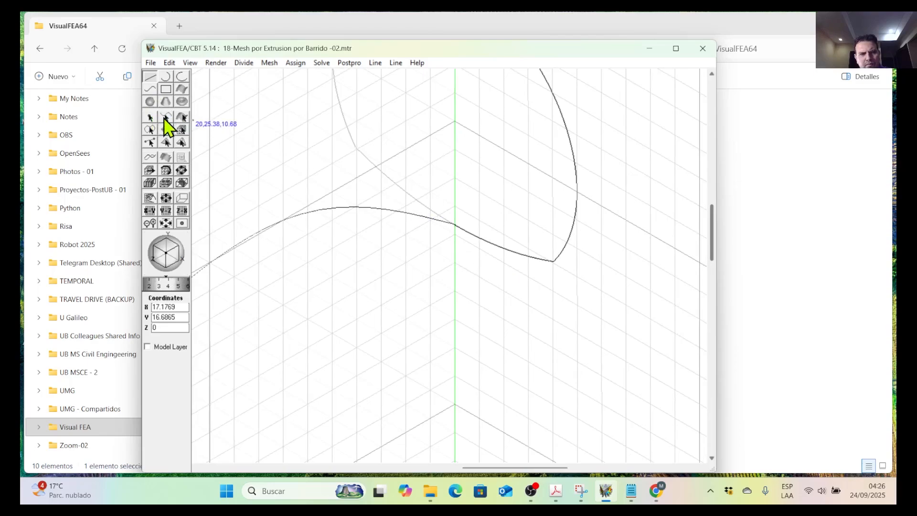
{"action": "scroll", "coordinate": [486, 240], "scroll_direction": "down", "scroll_amount": 3}
{"action": "middle_click_drag", "start_coordinate": [334, 303], "coordinate": [502, 270]}
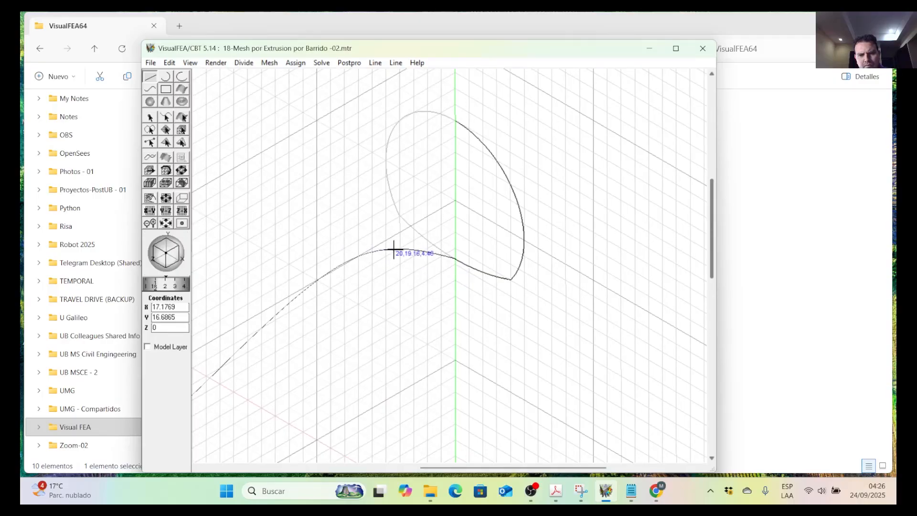
{"action": "left_click", "coordinate": [167, 117]}
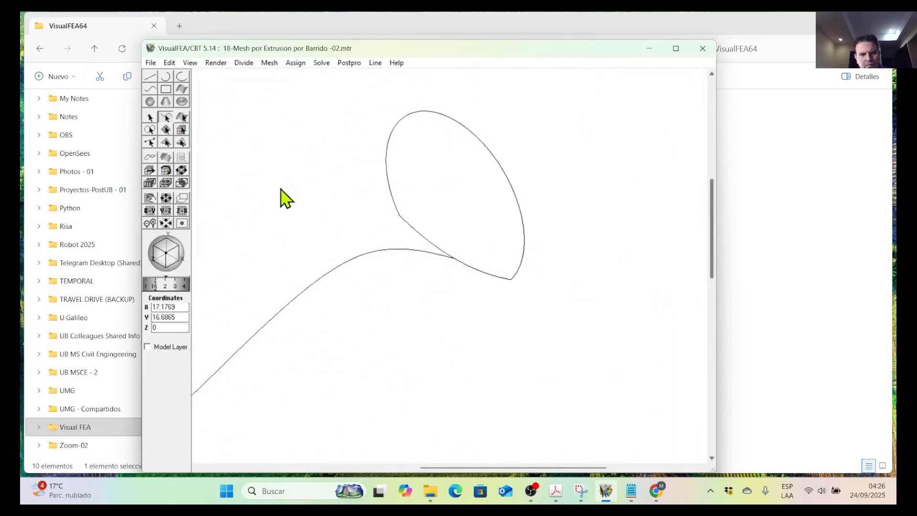
{"action": "left_click", "coordinate": [401, 257]}
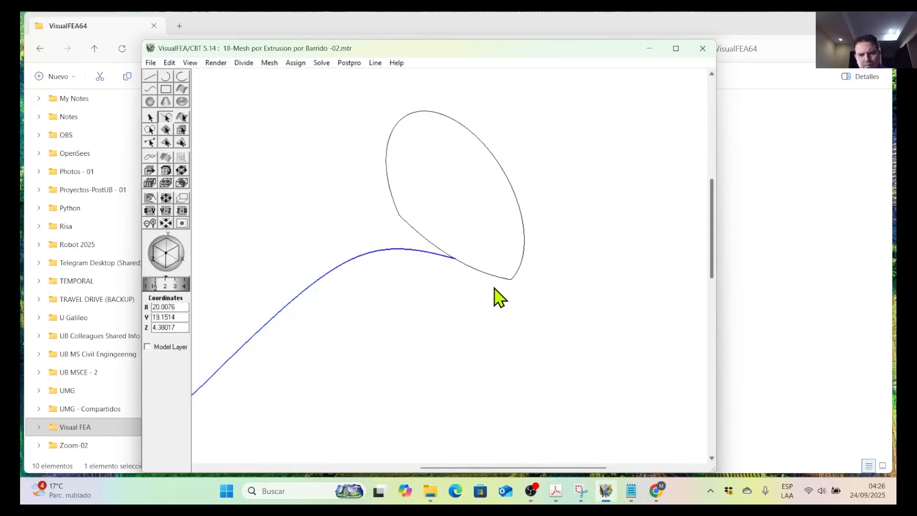
{"action": "left_click", "coordinate": [173, 63]}
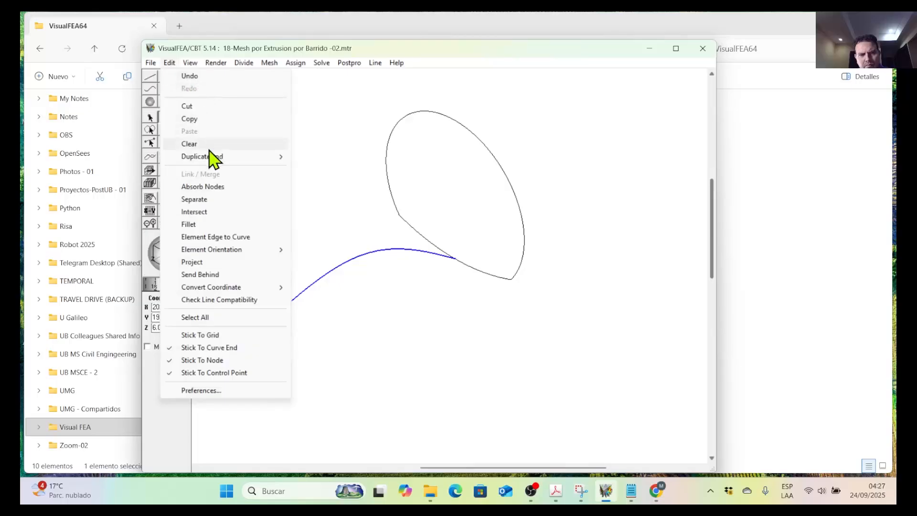
{"action": "mouse_move", "coordinate": [238, 158]}
{"action": "left_click", "coordinate": [320, 157]}
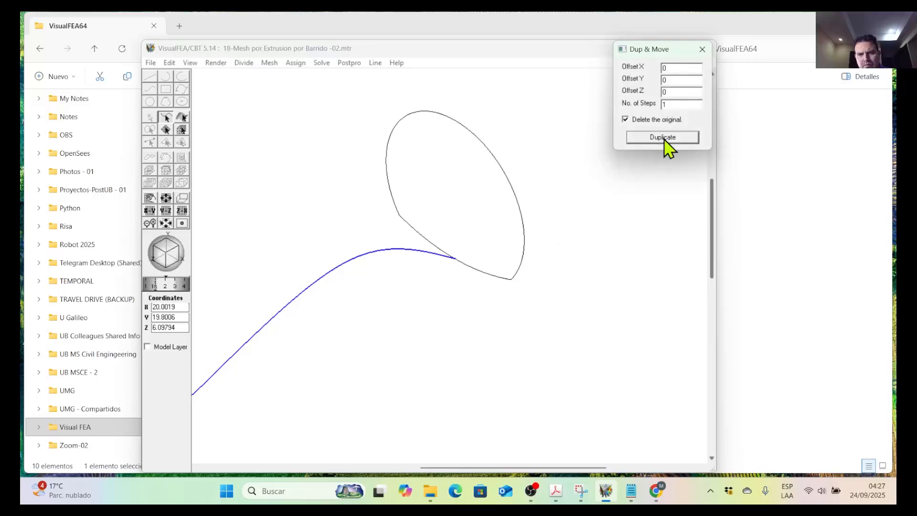
{"action": "left_click", "coordinate": [702, 49]}
Move the wavy sweep curve 5 units along X in one step, deleting the original.
{"action": "left_click", "coordinate": [153, 80]}
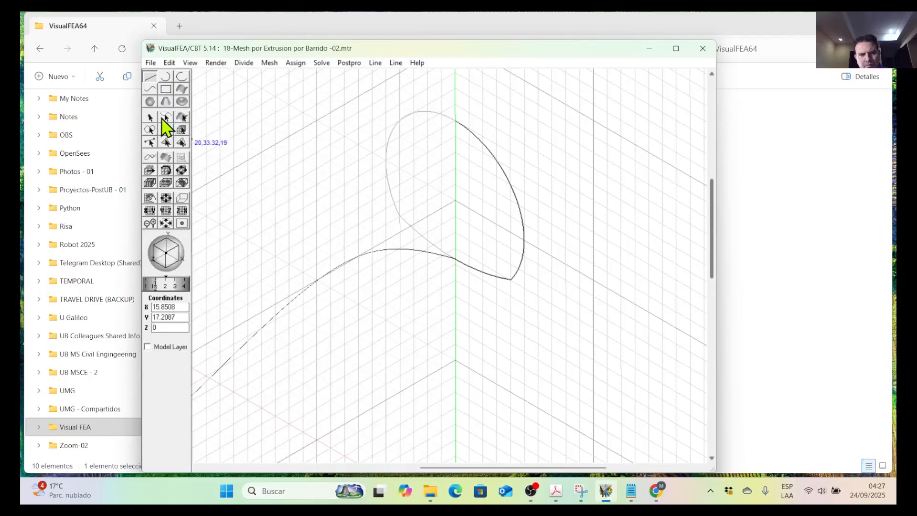
{"action": "left_click", "coordinate": [164, 119]}
{"action": "left_click", "coordinate": [365, 262]}
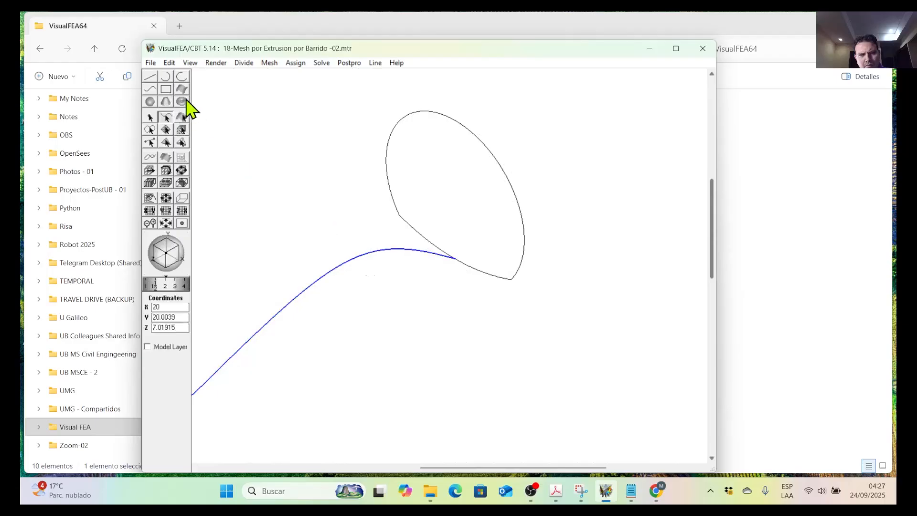
{"action": "left_click", "coordinate": [170, 63]}
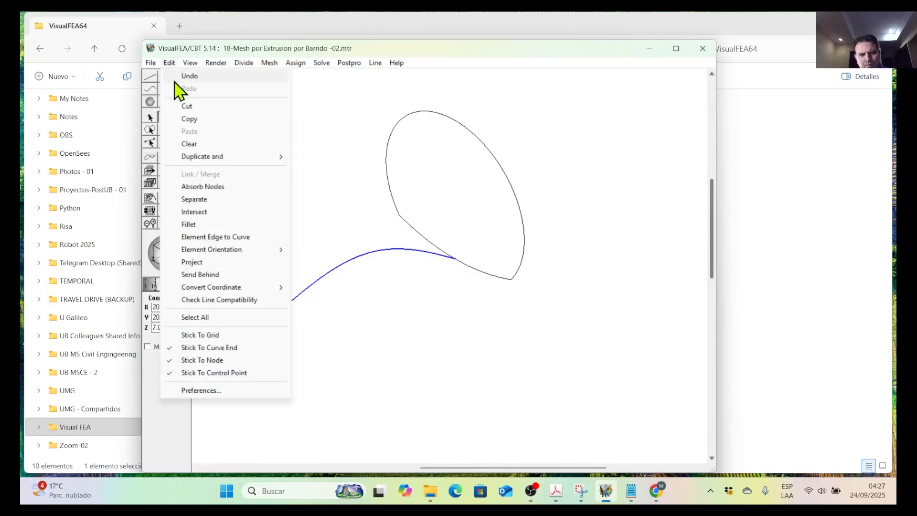
{"action": "mouse_move", "coordinate": [236, 158]}
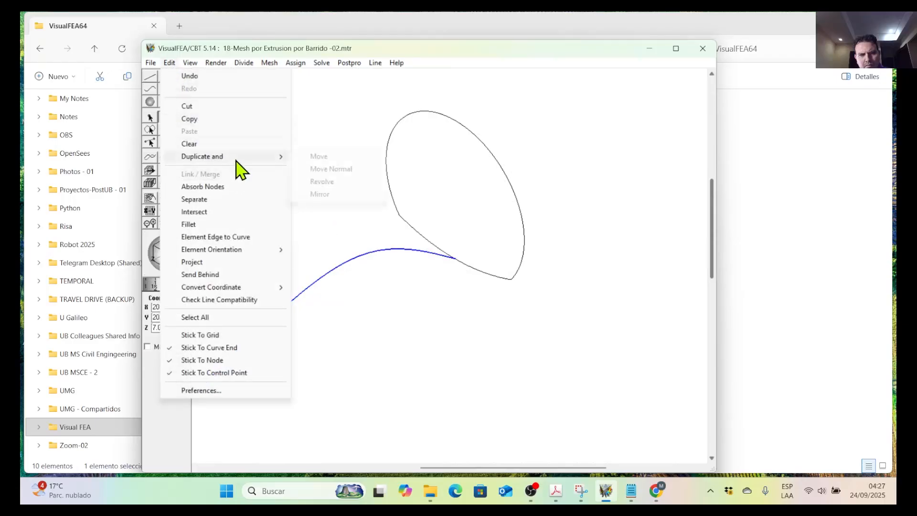
{"action": "left_click", "coordinate": [325, 158]}
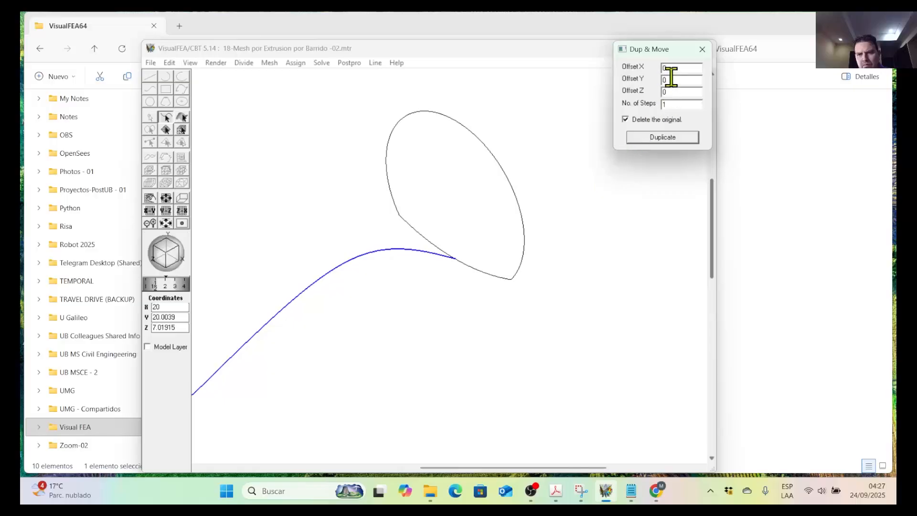
{"action": "left_click_drag", "start_coordinate": [673, 71], "coordinate": [641, 70]}
{"action": "left_click", "coordinate": [668, 140]}
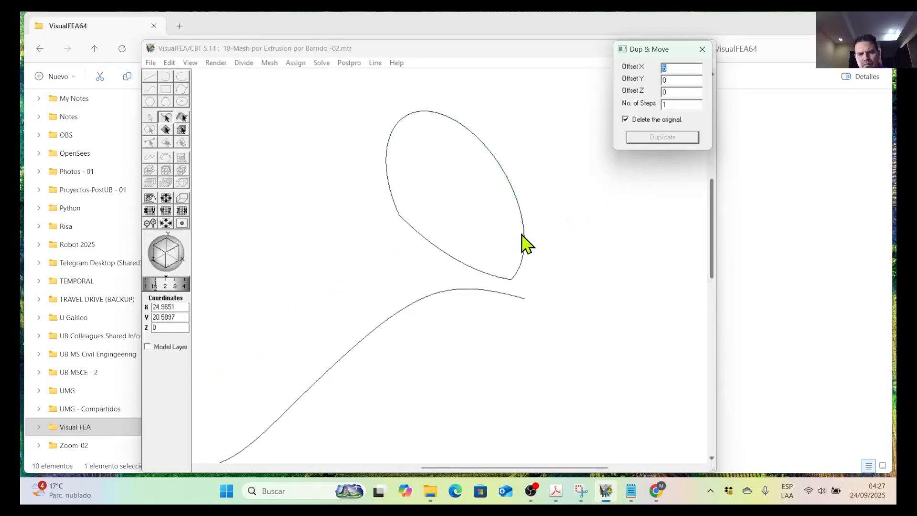
{"action": "left_click", "coordinate": [169, 63]}
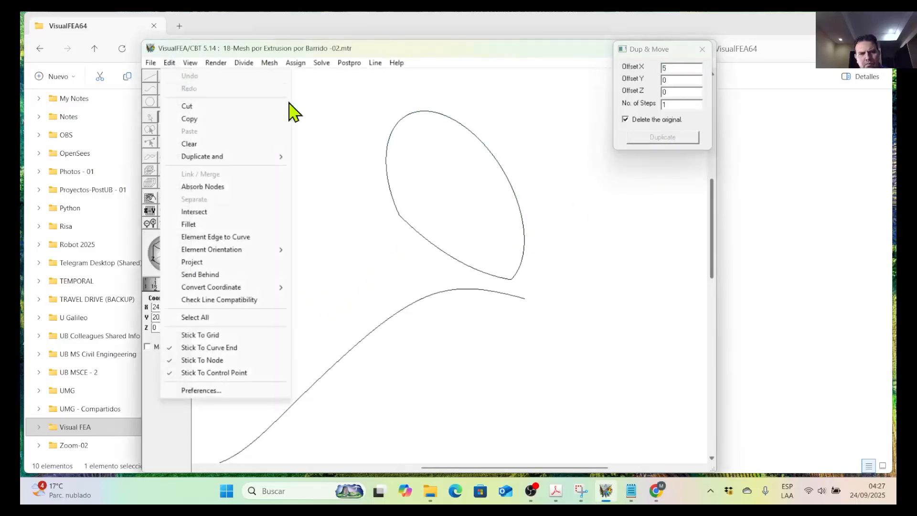
{"action": "left_click", "coordinate": [562, 140]}
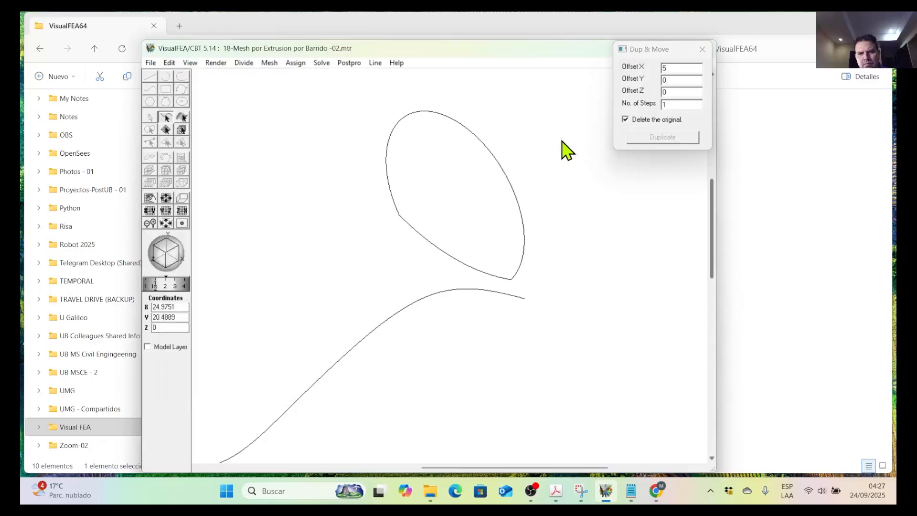
{"action": "mouse_move", "coordinate": [410, 275]}
{"action": "middle_mouse_down"}
{"action": "mouse_move", "coordinate": [425, 273]}
{"action": "mouse_move", "coordinate": [403, 267]}
{"action": "middle_mouse_up"}
{"action": "right_click_drag", "start_coordinate": [405, 282], "coordinate": [495, 261]}
{"action": "left_click", "coordinate": [702, 49]}
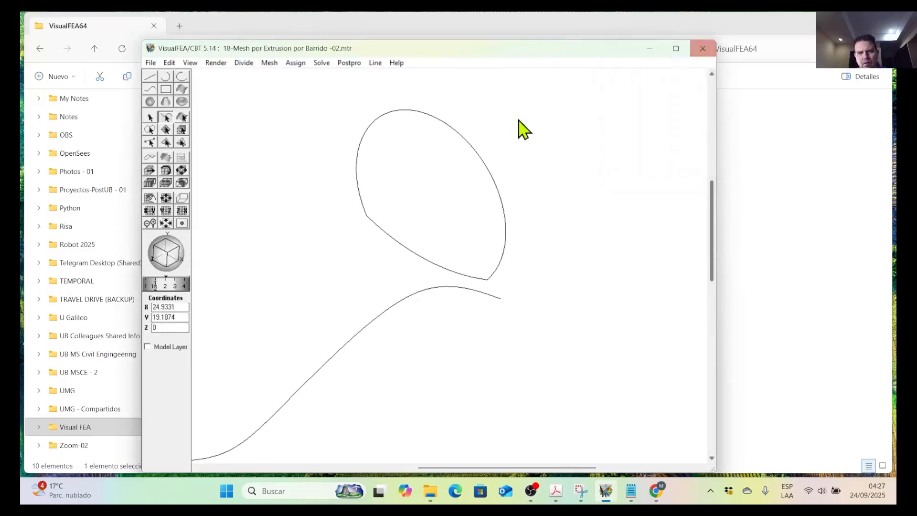
Delete the wavy sweep curve, leaving only the closed profile.
{"action": "left_click", "coordinate": [441, 289]}
{"action": "key", "text": "Delete"}
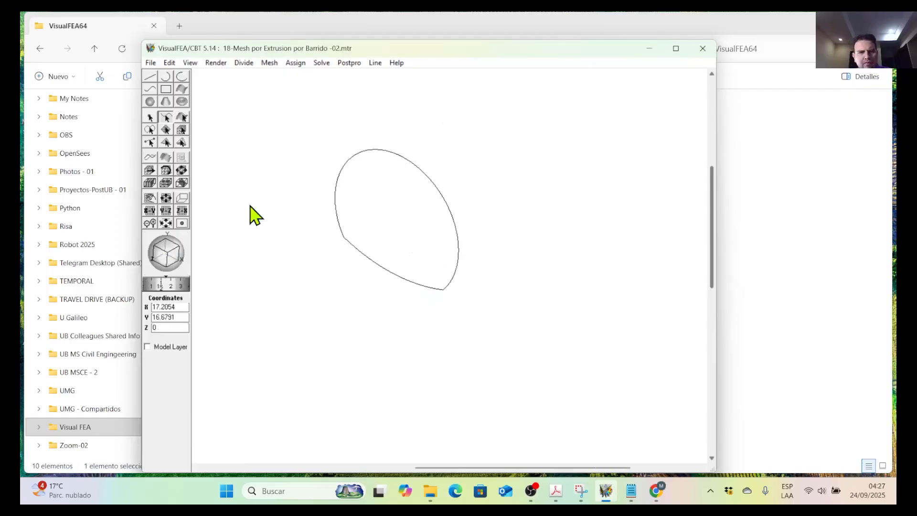
{"action": "middle_click_drag", "start_coordinate": [232, 203], "coordinate": [248, 201]}
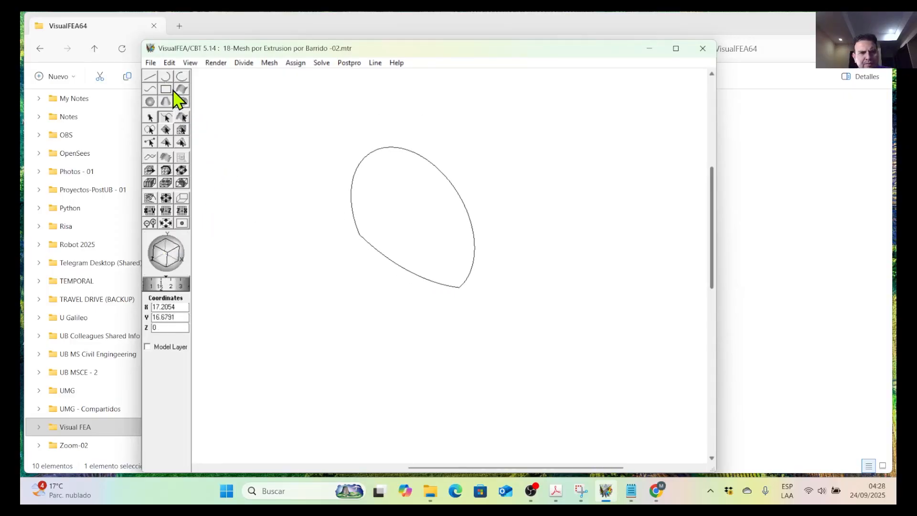
Activate the YZ grid plane and shift its origin to X = 25, at the side of the closed profile.
{"action": "left_click", "coordinate": [154, 93]}
{"action": "scroll", "coordinate": [393, 255], "scroll_direction": "down", "scroll_amount": 3}
{"action": "scroll", "coordinate": [401, 254], "scroll_direction": "down", "scroll_amount": 2}
{"action": "middle_click_drag", "start_coordinate": [409, 252], "coordinate": [507, 199]}
{"action": "left_click", "coordinate": [166, 210]}
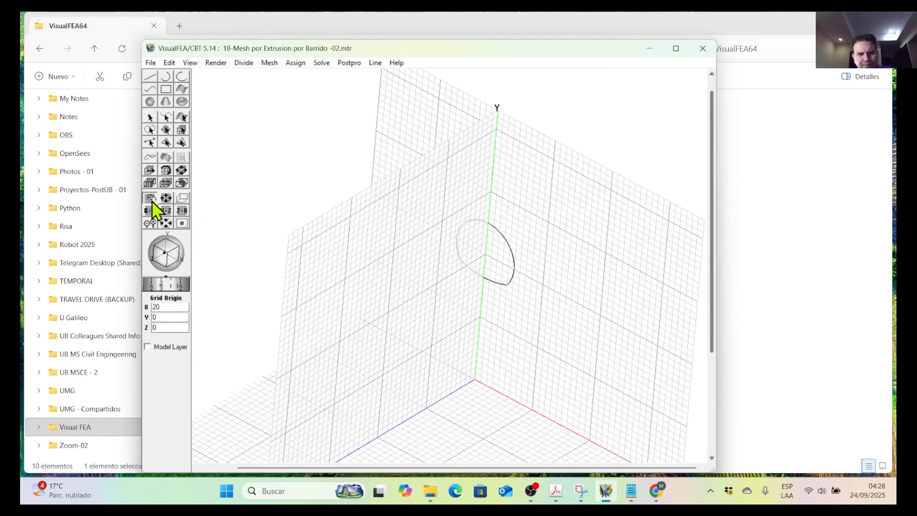
{"action": "left_click_drag", "start_coordinate": [351, 218], "coordinate": [374, 241]}
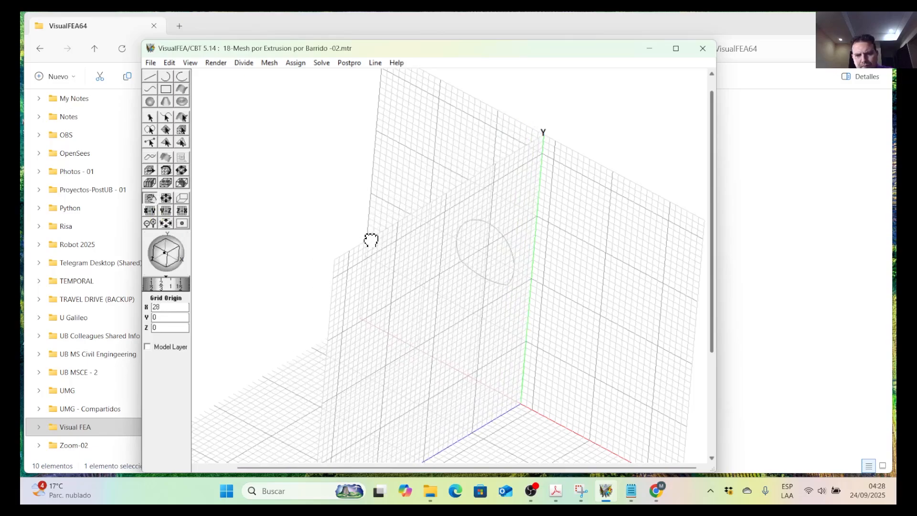
{"action": "left_click_drag", "start_coordinate": [370, 239], "coordinate": [367, 243]}
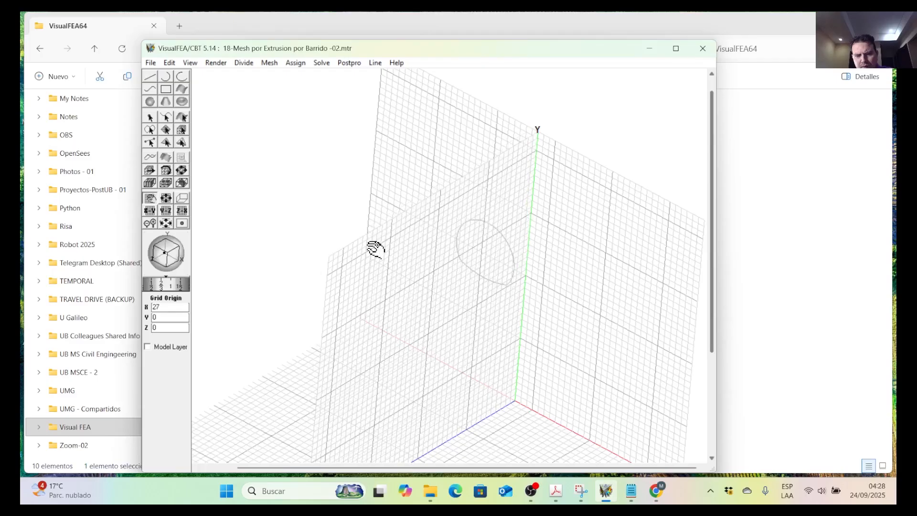
{"action": "mouse_move", "coordinate": [177, 265]}
{"action": "left_mouse_down"}
{"action": "mouse_move", "coordinate": [235, 259]}
{"action": "mouse_move", "coordinate": [209, 235]}
{"action": "mouse_move", "coordinate": [165, 254]}
{"action": "mouse_move", "coordinate": [172, 240]}
{"action": "mouse_move", "coordinate": [164, 256]}
{"action": "mouse_move", "coordinate": [180, 243]}
{"action": "mouse_move", "coordinate": [165, 248]}
{"action": "mouse_move", "coordinate": [175, 256]}
{"action": "left_mouse_up"}
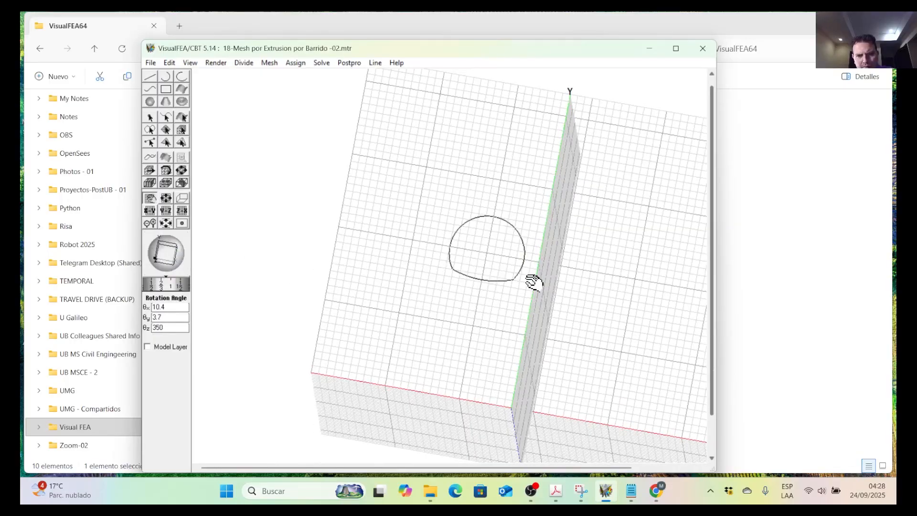
{"action": "left_click_drag", "start_coordinate": [560, 301], "coordinate": [548, 297]}
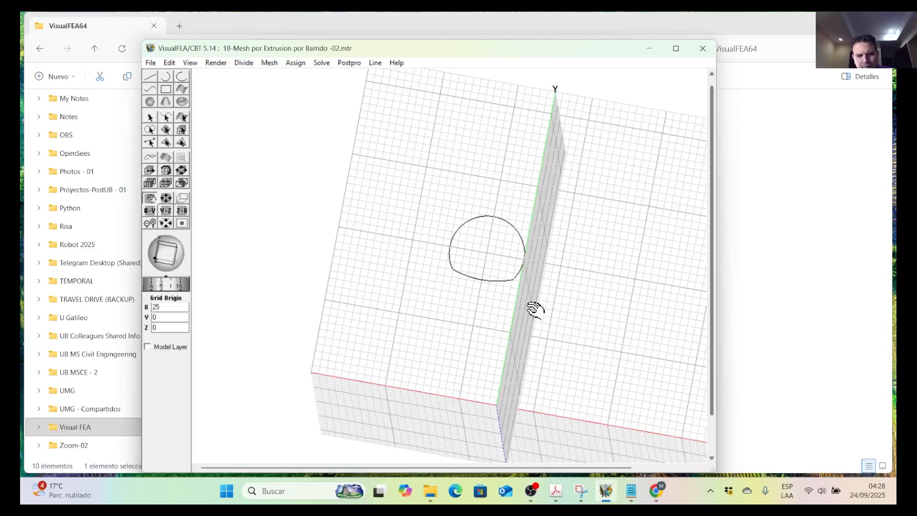
Check up close where the YZ grid plane meets the profile's edge and reposition the grid origin at X = 25.
{"action": "scroll", "coordinate": [536, 311], "scroll_direction": "up", "scroll_amount": 6}
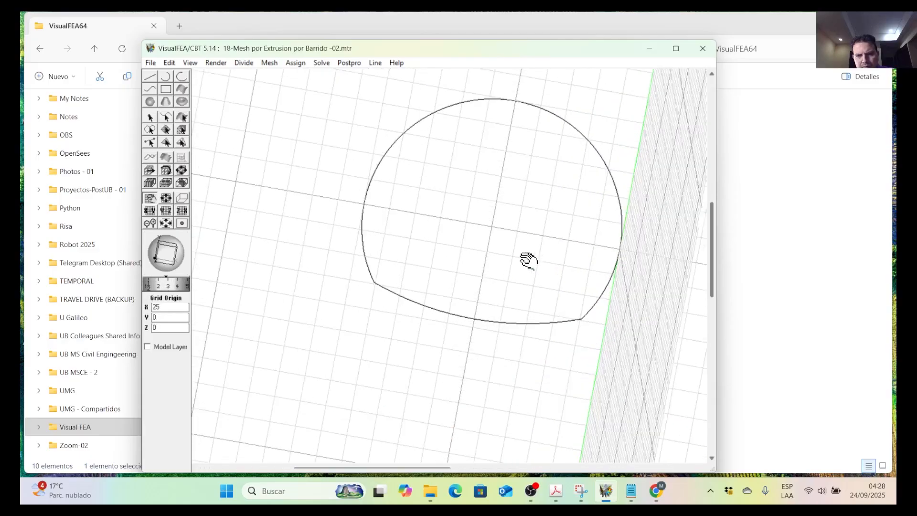
{"action": "scroll", "coordinate": [529, 262], "scroll_direction": "up", "scroll_amount": 2}
{"action": "left_click_drag", "start_coordinate": [560, 262], "coordinate": [337, 274]}
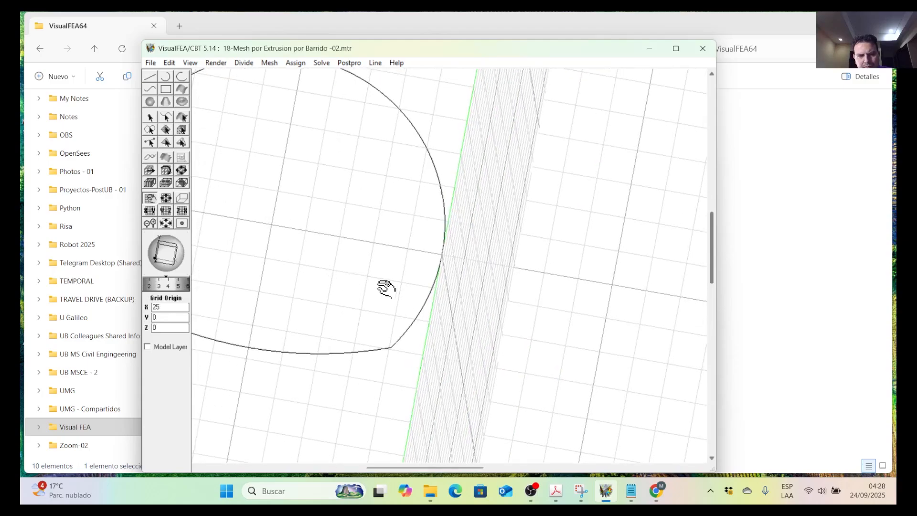
{"action": "scroll", "coordinate": [454, 258], "scroll_direction": "up", "scroll_amount": 2}
{"action": "scroll", "coordinate": [460, 252], "scroll_direction": "down", "scroll_amount": 4}
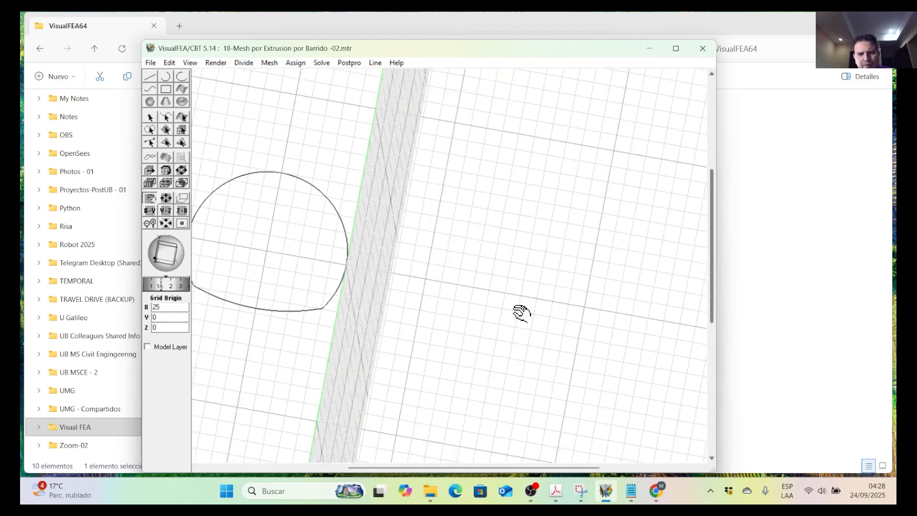
{"action": "left_click_drag", "start_coordinate": [175, 252], "coordinate": [150, 247]}
{"action": "scroll", "coordinate": [411, 240], "scroll_direction": "down", "scroll_amount": 5}
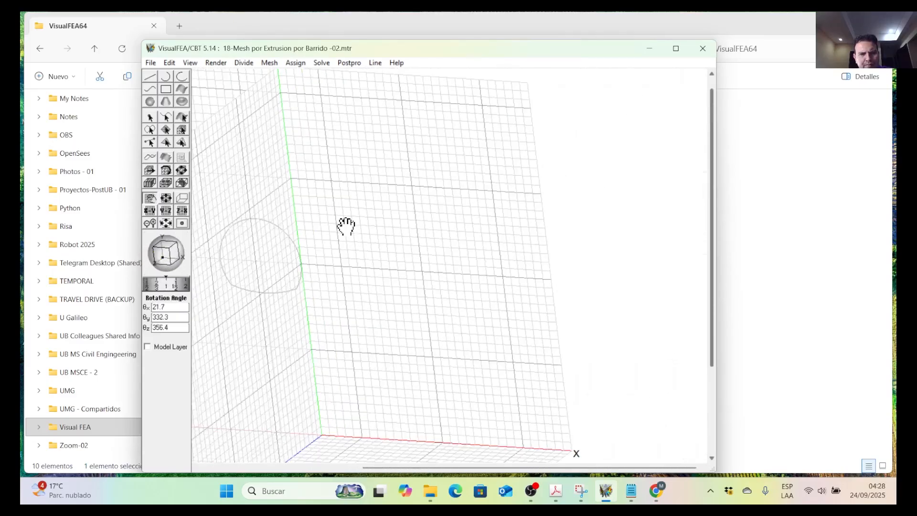
{"action": "left_click_drag", "start_coordinate": [347, 227], "coordinate": [549, 230]}
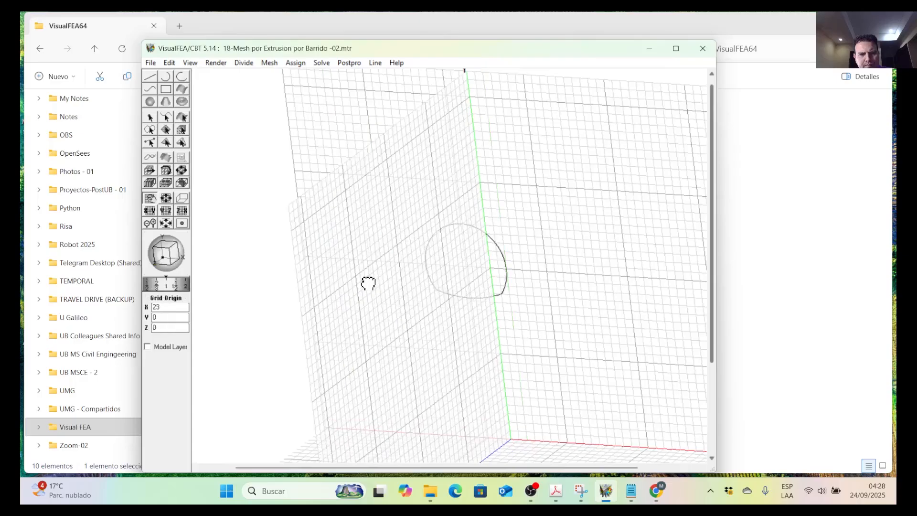
{"action": "left_click_drag", "start_coordinate": [369, 283], "coordinate": [377, 282]}
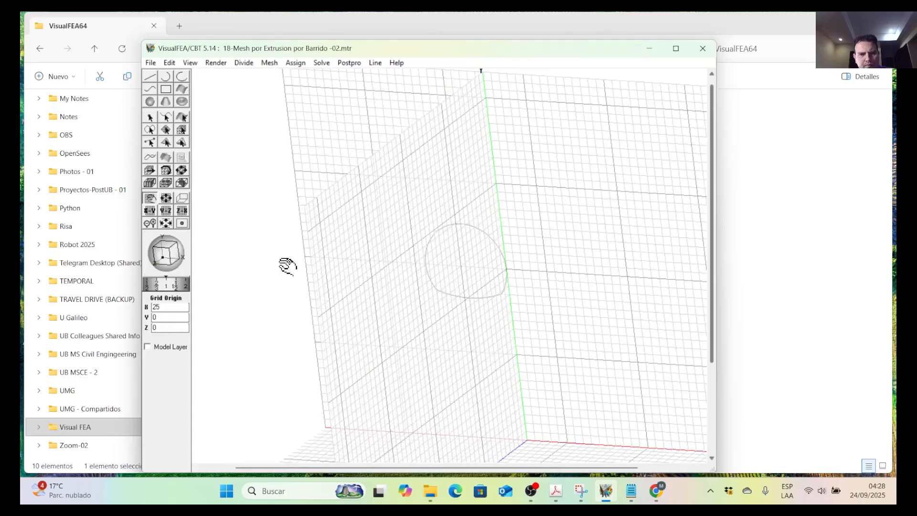
Activate the curve tool and turn on Stick To Grid for drawing the new sweep path.
{"action": "left_click", "coordinate": [150, 89]}
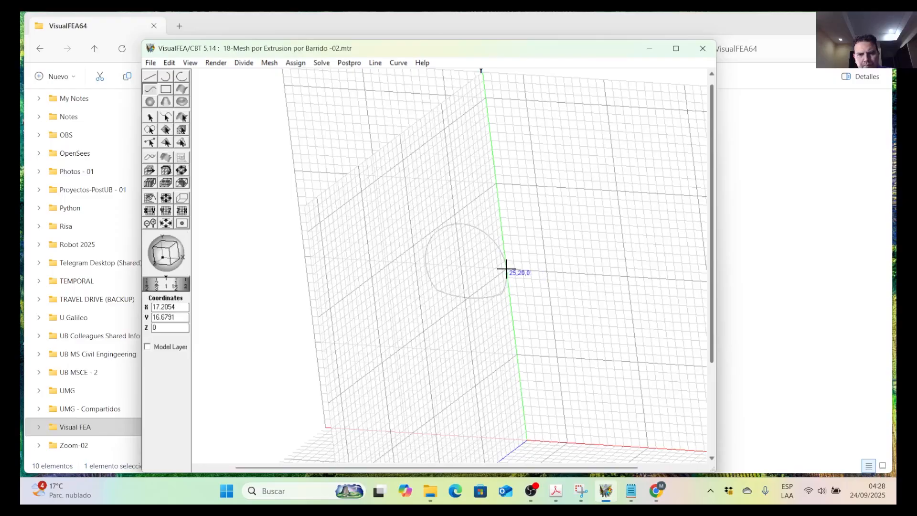
{"action": "scroll", "coordinate": [507, 265], "scroll_direction": "up", "scroll_amount": 1}
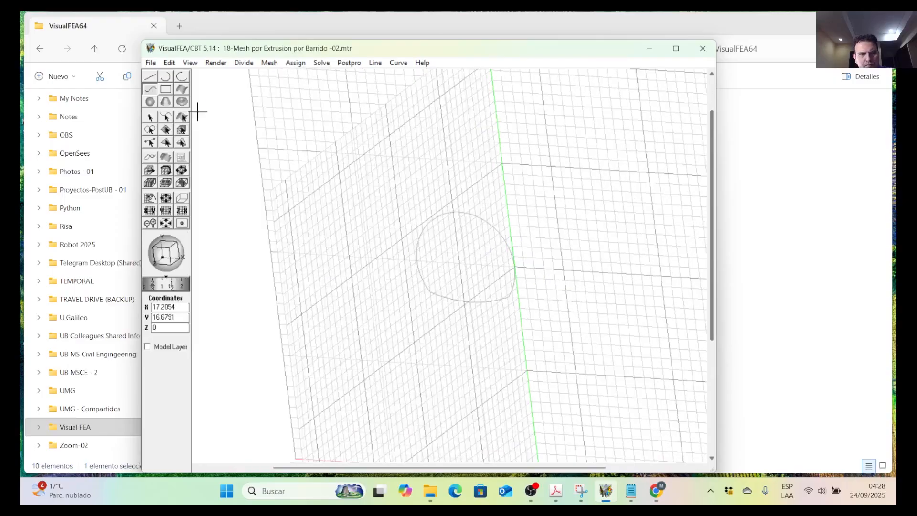
{"action": "left_click", "coordinate": [170, 62]}
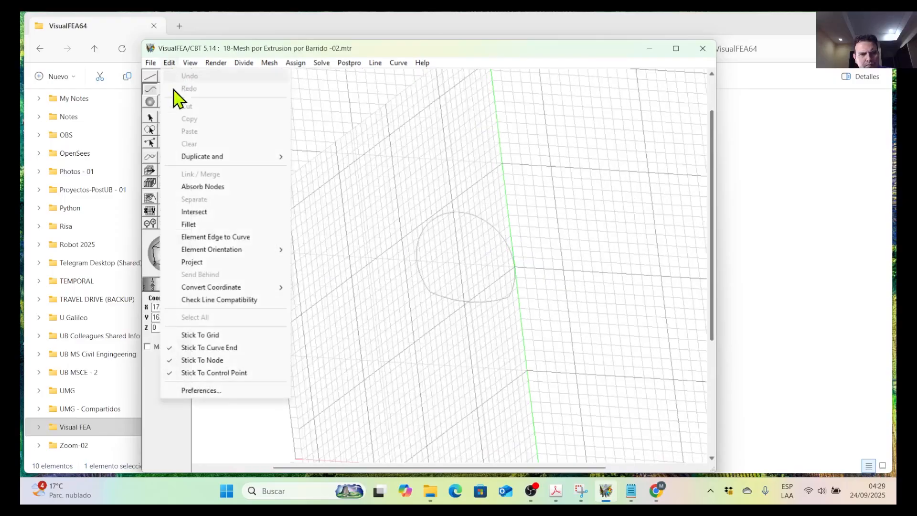
{"action": "left_click", "coordinate": [190, 335]}
Draw a wavy sweep curve through (25,20,0), (25,23,9), (25,20,18), (25,16,22) and (25,20,35).
{"action": "left_click", "coordinate": [515, 267]}
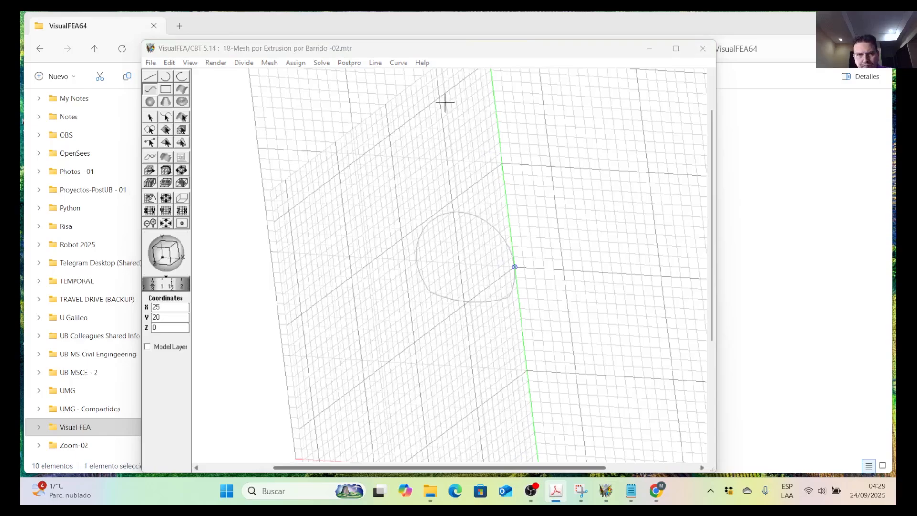
{"action": "left_click", "coordinate": [405, 51]}
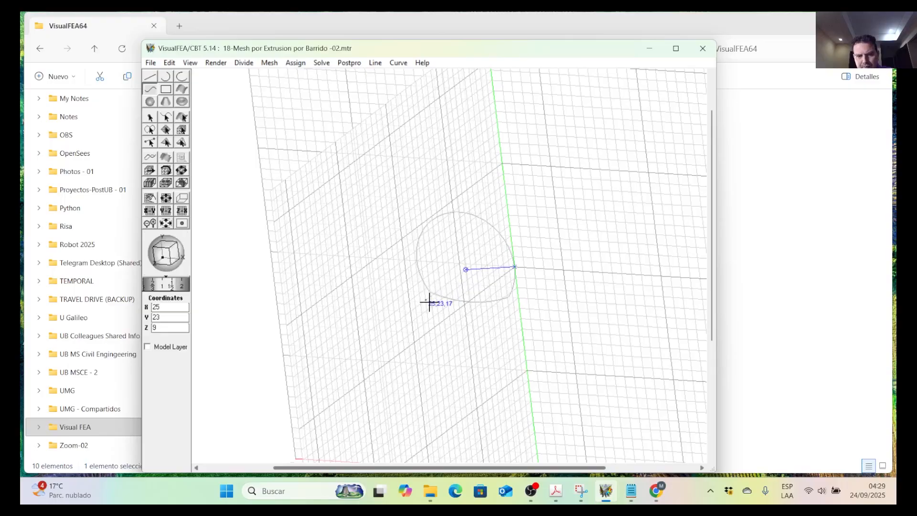
{"action": "left_click", "coordinate": [425, 334]}
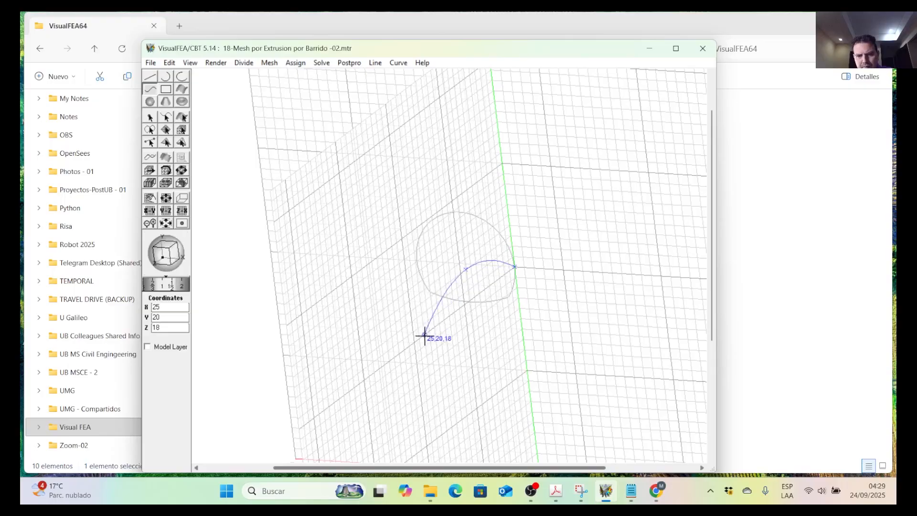
{"action": "left_click", "coordinate": [409, 387]}
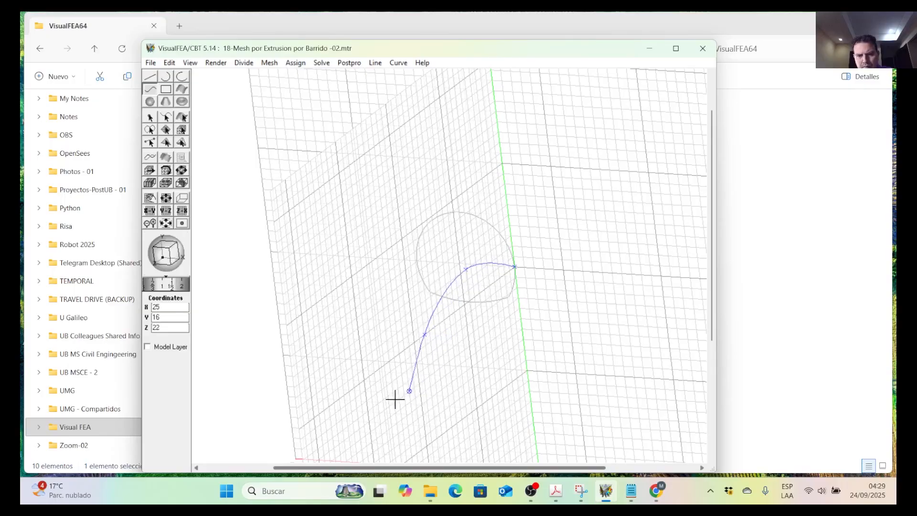
{"action": "left_click", "coordinate": [339, 399]}
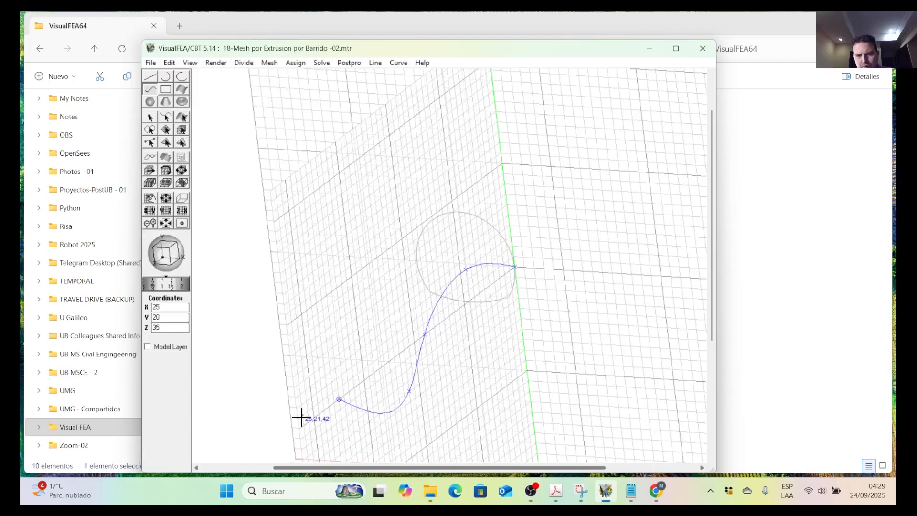
Finish the sweep curve and enlarge the YZ grid plane along Z, beyond the curve's free end.
{"action": "scroll", "coordinate": [406, 249], "scroll_direction": "down", "scroll_amount": 5}
{"action": "scroll", "coordinate": [376, 386], "scroll_direction": "up", "scroll_amount": 2}
{"action": "scroll", "coordinate": [364, 266], "scroll_direction": "down", "scroll_amount": 3}
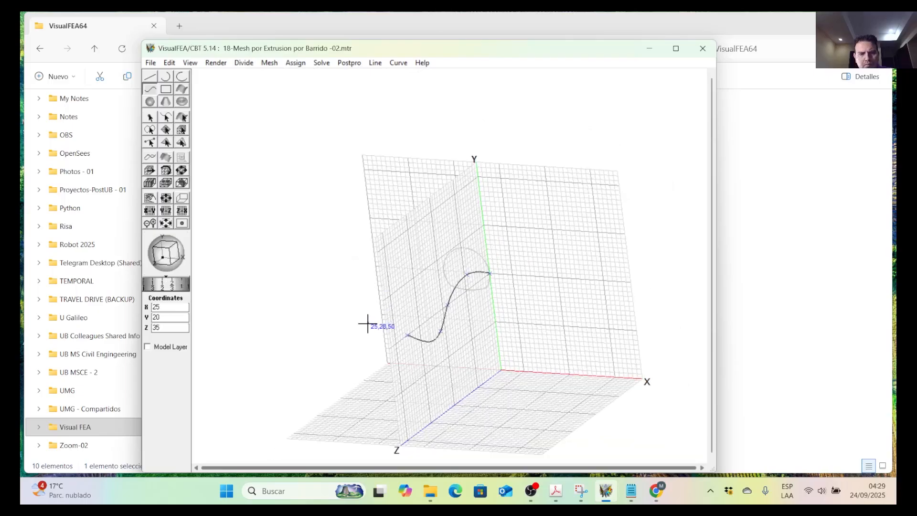
{"action": "left_click", "coordinate": [165, 199]}
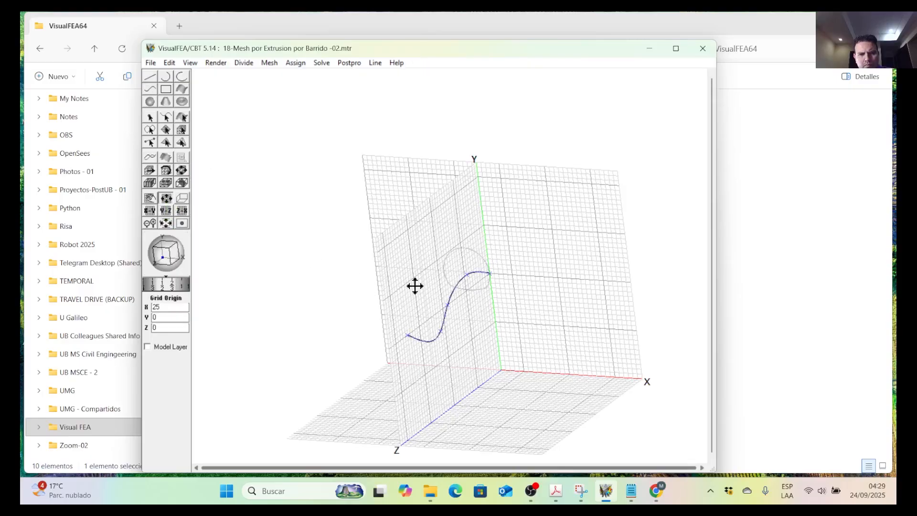
{"action": "left_click_drag", "start_coordinate": [410, 284], "coordinate": [366, 333]}
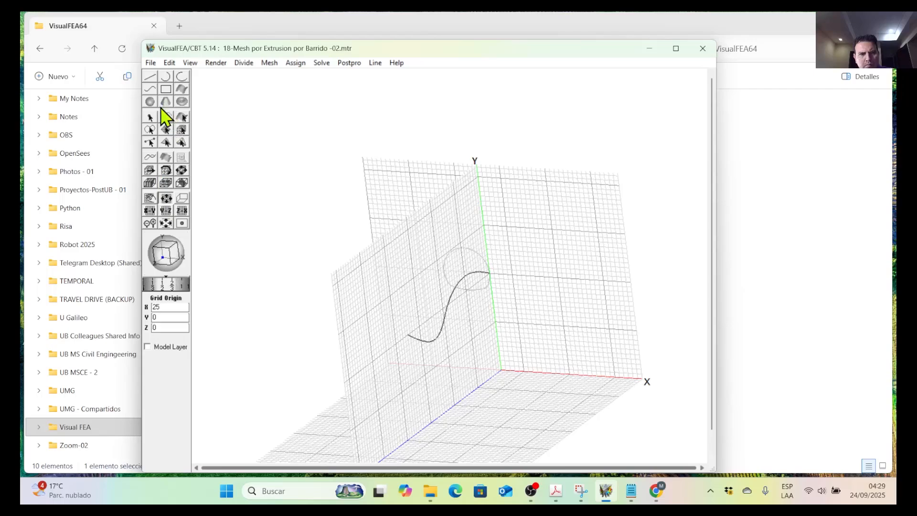
Reshape the sweep path by extending its free end along Z to (25,20,41), and return to curve selection.
{"action": "left_click", "coordinate": [150, 141]}
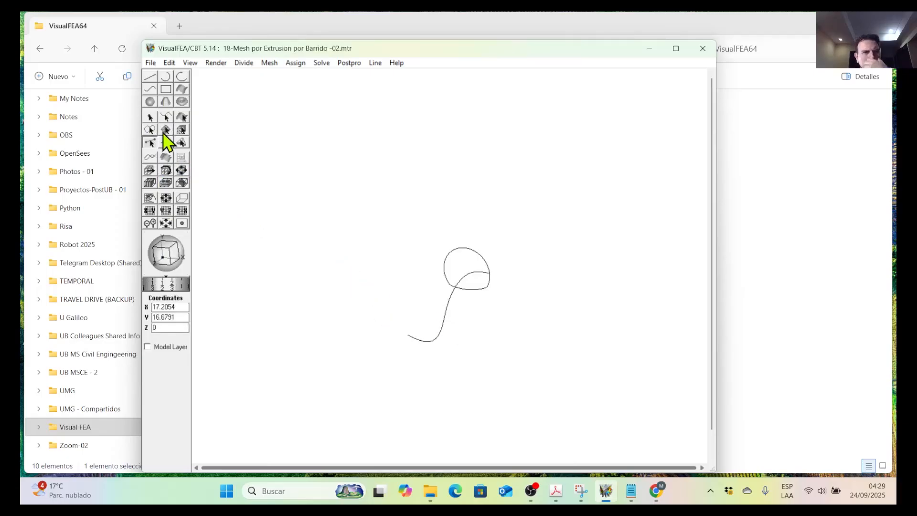
{"action": "left_click", "coordinate": [152, 158]}
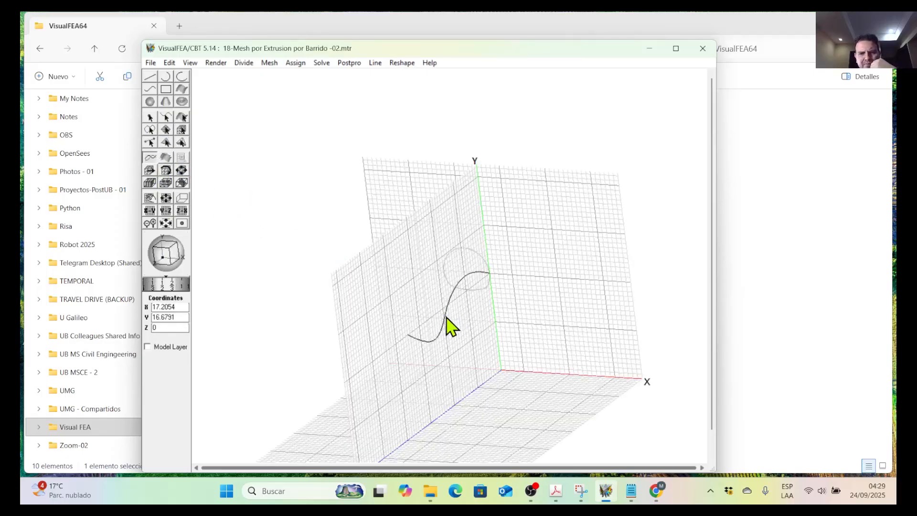
{"action": "left_click_drag", "start_coordinate": [409, 336], "coordinate": [399, 342]}
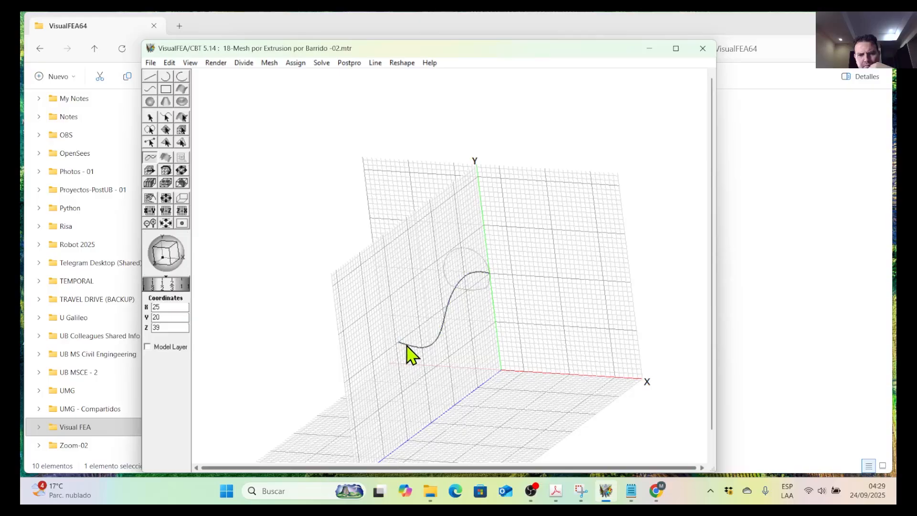
{"action": "left_click_drag", "start_coordinate": [398, 343], "coordinate": [394, 346]}
{"action": "left_click", "coordinate": [455, 339]}
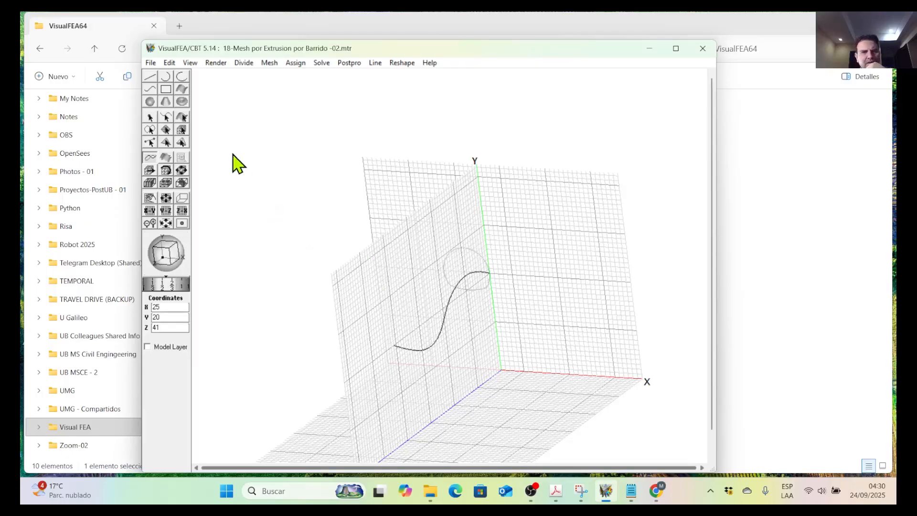
{"action": "left_click", "coordinate": [171, 120]}
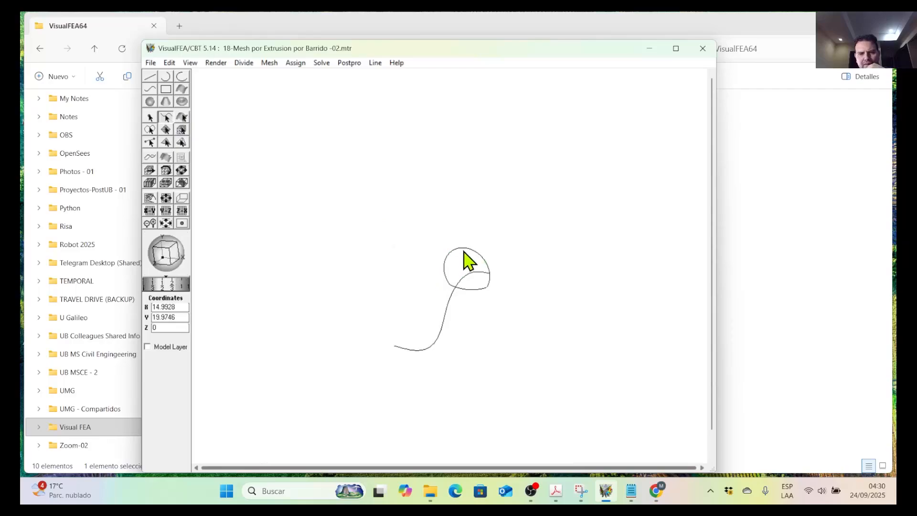
{"action": "left_click", "coordinate": [271, 63]}
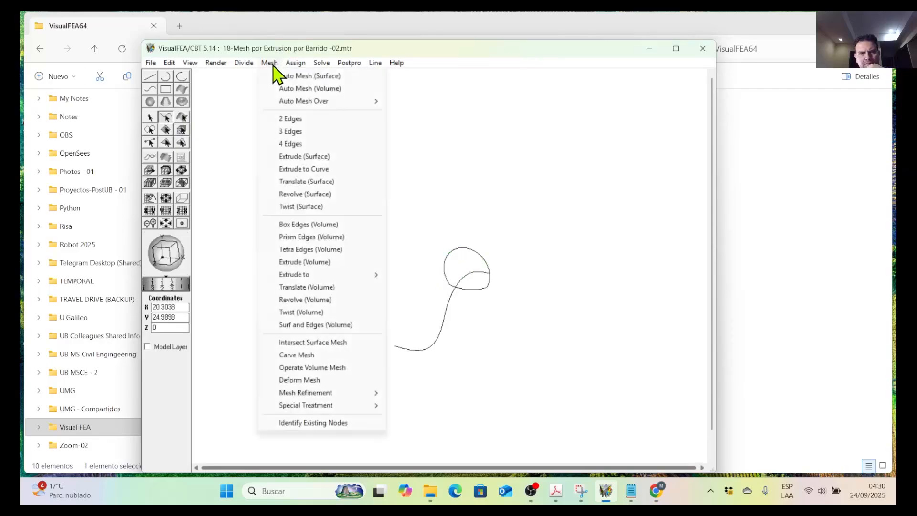
{"action": "left_click", "coordinate": [329, 181]}
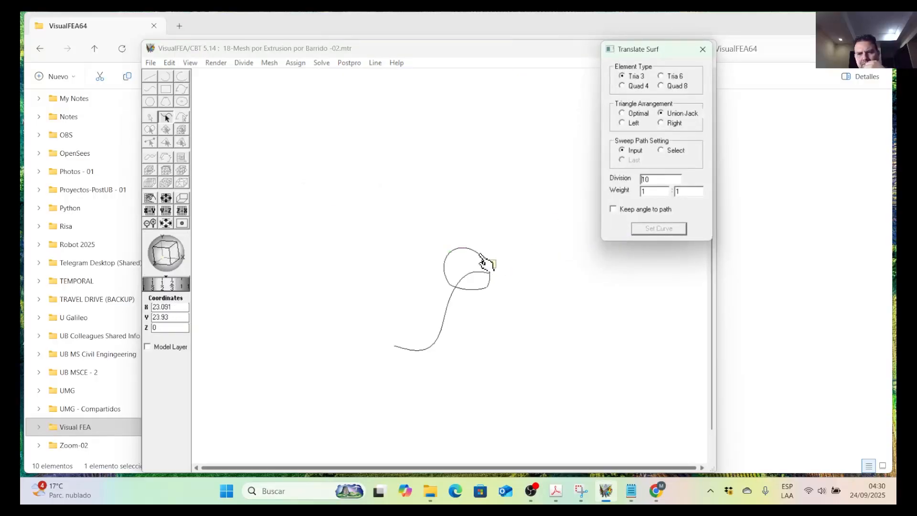
{"action": "left_click", "coordinate": [703, 49]}
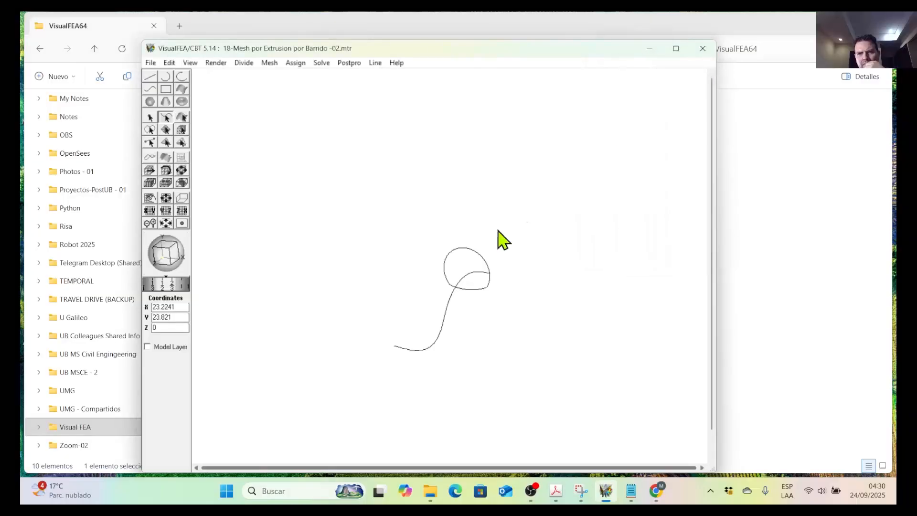
Divide the profile's large upper arc into 10 segments and its short curve at the lower left into 4.
{"action": "scroll", "coordinate": [490, 259], "scroll_direction": "up", "scroll_amount": 3}
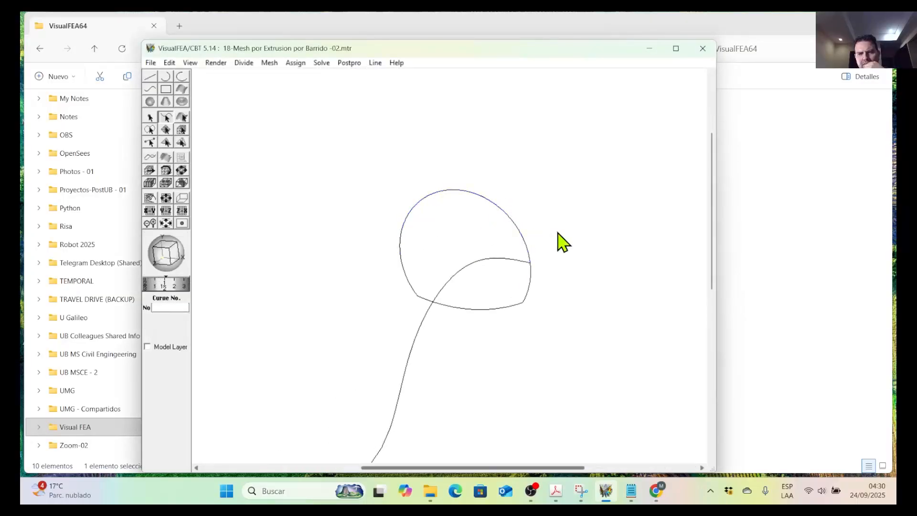
{"action": "left_click", "coordinate": [528, 248]}
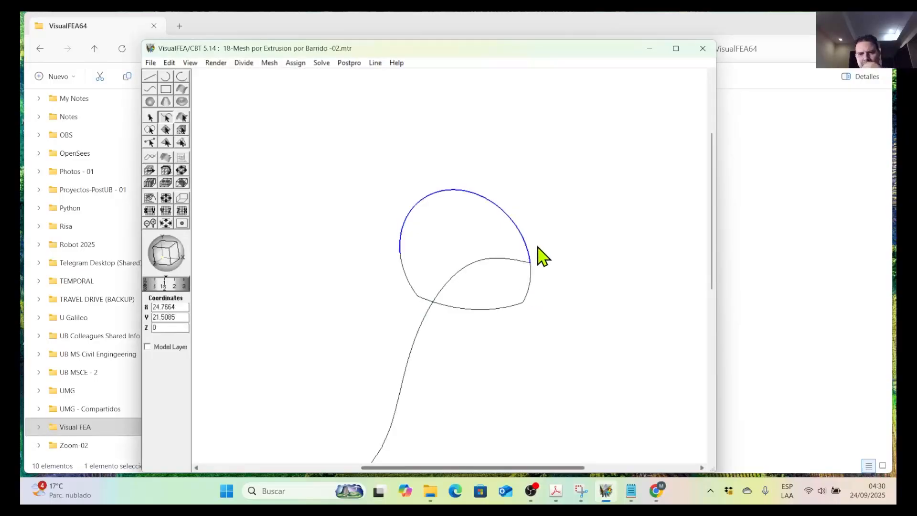
{"action": "left_click", "coordinate": [251, 64]}
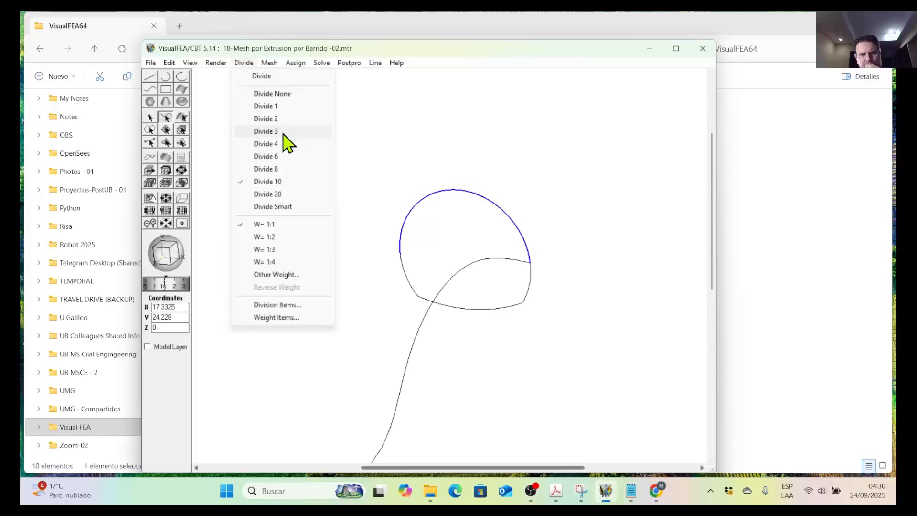
{"action": "left_click", "coordinate": [281, 184]}
{"action": "left_click", "coordinate": [410, 282]}
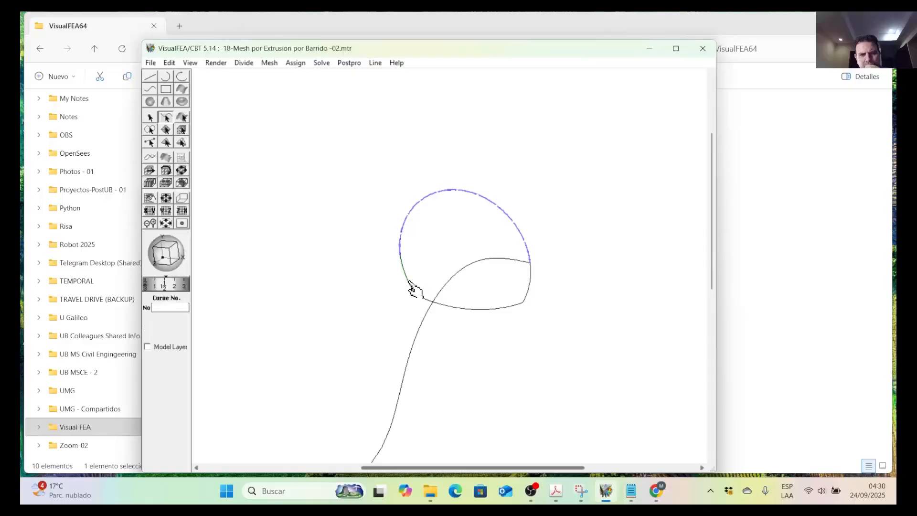
{"action": "left_click", "coordinate": [244, 63]}
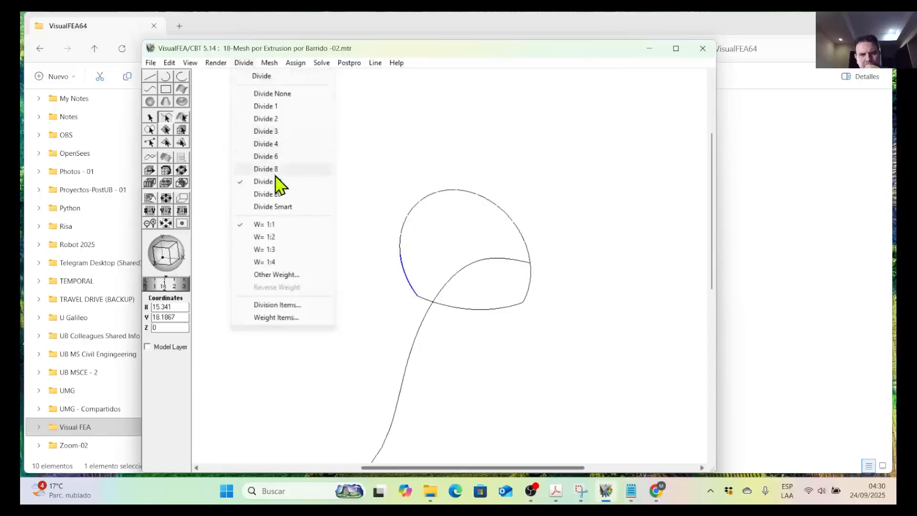
{"action": "left_click", "coordinate": [279, 143]}
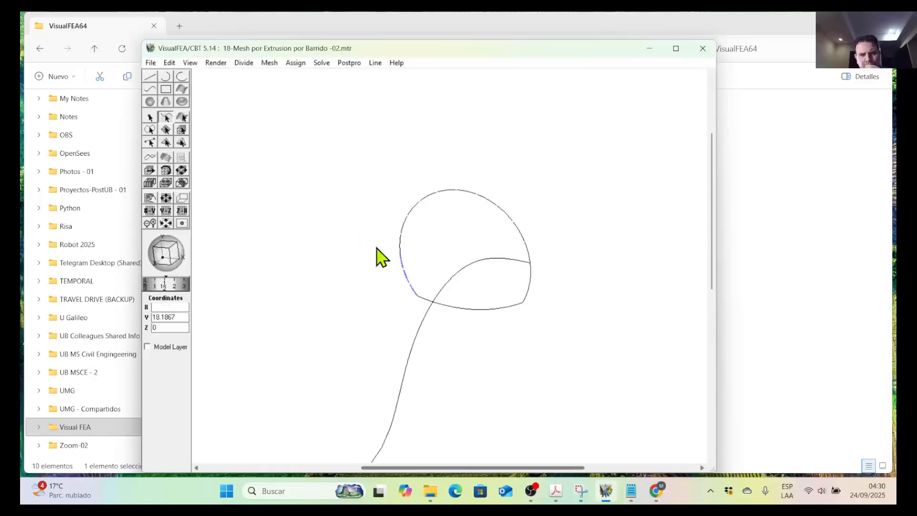
Divide the profile's short curve on the lower right into 3 segments.
{"action": "left_click", "coordinate": [529, 286]}
{"action": "left_click", "coordinate": [244, 62]}
{"action": "left_click", "coordinate": [266, 135]}
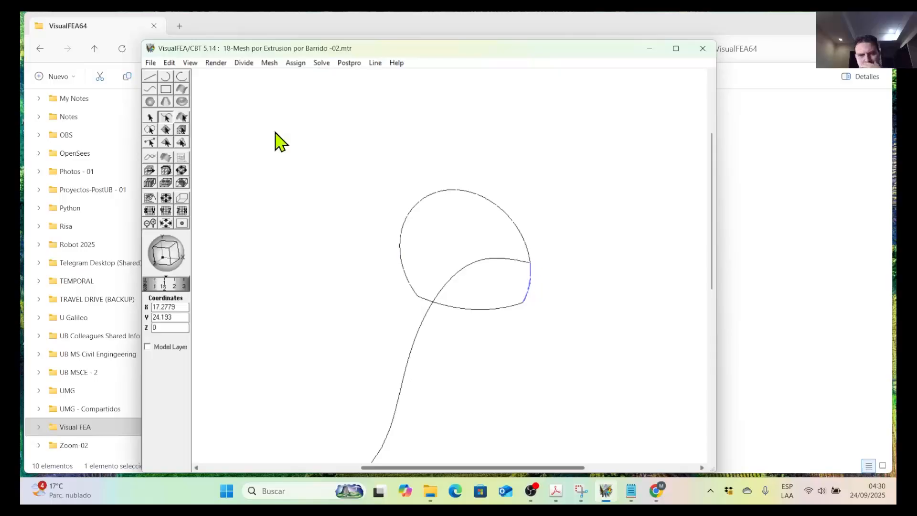
Divide the profile's bottom curve into 8 segments.
{"action": "left_click", "coordinate": [497, 310]}
{"action": "left_click", "coordinate": [244, 63]}
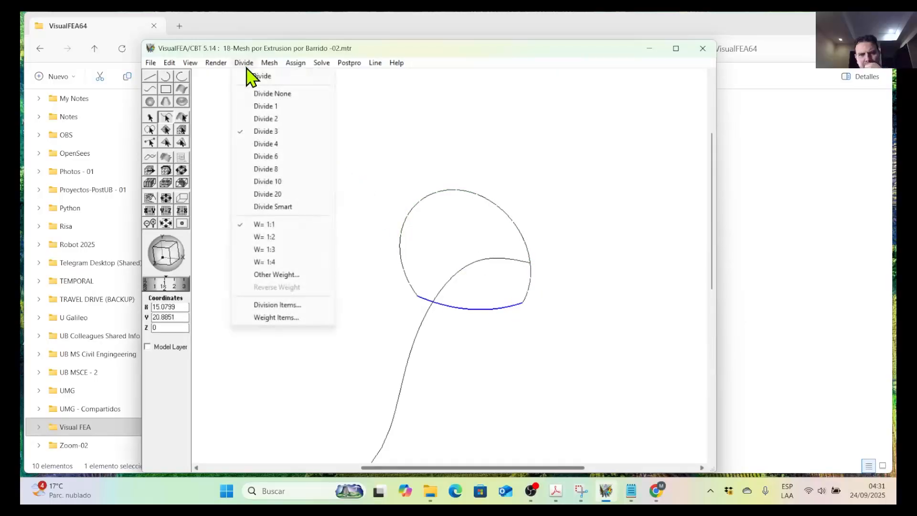
{"action": "left_click", "coordinate": [276, 171]}
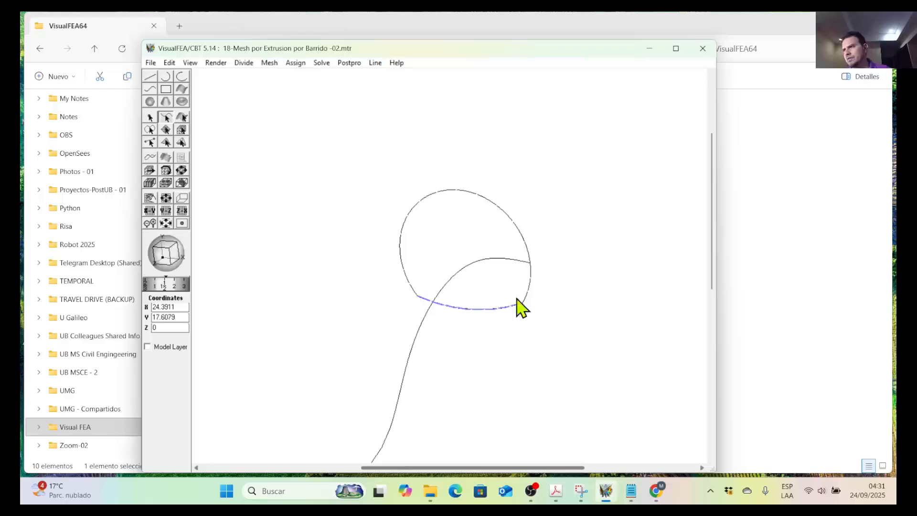
Set the division of the profile's bottom curve to 6 segments and clear the selection.
{"action": "left_click", "coordinate": [495, 310]}
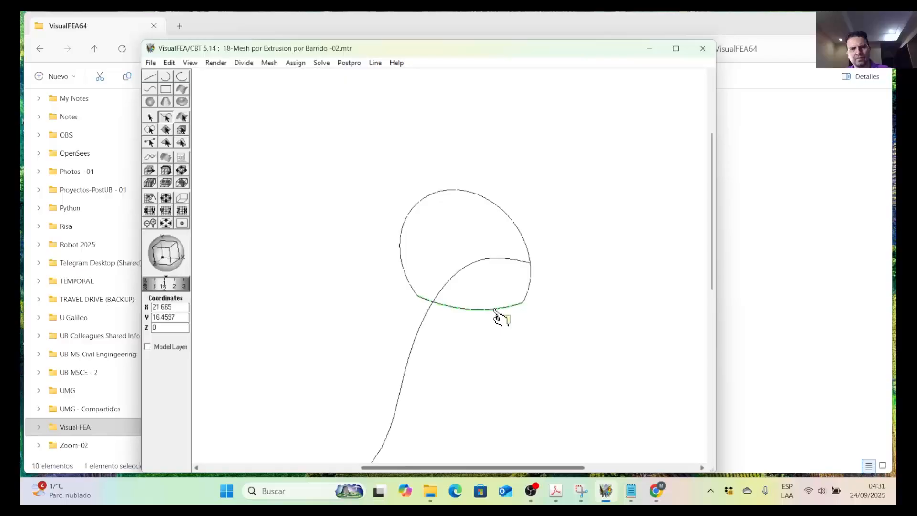
{"action": "left_click", "coordinate": [243, 63]}
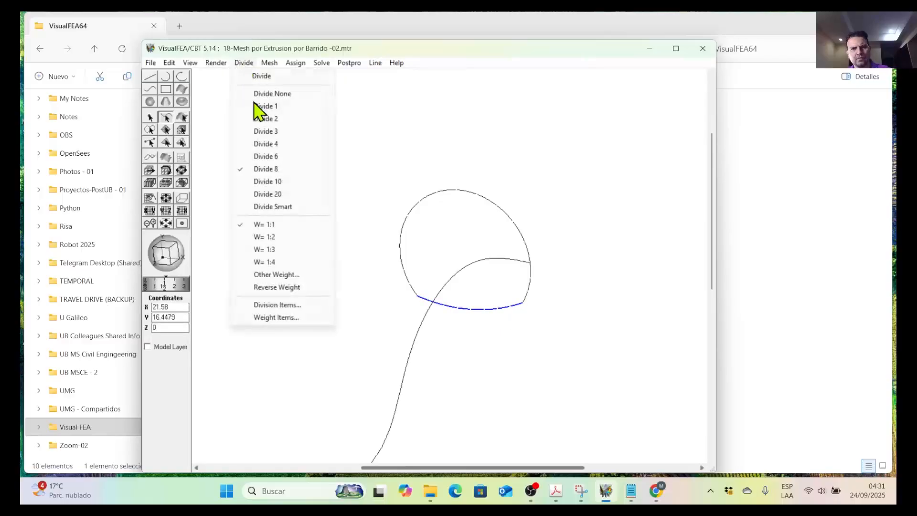
{"action": "left_click", "coordinate": [270, 157]}
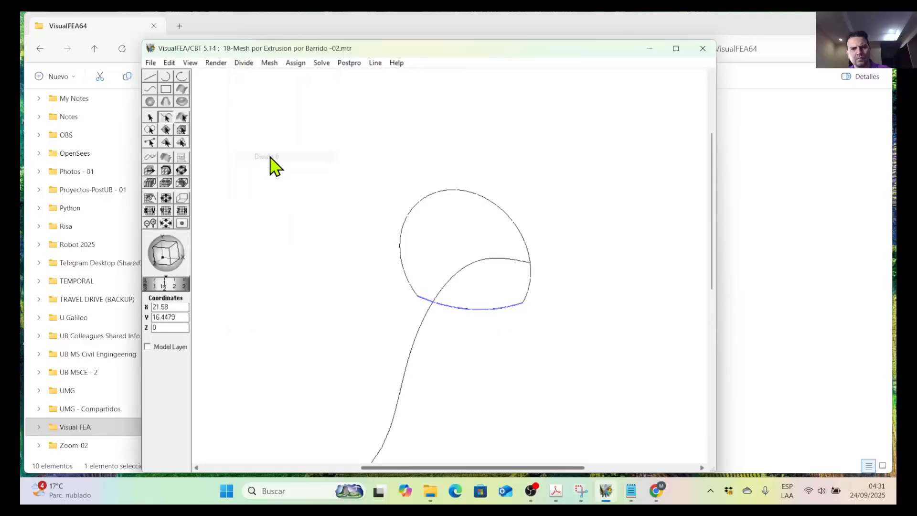
{"action": "left_click", "coordinate": [493, 331]}
Select the four curves of the closed profile and link them into a single curve with Link / Merge.
{"action": "left_click", "coordinate": [492, 316]}
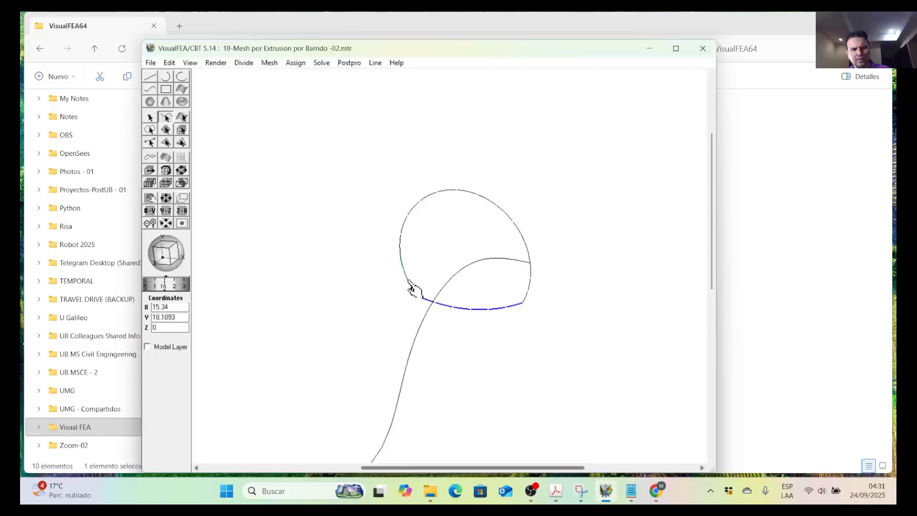
{"action": "left_click", "coordinate": [406, 226]}
{"action": "left_click", "coordinate": [405, 269]}
{"action": "left_click", "coordinate": [414, 263]}
{"action": "left_click", "coordinate": [409, 278]}
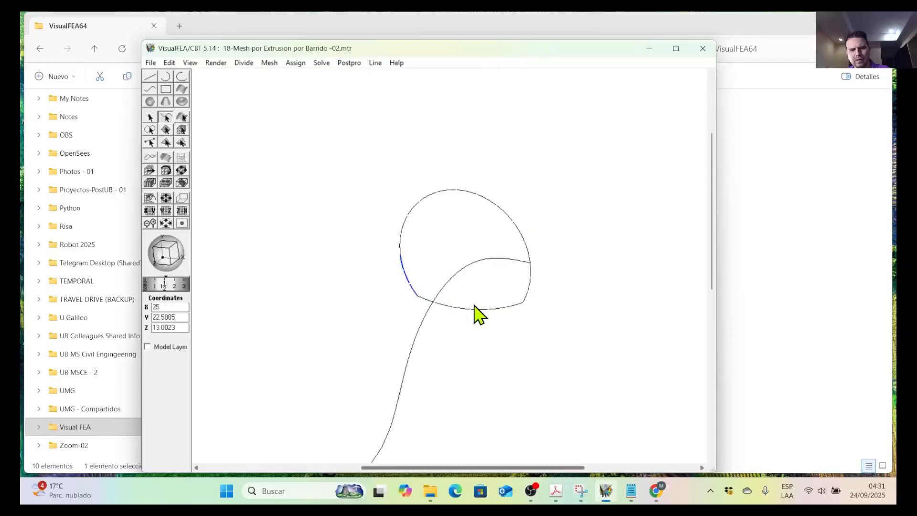
{"action": "left_click", "coordinate": [529, 294]}
{"action": "left_click", "coordinate": [505, 310]}
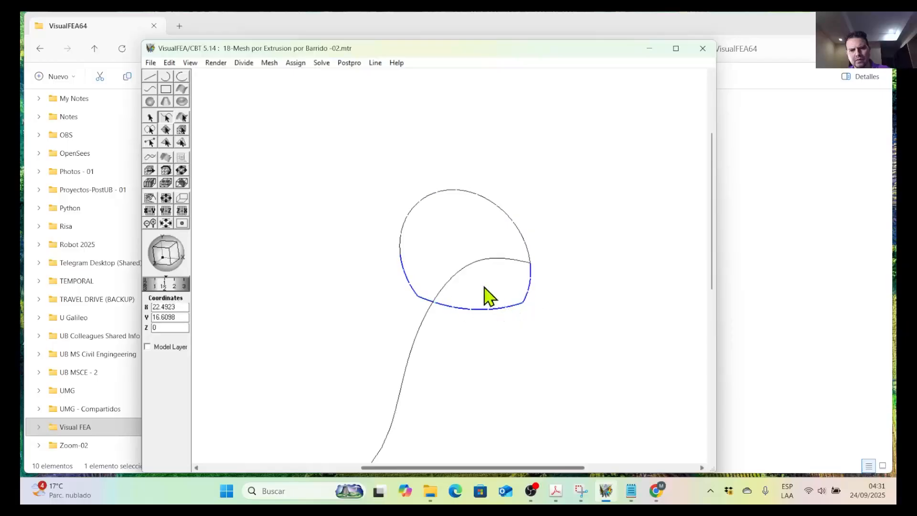
{"action": "left_click", "coordinate": [407, 222]}
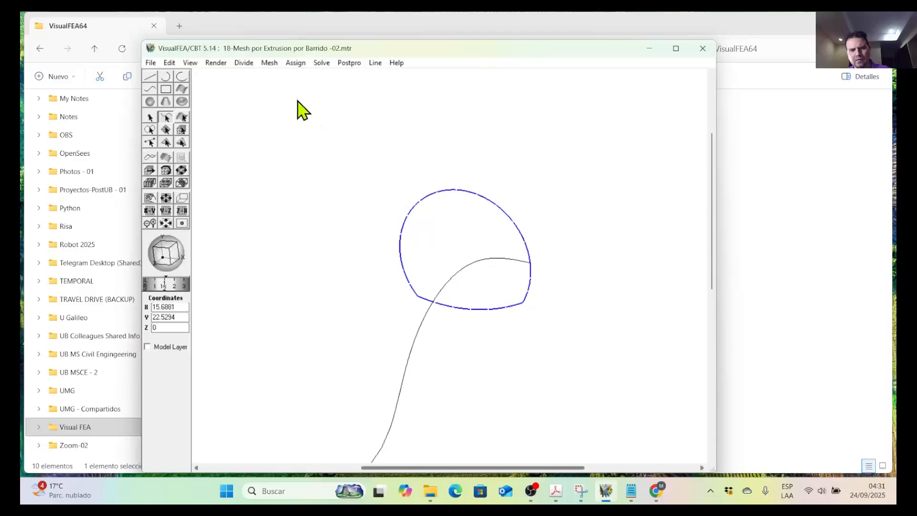
{"action": "left_click", "coordinate": [172, 64]}
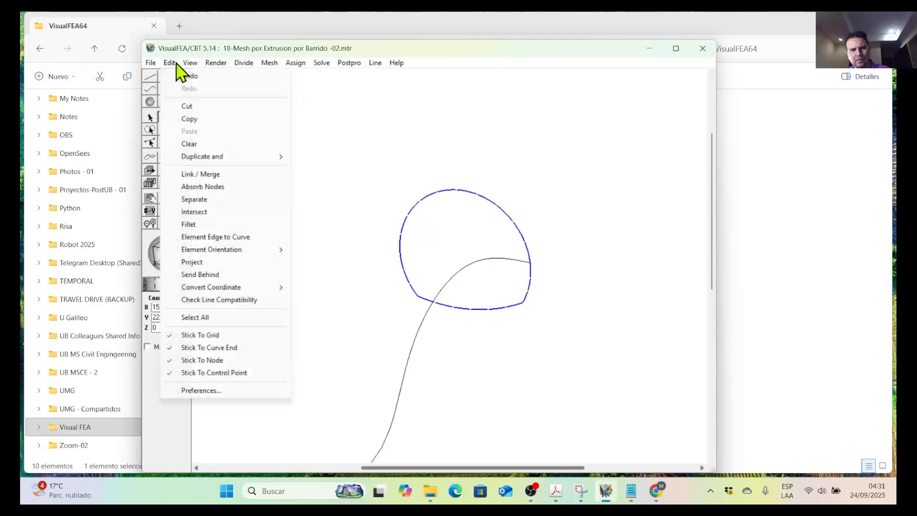
{"action": "left_click", "coordinate": [200, 174]}
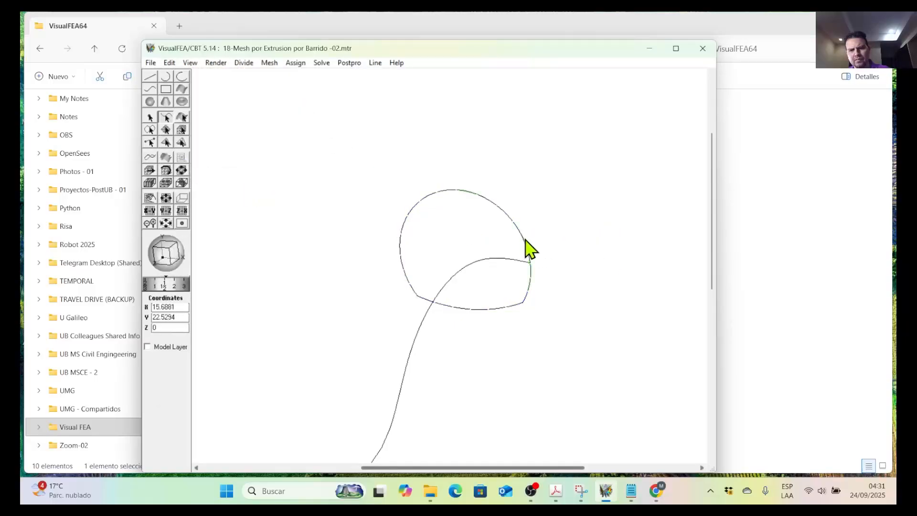
Start a Translate (Surface) mesh and set the linked closed profile as its generating curve.
{"action": "scroll", "coordinate": [505, 222], "scroll_direction": "down", "scroll_amount": 3}
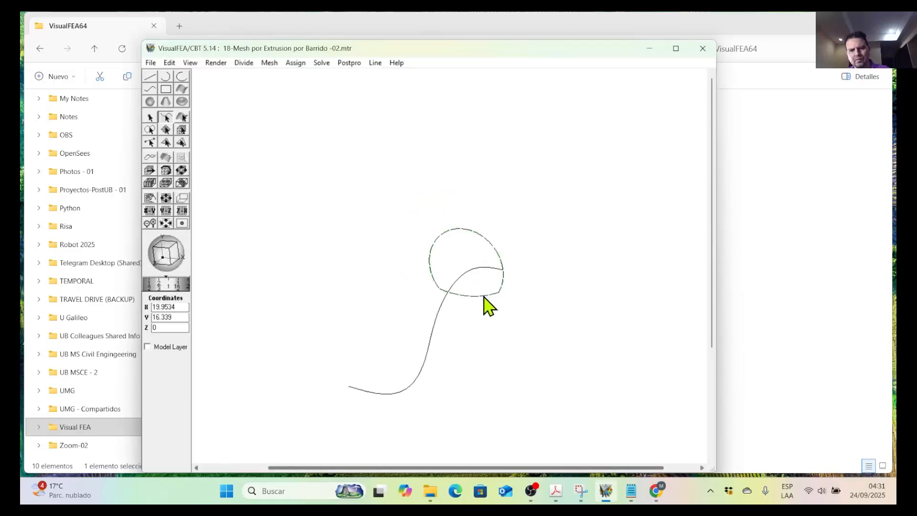
{"action": "left_click", "coordinate": [246, 63]}
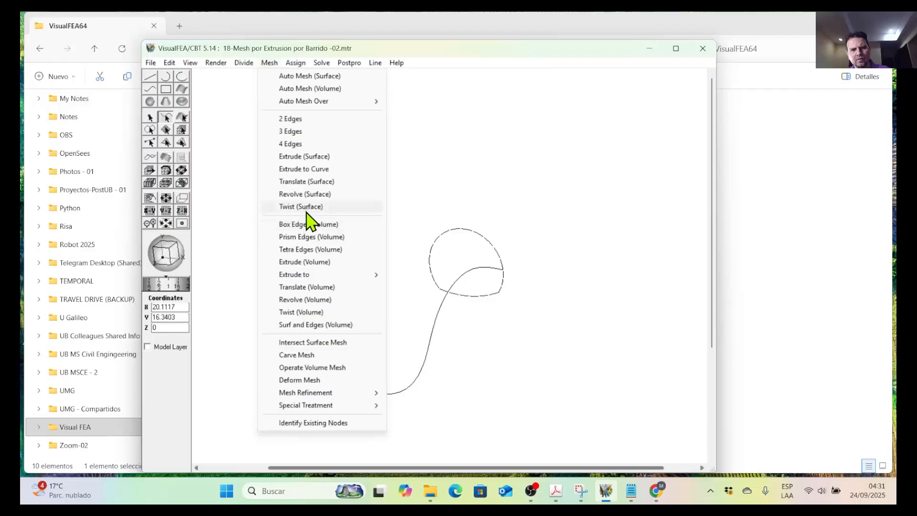
{"action": "left_click", "coordinate": [306, 183]}
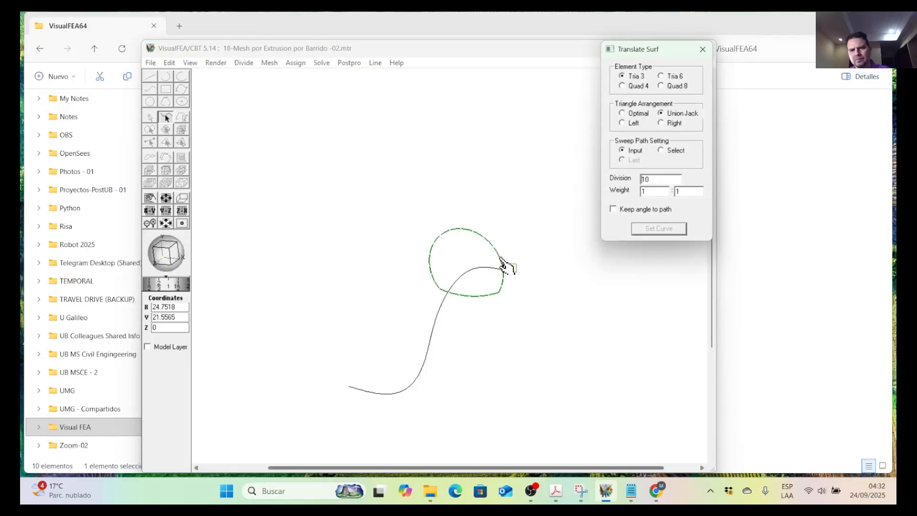
{"action": "left_click", "coordinate": [504, 266]}
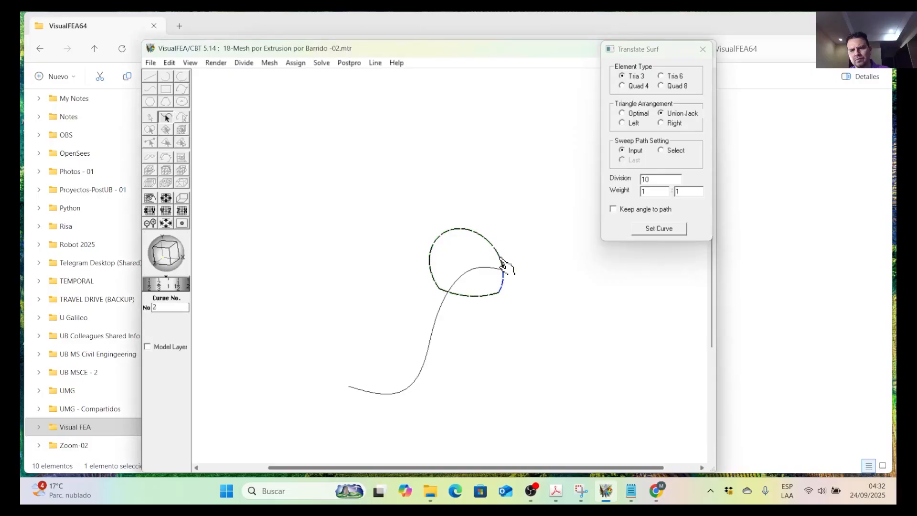
{"action": "left_click", "coordinate": [659, 229]}
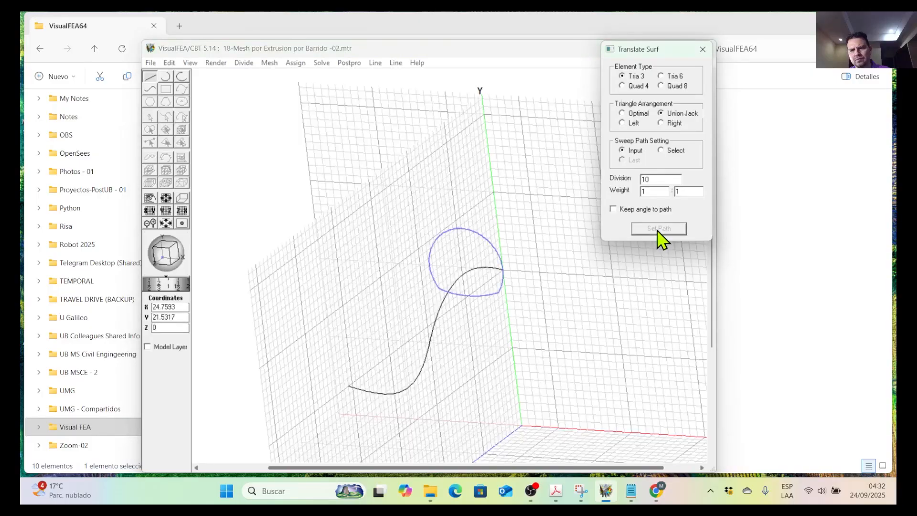
Set the translated surface mesh to 20 divisions along the path with Quad 4 elements.
{"action": "double_click", "coordinate": [644, 181]}
{"action": "type", "text": "20"}
{"action": "left_click", "coordinate": [639, 87]}
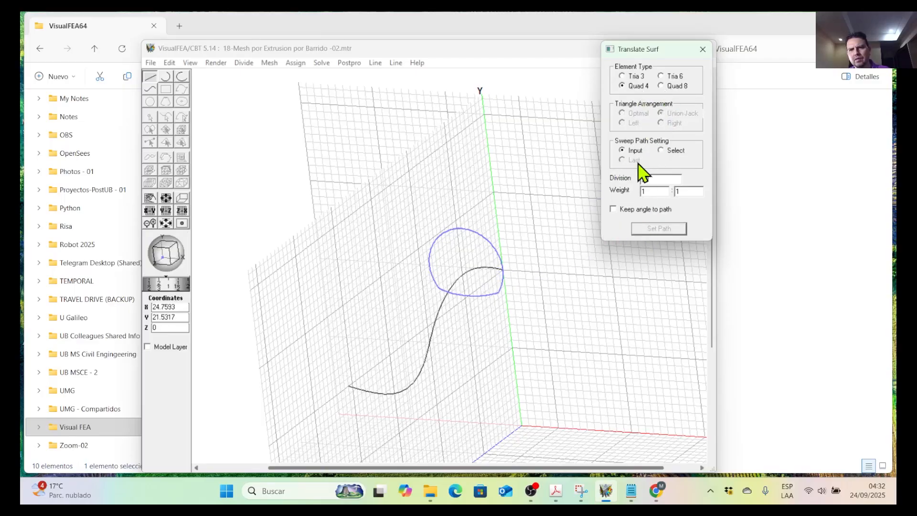
Switch the sweep path setting to Select, pick the wavy curve as path and generate the swept surface mesh.
{"action": "left_click", "coordinate": [663, 151]}
{"action": "left_click", "coordinate": [481, 272]}
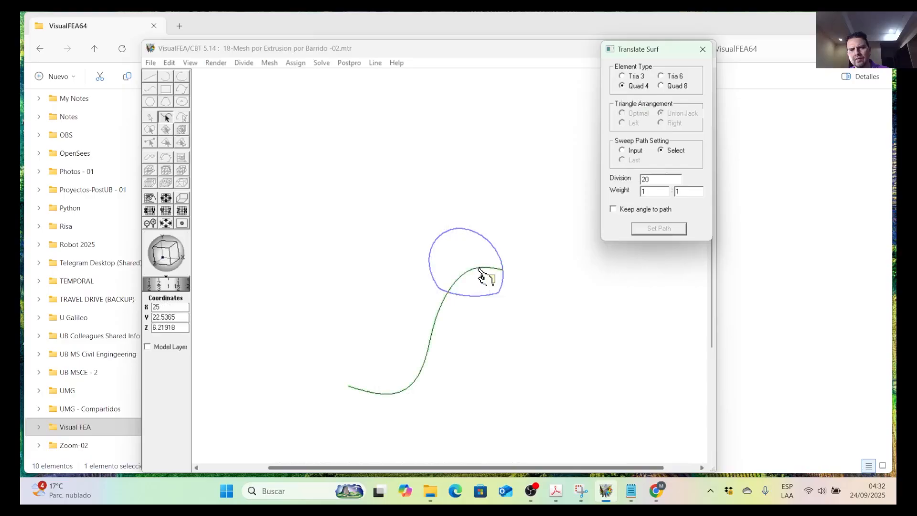
{"action": "left_click", "coordinate": [639, 232]}
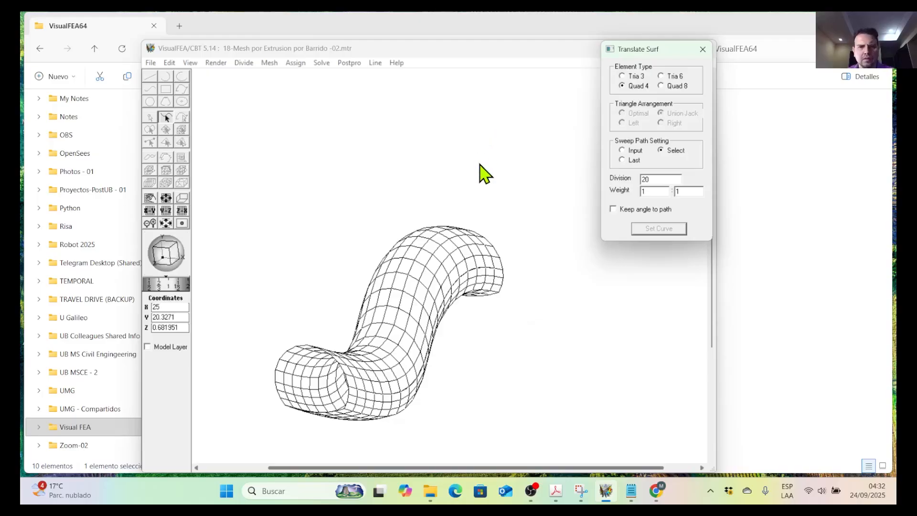
{"action": "scroll", "coordinate": [480, 164], "scroll_direction": "down", "scroll_amount": 2}
{"action": "middle_click_drag", "start_coordinate": [449, 373], "coordinate": [432, 364]}
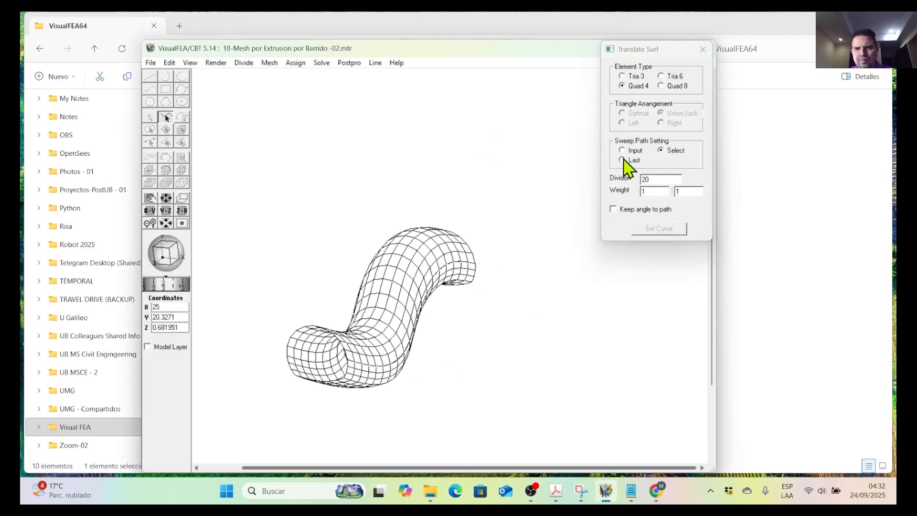
Close the Translate Surf settings and save the model as a new file named 18-Mesh por Extrusion por Barrido -02-A.
{"action": "left_click", "coordinate": [703, 48]}
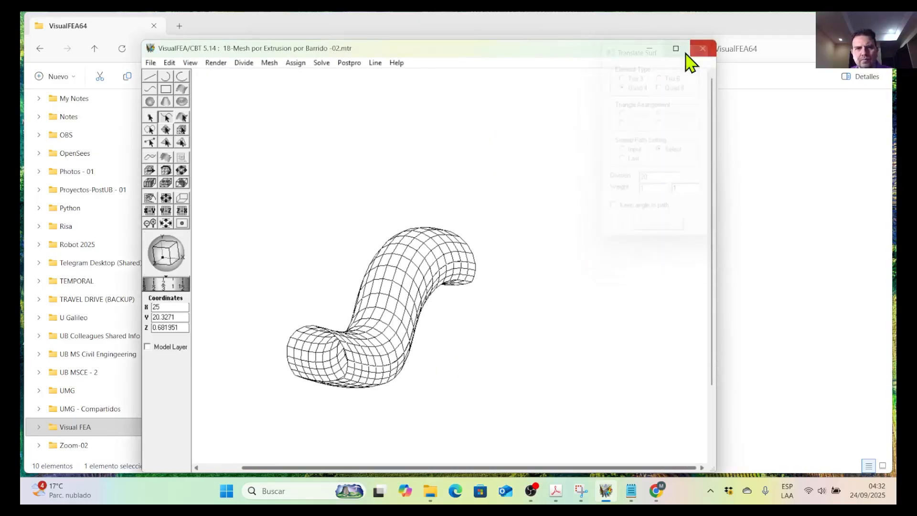
{"action": "left_click", "coordinate": [151, 63]}
{"action": "left_click", "coordinate": [185, 158]}
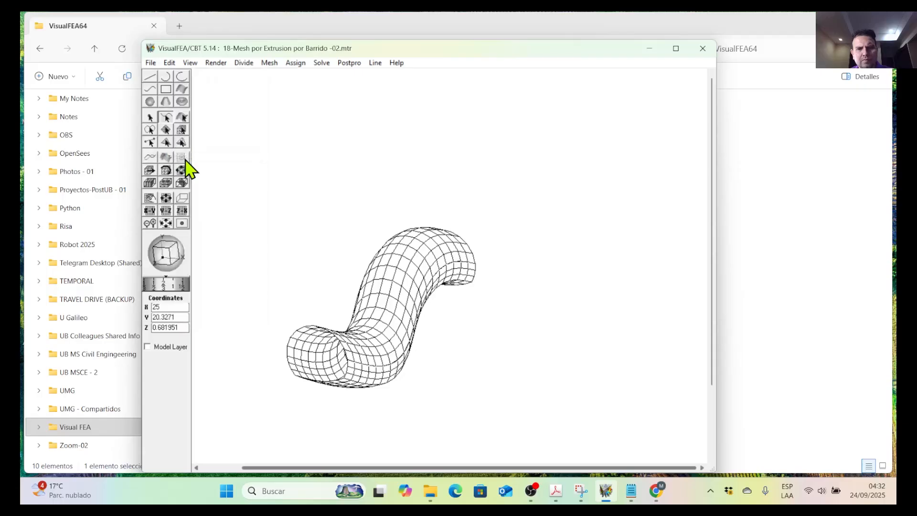
{"action": "left_click", "coordinate": [334, 261]}
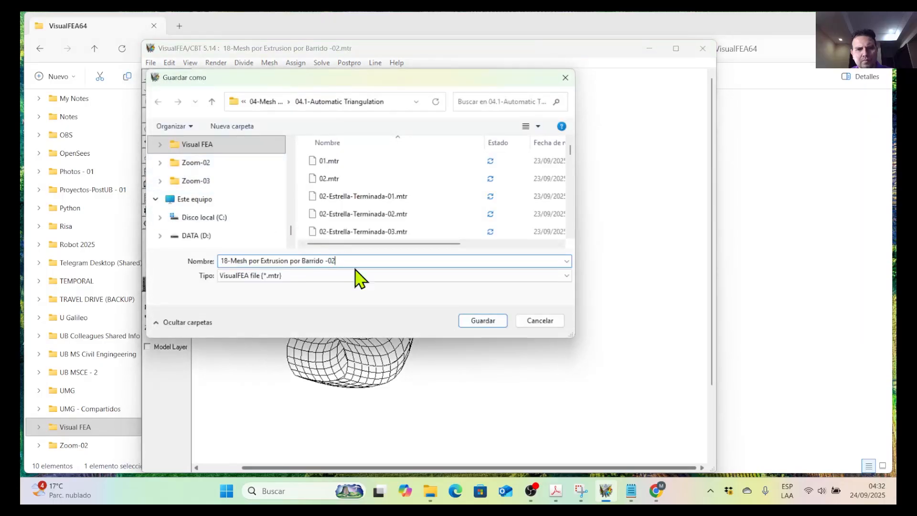
{"action": "type", "text": "-"}
{"action": "type", "text": "B"}
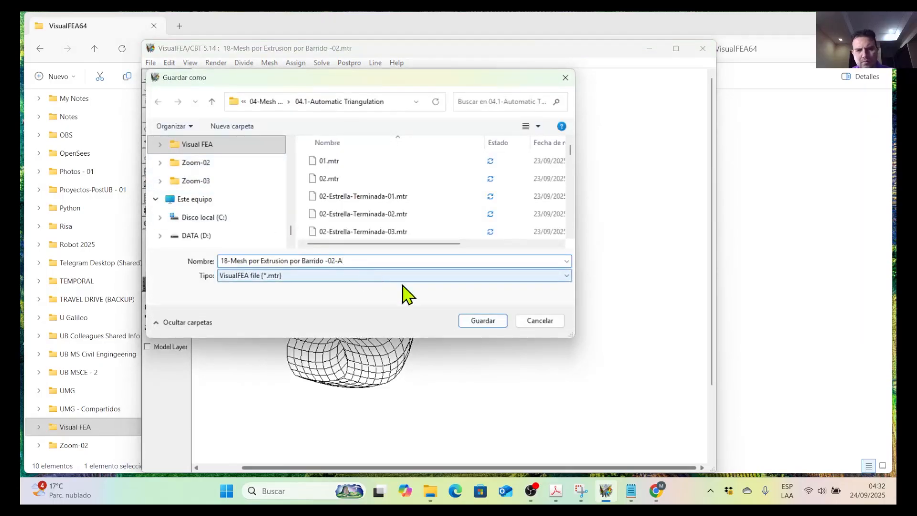
{"action": "left_click", "coordinate": [500, 321]}
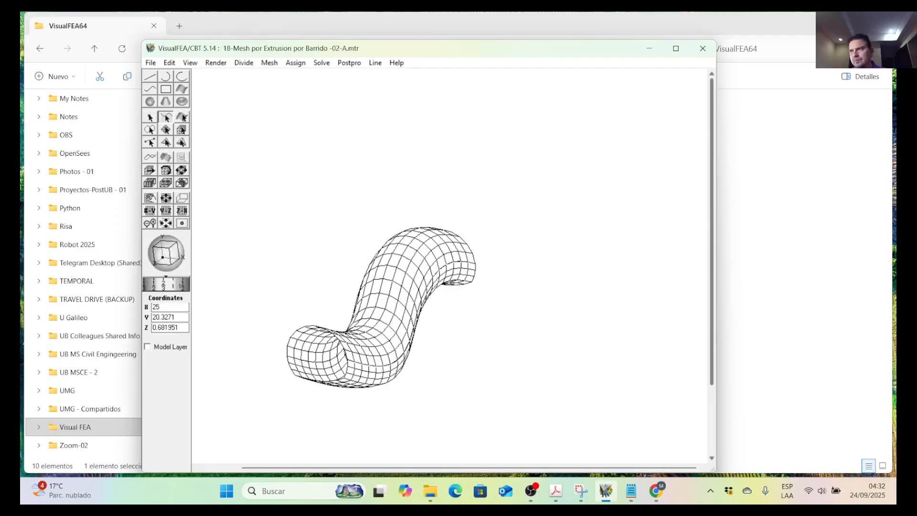
Switch to the mesh generation PDF in Adobe Acrobat Pro and go on to the section on generating mesh by revolution.
{"action": "key", "text": "alt+Tab"}
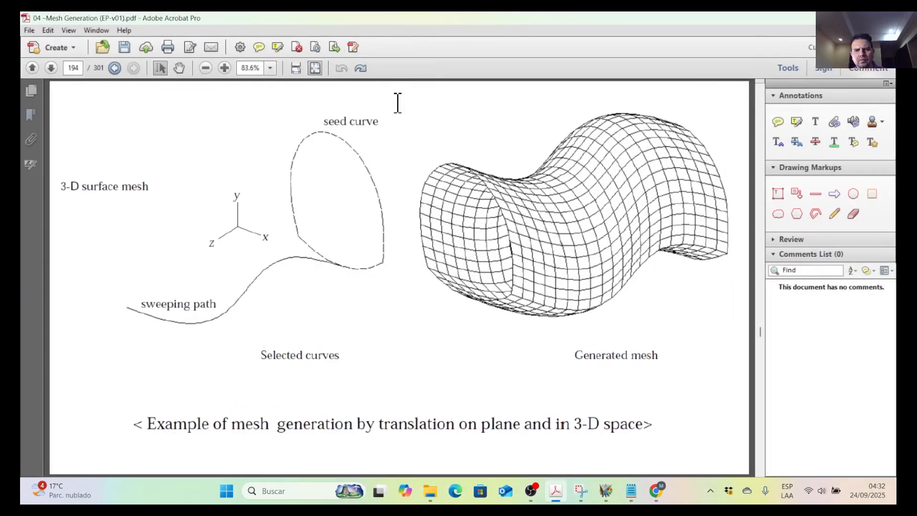
{"action": "scroll", "coordinate": [397, 103], "scroll_direction": "down", "scroll_amount": 1}
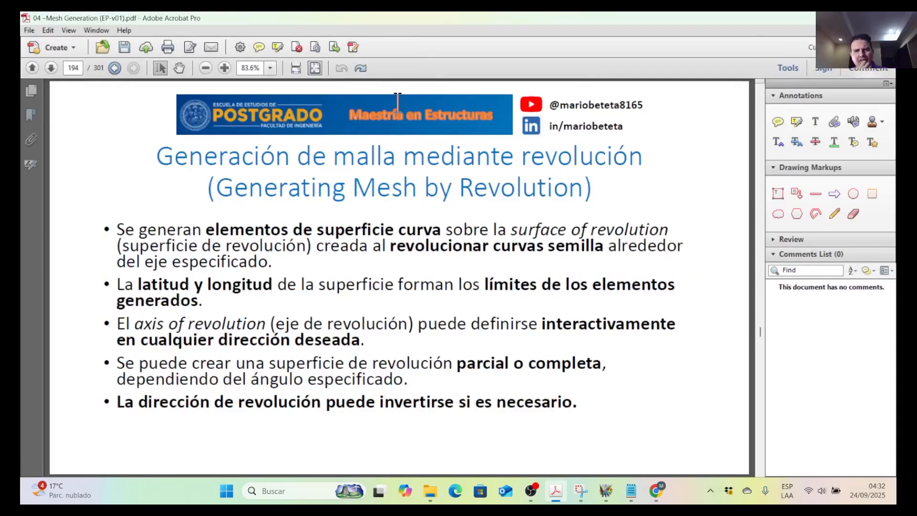
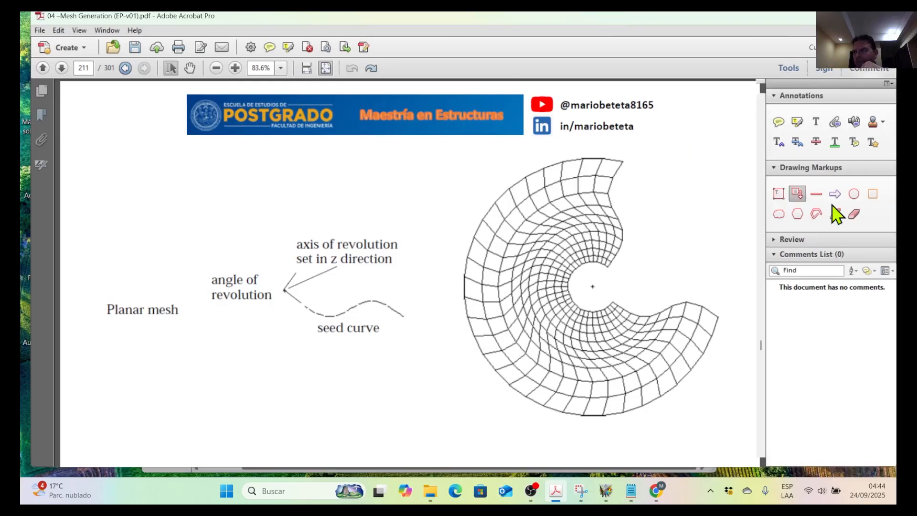
Switch back to VisualFEA and create a new project with Shell as the structural analysis type.
{"action": "left_click", "coordinate": [153, 64]}
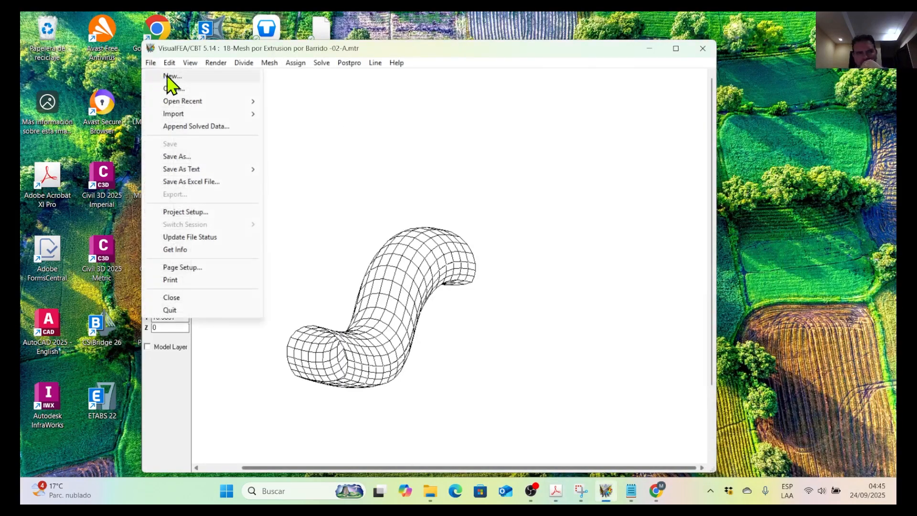
{"action": "left_click", "coordinate": [170, 76]}
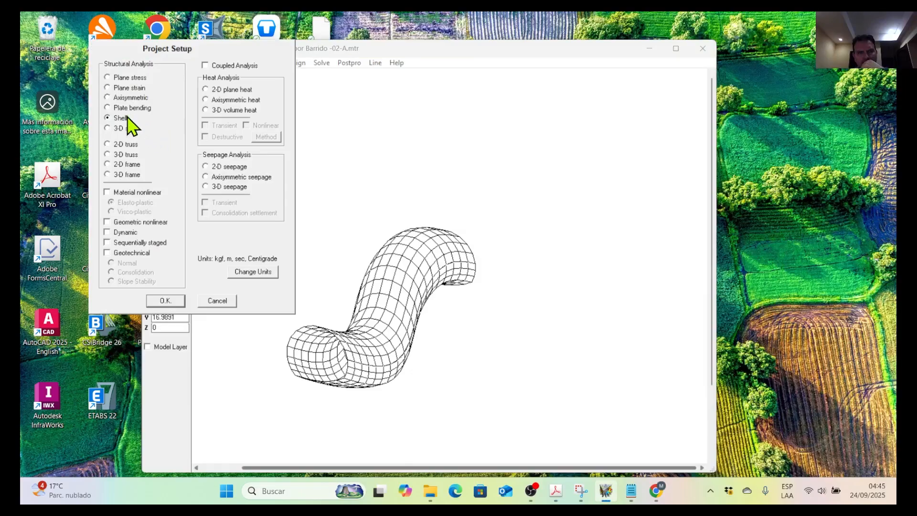
{"action": "left_click", "coordinate": [165, 302]}
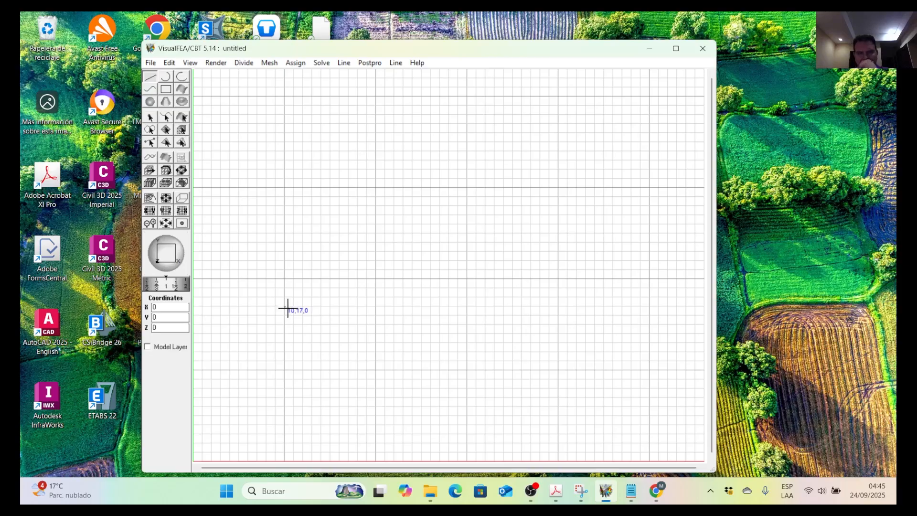
Save the empty project under the file name 19-Mesh por Revolucion -01A.mtr, basing the name on the last saved file.
{"action": "left_click", "coordinate": [152, 64]}
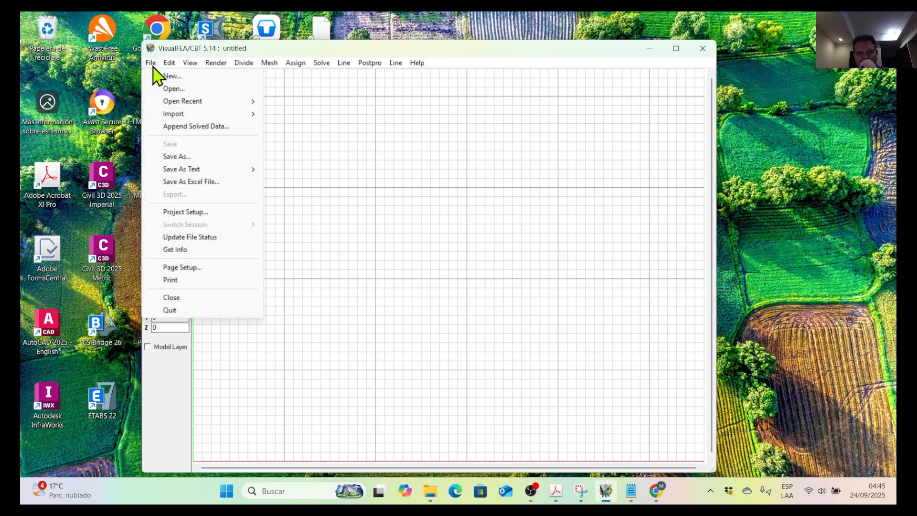
{"action": "left_click", "coordinate": [177, 156]}
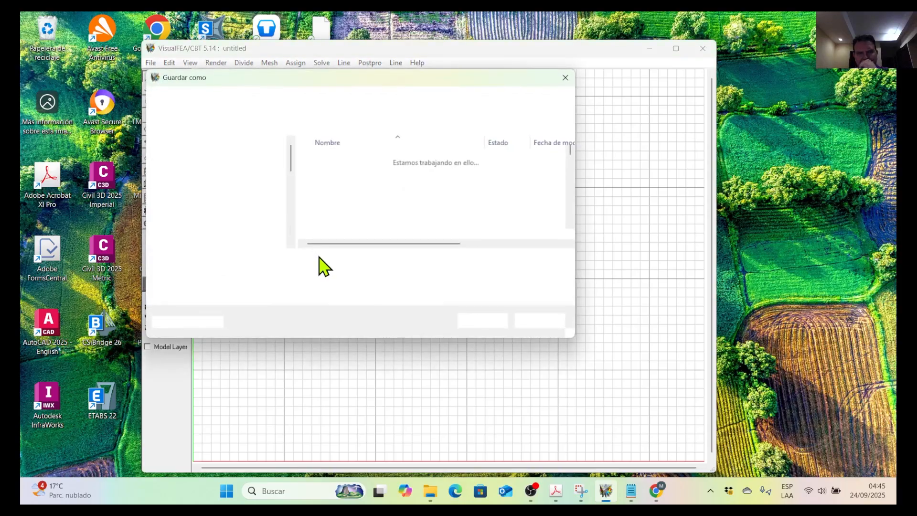
{"action": "scroll", "coordinate": [335, 225], "scroll_direction": "down", "scroll_amount": 6}
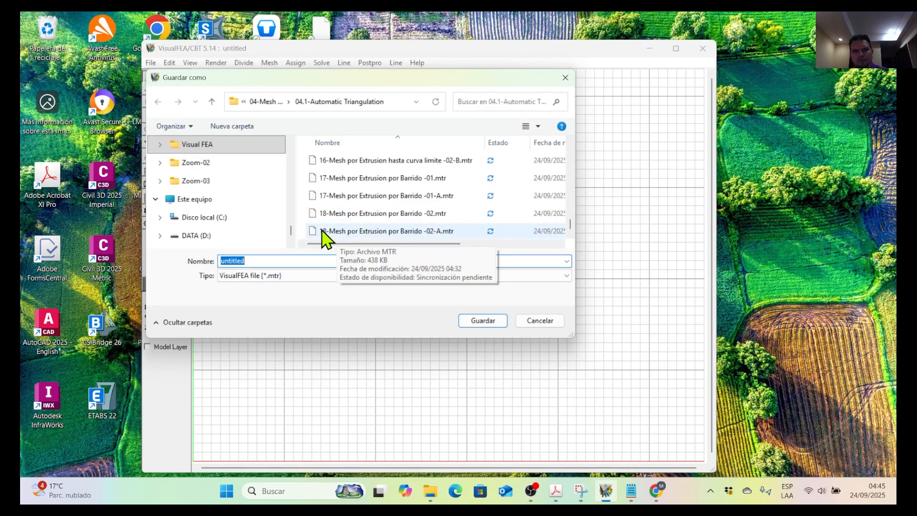
{"action": "left_click", "coordinate": [325, 235]}
{"action": "left_click", "coordinate": [224, 262]}
{"action": "left_click", "coordinate": [224, 262]}
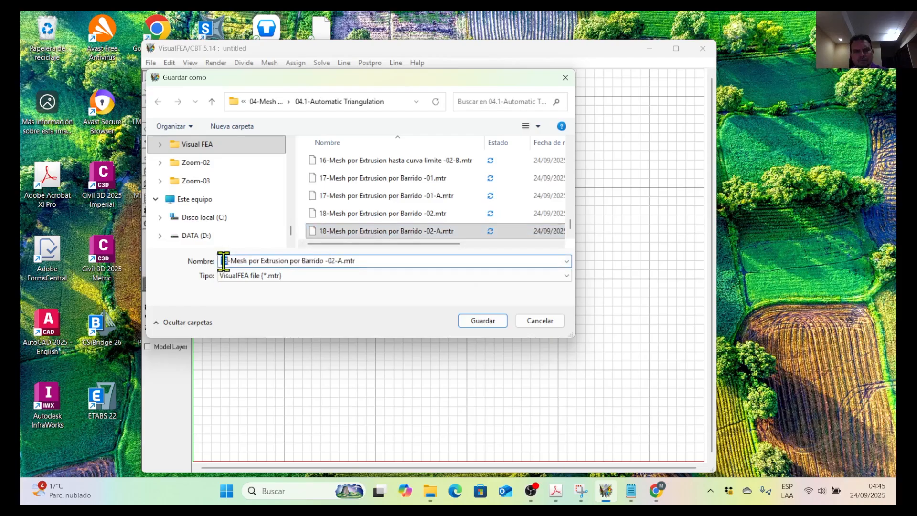
{"action": "key", "text": "Delete"}
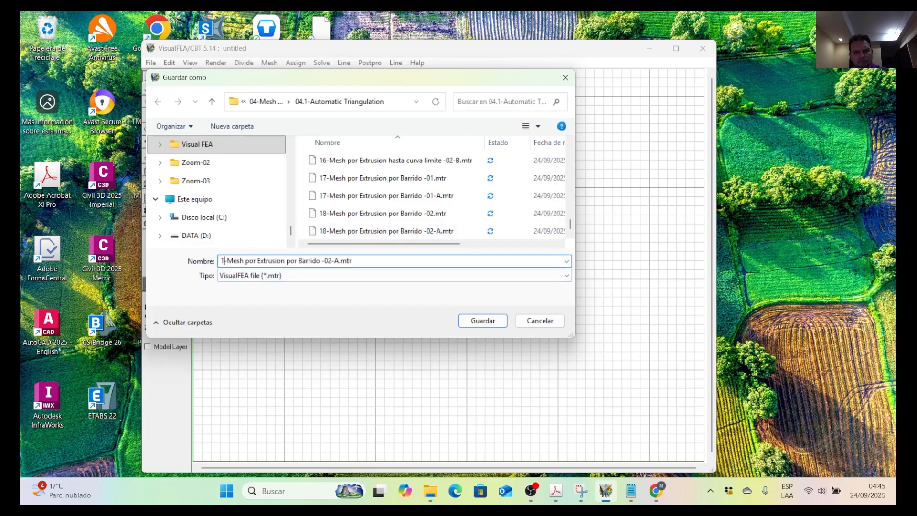
{"action": "type", "text": "9"}
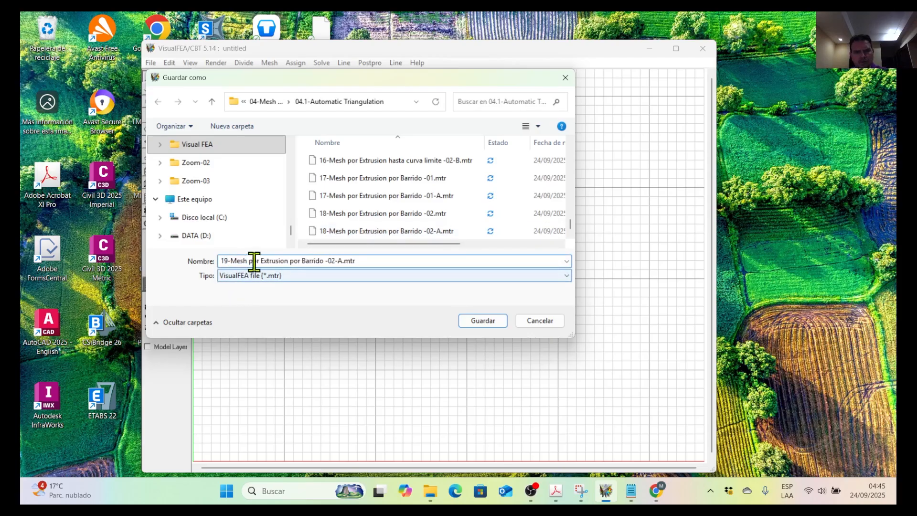
{"action": "left_click_drag", "start_coordinate": [260, 261], "coordinate": [323, 260]}
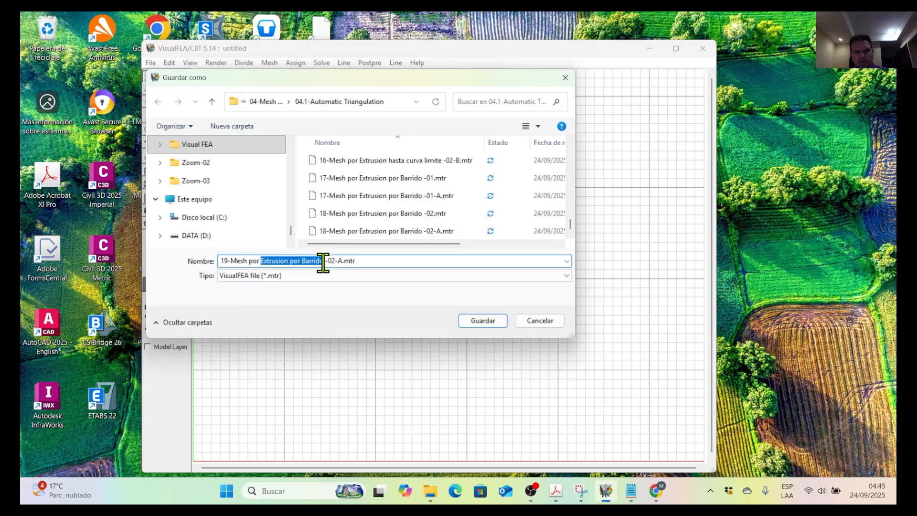
{"action": "type", "text": "Revolucion -0"}
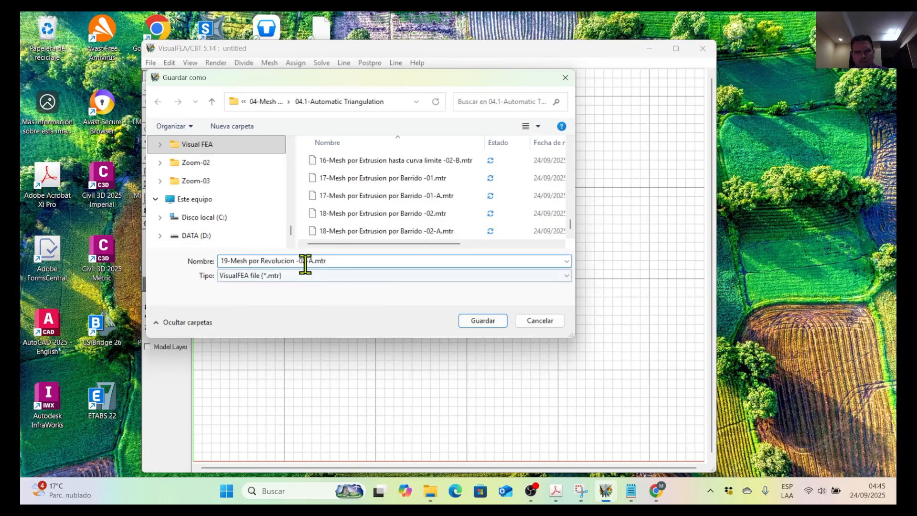
{"action": "type", "text": "1"}
{"action": "left_click", "coordinate": [478, 320]}
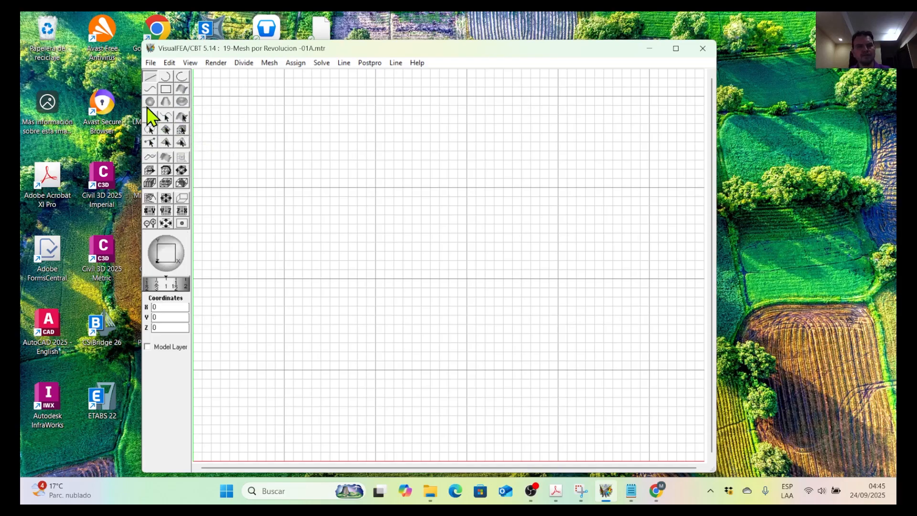
Draw a wavy seed curve through the grid points (20,20), (25,17), (32,20) and (38,18).
{"action": "left_click", "coordinate": [150, 90]}
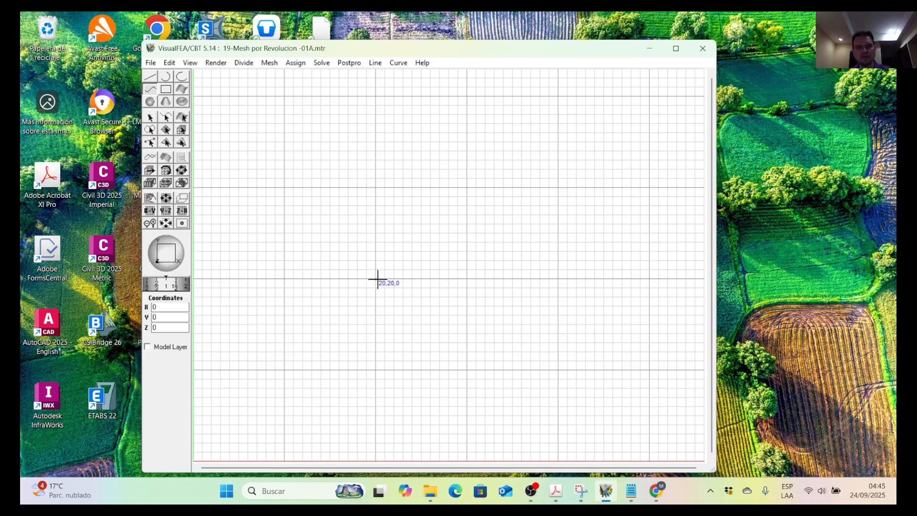
{"action": "left_click", "coordinate": [421, 307]}
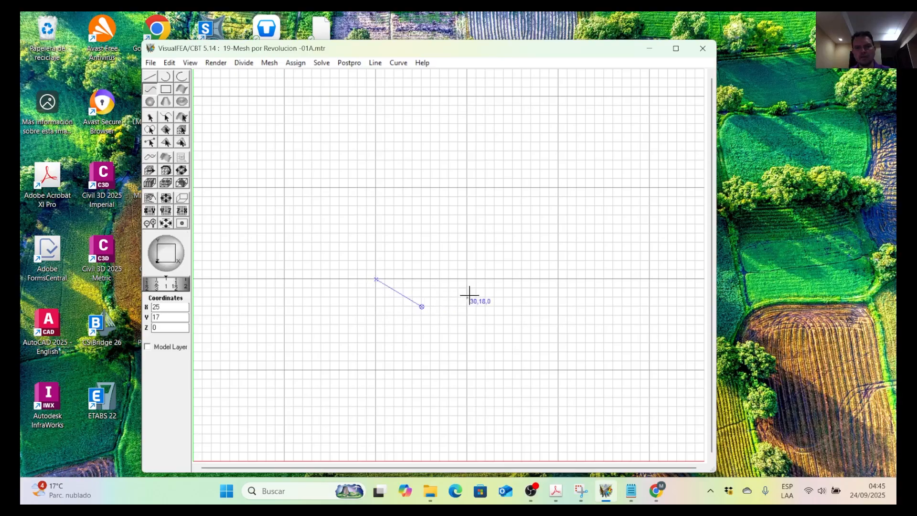
{"action": "left_click", "coordinate": [487, 280]}
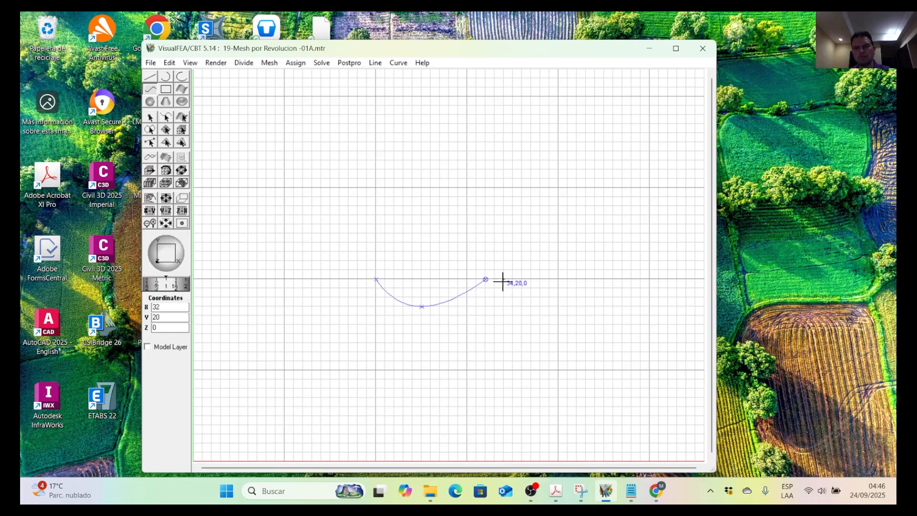
{"action": "left_click", "coordinate": [540, 298]}
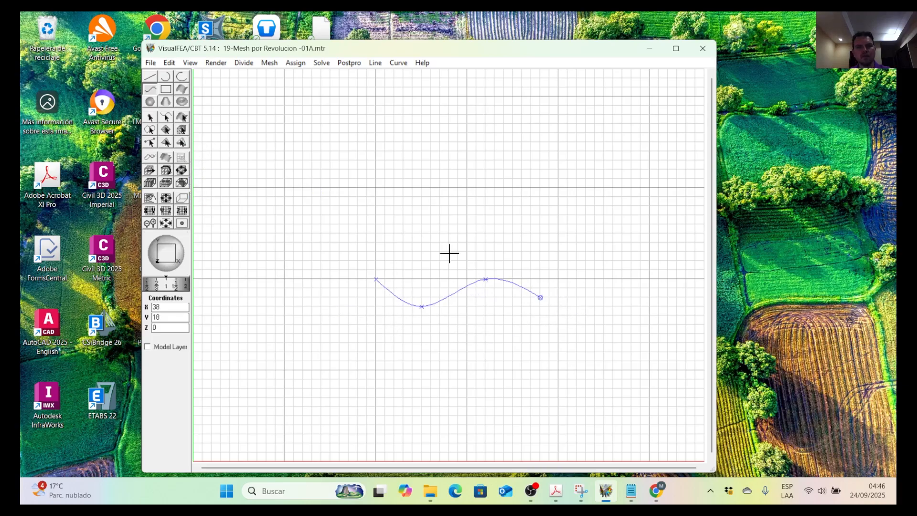
{"action": "scroll", "coordinate": [476, 285], "scroll_direction": "down", "scroll_amount": 3}
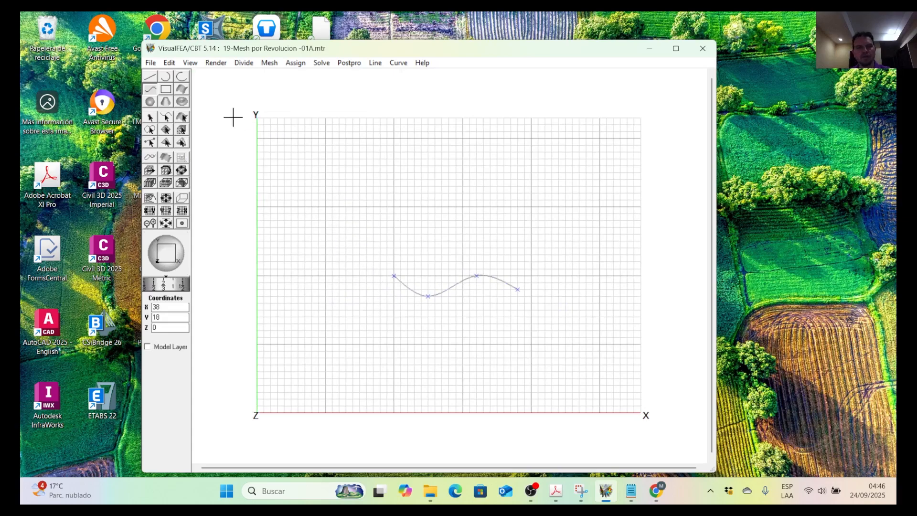
{"action": "scroll", "coordinate": [352, 268], "scroll_direction": "down", "scroll_amount": 3}
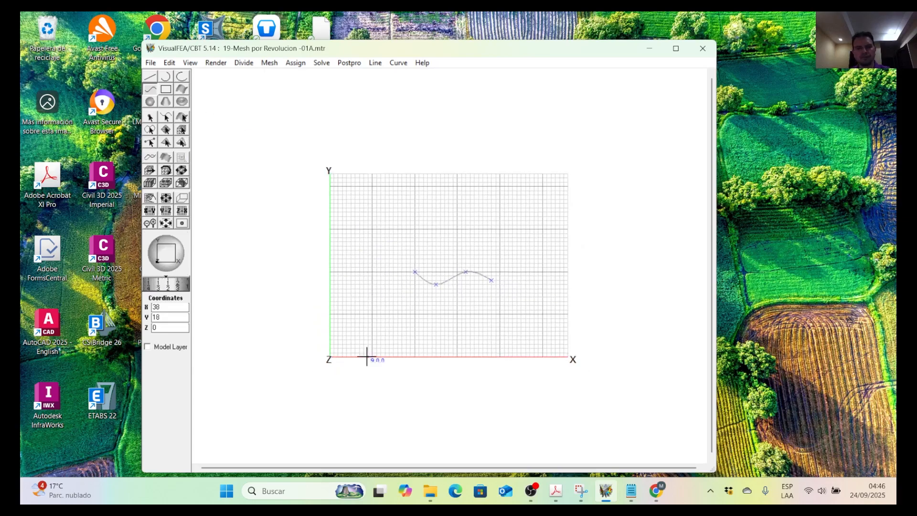
{"action": "scroll", "coordinate": [402, 284], "scroll_direction": "up", "scroll_amount": 2}
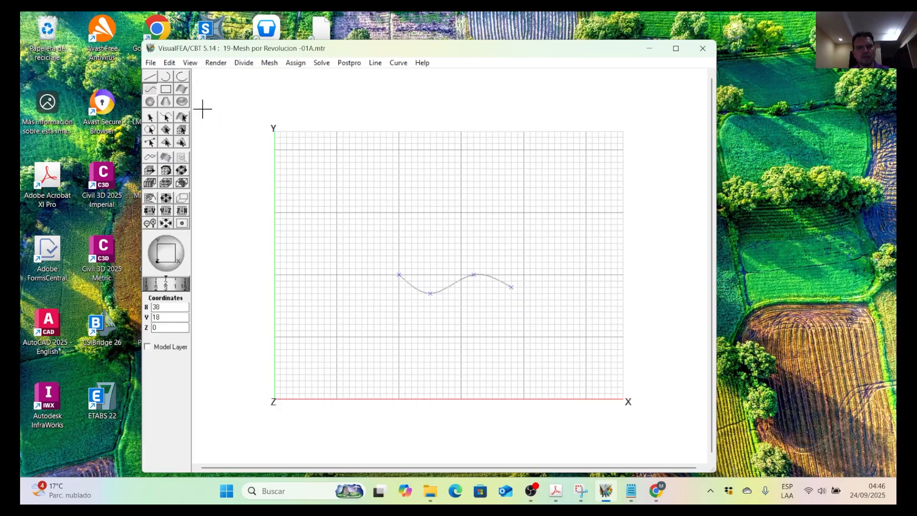
Move the wavy curve by an offset of -20 in Z using duplicate and move with the original deleted.
{"action": "left_click", "coordinate": [165, 117]}
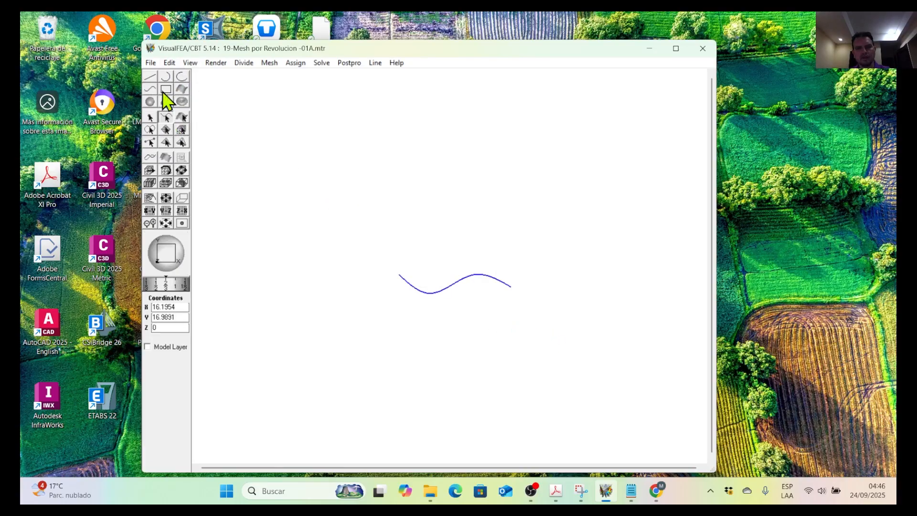
{"action": "left_click", "coordinate": [169, 62]}
{"action": "mouse_move", "coordinate": [202, 158]}
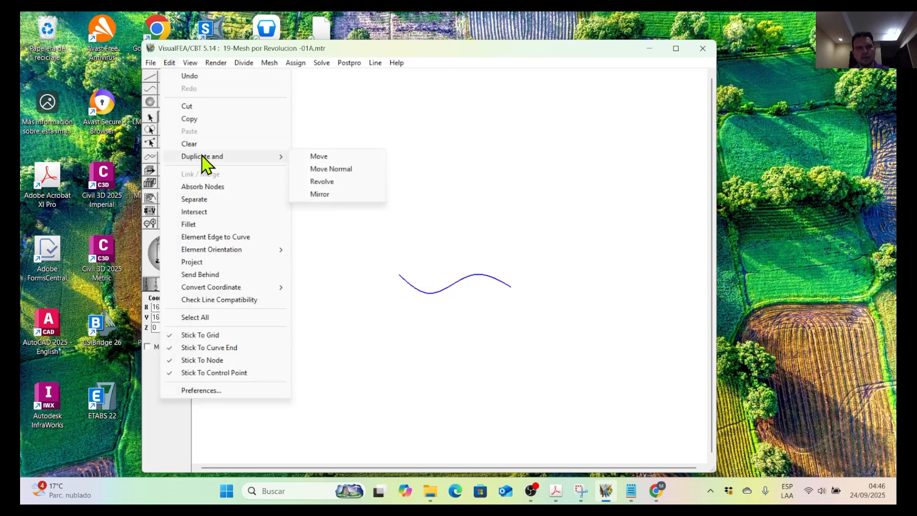
{"action": "left_click", "coordinate": [335, 157]}
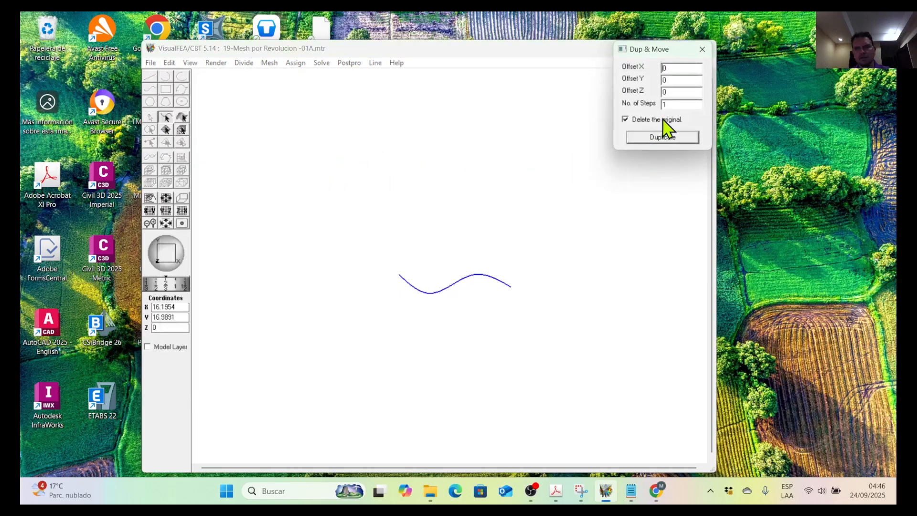
{"action": "left_click_drag", "start_coordinate": [676, 94], "coordinate": [644, 95]}
{"action": "left_click", "coordinate": [675, 138]}
{"action": "left_click", "coordinate": [706, 51]}
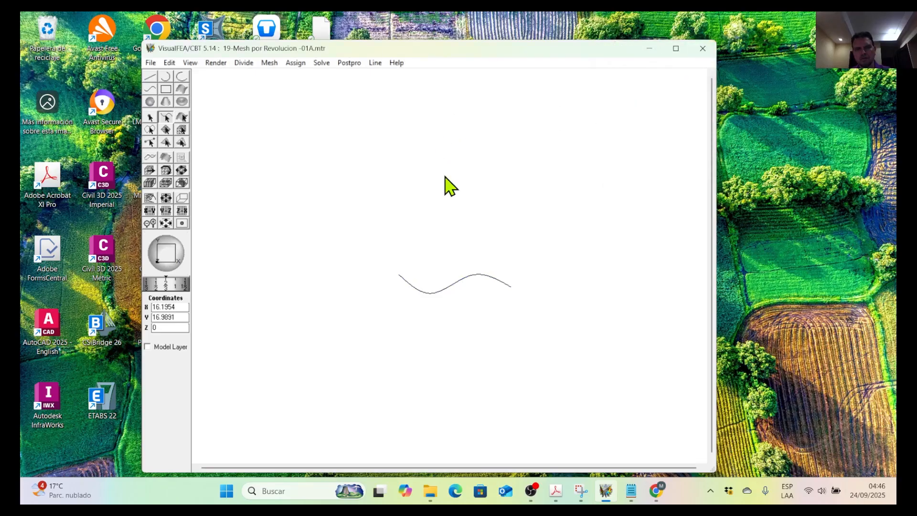
Try to undo the wavy curve's move in Z.
{"action": "left_click", "coordinate": [150, 77]}
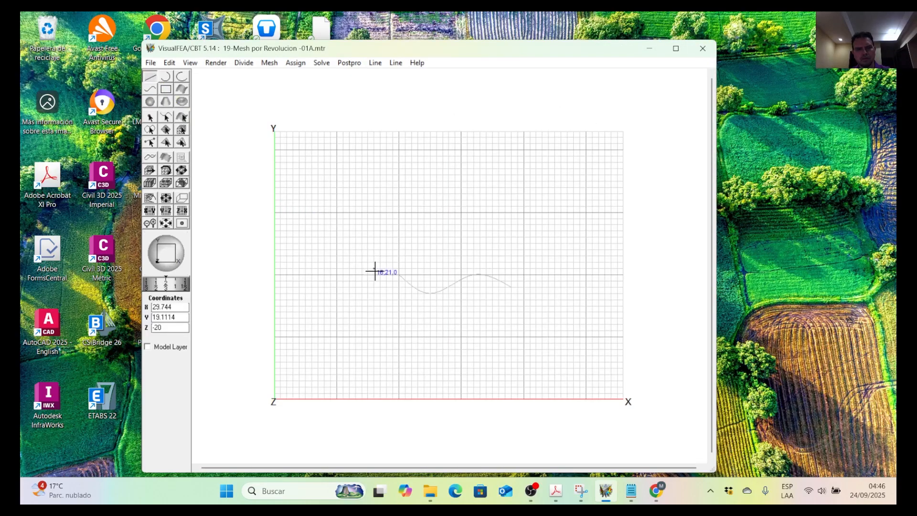
{"action": "key", "text": "ctrl+z"}
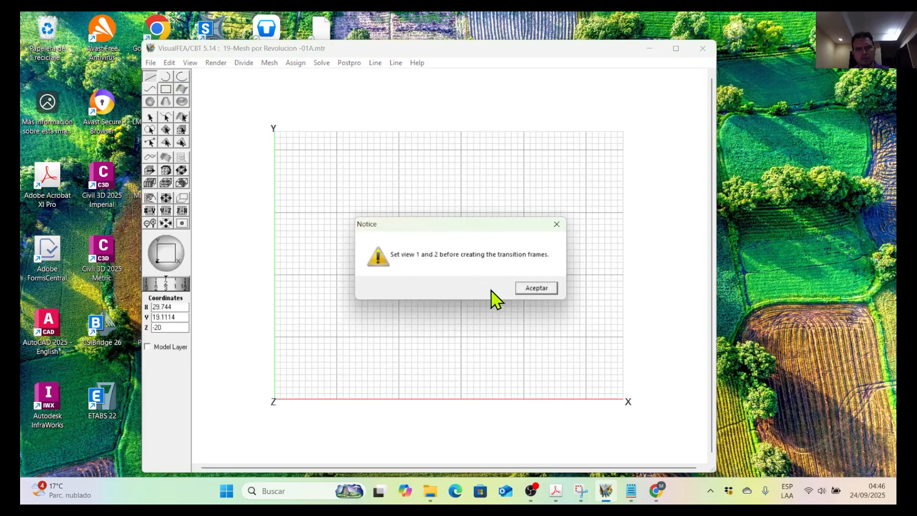
{"action": "left_click", "coordinate": [536, 288]}
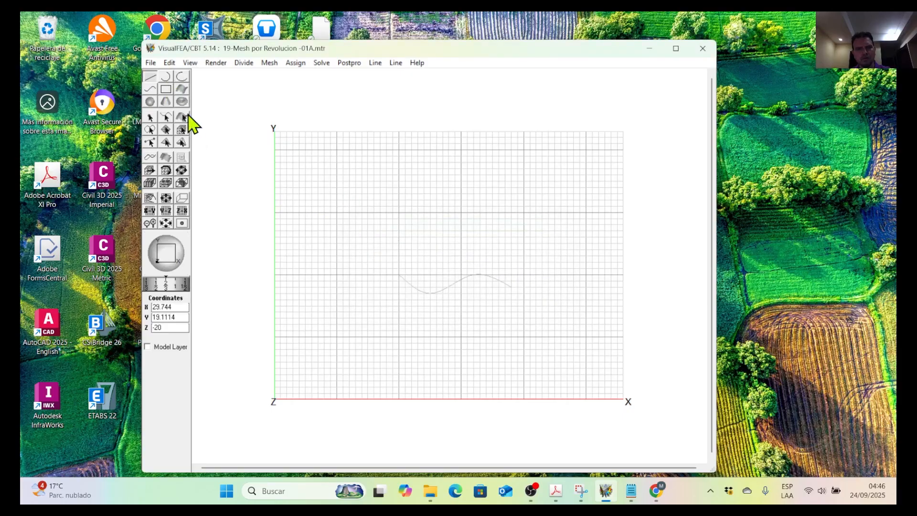
{"action": "left_click", "coordinate": [170, 62]}
{"action": "left_click", "coordinate": [201, 108]}
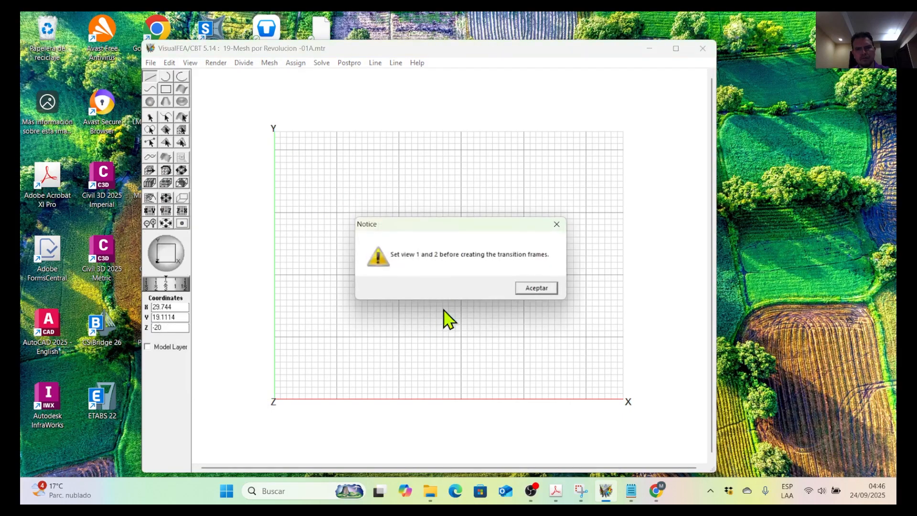
{"action": "left_click", "coordinate": [536, 288]}
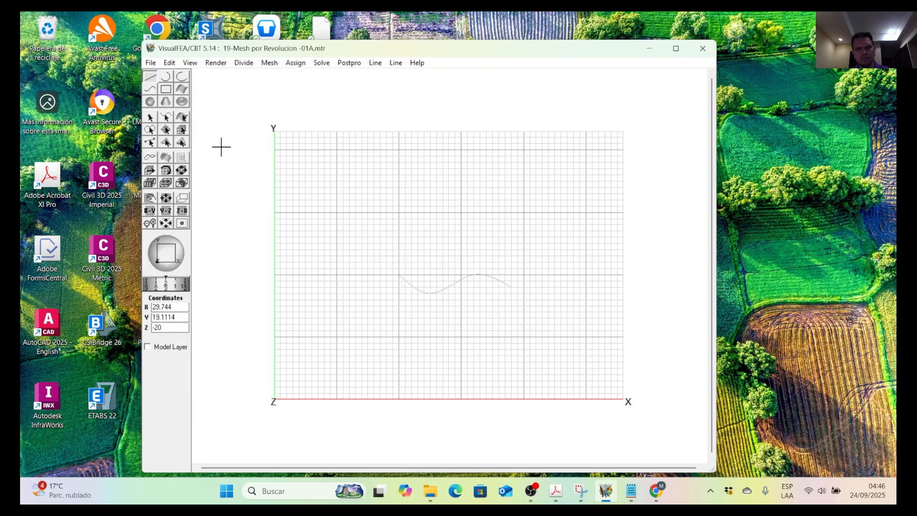
Select the wavy curve and delete it.
{"action": "left_click", "coordinate": [166, 118]}
{"action": "left_click_drag", "start_coordinate": [342, 217], "coordinate": [514, 331]}
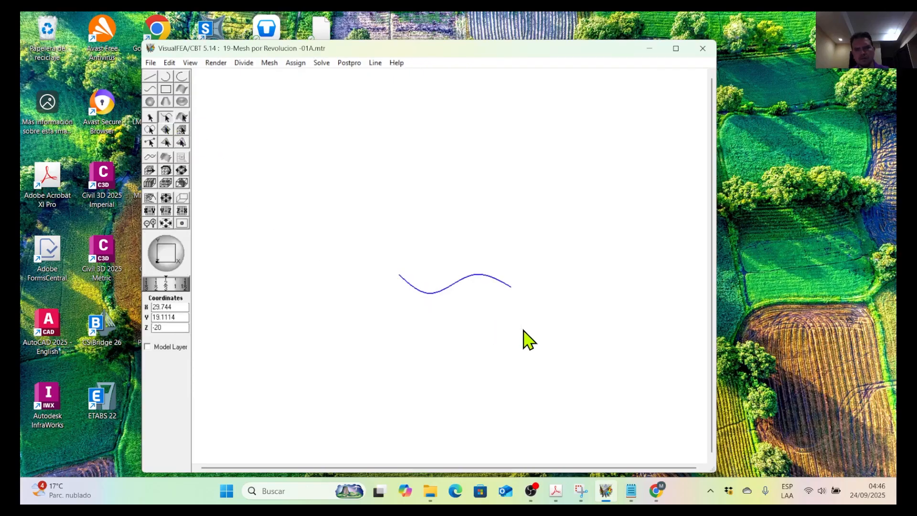
{"action": "key", "text": "Delete"}
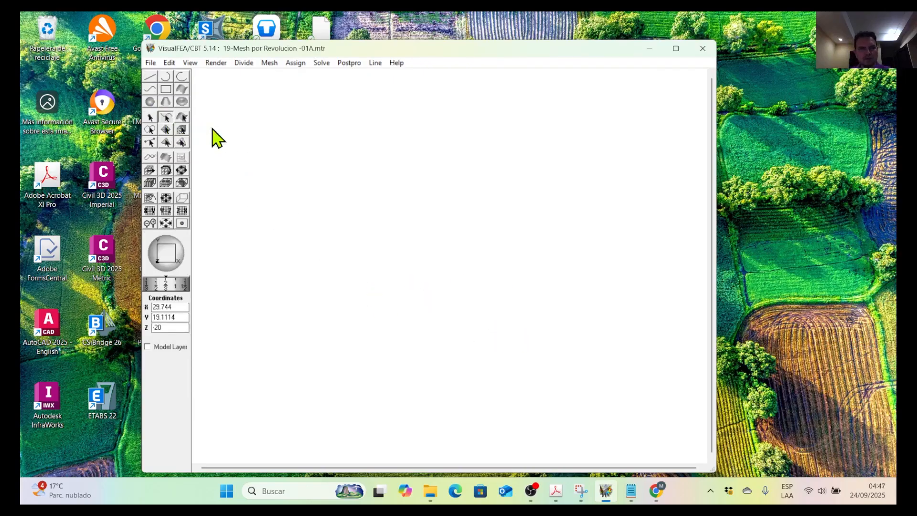
Stretch the XY drawing grid downward past the X axis so it covers negative Y coordinates.
{"action": "left_click", "coordinate": [156, 82]}
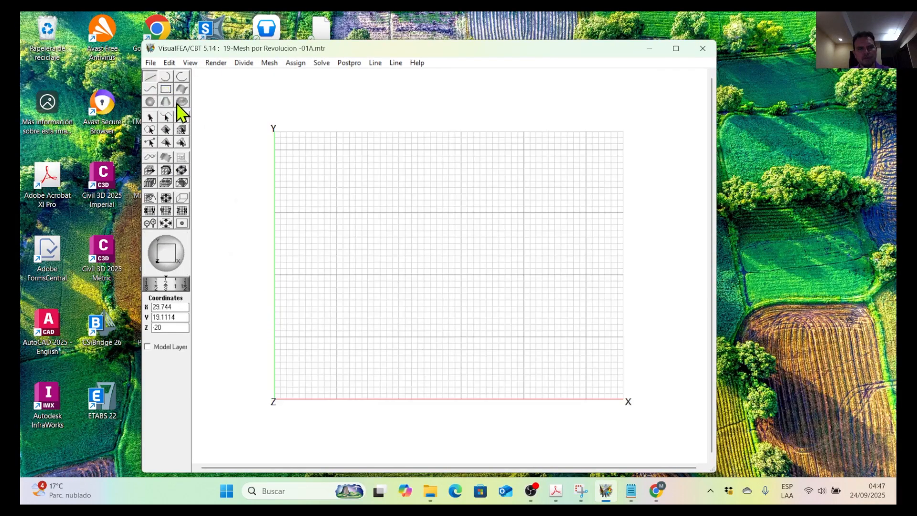
{"action": "left_click", "coordinate": [150, 88]}
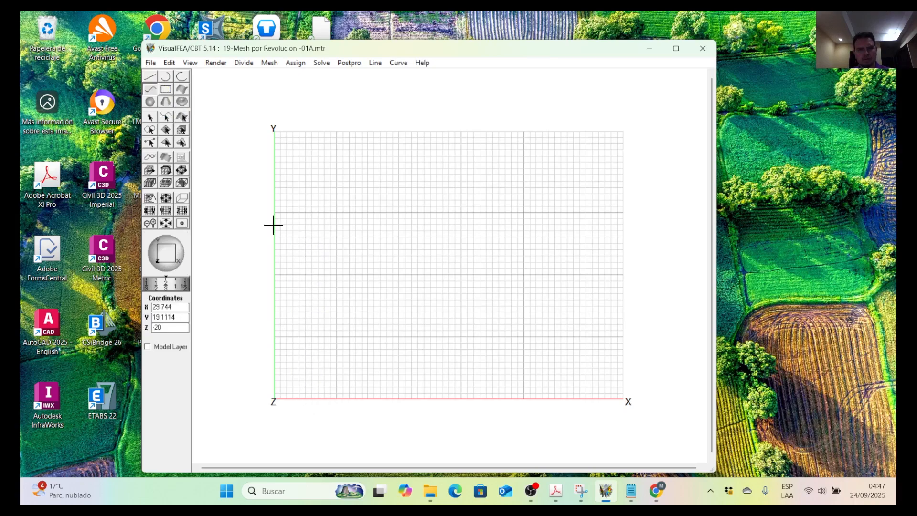
{"action": "left_click", "coordinate": [165, 199]}
{"action": "left_click_drag", "start_coordinate": [379, 394], "coordinate": [379, 455]}
{"action": "left_click_drag", "start_coordinate": [391, 377], "coordinate": [397, 454]}
{"action": "scroll", "coordinate": [378, 385], "scroll_direction": "up", "scroll_amount": 2}
{"action": "scroll", "coordinate": [375, 369], "scroll_direction": "down", "scroll_amount": 4}
{"action": "scroll", "coordinate": [383, 350], "scroll_direction": "up", "scroll_amount": 6}
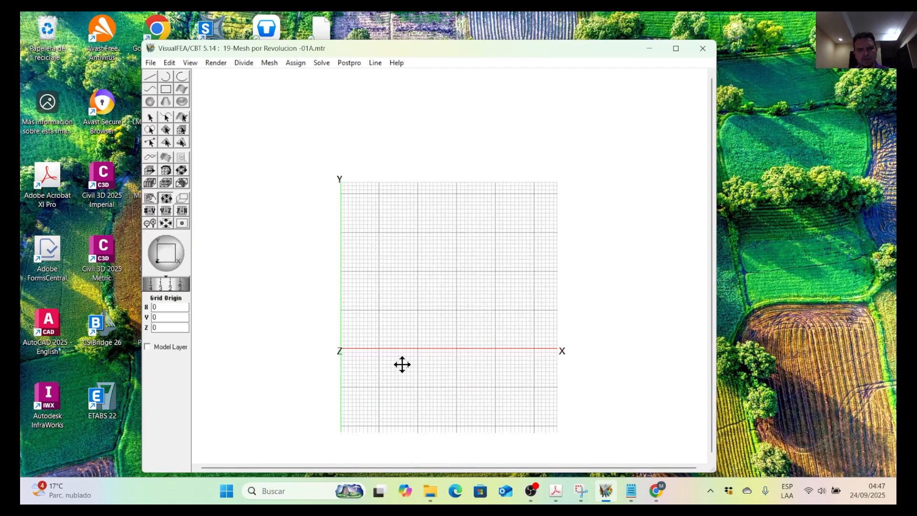
{"action": "scroll", "coordinate": [403, 363], "scroll_direction": "down", "scroll_amount": 1}
{"action": "middle_click_drag", "start_coordinate": [403, 332], "coordinate": [398, 229]}
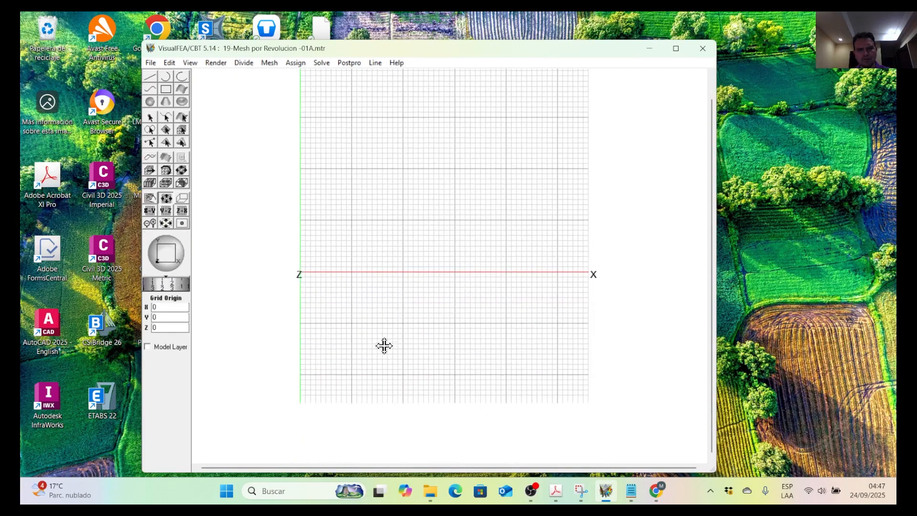
{"action": "scroll", "coordinate": [381, 330], "scroll_direction": "down", "scroll_amount": 1}
{"action": "scroll", "coordinate": [381, 311], "scroll_direction": "up", "scroll_amount": 2}
{"action": "scroll", "coordinate": [381, 297], "scroll_direction": "down", "scroll_amount": 2}
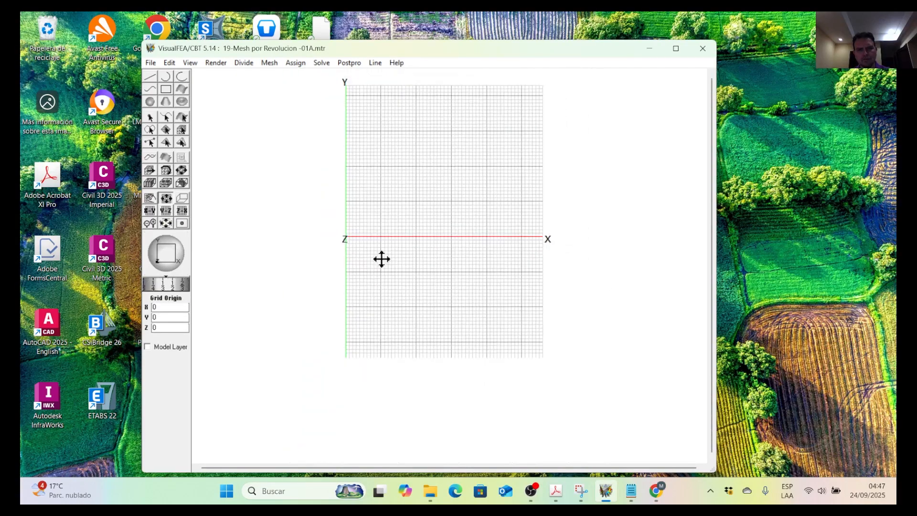
Draw a wavy curve below the X axis in the XY plane through about (5,-4), (11,-7), (19,-4) and (28,-7).
{"action": "scroll", "coordinate": [396, 172], "scroll_direction": "up", "scroll_amount": 1}
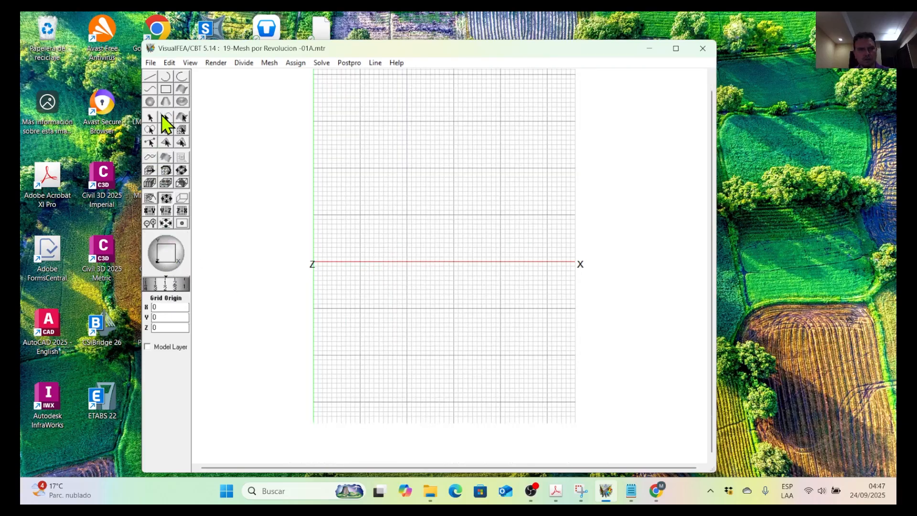
{"action": "left_click", "coordinate": [151, 90]}
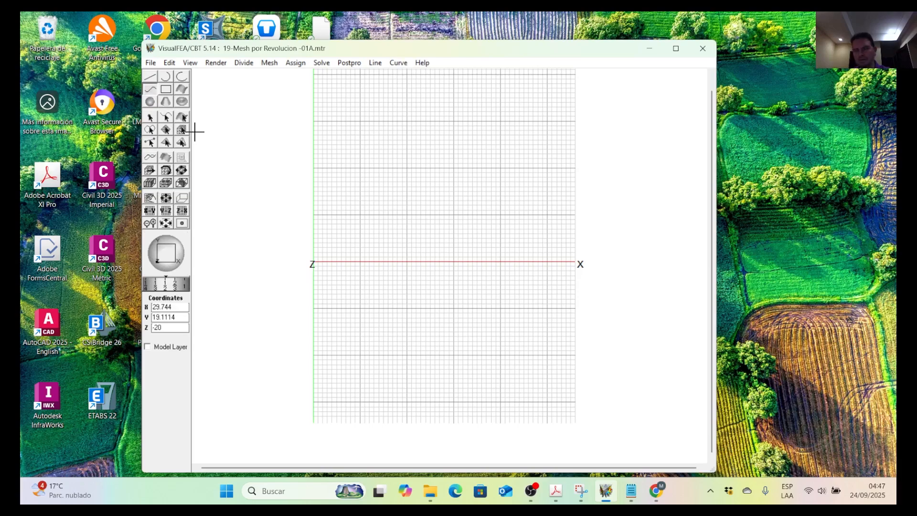
{"action": "scroll", "coordinate": [322, 277], "scroll_direction": "up", "scroll_amount": 1}
{"action": "scroll", "coordinate": [288, 323], "scroll_direction": "up", "scroll_amount": 1}
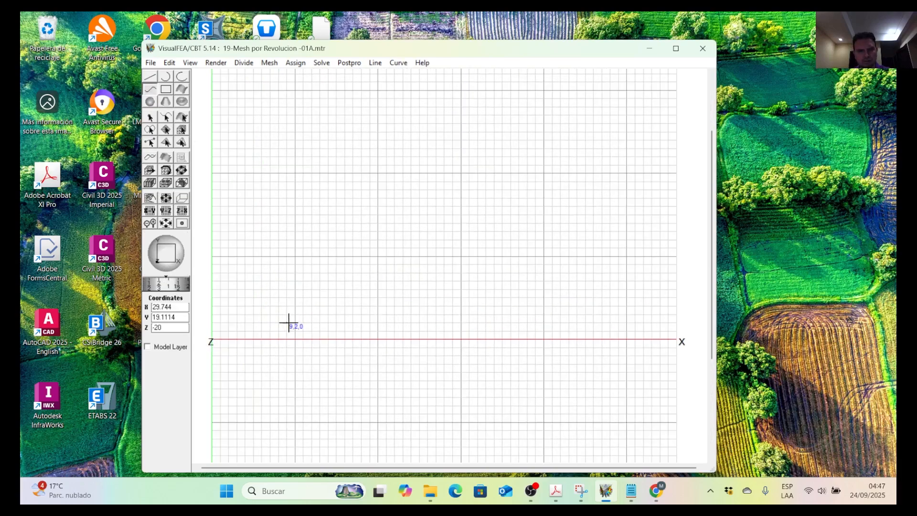
{"action": "left_click", "coordinate": [257, 373]}
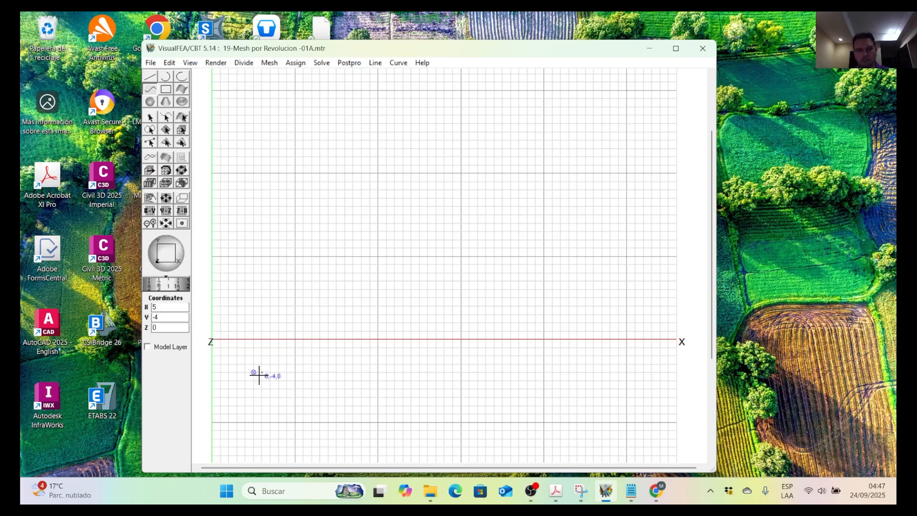
{"action": "left_click", "coordinate": [301, 401]}
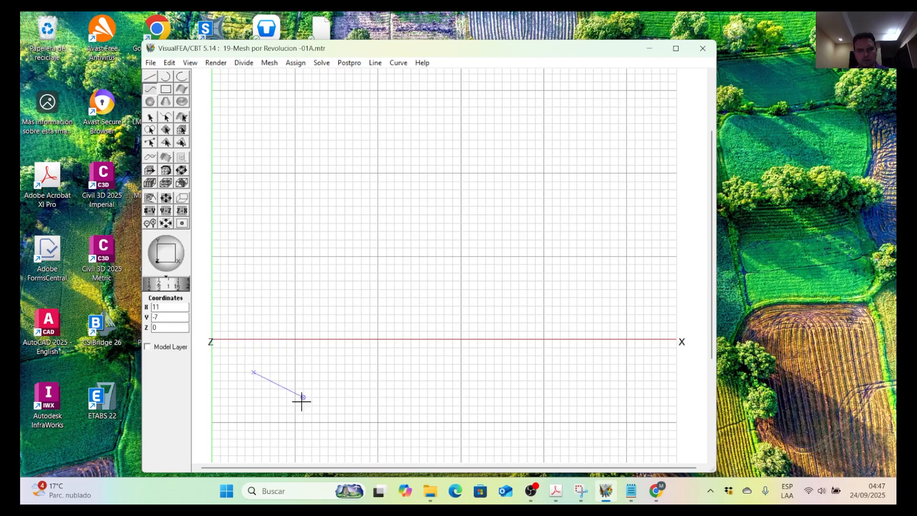
{"action": "left_click", "coordinate": [371, 374]}
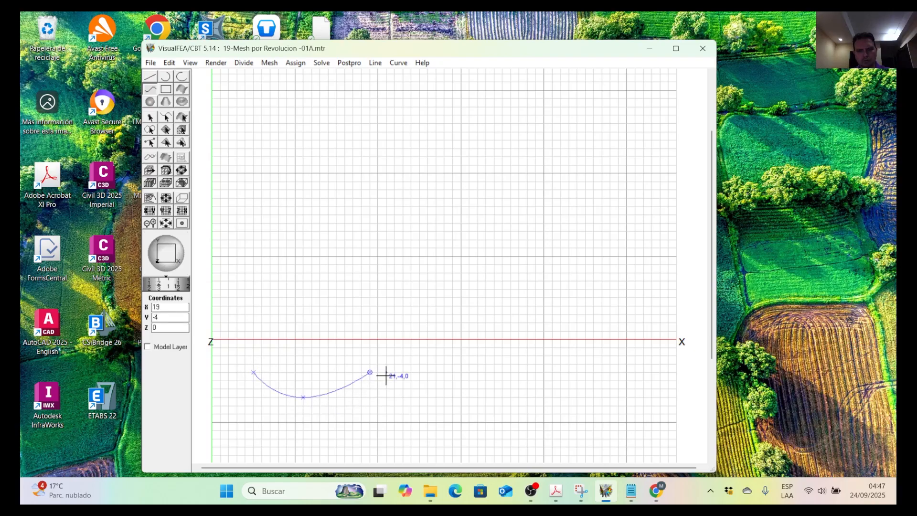
{"action": "left_click", "coordinate": [443, 396]}
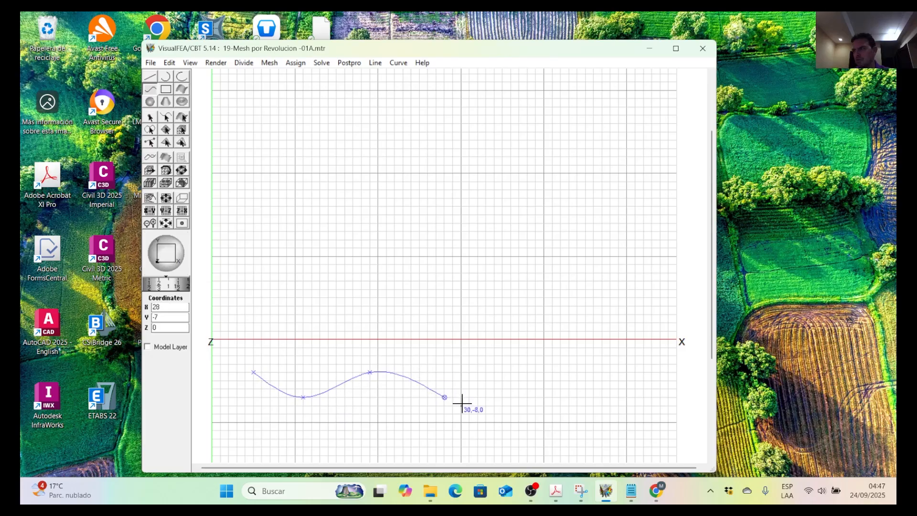
{"action": "scroll", "coordinate": [379, 295], "scroll_direction": "down", "scroll_amount": 2}
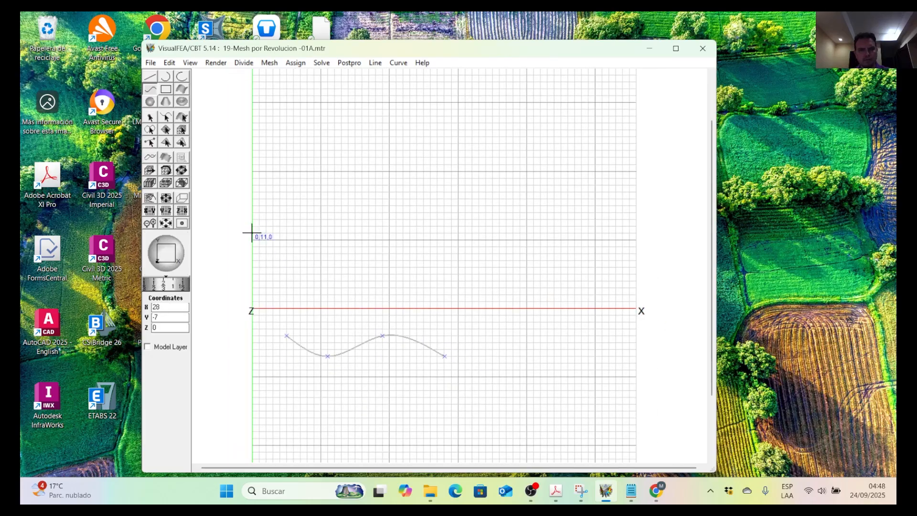
Select the wavy curve and divide it into 8 segments.
{"action": "left_click", "coordinate": [166, 117]}
{"action": "left_click", "coordinate": [381, 342]}
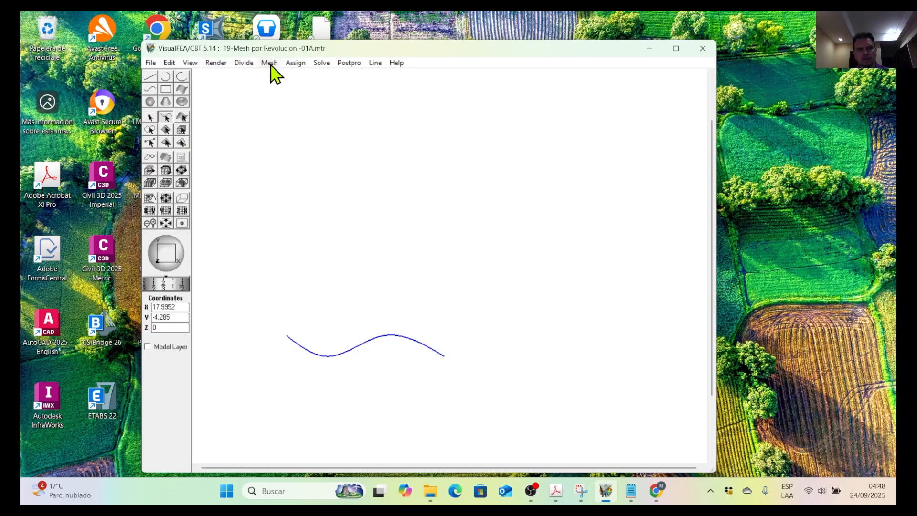
{"action": "left_click", "coordinate": [244, 63]}
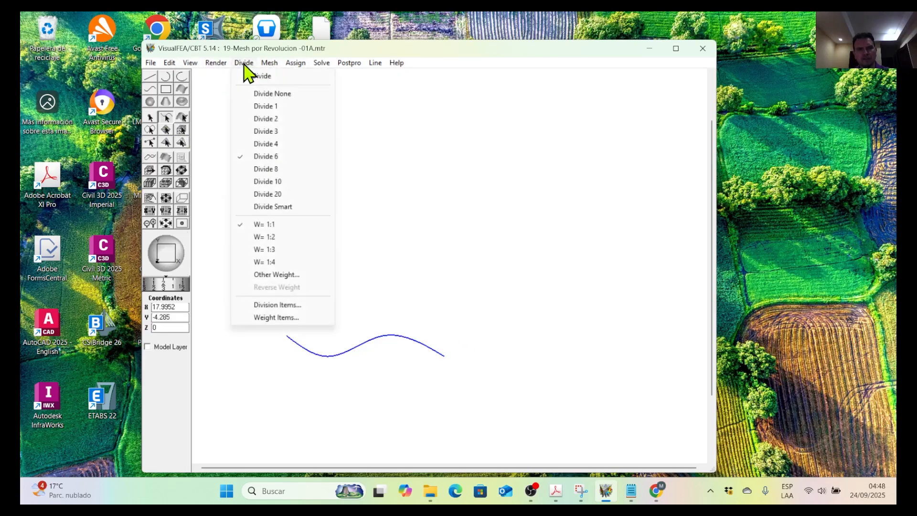
{"action": "left_click", "coordinate": [279, 172]}
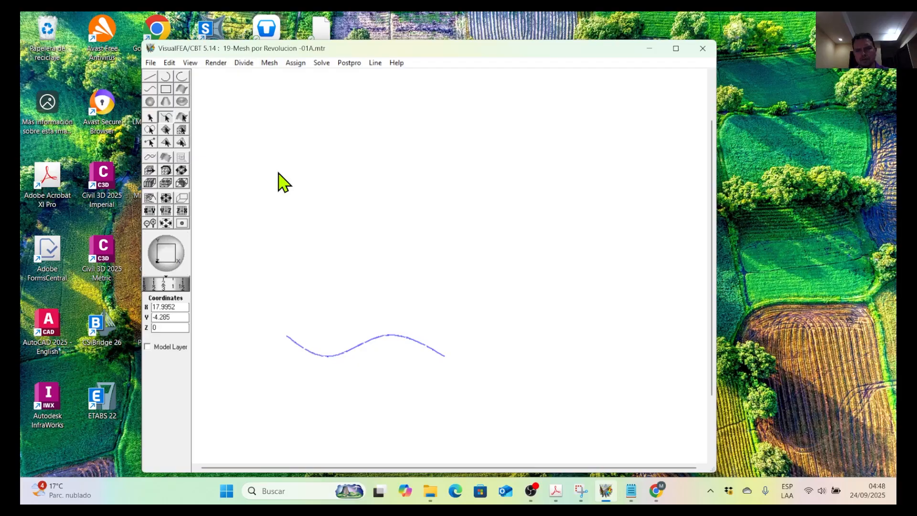
Remove the divisions from the wavy curve with the Divide None option.
{"action": "left_click", "coordinate": [167, 66]}
{"action": "left_click", "coordinate": [187, 74]}
{"action": "left_click", "coordinate": [244, 62]}
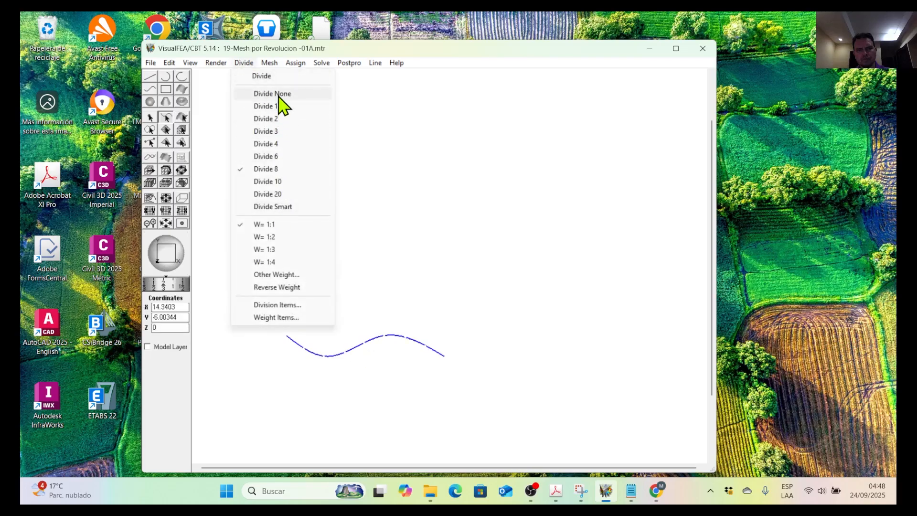
{"action": "left_click", "coordinate": [279, 95]}
Apply a 1:4 division weight to the wavy curve and deselect it.
{"action": "left_click", "coordinate": [245, 64]}
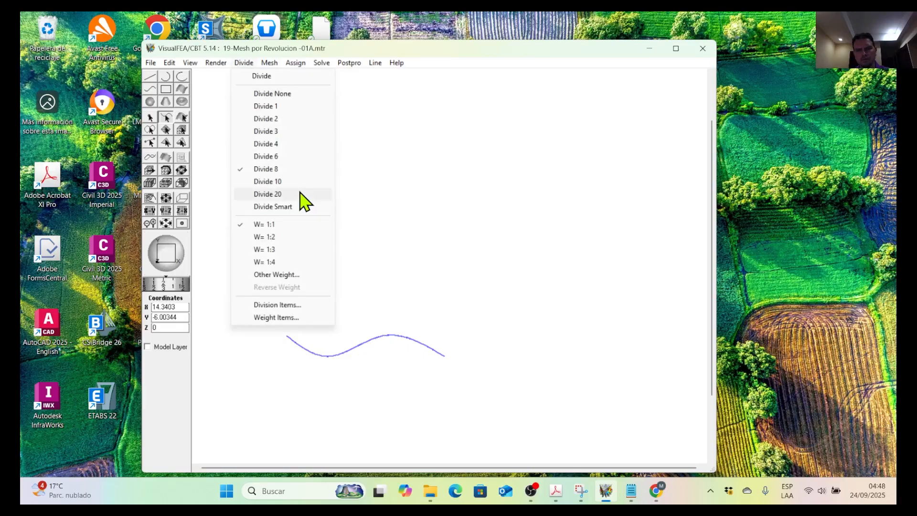
{"action": "left_click", "coordinate": [281, 262]}
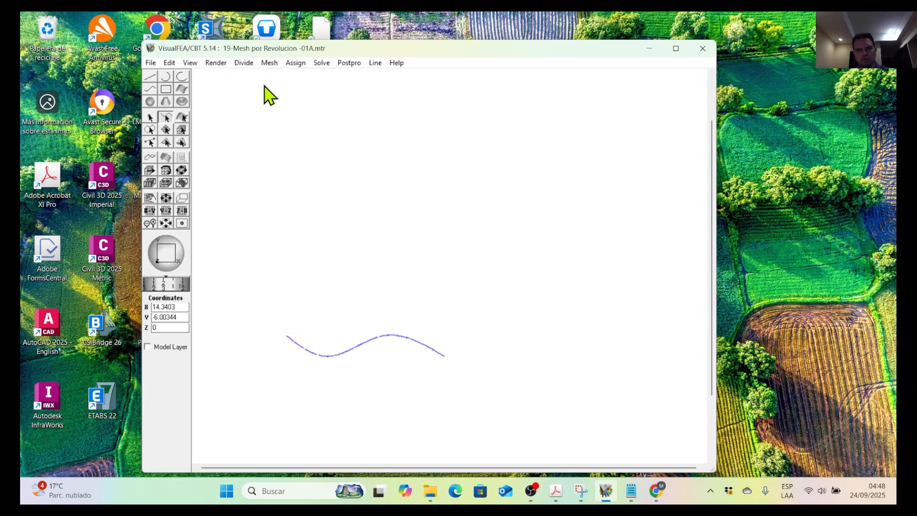
{"action": "scroll", "coordinate": [329, 364], "scroll_direction": "up", "scroll_amount": 2}
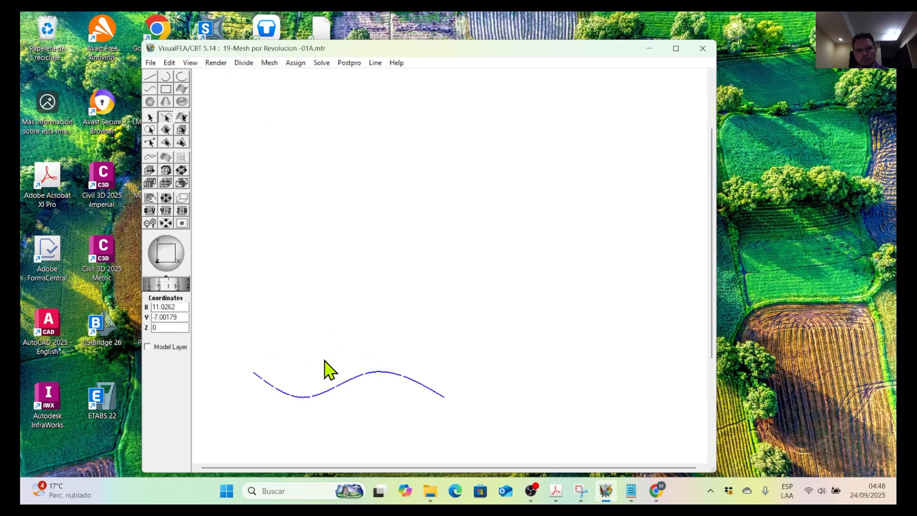
{"action": "scroll", "coordinate": [327, 346], "scroll_direction": "down", "scroll_amount": 2}
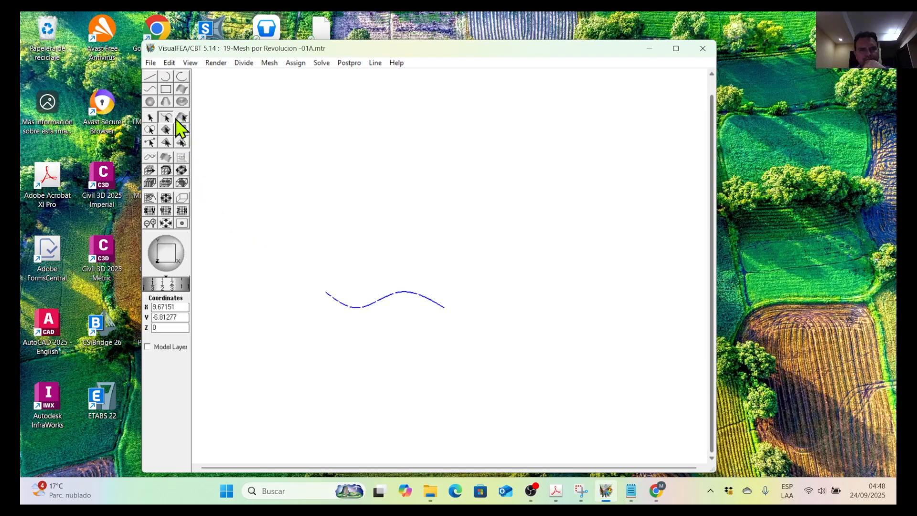
{"action": "left_click", "coordinate": [258, 111]}
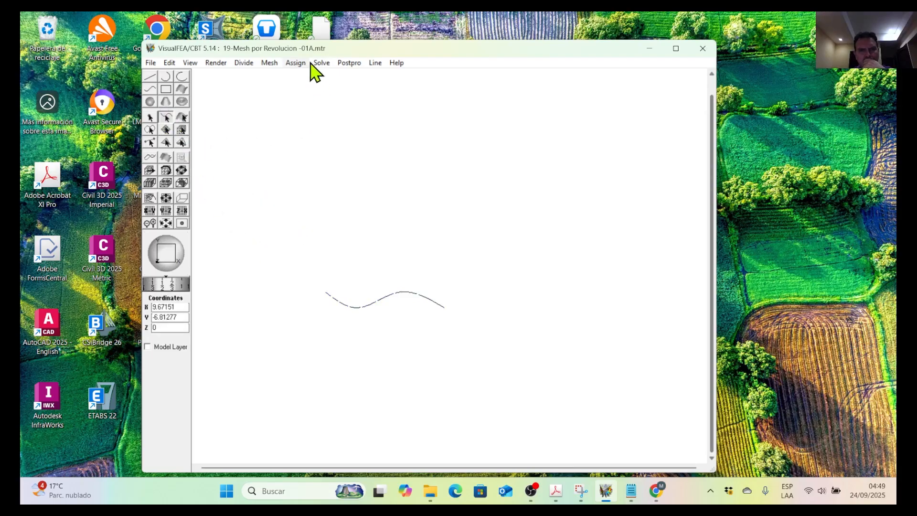
Start a Revolve (Surface) mesh and set the wavy curve as the curve to revolve.
{"action": "left_click", "coordinate": [269, 63]}
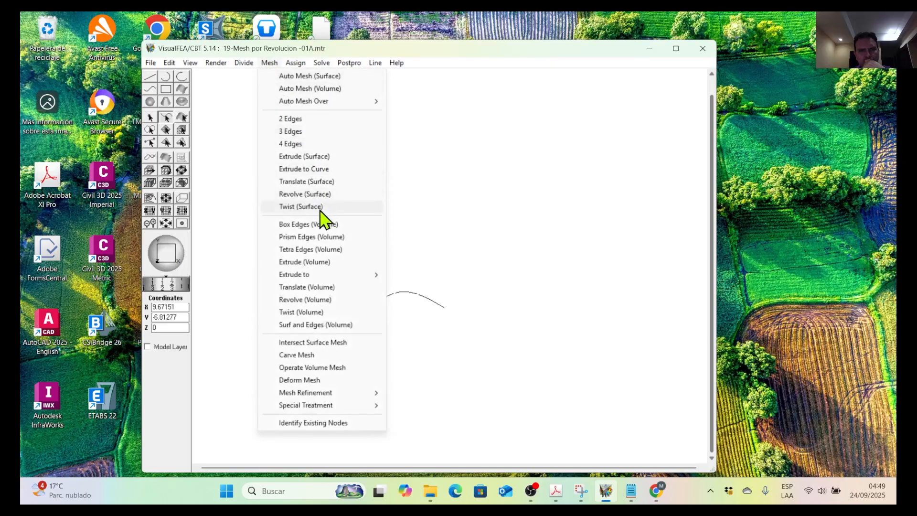
{"action": "left_click", "coordinate": [305, 194]}
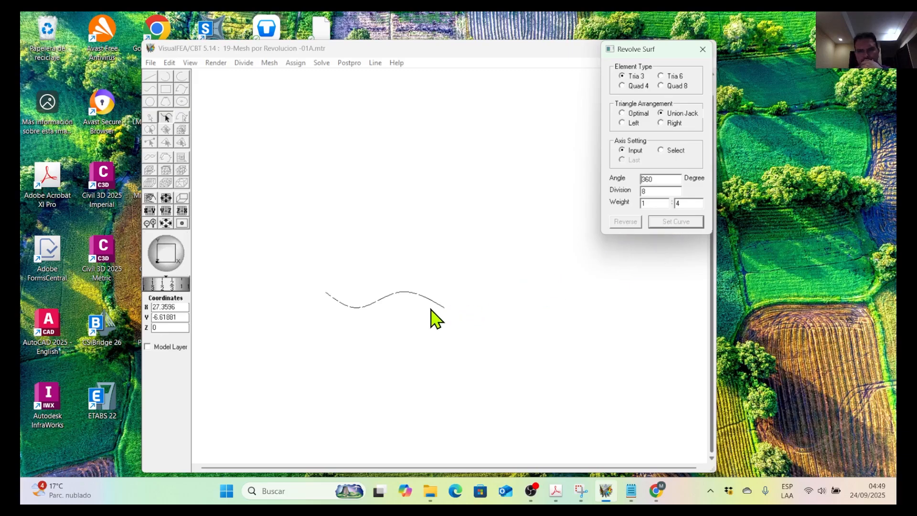
{"action": "left_click", "coordinate": [431, 304]}
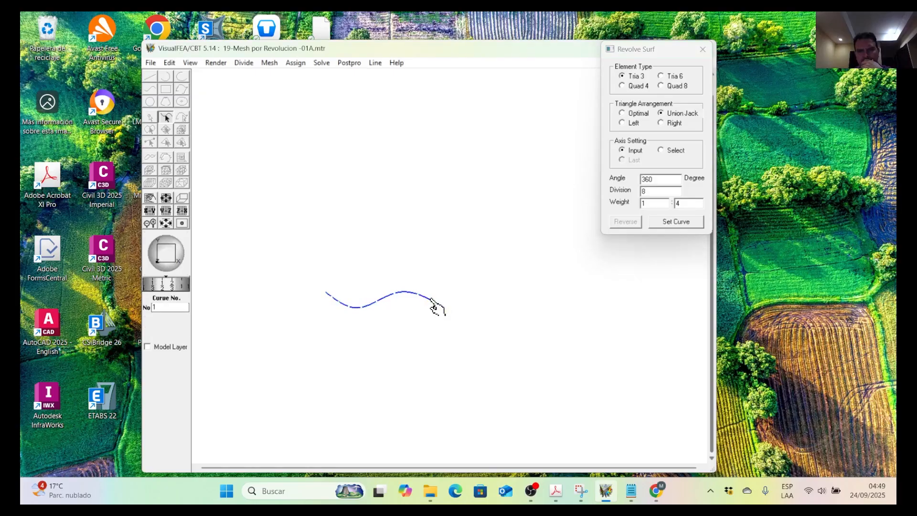
{"action": "left_click", "coordinate": [684, 224]}
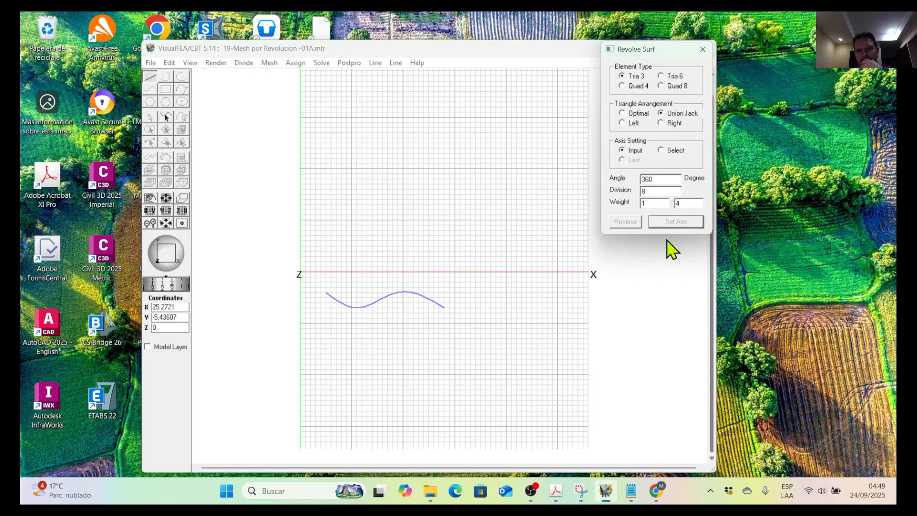
Set the revolution angle to 270 degrees, the element type to Quad 4 and the weight to 1:1.
{"action": "left_click_drag", "start_coordinate": [666, 179], "coordinate": [621, 178]}
{"action": "type", "text": "270"}
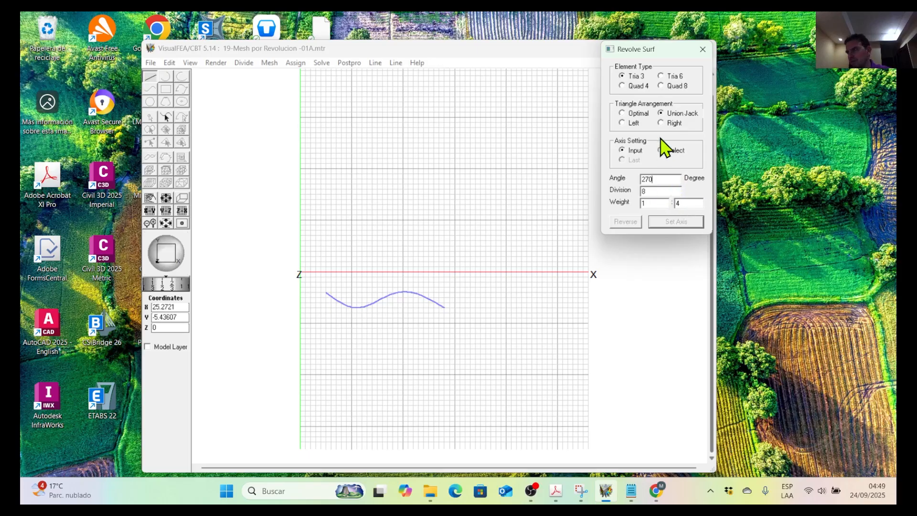
{"action": "left_click", "coordinate": [627, 88]}
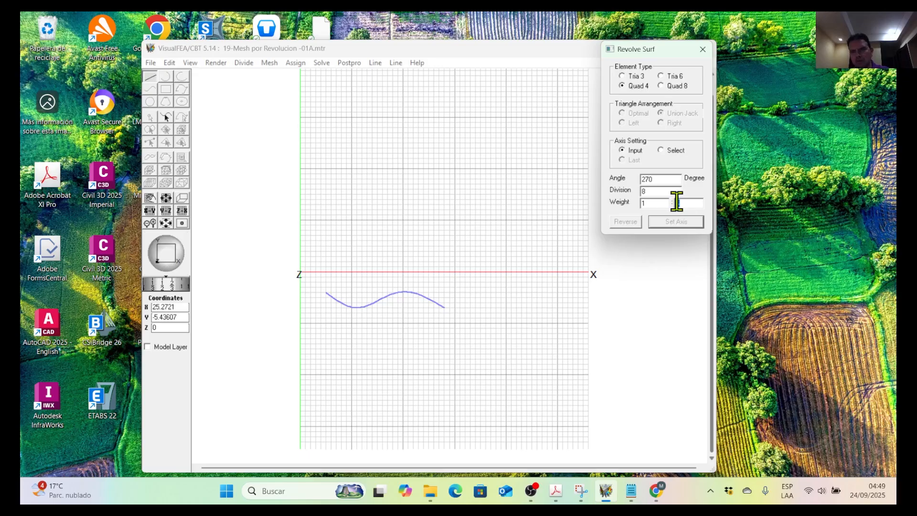
{"action": "double_click", "coordinate": [676, 202]}
{"action": "left_click", "coordinate": [669, 222]}
{"action": "left_click", "coordinate": [661, 150]}
{"action": "left_click", "coordinate": [510, 263]}
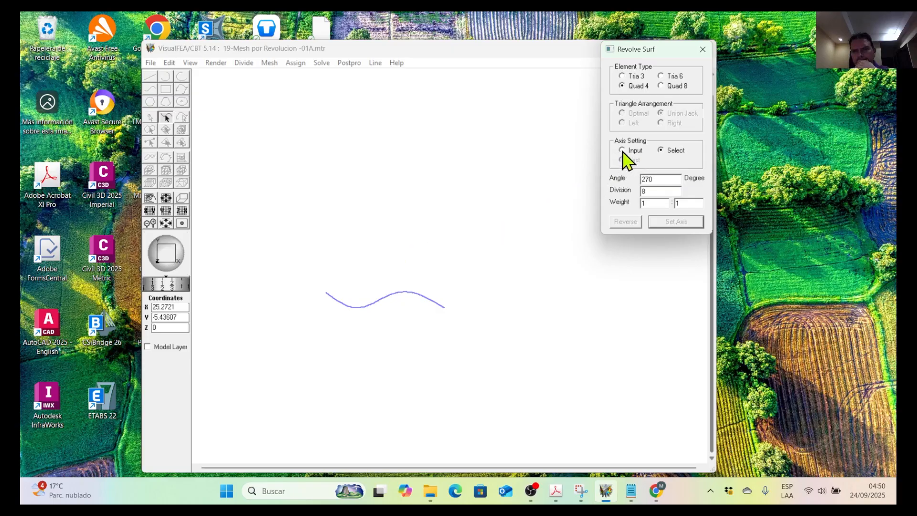
{"action": "left_click", "coordinate": [622, 151]}
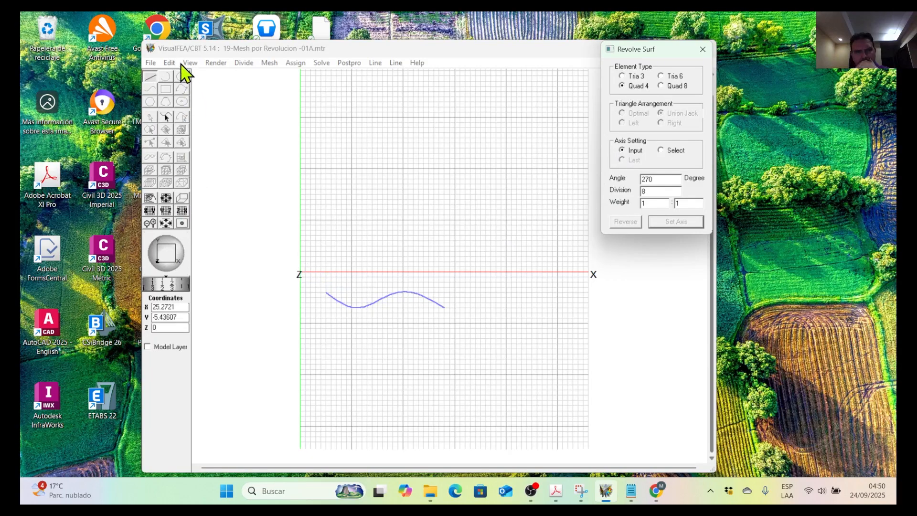
Display the model in the preset (1,1,1) view so the Z axis can be picked.
{"action": "left_click", "coordinate": [190, 62]}
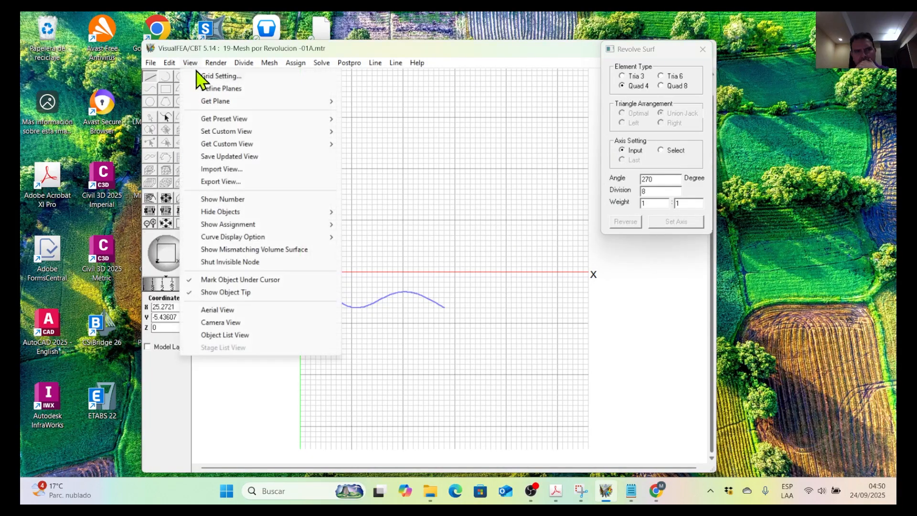
{"action": "mouse_move", "coordinate": [279, 132]}
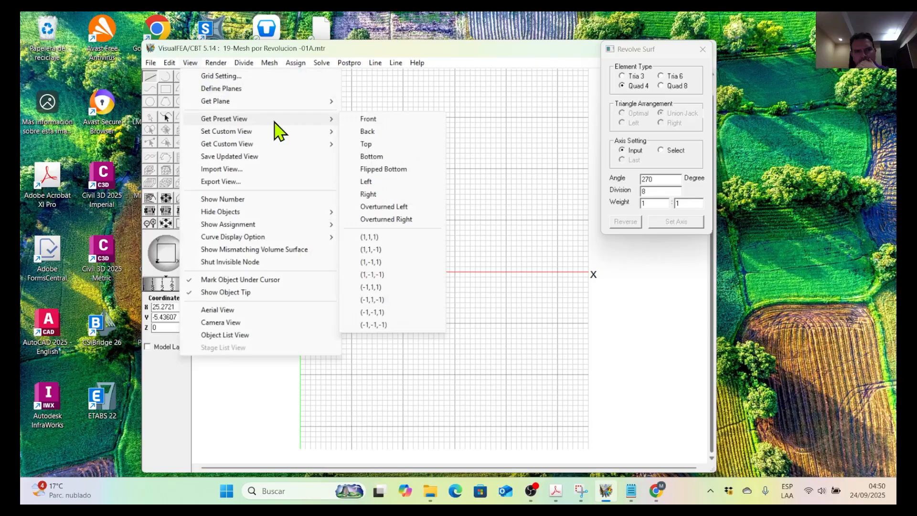
{"action": "left_click", "coordinate": [396, 63]}
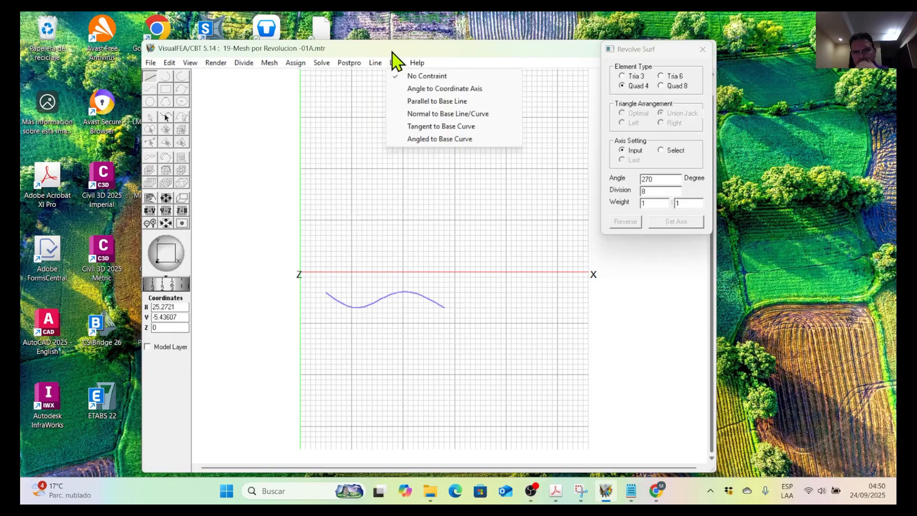
{"action": "left_click", "coordinate": [406, 74]}
{"action": "left_click", "coordinate": [216, 63]}
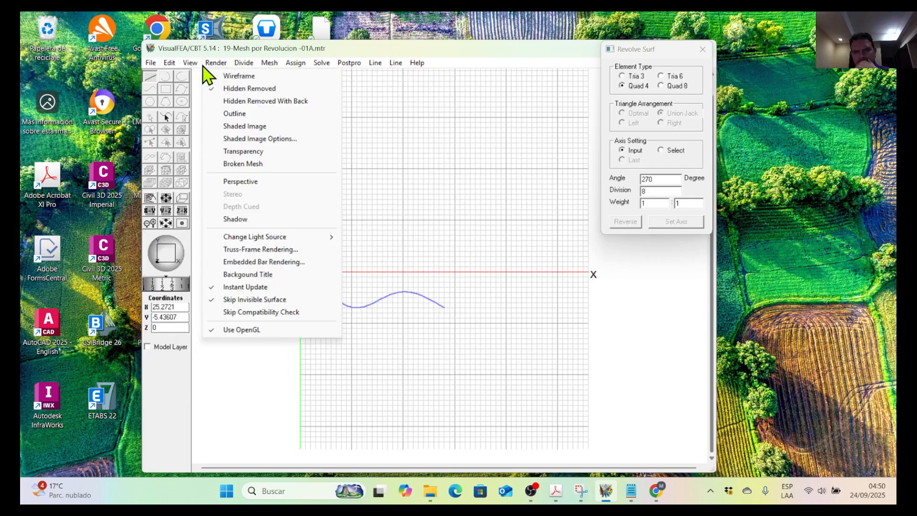
{"action": "mouse_move", "coordinate": [190, 63]}
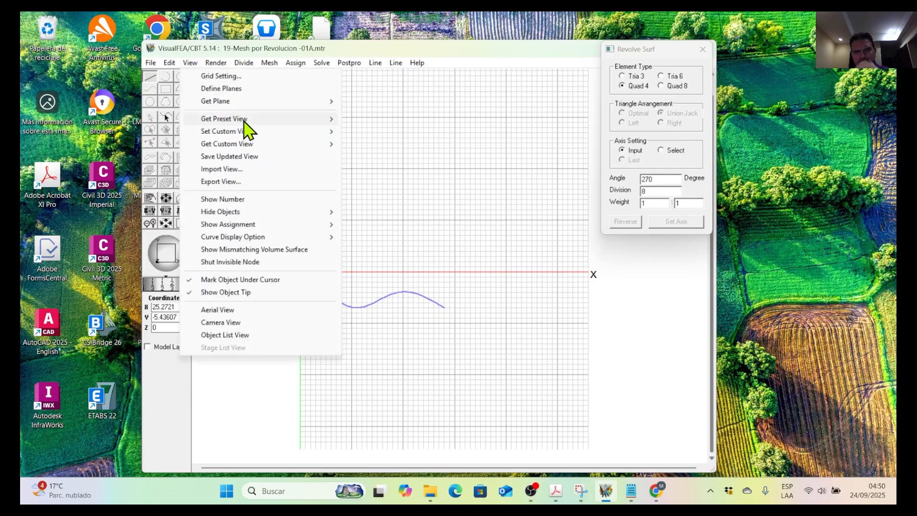
{"action": "mouse_move", "coordinate": [249, 122]}
{"action": "left_click", "coordinate": [369, 237]}
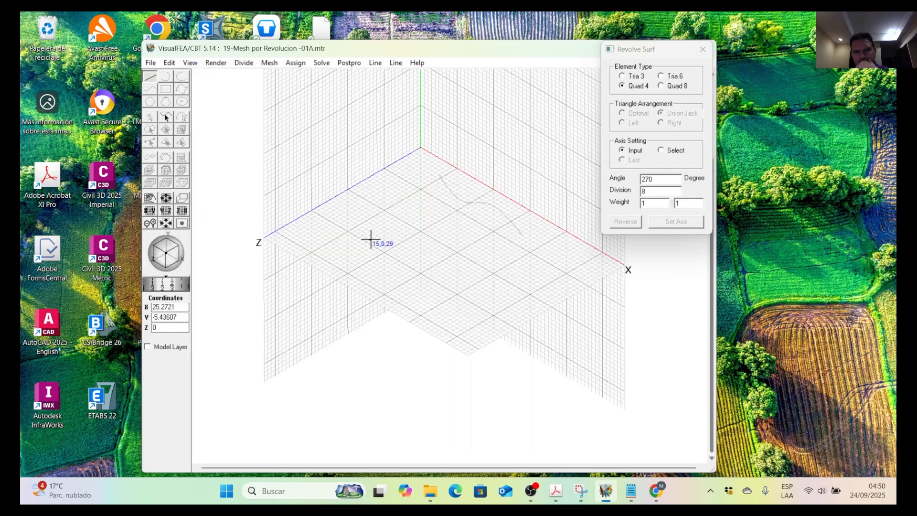
Define the revolution axis along Z from (0,0,0) to (0,0,21) and generate the revolved surface mesh.
{"action": "middle_click_drag", "start_coordinate": [402, 162], "coordinate": [366, 354]}
{"action": "scroll", "coordinate": [392, 340], "scroll_direction": "up", "scroll_amount": 2}
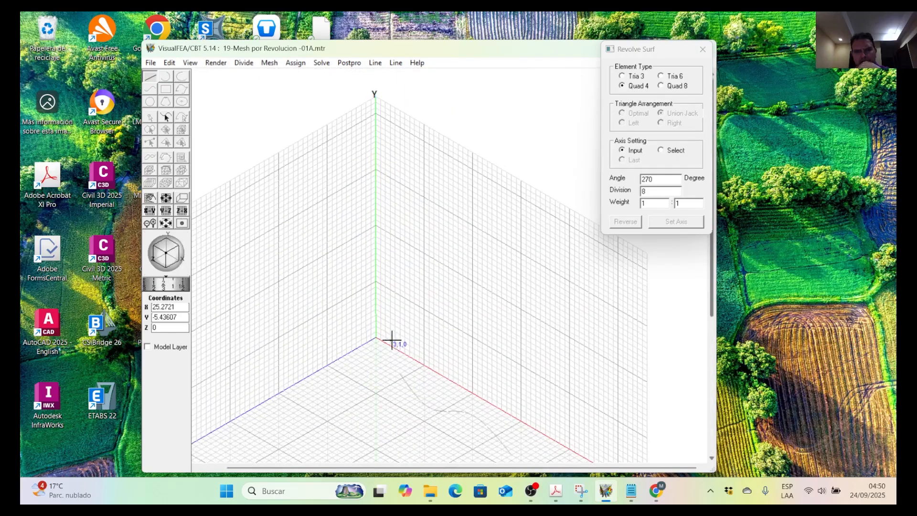
{"action": "scroll", "coordinate": [397, 276], "scroll_direction": "down", "scroll_amount": 2}
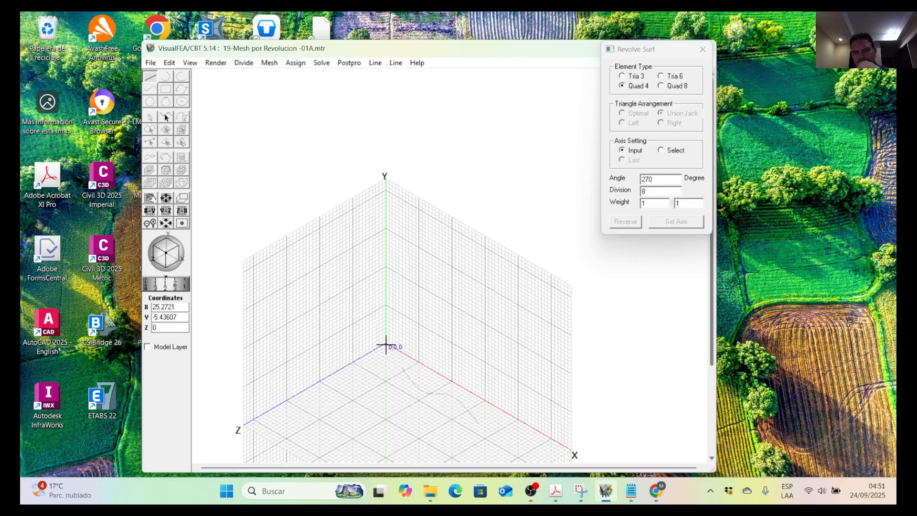
{"action": "left_click", "coordinate": [386, 345]}
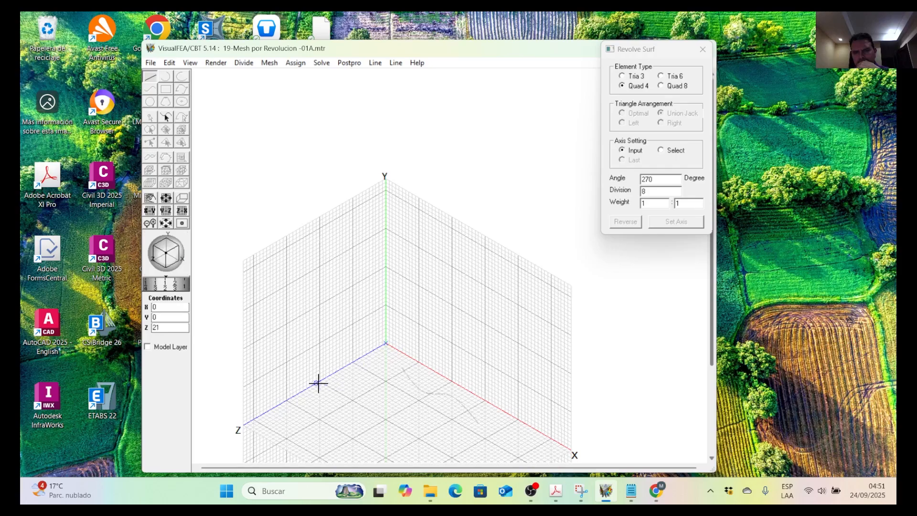
{"action": "left_click", "coordinate": [320, 383]}
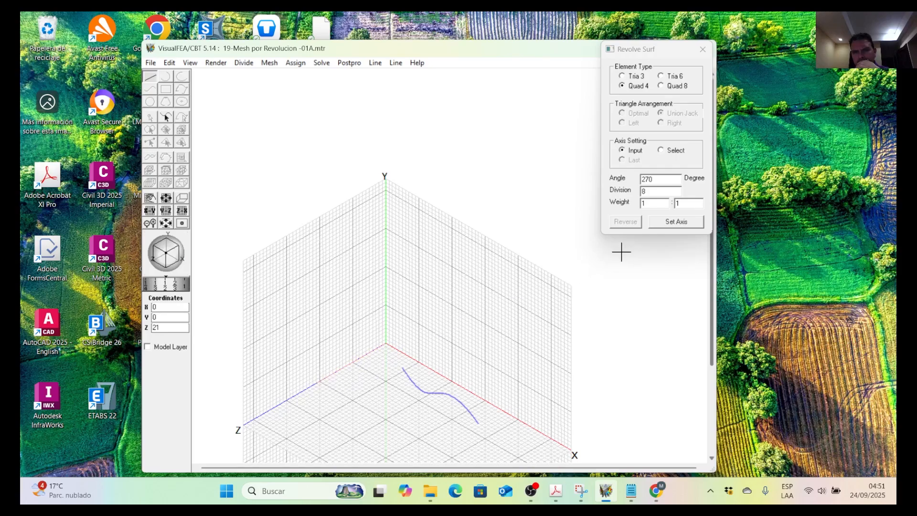
{"action": "left_click", "coordinate": [677, 224]}
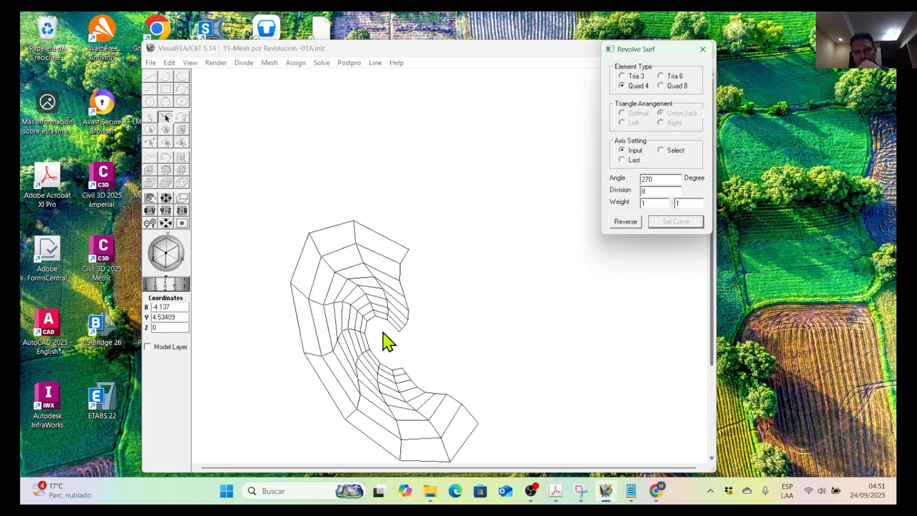
Undo the revolved mesh and set the revolution to 16 divisions with a 270 degree angle.
{"action": "left_click", "coordinate": [170, 63]}
{"action": "left_click", "coordinate": [189, 76]}
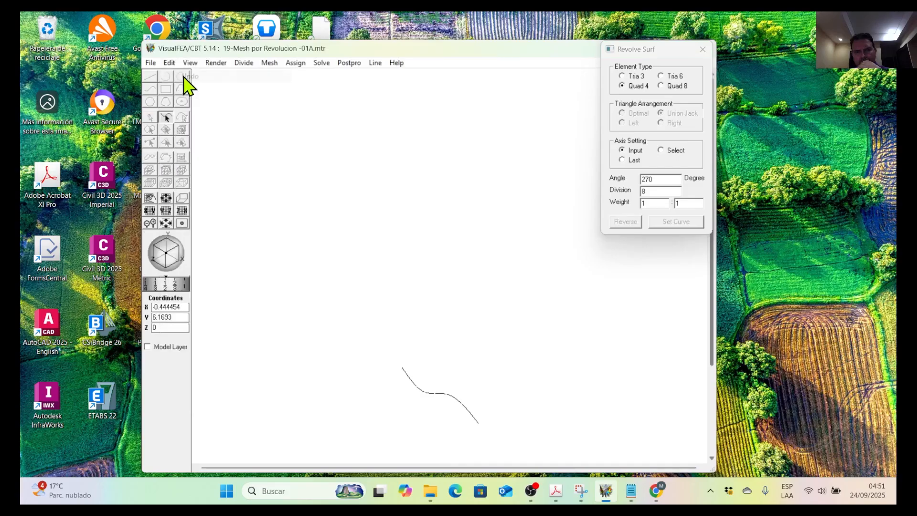
{"action": "left_click_drag", "start_coordinate": [642, 191], "coordinate": [624, 191]}
{"action": "type", "text": "15"}
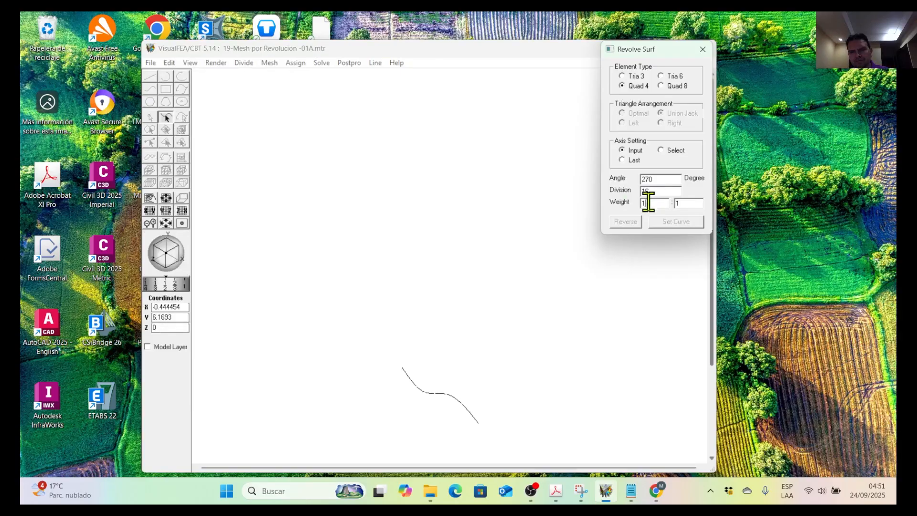
{"action": "left_click", "coordinate": [650, 178]}
{"action": "type", "text": "270"}
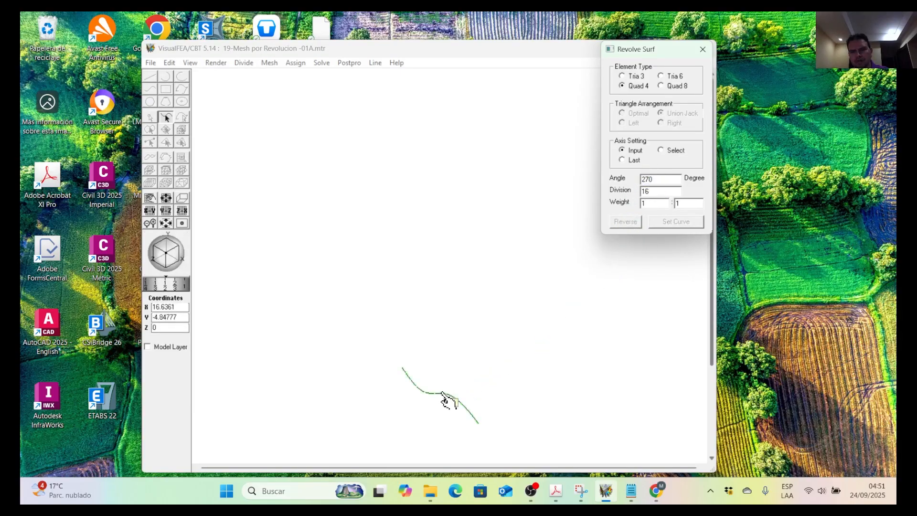
Set the wavy curve as the curve to revolve and generate the mesh about the Z axis from (0,0,0) to (0,0,20).
{"action": "left_click", "coordinate": [443, 396]}
{"action": "left_click", "coordinate": [675, 223]}
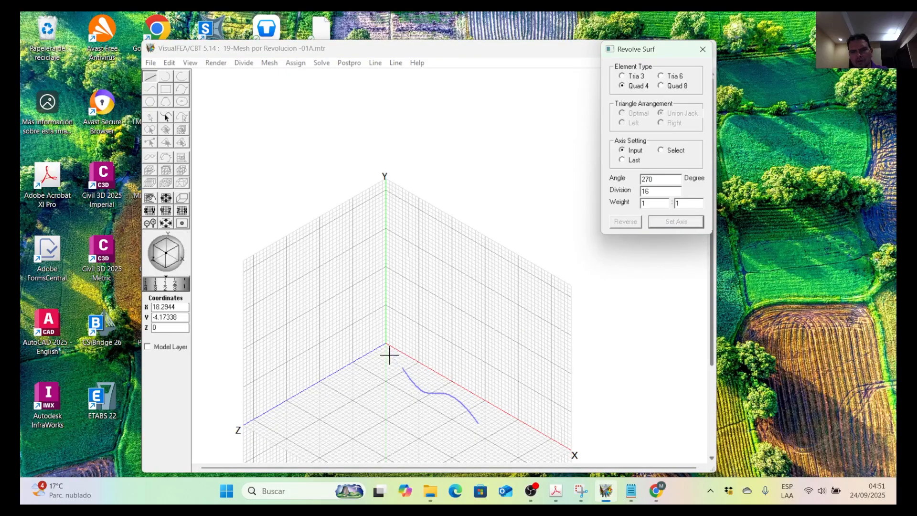
{"action": "left_click", "coordinate": [386, 345]}
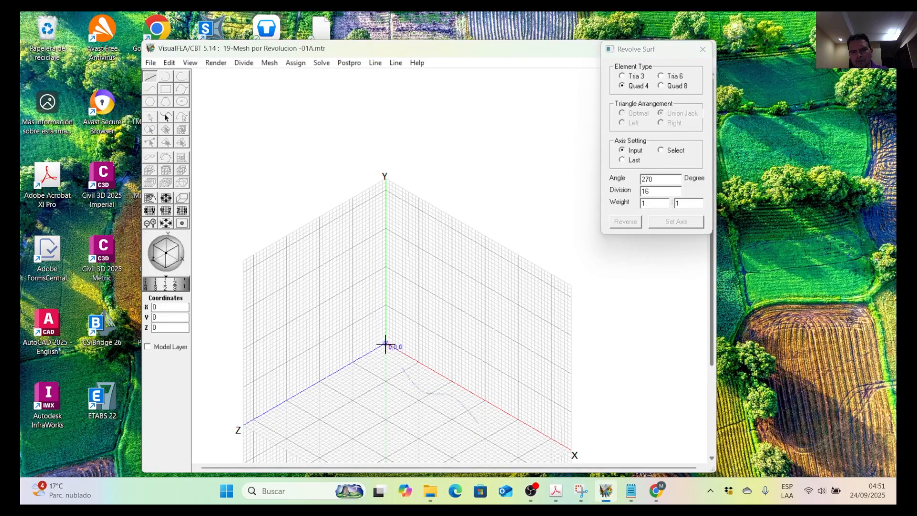
{"action": "left_click", "coordinate": [327, 377]}
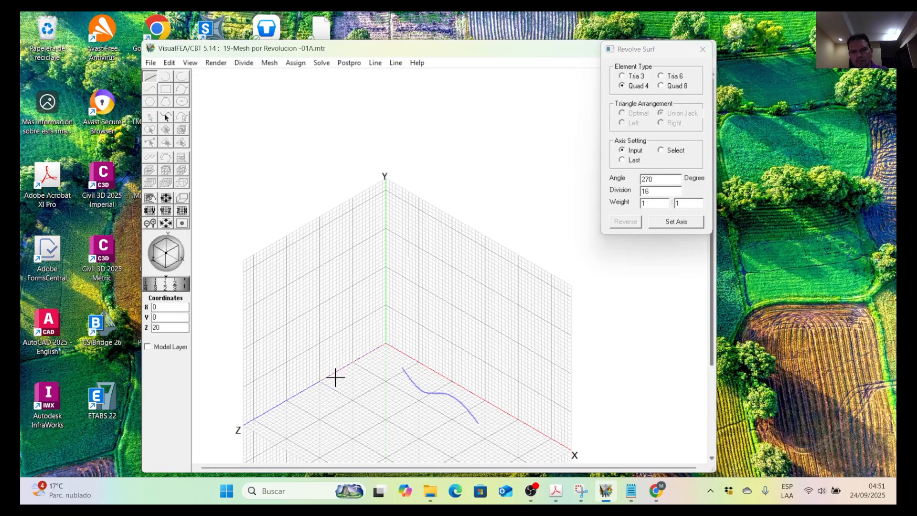
{"action": "left_click", "coordinate": [675, 223]}
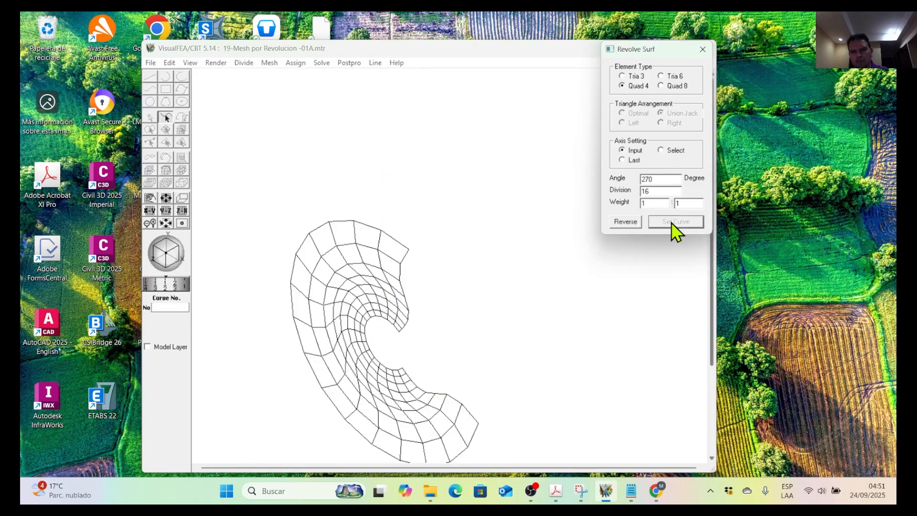
{"action": "scroll", "coordinate": [394, 279], "scroll_direction": "down", "scroll_amount": 1}
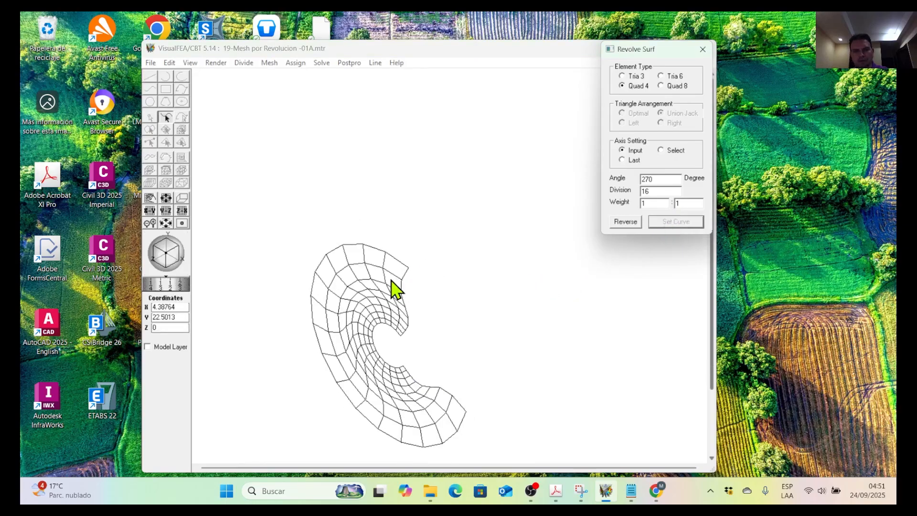
Display the revolved mesh in the preset Front view, centred and enlarged, to examine its full shape.
{"action": "left_click", "coordinate": [191, 63]}
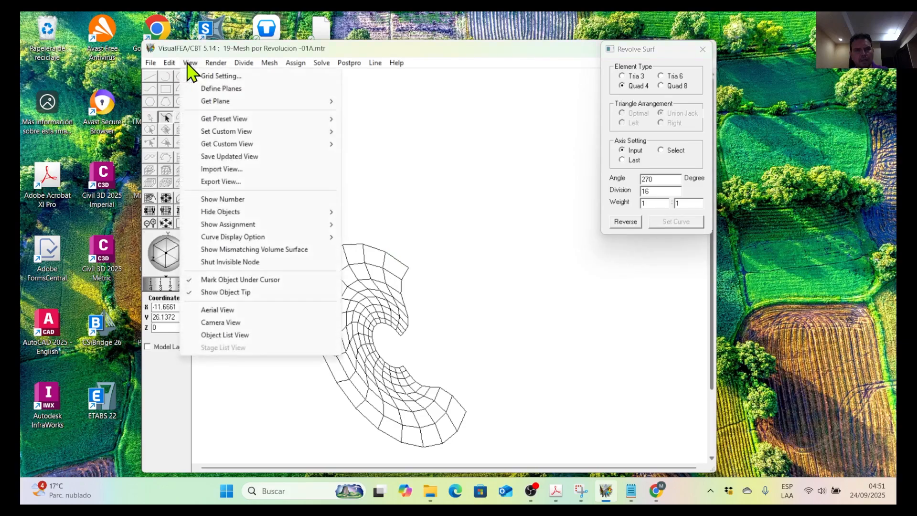
{"action": "mouse_move", "coordinate": [247, 122]}
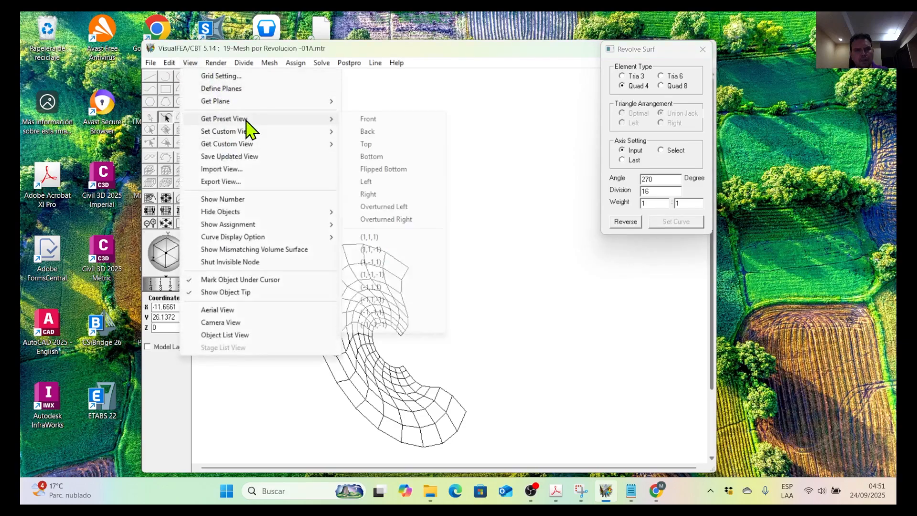
{"action": "left_click", "coordinate": [364, 119]}
{"action": "scroll", "coordinate": [358, 358], "scroll_direction": "down", "scroll_amount": 1}
{"action": "middle_click_drag", "start_coordinate": [354, 350], "coordinate": [345, 206]}
{"action": "scroll", "coordinate": [295, 268], "scroll_direction": "up", "scroll_amount": 2}
{"action": "middle_click_drag", "start_coordinate": [298, 277], "coordinate": [436, 246]}
{"action": "scroll", "coordinate": [428, 287], "scroll_direction": "up", "scroll_amount": 3}
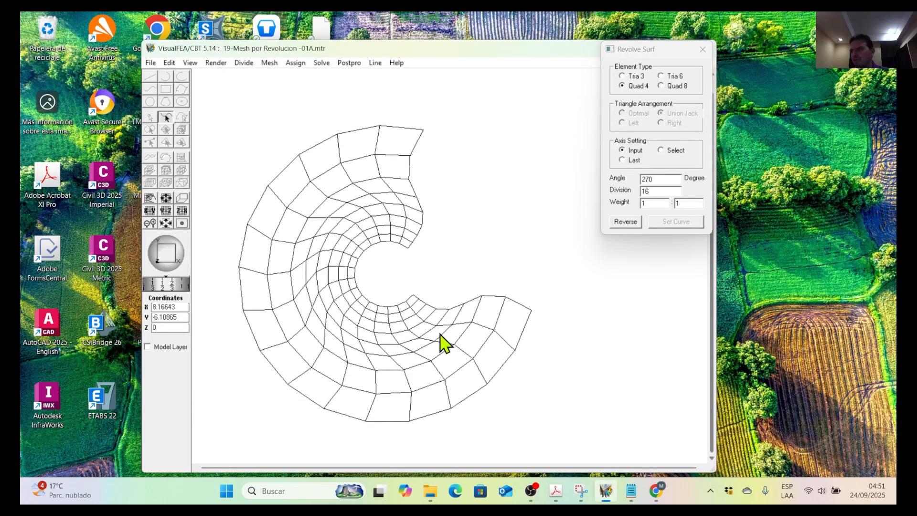
Switch to the mesh generation PDF in Adobe Acrobat and read page 213 on generating a mesh by twisting.
{"action": "left_click_drag", "start_coordinate": [669, 197], "coordinate": [502, 13]}
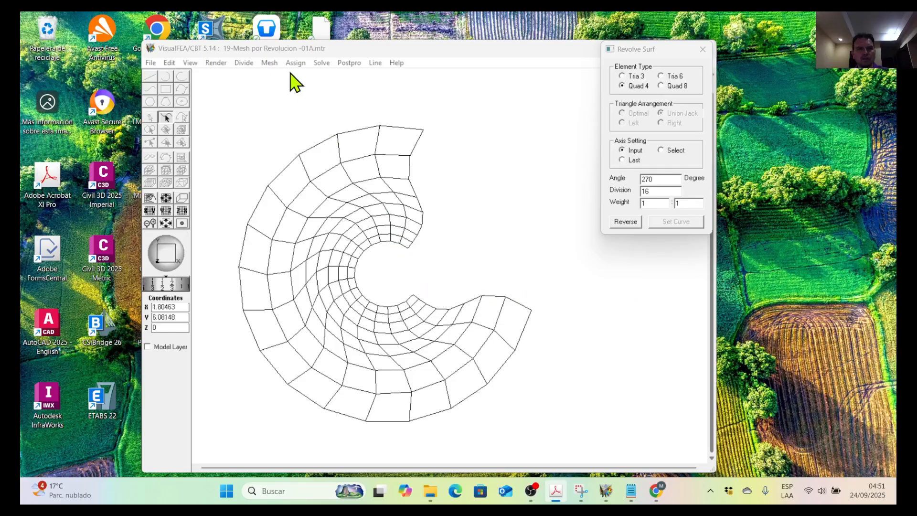
{"action": "left_click", "coordinate": [296, 50]}
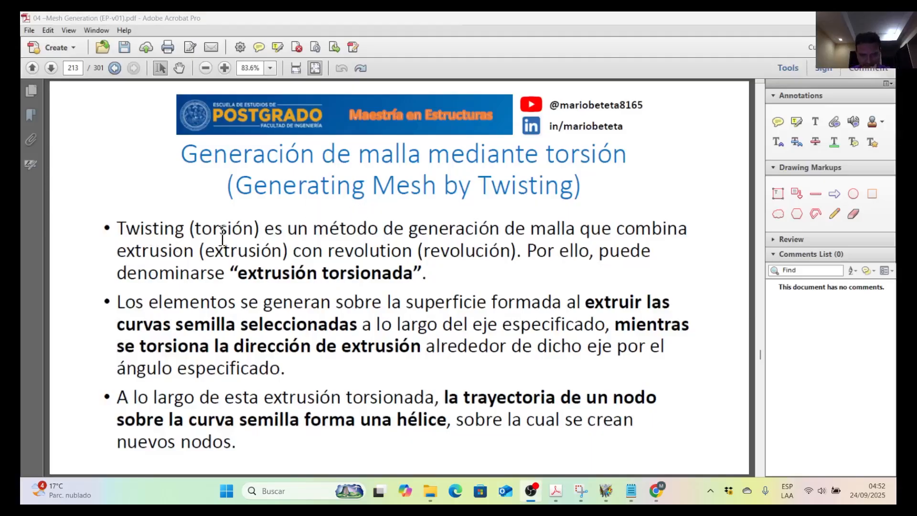
{"action": "left_click_drag", "start_coordinate": [266, 229], "coordinate": [529, 227]}
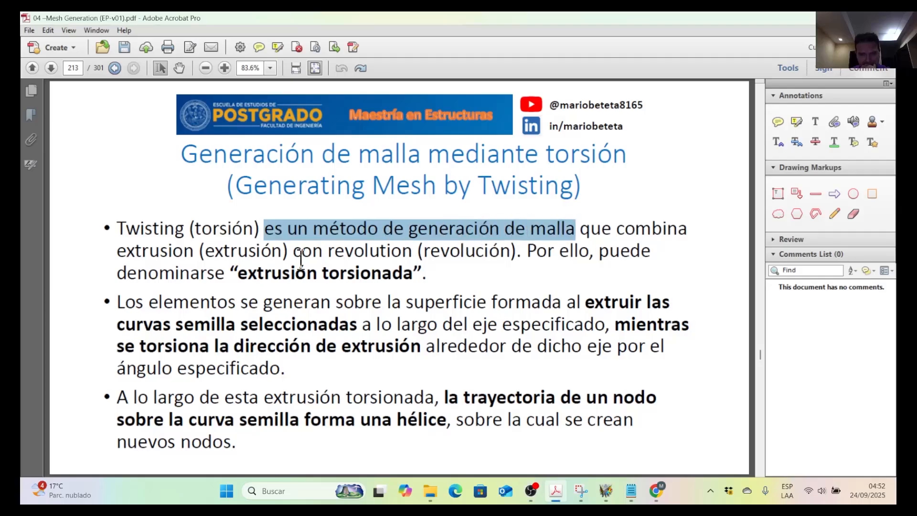
{"action": "left_click_drag", "start_coordinate": [199, 252], "coordinate": [512, 251]}
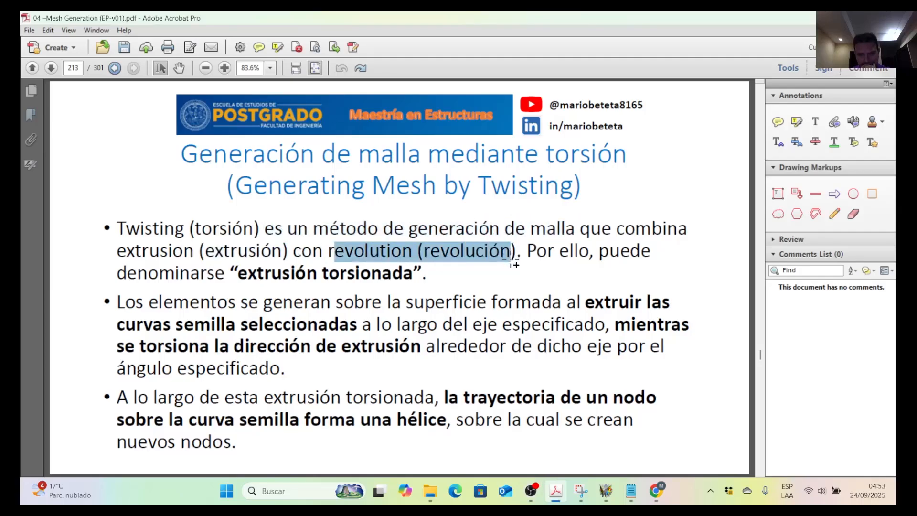
{"action": "left_click_drag", "start_coordinate": [228, 271], "coordinate": [426, 274]}
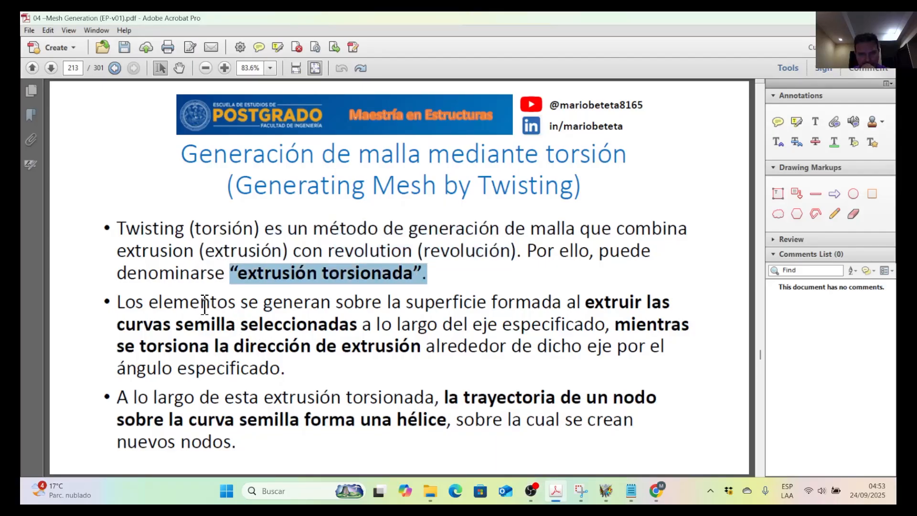
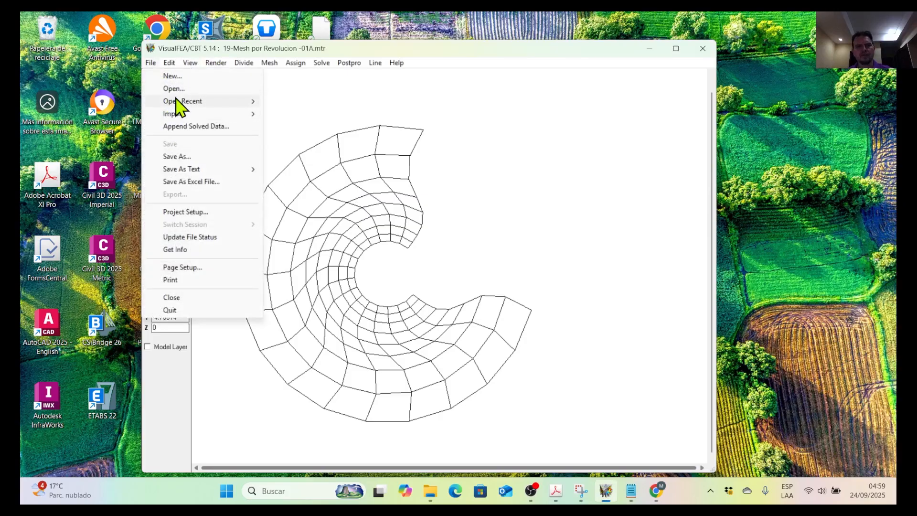
Create a new project with Shell structural analysis and display it in the preset Top view.
{"action": "left_click", "coordinate": [183, 78]}
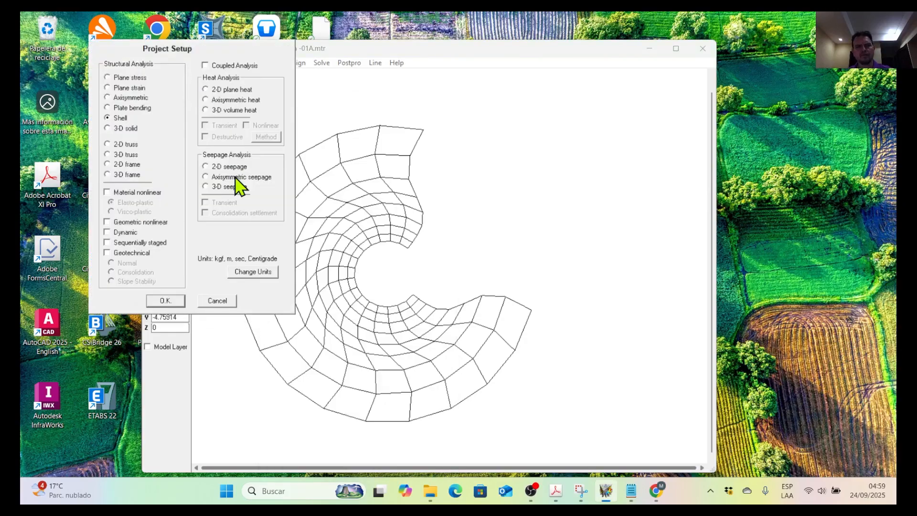
{"action": "left_click", "coordinate": [167, 302]}
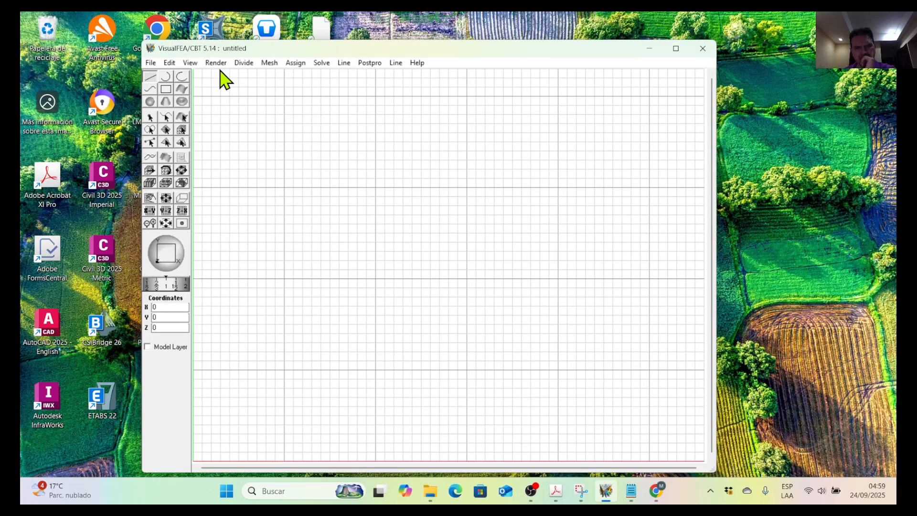
{"action": "left_click", "coordinate": [190, 63]}
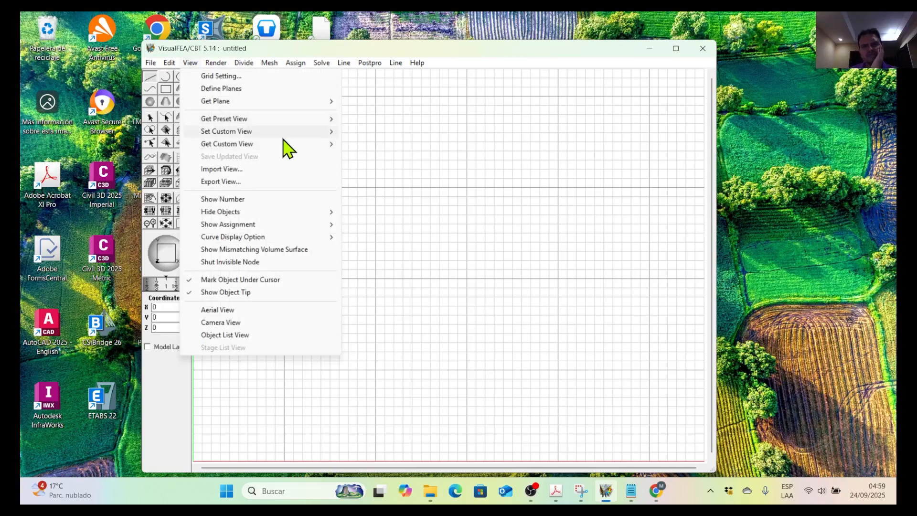
{"action": "mouse_move", "coordinate": [311, 122]}
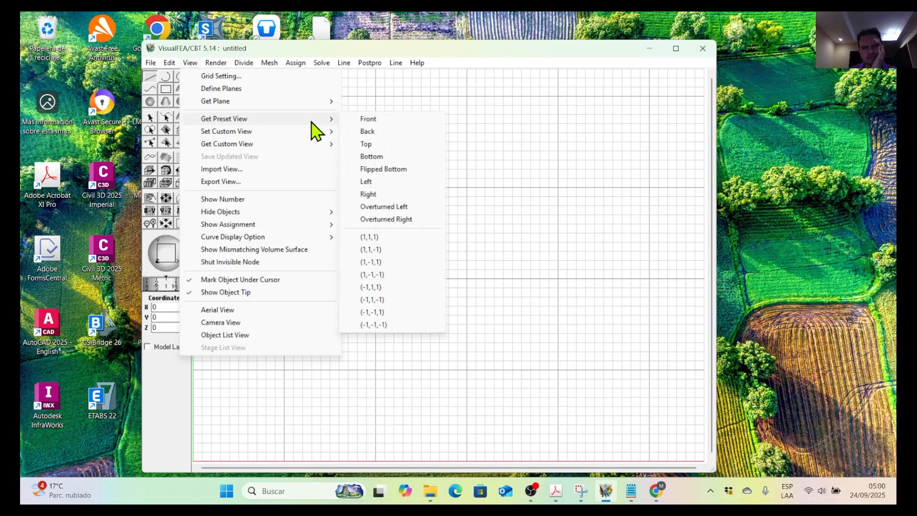
{"action": "left_click", "coordinate": [380, 145]}
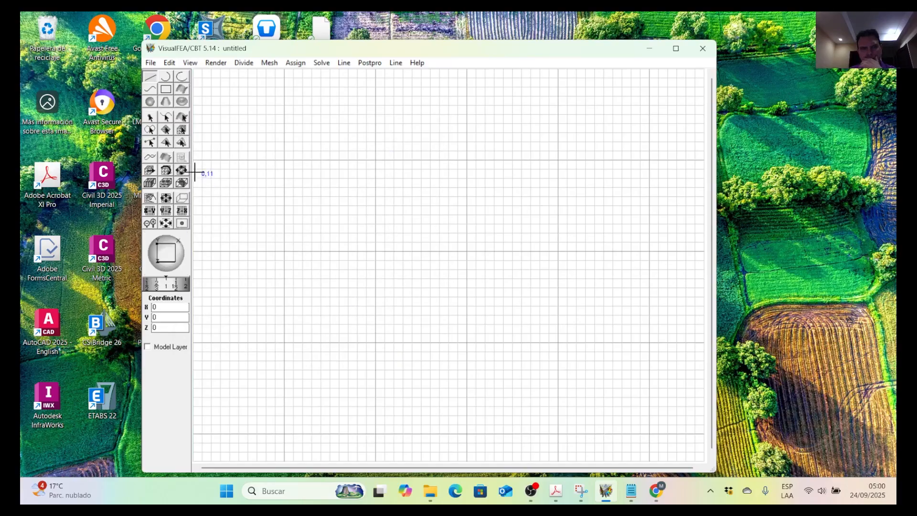
Draw a clockwise circle centred at (20,0,30) with a radius of 5 m.
{"action": "left_click", "coordinate": [170, 79]}
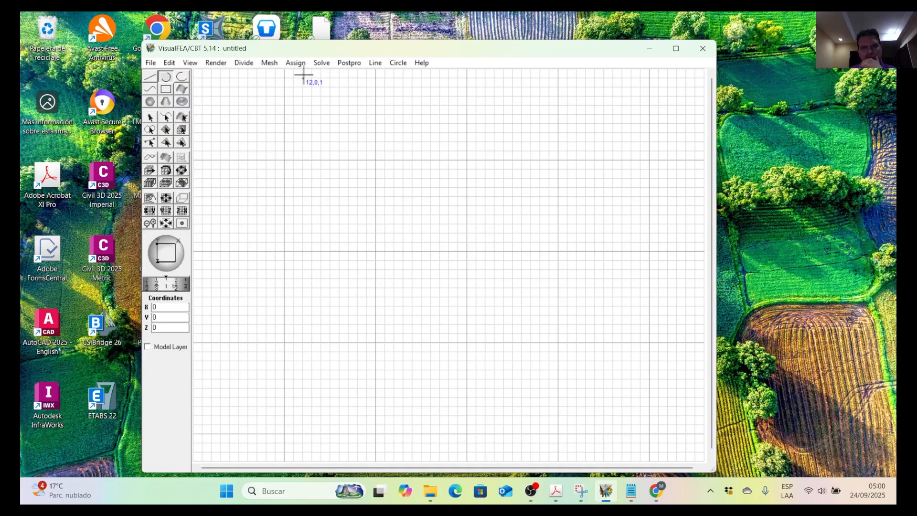
{"action": "left_click", "coordinate": [397, 63]}
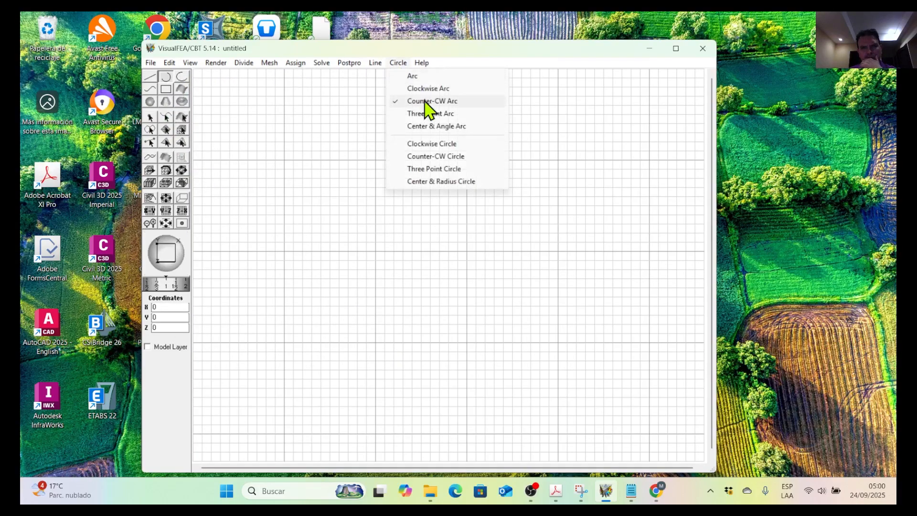
{"action": "left_click", "coordinate": [441, 148]}
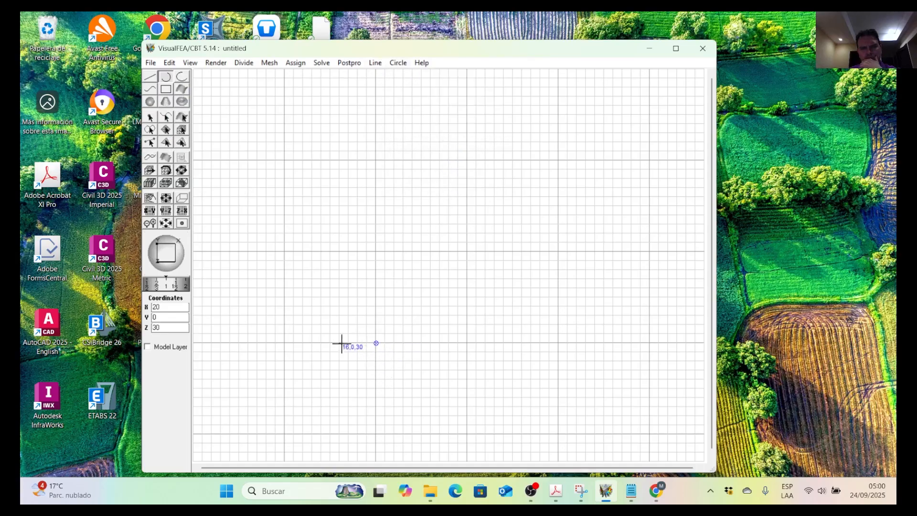
{"action": "left_click", "coordinate": [332, 343]}
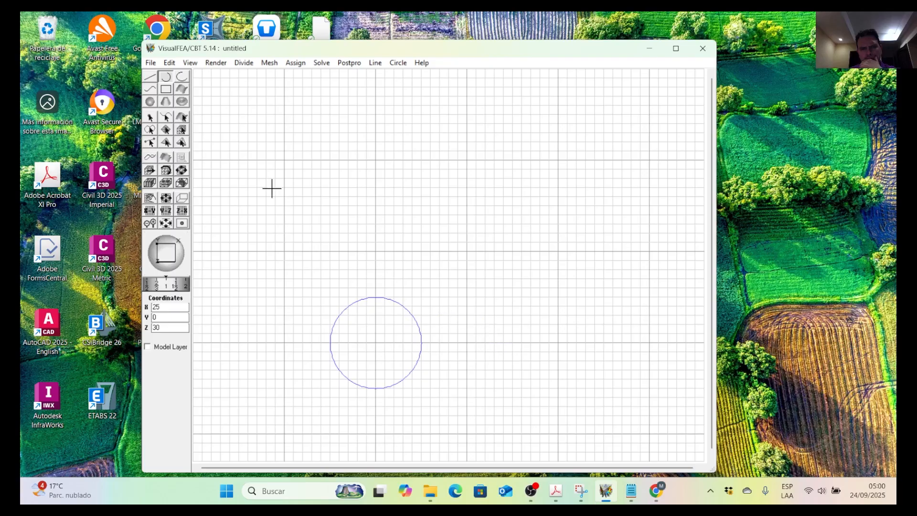
Draw a diagonal line from (26,0,36) to the circle's centre at (20,0,30).
{"action": "left_click", "coordinate": [166, 118]}
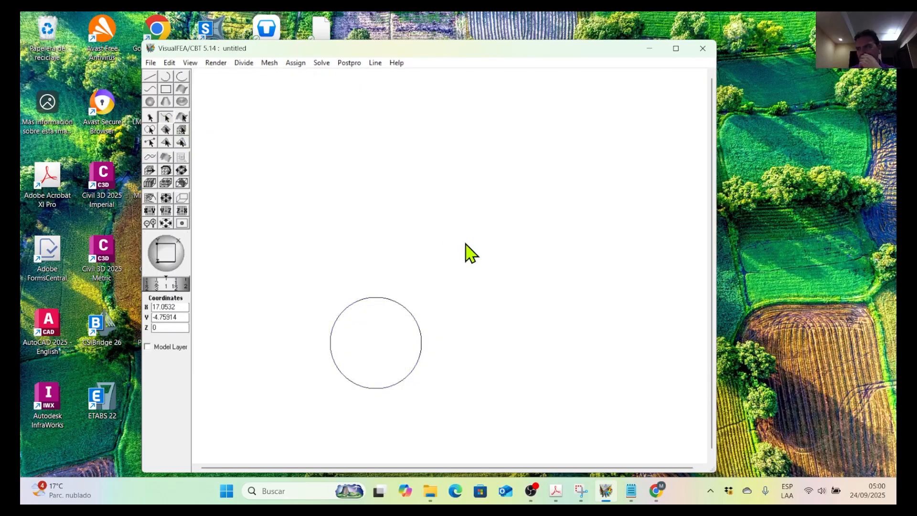
{"action": "scroll", "coordinate": [461, 234], "scroll_direction": "down", "scroll_amount": 2}
{"action": "middle_click", "coordinate": [417, 337]}
{"action": "middle_click_drag", "start_coordinate": [416, 336], "coordinate": [389, 294]}
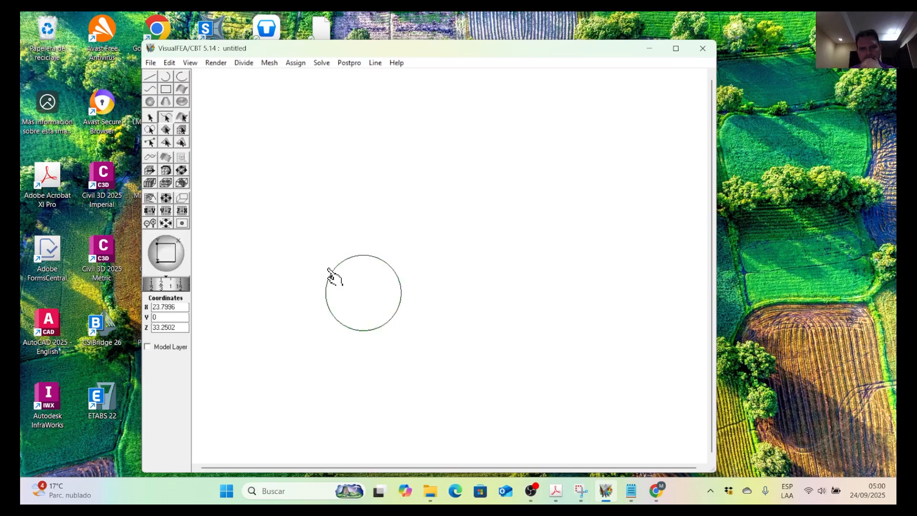
{"action": "left_click", "coordinate": [155, 81]}
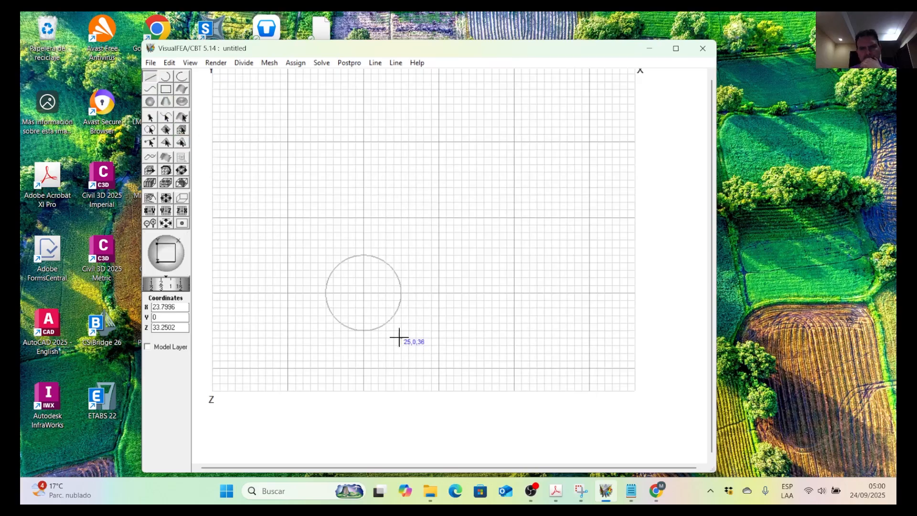
{"action": "left_click", "coordinate": [364, 293]}
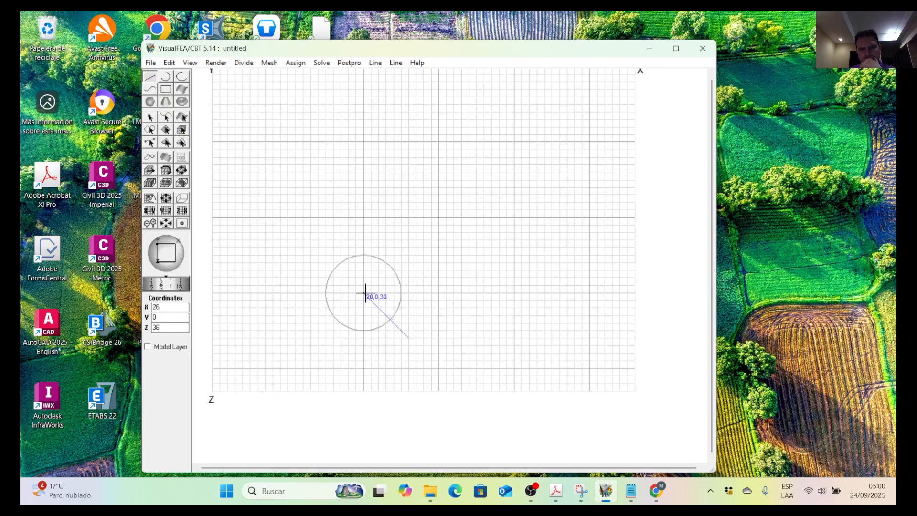
{"action": "left_click", "coordinate": [311, 233]}
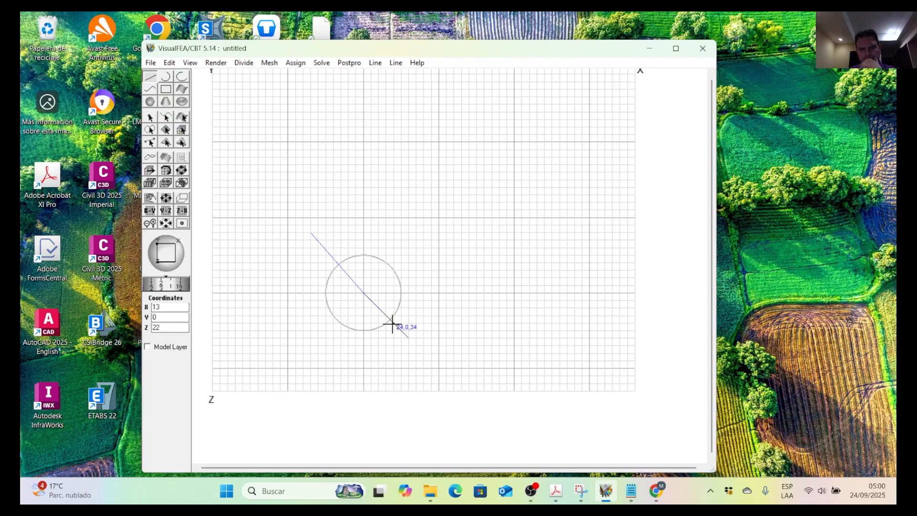
{"action": "left_click", "coordinate": [171, 63]}
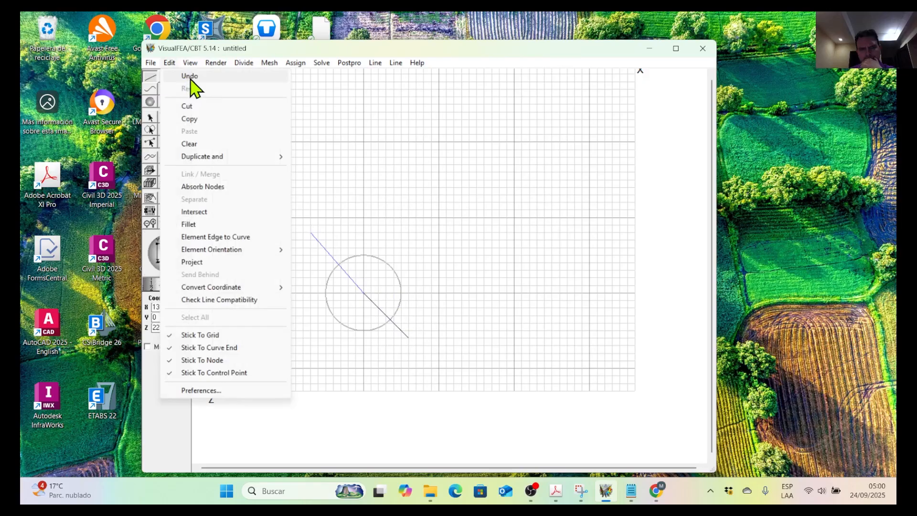
{"action": "left_click", "coordinate": [191, 87]}
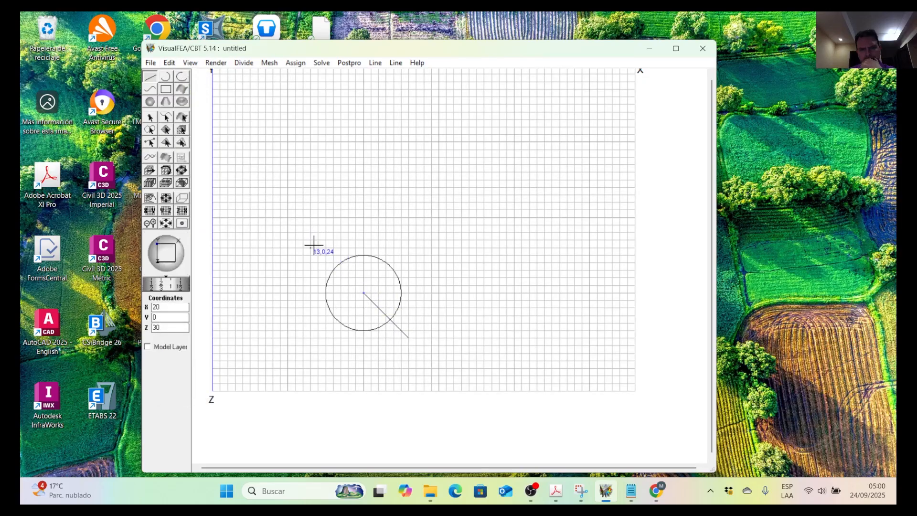
Draw three more diagonal lines joining the circle's centre to (13,0,23), (26,0,23) and (14,0,36).
{"action": "left_click", "coordinate": [363, 293]}
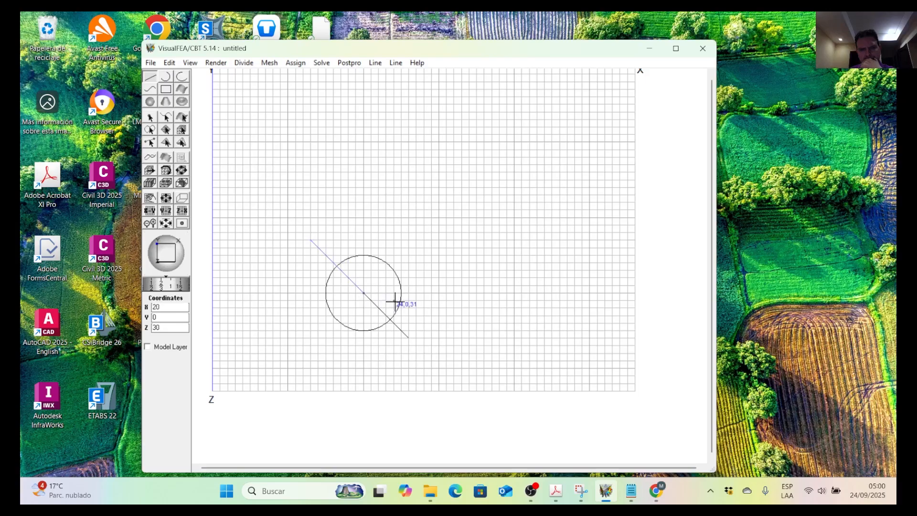
{"action": "double_click", "coordinate": [365, 293]}
{"action": "left_click", "coordinate": [417, 237]}
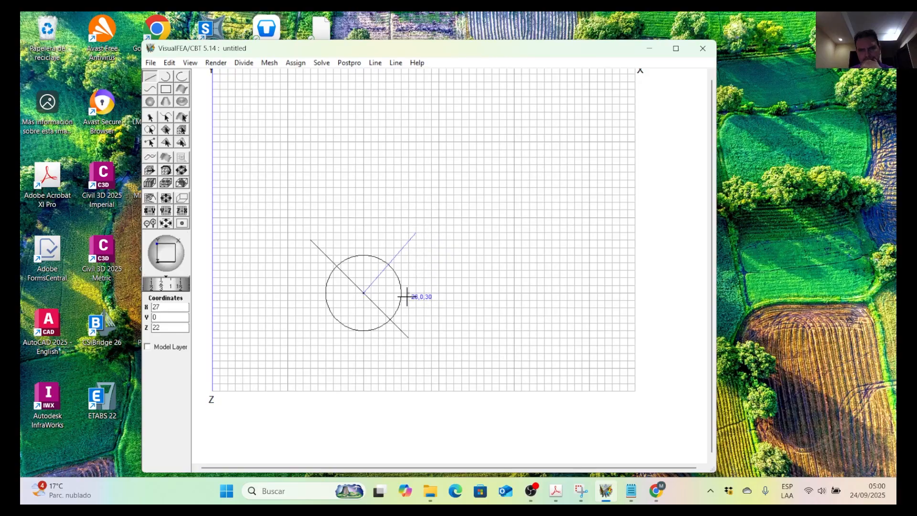
{"action": "left_click", "coordinate": [173, 65]}
{"action": "left_click", "coordinate": [185, 75]}
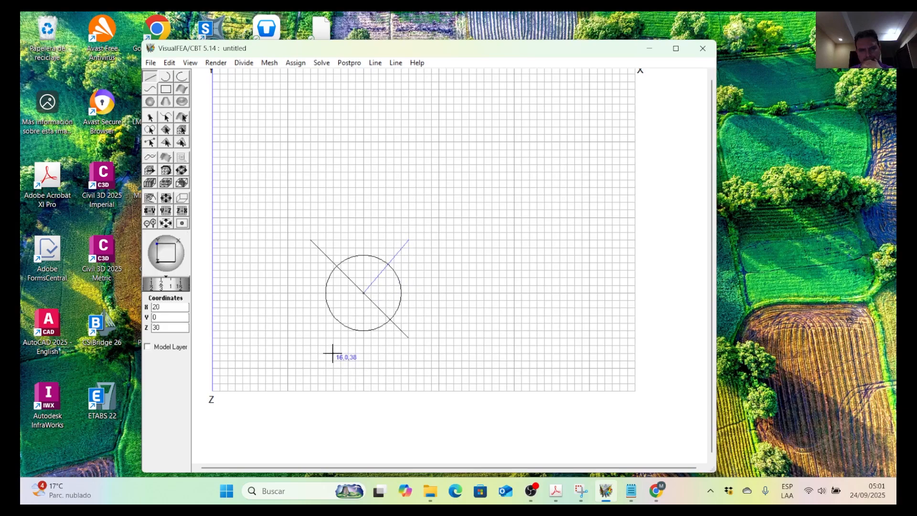
{"action": "left_click", "coordinate": [318, 338]}
{"action": "scroll", "coordinate": [352, 317], "scroll_direction": "up", "scroll_amount": 3}
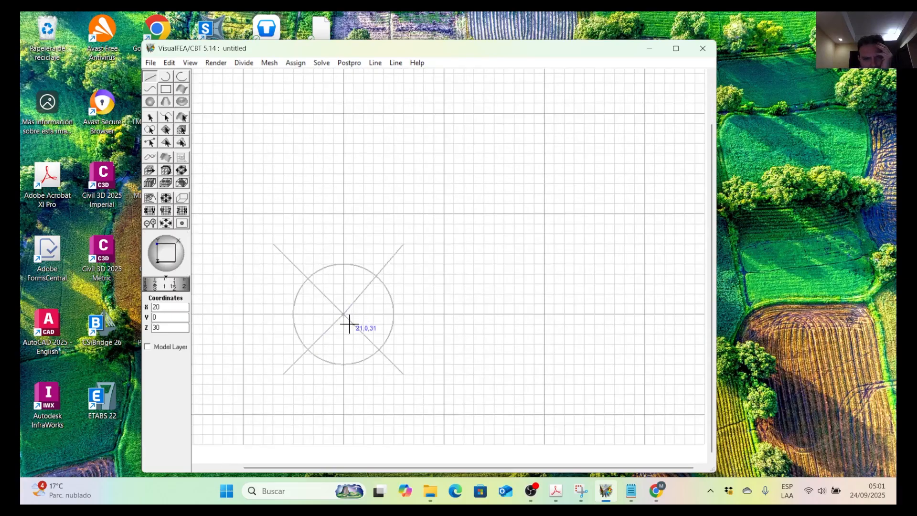
Replace the upper-left diagonal with a line from the circle's centre to (14,0,24).
{"action": "left_click", "coordinate": [167, 119]}
{"action": "left_click", "coordinate": [302, 273]}
{"action": "key", "text": "Delete"}
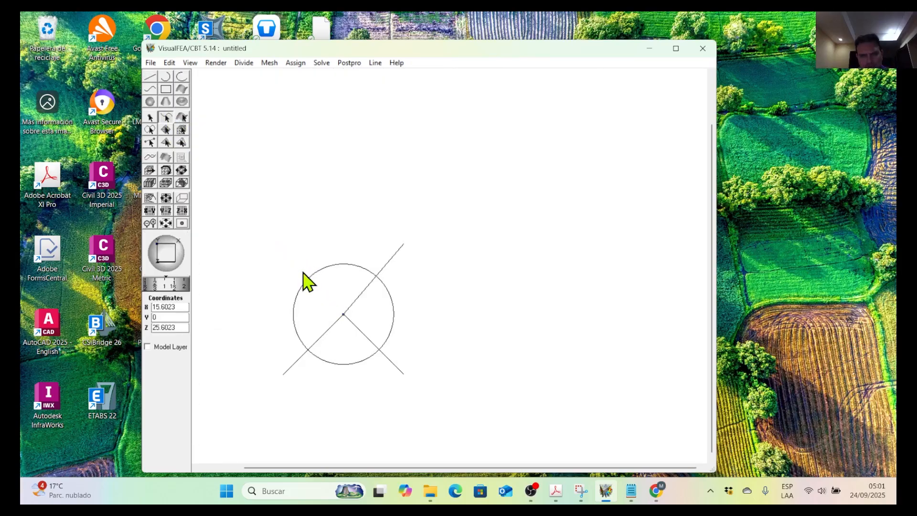
{"action": "left_click", "coordinate": [150, 77]}
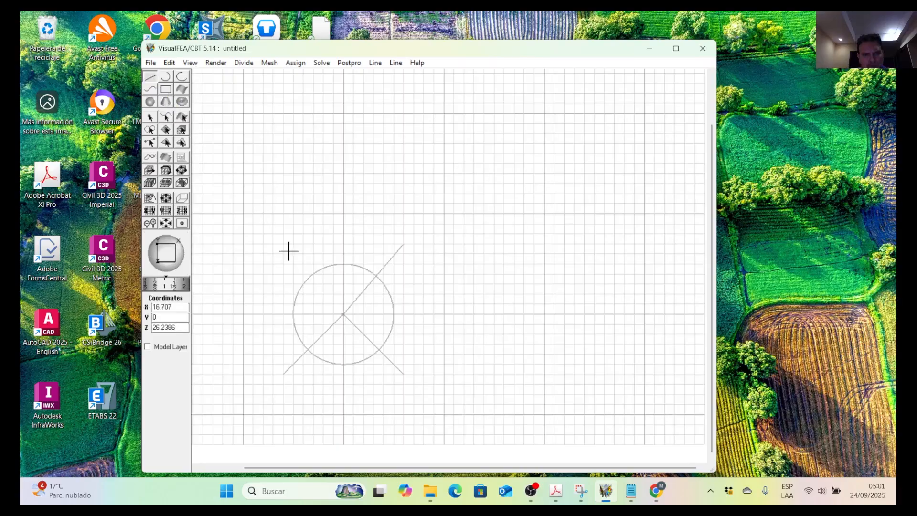
{"action": "left_click", "coordinate": [342, 314]}
{"action": "left_click", "coordinate": [283, 255]}
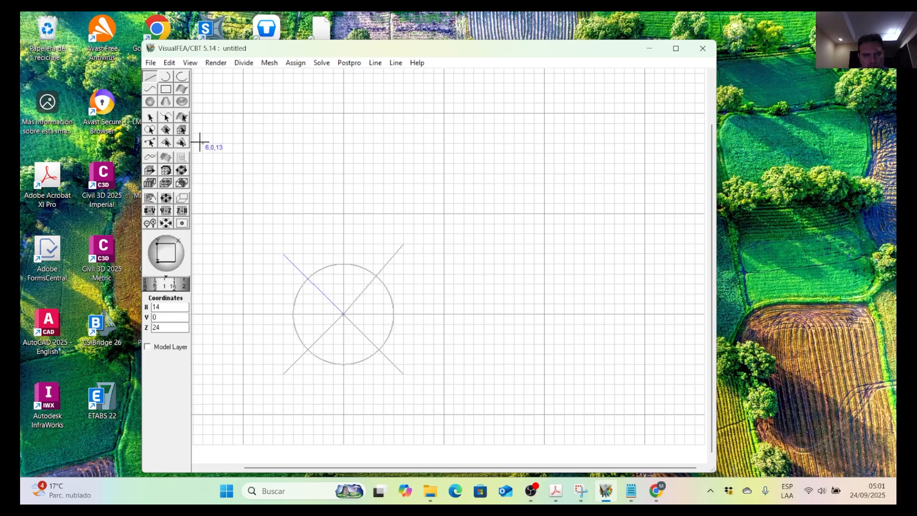
Replace the upper-right diagonal with a line from the circle's centre to (26,0,24).
{"action": "left_click", "coordinate": [165, 118]}
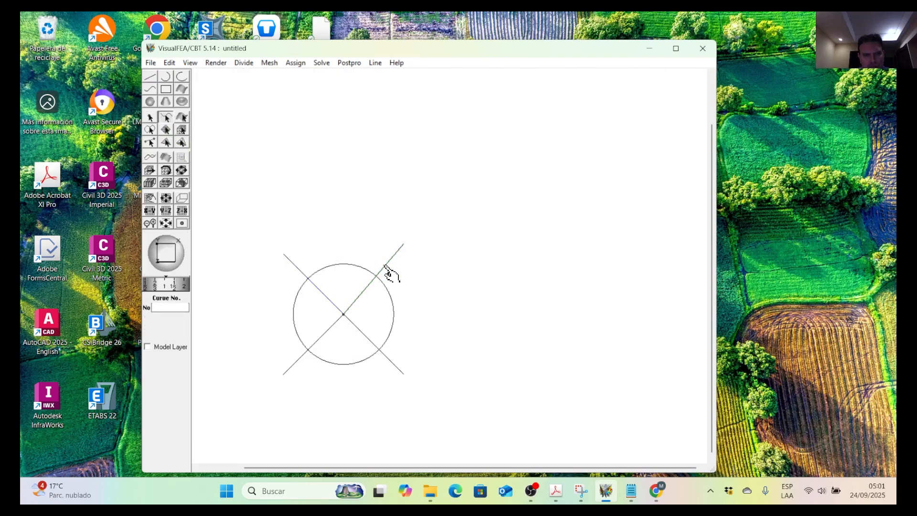
{"action": "left_click", "coordinate": [389, 268]}
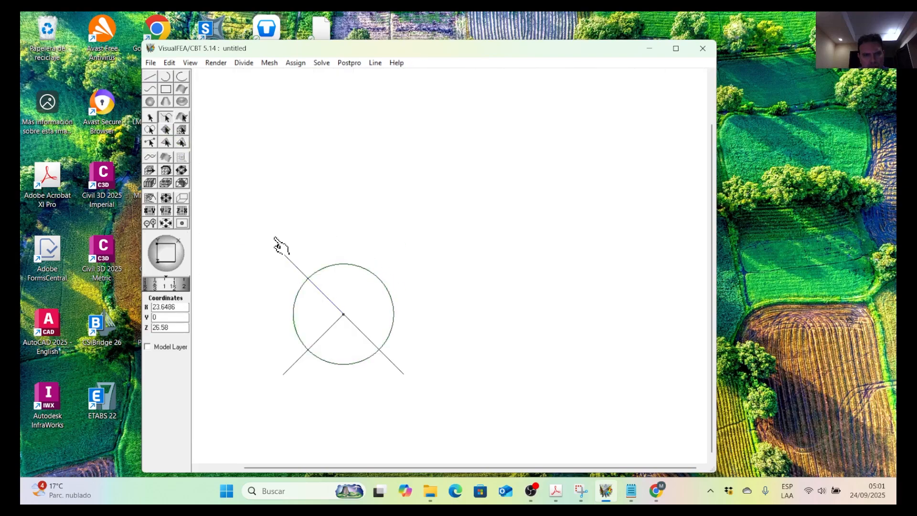
{"action": "left_click", "coordinate": [150, 76]}
{"action": "left_click", "coordinate": [344, 314]}
{"action": "left_click", "coordinate": [403, 257]}
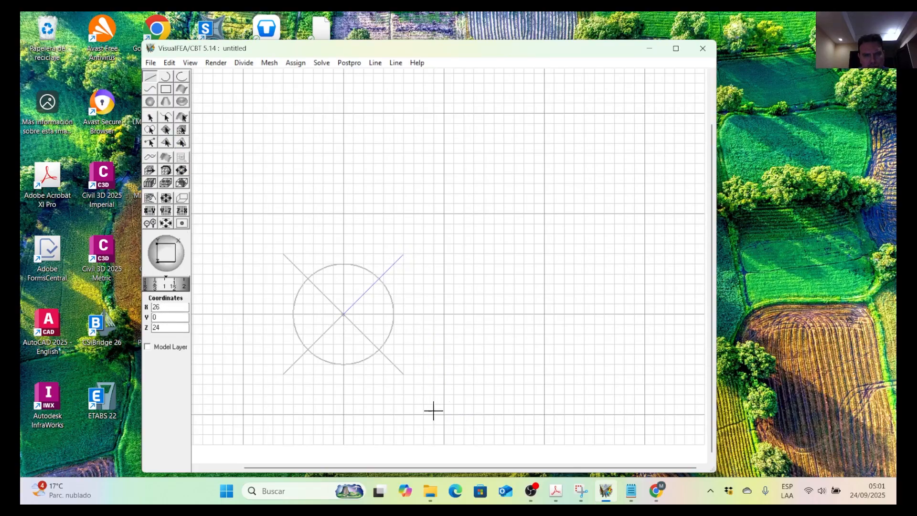
{"action": "left_click", "coordinate": [166, 119]}
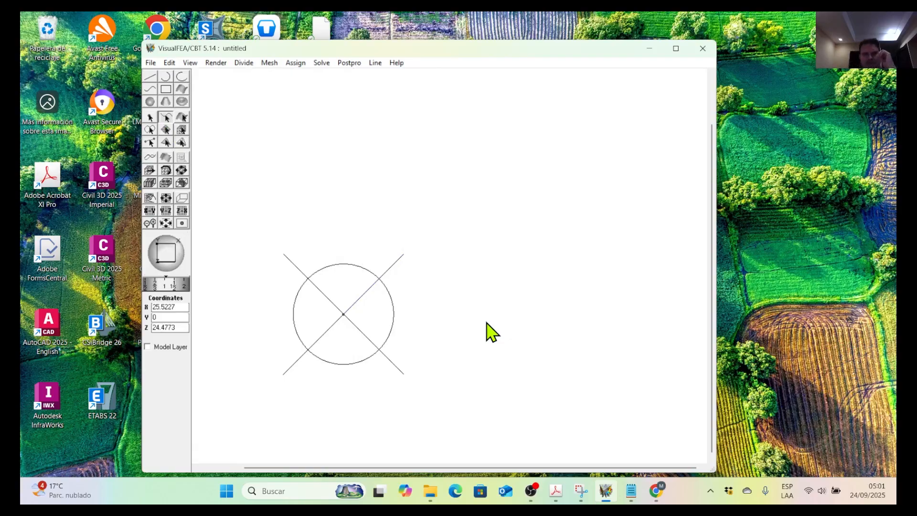
{"action": "left_click", "coordinate": [148, 78]}
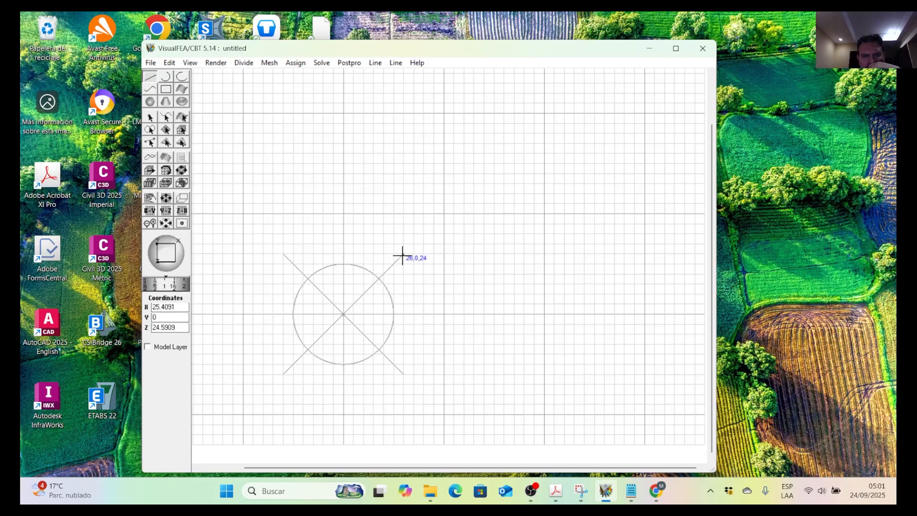
{"action": "scroll", "coordinate": [368, 284], "scroll_direction": "up", "scroll_amount": 1}
{"action": "middle_click_drag", "start_coordinate": [295, 238], "coordinate": [362, 221]}
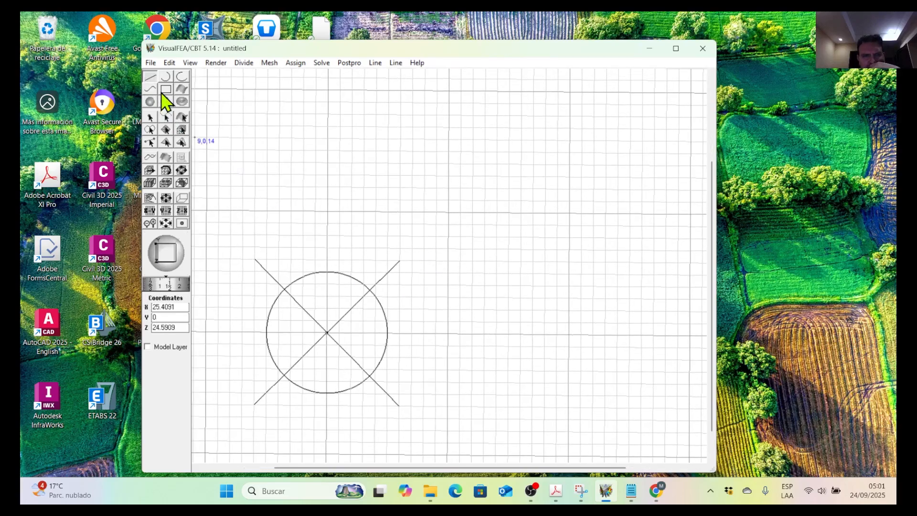
{"action": "left_click", "coordinate": [188, 64]}
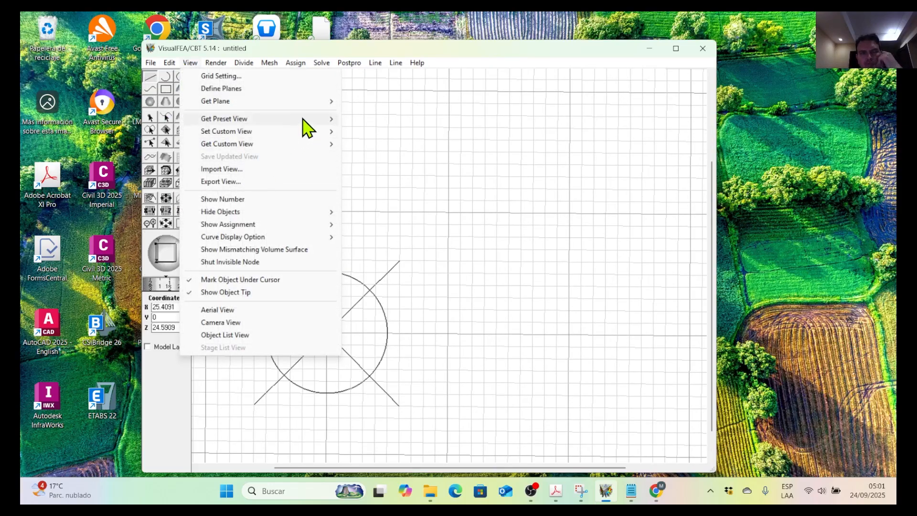
{"action": "mouse_move", "coordinate": [323, 119]}
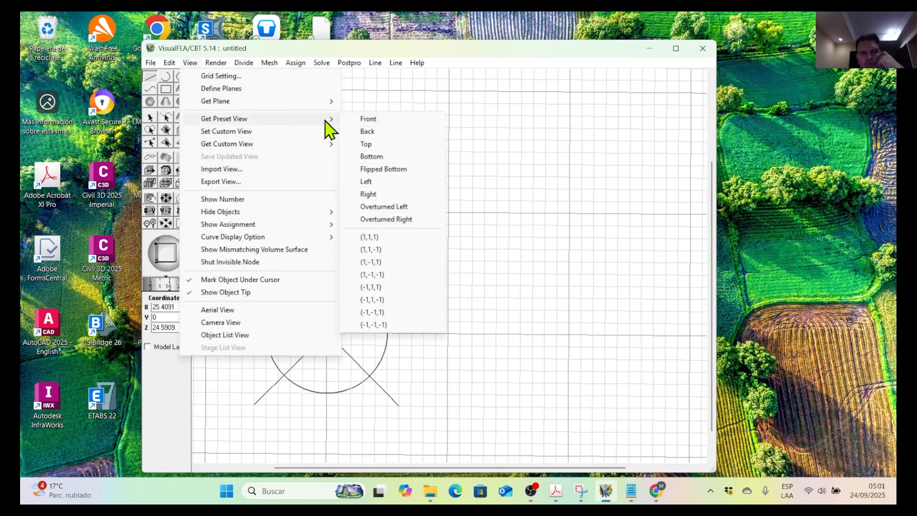
{"action": "left_click", "coordinate": [372, 144]}
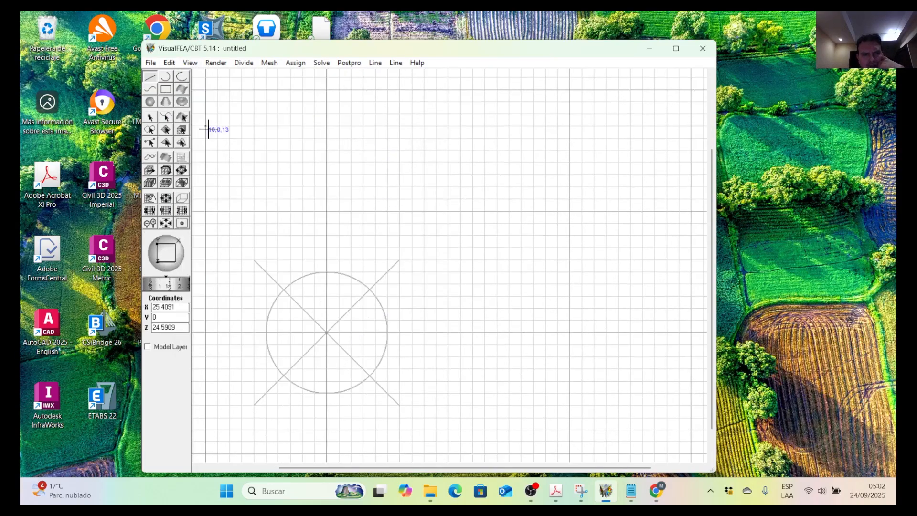
Intersect the circle with the two upper diagonals so the curves are split where they cross.
{"action": "left_click", "coordinate": [169, 119]}
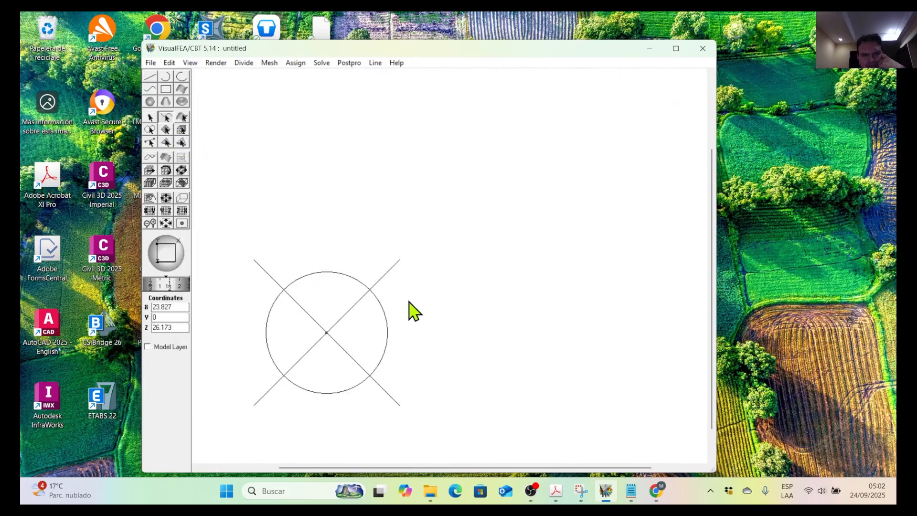
{"action": "left_click_drag", "start_coordinate": [427, 311], "coordinate": [246, 230]}
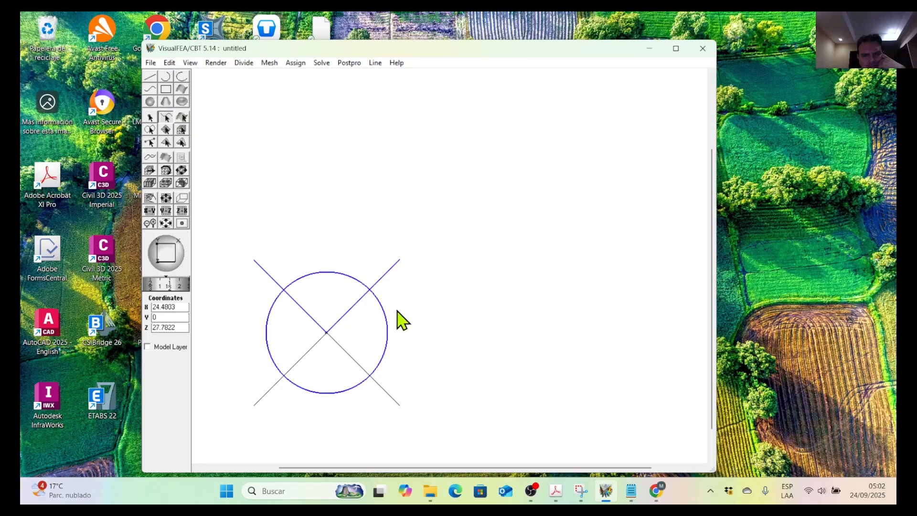
{"action": "left_click", "coordinate": [171, 64]}
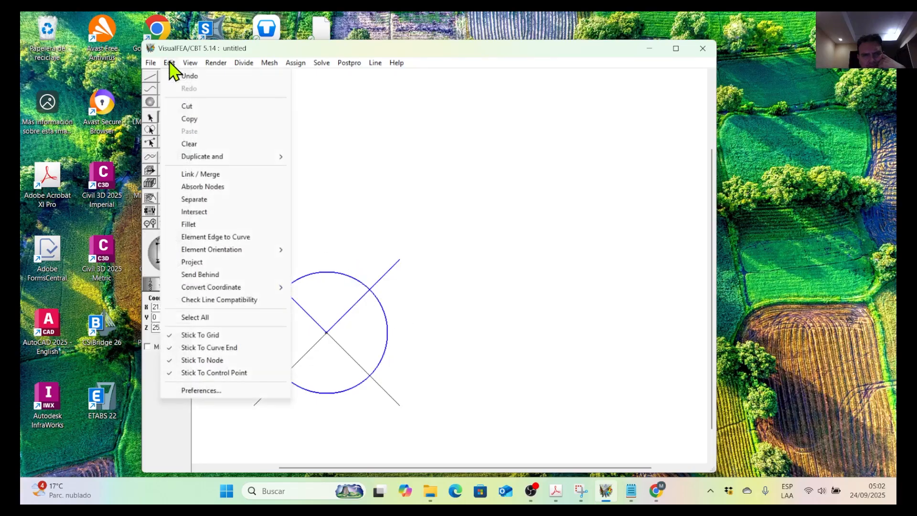
{"action": "left_click", "coordinate": [204, 212]}
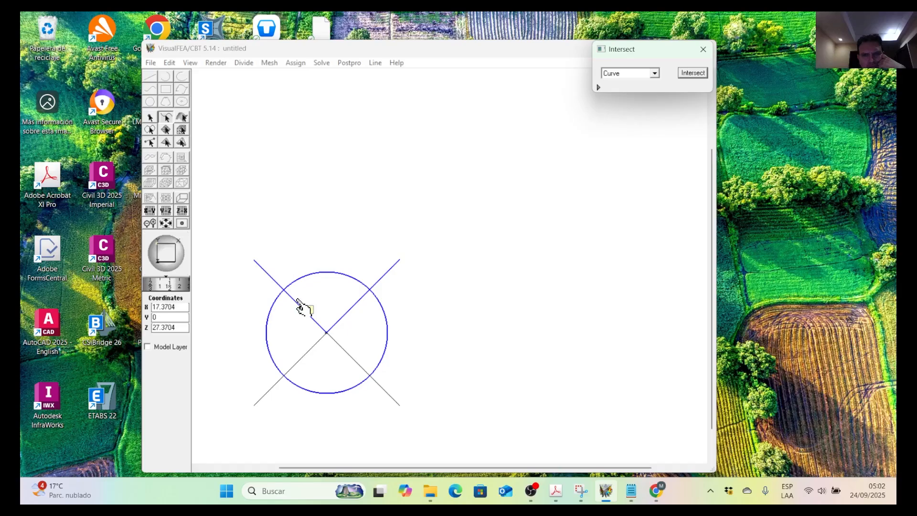
{"action": "left_click", "coordinate": [692, 73]}
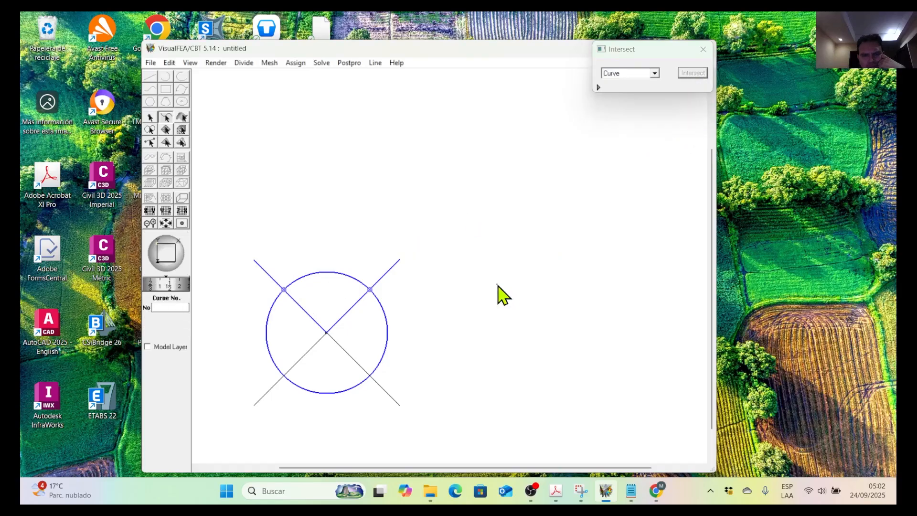
Intersect the rest of the circle with the two lower diagonals and check the resulting segments individually.
{"action": "left_click_drag", "start_coordinate": [367, 430], "coordinate": [266, 364]}
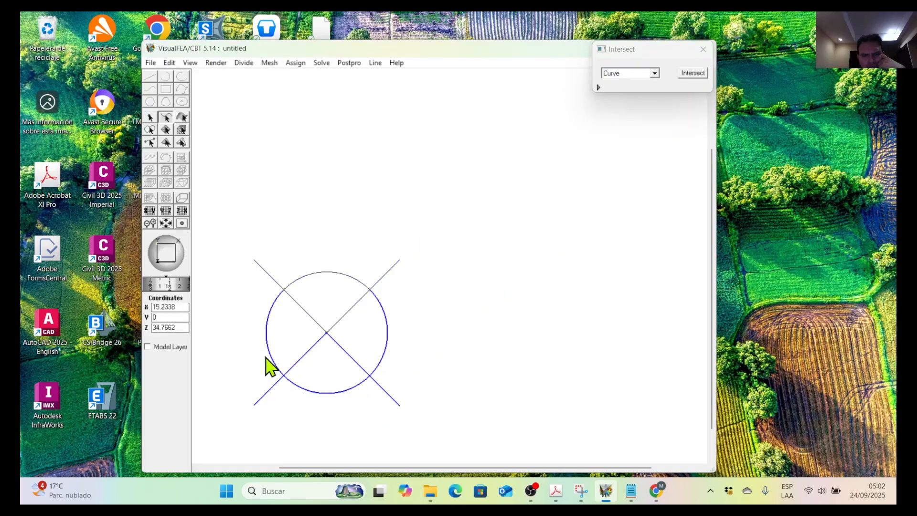
{"action": "left_click", "coordinate": [694, 73]}
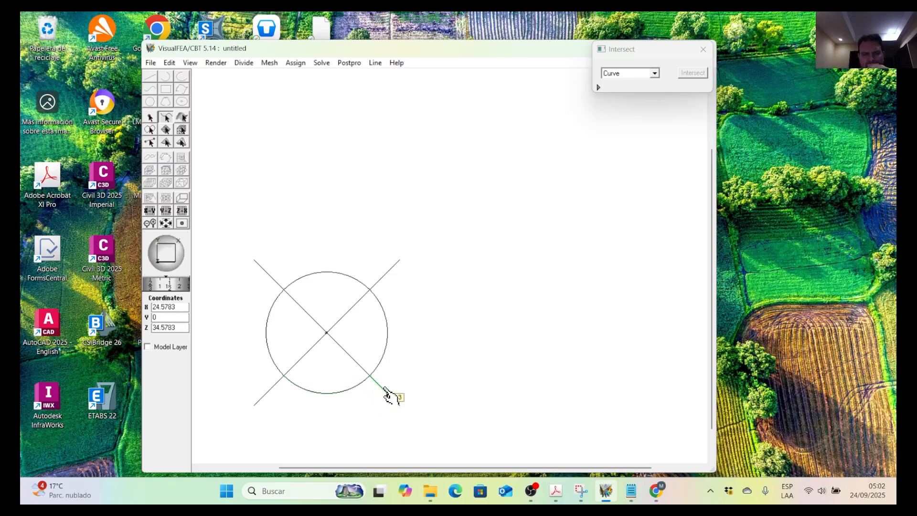
{"action": "left_click", "coordinate": [358, 368]}
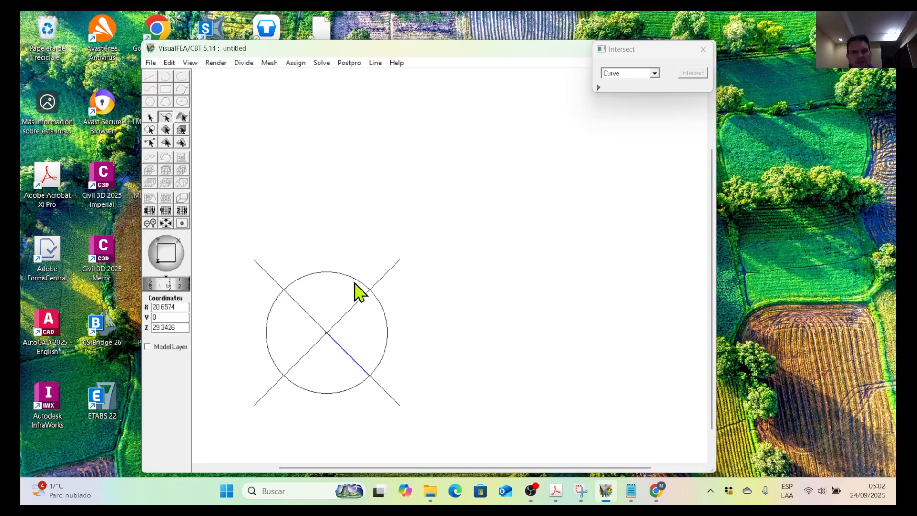
{"action": "left_click", "coordinate": [319, 343]}
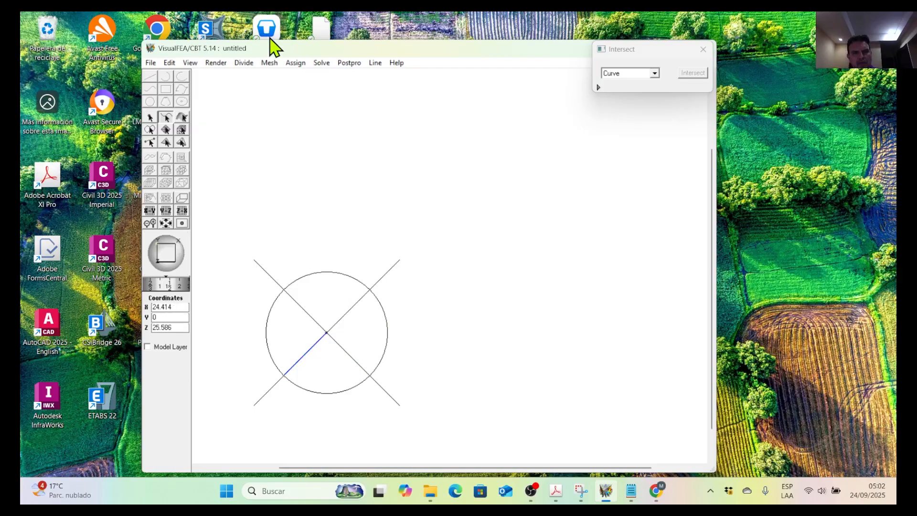
{"action": "left_click", "coordinate": [362, 386]}
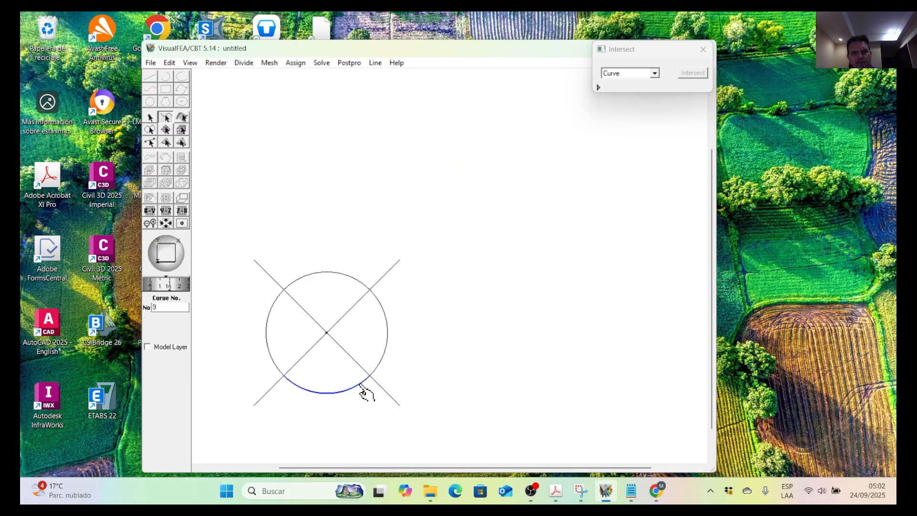
{"action": "left_click", "coordinate": [417, 365]}
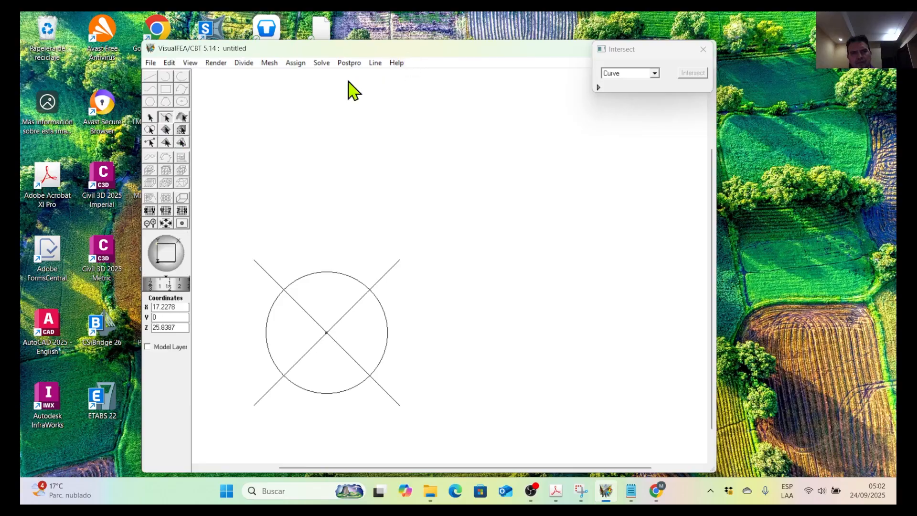
{"action": "left_click", "coordinate": [703, 50]}
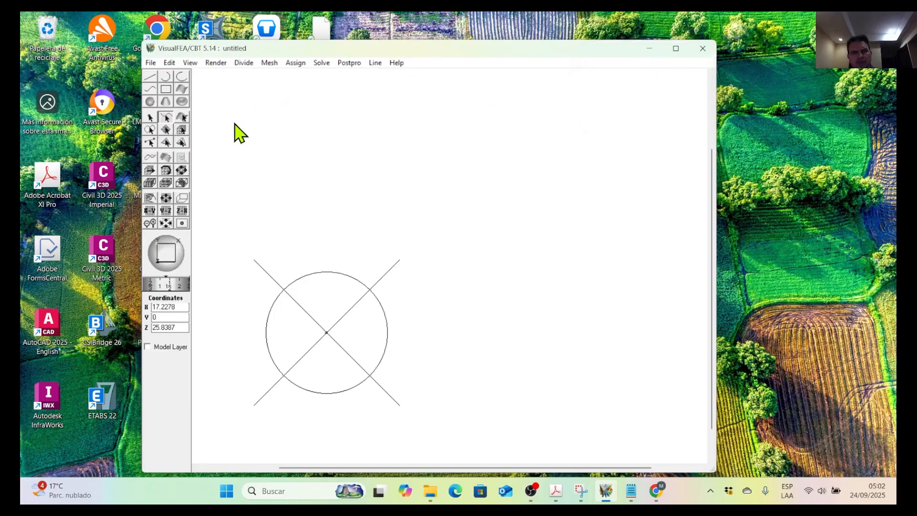
Draw another circle of radius 5 over the existing one, centred at the diagonals' crossing (20,0,30).
{"action": "left_click", "coordinate": [166, 77]}
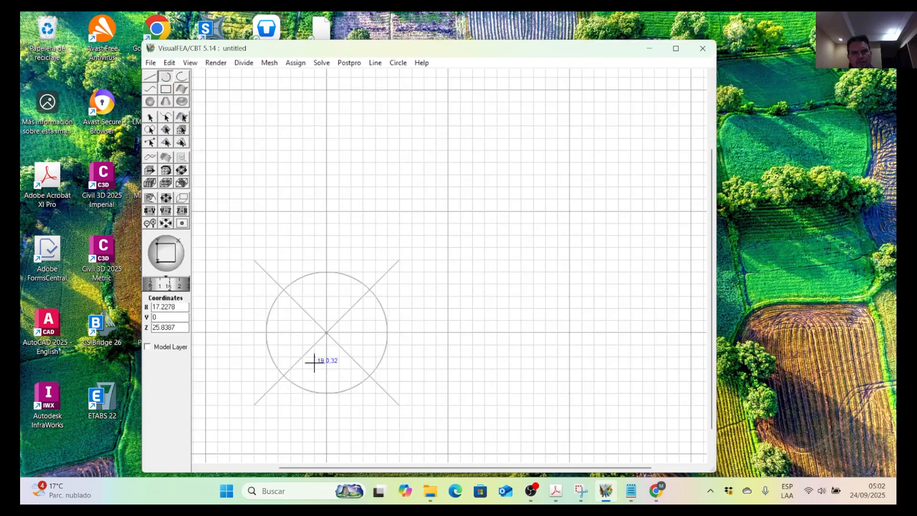
{"action": "left_click", "coordinate": [326, 332]}
{"action": "left_click", "coordinate": [266, 332]}
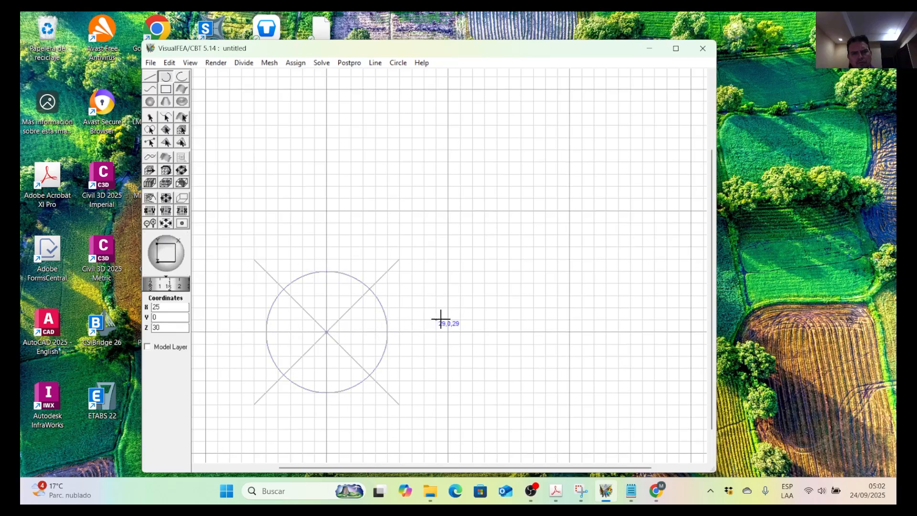
{"action": "left_click", "coordinate": [169, 119]}
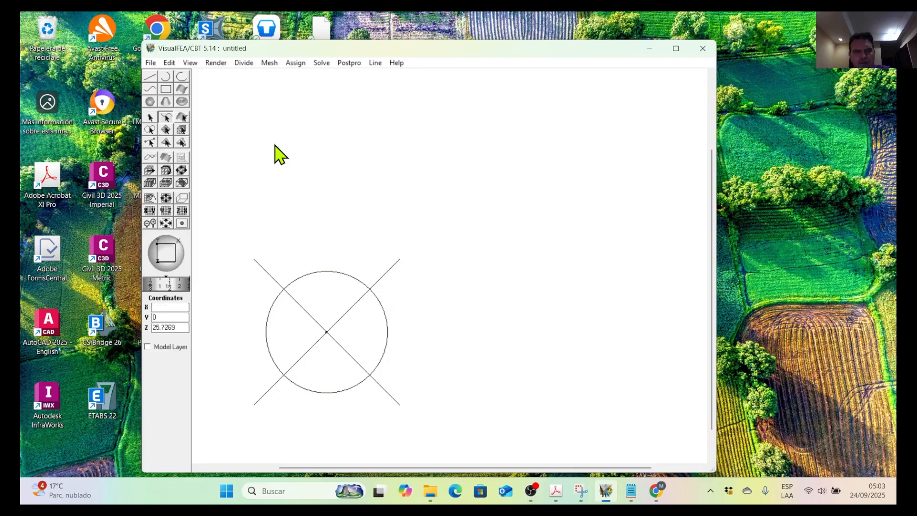
Save the model as "20-Mesh por Extrusion Torsionada -01.mtr" in the 04.1-Automatic Triangulation folder.
{"action": "left_click", "coordinate": [193, 64]}
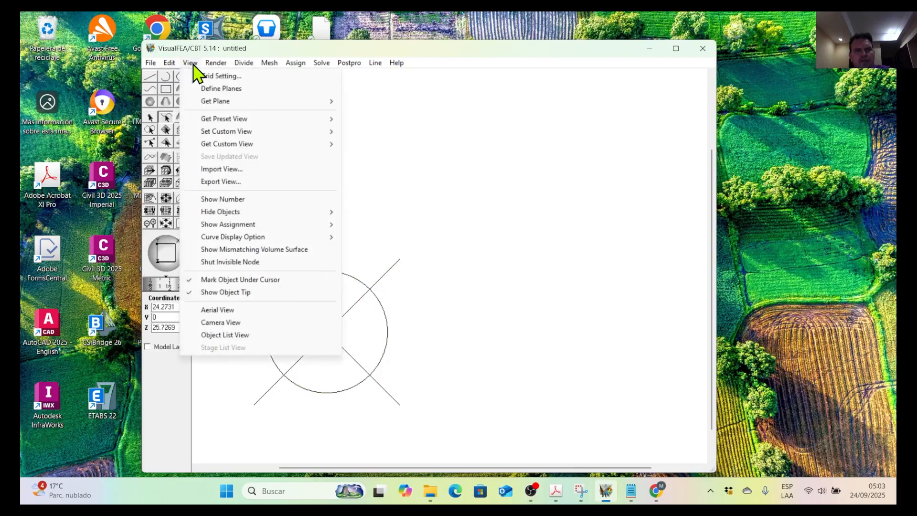
{"action": "mouse_move", "coordinate": [151, 63]}
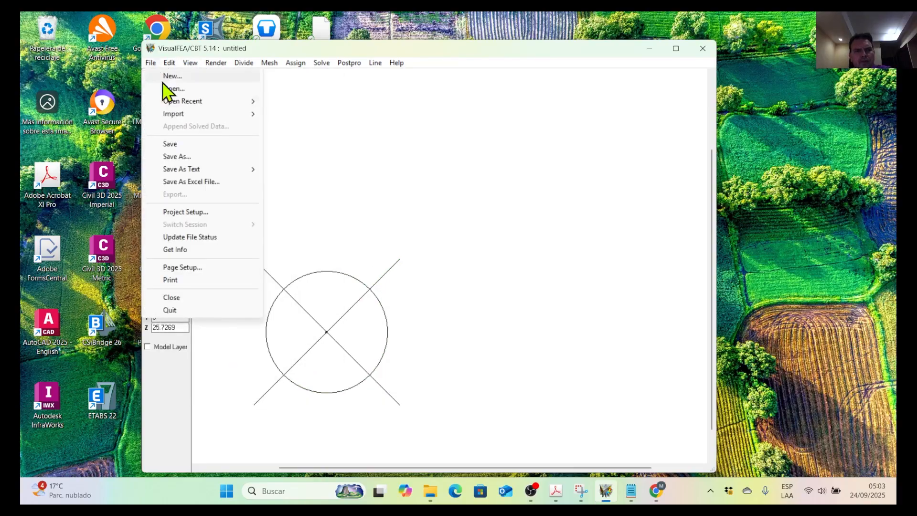
{"action": "left_click", "coordinate": [195, 156]}
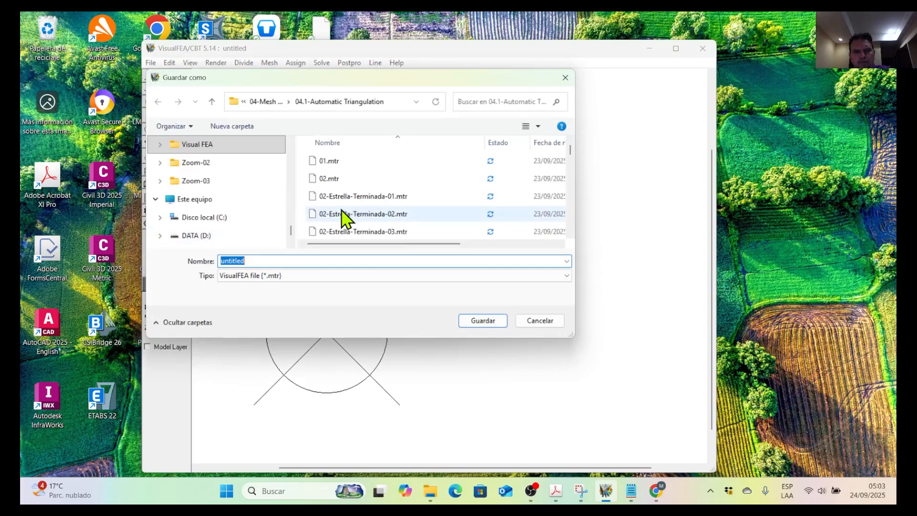
{"action": "scroll", "coordinate": [342, 222], "scroll_direction": "down", "scroll_amount": 10}
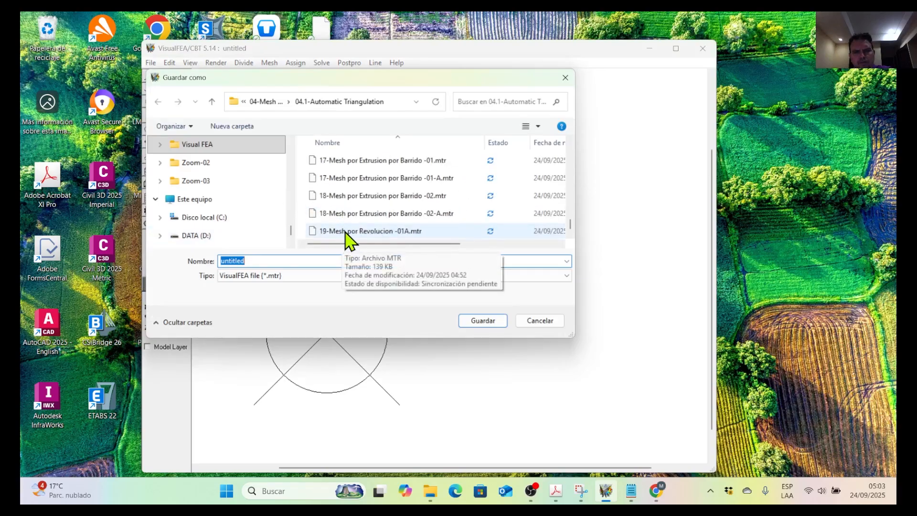
{"action": "left_click", "coordinate": [344, 232]}
{"action": "left_click", "coordinate": [225, 261]}
{"action": "left_click", "coordinate": [223, 260]}
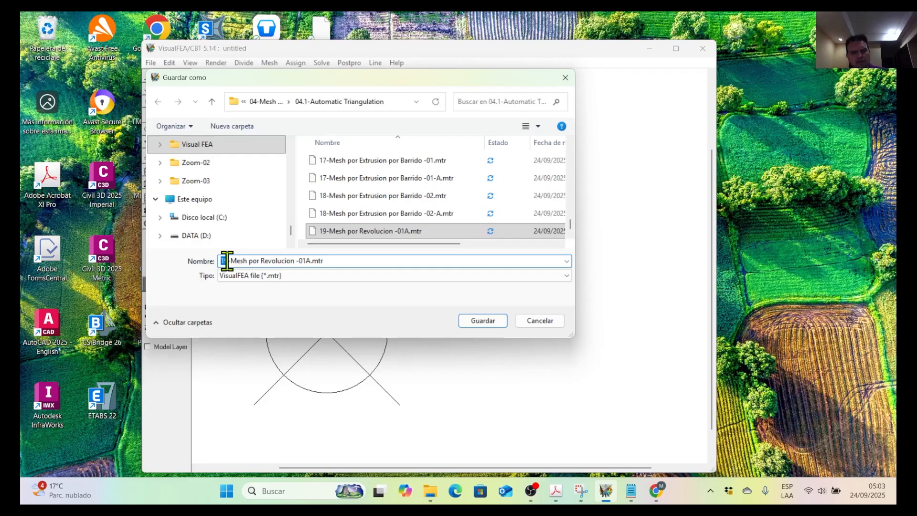
{"action": "type", "text": "20"}
{"action": "left_click_drag", "start_coordinate": [260, 260], "coordinate": [294, 261]}
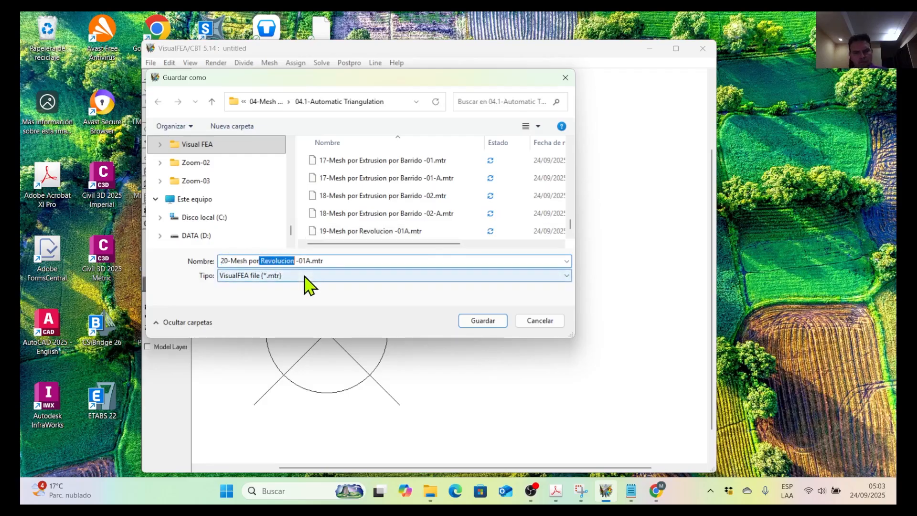
{"action": "type", "text": "Extrus"}
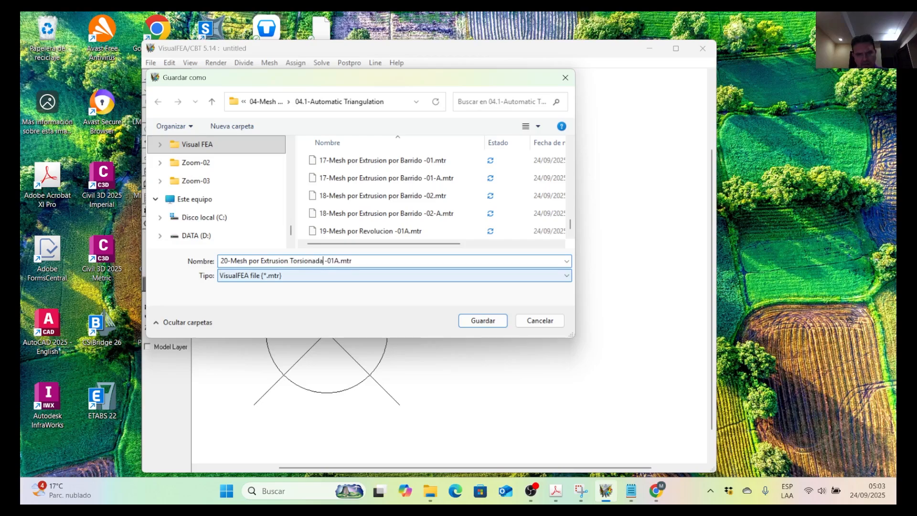
{"action": "left_click", "coordinate": [335, 260]}
{"action": "key", "text": "Delete"}
{"action": "left_click", "coordinate": [485, 321]}
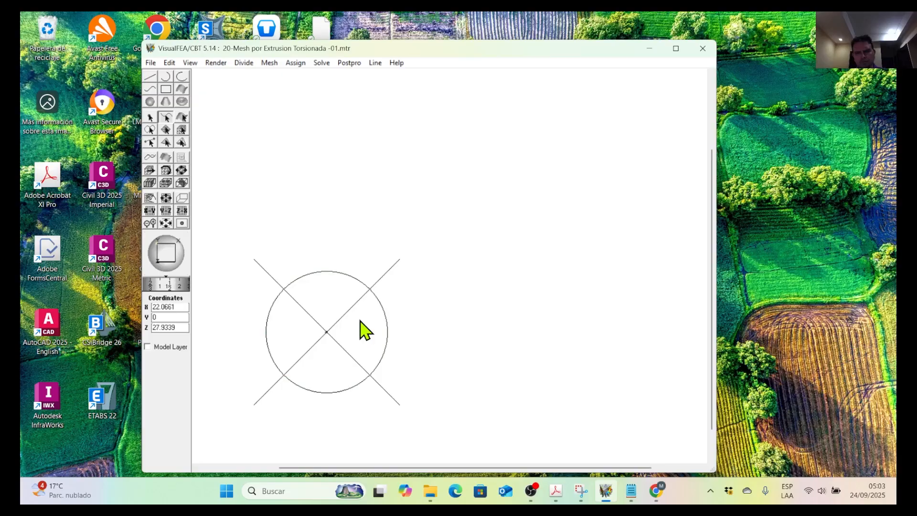
Switch to the preset (1,1,1) view and fit the whole grid to the window.
{"action": "left_click", "coordinate": [189, 64]}
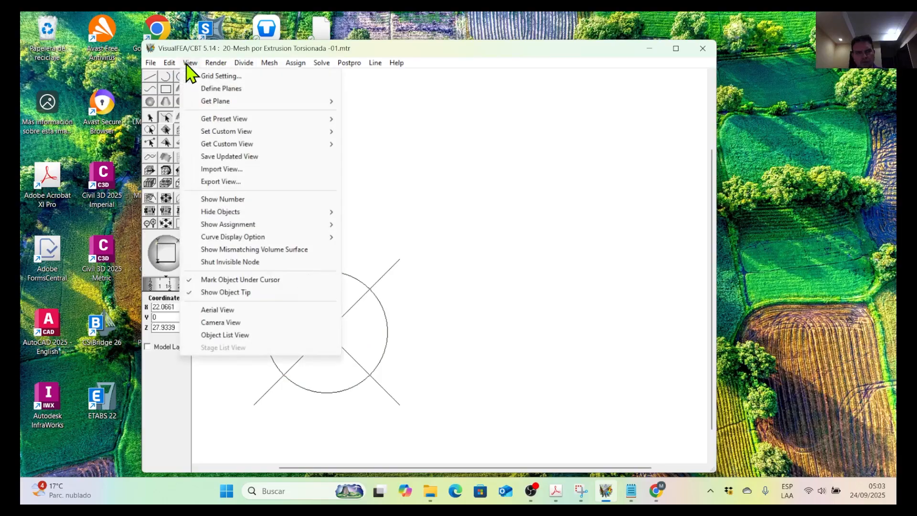
{"action": "mouse_move", "coordinate": [238, 120]}
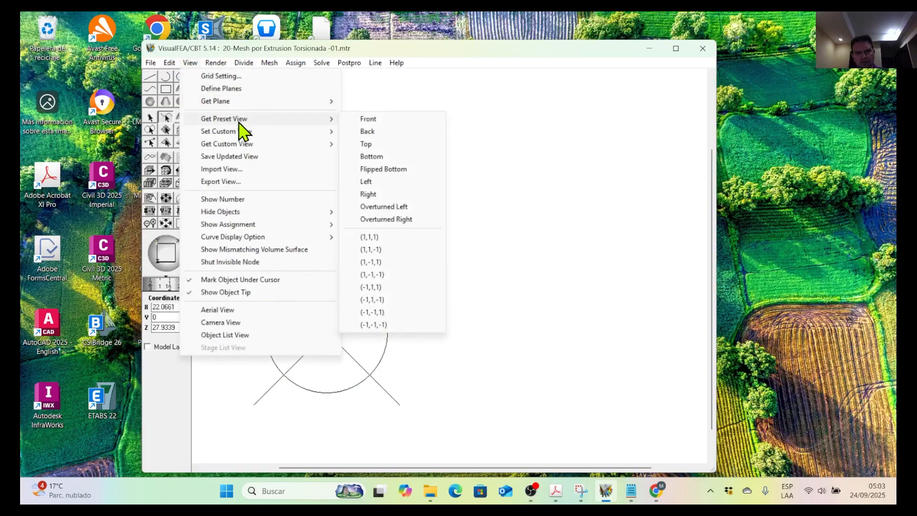
{"action": "left_click", "coordinate": [386, 238]}
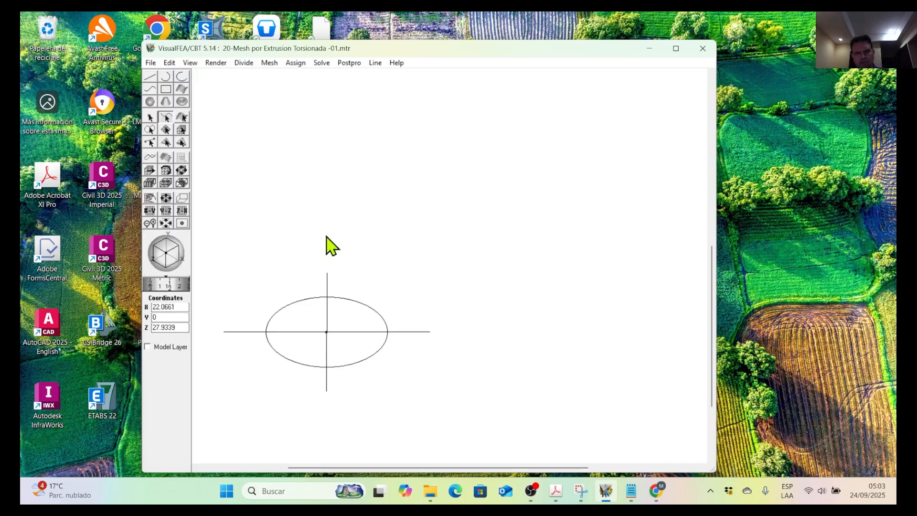
{"action": "left_click", "coordinate": [151, 78]}
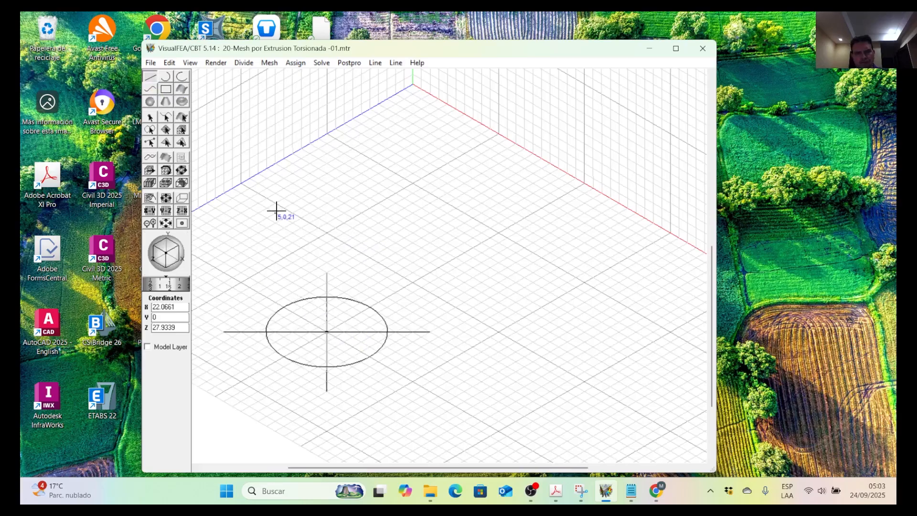
{"action": "scroll", "coordinate": [363, 243], "scroll_direction": "down", "scroll_amount": 5}
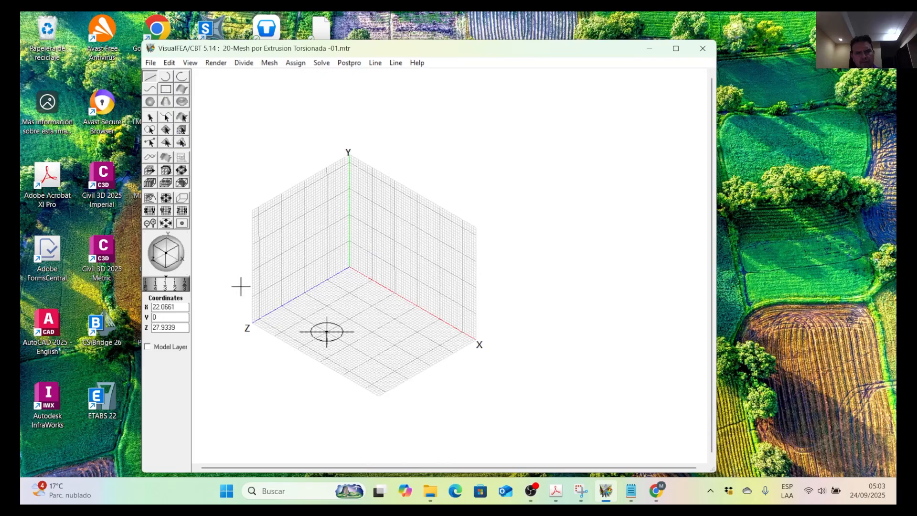
{"action": "scroll", "coordinate": [241, 286], "scroll_direction": "up", "scroll_amount": 2}
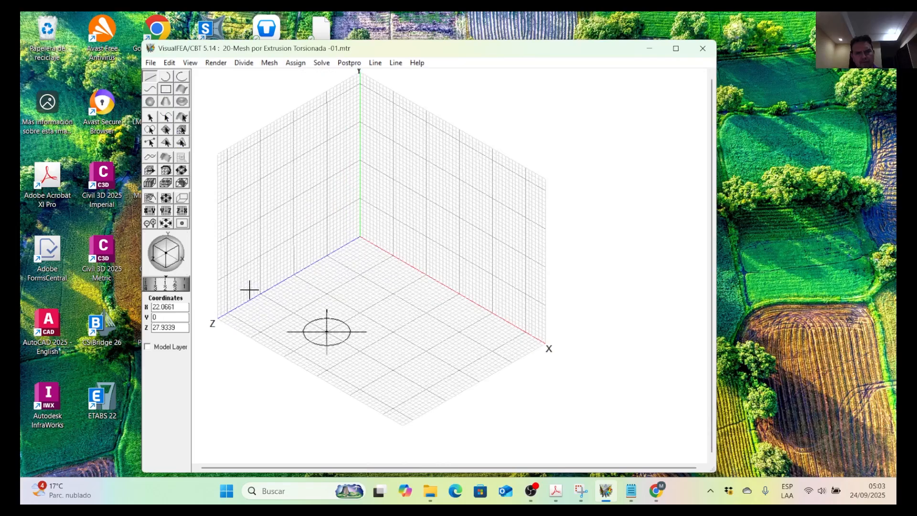
{"action": "left_click", "coordinate": [166, 224]}
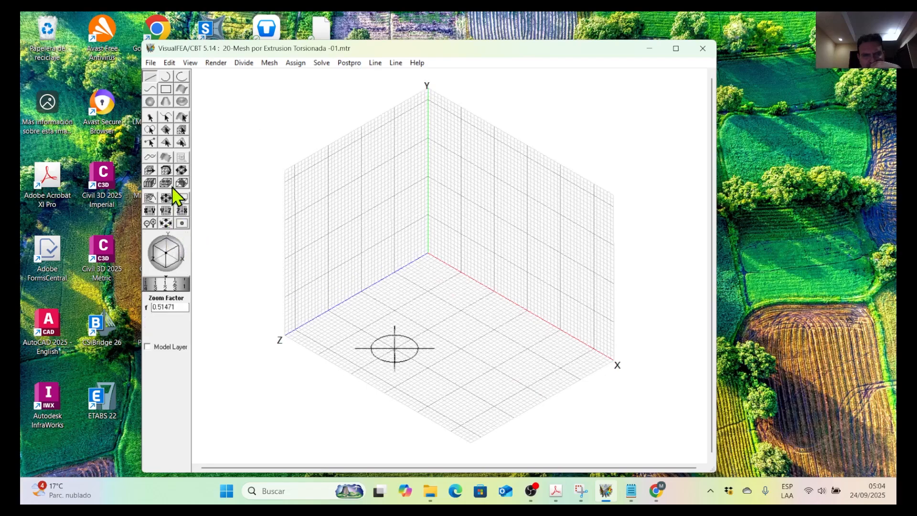
Move the grid's XY plane to Z = 30 so that it passes through the circle's centre.
{"action": "left_click", "coordinate": [150, 199]}
{"action": "left_click_drag", "start_coordinate": [516, 217], "coordinate": [447, 285]}
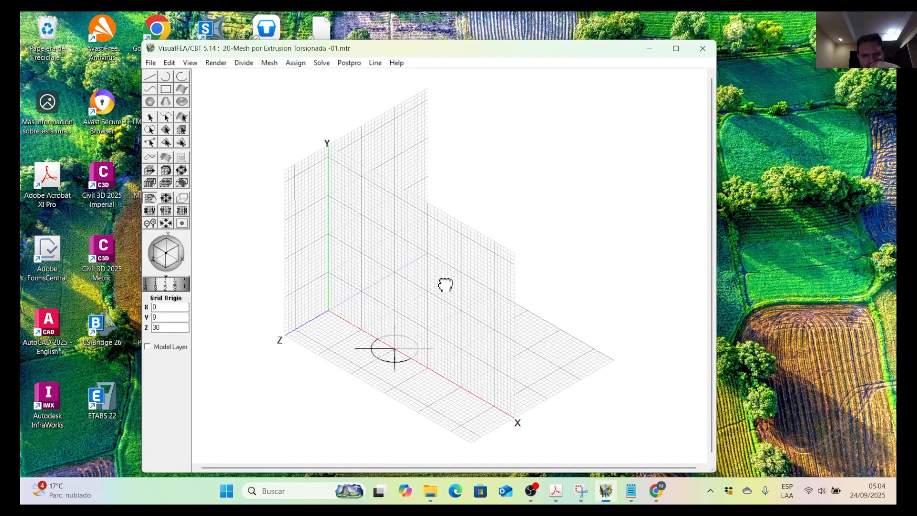
{"action": "scroll", "coordinate": [379, 358], "scroll_direction": "up", "scroll_amount": 3}
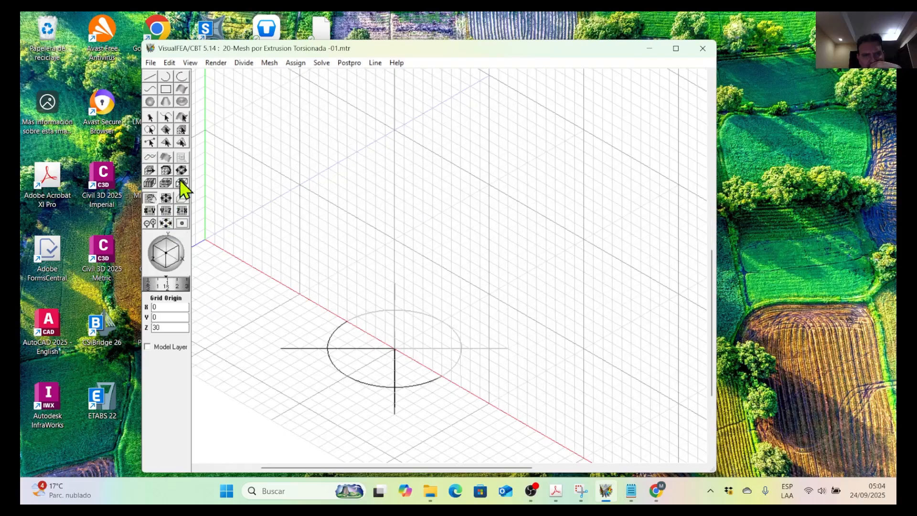
Draw a vertical axis line from the circle's centre at (20,0,30) up to (20,20,30).
{"action": "left_click", "coordinate": [151, 77]}
{"action": "scroll", "coordinate": [402, 355], "scroll_direction": "down", "scroll_amount": 3}
{"action": "scroll", "coordinate": [402, 355], "scroll_direction": "down", "scroll_amount": 1}
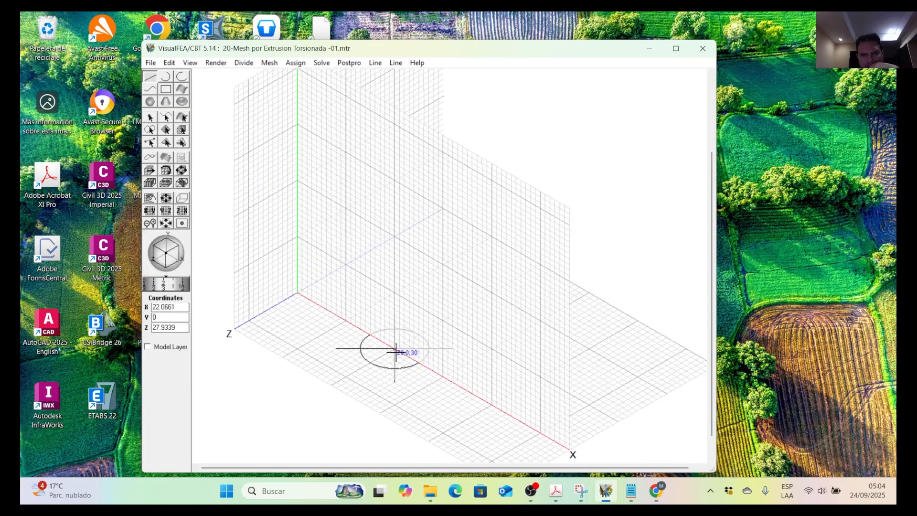
{"action": "scroll", "coordinate": [396, 350], "scroll_direction": "up", "scroll_amount": 5}
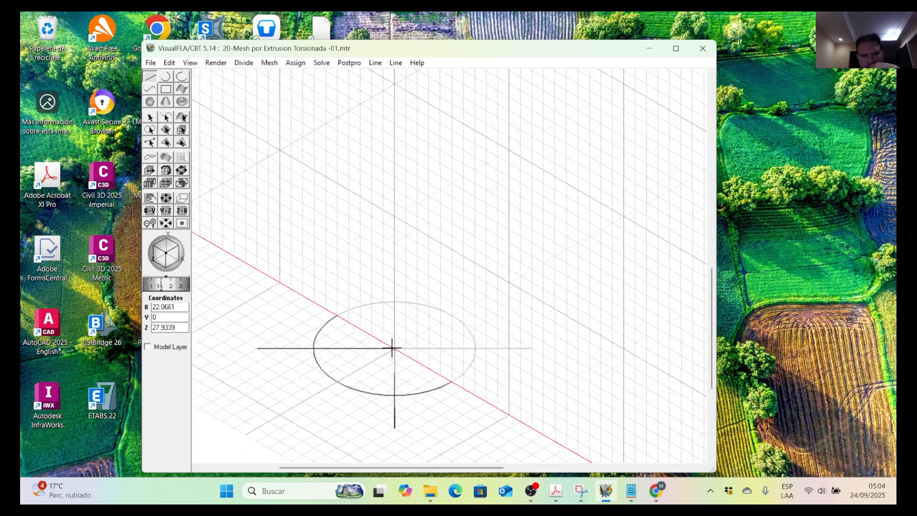
{"action": "scroll", "coordinate": [390, 349], "scroll_direction": "down", "scroll_amount": 3}
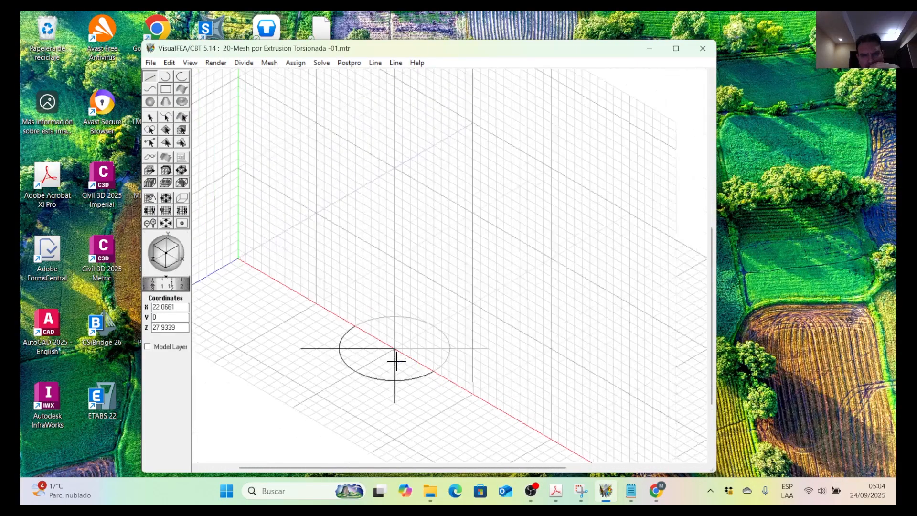
{"action": "left_click", "coordinate": [395, 350]}
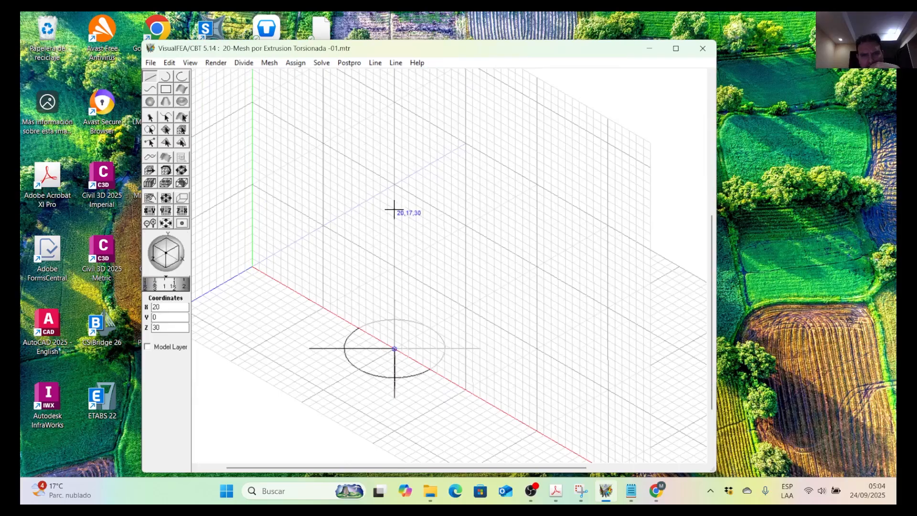
{"action": "left_click", "coordinate": [395, 184]}
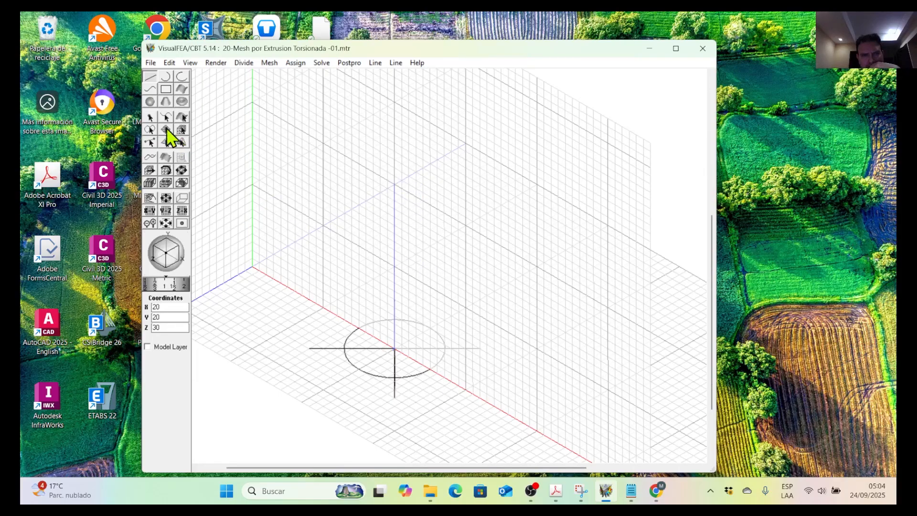
Divide the circle's curve into 20 segments.
{"action": "left_click", "coordinate": [164, 118]}
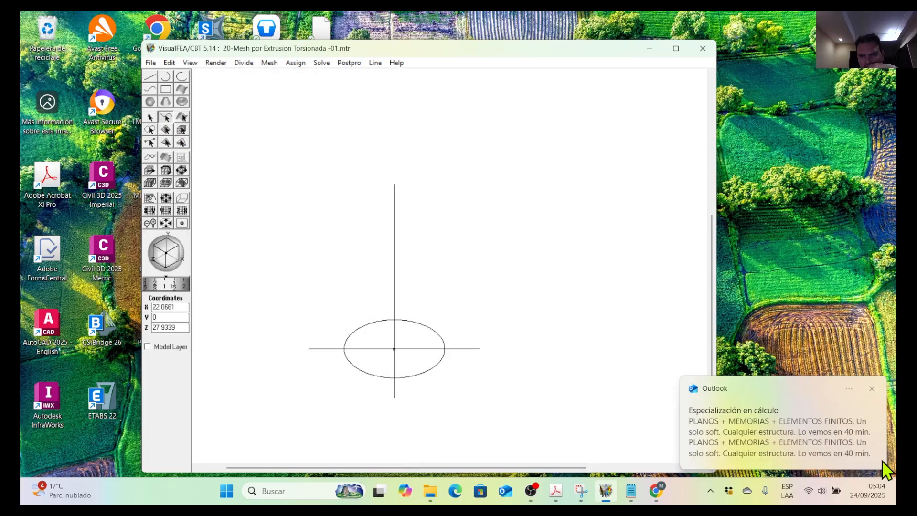
{"action": "left_click", "coordinate": [874, 387]}
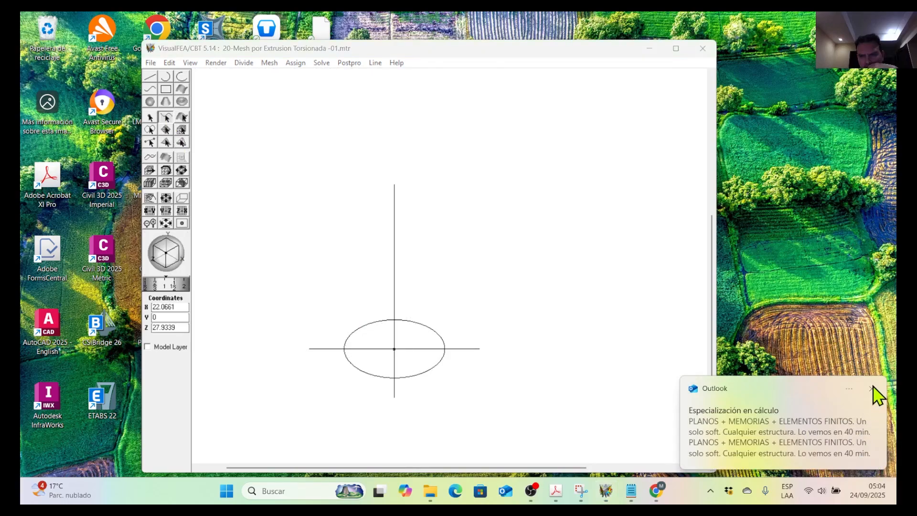
{"action": "left_click", "coordinate": [873, 386]}
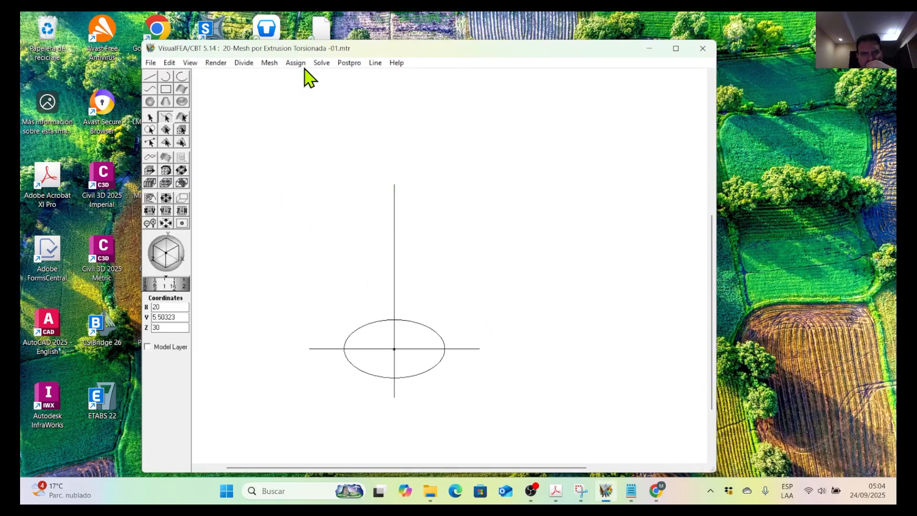
{"action": "left_click", "coordinate": [274, 64]}
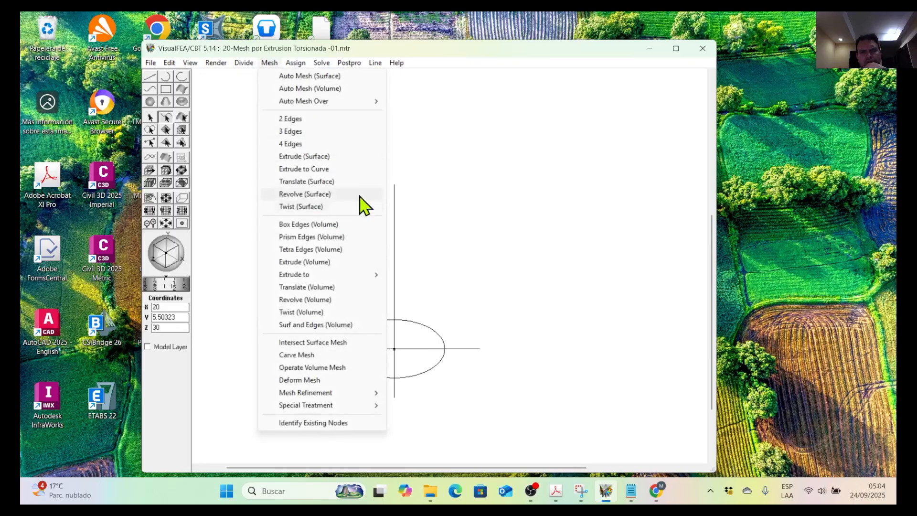
{"action": "left_click", "coordinate": [453, 64]}
{"action": "left_click", "coordinate": [437, 368]}
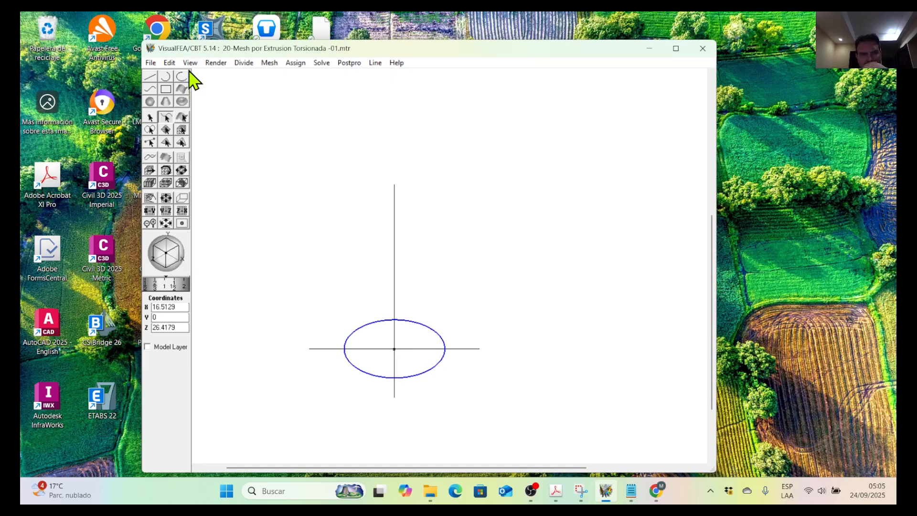
{"action": "left_click", "coordinate": [244, 64]}
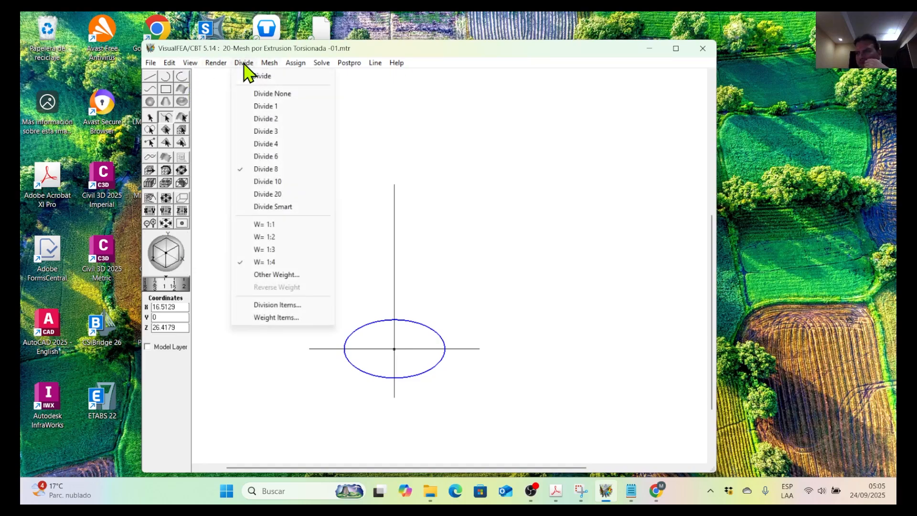
{"action": "left_click", "coordinate": [270, 194]}
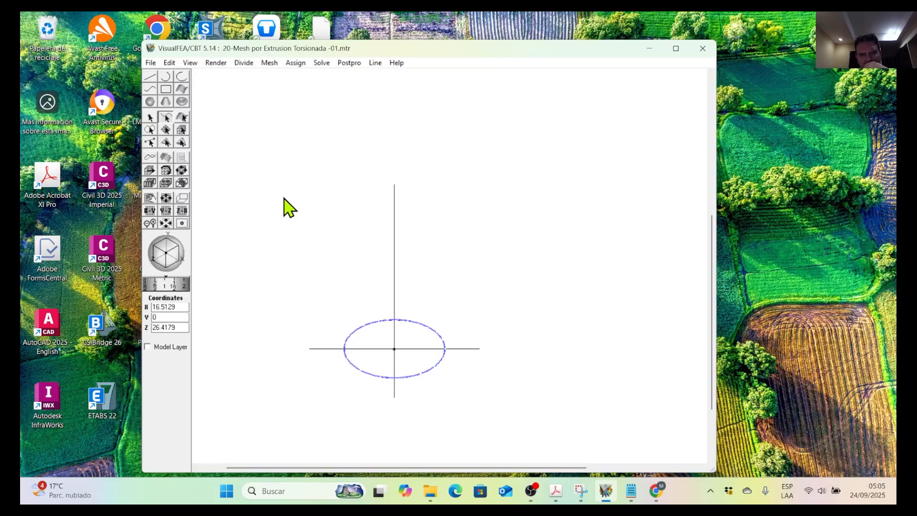
Divide the four diagonal ends projecting outside the circle into 3 segments each.
{"action": "left_click", "coordinate": [471, 349]}
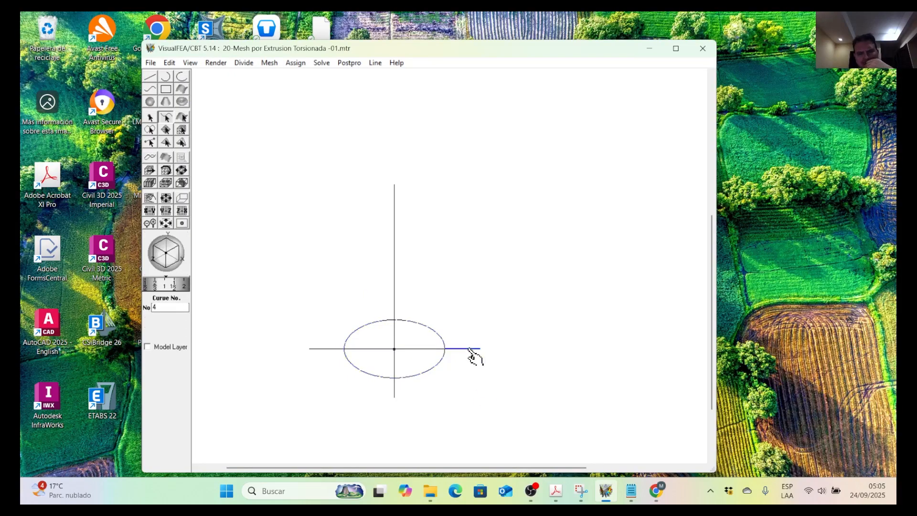
{"action": "left_click", "coordinate": [395, 392]}
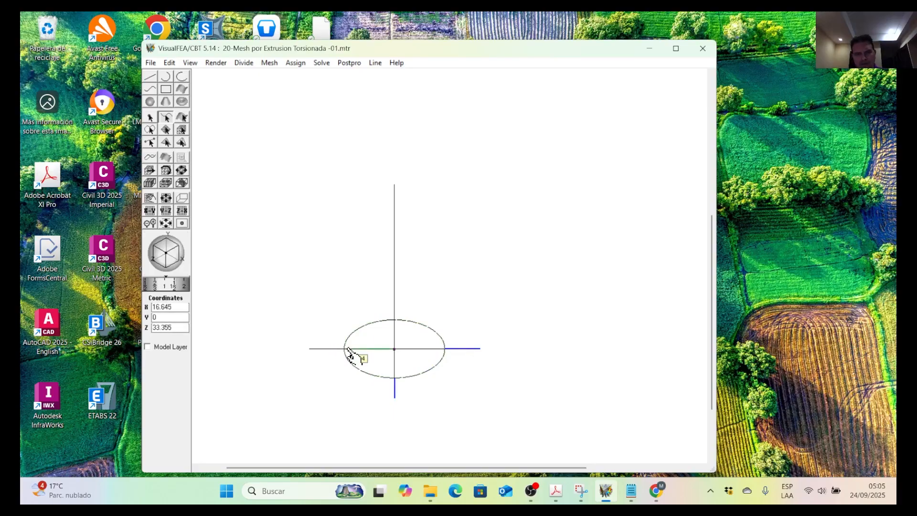
{"action": "left_click", "coordinate": [330, 349]}
{"action": "left_click_drag", "start_coordinate": [185, 277], "coordinate": [174, 258]}
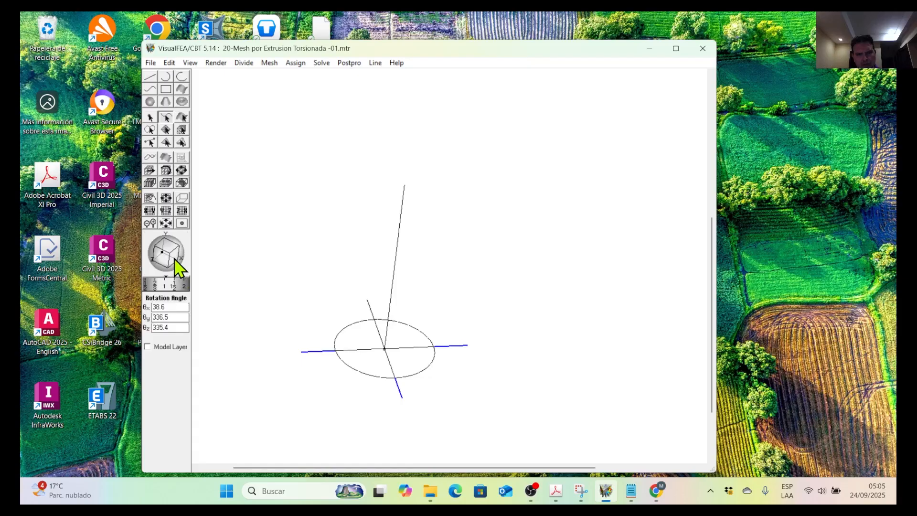
{"action": "left_click", "coordinate": [371, 308]}
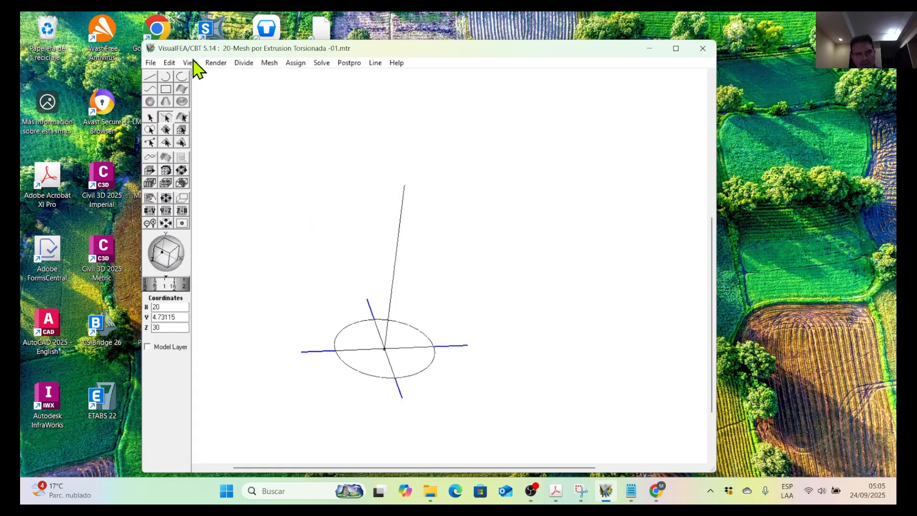
{"action": "left_click", "coordinate": [244, 64]}
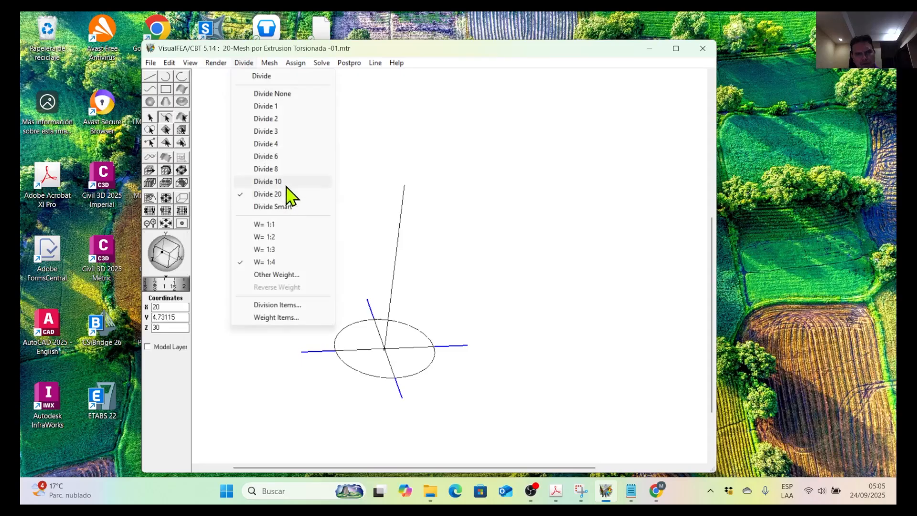
{"action": "left_click", "coordinate": [284, 133]}
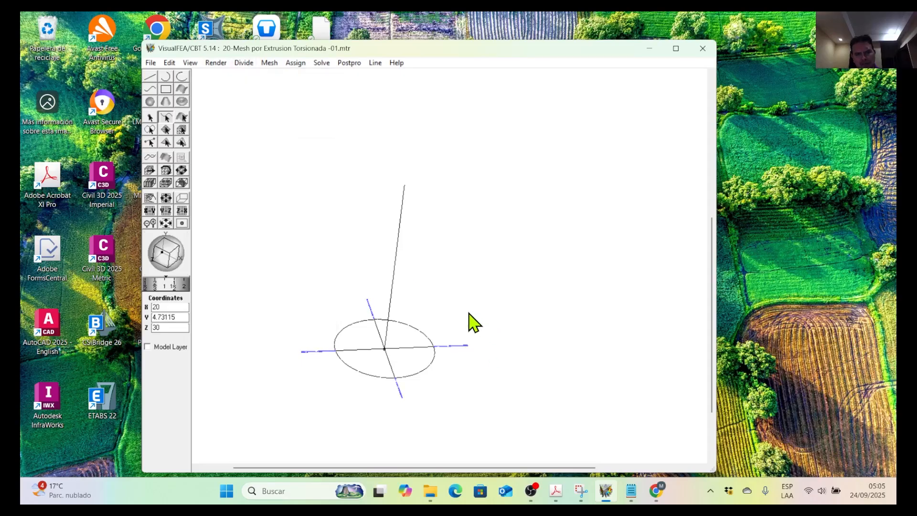
Set up a Twist (Surface) mesh with Quad 4 elements, height 30, 10 divisions and a 1:1 weight.
{"action": "middle_click_drag", "start_coordinate": [468, 313], "coordinate": [363, 282]}
{"action": "middle_click_drag", "start_coordinate": [320, 230], "coordinate": [343, 253]}
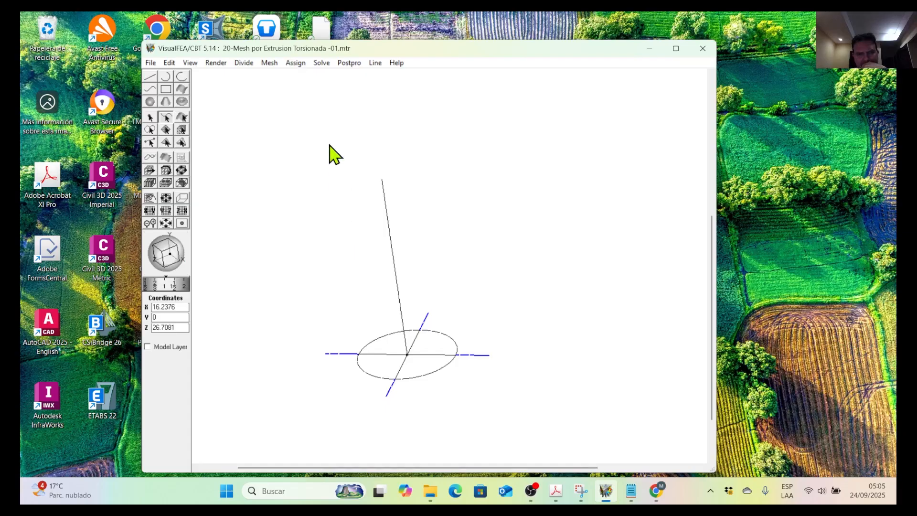
{"action": "left_click", "coordinate": [270, 63]}
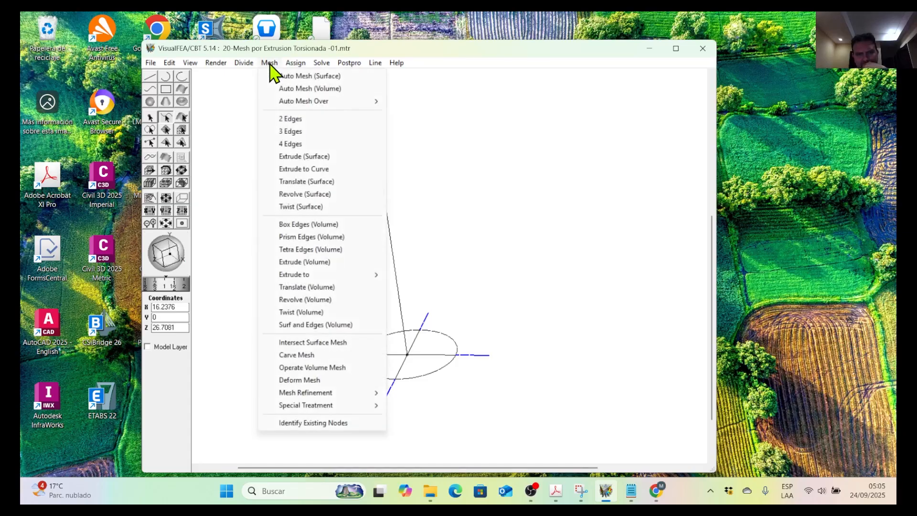
{"action": "left_click", "coordinate": [301, 206]}
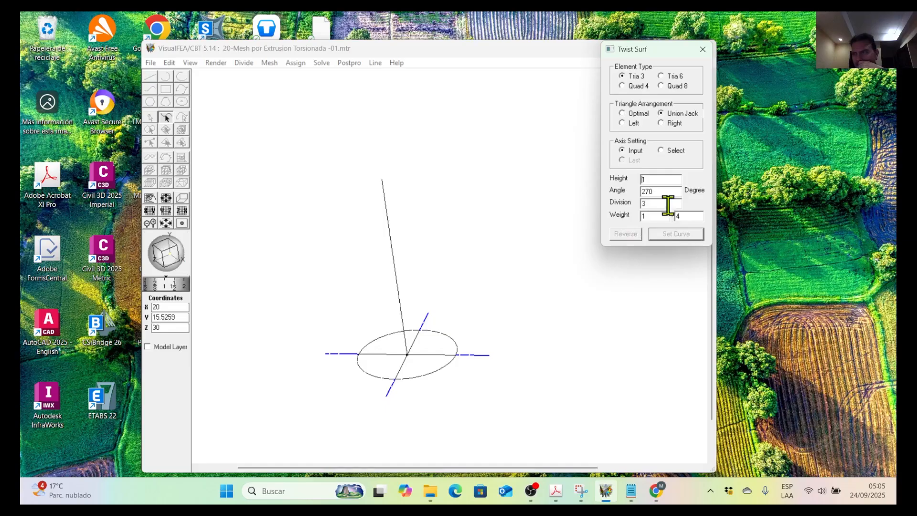
{"action": "left_click_drag", "start_coordinate": [662, 181], "coordinate": [632, 180]}
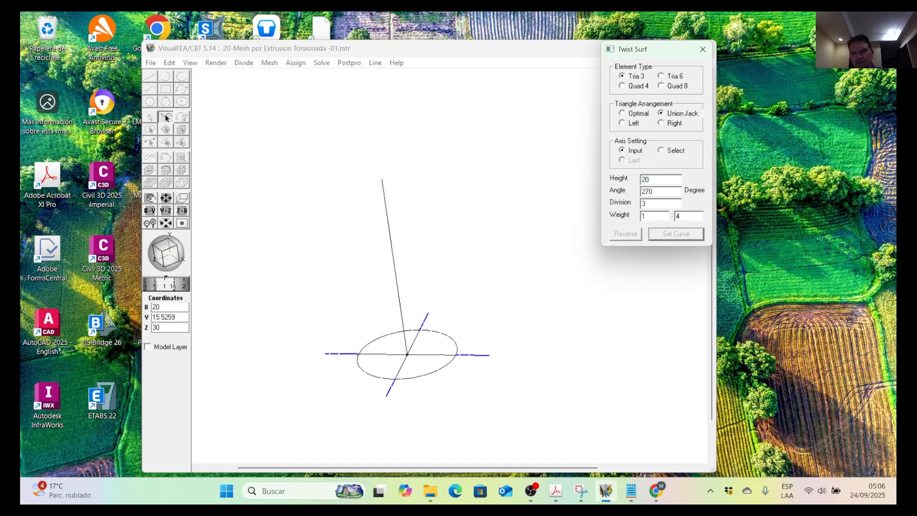
{"action": "left_click_drag", "start_coordinate": [647, 180], "coordinate": [620, 188]}
{"action": "type", "text": "3"}
{"action": "key", "text": "Tab"}
{"action": "key", "text": "Tab"}
{"action": "type", "text": "3"}
{"action": "left_click", "coordinate": [629, 87]}
{"action": "left_click_drag", "start_coordinate": [658, 203], "coordinate": [639, 205]}
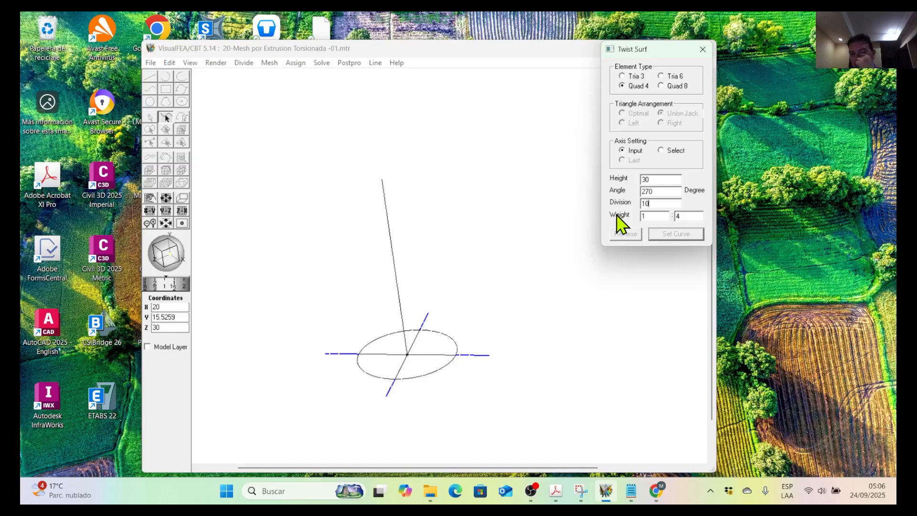
{"action": "double_click", "coordinate": [690, 218]}
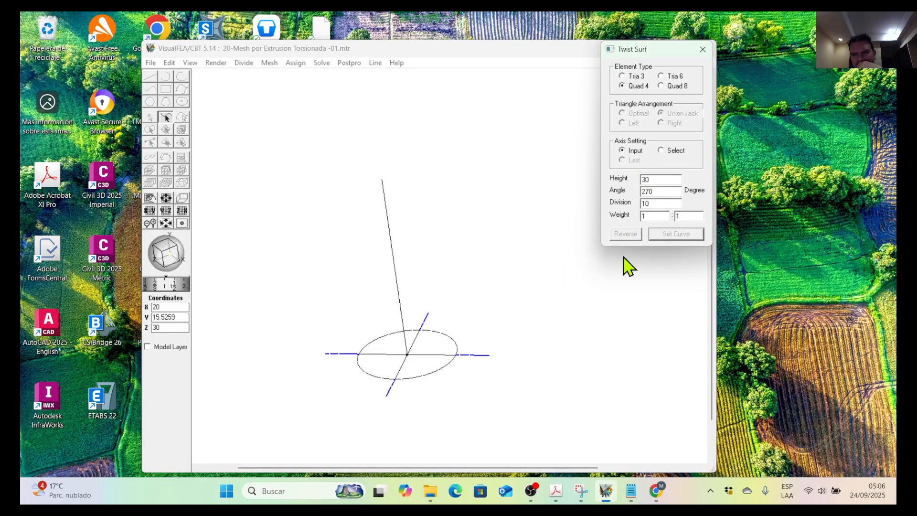
Twist the circle into a surface mesh using the Select axis setting, with the vertical line as the axis.
{"action": "left_click", "coordinate": [441, 372]}
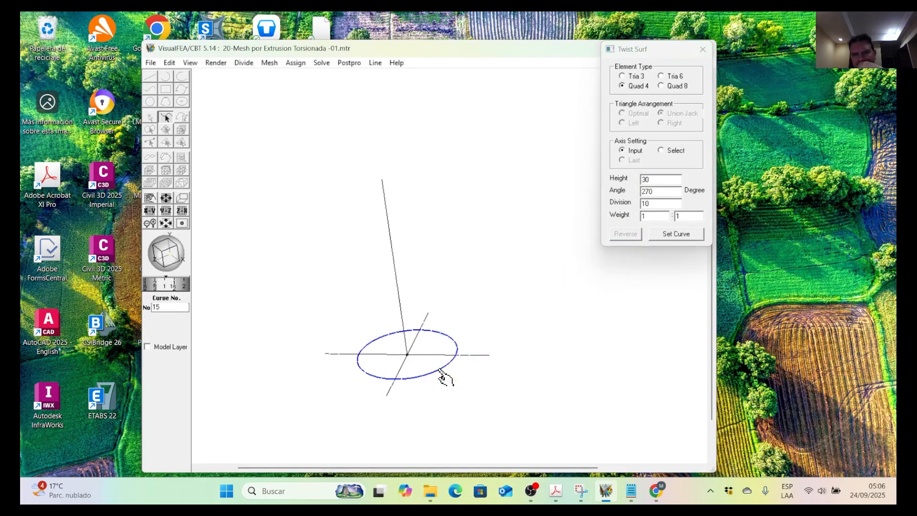
{"action": "left_click", "coordinate": [680, 234]}
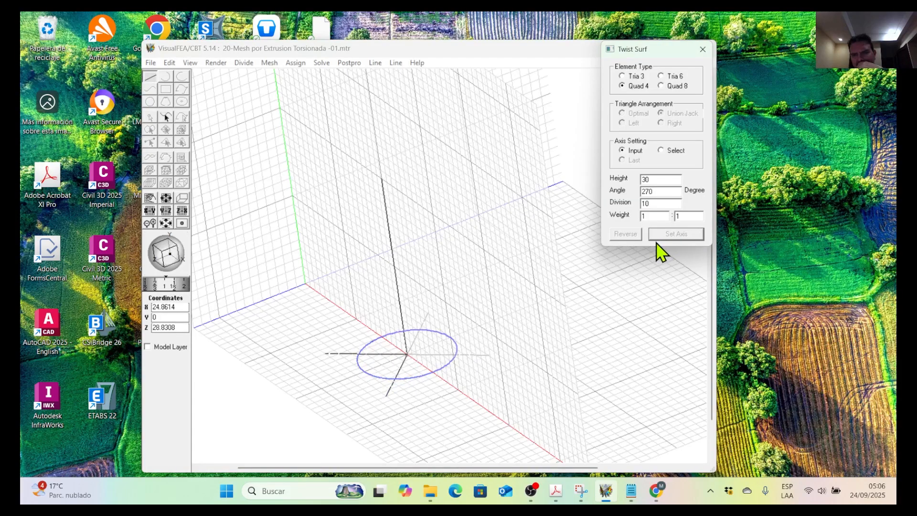
{"action": "left_click", "coordinate": [661, 150]}
{"action": "left_click", "coordinate": [403, 300]}
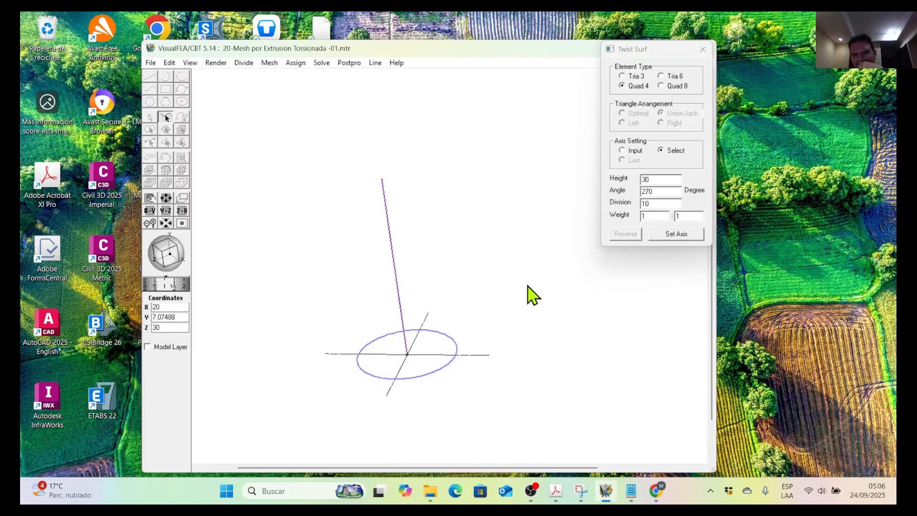
{"action": "left_click", "coordinate": [677, 234]}
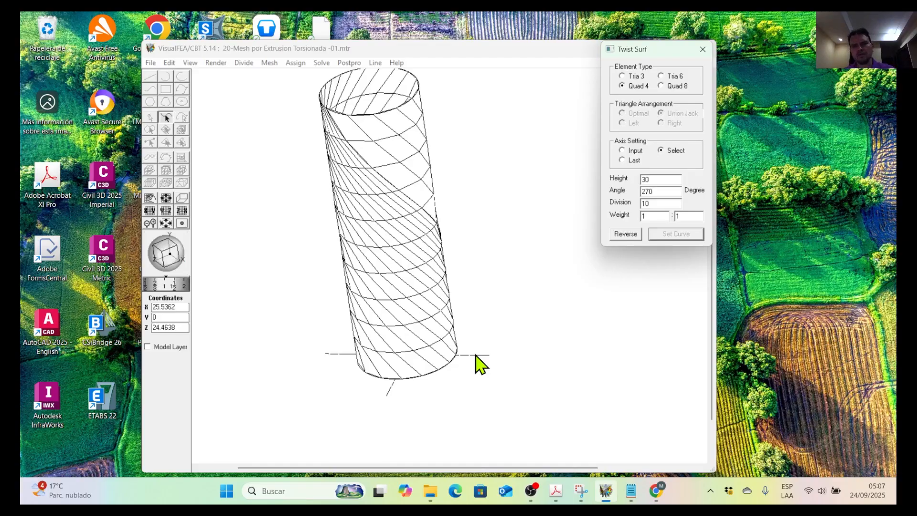
Undo the twisted mesh and twist the circle about the vertical line again with a height of 20.
{"action": "left_click", "coordinate": [169, 63]}
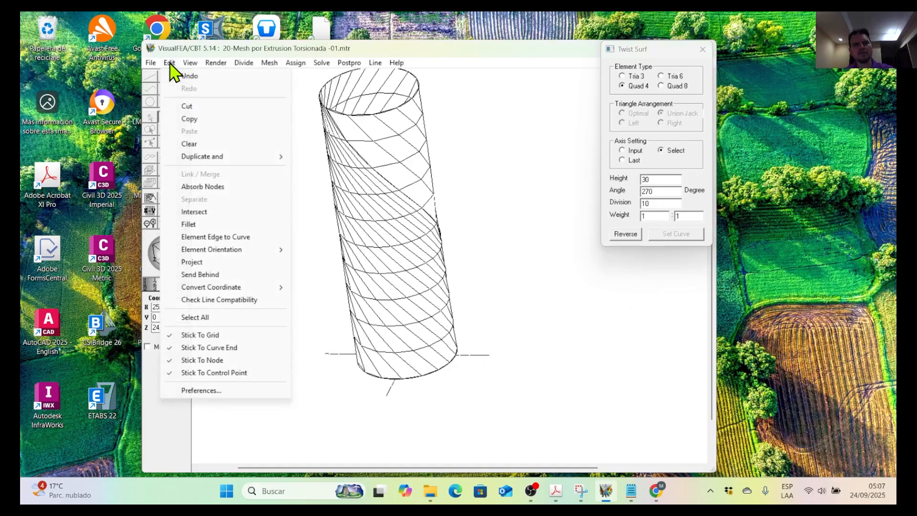
{"action": "left_click", "coordinate": [202, 78]}
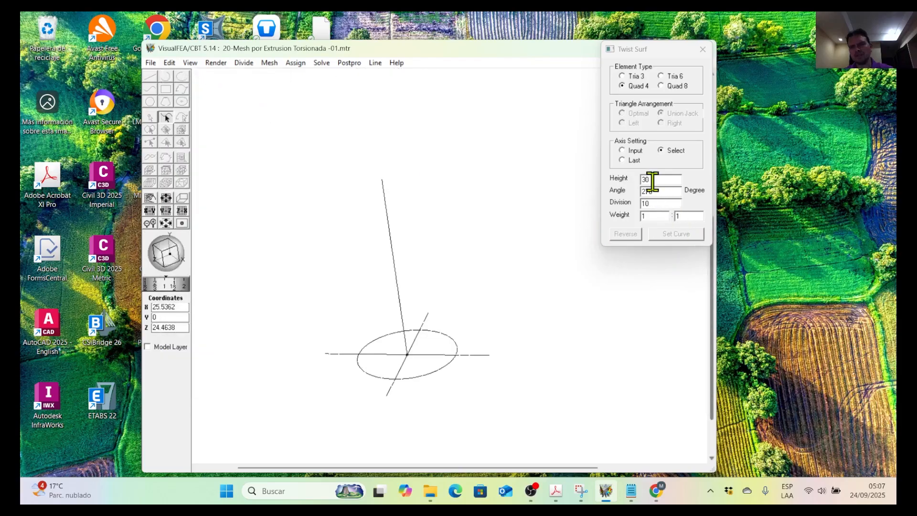
{"action": "left_click_drag", "start_coordinate": [648, 180], "coordinate": [616, 180]}
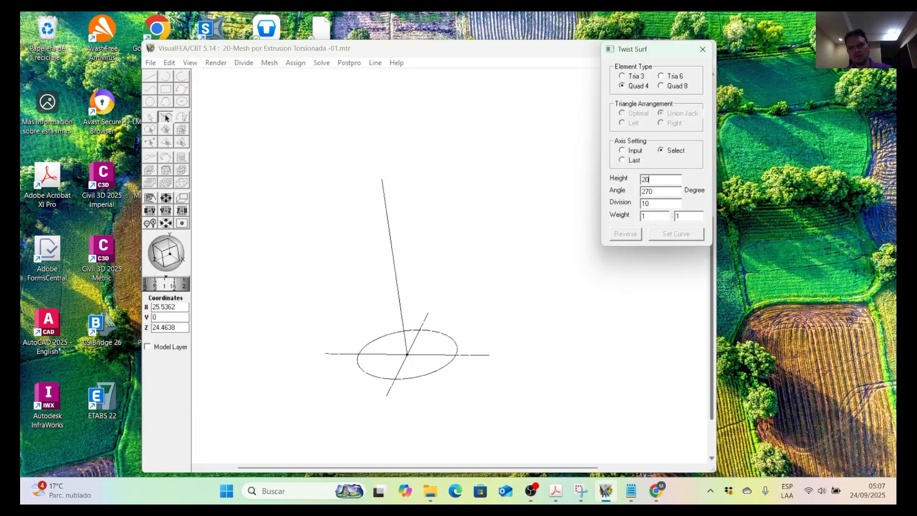
{"action": "left_click", "coordinate": [399, 293]}
{"action": "left_click", "coordinate": [446, 374]}
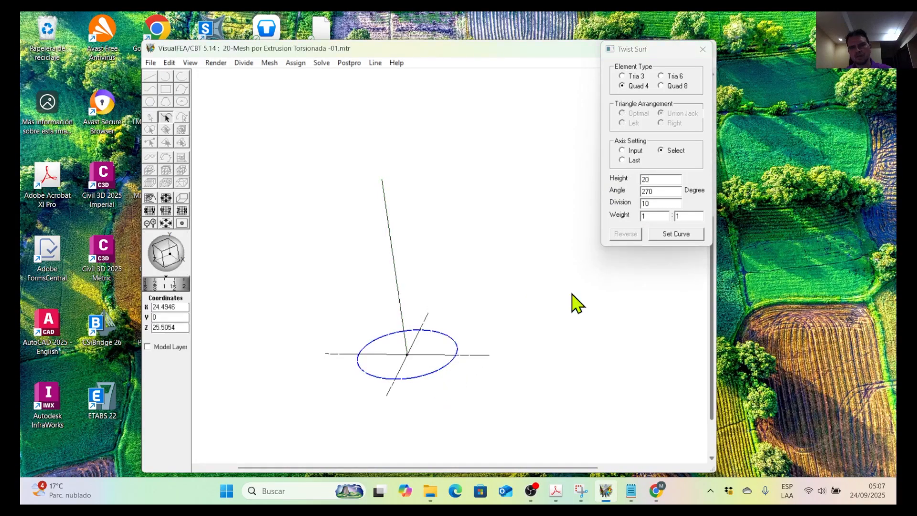
{"action": "left_click", "coordinate": [665, 237]}
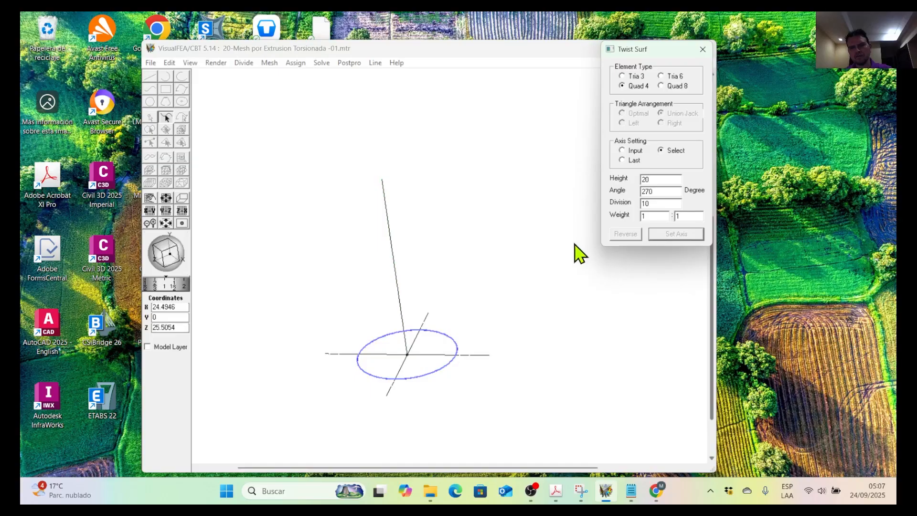
{"action": "left_click", "coordinate": [401, 288]}
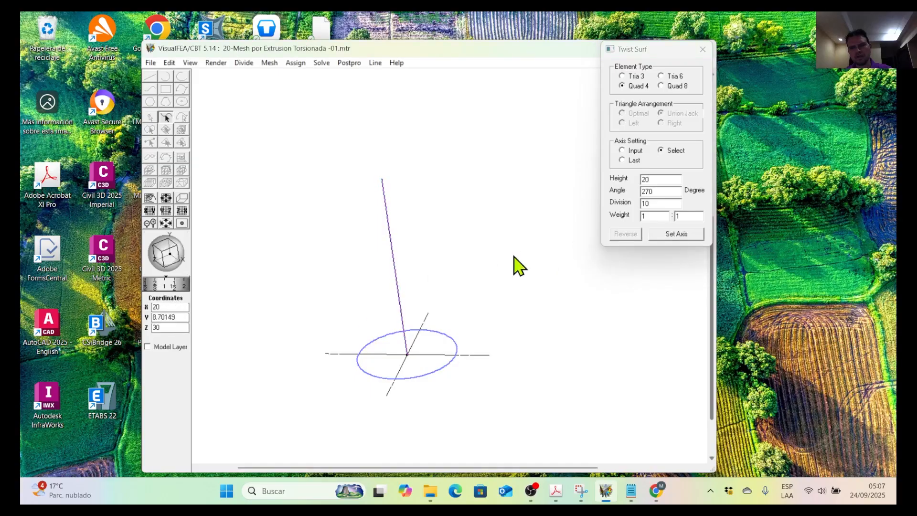
{"action": "left_click", "coordinate": [676, 237]}
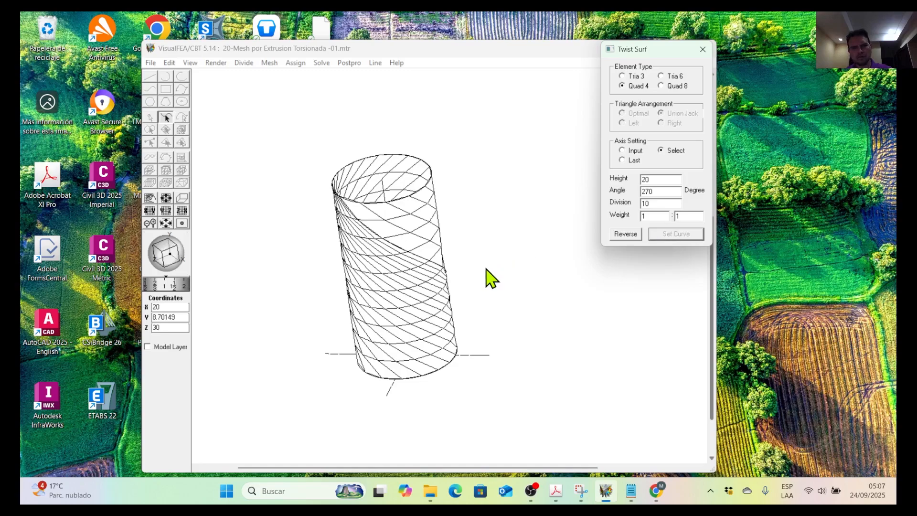
Undo the twisted mesh and twist the circle about the vertical line again with 20 divisions.
{"action": "left_click_drag", "start_coordinate": [168, 250], "coordinate": [199, 281]}
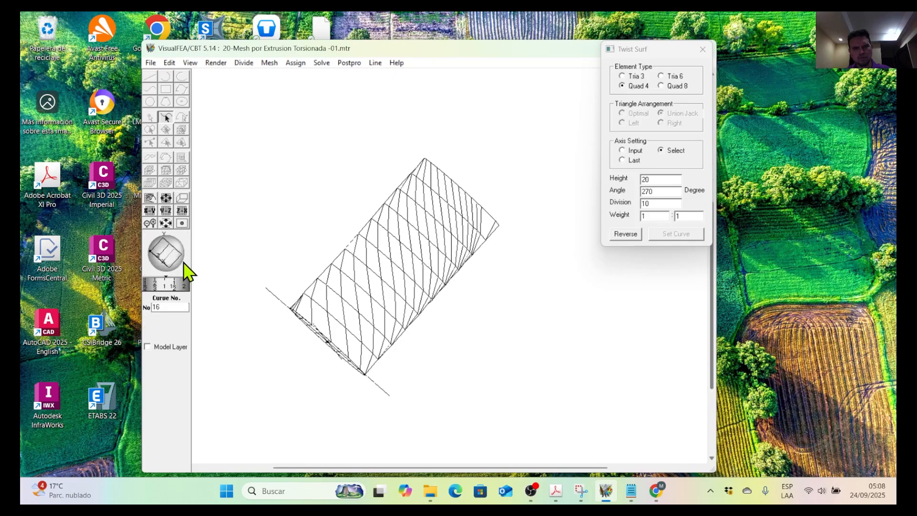
{"action": "left_click_drag", "start_coordinate": [176, 258], "coordinate": [145, 254]}
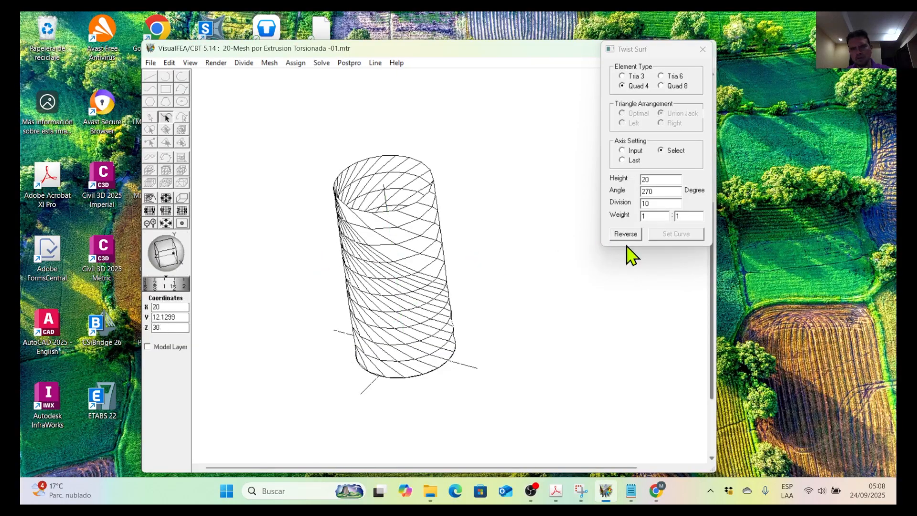
{"action": "left_click", "coordinate": [171, 63]}
{"action": "left_click", "coordinate": [189, 77]}
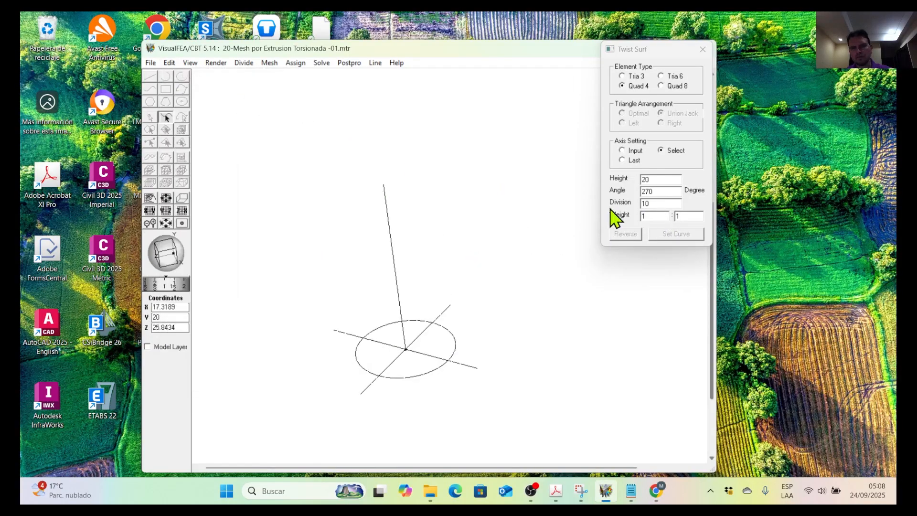
{"action": "left_click", "coordinate": [456, 355]}
{"action": "left_click", "coordinate": [663, 234]}
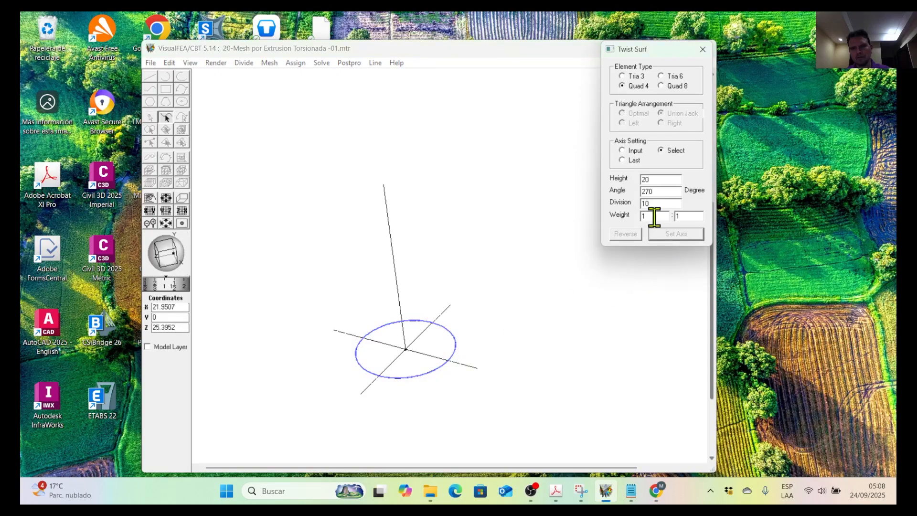
{"action": "left_click_drag", "start_coordinate": [651, 203], "coordinate": [631, 205]}
{"action": "type", "text": "2"}
{"action": "left_click", "coordinate": [401, 293]}
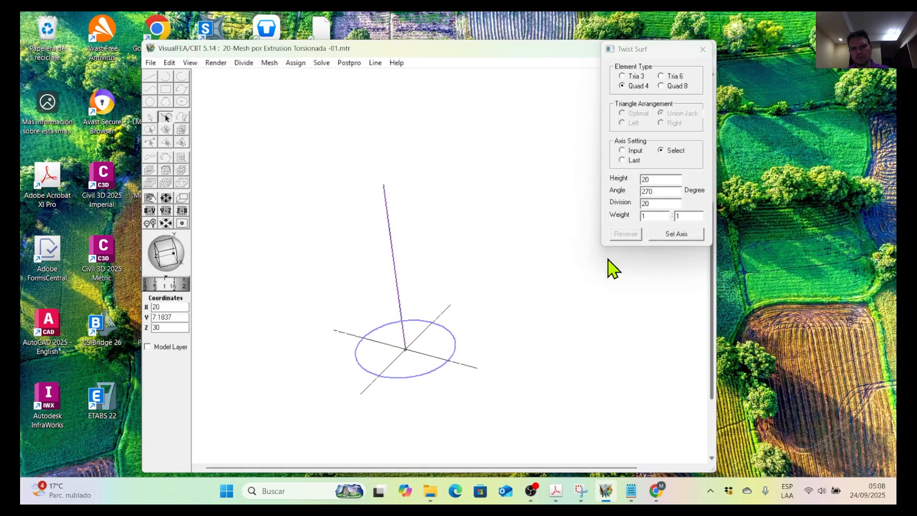
{"action": "left_click", "coordinate": [673, 234]}
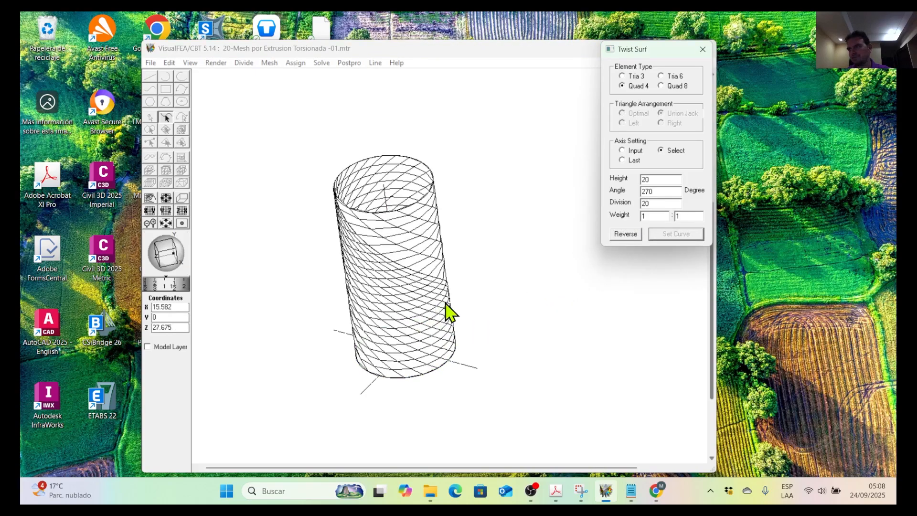
{"action": "left_click", "coordinate": [471, 301]}
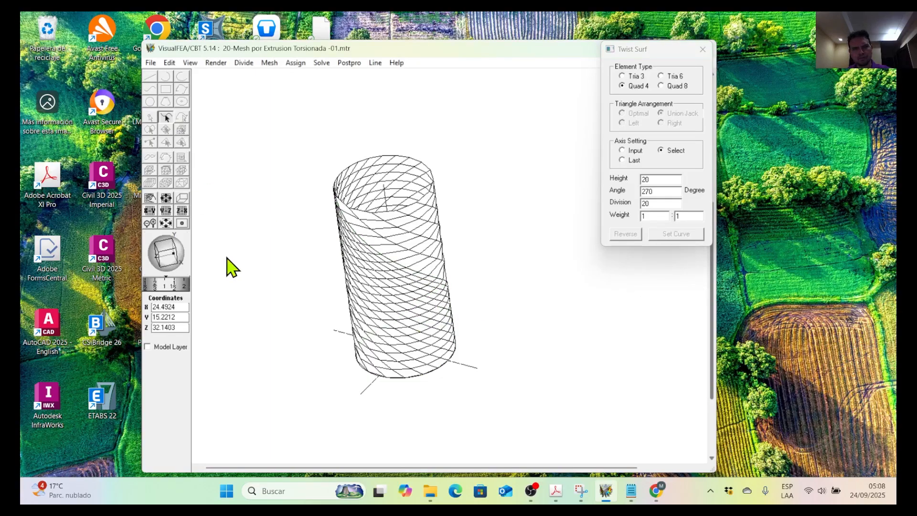
Close the Twist Surf settings and save the model as a new file named 20-Mesh por Extrusion Torsionada -02-01.
{"action": "left_click_drag", "start_coordinate": [176, 246], "coordinate": [231, 260]}
{"action": "left_click_drag", "start_coordinate": [176, 256], "coordinate": [154, 257]}
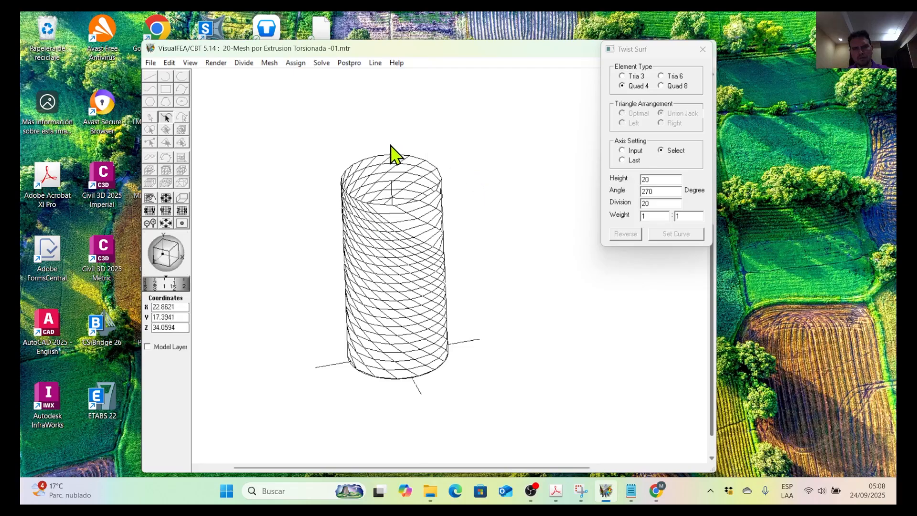
{"action": "left_click", "coordinate": [169, 63]}
{"action": "left_click", "coordinate": [353, 136]}
{"action": "left_click", "coordinate": [703, 49]}
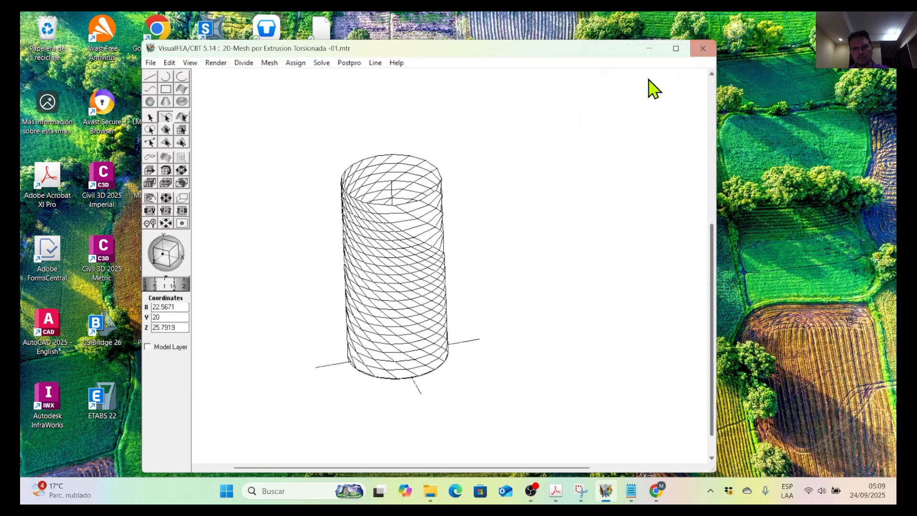
{"action": "left_click", "coordinate": [152, 64]}
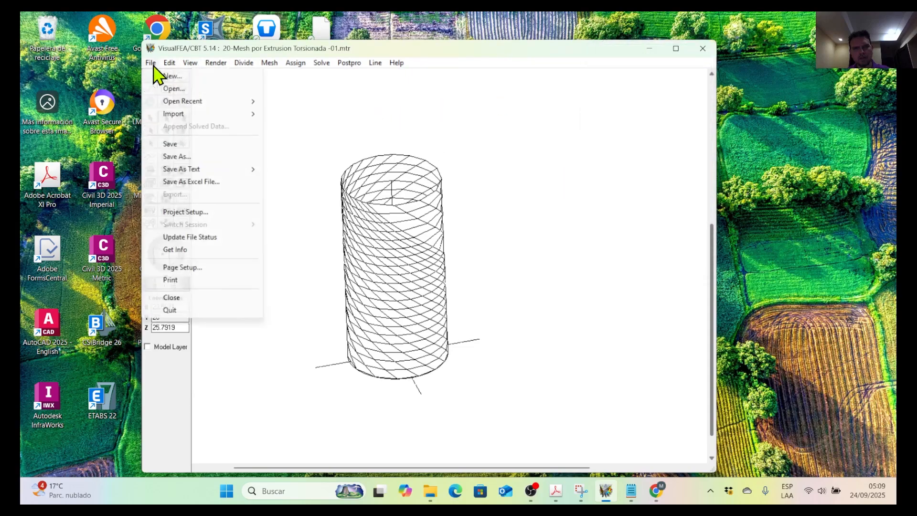
{"action": "left_click", "coordinate": [192, 158]}
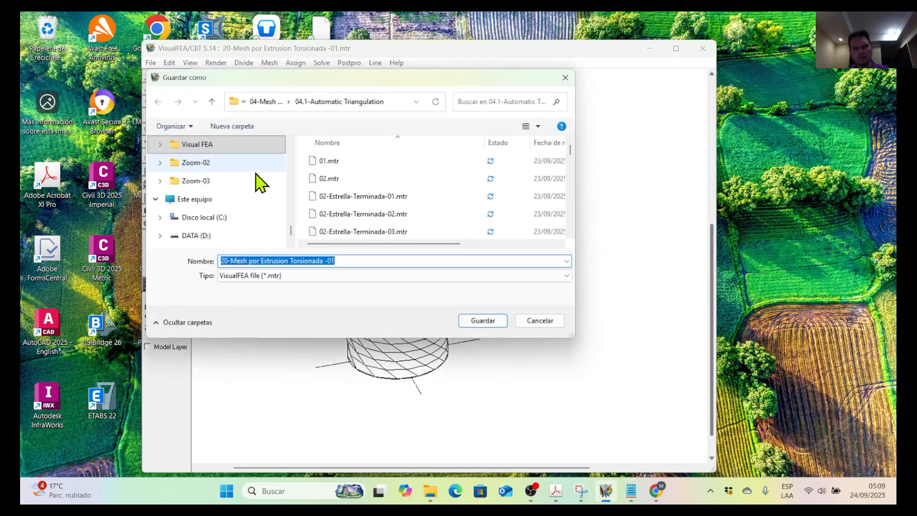
{"action": "left_click", "coordinate": [348, 260]}
{"action": "left_click_drag", "start_coordinate": [331, 260], "coordinate": [346, 260]}
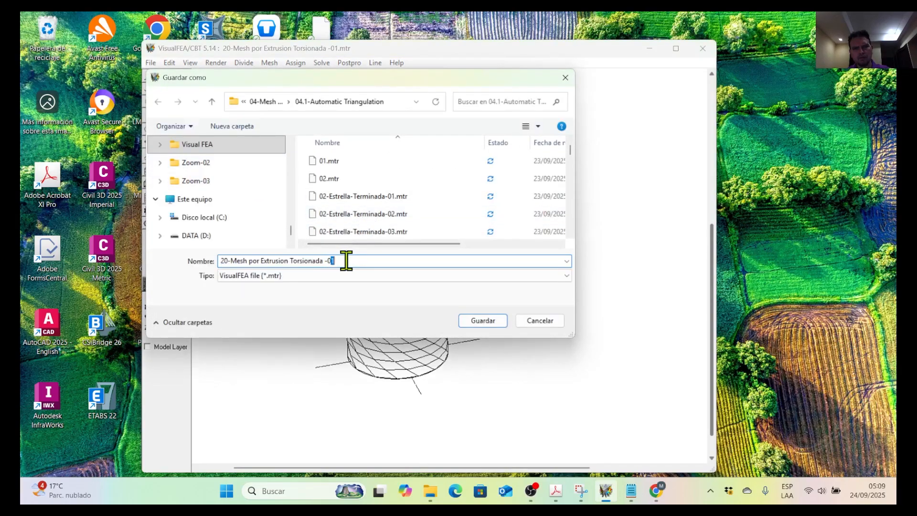
{"action": "type", "text": "2"}
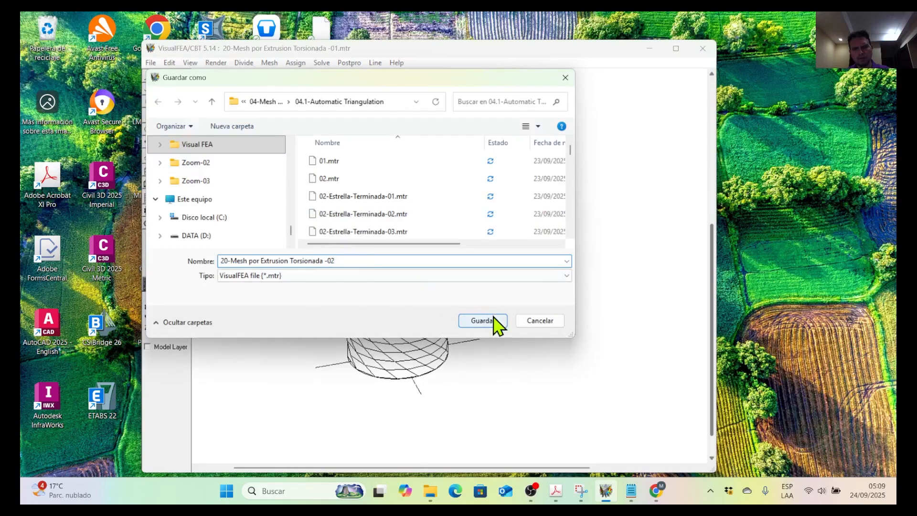
{"action": "left_click", "coordinate": [337, 261]}
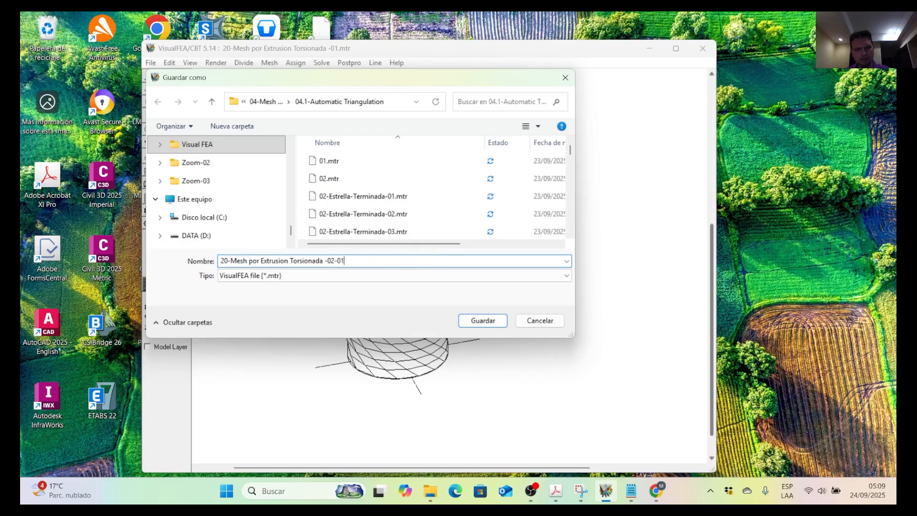
{"action": "left_click", "coordinate": [497, 320]}
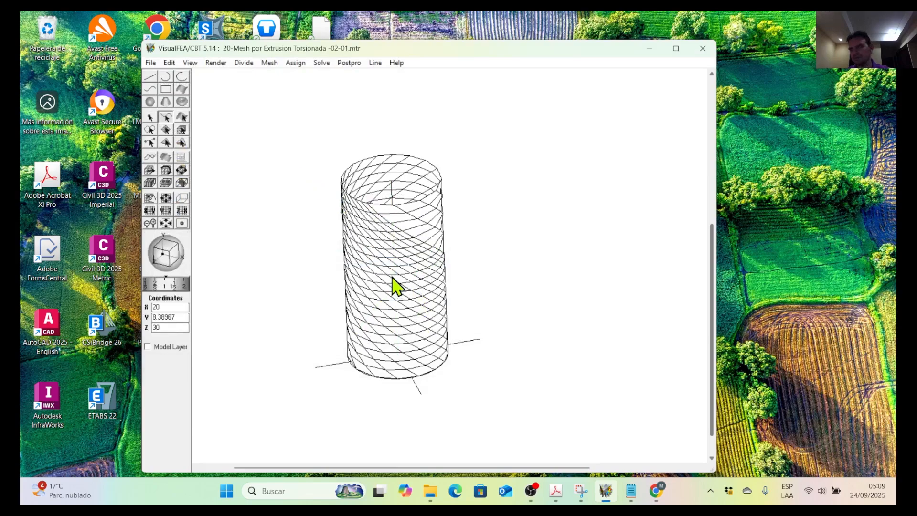
Delete the twisted cylindrical surface mesh, leaving the circle and lines in place.
{"action": "left_click", "coordinate": [166, 129]}
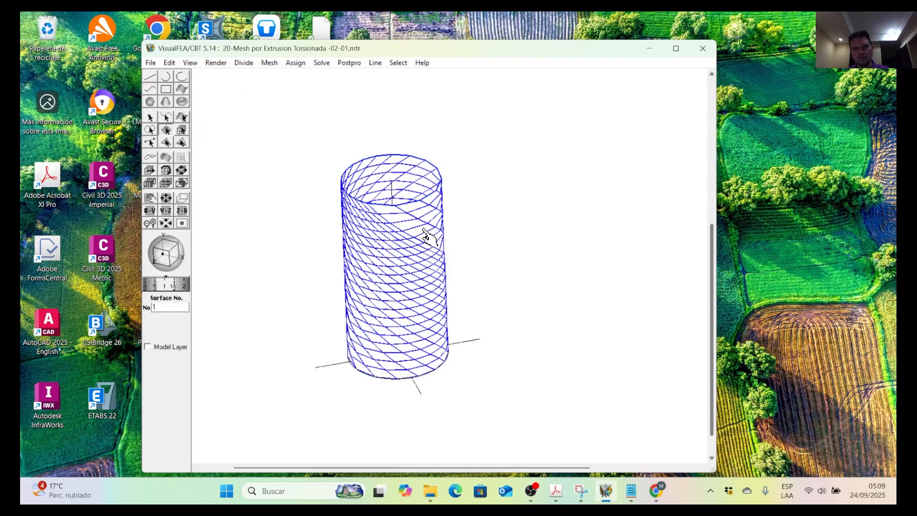
{"action": "key", "text": "Delete"}
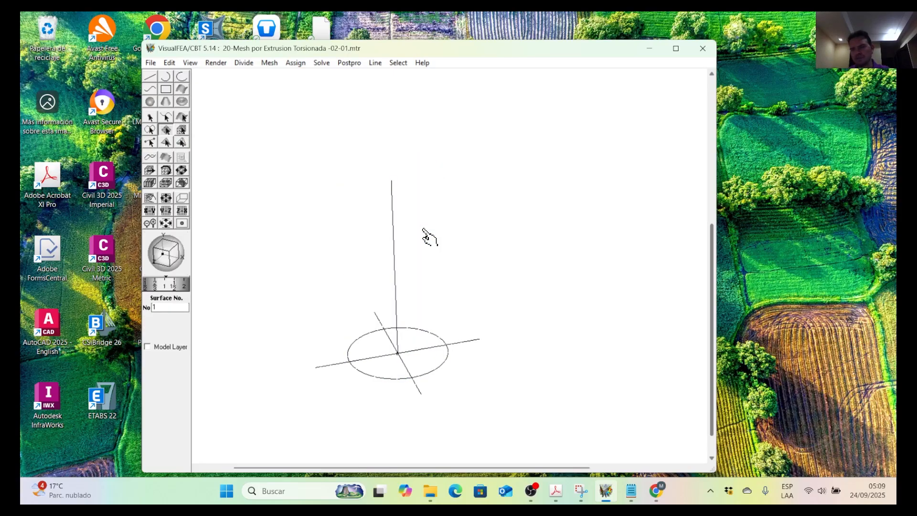
Twist the front diagonal end outside the circle about the vertical line with height 20, angle 270, 20 divisions and a 1:4 weight.
{"action": "mouse_move", "coordinate": [364, 274]}
{"action": "left_mouse_down"}
{"action": "mouse_move", "coordinate": [363, 264]}
{"action": "mouse_move", "coordinate": [321, 254]}
{"action": "left_mouse_up"}
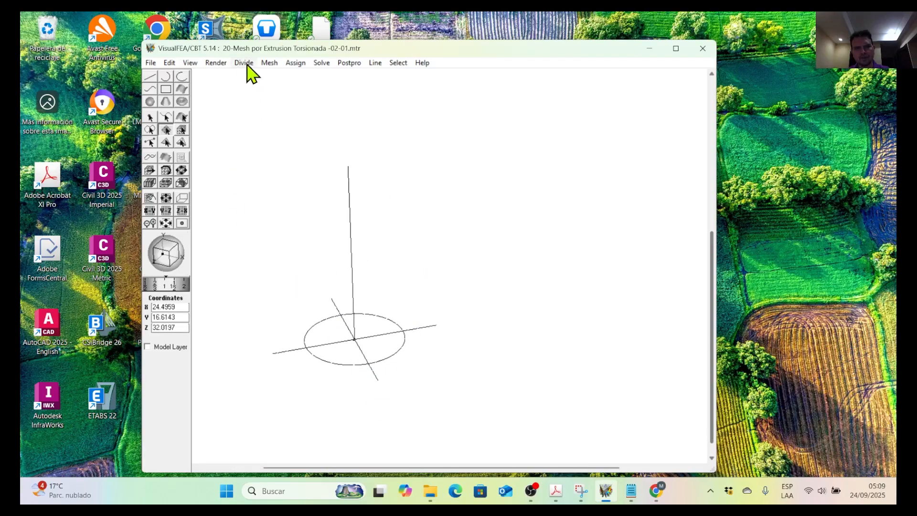
{"action": "left_click", "coordinate": [271, 64]}
{"action": "left_click", "coordinate": [327, 206]}
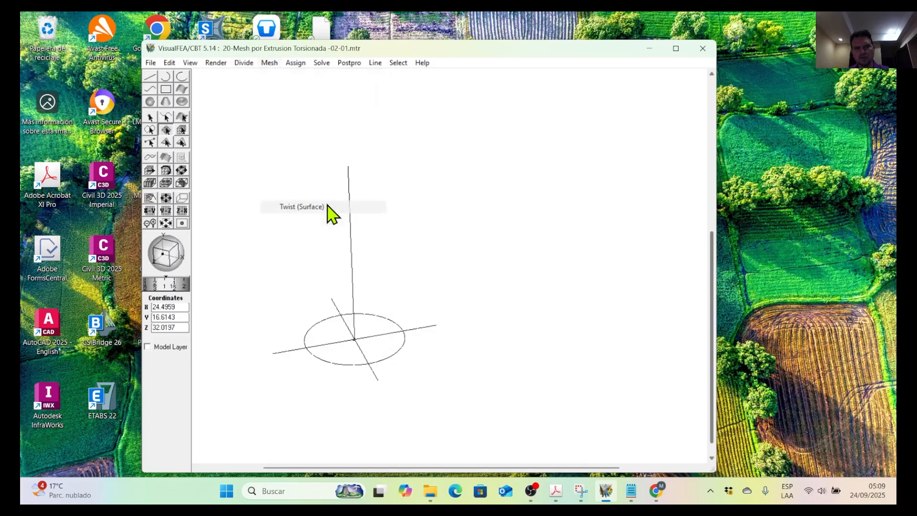
{"action": "left_click", "coordinate": [378, 378]}
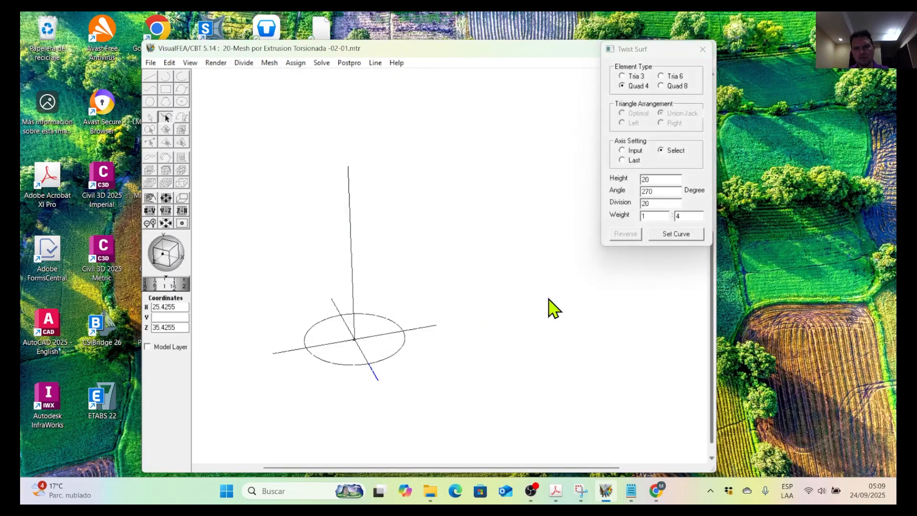
{"action": "left_click", "coordinate": [671, 236]}
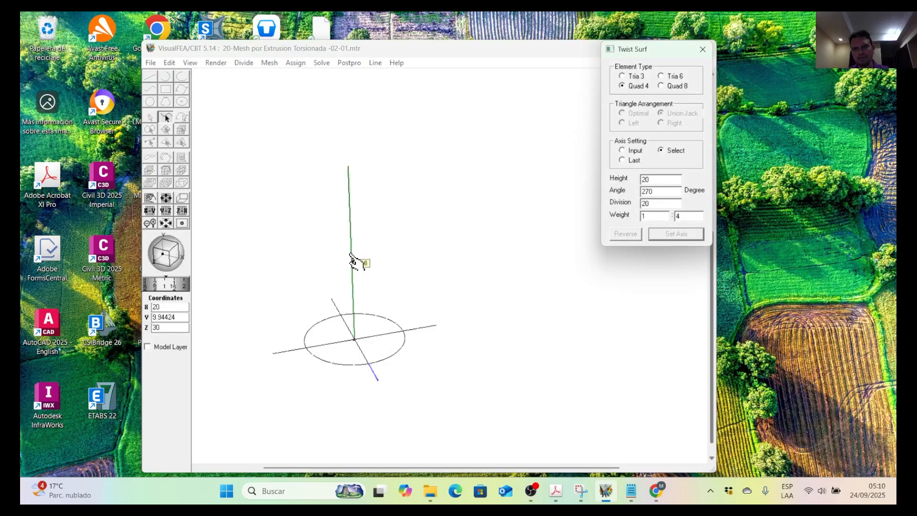
{"action": "left_click", "coordinate": [352, 260]}
{"action": "left_click", "coordinate": [674, 235]}
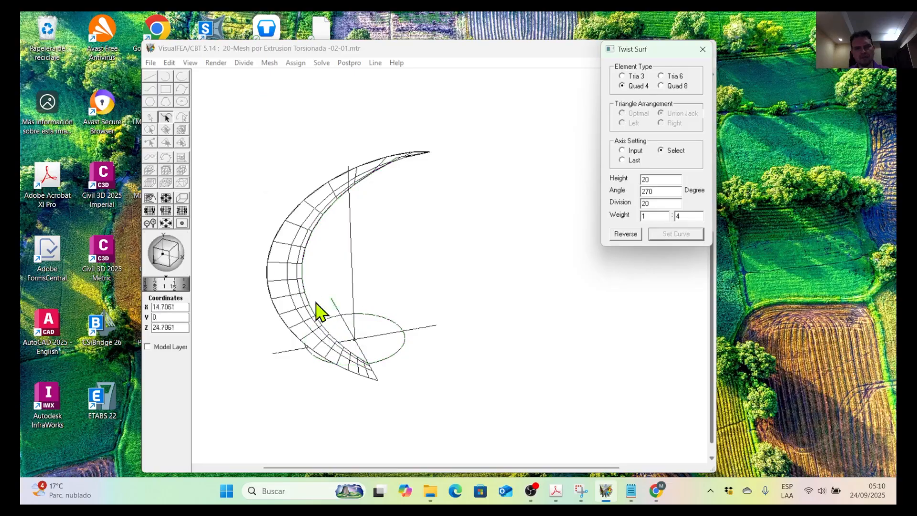
{"action": "mouse_move", "coordinate": [174, 266]}
{"action": "left_mouse_down"}
{"action": "mouse_move", "coordinate": [205, 252]}
{"action": "mouse_move", "coordinate": [183, 259]}
{"action": "left_mouse_up"}
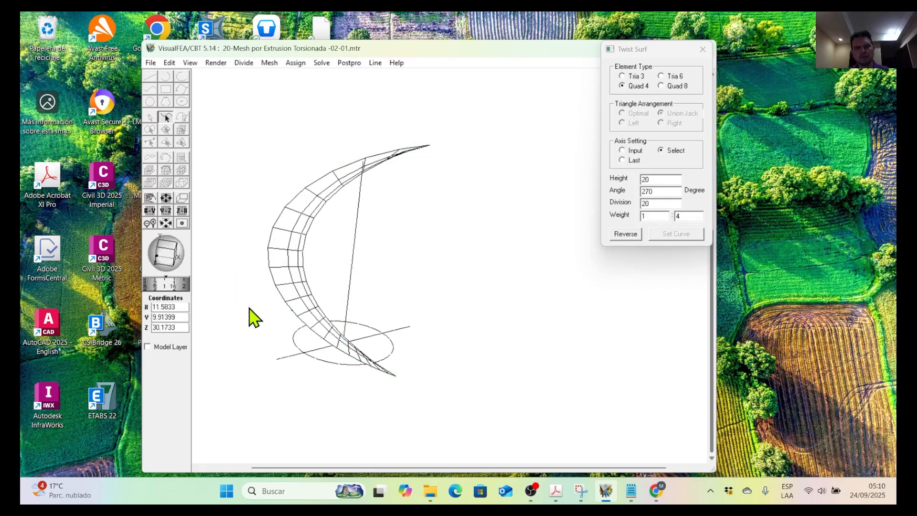
{"action": "mouse_move", "coordinate": [172, 254]}
{"action": "left_mouse_down"}
{"action": "mouse_move", "coordinate": [145, 260]}
{"action": "mouse_move", "coordinate": [184, 268]}
{"action": "mouse_move", "coordinate": [166, 269]}
{"action": "mouse_move", "coordinate": [175, 265]}
{"action": "left_mouse_up"}
Undo the unevenly weighted strip mesh and twist the same diagonal end about the vertical line with a 1:1 weight.
{"action": "left_click", "coordinate": [191, 65]}
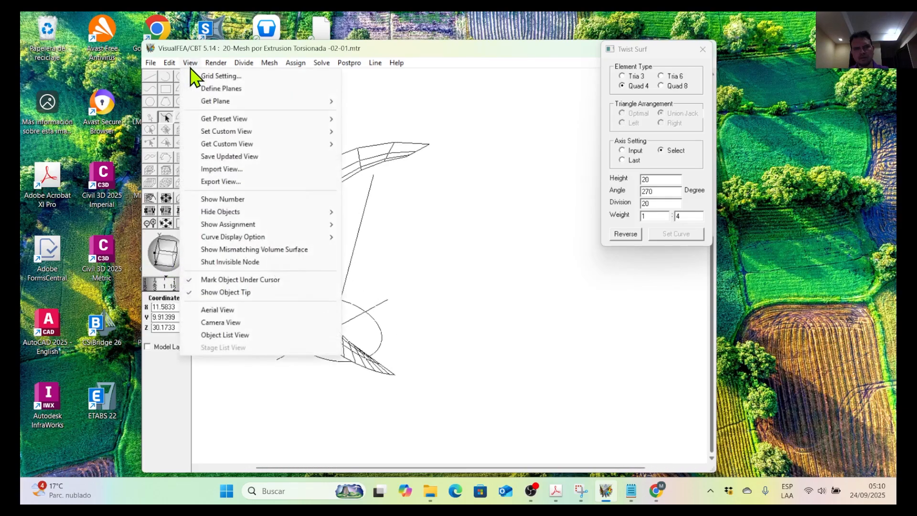
{"action": "mouse_move", "coordinate": [170, 63]}
{"action": "left_click", "coordinate": [186, 78]}
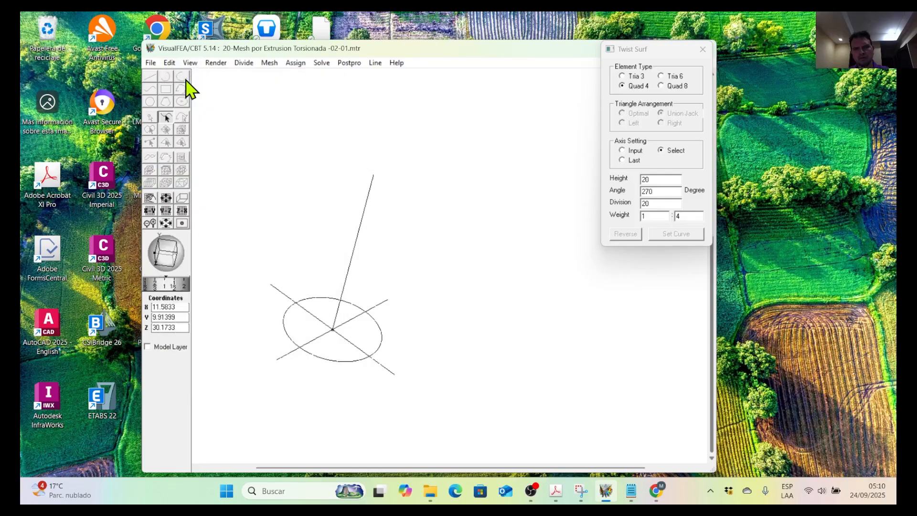
{"action": "left_click", "coordinate": [387, 371]}
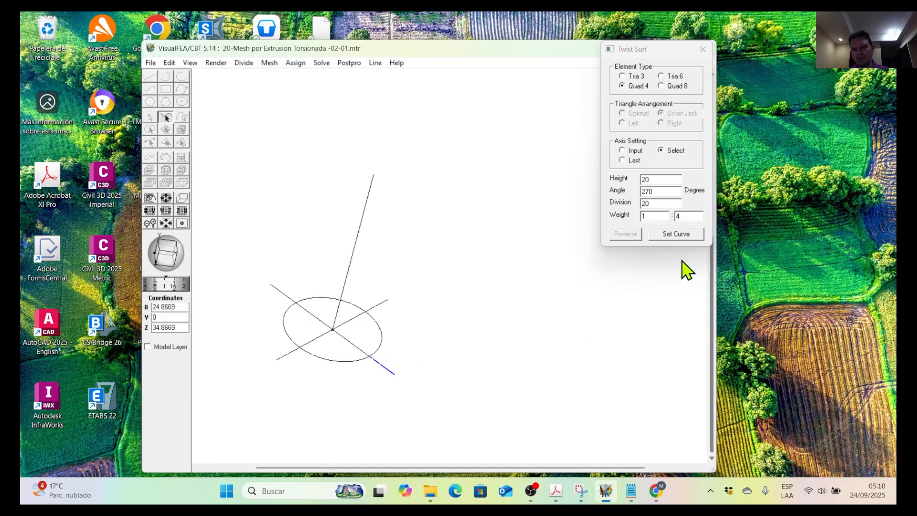
{"action": "left_click", "coordinate": [687, 216]}
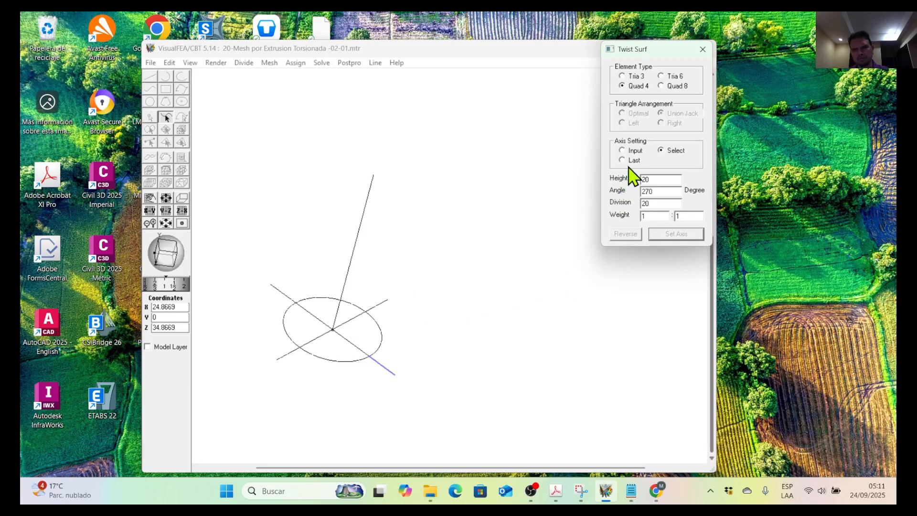
{"action": "left_click", "coordinate": [346, 281]}
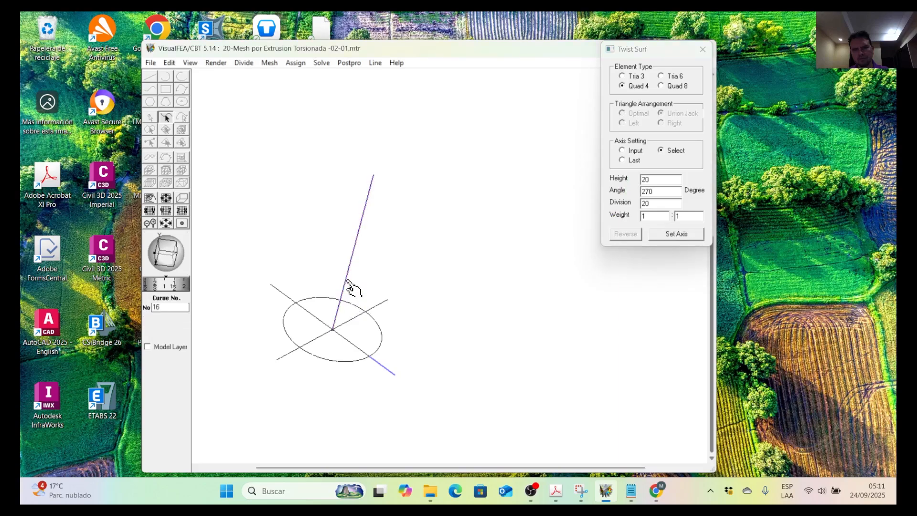
{"action": "left_click", "coordinate": [683, 234]}
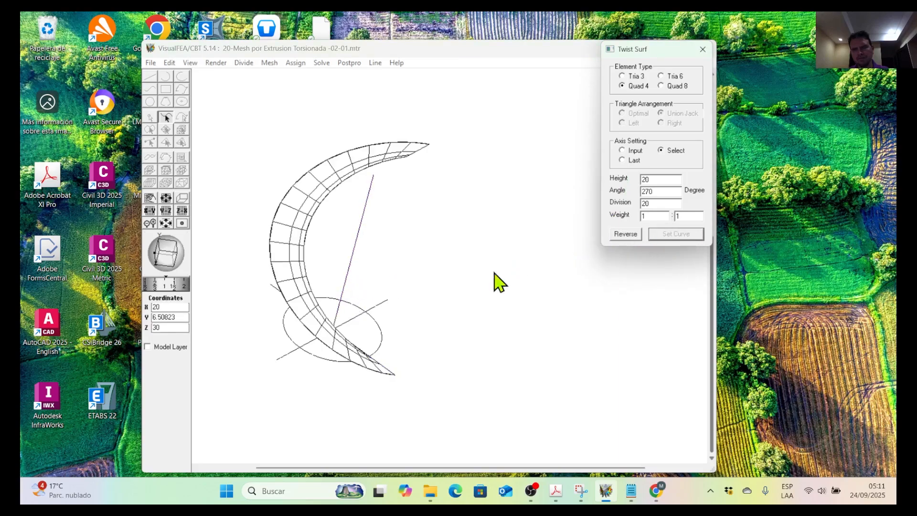
Twist the circle about the vertical line with height 20, angle 270, 20 divisions and a 1:1 weight.
{"action": "middle_click_drag", "start_coordinate": [414, 322], "coordinate": [437, 329]}
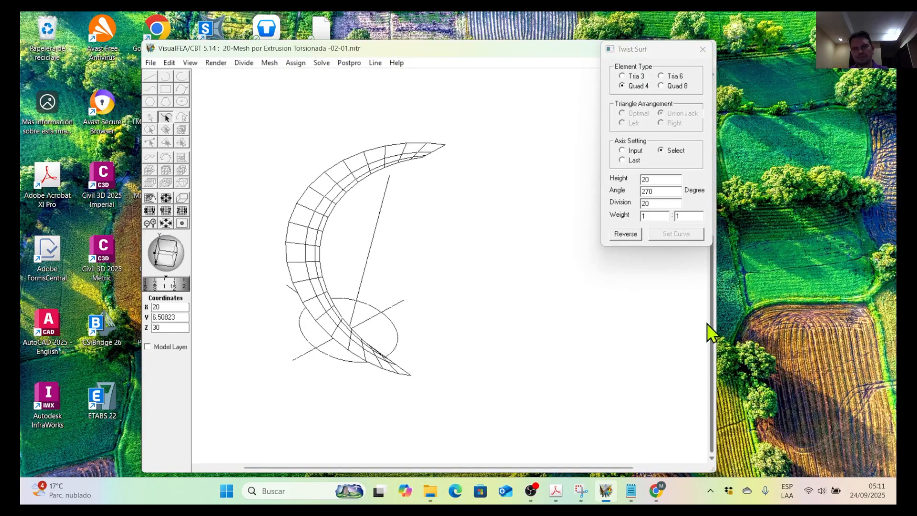
{"action": "left_click", "coordinate": [401, 347]}
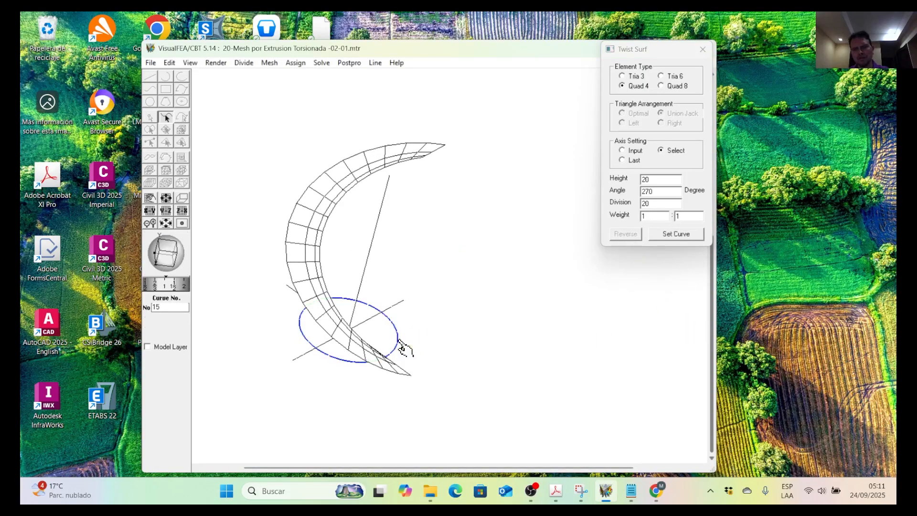
{"action": "left_click", "coordinate": [677, 234]}
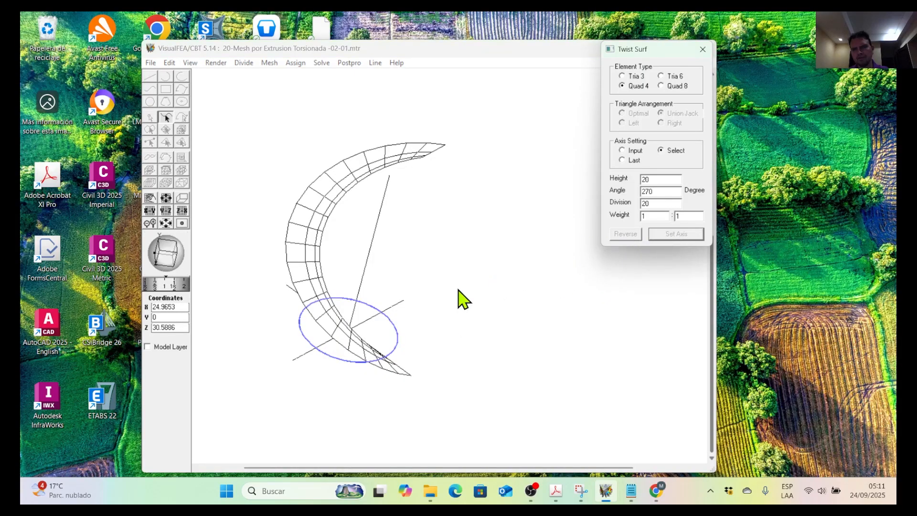
{"action": "left_click", "coordinate": [370, 251]}
{"action": "left_click", "coordinate": [686, 238]}
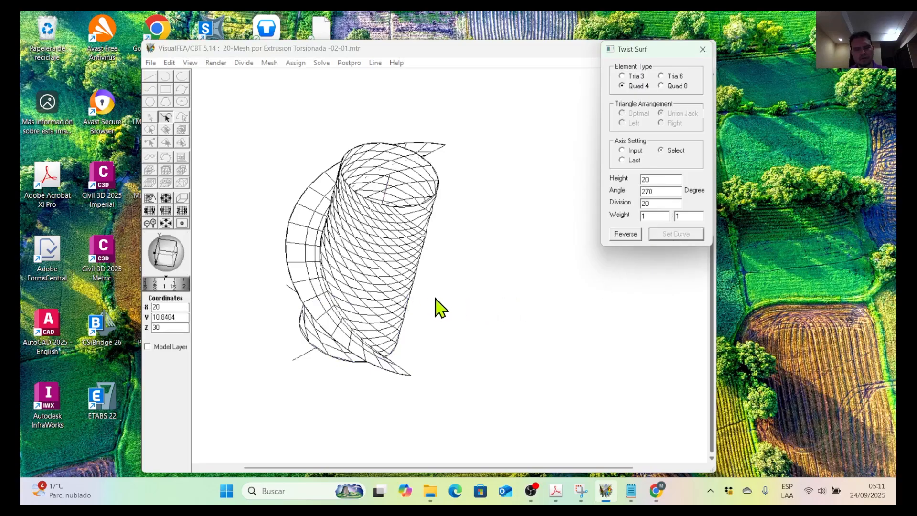
Examine how the twisted strip meets the cylindrical mesh, up close and from different angles.
{"action": "middle_click_drag", "start_coordinate": [474, 277], "coordinate": [551, 284]}
{"action": "middle_click_drag", "start_coordinate": [440, 275], "coordinate": [416, 276]}
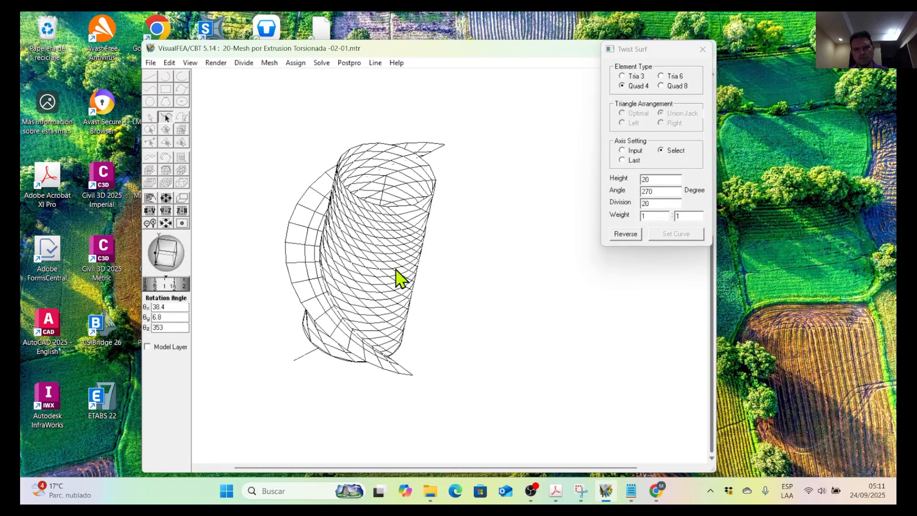
{"action": "scroll", "coordinate": [308, 286], "scroll_direction": "up", "scroll_amount": 2}
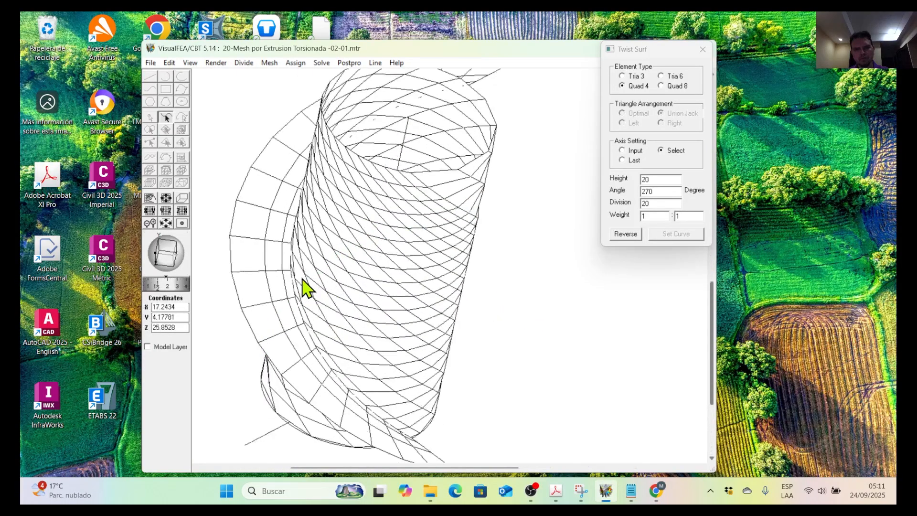
{"action": "scroll", "coordinate": [308, 287], "scroll_direction": "up", "scroll_amount": 1}
{"action": "mouse_move", "coordinate": [301, 287]}
{"action": "middle_mouse_down"}
{"action": "mouse_move", "coordinate": [433, 287]}
{"action": "mouse_move", "coordinate": [313, 285]}
{"action": "middle_mouse_up"}
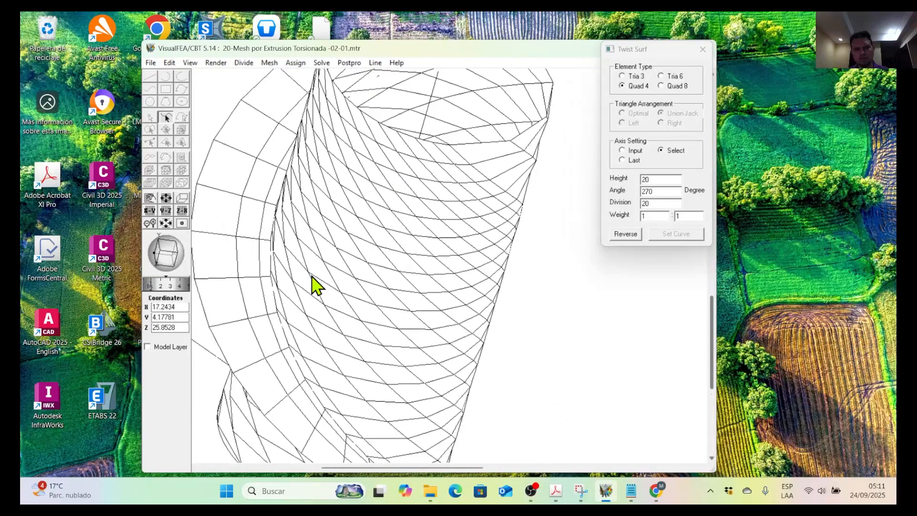
{"action": "scroll", "coordinate": [313, 287], "scroll_direction": "down", "scroll_amount": 2}
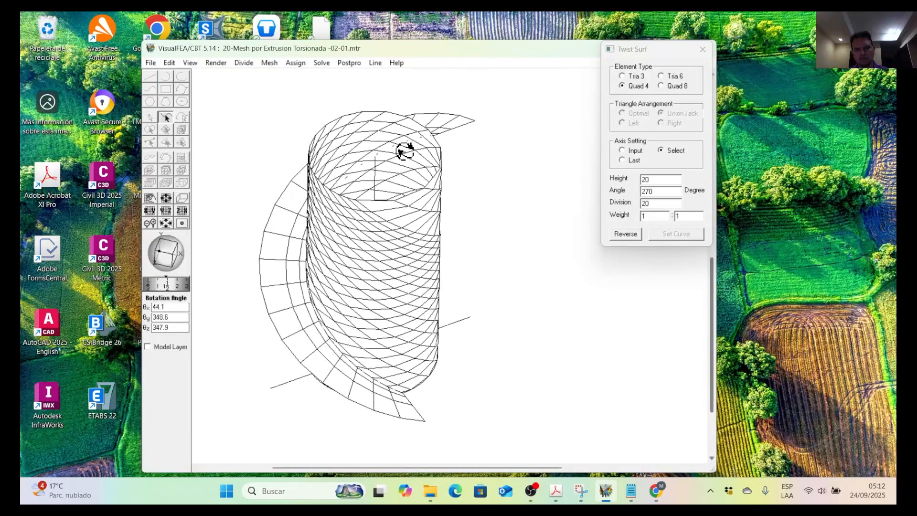
Leave the Twist command and delete the twisted strip mesh projecting from the outside of the cylinder.
{"action": "scroll", "coordinate": [363, 367], "scroll_direction": "up", "scroll_amount": 4}
{"action": "middle_click_drag", "start_coordinate": [346, 376], "coordinate": [434, 359]}
{"action": "scroll", "coordinate": [352, 371], "scroll_direction": "down", "scroll_amount": 3}
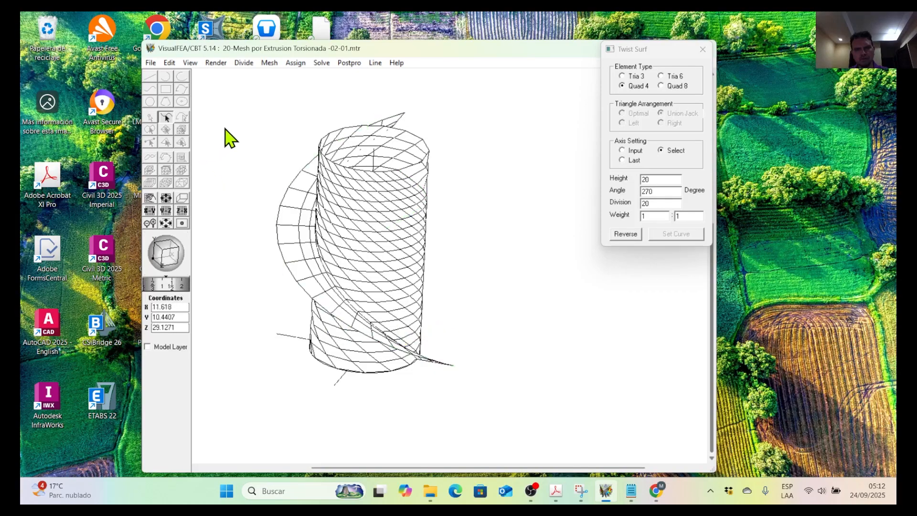
{"action": "left_click", "coordinate": [702, 49]}
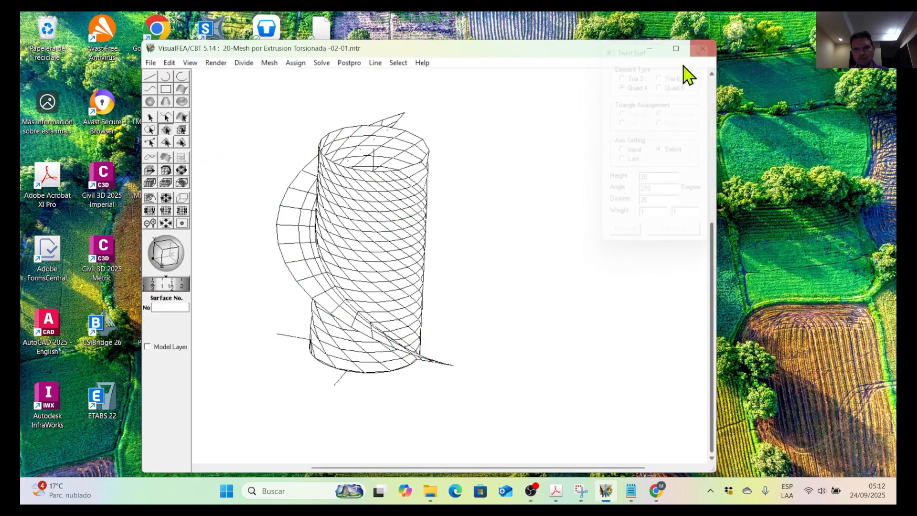
{"action": "left_click", "coordinate": [308, 275]}
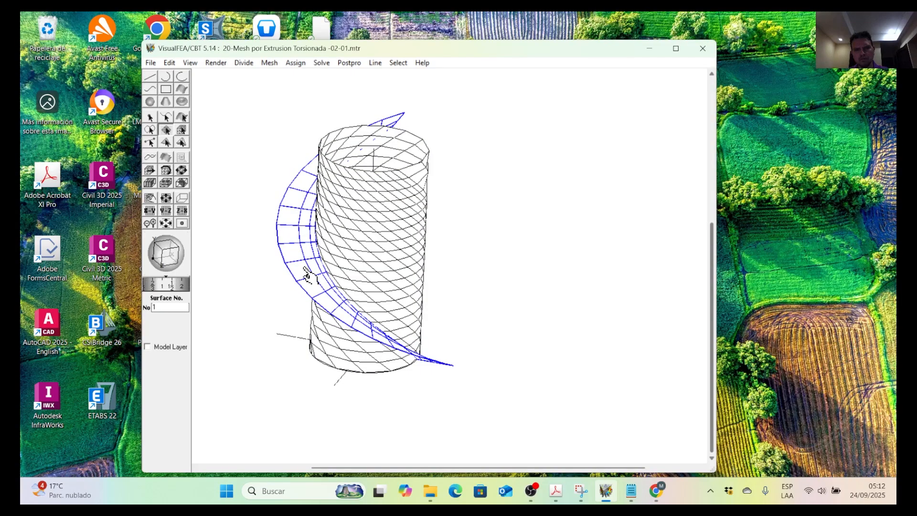
{"action": "left_click", "coordinate": [403, 415]}
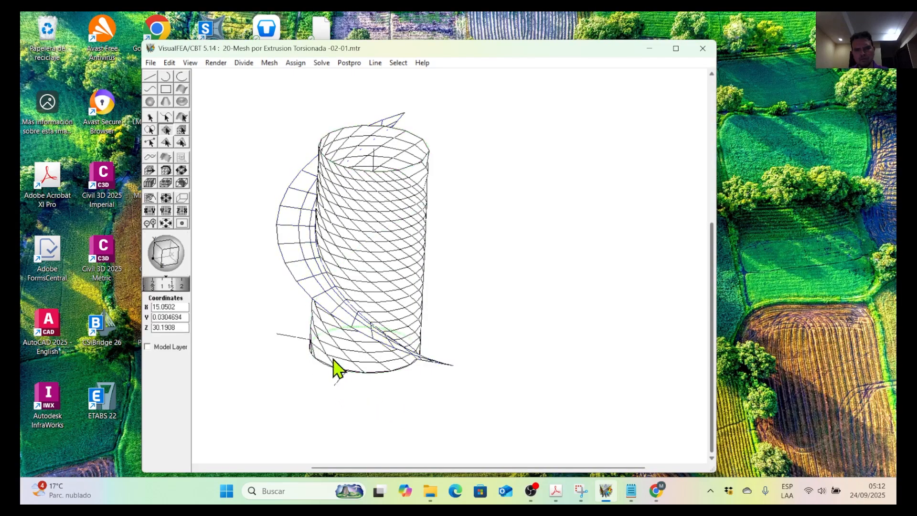
{"action": "left_click", "coordinate": [307, 274]}
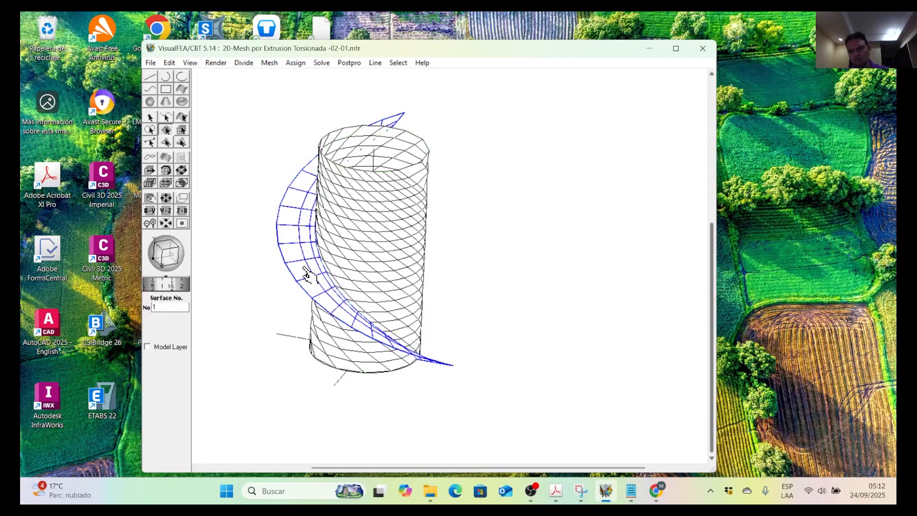
{"action": "key", "text": "Delete"}
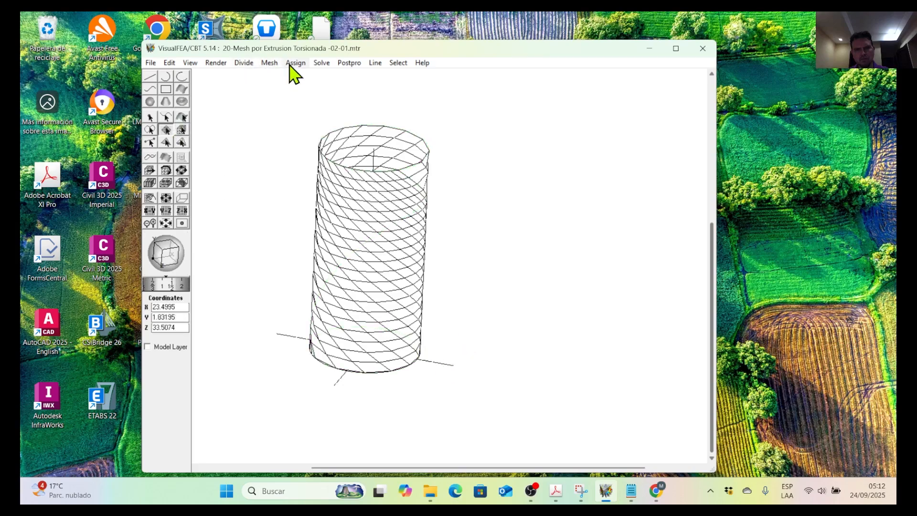
Twist the front diagonal end outside the cylinder about the vertical line again with height 20, angle 270, 20 divisions and a 1:1 weight.
{"action": "scroll", "coordinate": [459, 404], "scroll_direction": "up", "scroll_amount": 2}
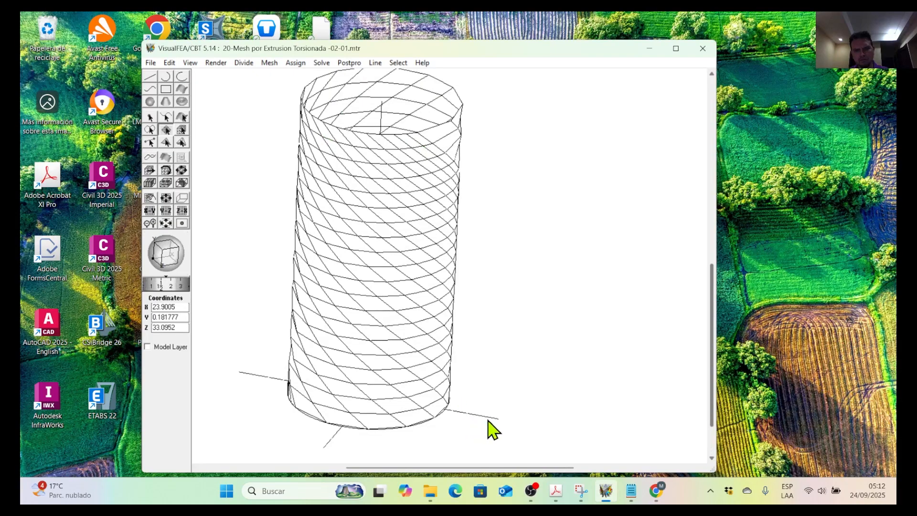
{"action": "scroll", "coordinate": [393, 347], "scroll_direction": "down", "scroll_amount": 2}
{"action": "left_click", "coordinate": [170, 65]}
{"action": "left_click", "coordinate": [507, 210]}
{"action": "scroll", "coordinate": [480, 216], "scroll_direction": "down", "scroll_amount": 1}
{"action": "scroll", "coordinate": [486, 225], "scroll_direction": "down", "scroll_amount": 1}
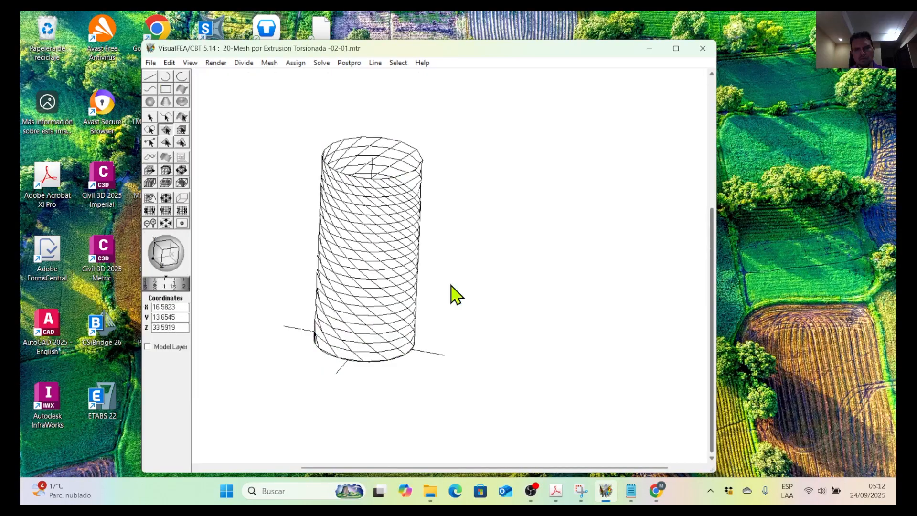
{"action": "left_click", "coordinate": [269, 63]}
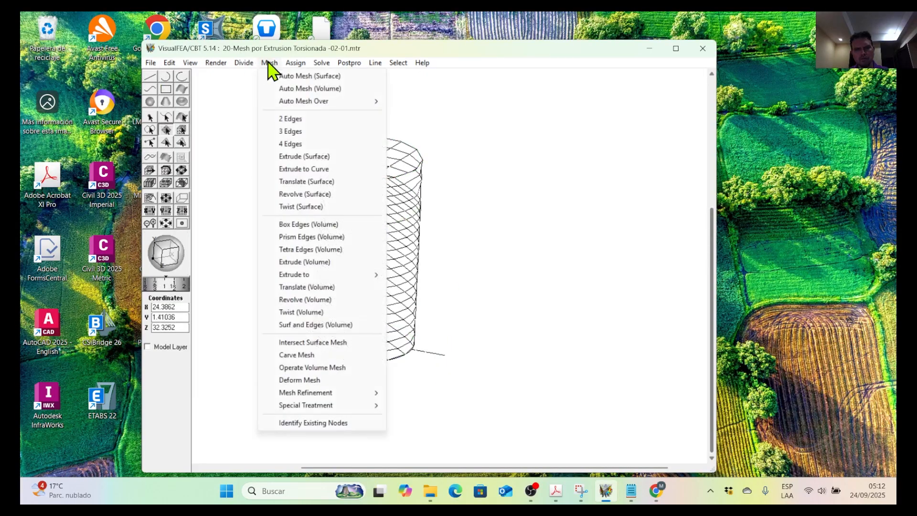
{"action": "left_click", "coordinate": [303, 207]}
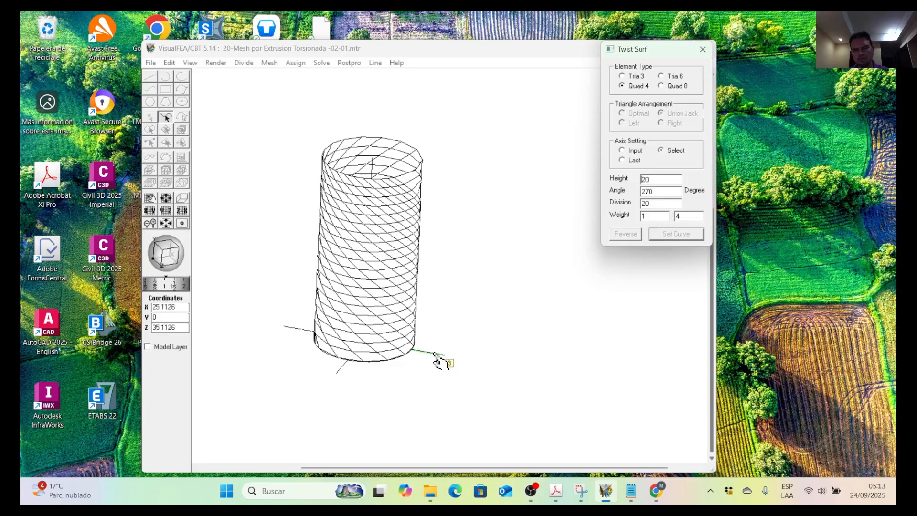
{"action": "left_click", "coordinate": [436, 360]}
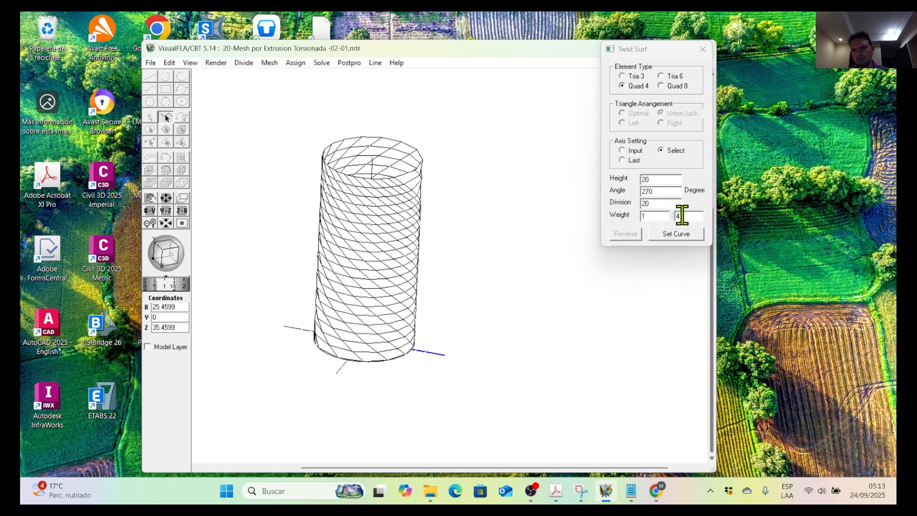
{"action": "double_click", "coordinate": [676, 216]}
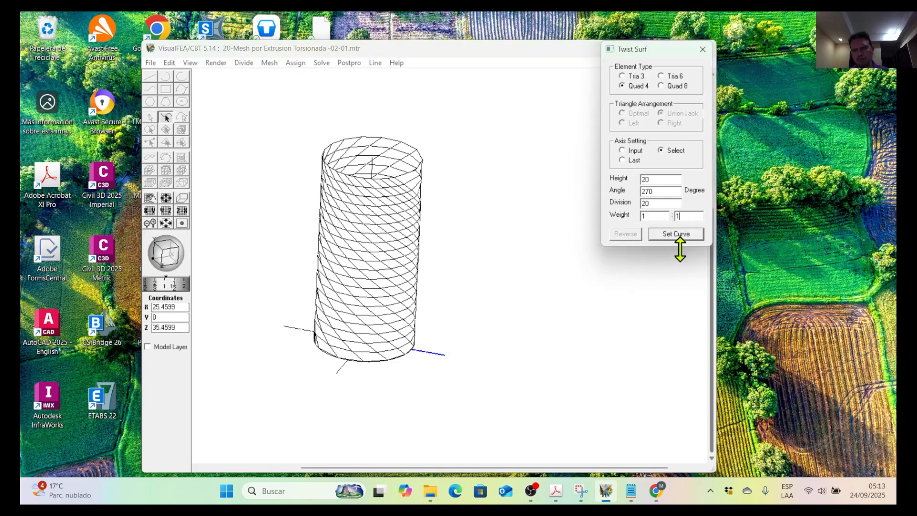
{"action": "left_click", "coordinate": [677, 235]}
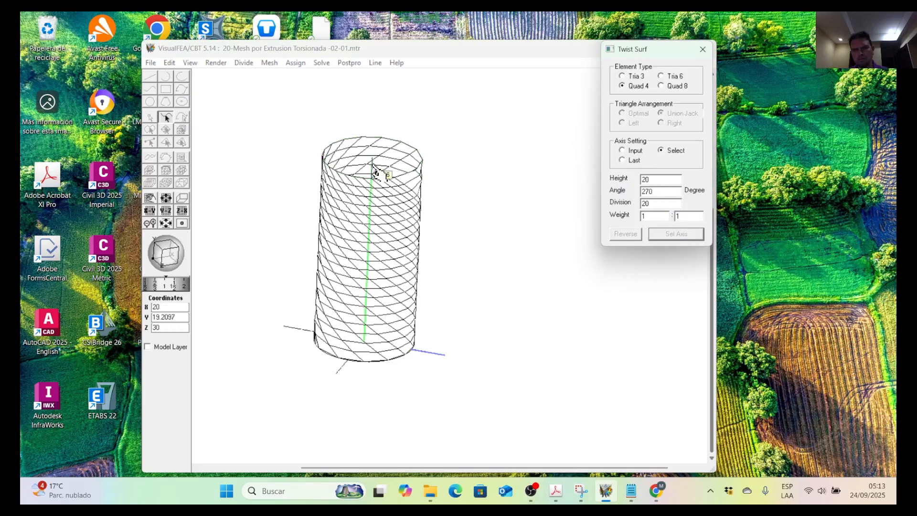
{"action": "left_click", "coordinate": [373, 165]}
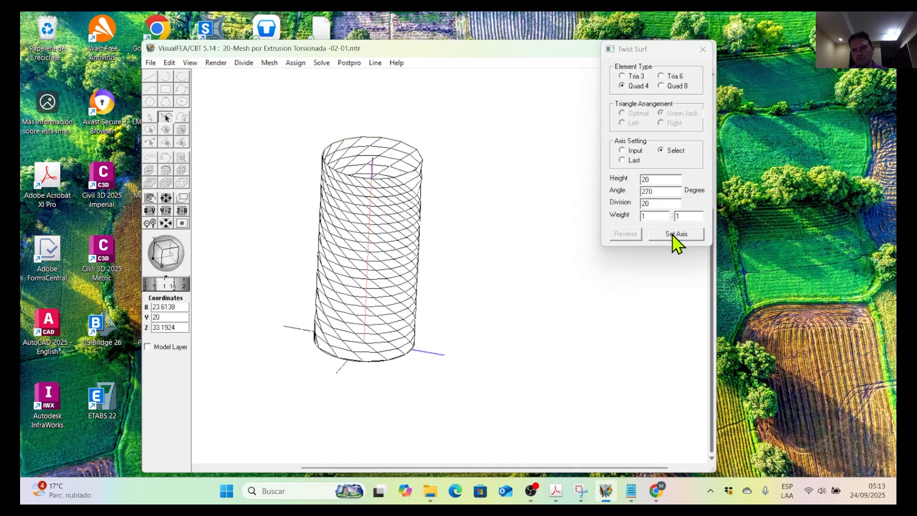
{"action": "left_click", "coordinate": [677, 237]}
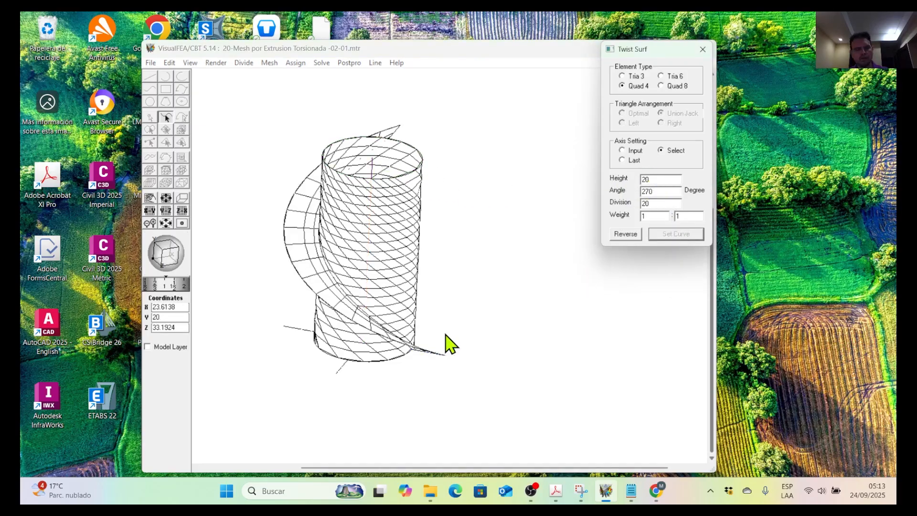
Save the model as a new file named 20-Mesh por Extrusion Torsionada -02-02.mtr.
{"action": "left_click_drag", "start_coordinate": [457, 315], "coordinate": [414, 348]}
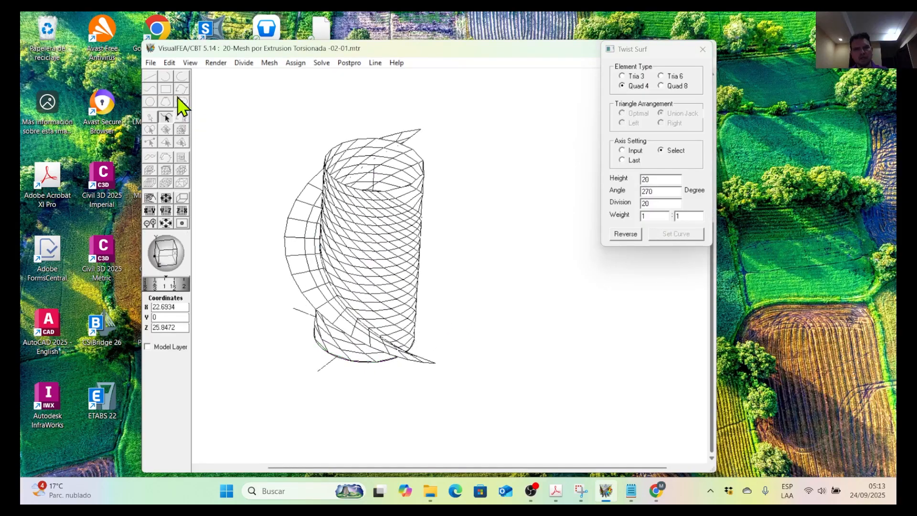
{"action": "left_click", "coordinate": [152, 64]}
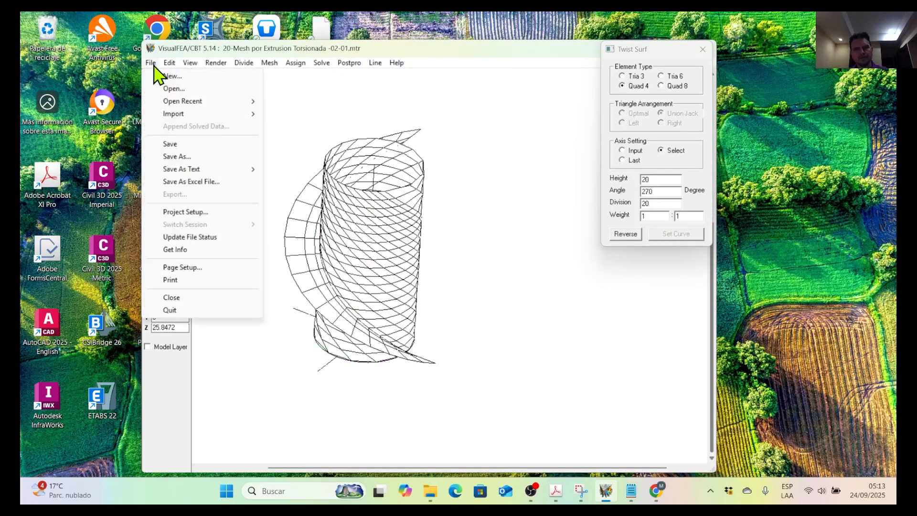
{"action": "left_click", "coordinate": [206, 161]}
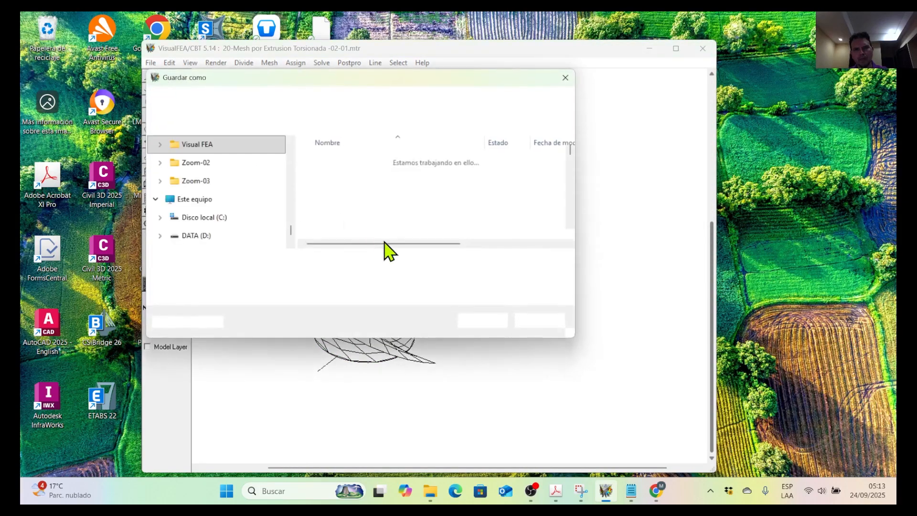
{"action": "left_click", "coordinate": [342, 260]}
{"action": "type", "text": "2"}
{"action": "left_click", "coordinate": [477, 321]}
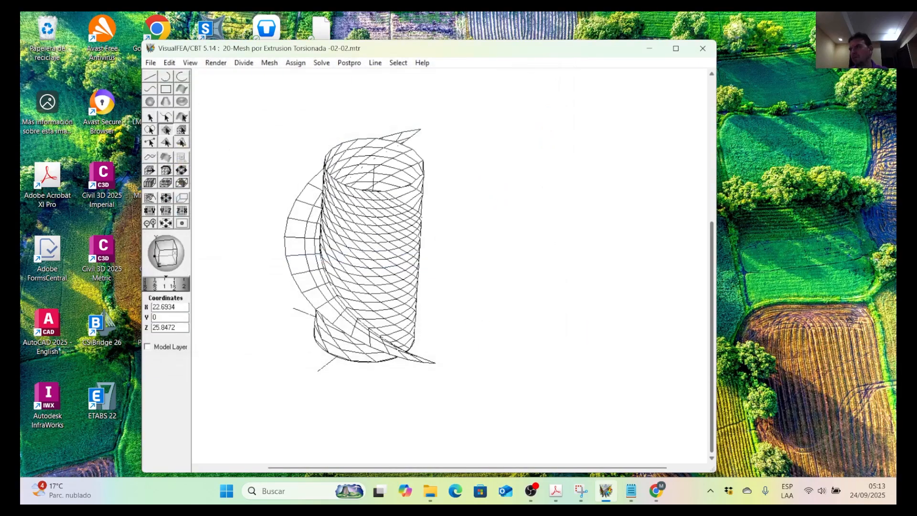
Switch to the Mesh Generation PDF in Adobe Acrobat and read from the twisted extrusion examples on to the Duplicating Surface Meshes slide.
{"action": "key", "text": "alt+Tab"}
{"action": "left_click_drag", "start_coordinate": [840, 229], "coordinate": [434, 14]}
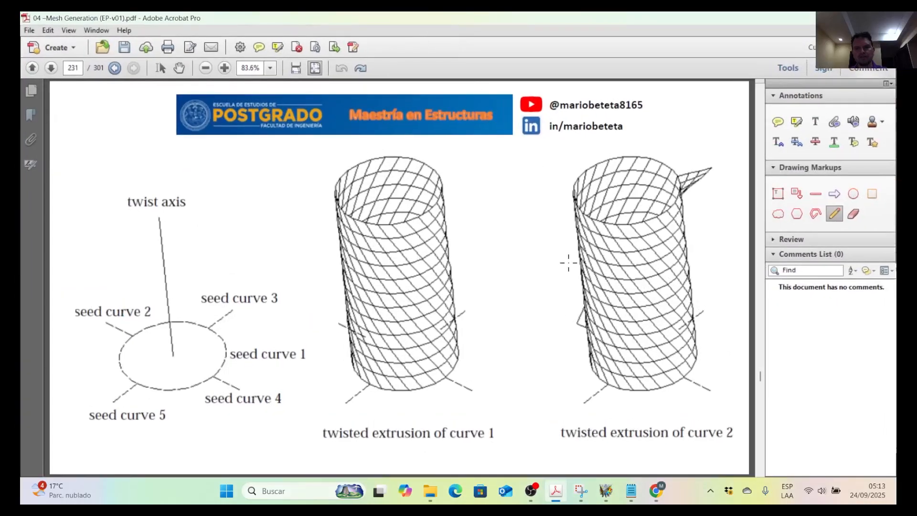
{"action": "scroll", "coordinate": [569, 266], "scroll_direction": "down", "scroll_amount": 3}
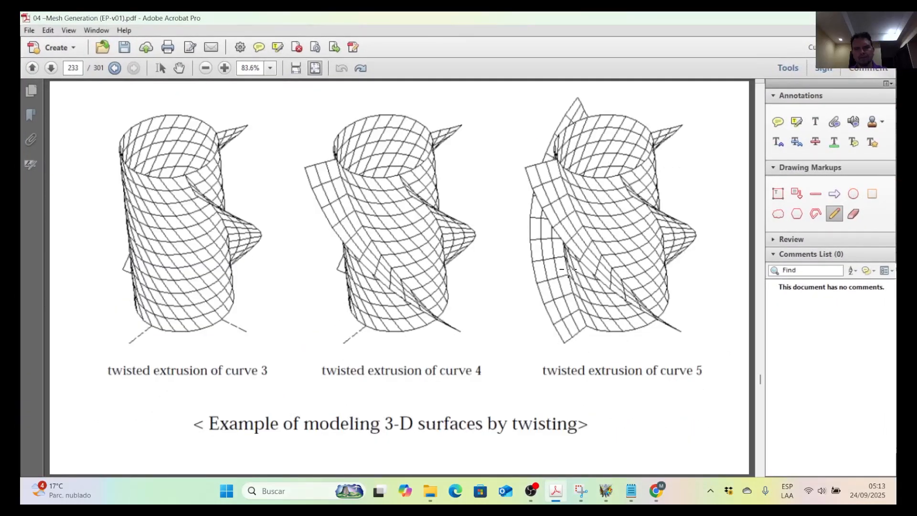
{"action": "scroll", "coordinate": [568, 269], "scroll_direction": "down", "scroll_amount": 2}
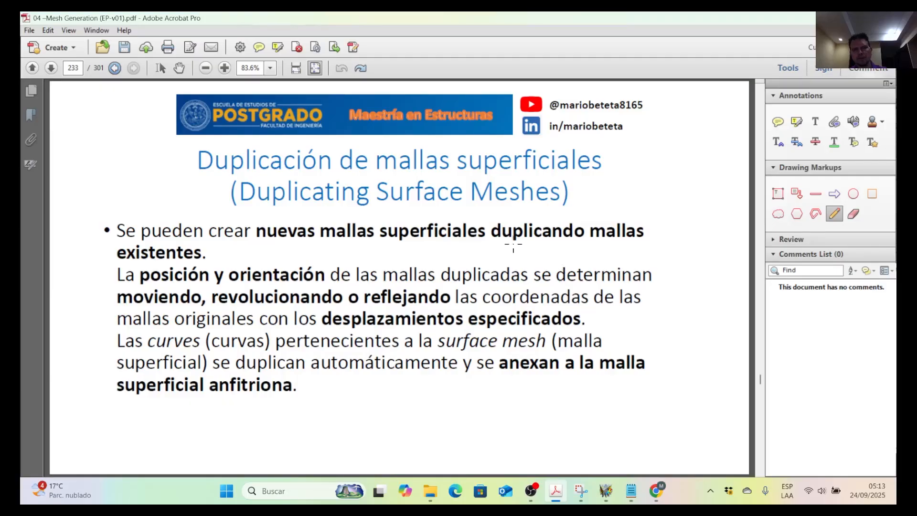